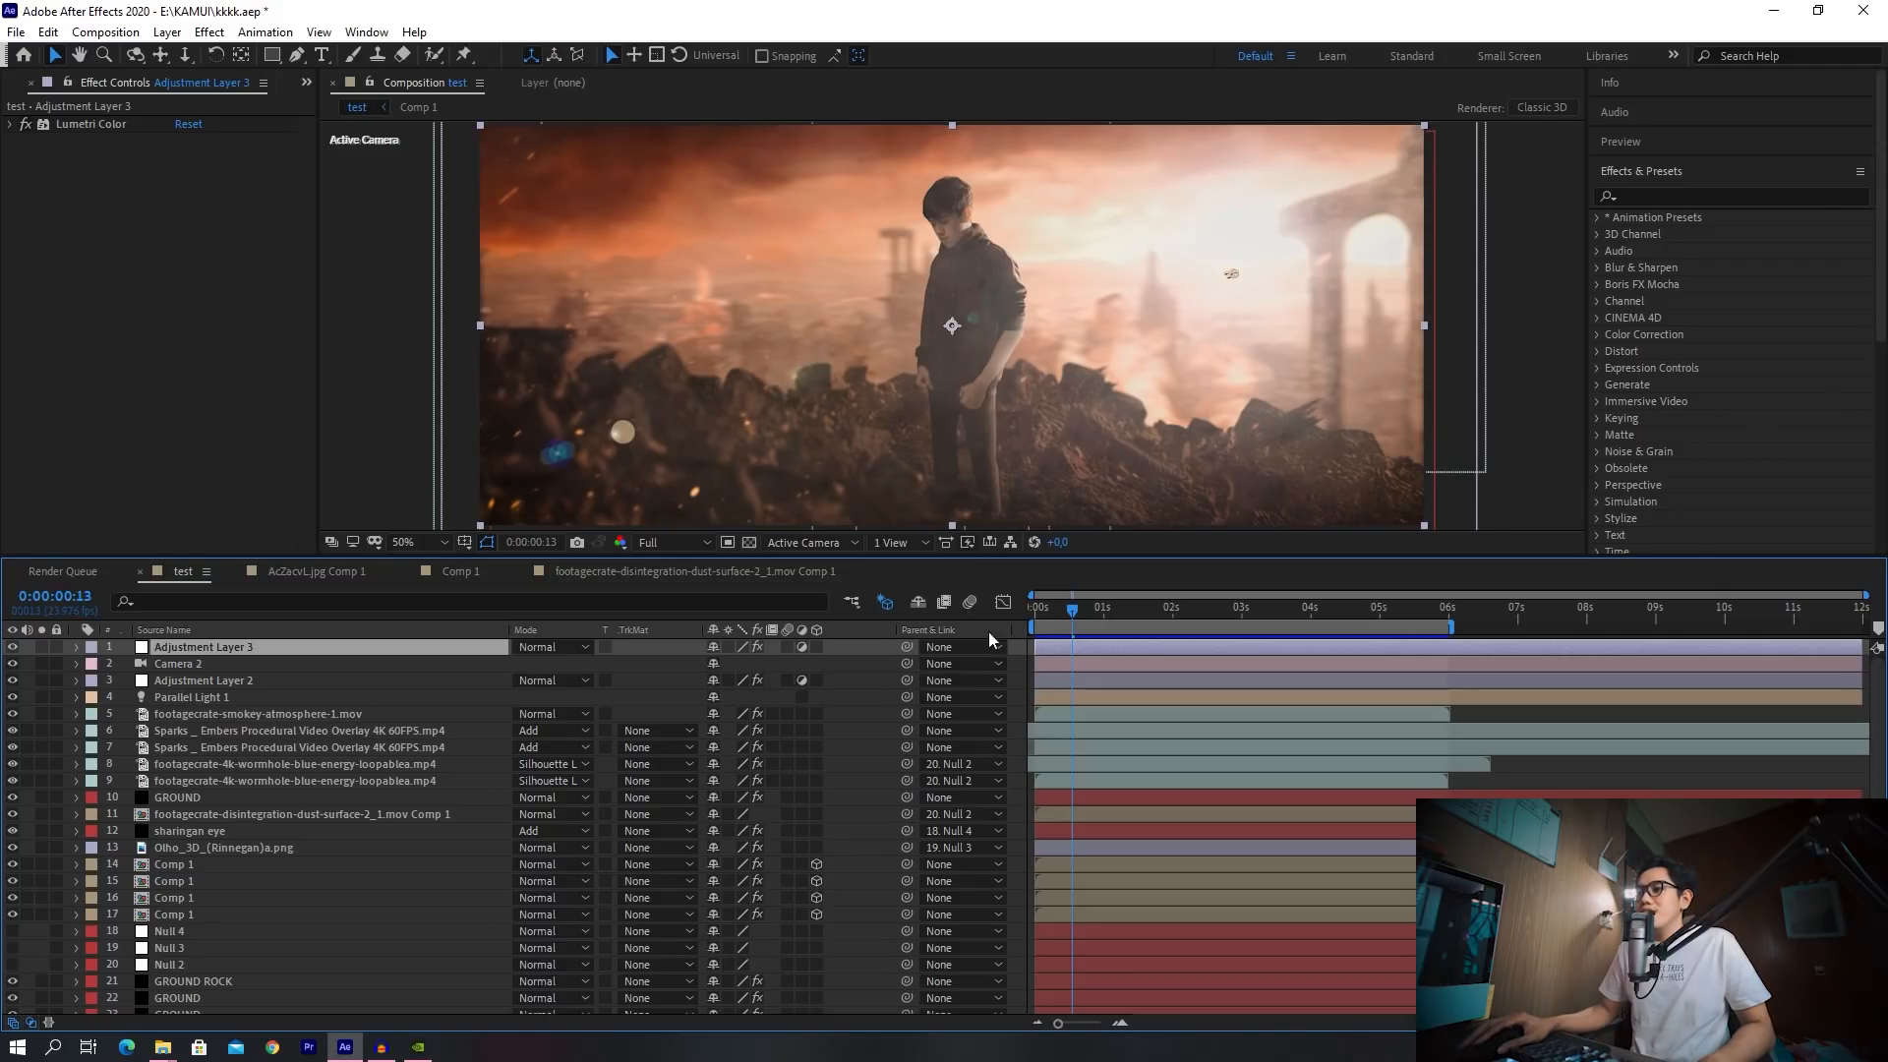
Hide all visible layers in the test composition except Camera 2 and the lowest AcZacvL.jpg background layer
{"action": "left_click", "coordinate": [1064, 612]}
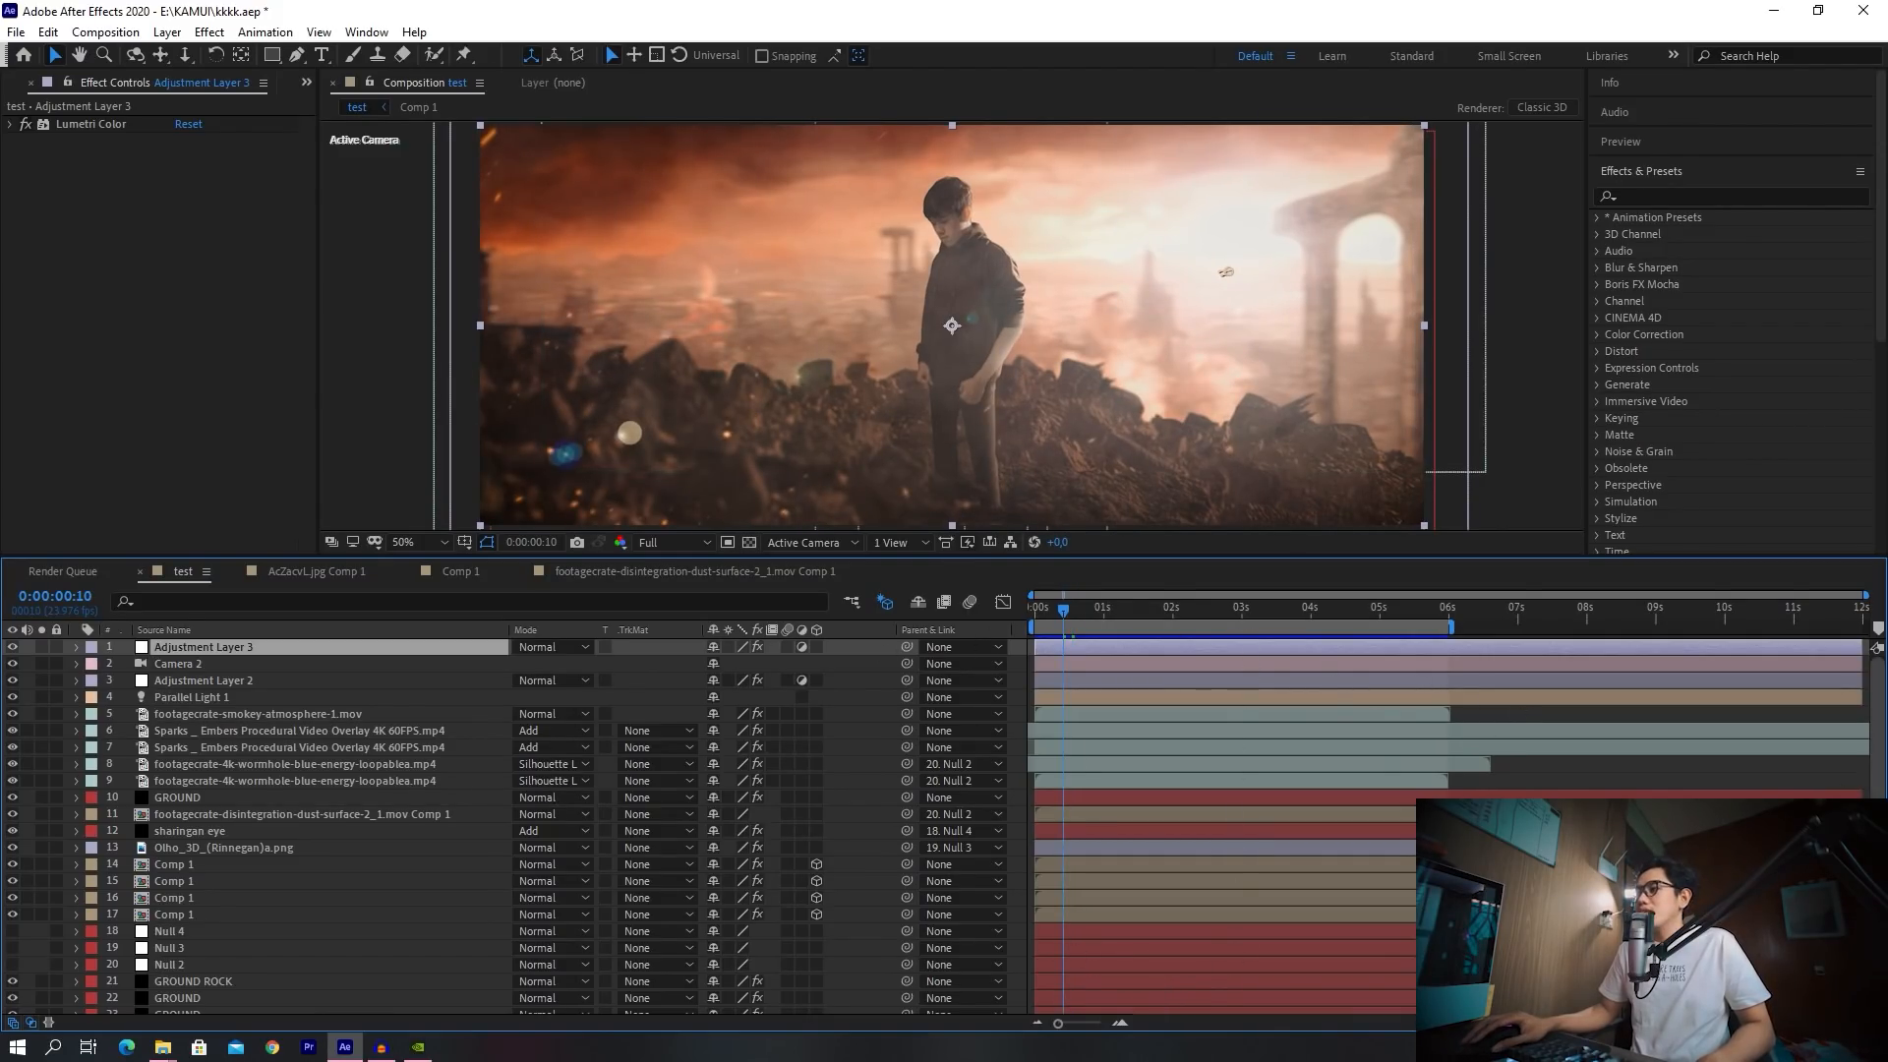
{"action": "scroll", "coordinate": [511, 826], "scroll_direction": "down", "scroll_amount": 2}
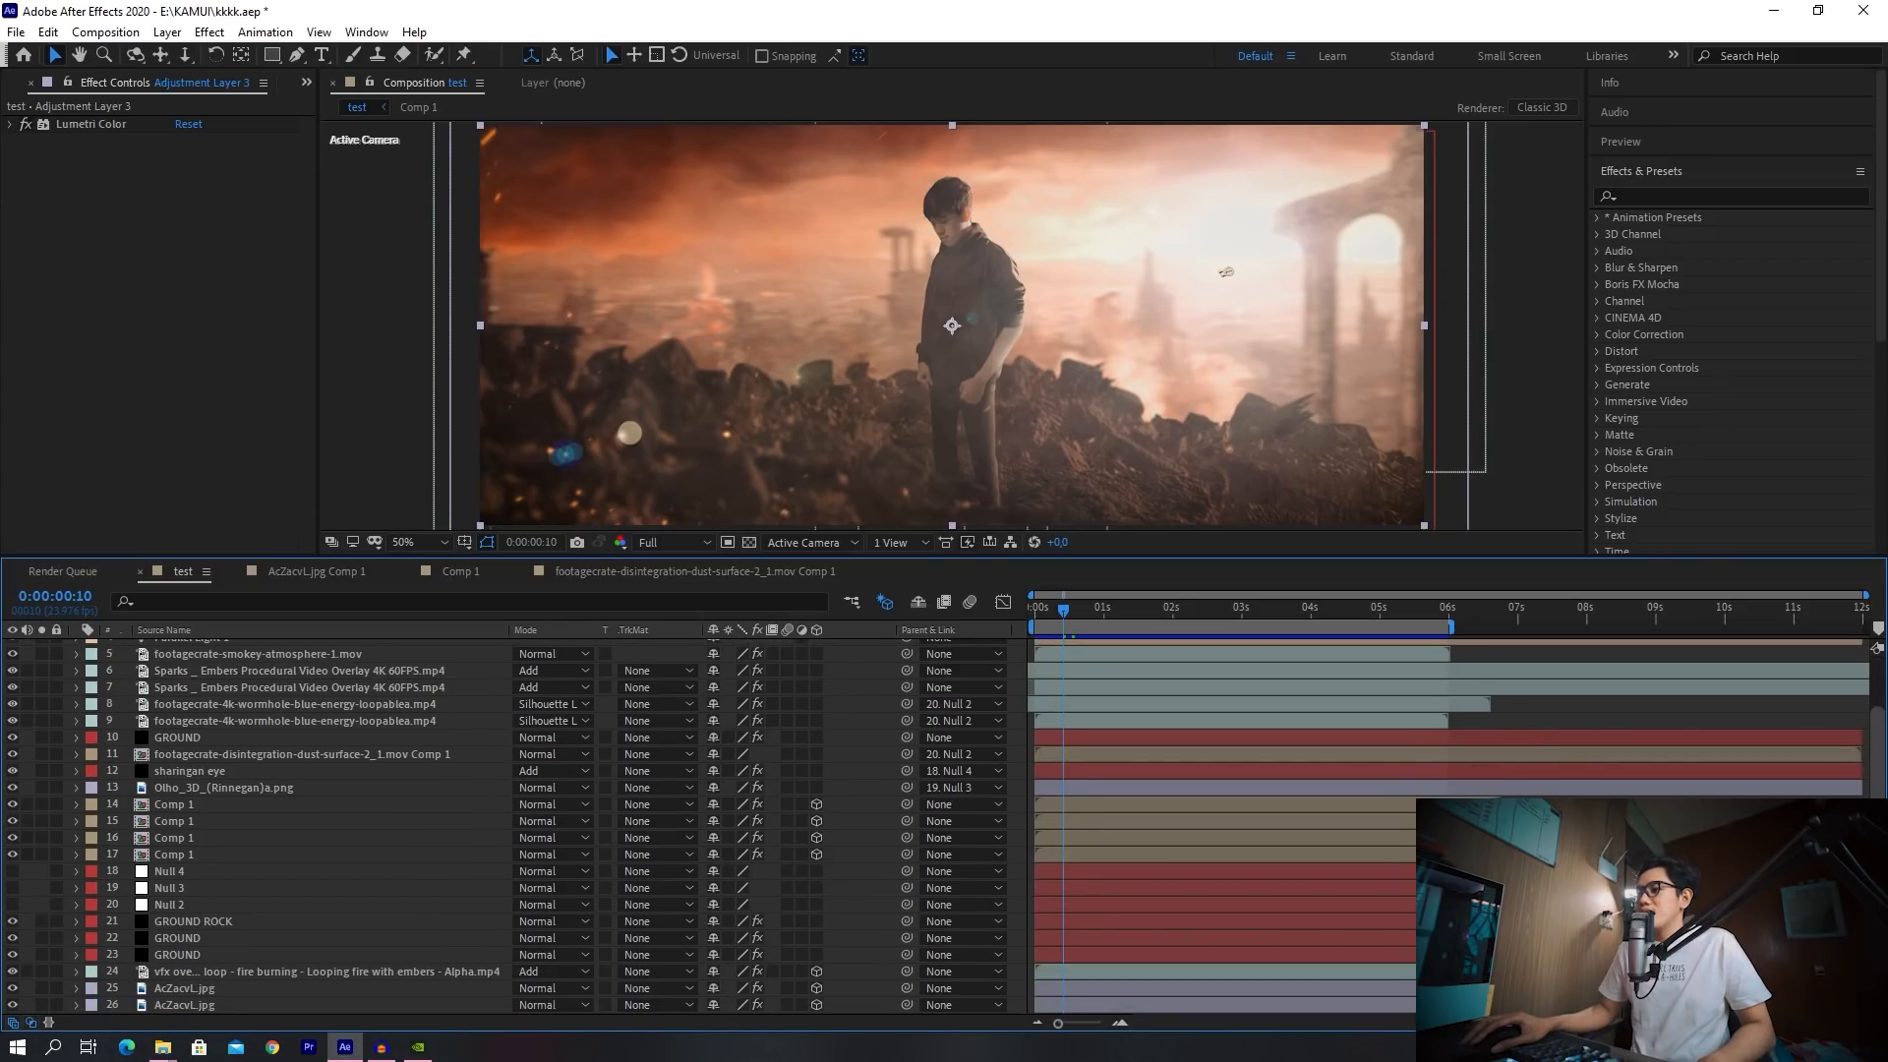
{"action": "scroll", "coordinate": [321, 735], "scroll_direction": "up", "scroll_amount": 2}
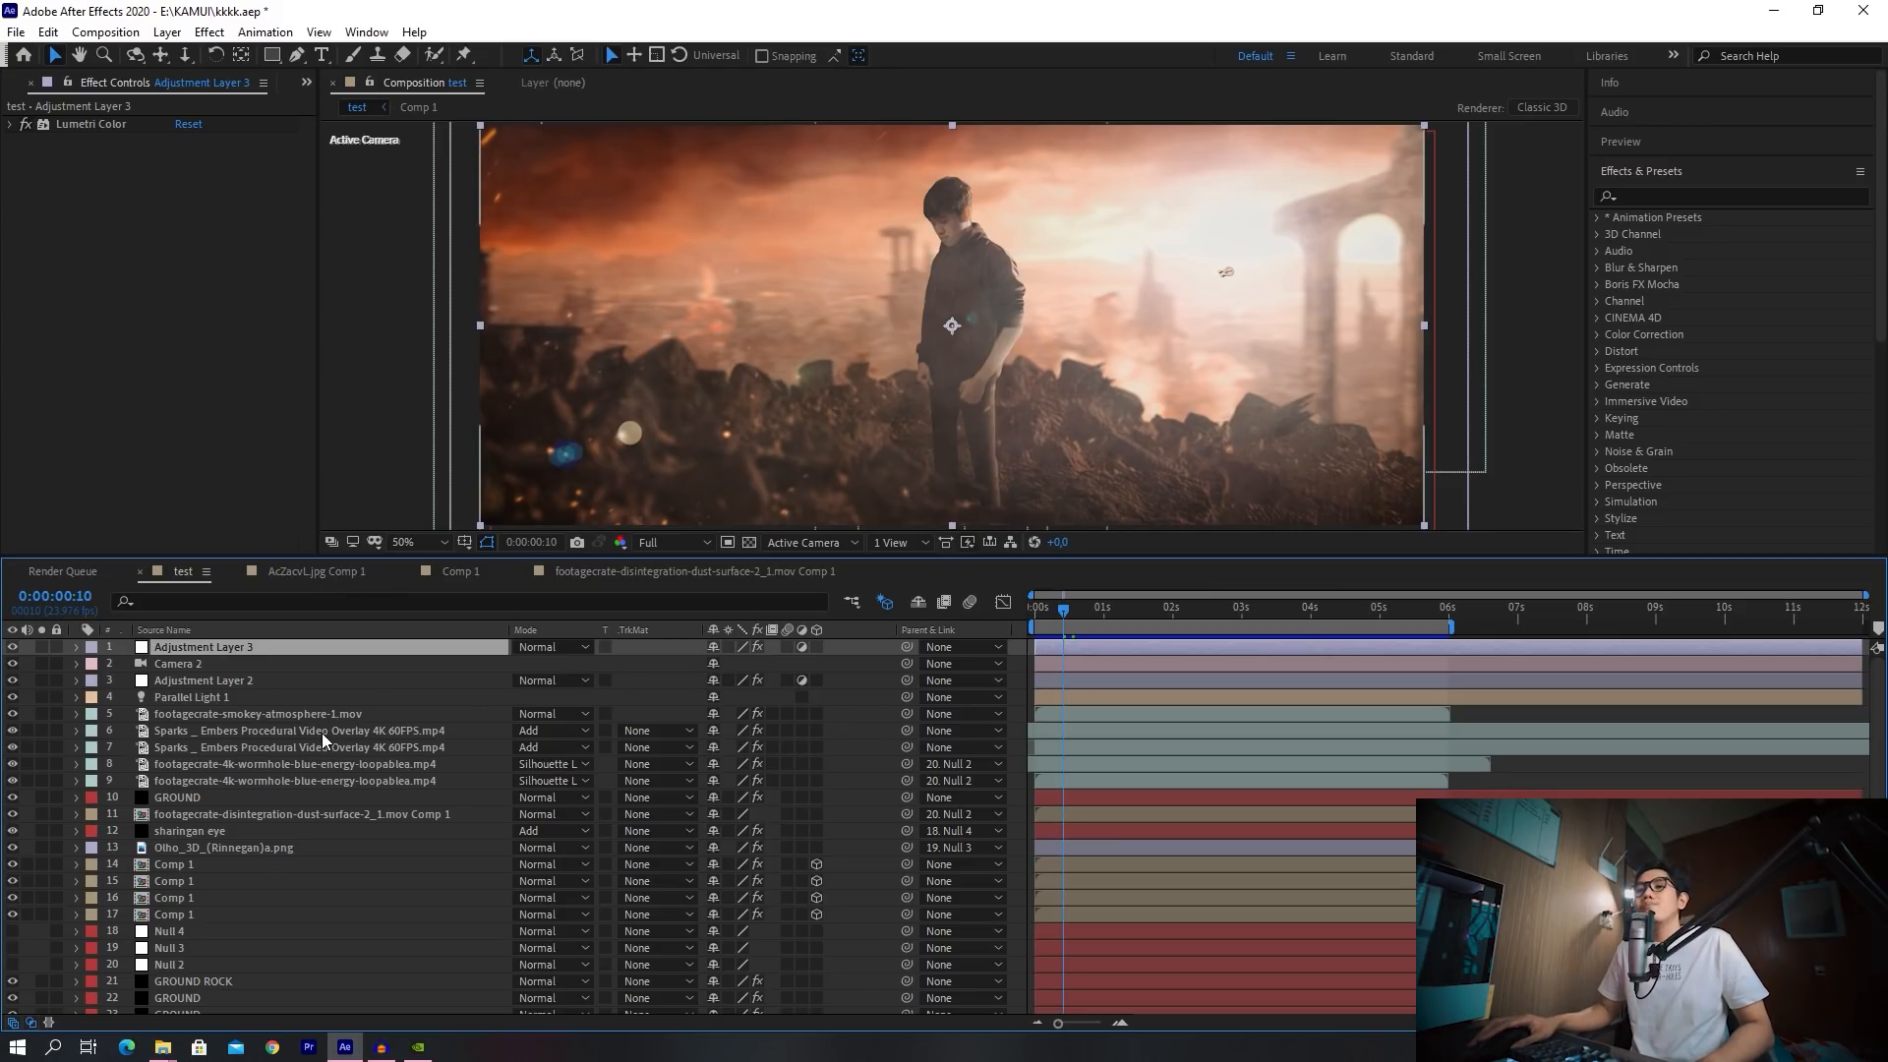
{"action": "scroll", "coordinate": [275, 806], "scroll_direction": "down", "scroll_amount": 2}
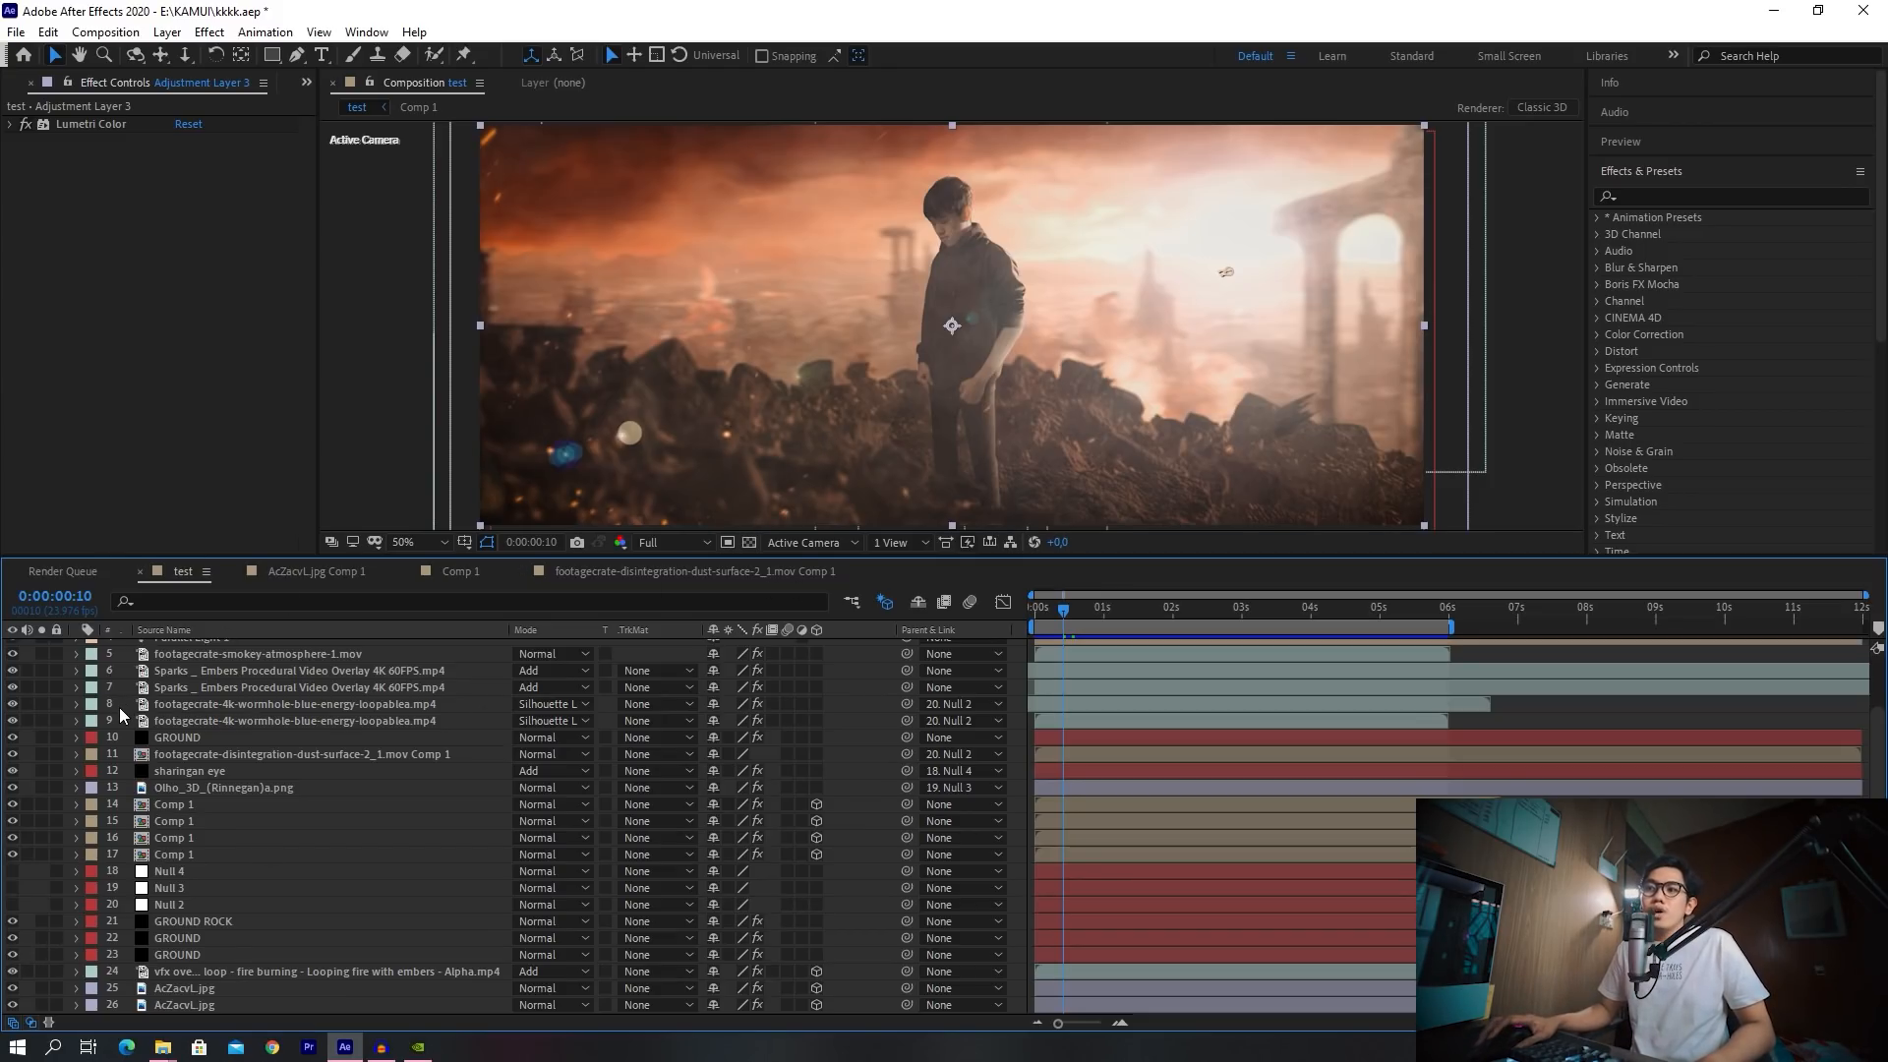
{"action": "scroll", "coordinate": [203, 736], "scroll_direction": "up", "scroll_amount": 1}
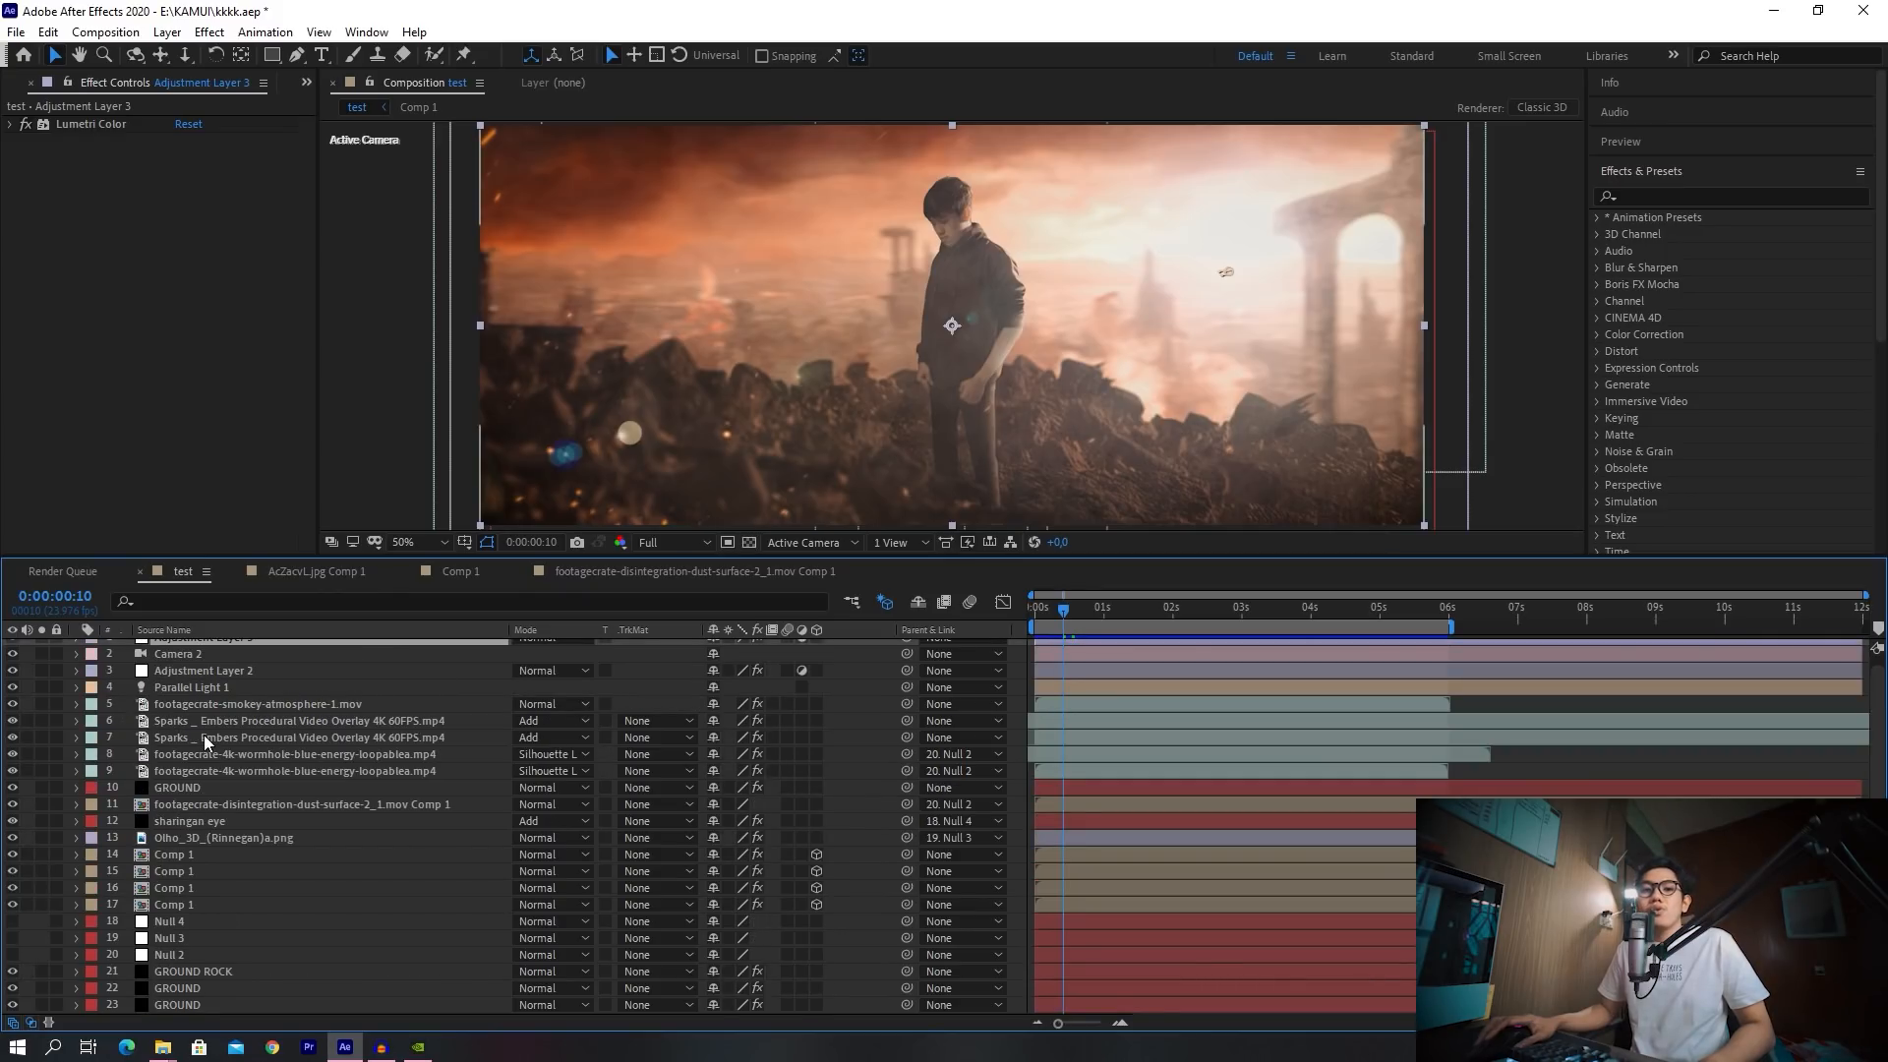
{"action": "scroll", "coordinate": [204, 734], "scroll_direction": "up", "scroll_amount": 1}
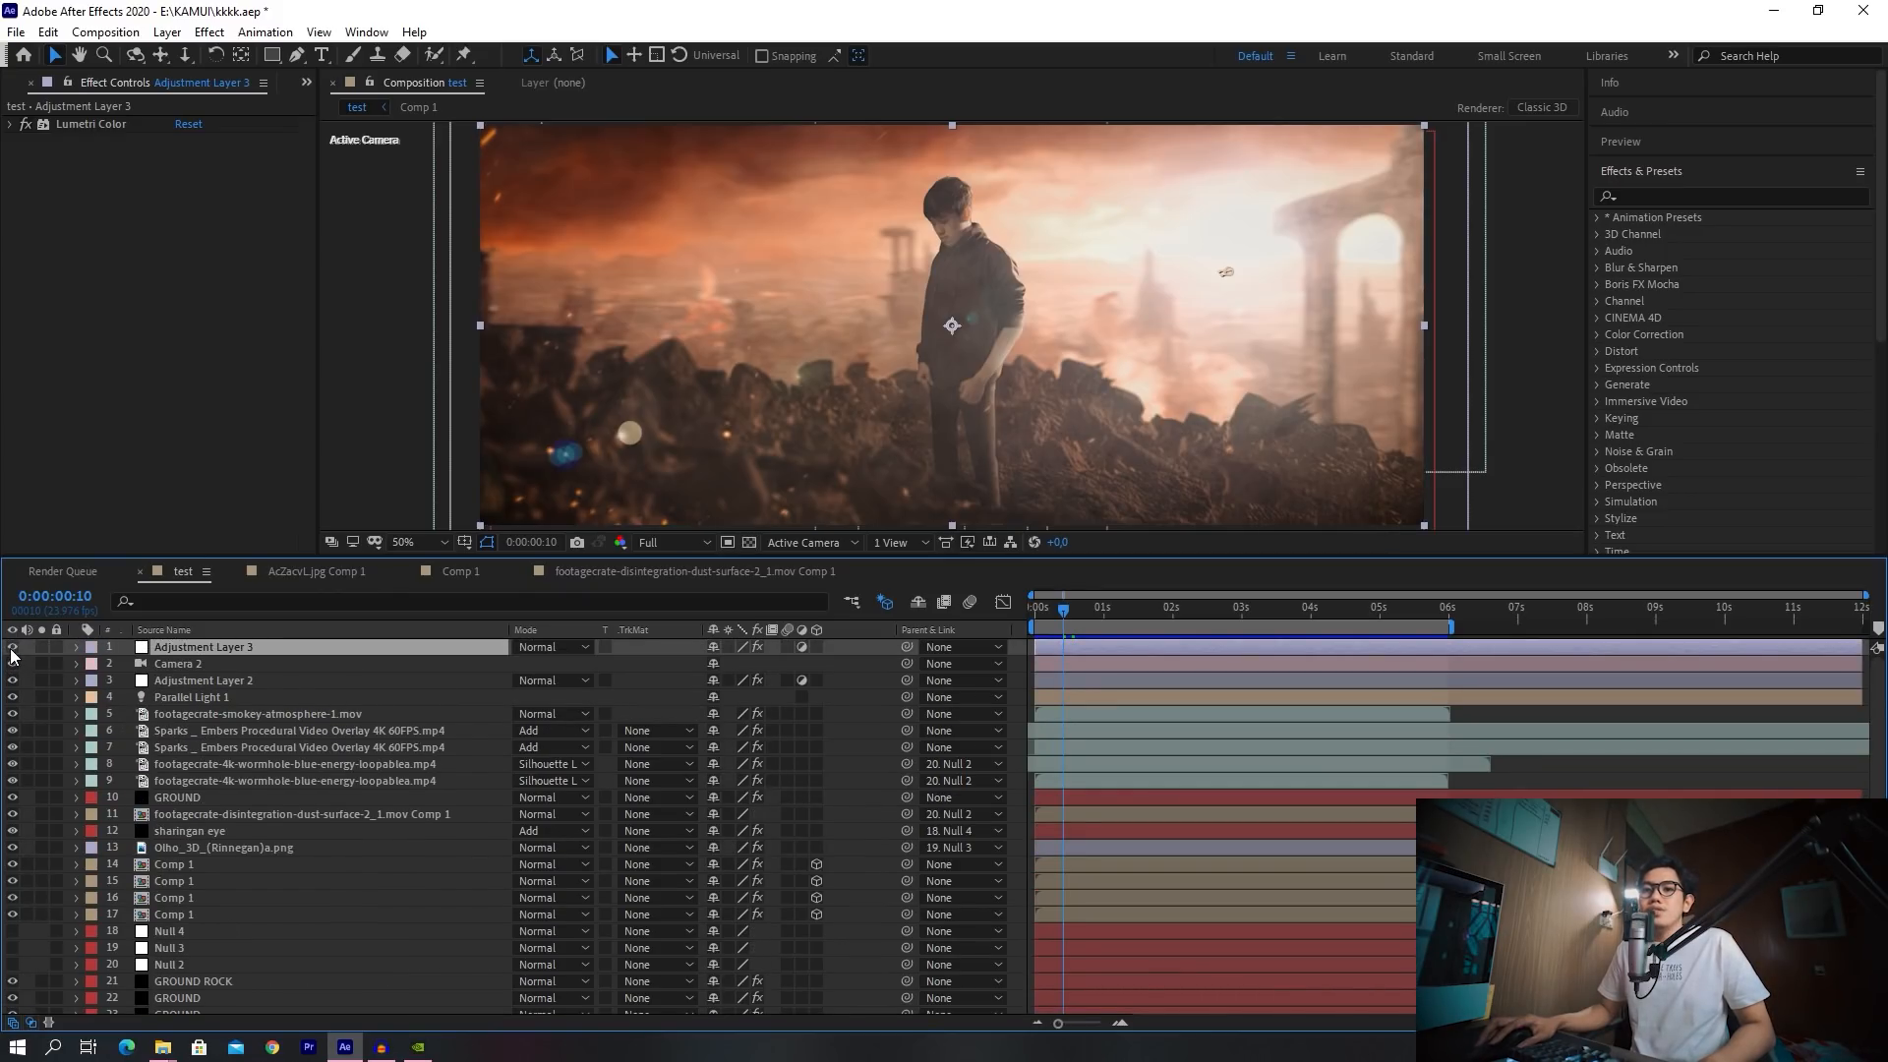
{"action": "left_click_drag", "start_coordinate": [11, 680], "coordinate": [14, 905]}
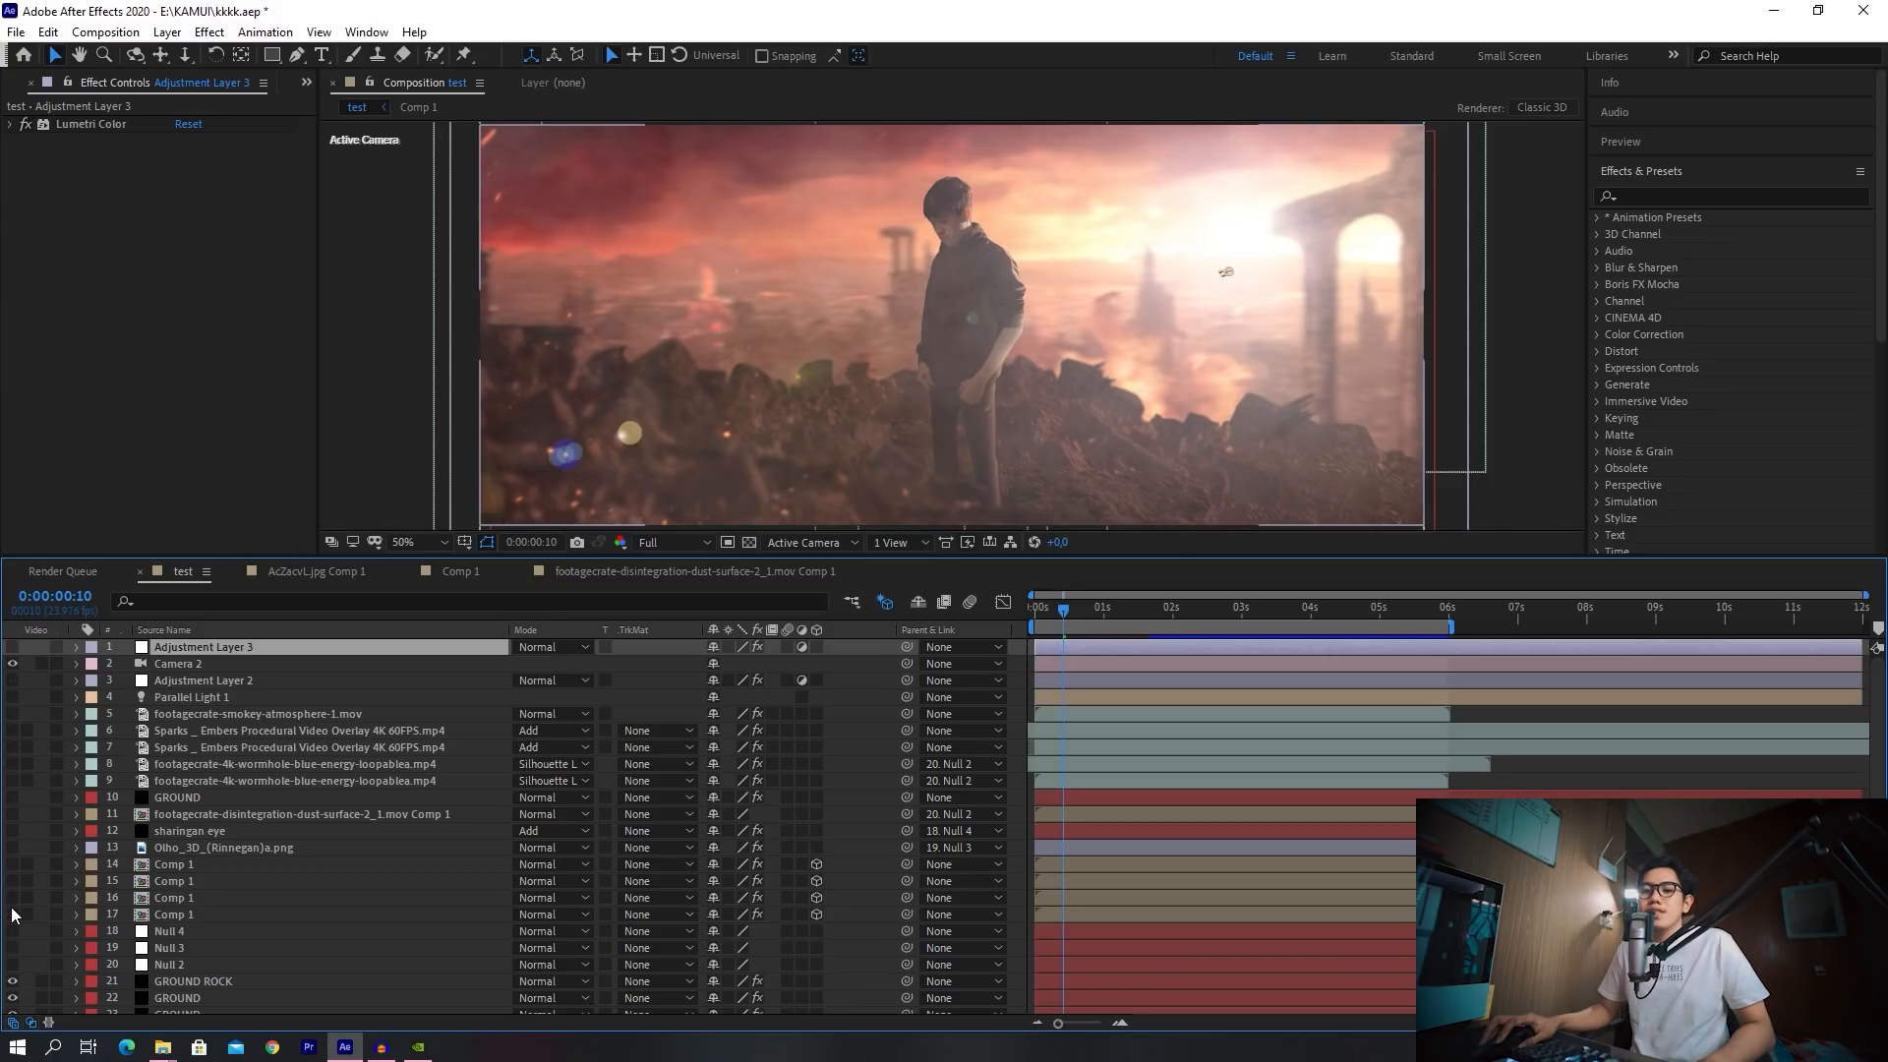
{"action": "scroll", "coordinate": [18, 891], "scroll_direction": "down", "scroll_amount": 1}
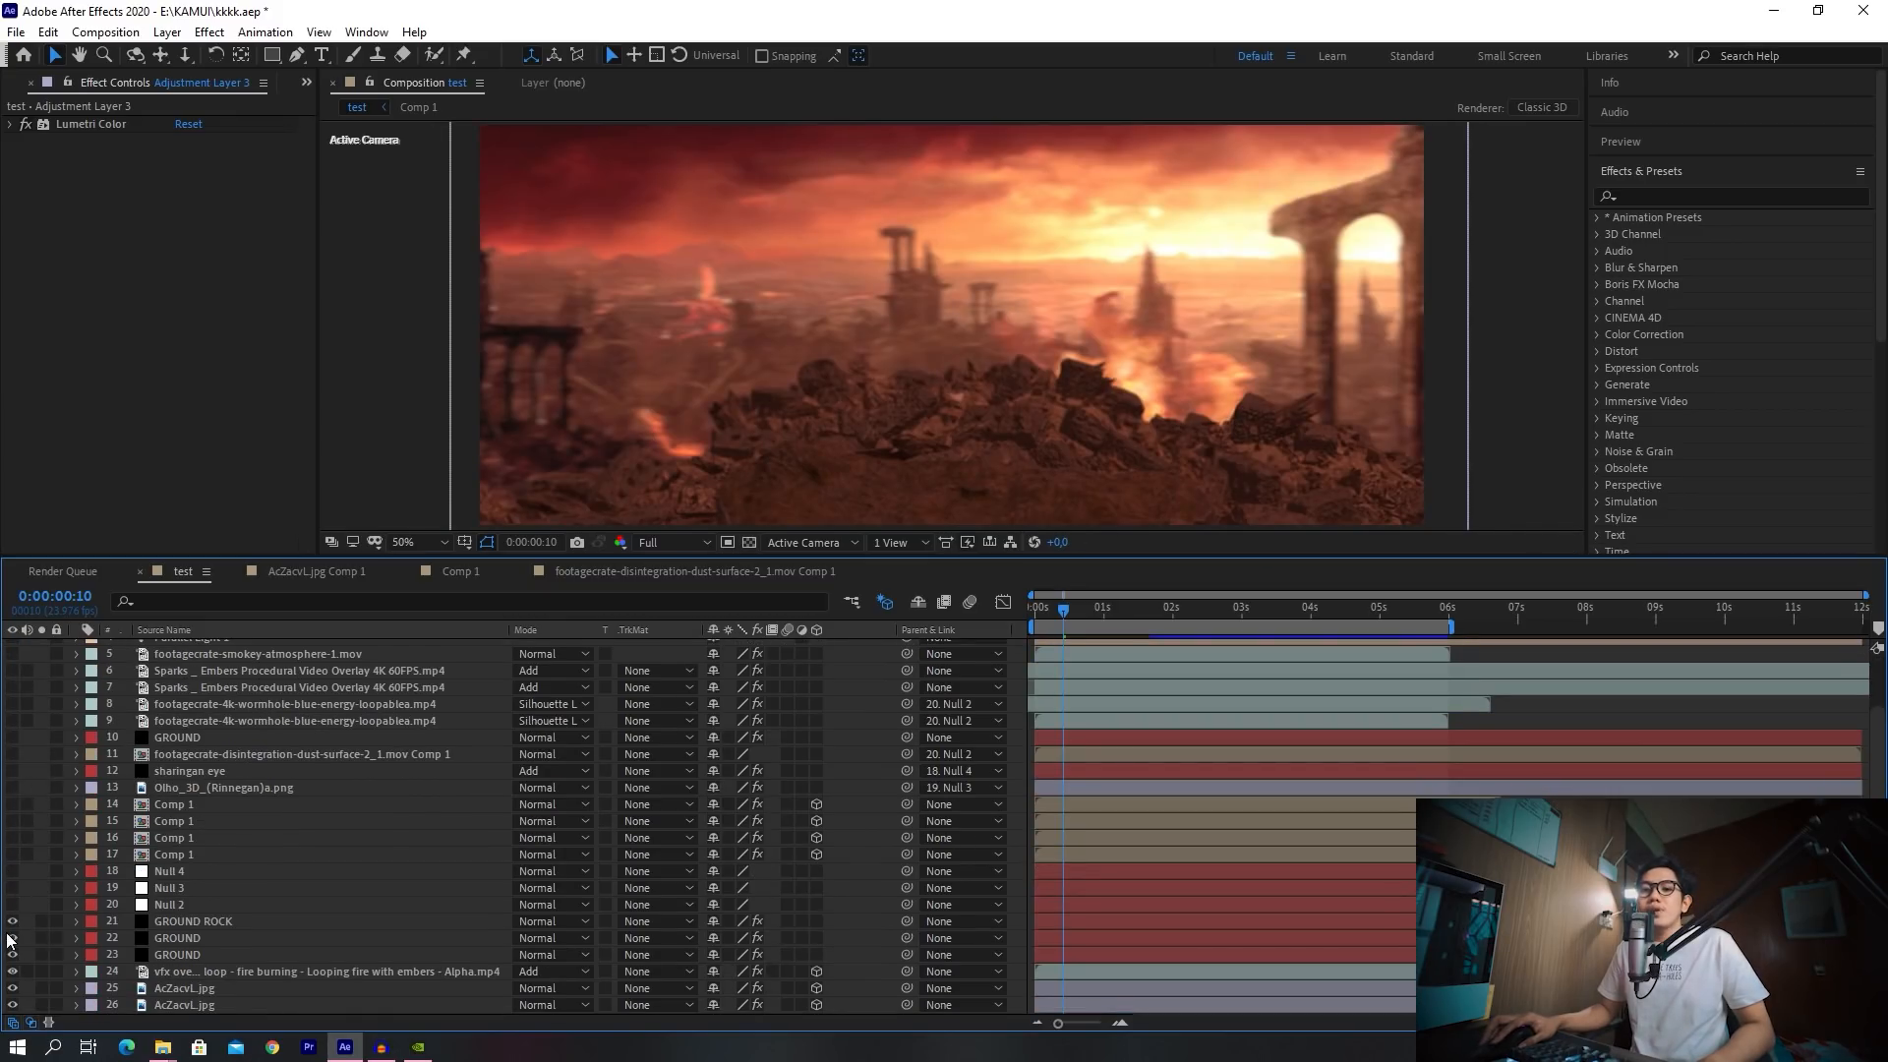
{"action": "left_click_drag", "start_coordinate": [12, 921], "coordinate": [13, 973]}
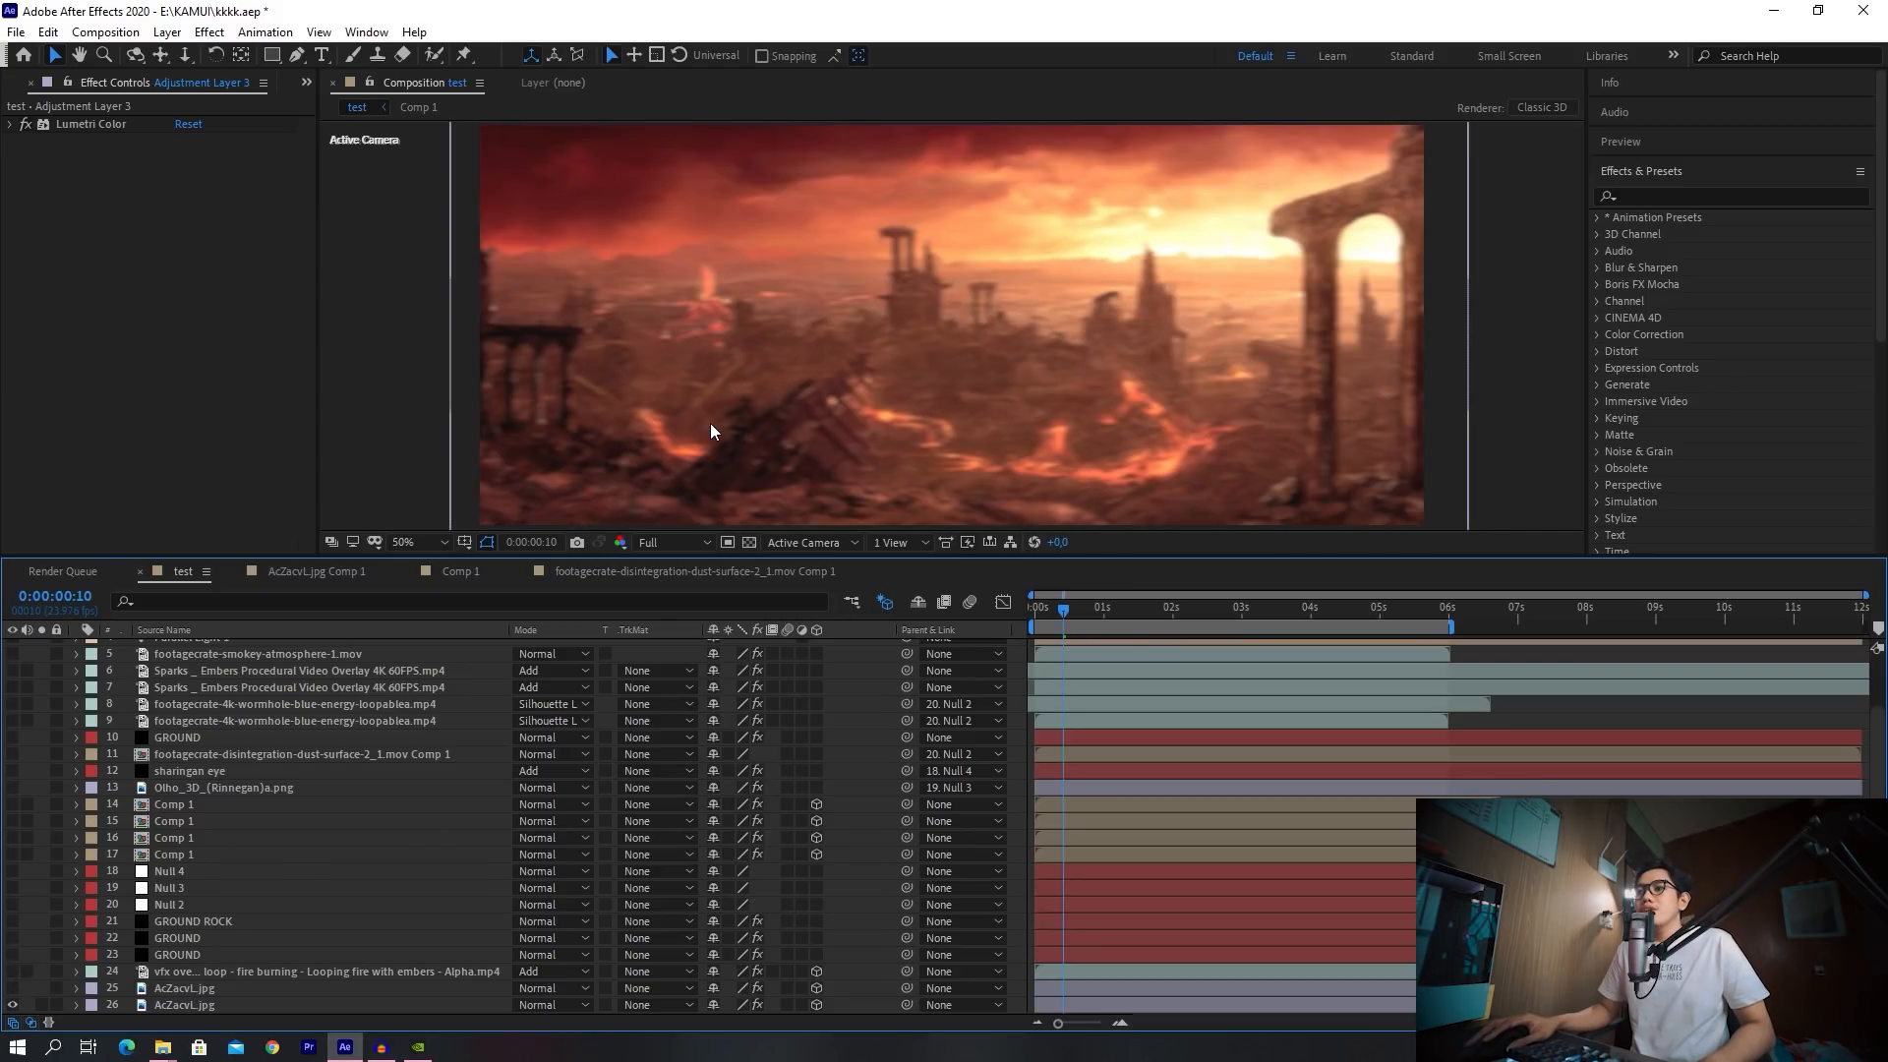
Make the upper AcZacvL.jpg layer visible, preview the camera move over the opening frames, and return to the start with Camera 2 selected
{"action": "left_click_drag", "start_coordinate": [1045, 610], "coordinate": [1028, 612]}
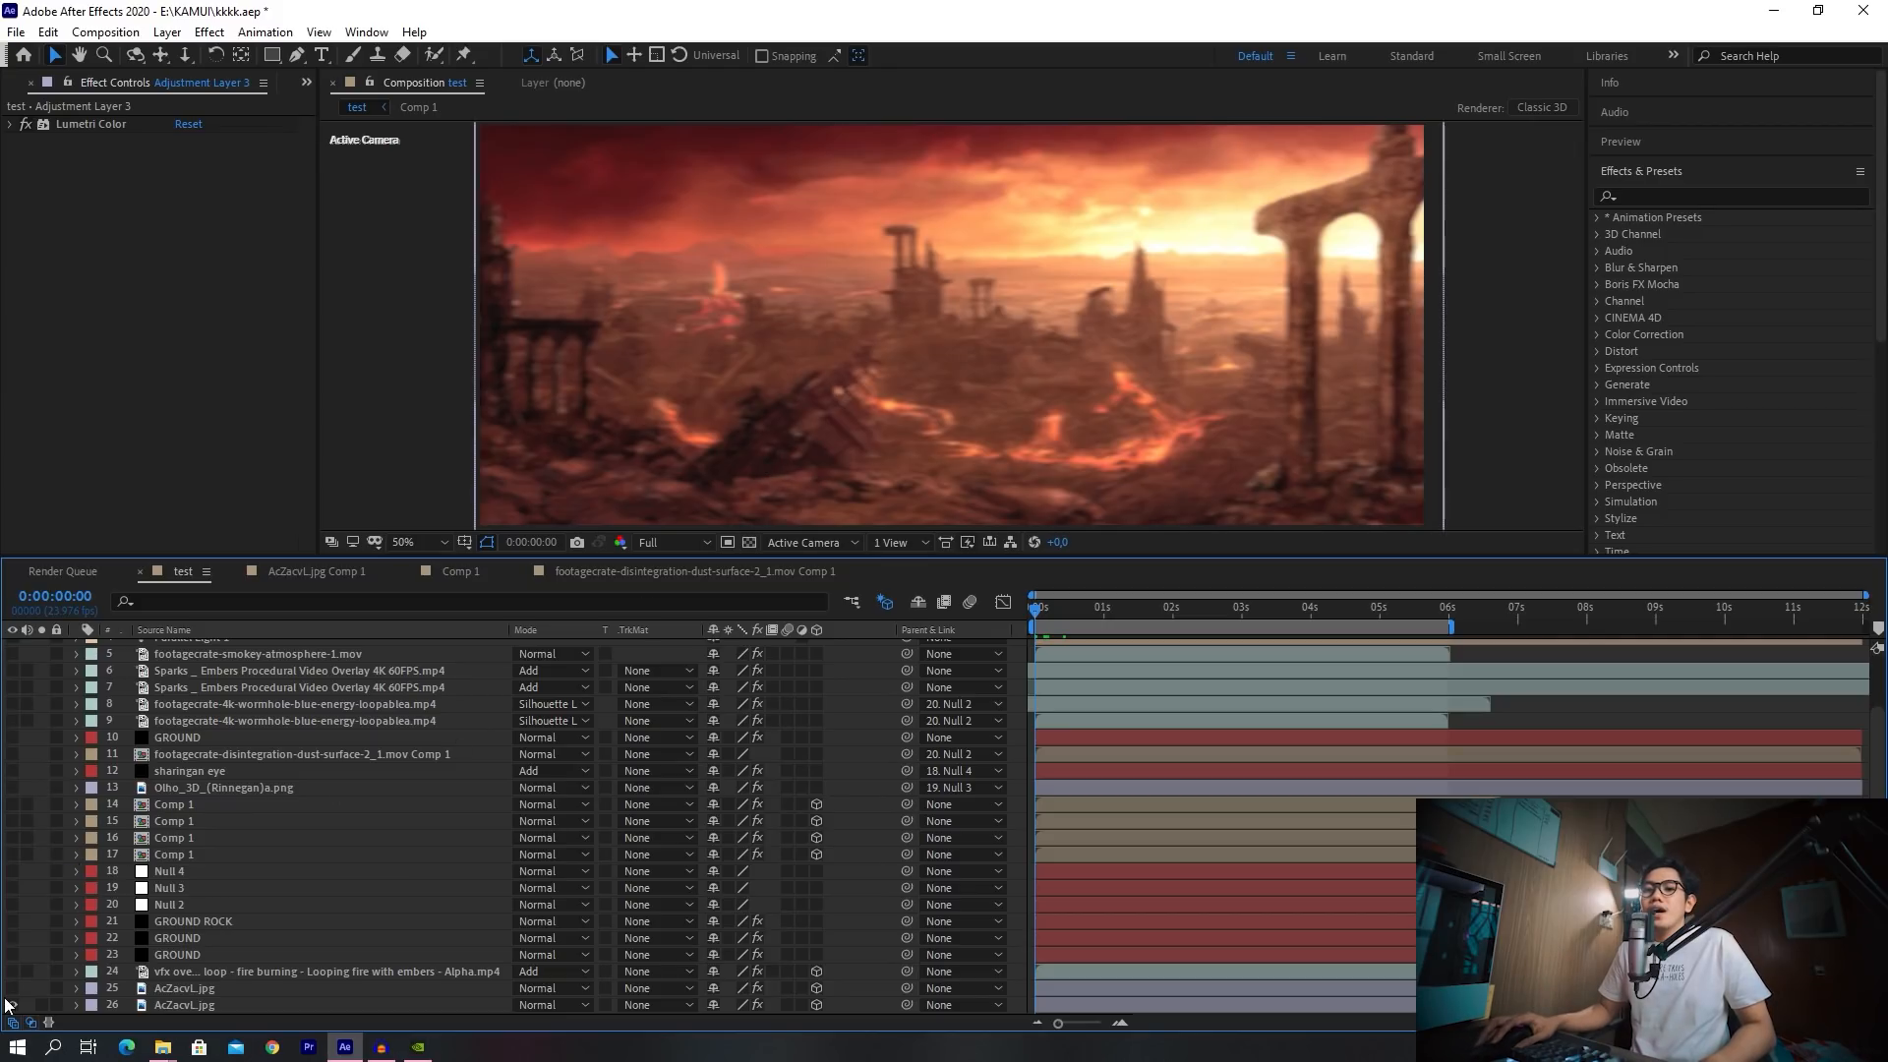
{"action": "left_click_drag", "start_coordinate": [10, 1004], "coordinate": [12, 987]}
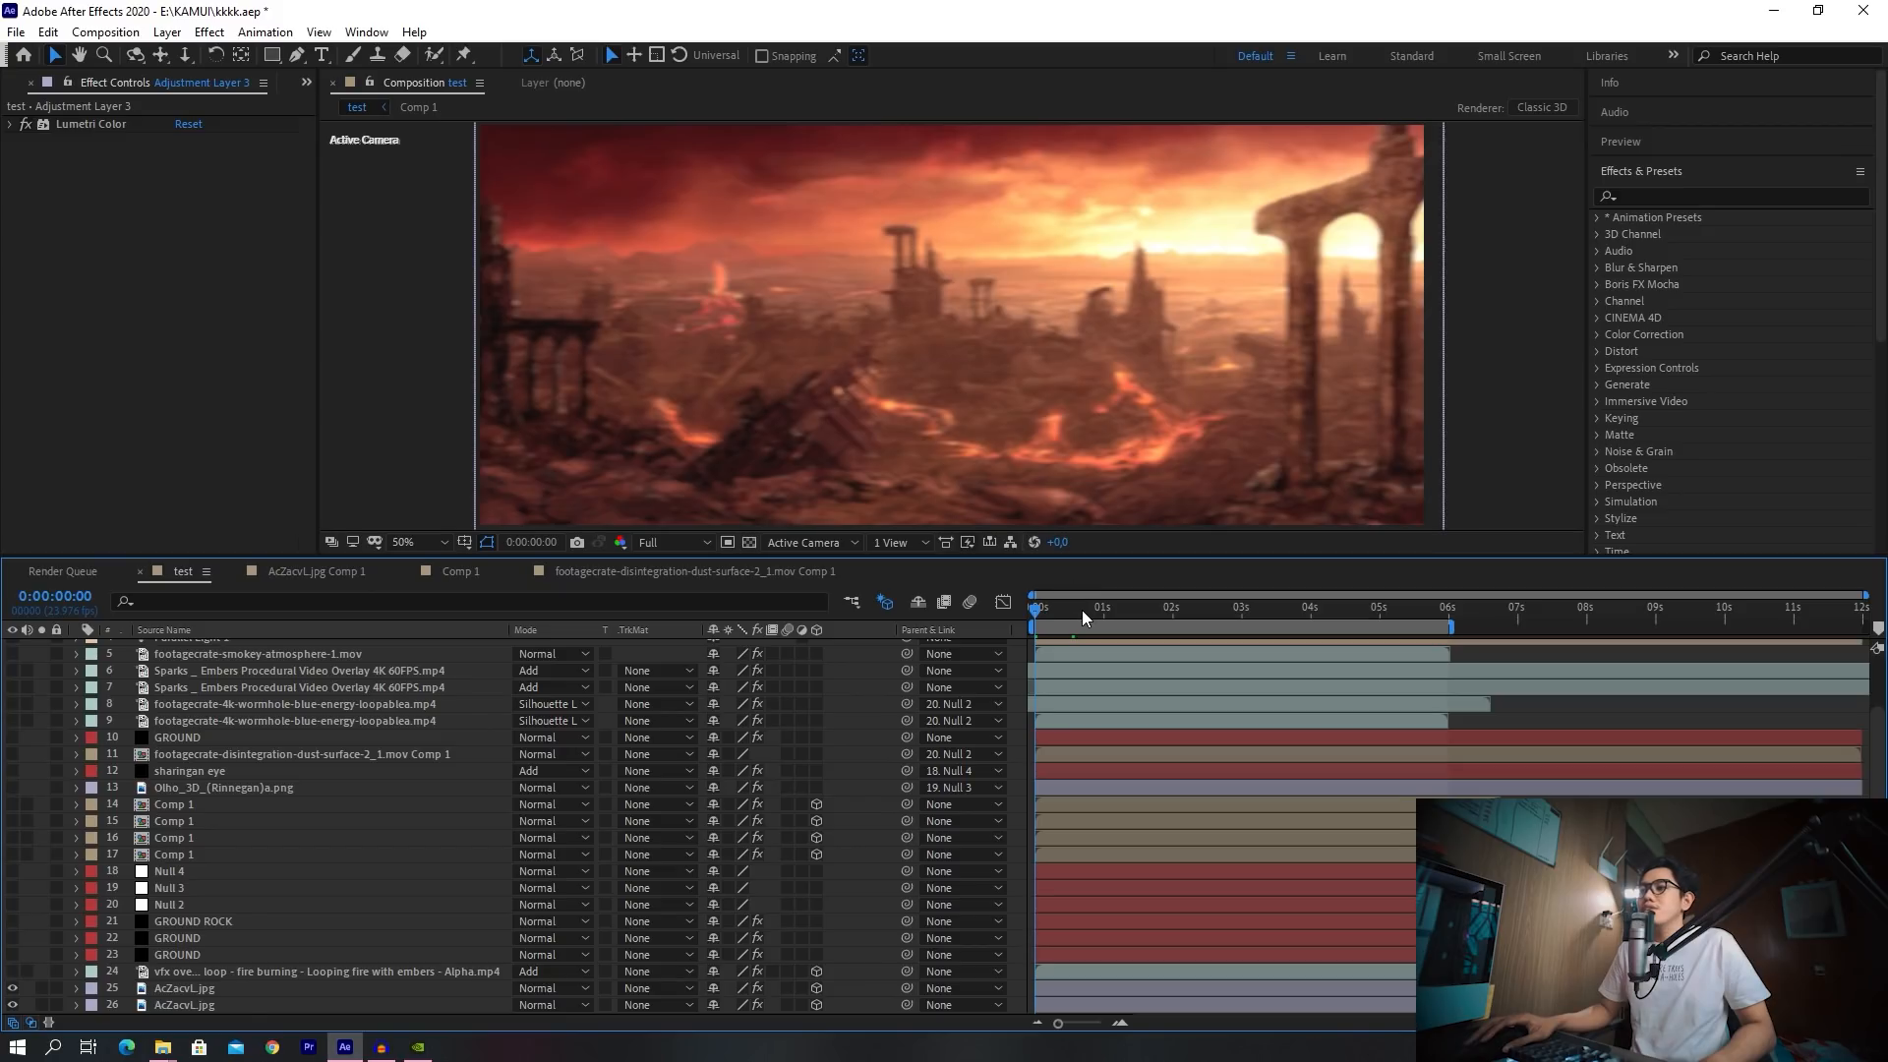
{"action": "mouse_move", "coordinate": [1081, 609]}
{"action": "left_mouse_down"}
{"action": "mouse_move", "coordinate": [1148, 607]}
{"action": "mouse_move", "coordinate": [1052, 616]}
{"action": "left_mouse_up"}
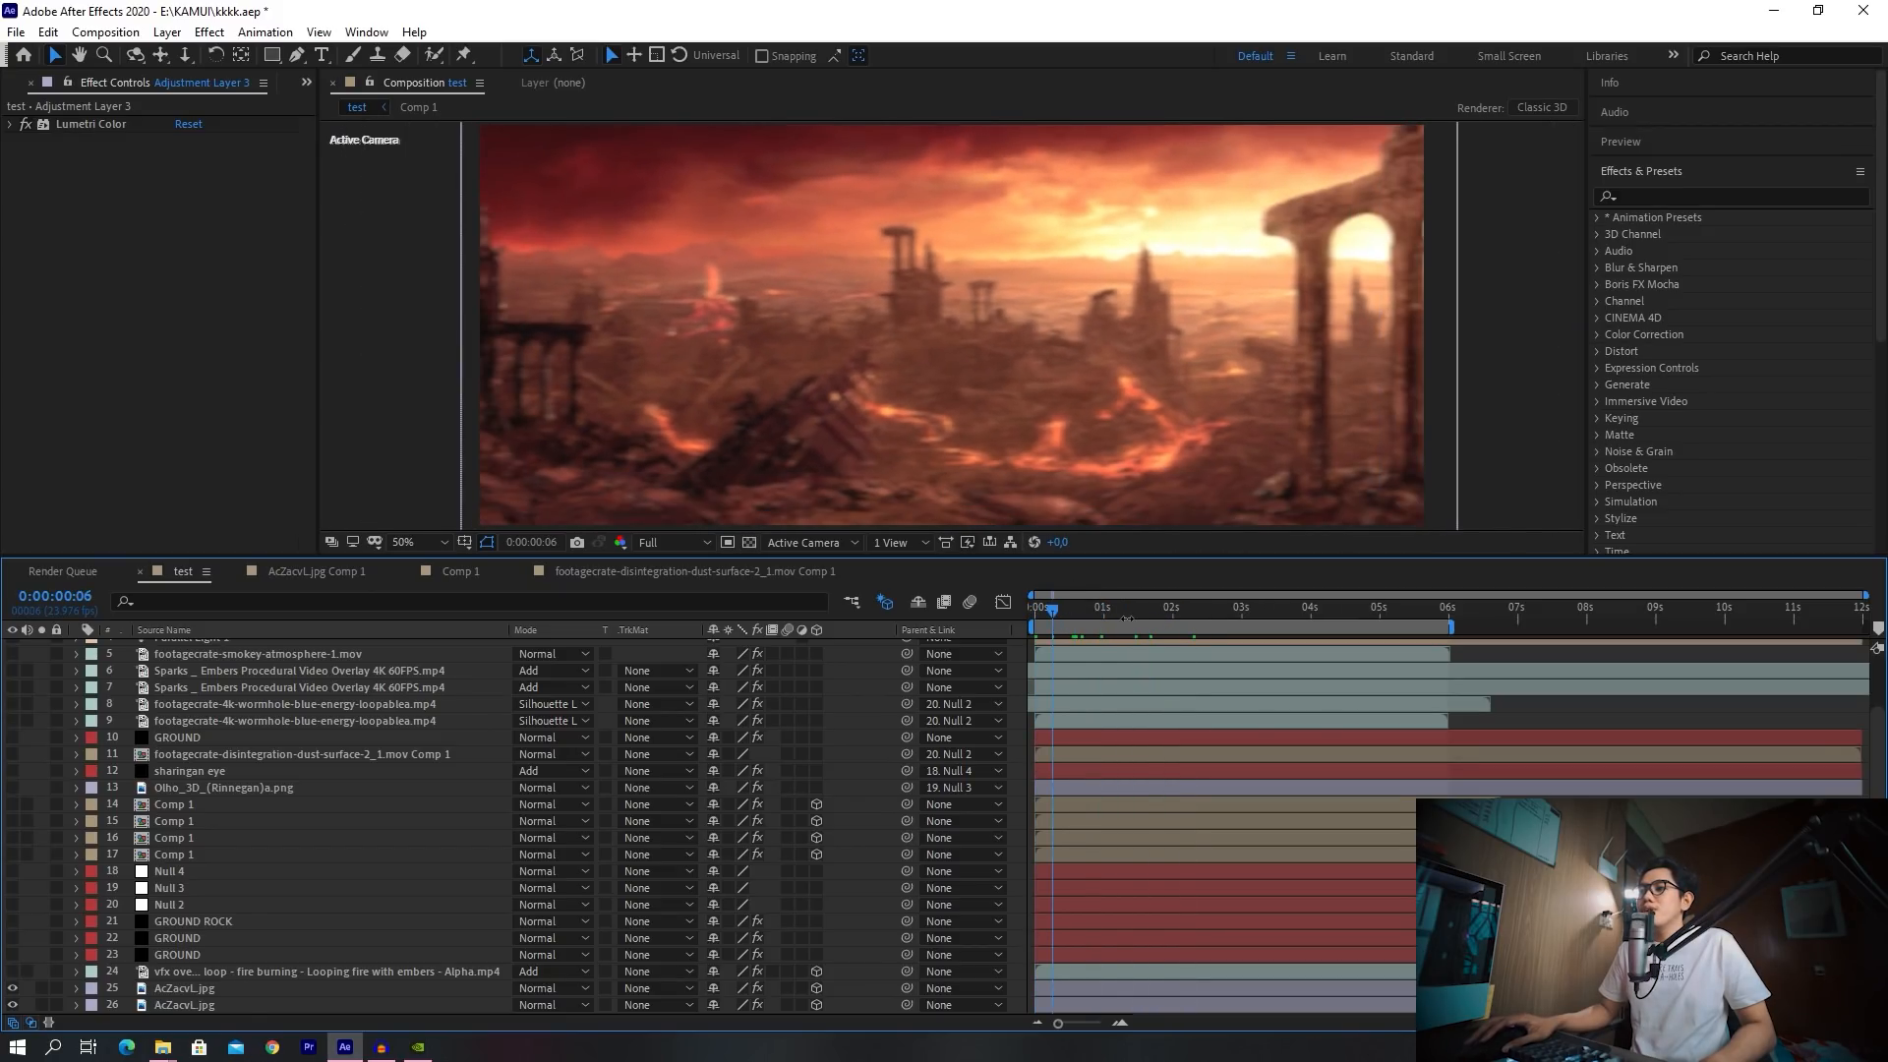
{"action": "scroll", "coordinate": [263, 861], "scroll_direction": "up", "scroll_amount": 2}
{"action": "left_click", "coordinate": [165, 668]}
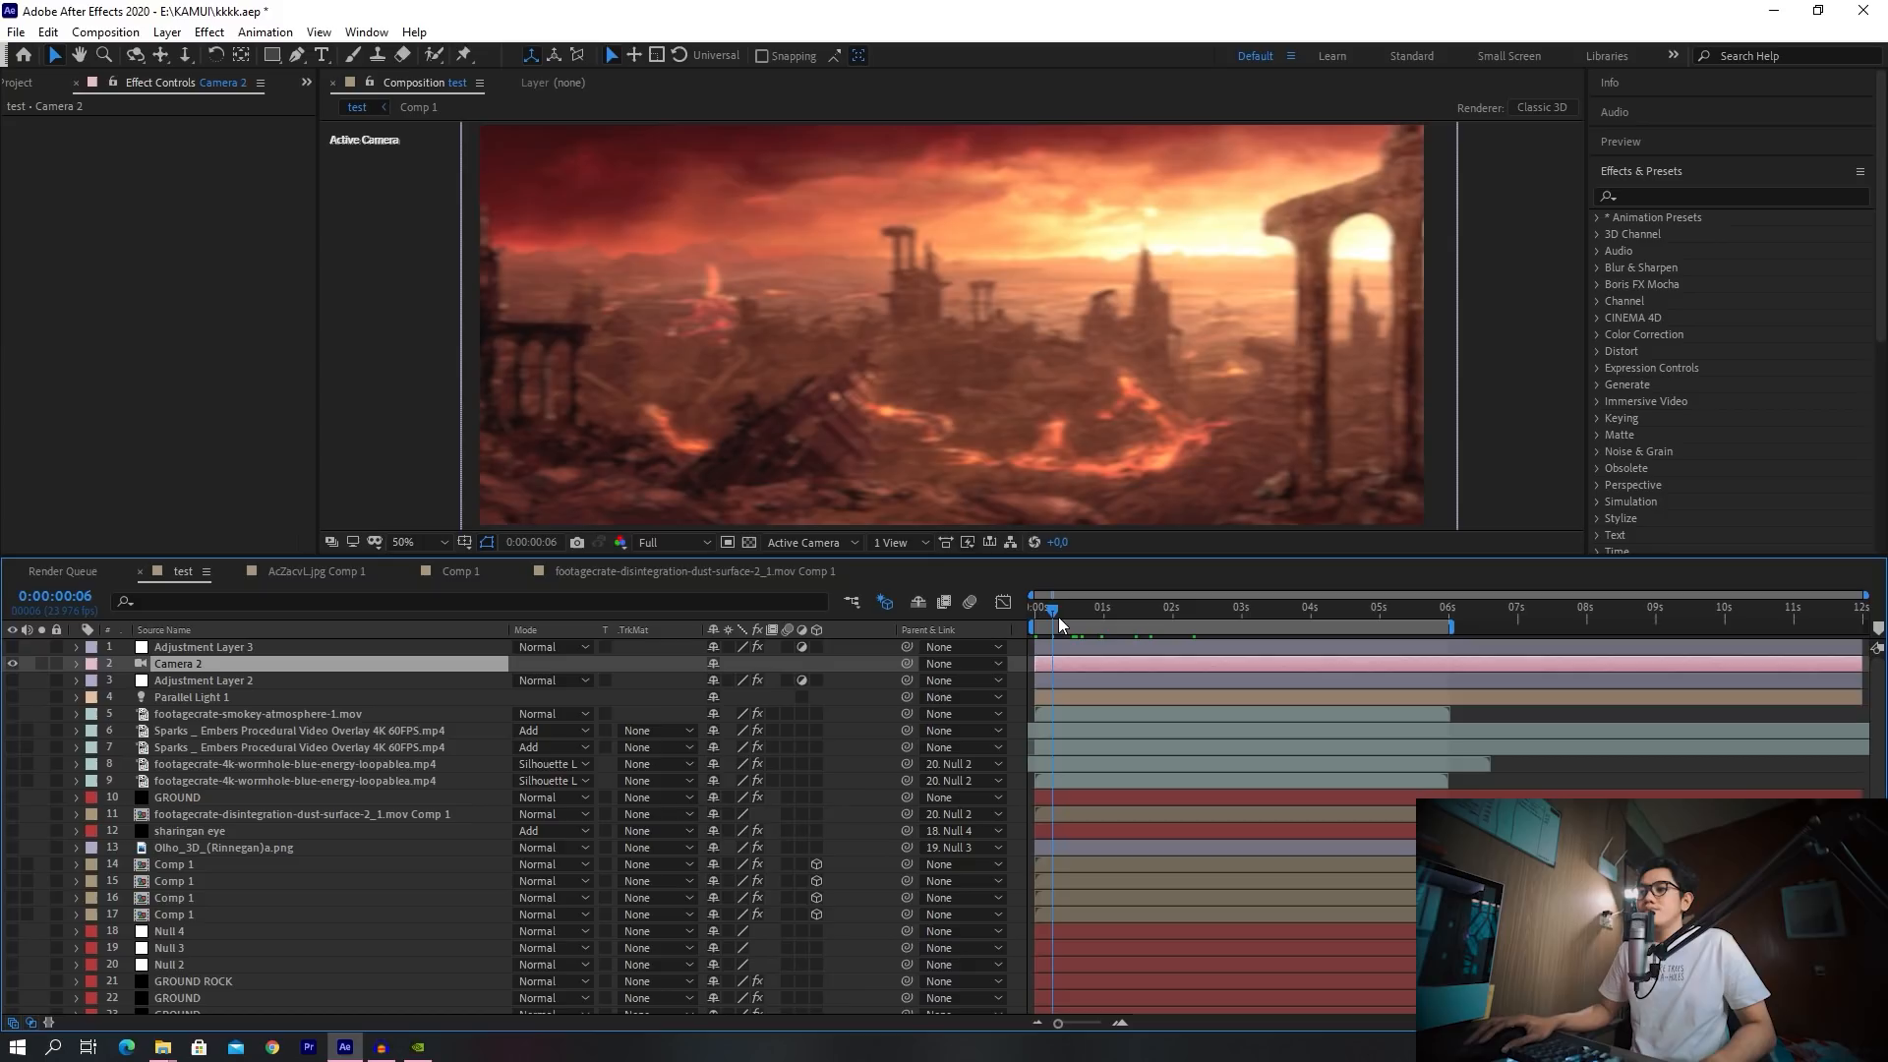
{"action": "key", "text": "Home"}
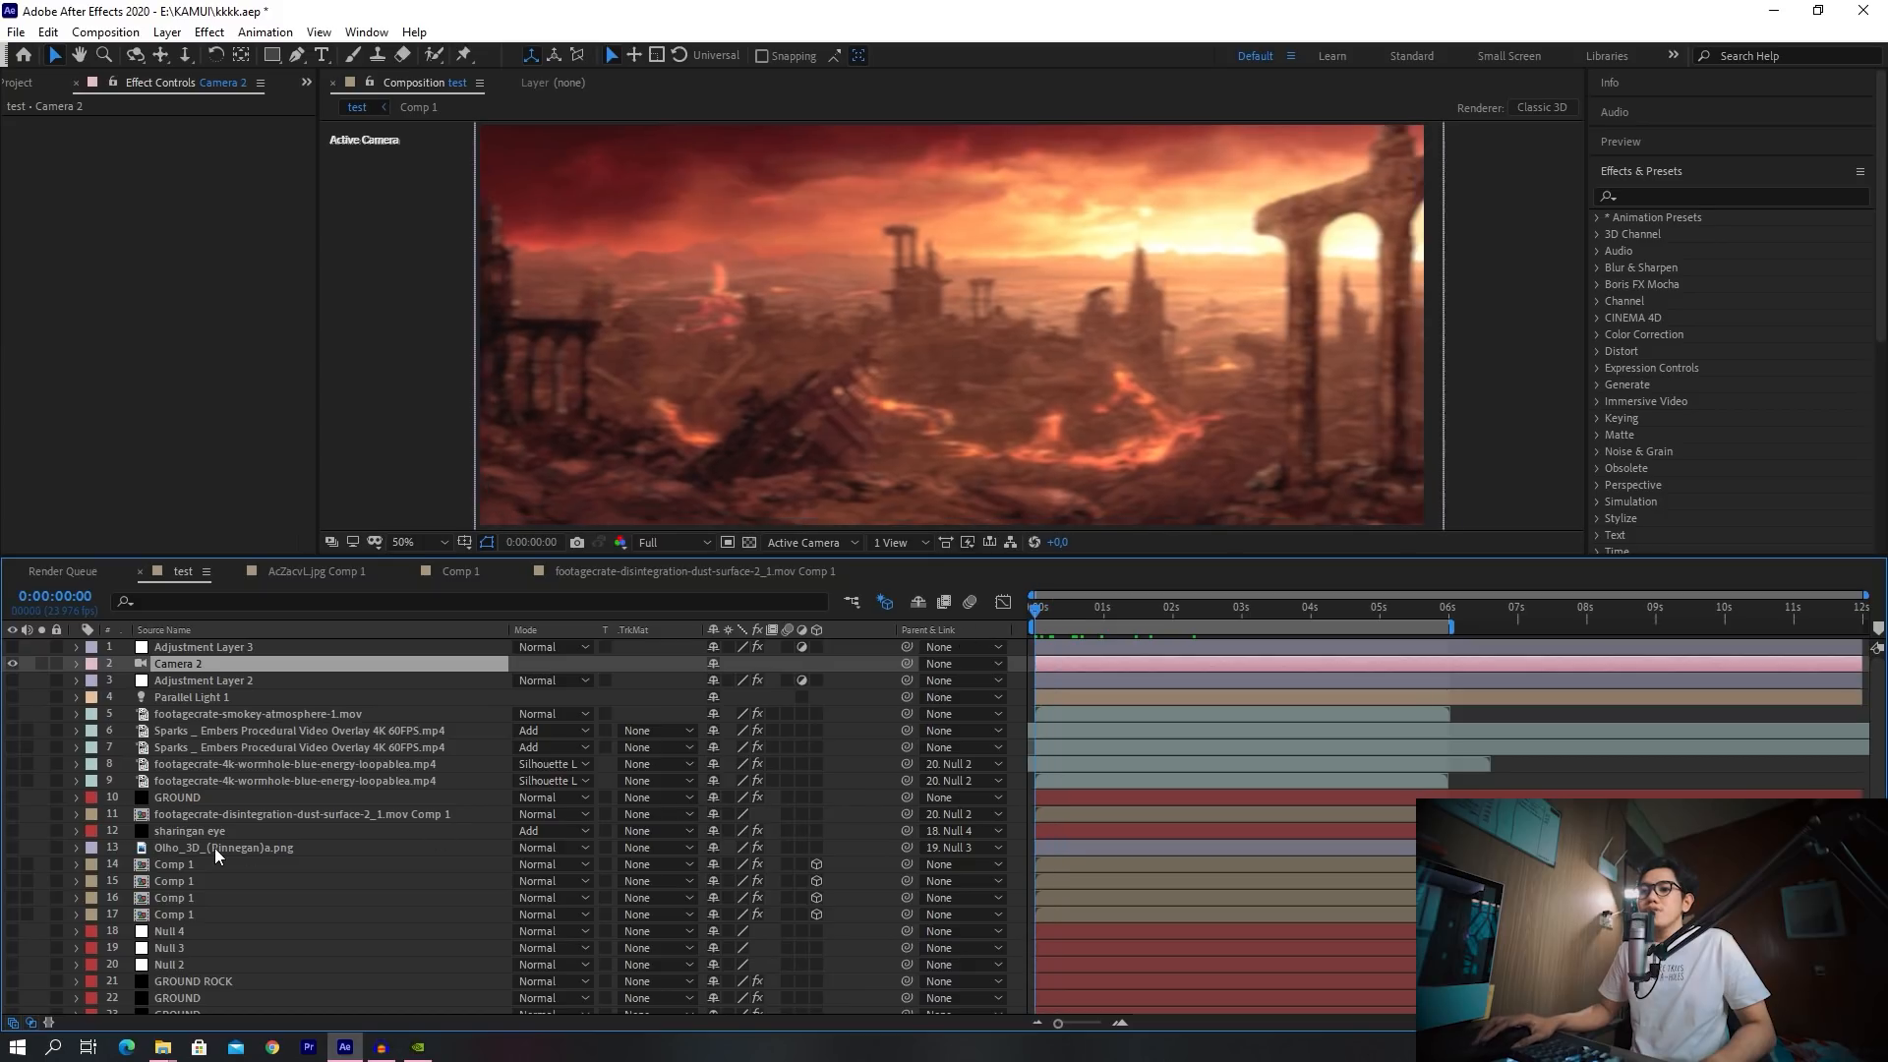
Inspect the Camera Lens Blur and Lumetri Color effects applied to the lowest AcZacvL.jpg layer
{"action": "scroll", "coordinate": [214, 847], "scroll_direction": "down", "scroll_amount": 2}
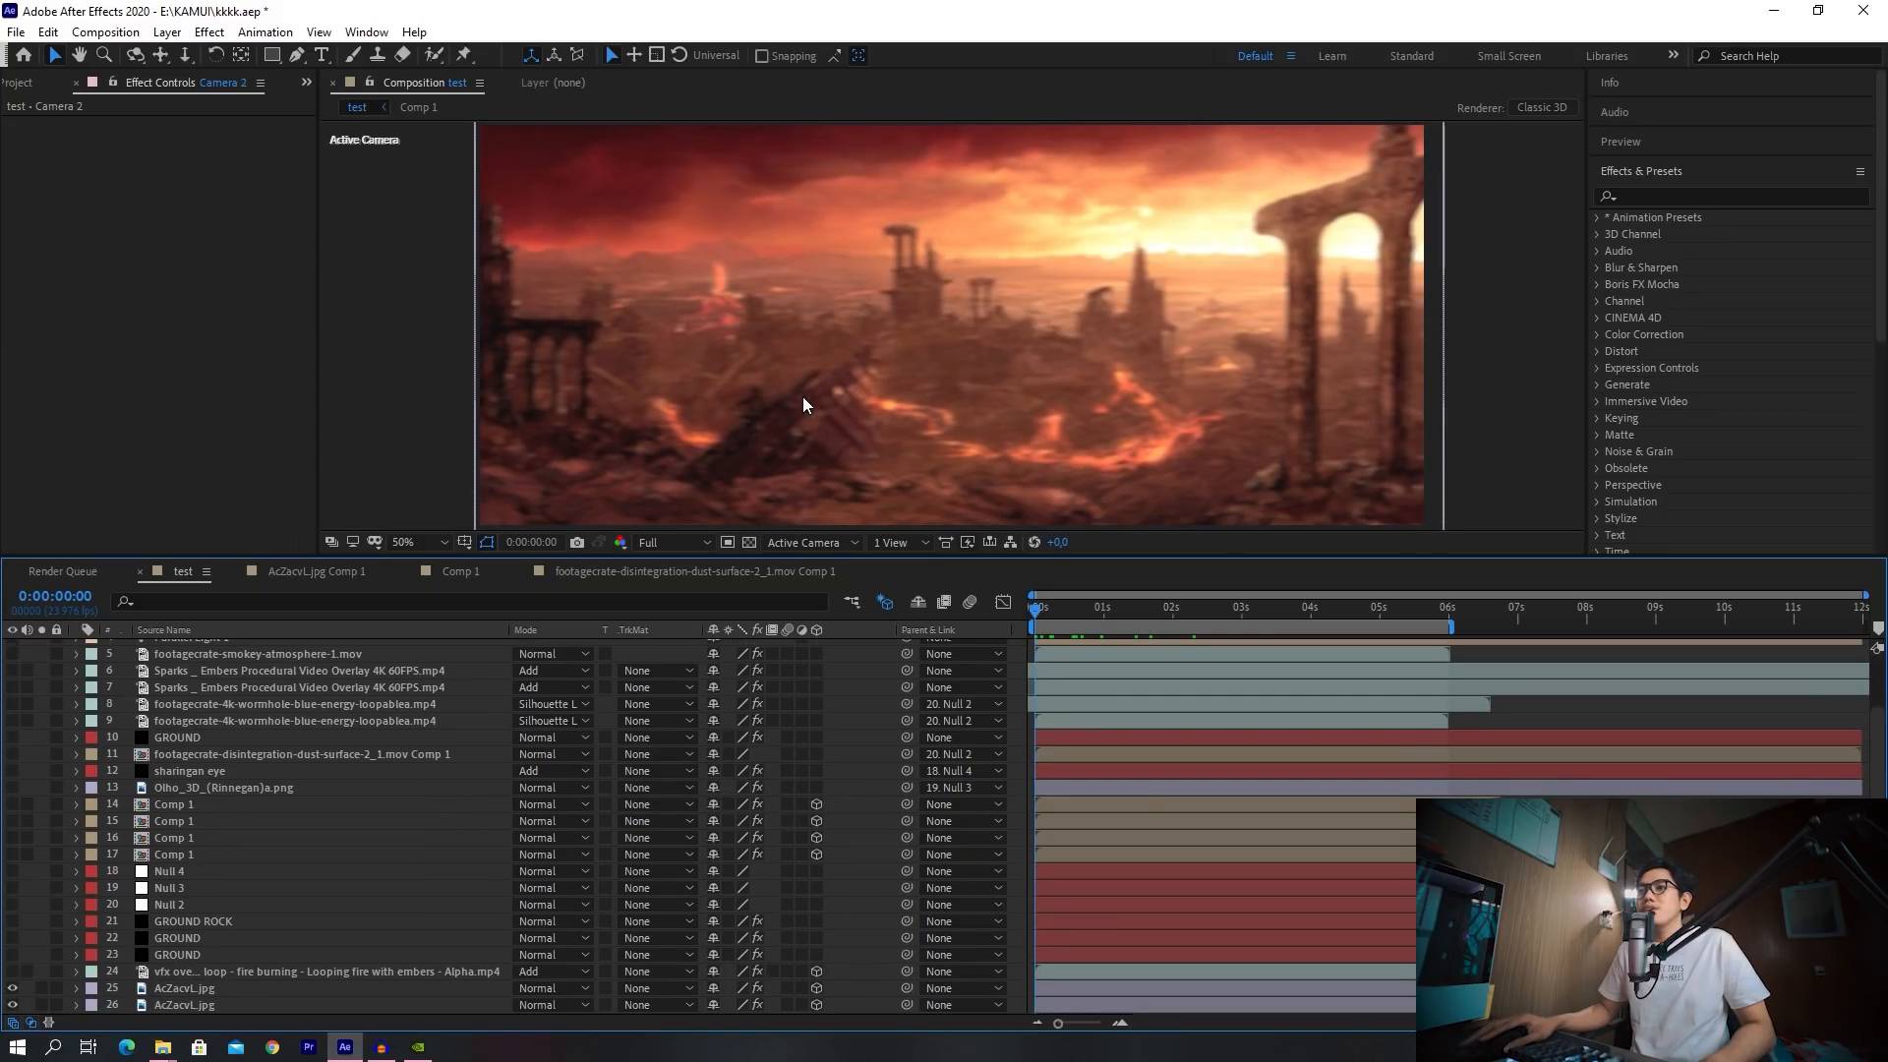
{"action": "left_click", "coordinate": [163, 1002]}
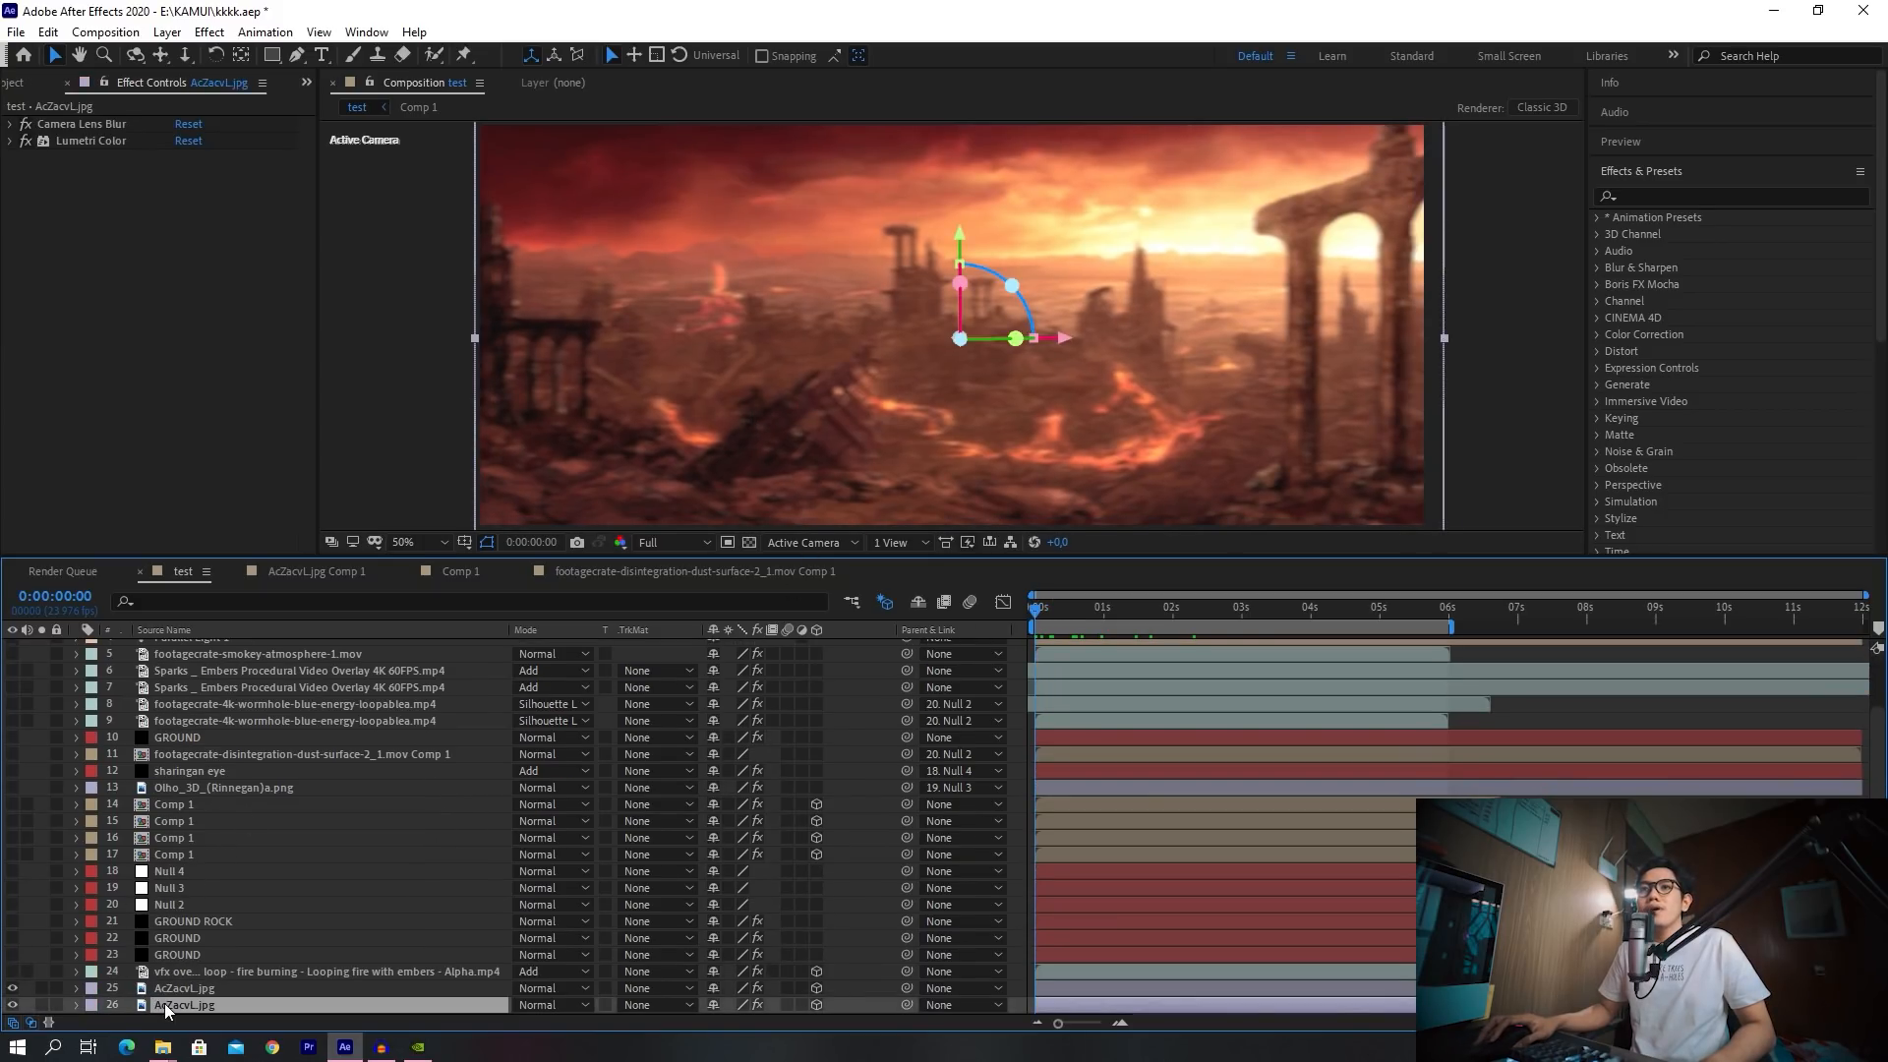
{"action": "left_click", "coordinate": [71, 124]}
{"action": "left_click", "coordinate": [88, 140]}
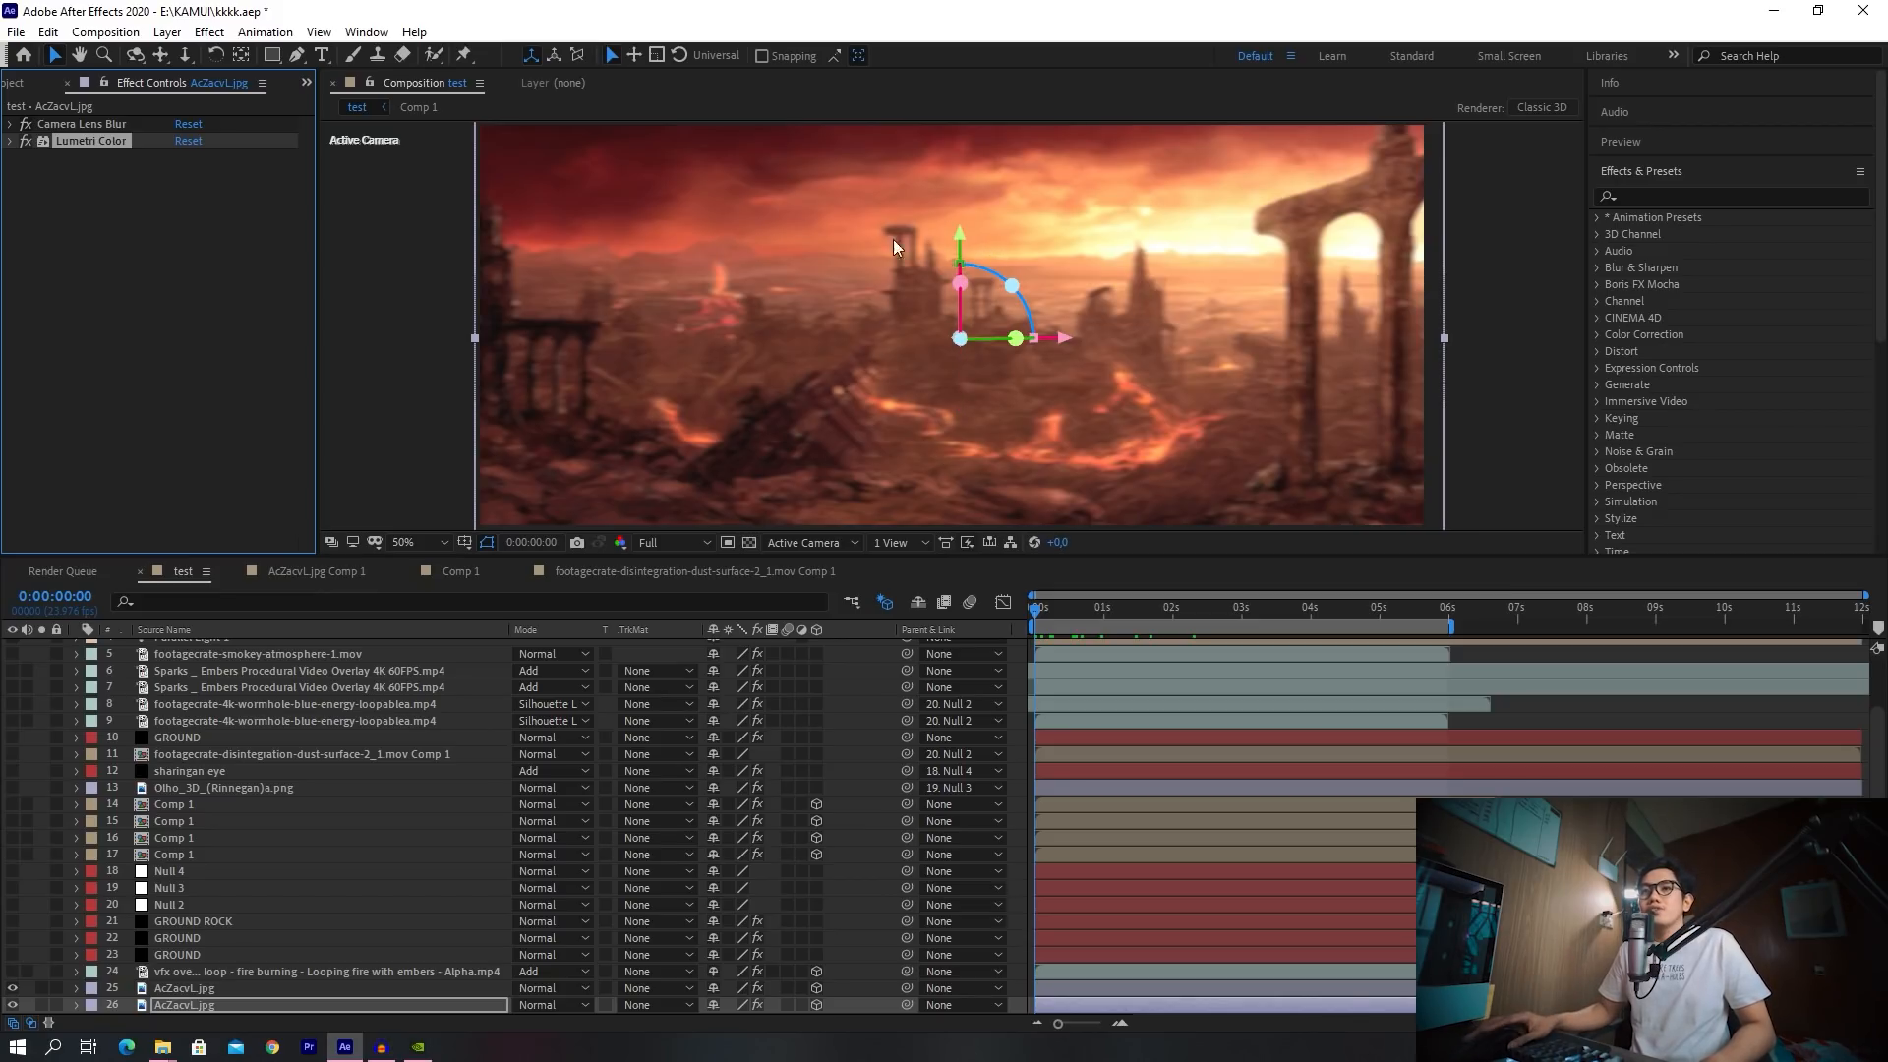
{"action": "left_click", "coordinate": [90, 121]}
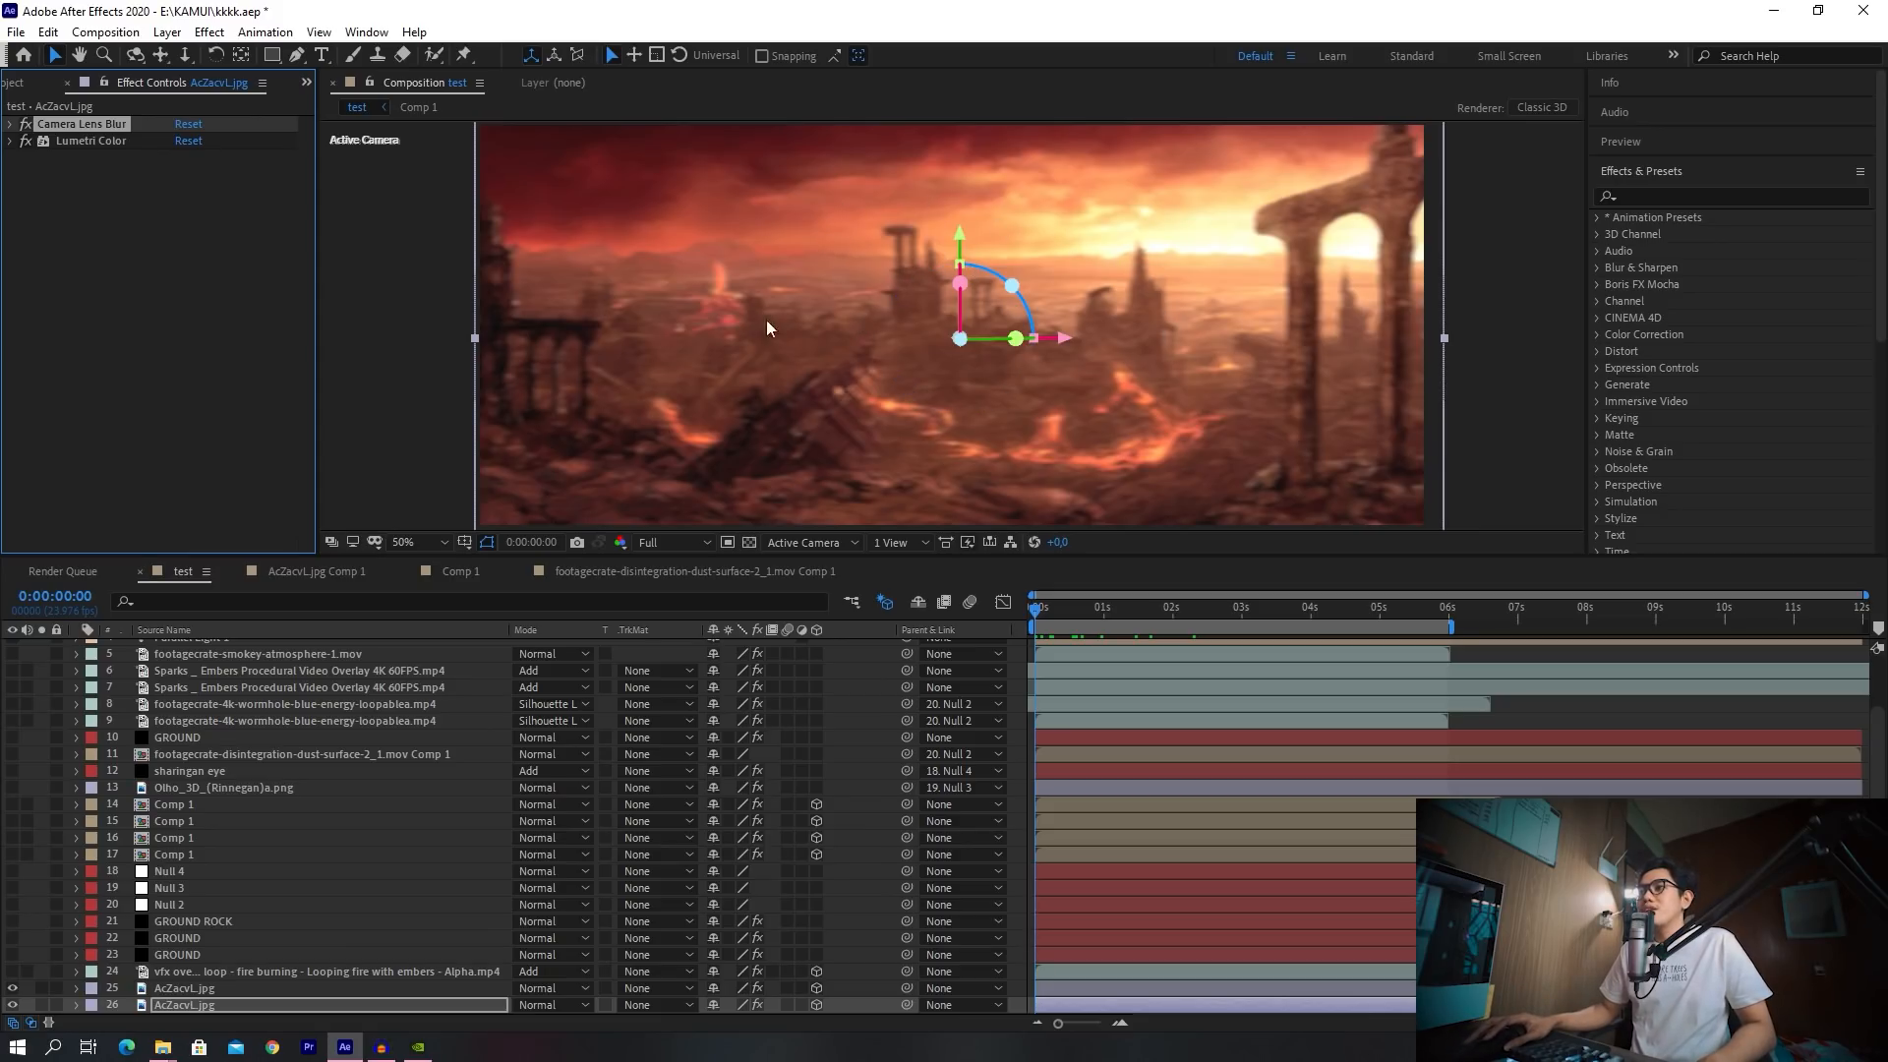
{"action": "key", "text": "ctrl+s"}
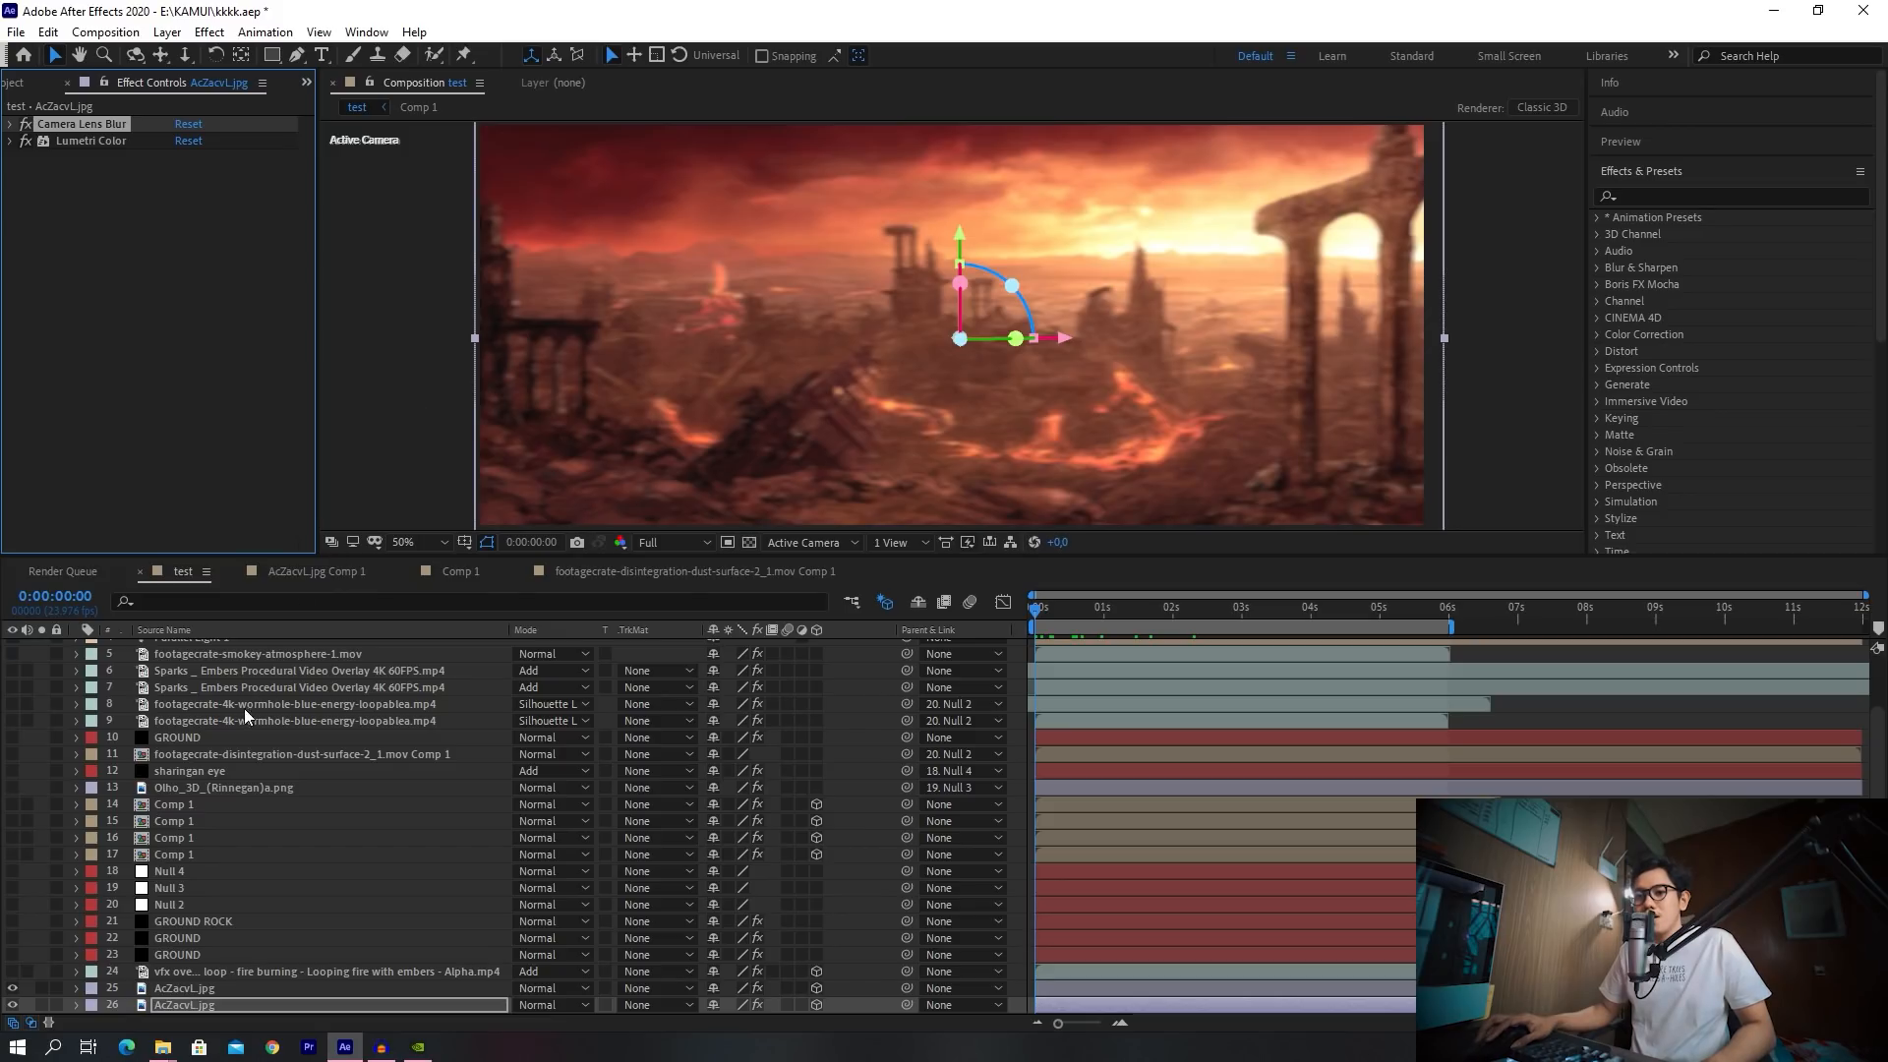
Compare the effects on the two AcZacvL.jpg background layers by switching between them
{"action": "left_click", "coordinate": [177, 987]}
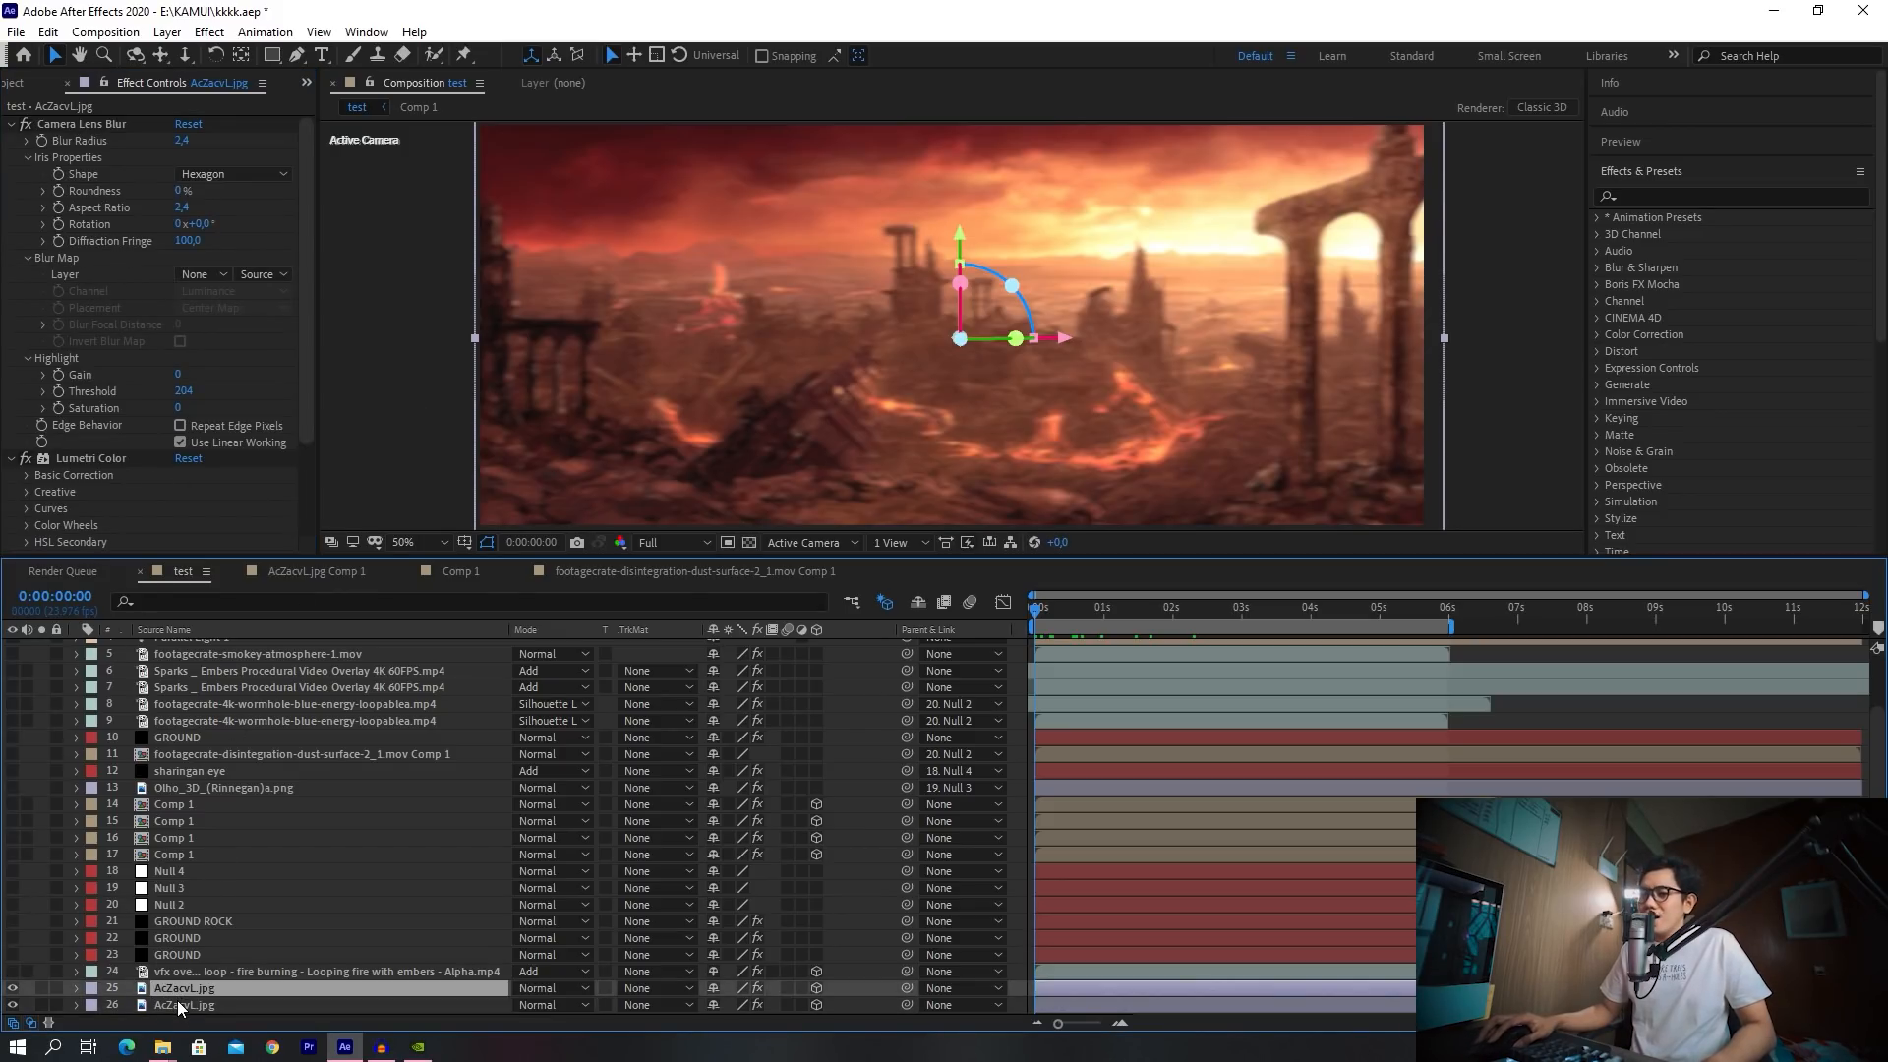
{"action": "left_click", "coordinate": [177, 1002]}
{"action": "left_click", "coordinate": [180, 987]}
{"action": "left_click", "coordinate": [179, 1003]}
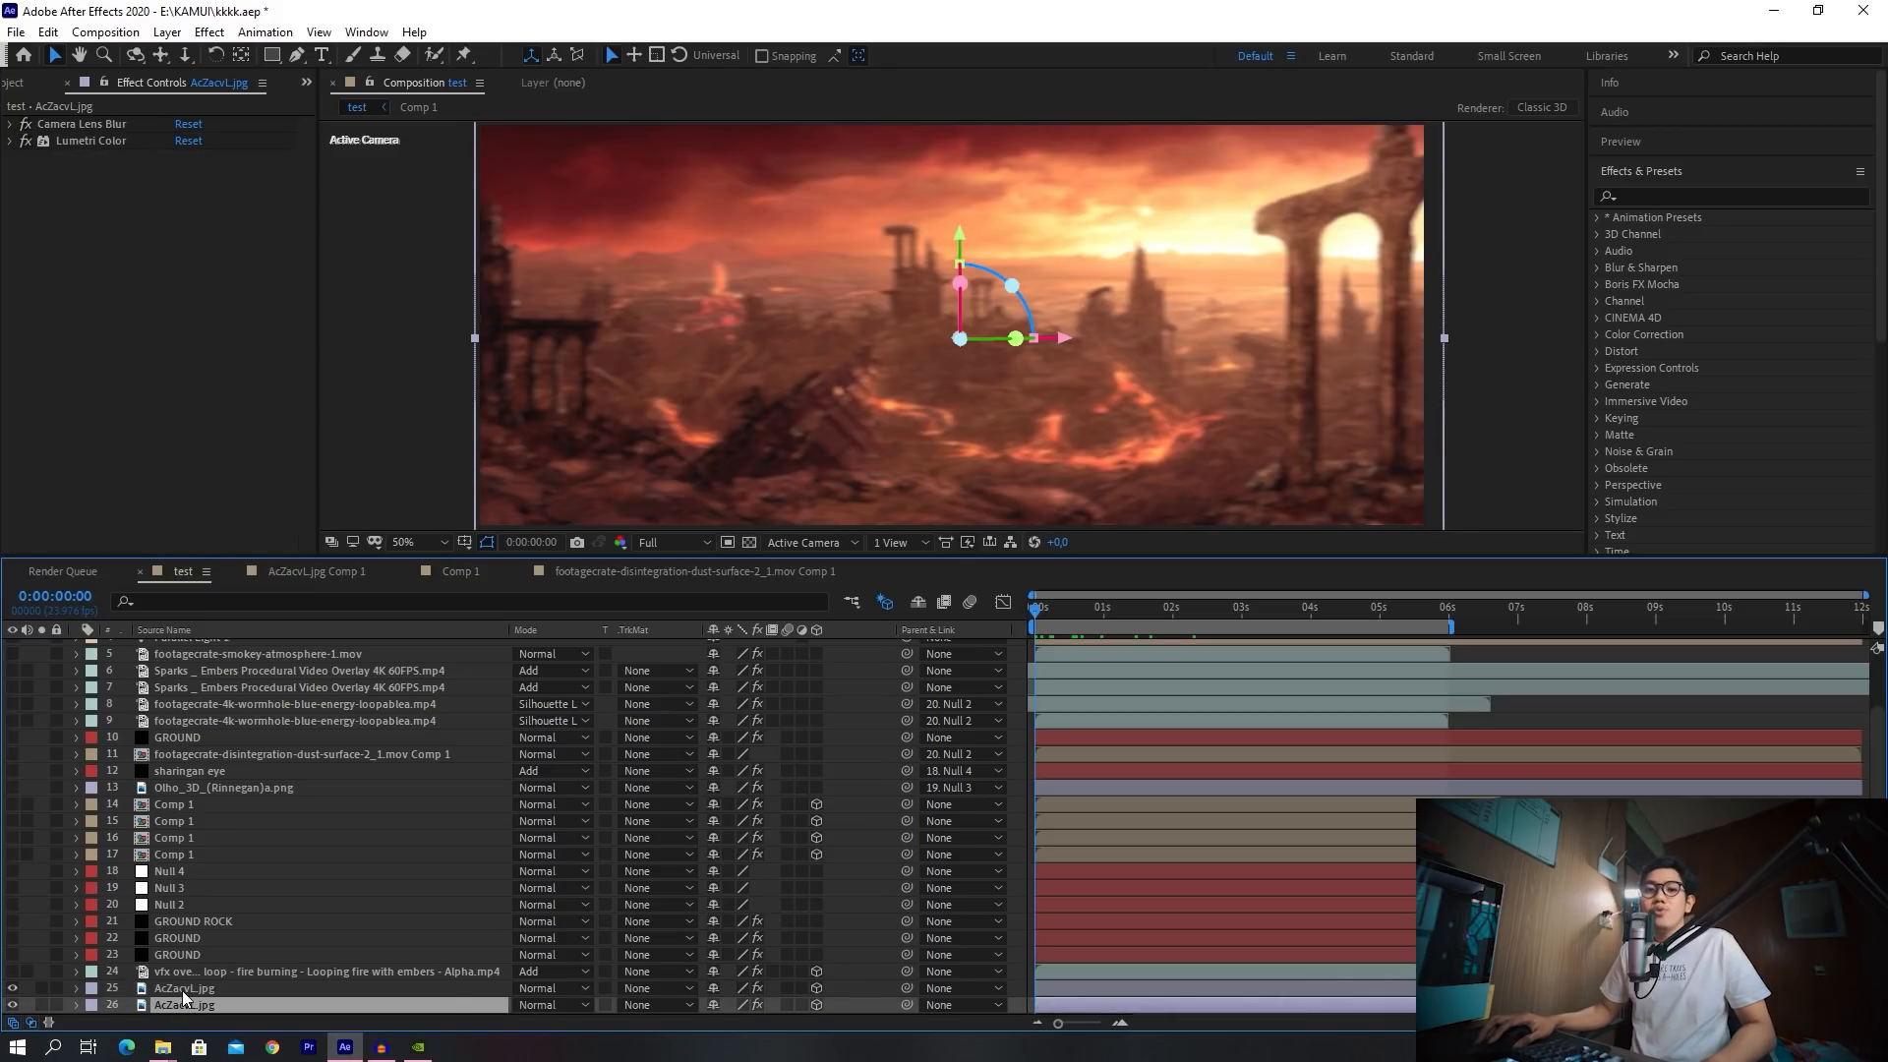
{"action": "left_click", "coordinate": [181, 989]}
{"action": "left_click", "coordinate": [181, 1001]}
{"action": "left_click", "coordinate": [190, 986]}
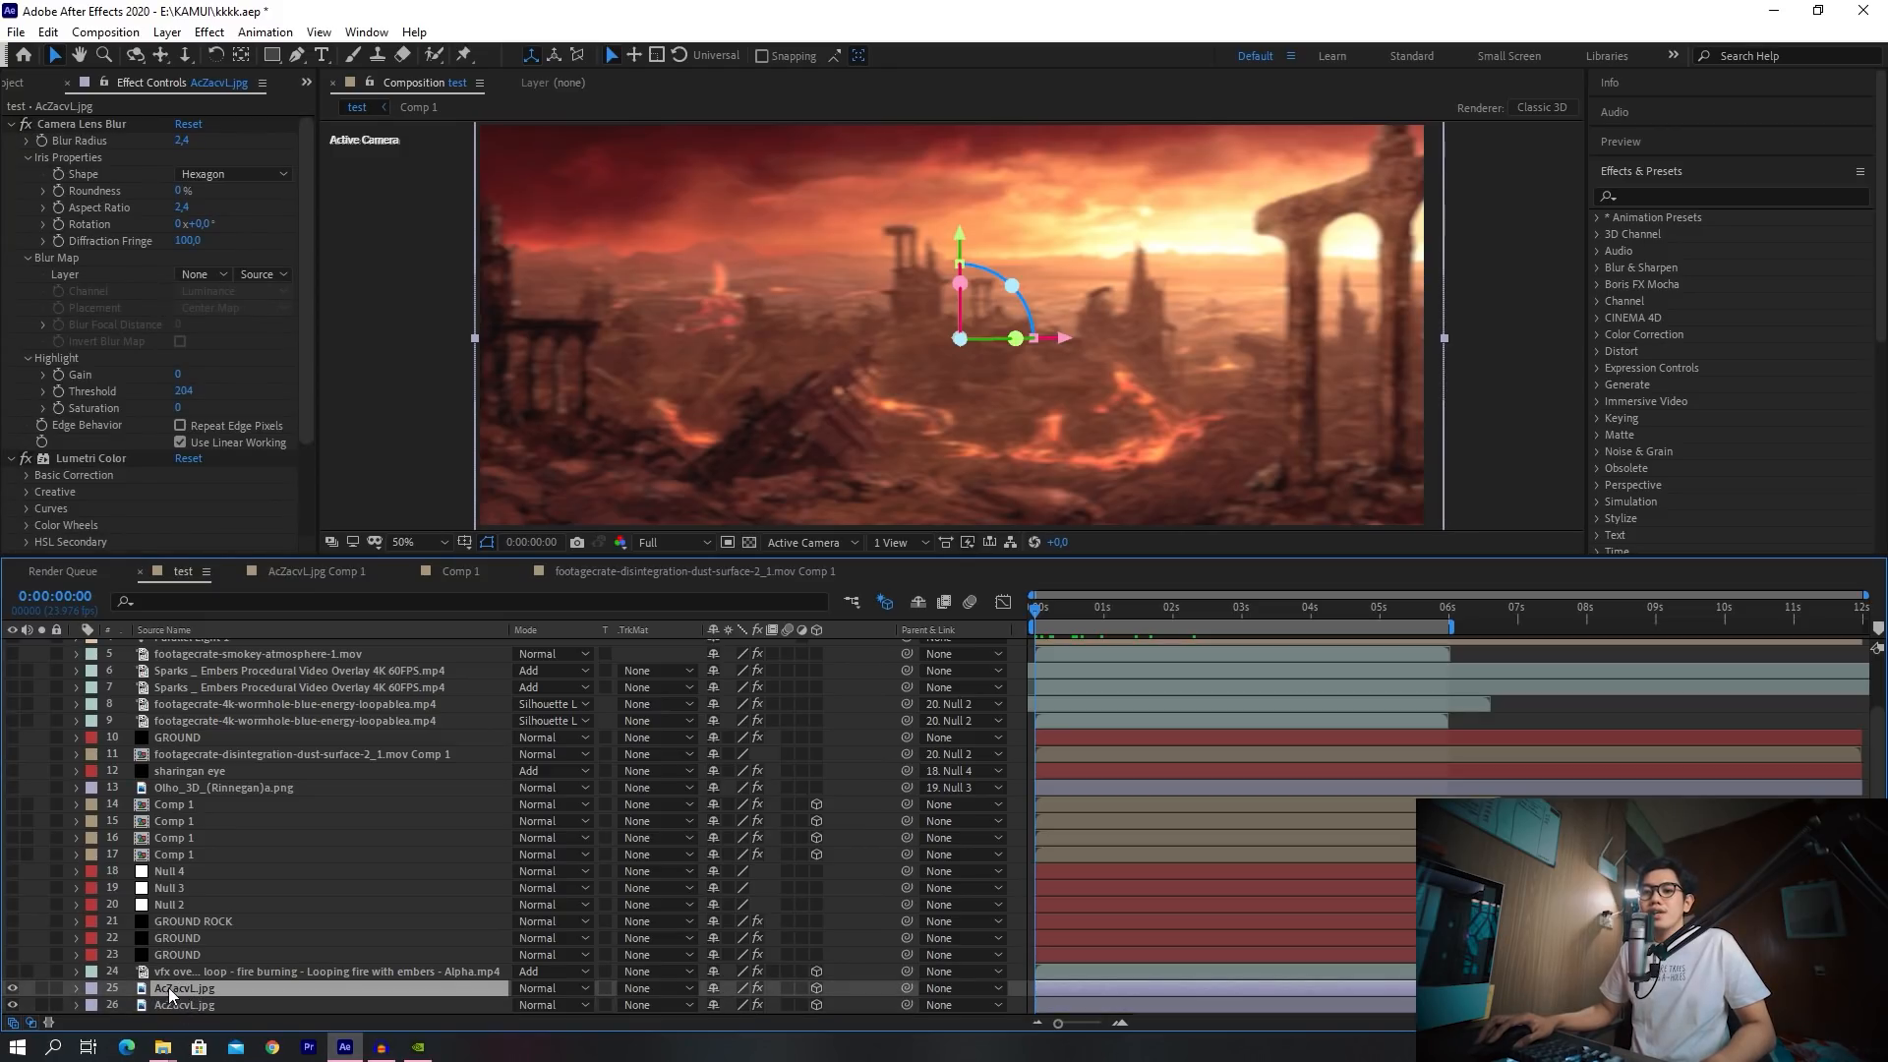
Make the looping fire overlay layer visible and preview it within the first second, returning to the start
{"action": "left_click", "coordinate": [220, 971]}
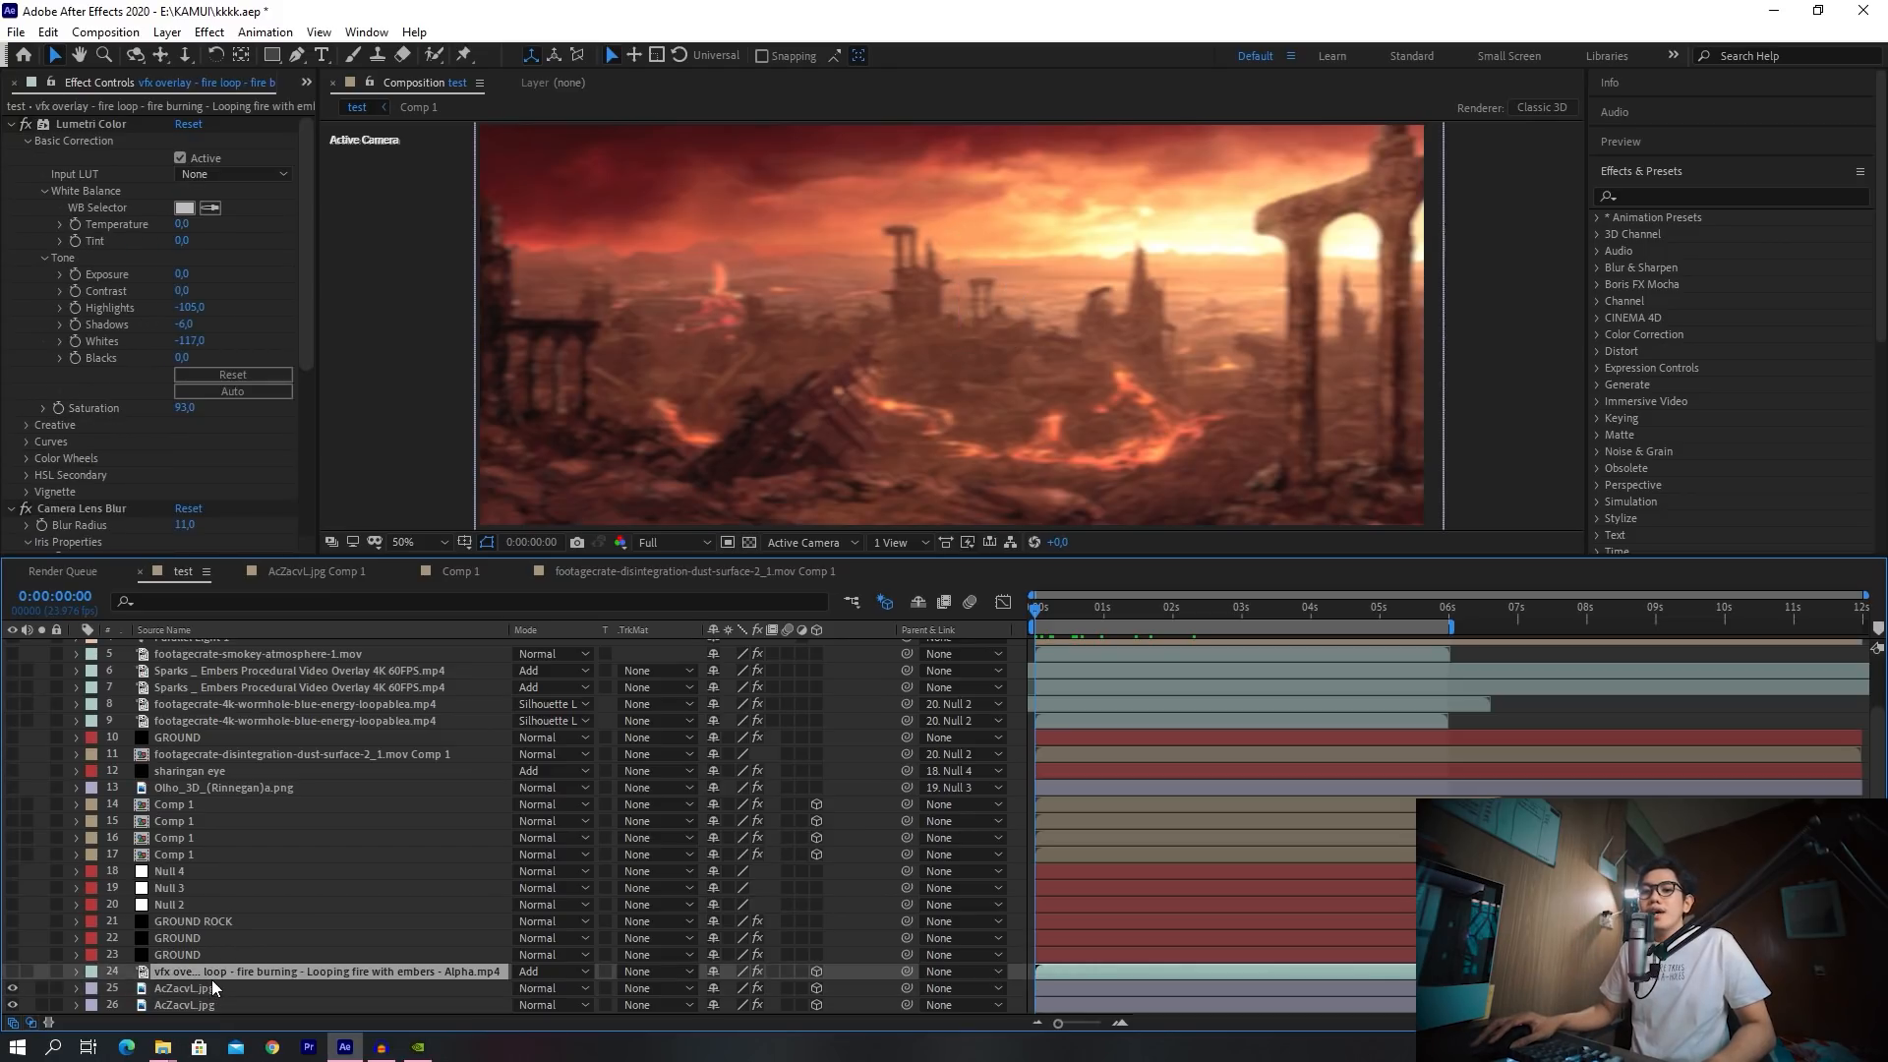
{"action": "left_click", "coordinate": [11, 972]}
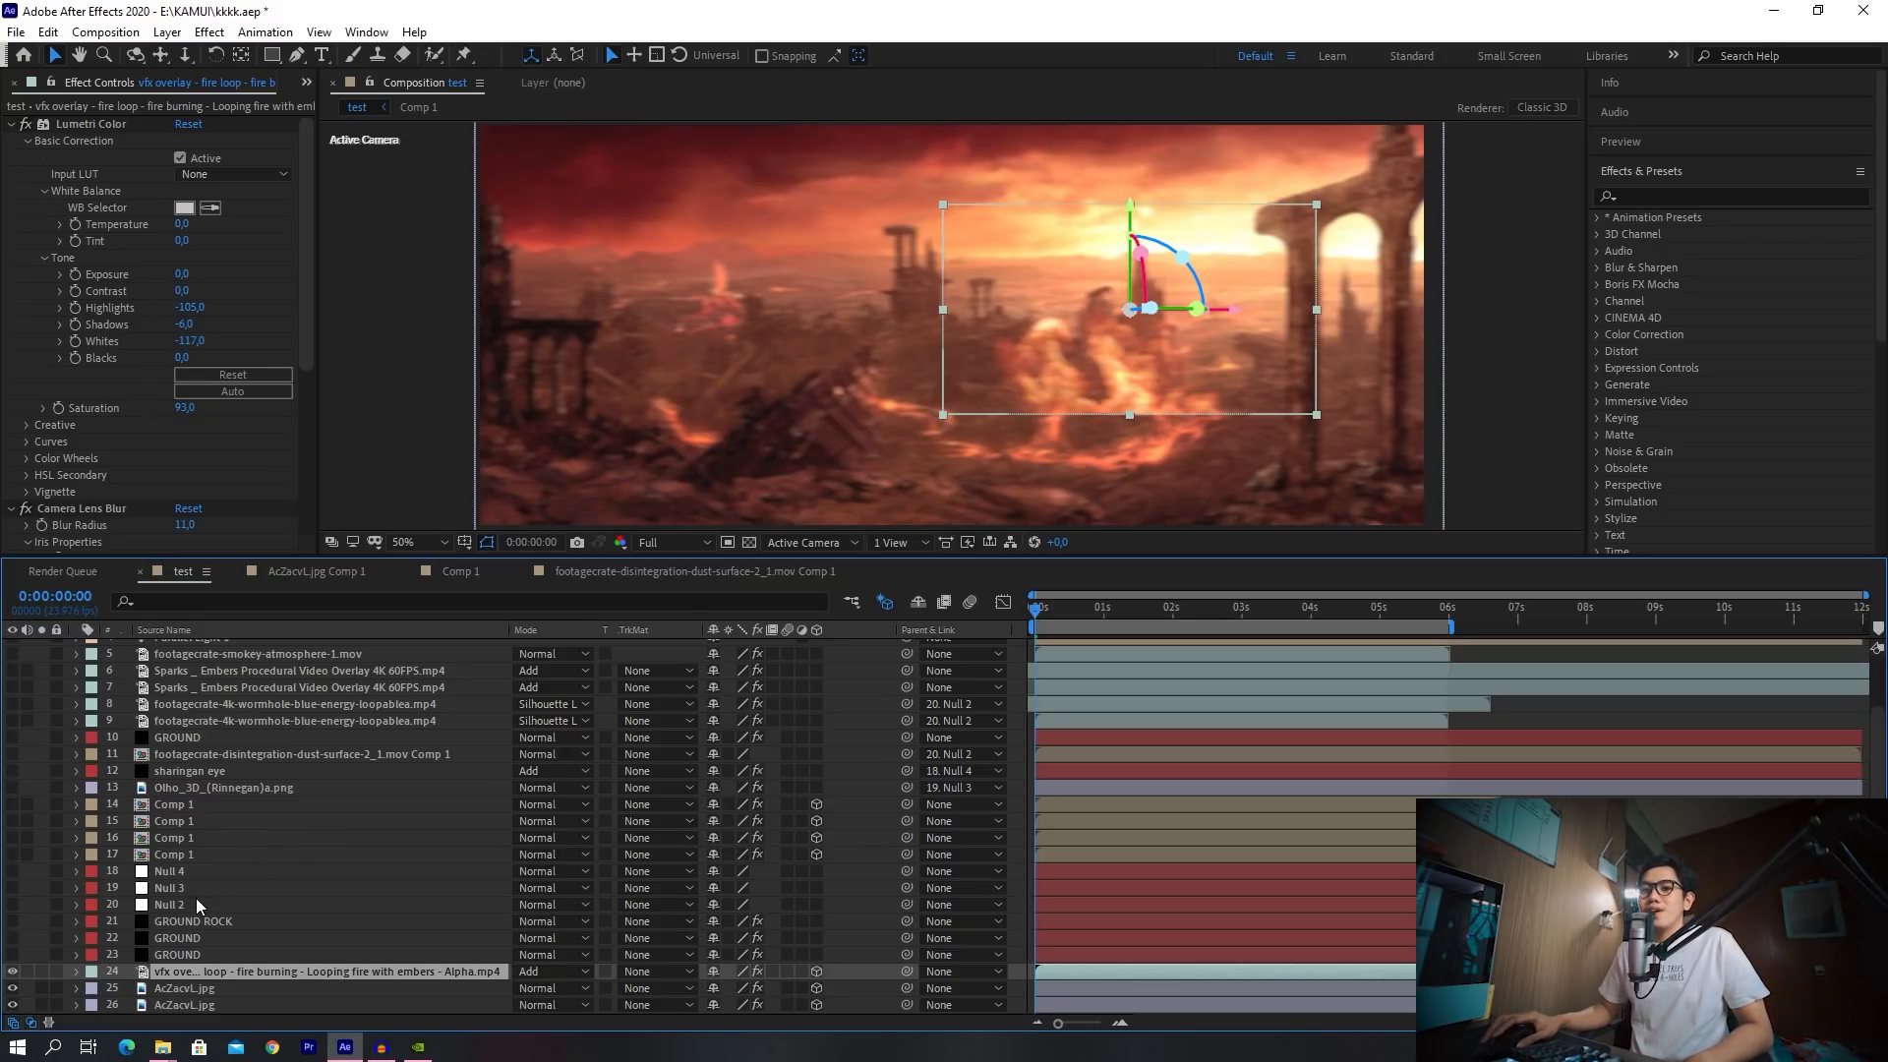
{"action": "scroll", "coordinate": [196, 899], "scroll_direction": "up", "scroll_amount": 2}
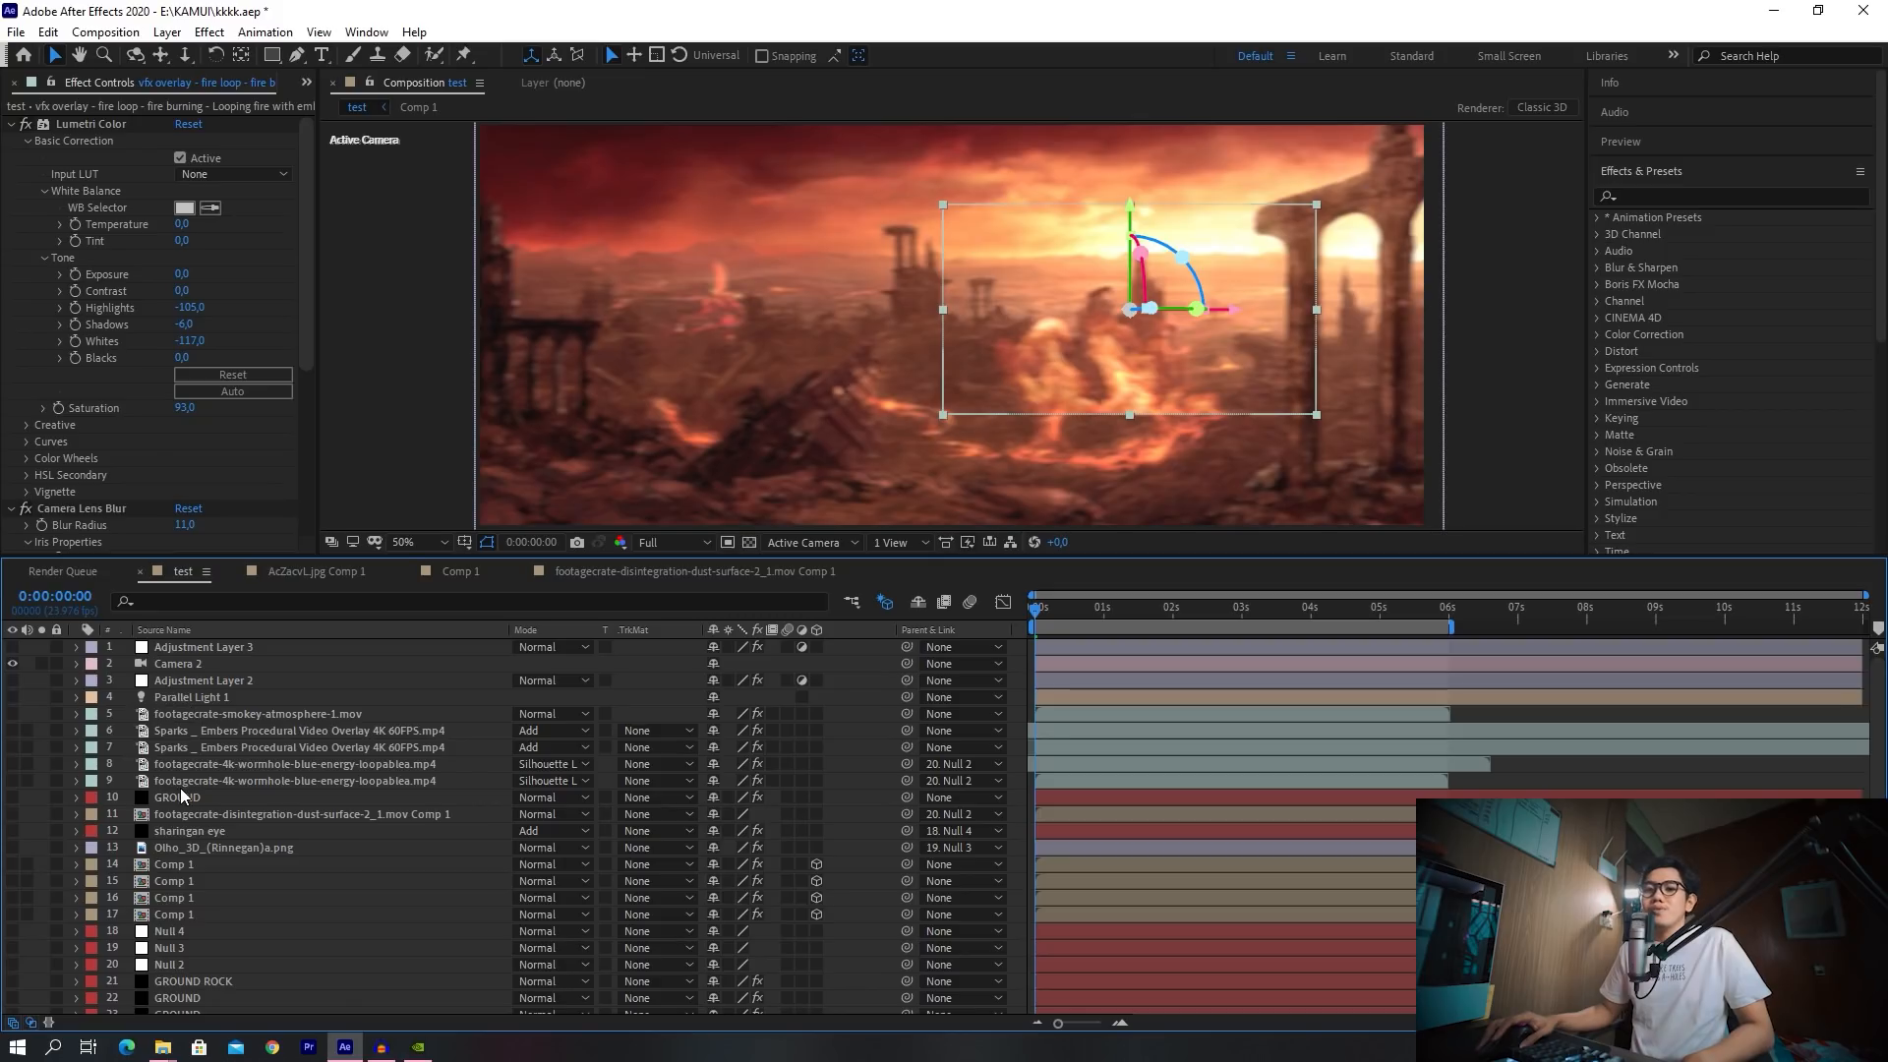
{"action": "scroll", "coordinate": [179, 788], "scroll_direction": "down", "scroll_amount": 2}
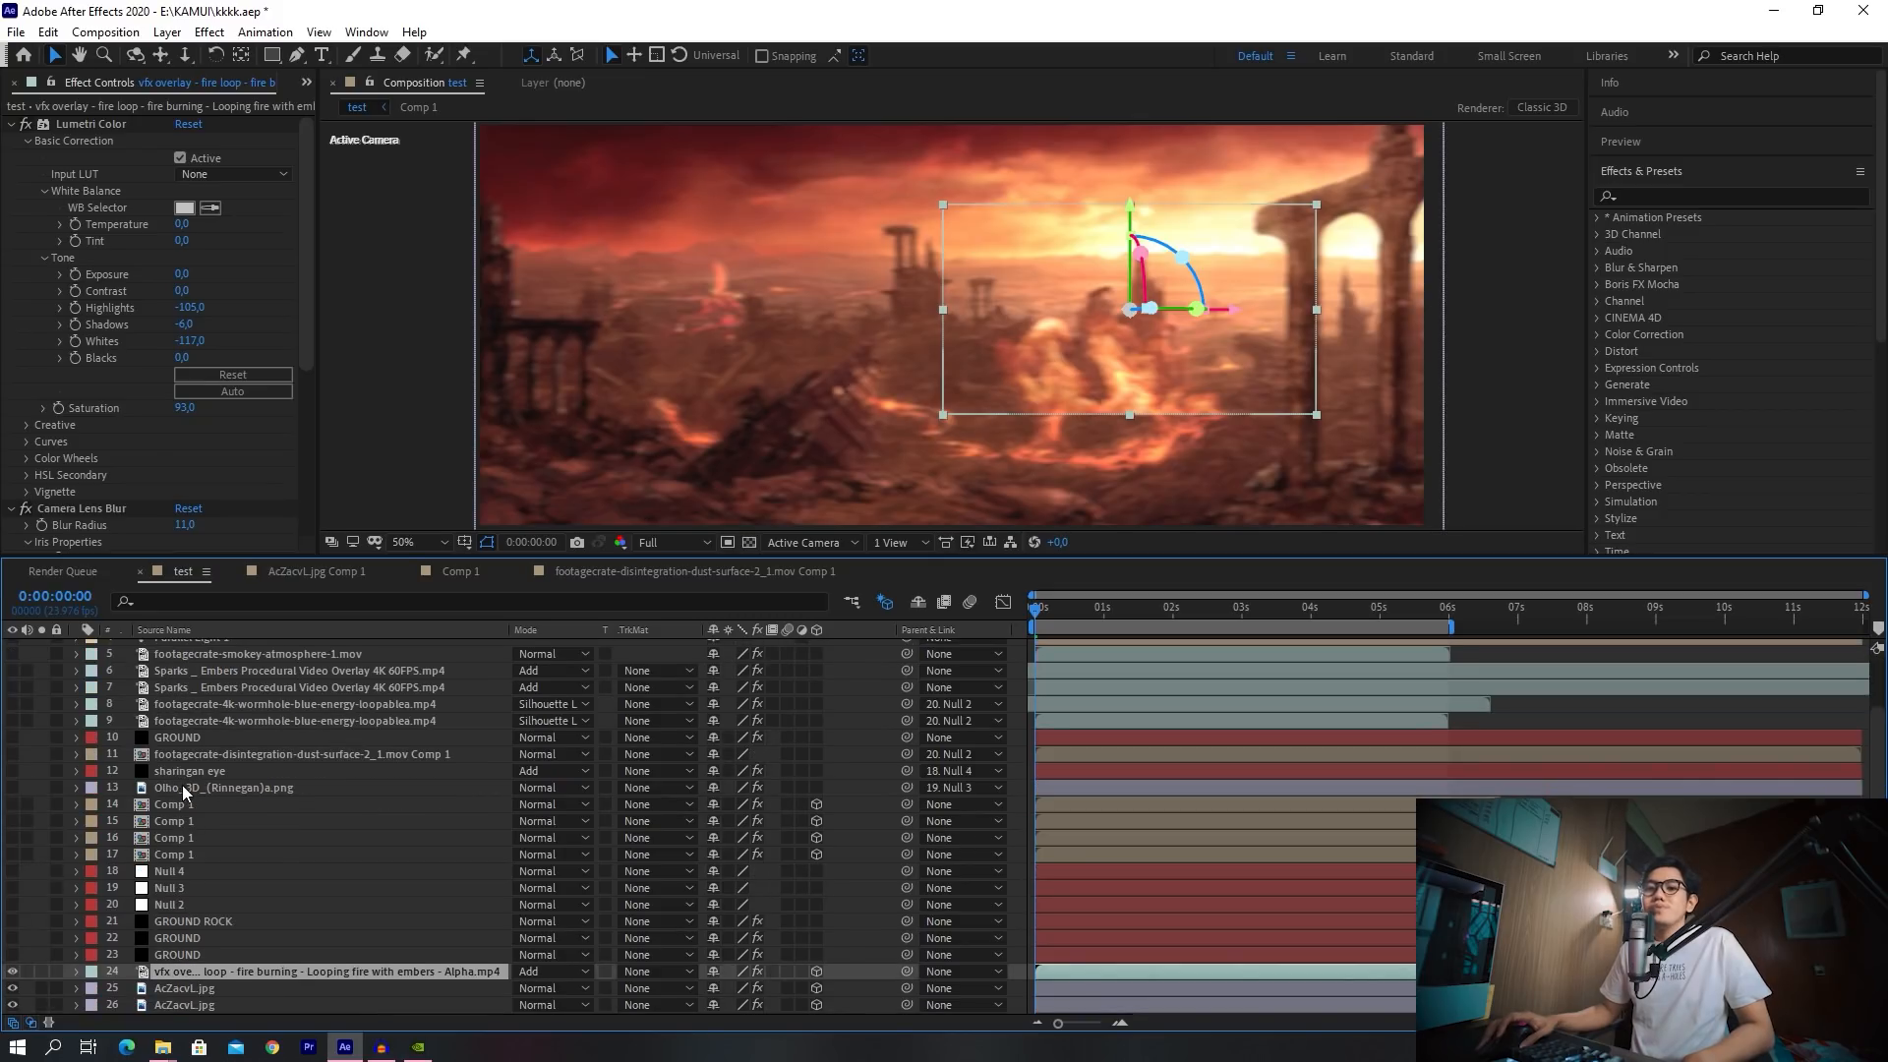
{"action": "left_click", "coordinate": [1070, 612]}
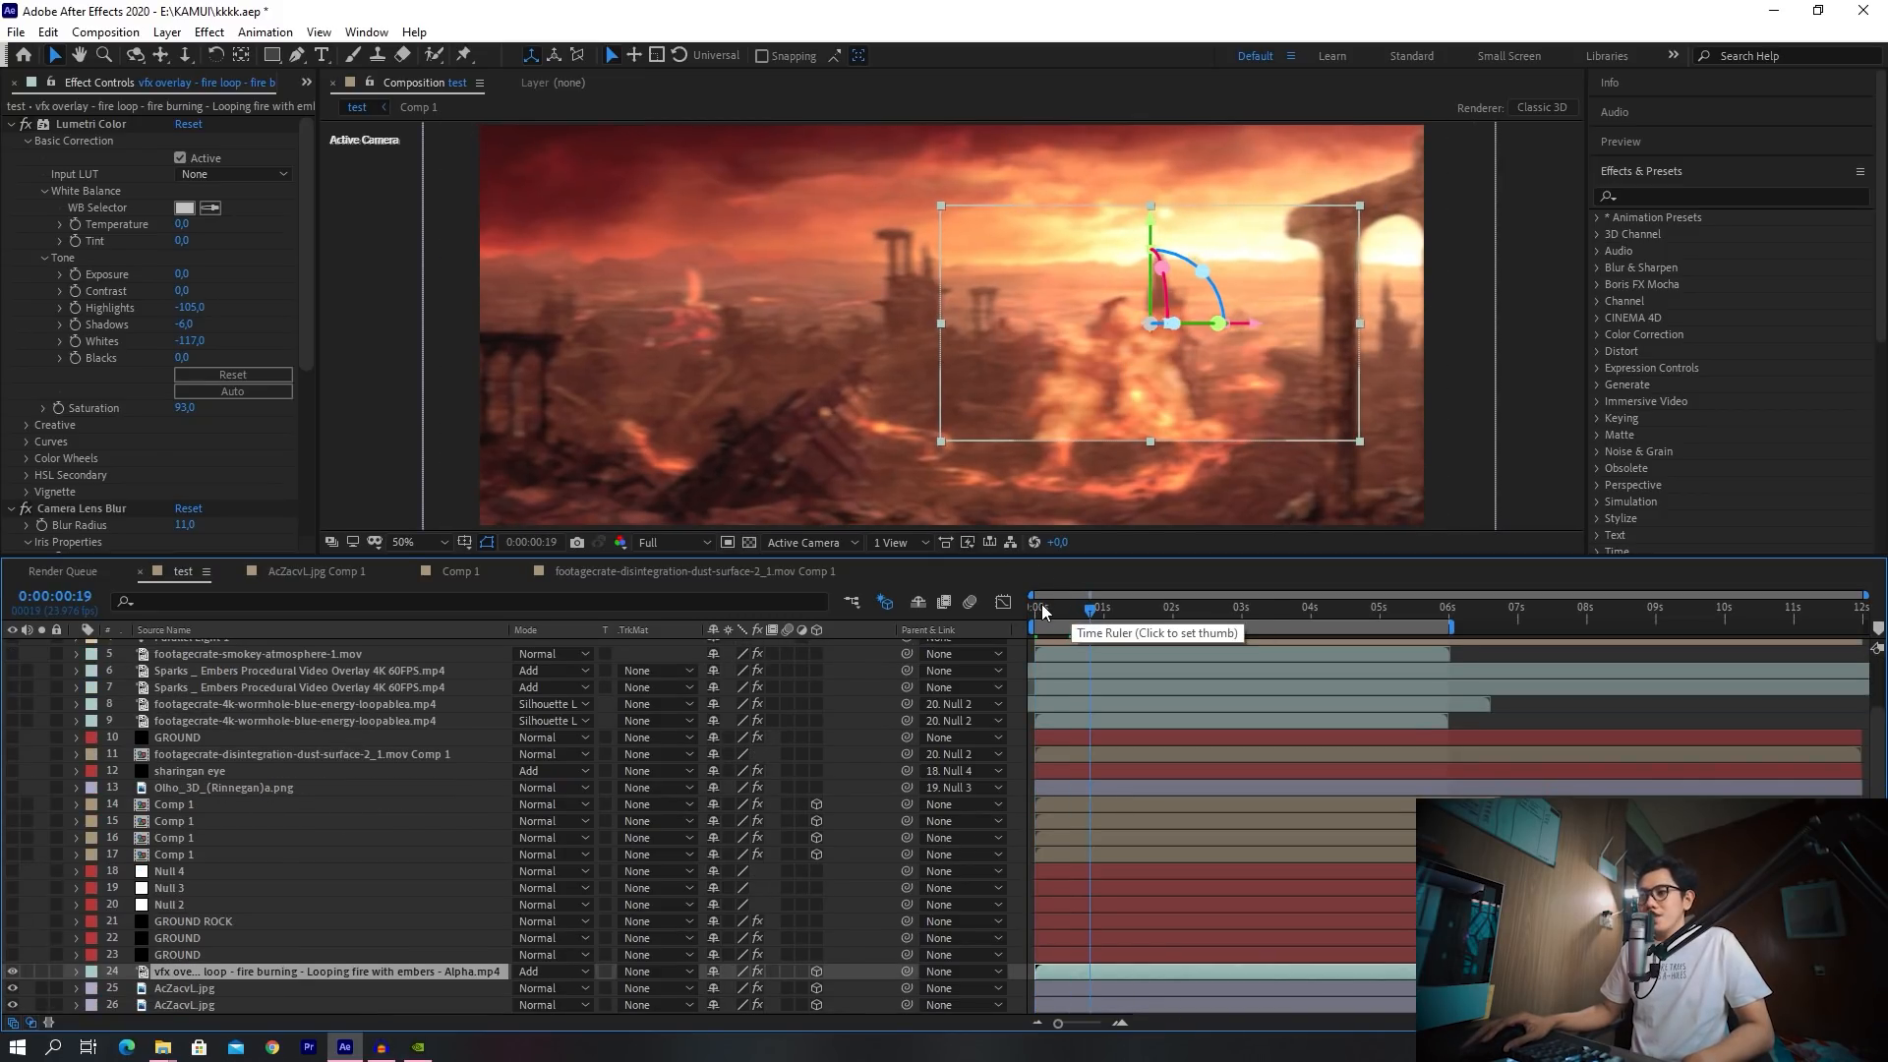
{"action": "left_click", "coordinate": [1034, 612]}
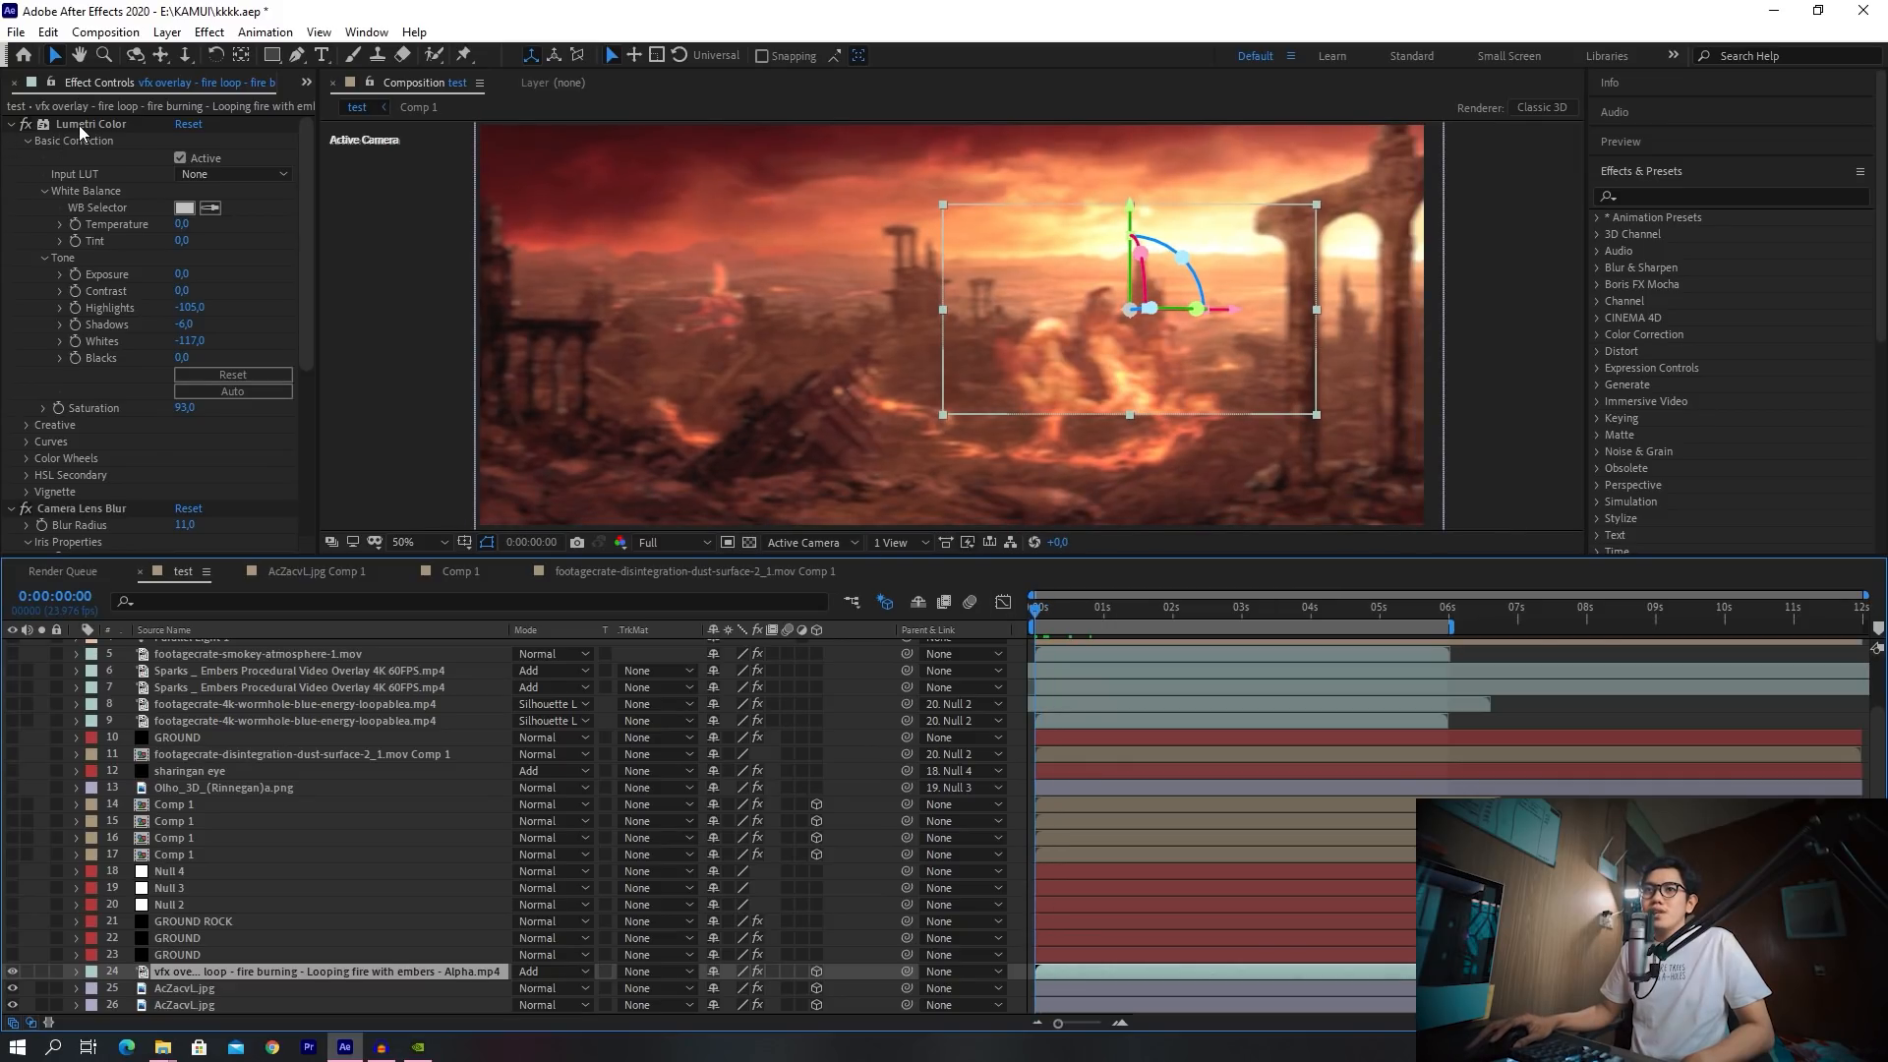
Review the Lumetri Color and Camera Lens Blur settings on the fire overlay layer
{"action": "scroll", "coordinate": [97, 442], "scroll_direction": "down", "scroll_amount": 3}
{"action": "left_click", "coordinate": [92, 375]}
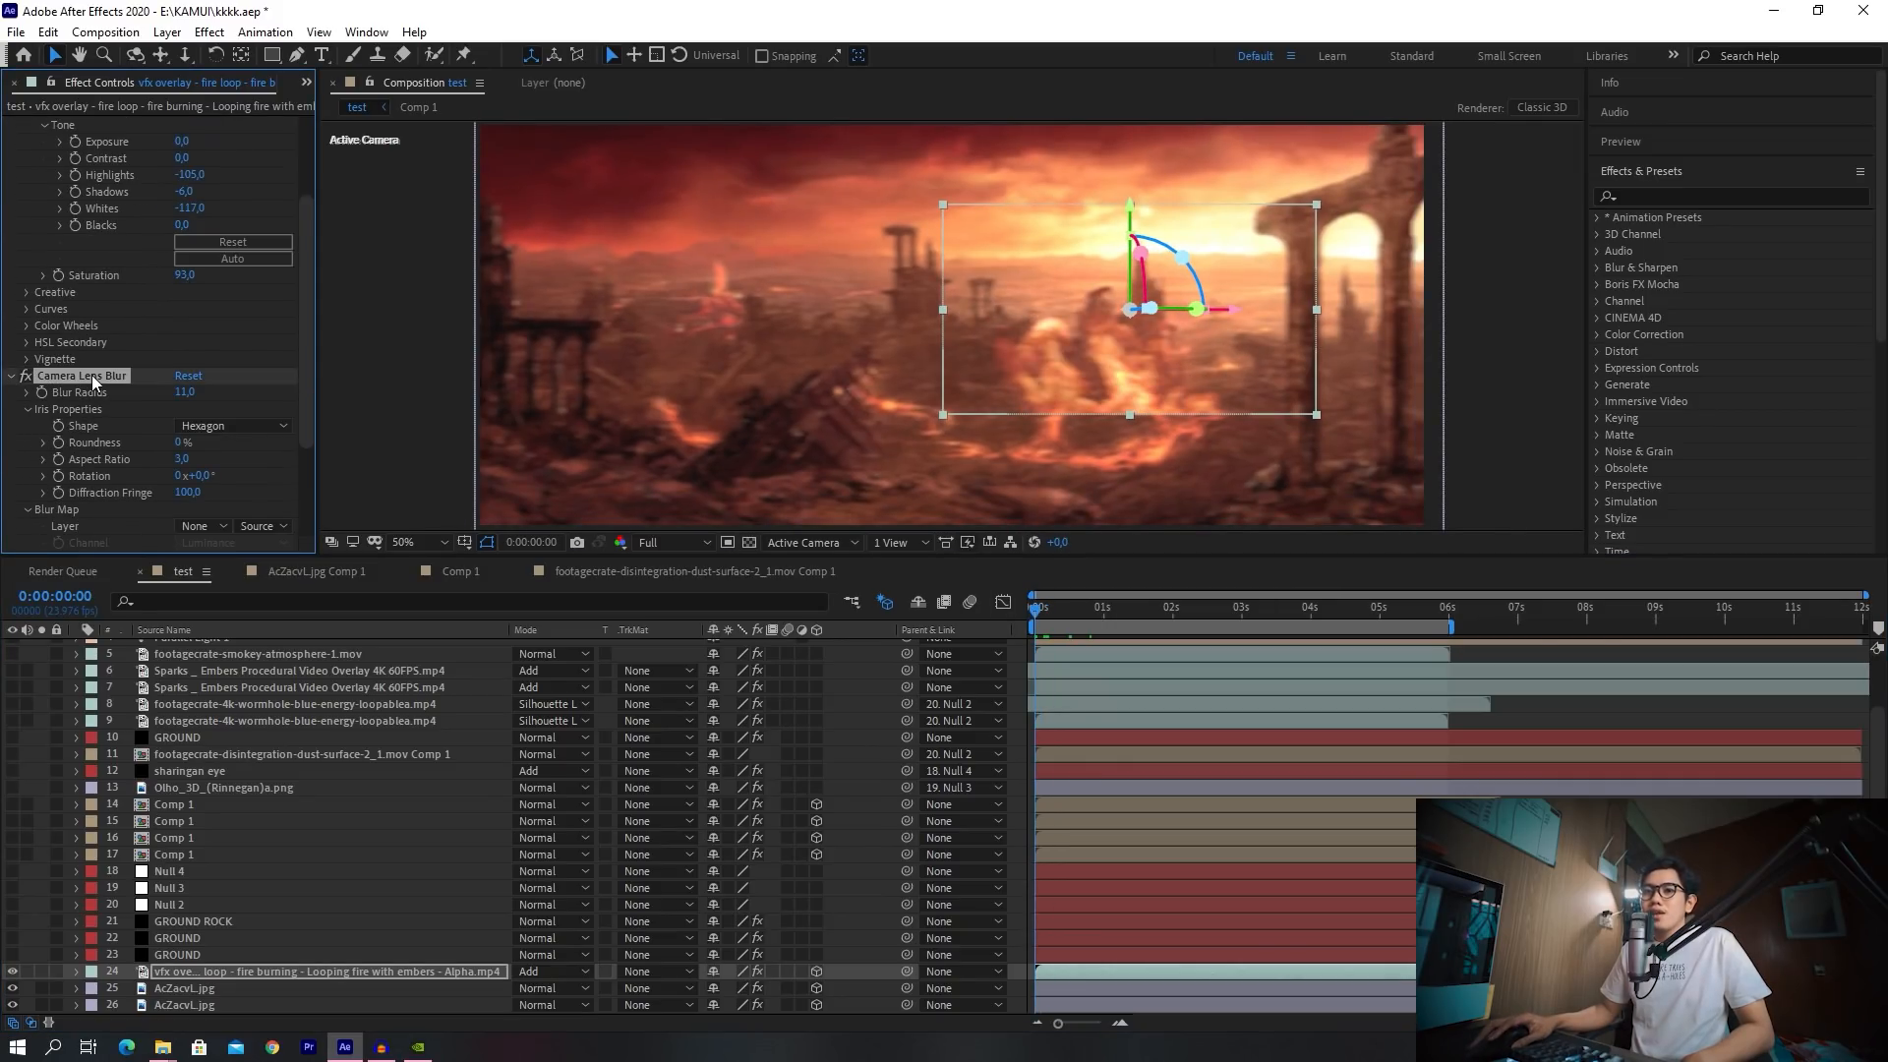
{"action": "scroll", "coordinate": [91, 375], "scroll_direction": "down", "scroll_amount": 1}
{"action": "scroll", "coordinate": [92, 374], "scroll_direction": "down", "scroll_amount": 2}
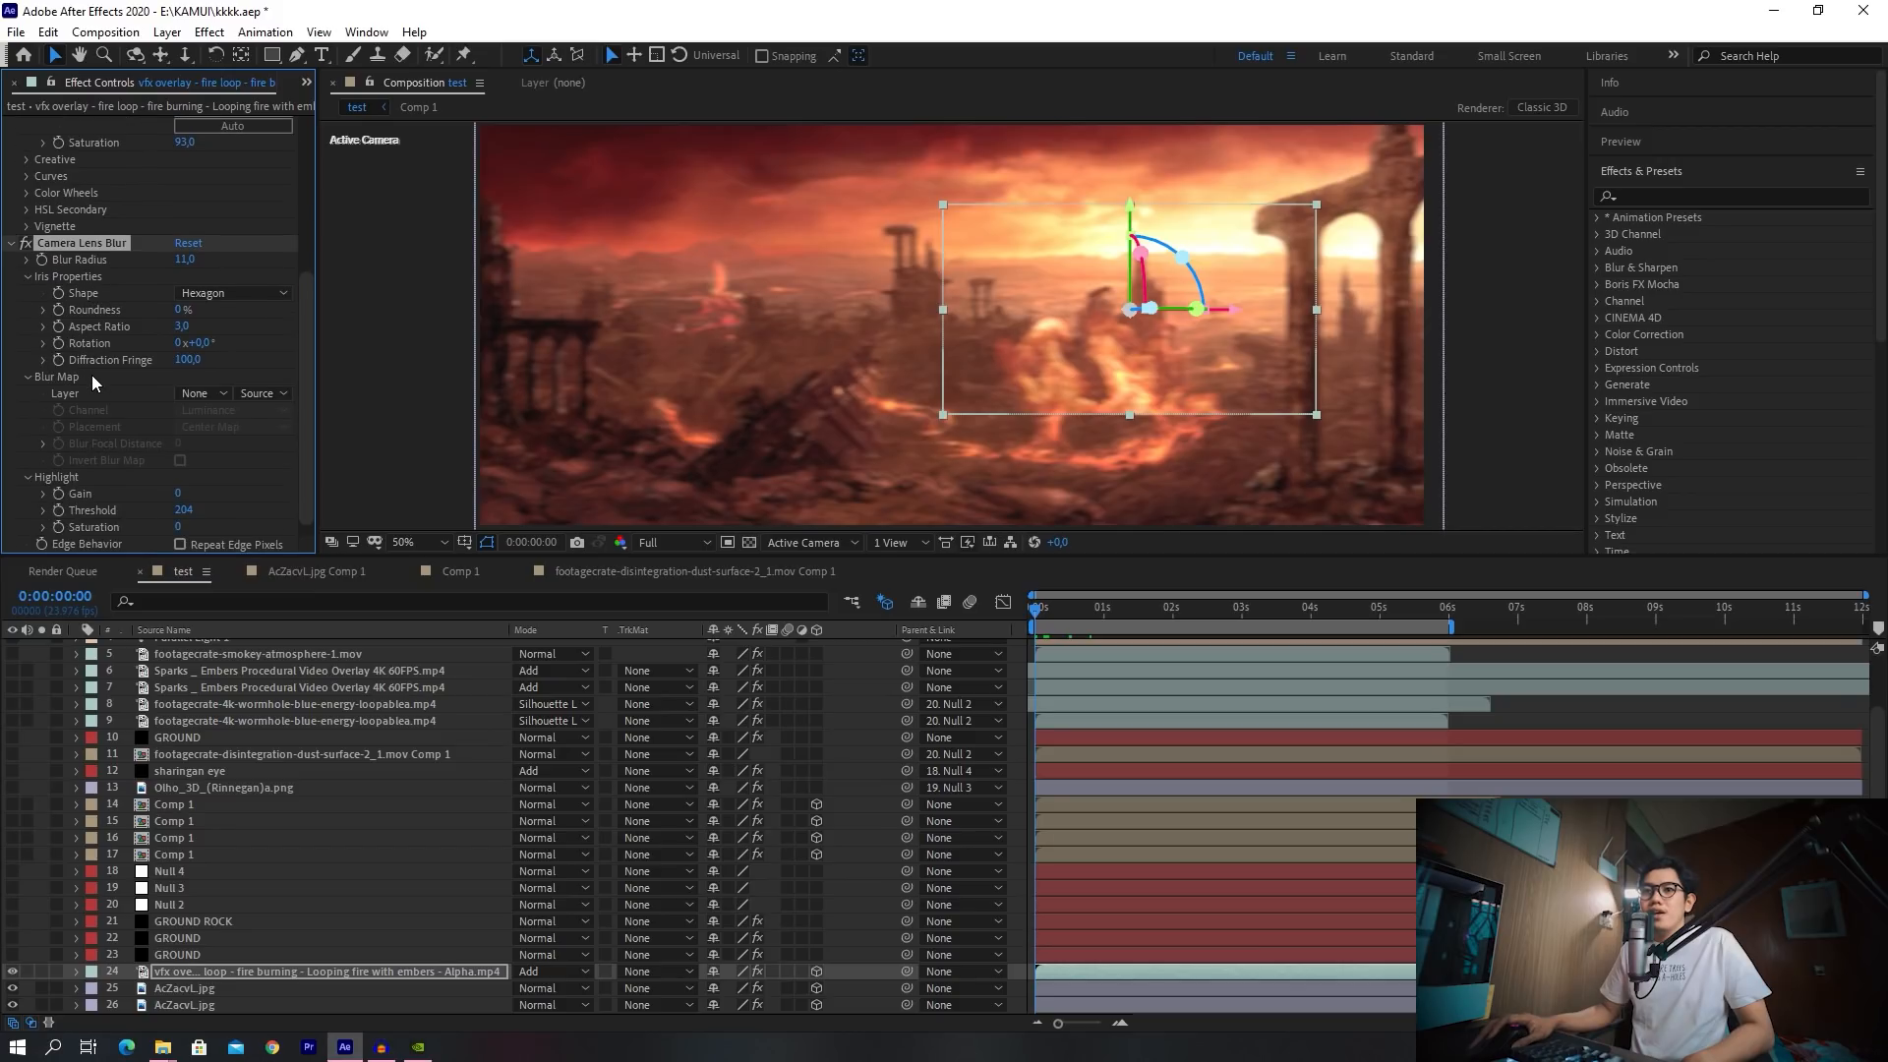
{"action": "scroll", "coordinate": [92, 374], "scroll_direction": "up", "scroll_amount": 6}
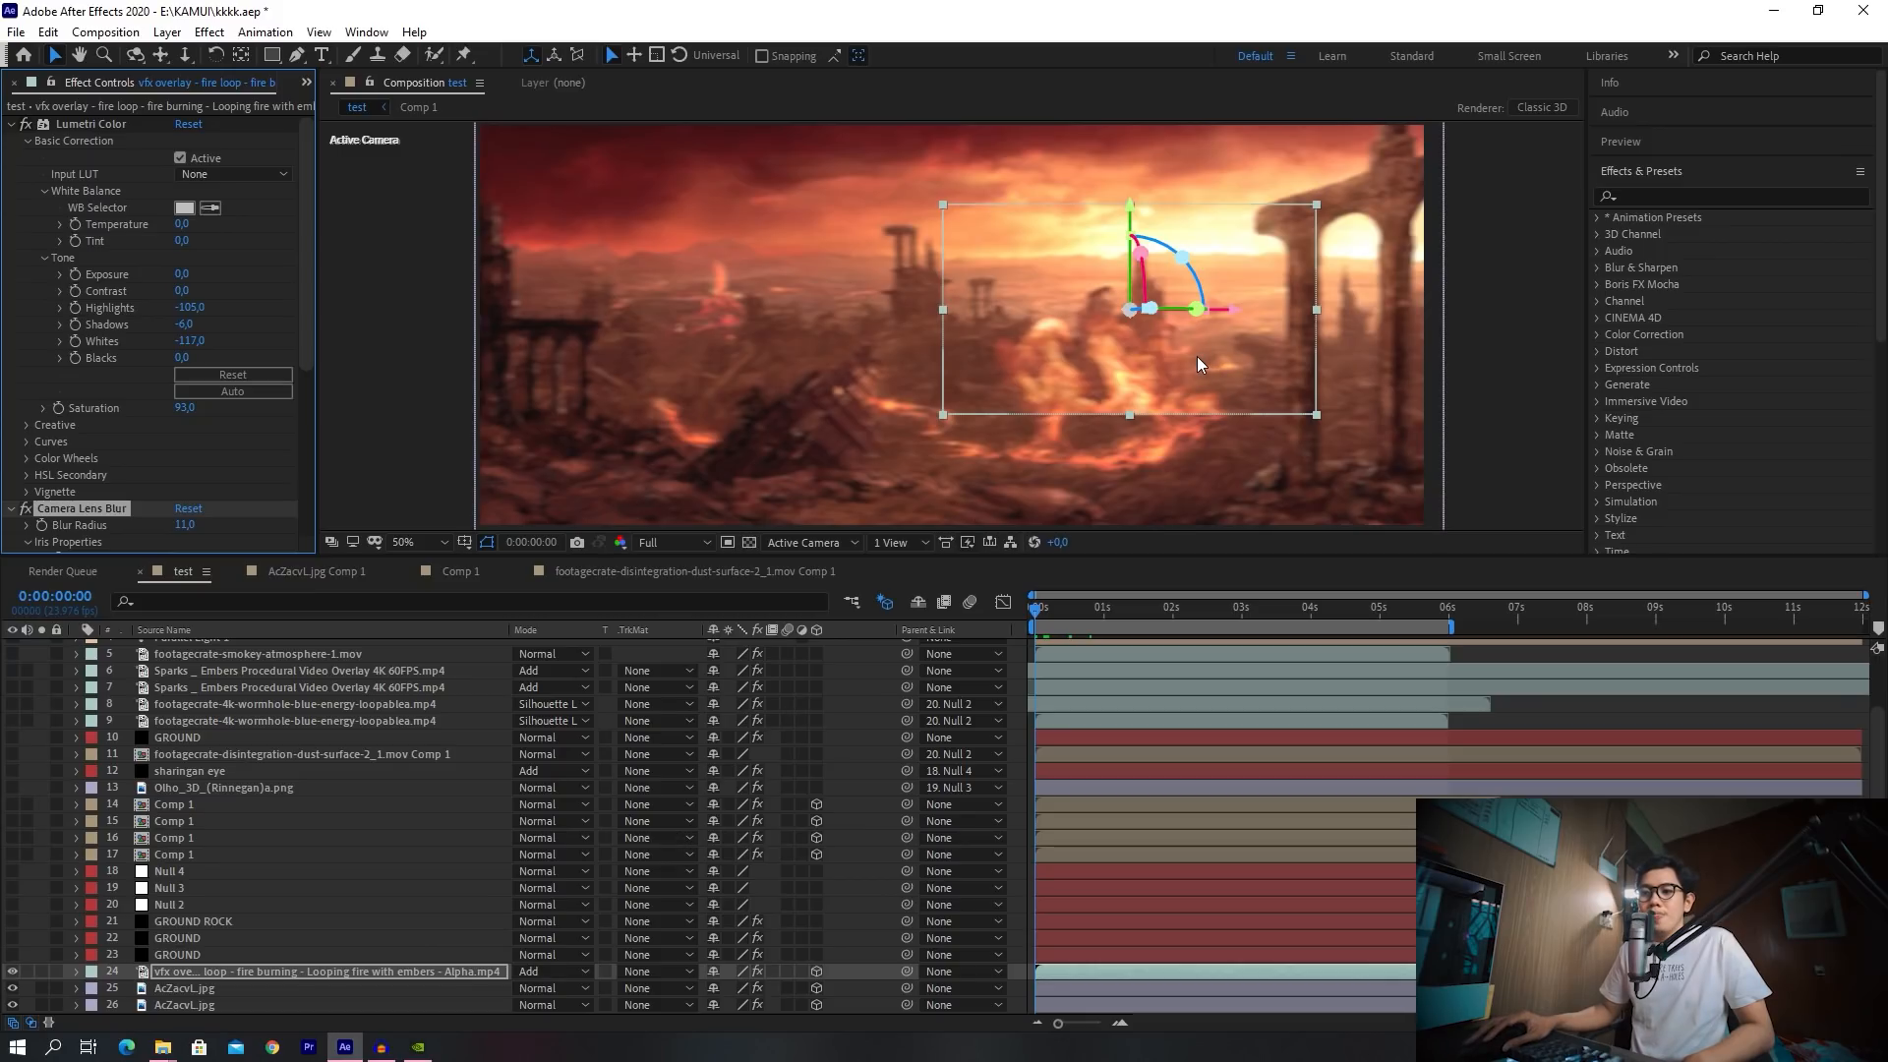
Preview the fire overlay over the opening frames, return to the start, and select the Camera 2 layer
{"action": "left_click", "coordinate": [1054, 607]}
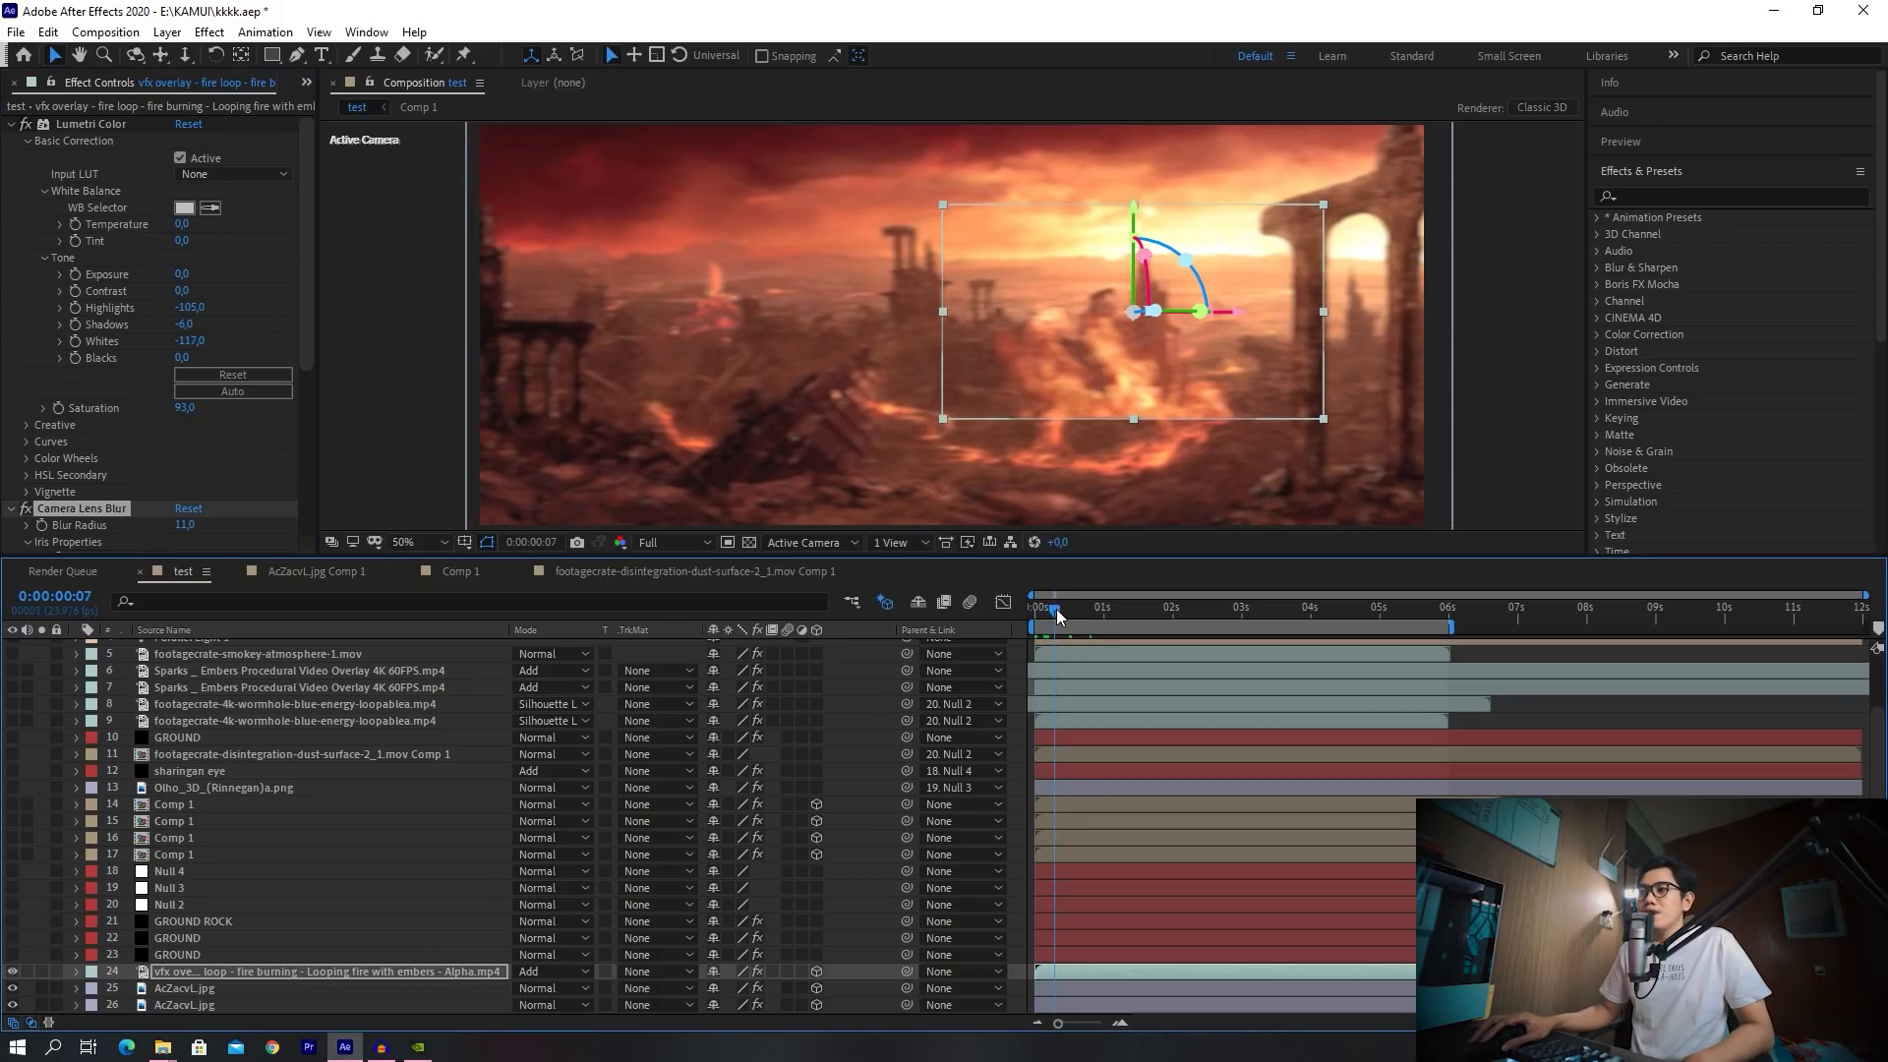
{"action": "left_click_drag", "start_coordinate": [1056, 609], "coordinate": [1034, 612]}
{"action": "scroll", "coordinate": [479, 781], "scroll_direction": "up", "scroll_amount": 2}
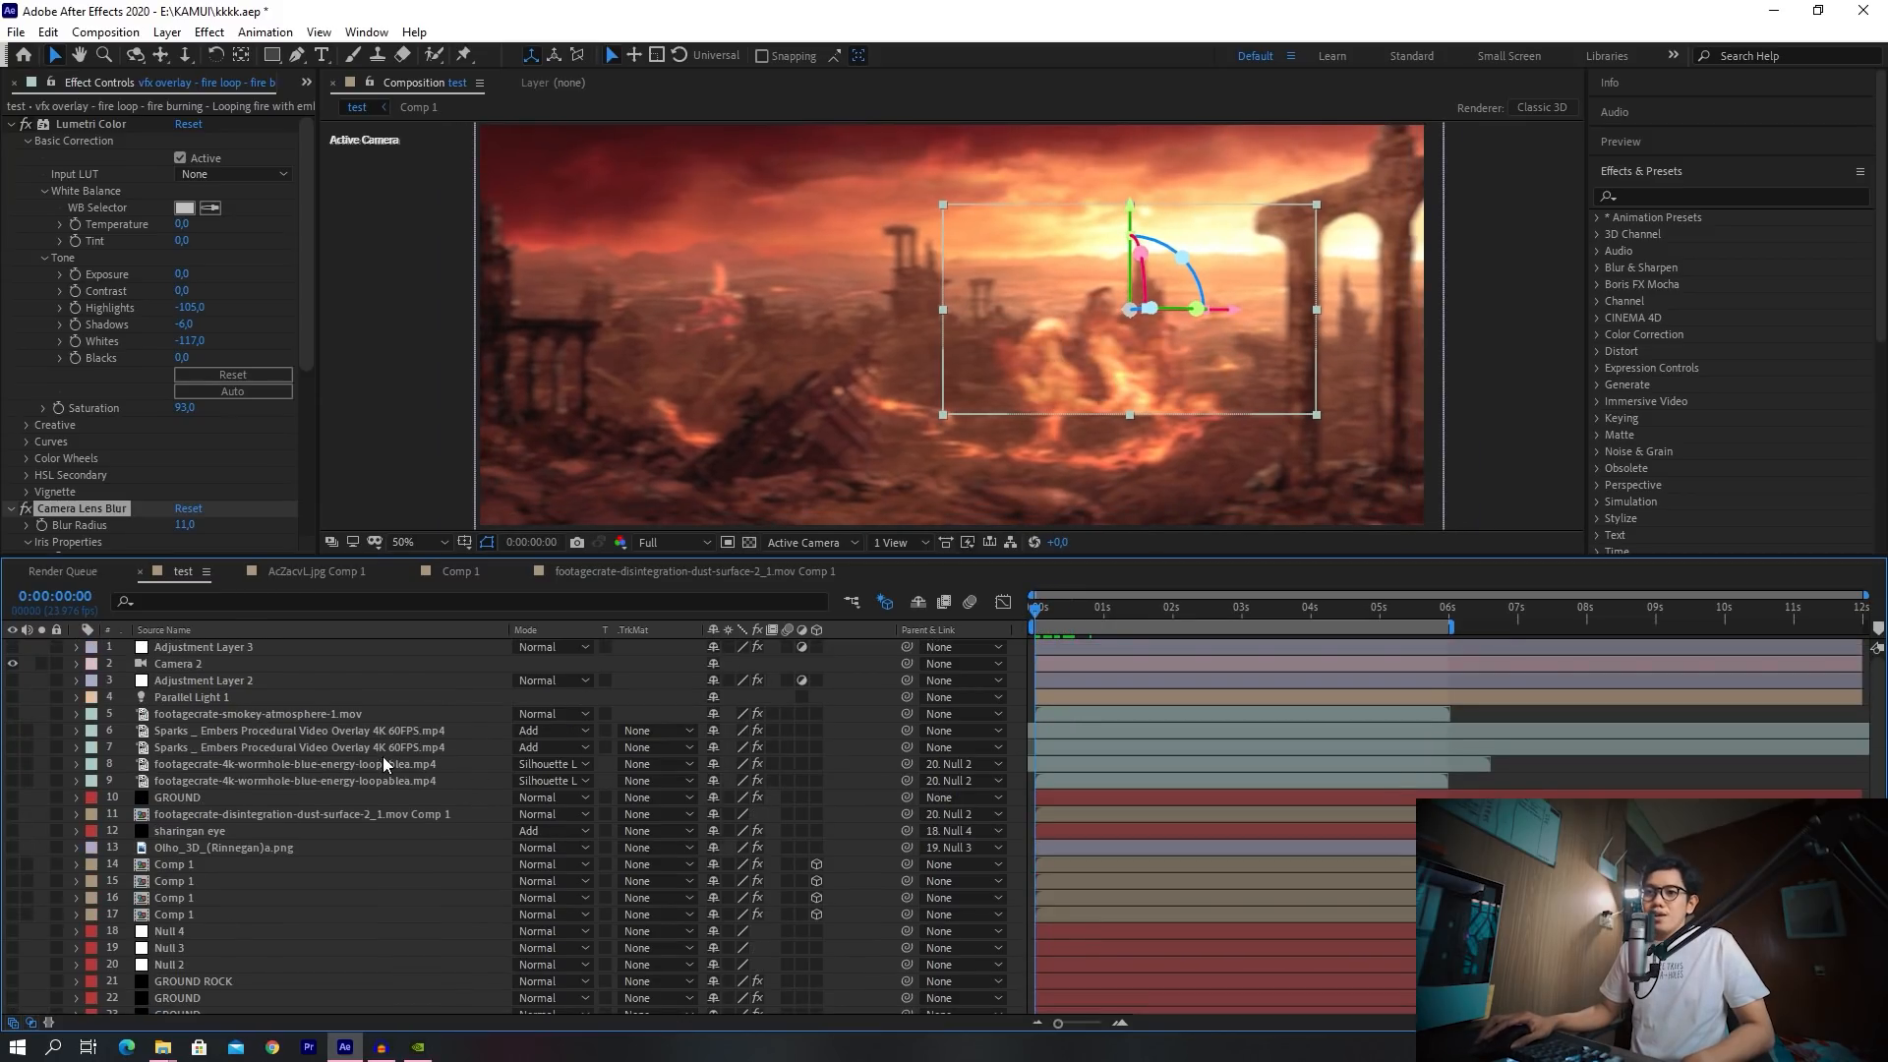
{"action": "left_click", "coordinate": [179, 665]}
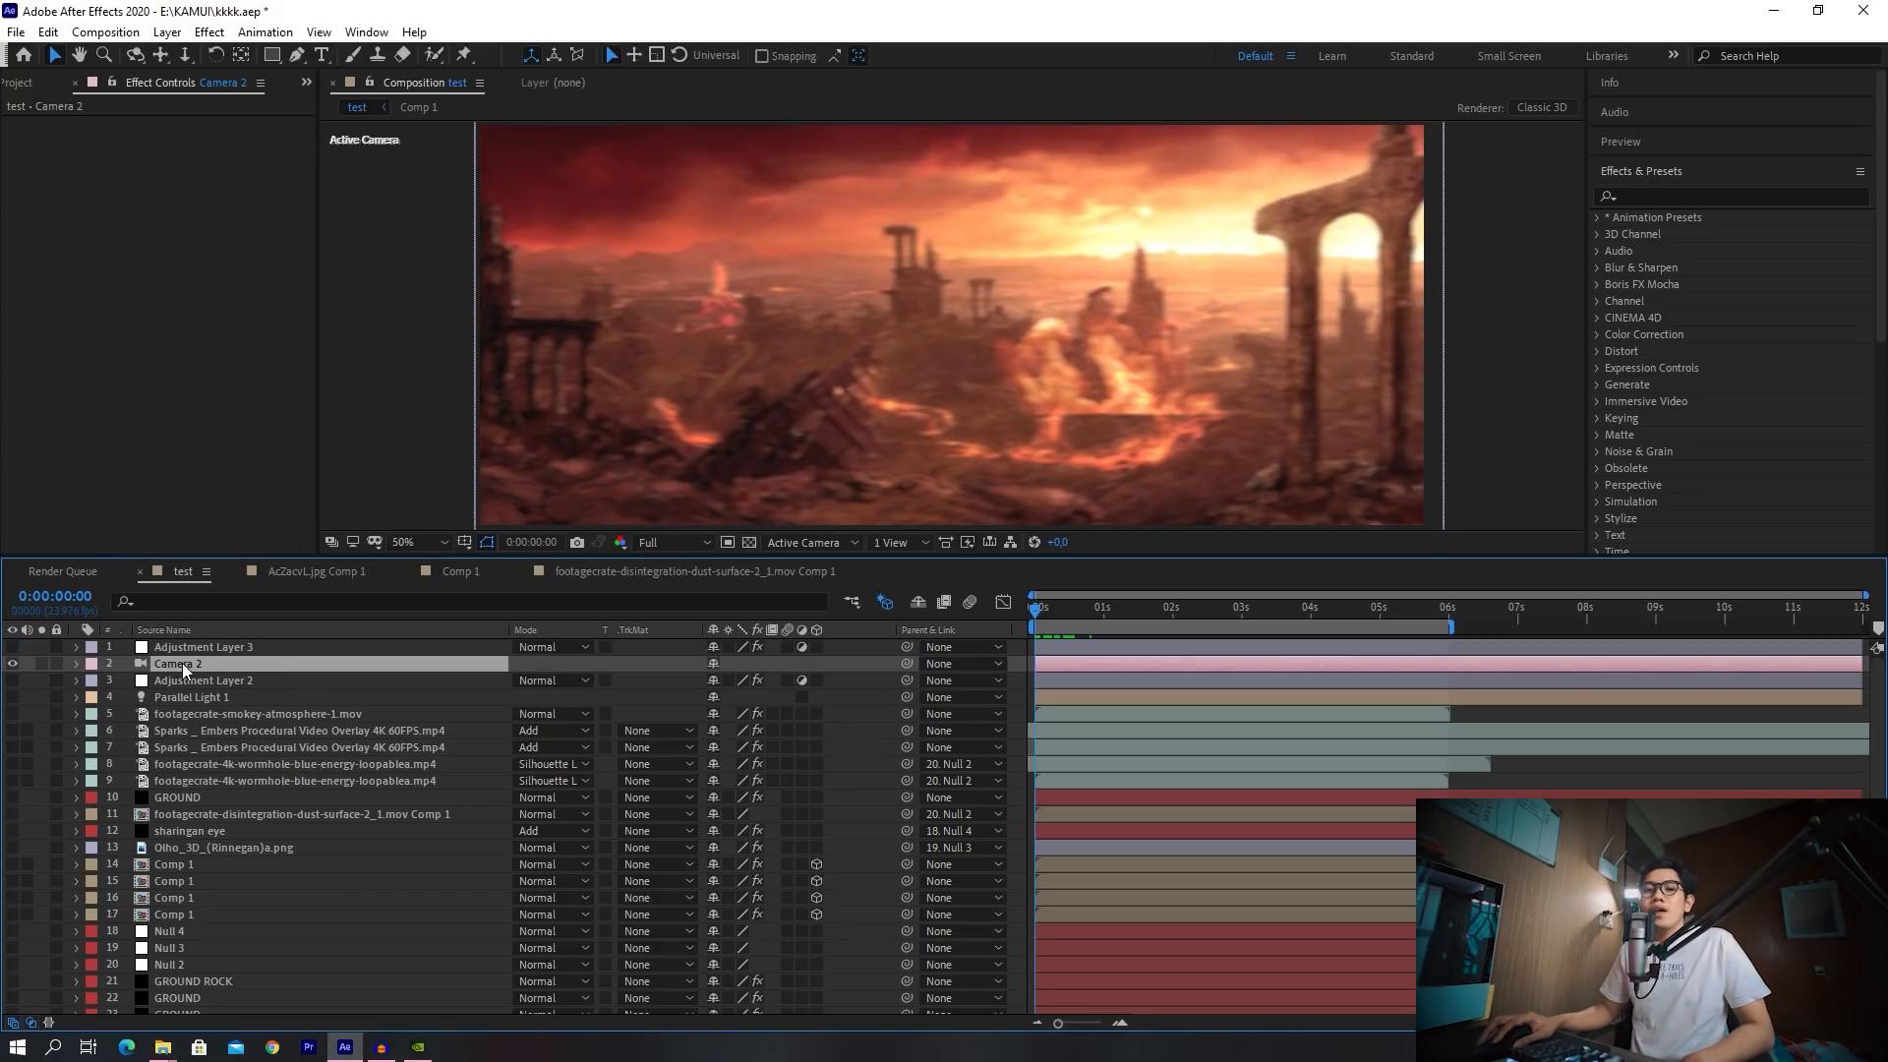
{"action": "left_click", "coordinate": [186, 663]}
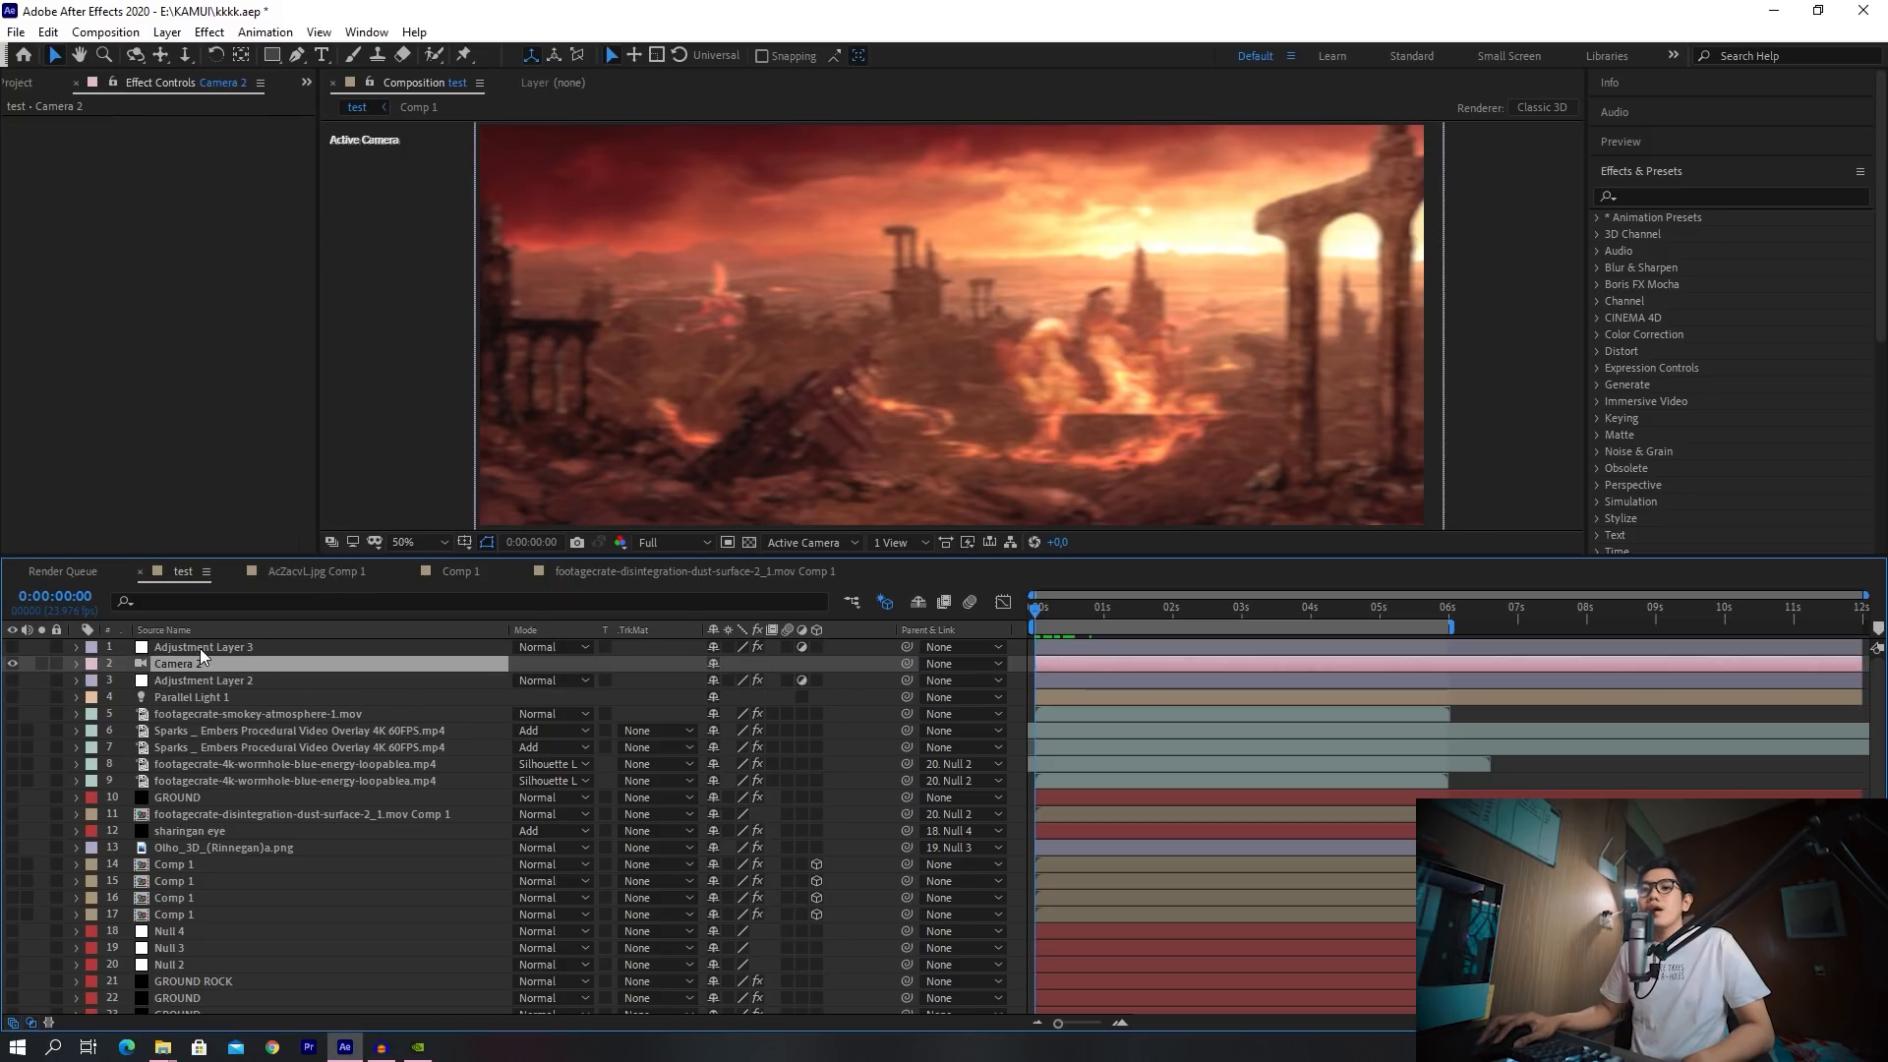
Open the settings for a new two-node camera, look through the lens presets, and cancel without adding it
{"action": "left_click", "coordinate": [199, 647]}
{"action": "left_click", "coordinate": [187, 662]}
{"action": "right_click", "coordinate": [25, 689]}
{"action": "mouse_move", "coordinate": [77, 700]}
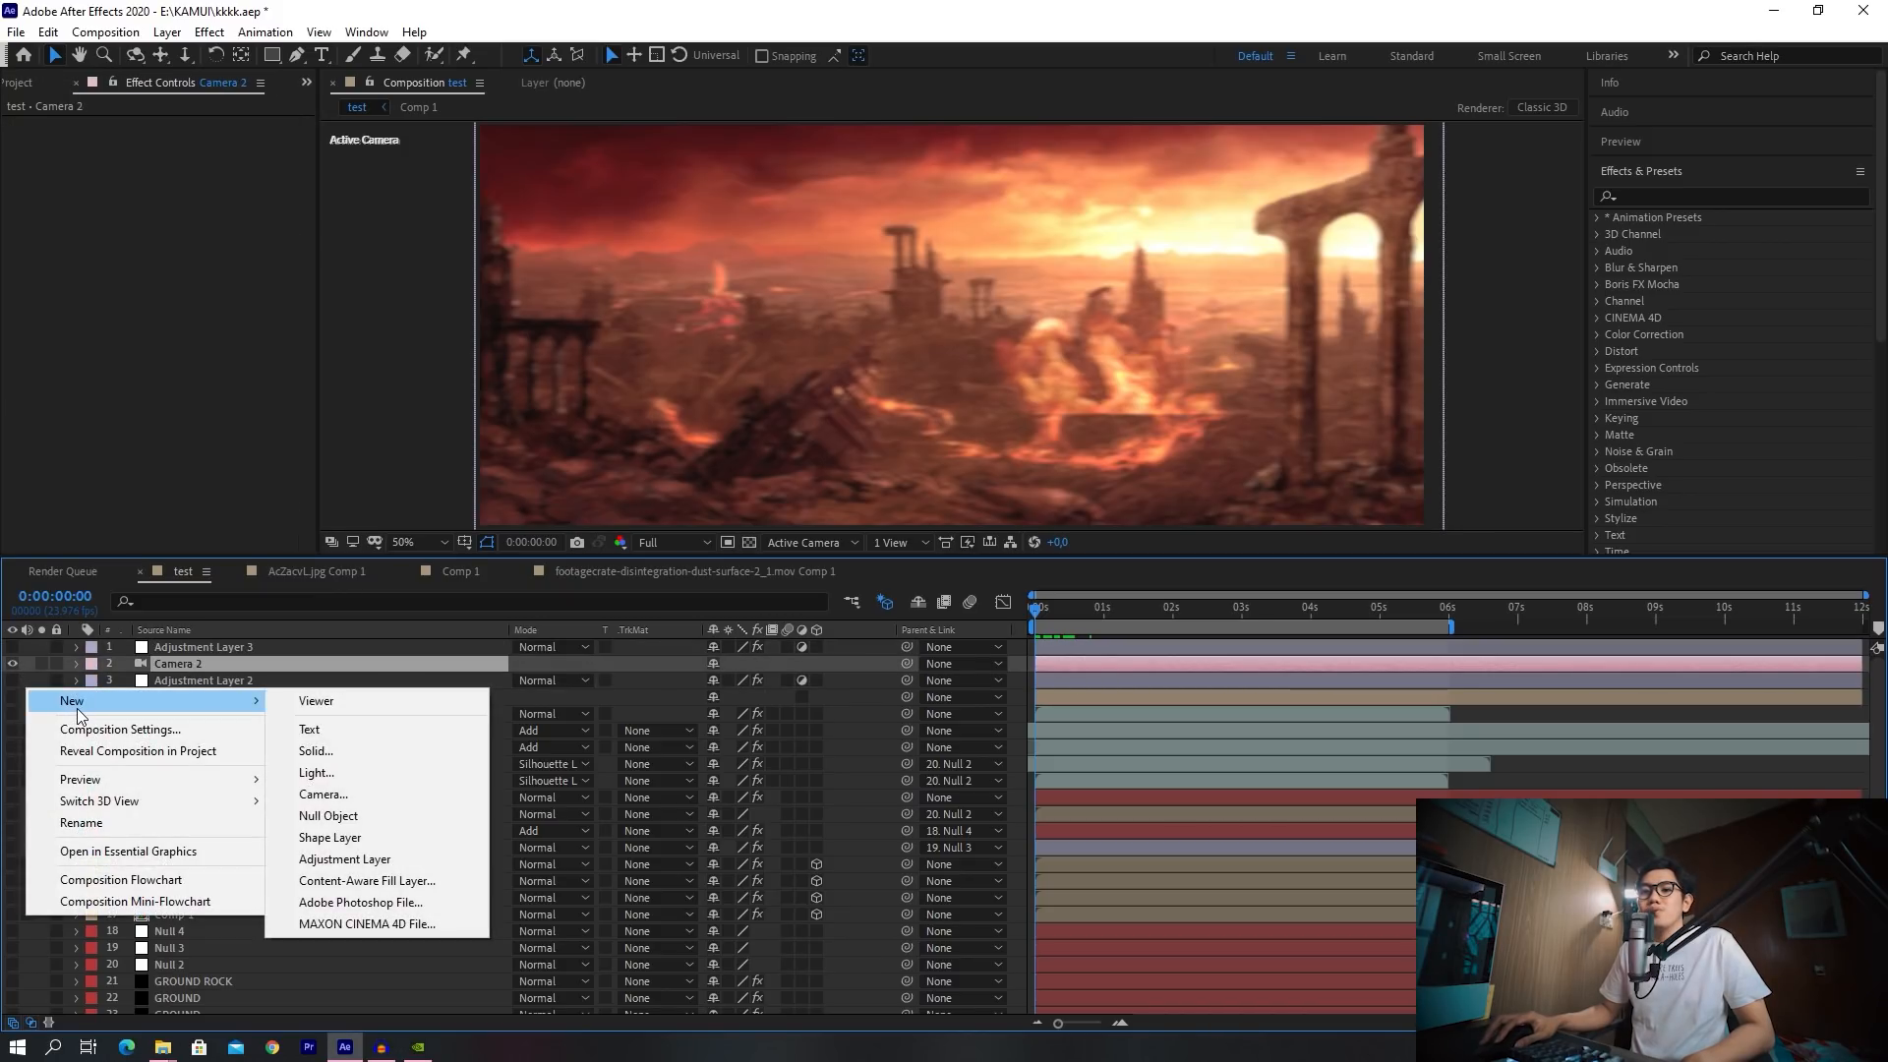
{"action": "left_click", "coordinate": [315, 799]}
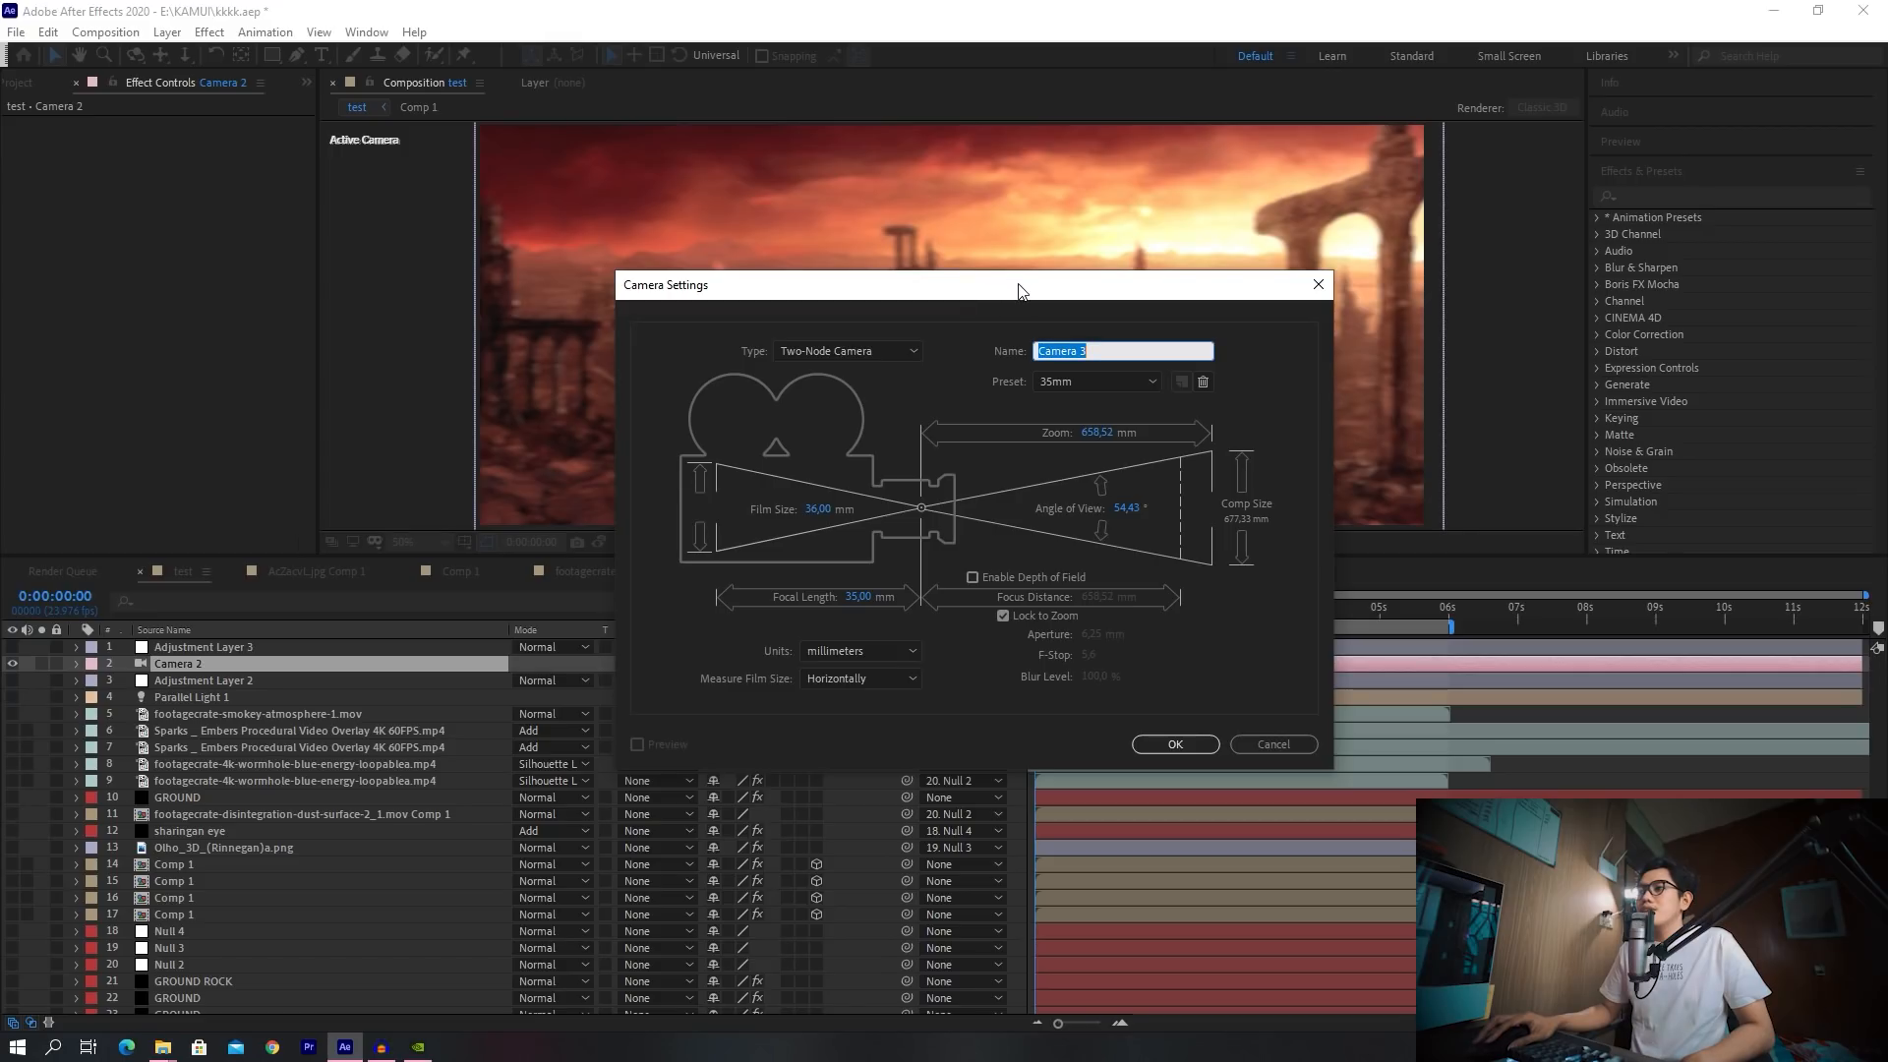
{"action": "left_click_drag", "start_coordinate": [1019, 291], "coordinate": [1022, 267]}
{"action": "left_click", "coordinate": [1143, 357]}
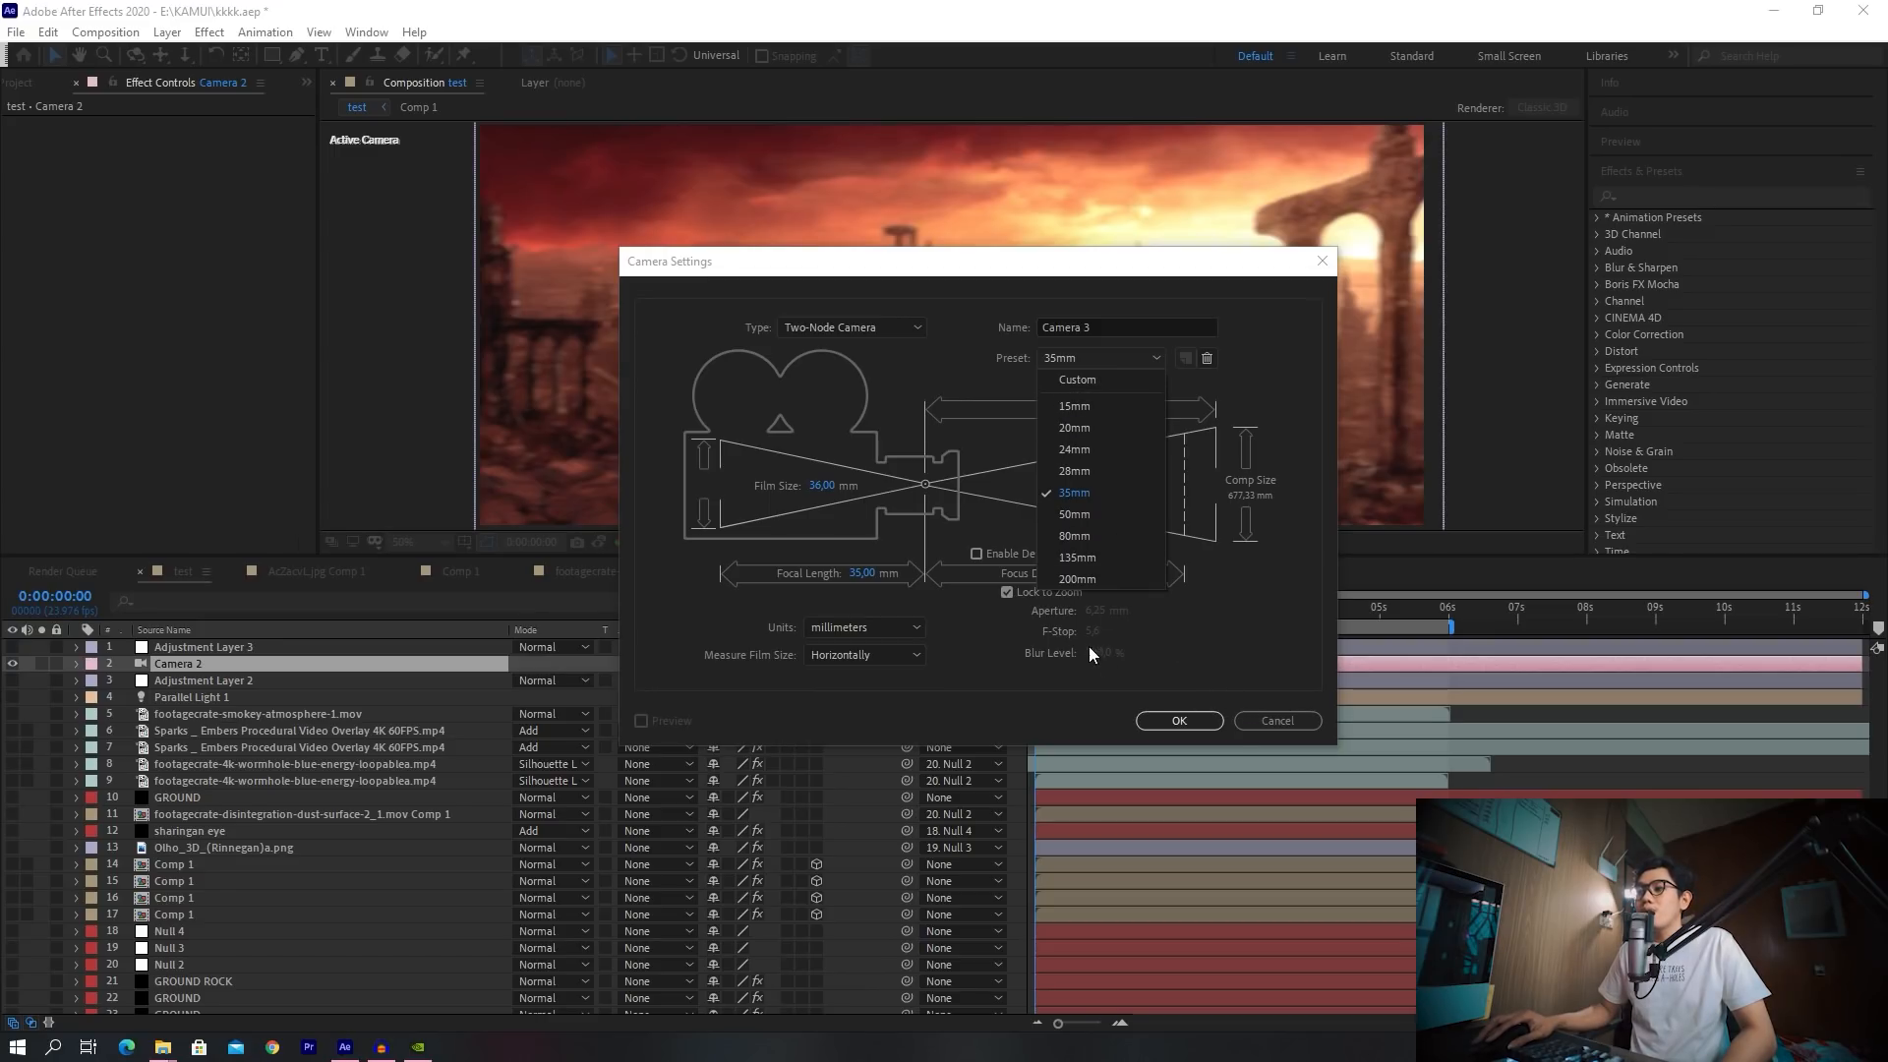
{"action": "left_click", "coordinate": [1272, 715]}
{"action": "left_click", "coordinate": [1272, 716]}
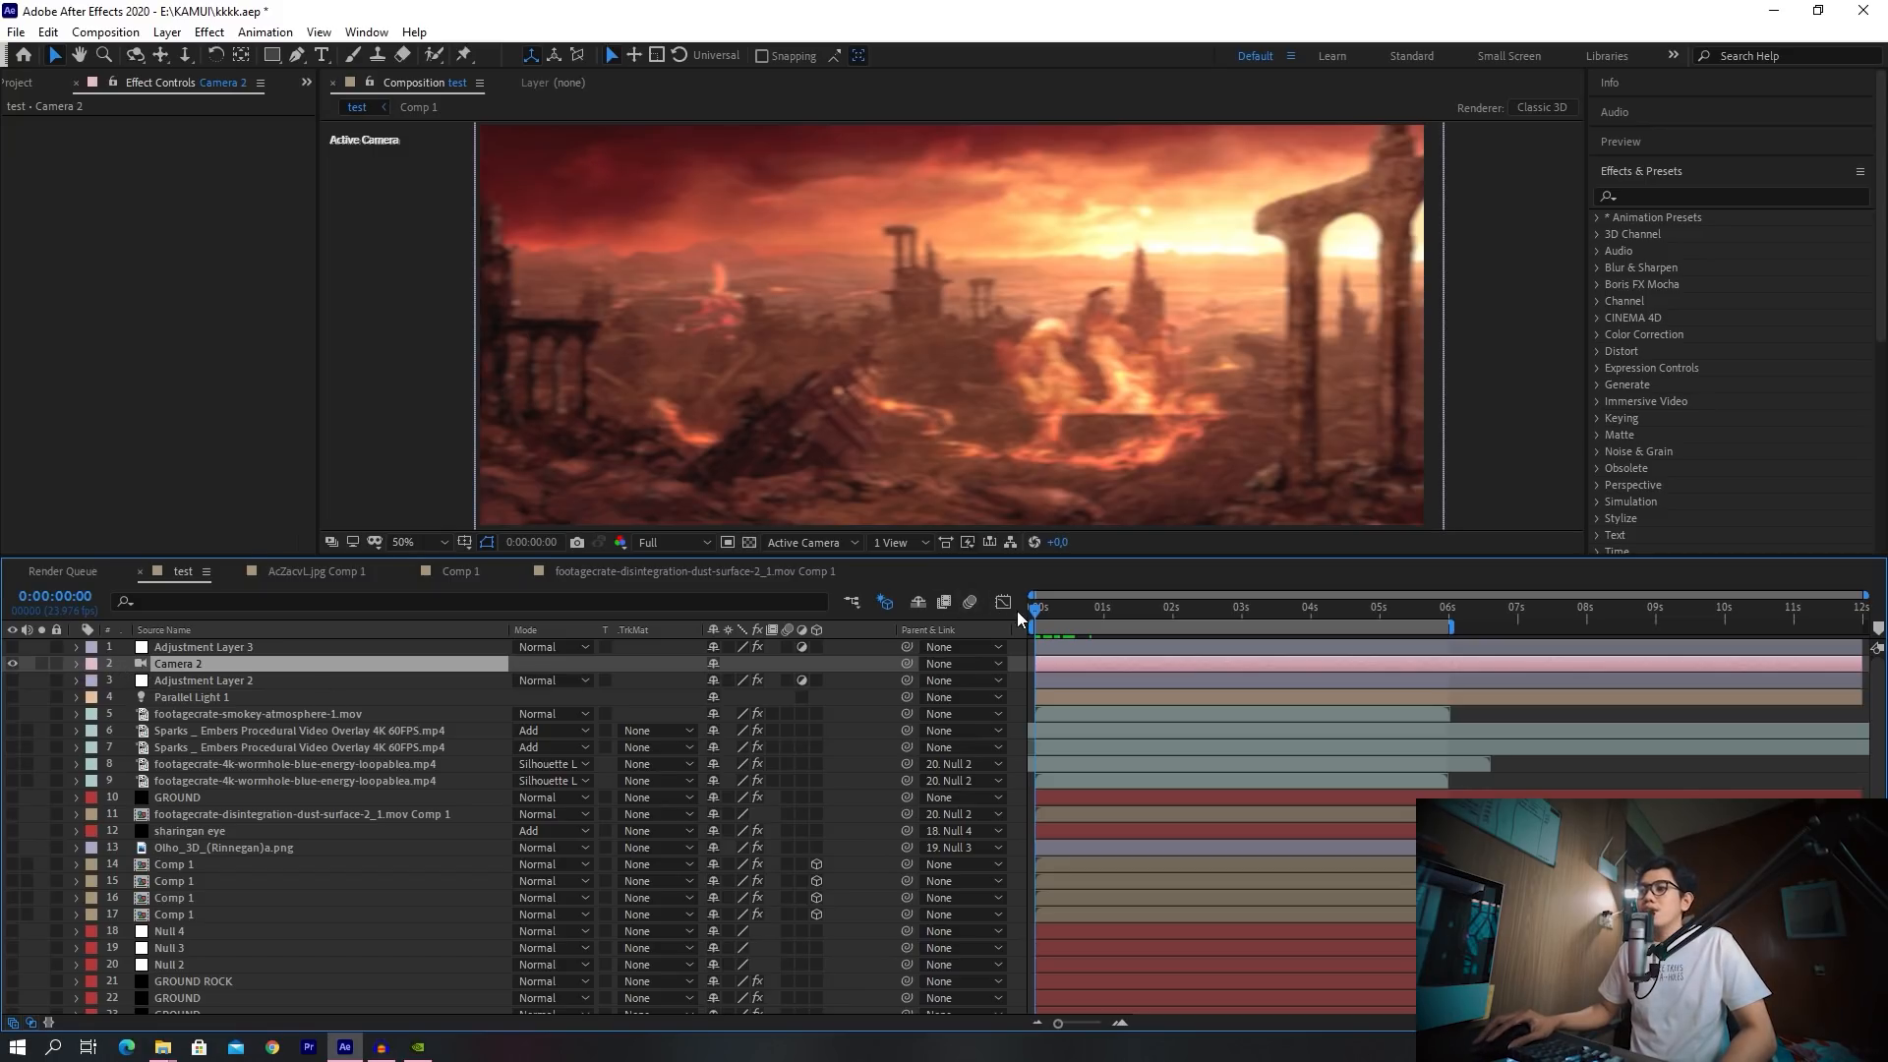
Expand Camera 2's Transform and Camera Options properties and preview its movement over the opening frames, returning to the start
{"action": "left_click_drag", "start_coordinate": [1046, 612], "coordinate": [1009, 634]}
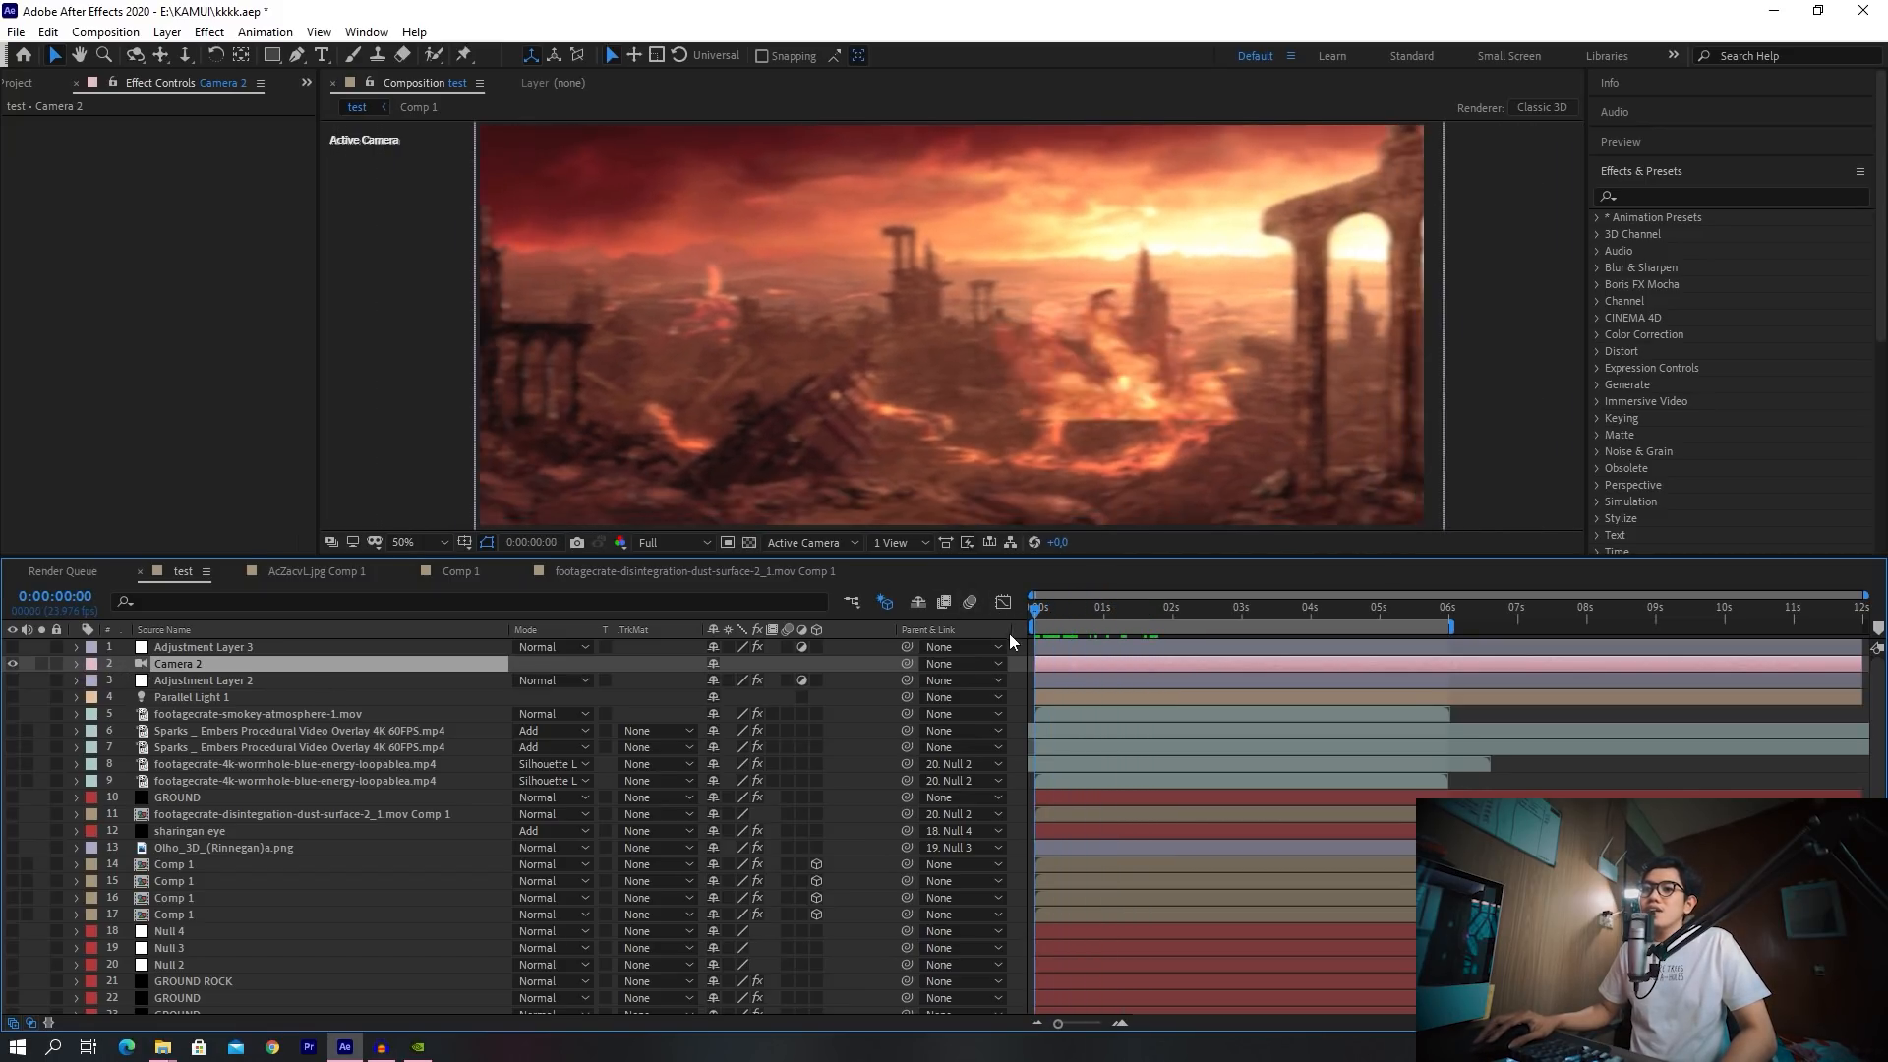
{"action": "left_click", "coordinate": [77, 665]}
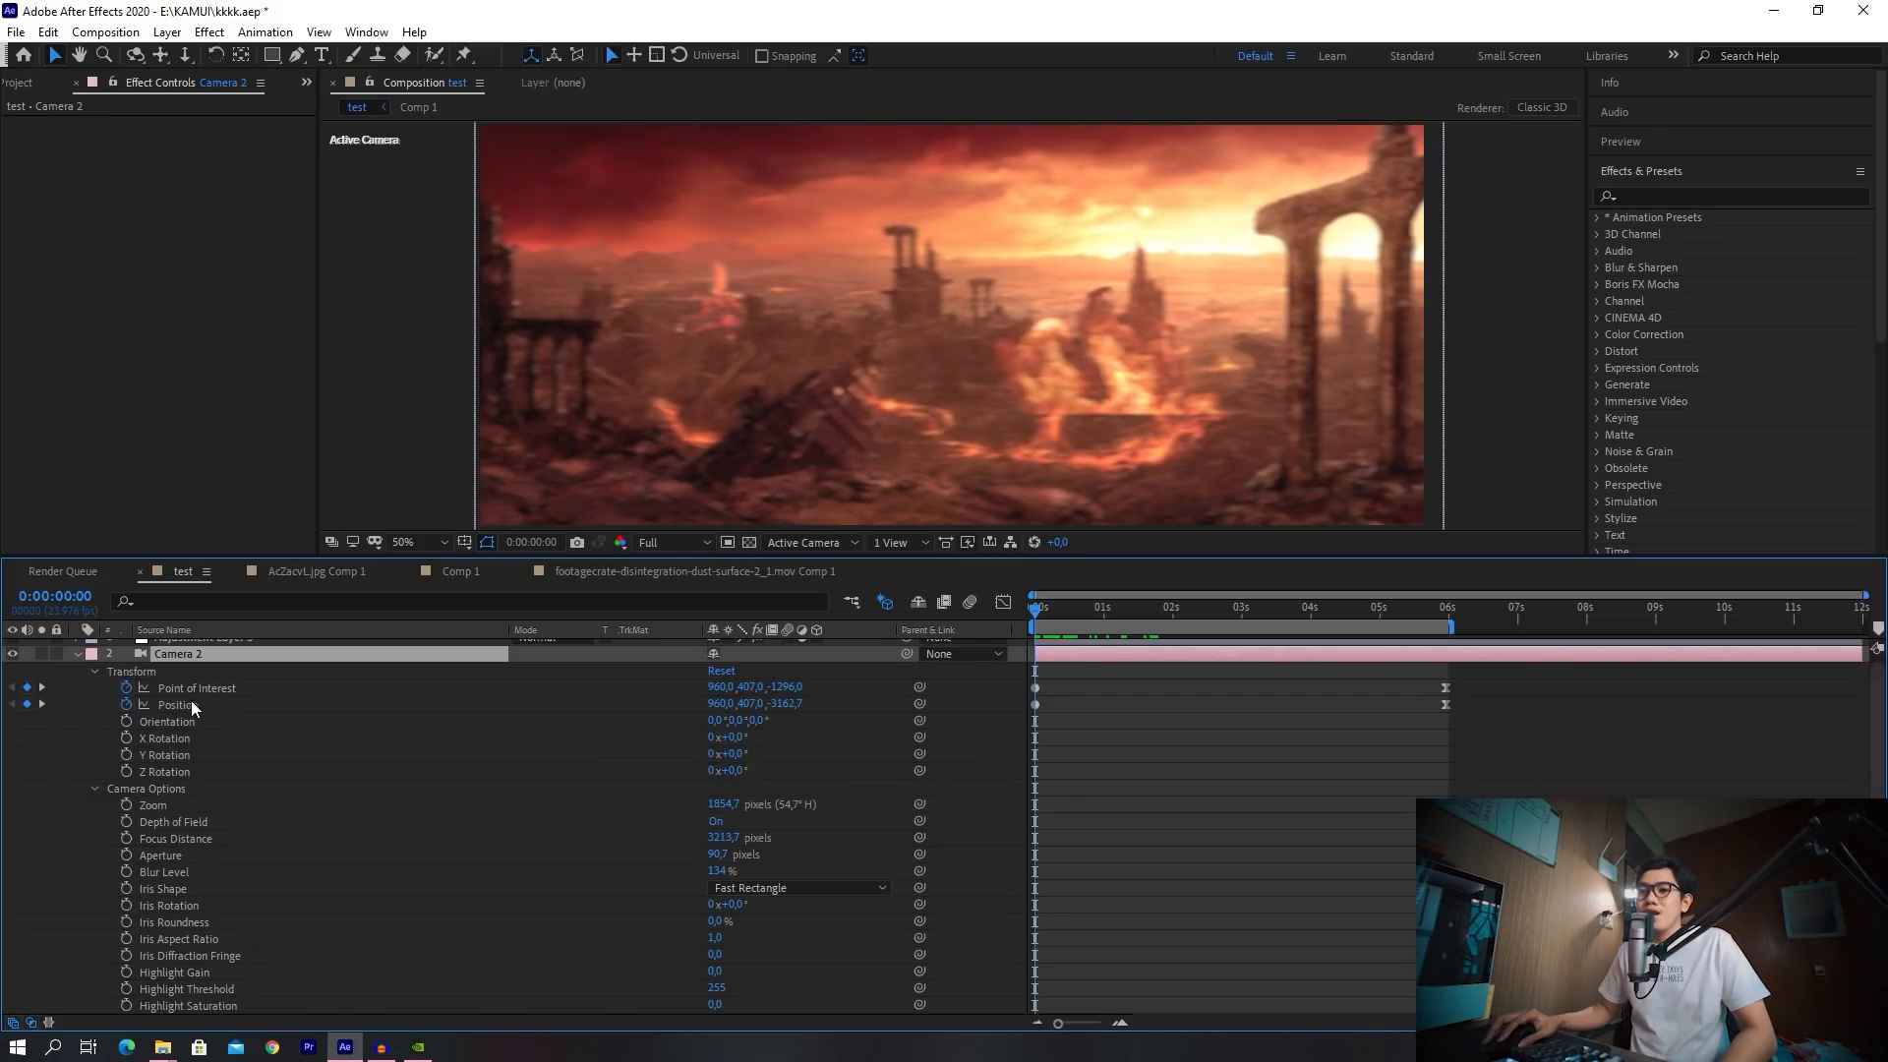
{"action": "scroll", "coordinate": [228, 725], "scroll_direction": "down", "scroll_amount": 5}
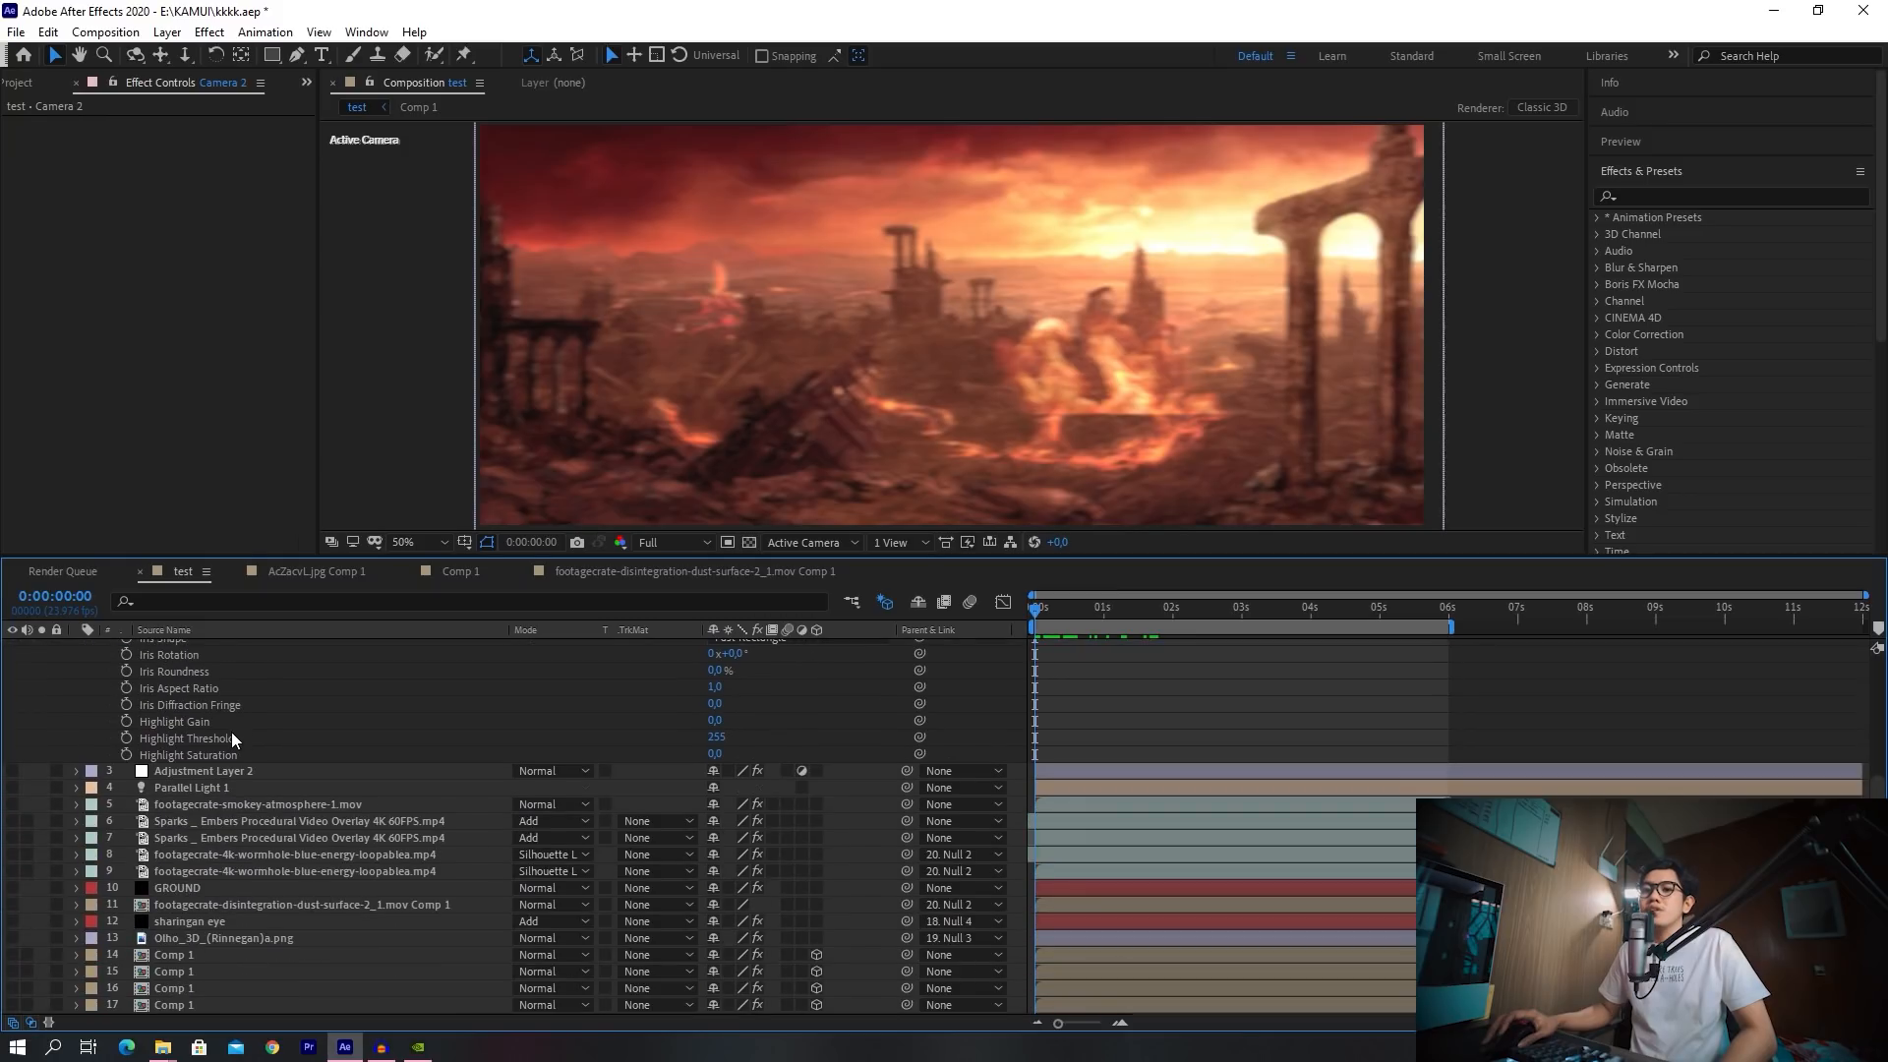
{"action": "scroll", "coordinate": [232, 732], "scroll_direction": "up", "scroll_amount": 6}
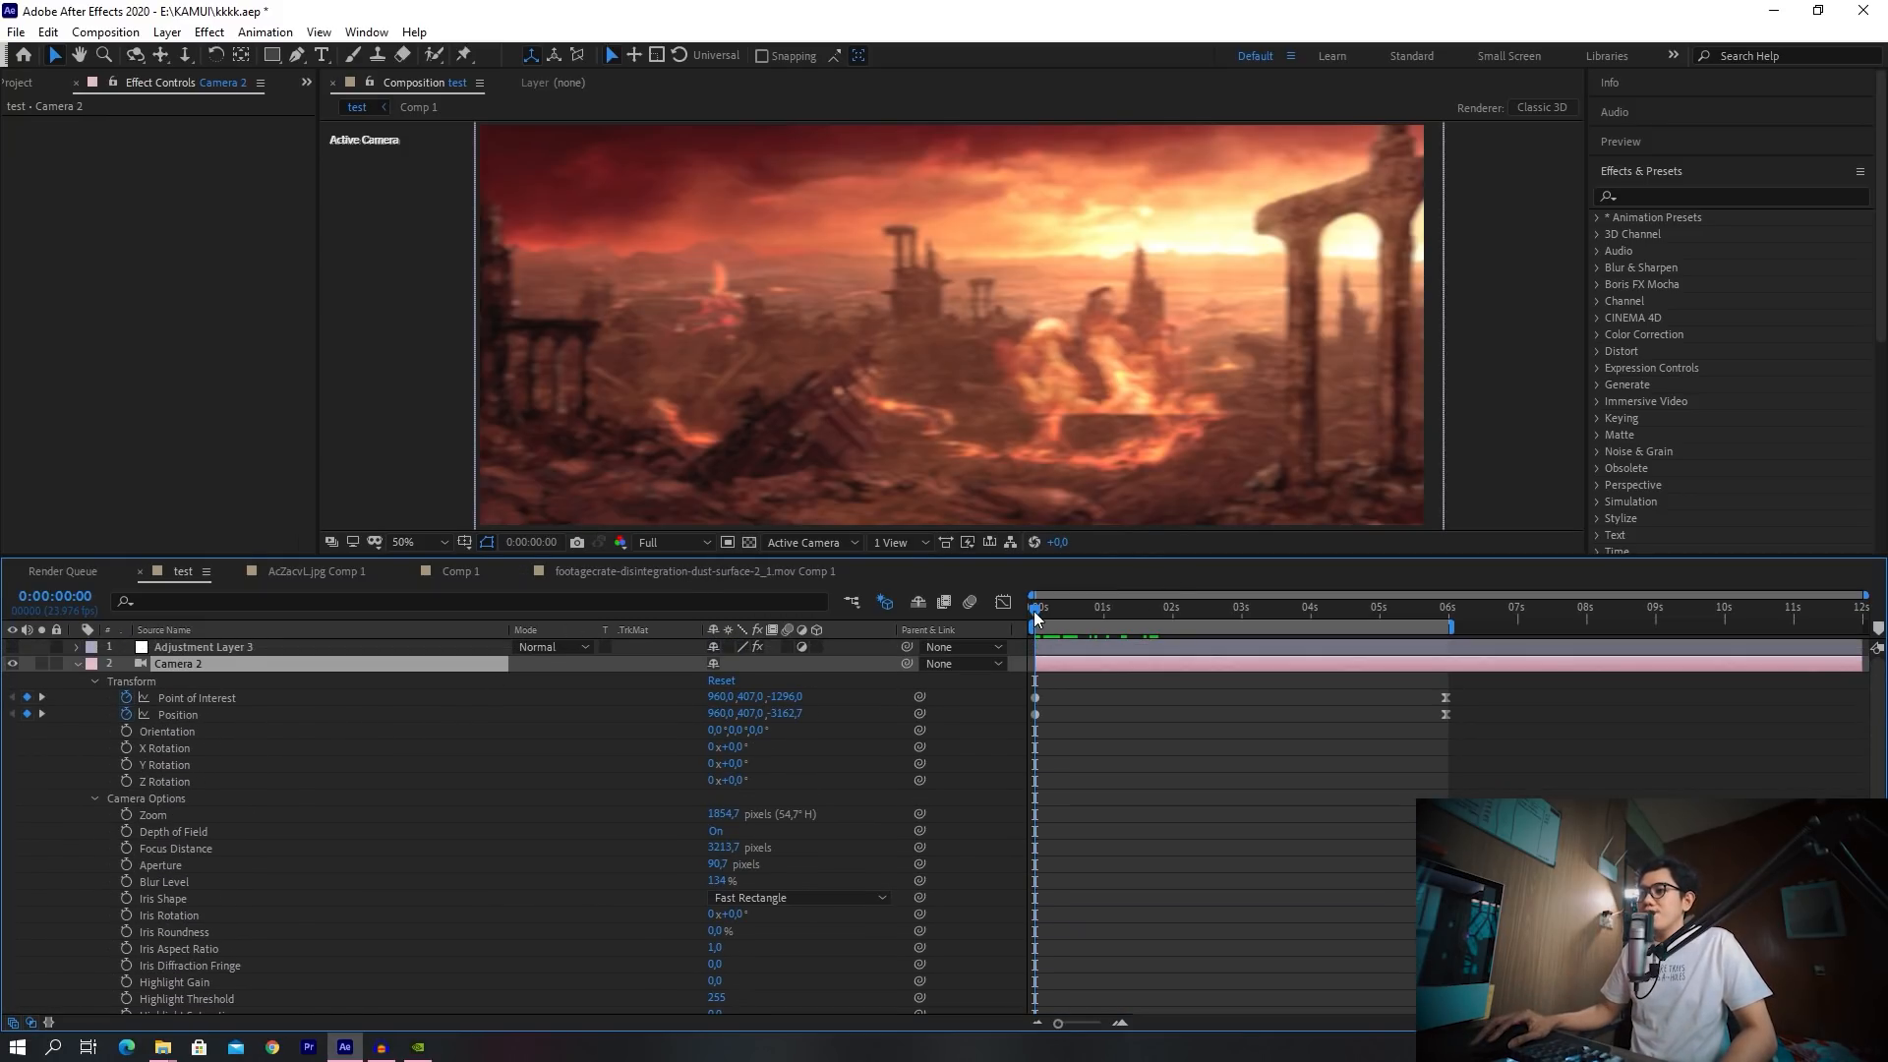
{"action": "left_click_drag", "start_coordinate": [1034, 611], "coordinate": [1057, 610]}
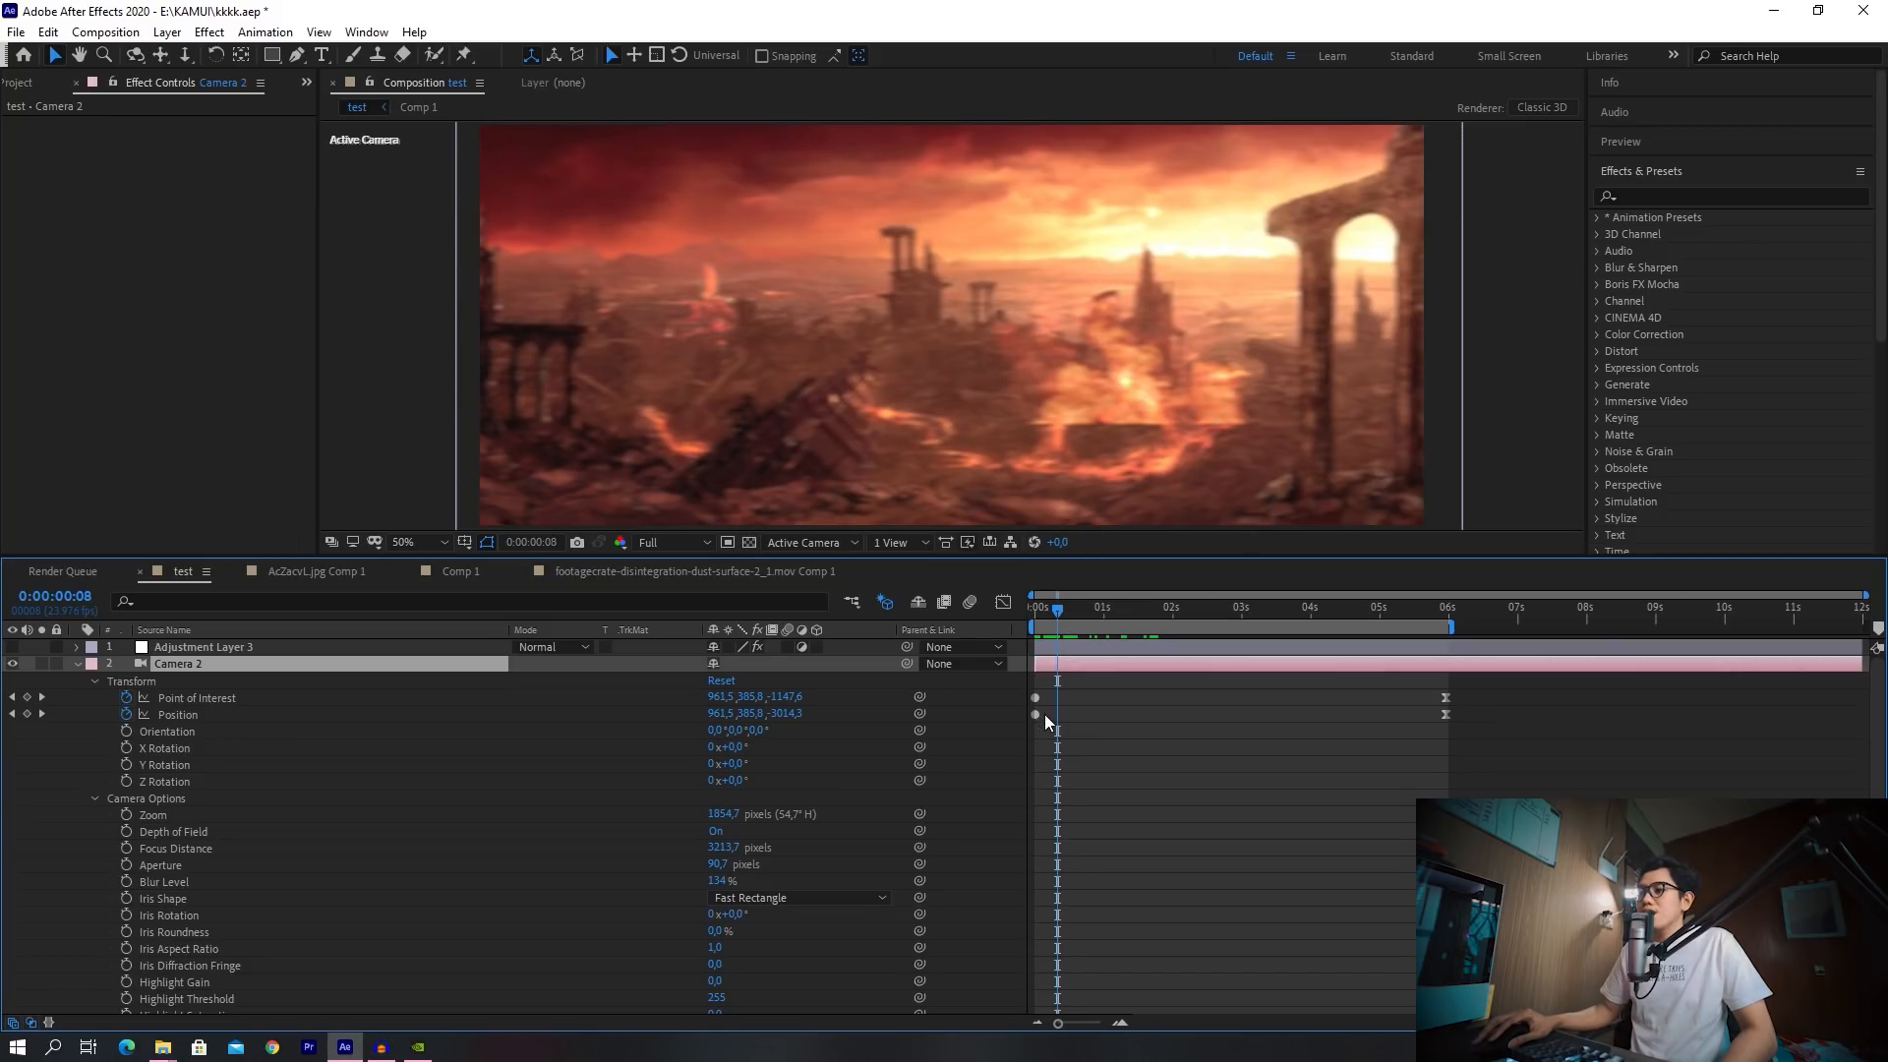
{"action": "left_click_drag", "start_coordinate": [1059, 611], "coordinate": [906, 623]}
Inspect the Point of Interest and Position keyframes of Camera 2
{"action": "left_click", "coordinate": [196, 698]}
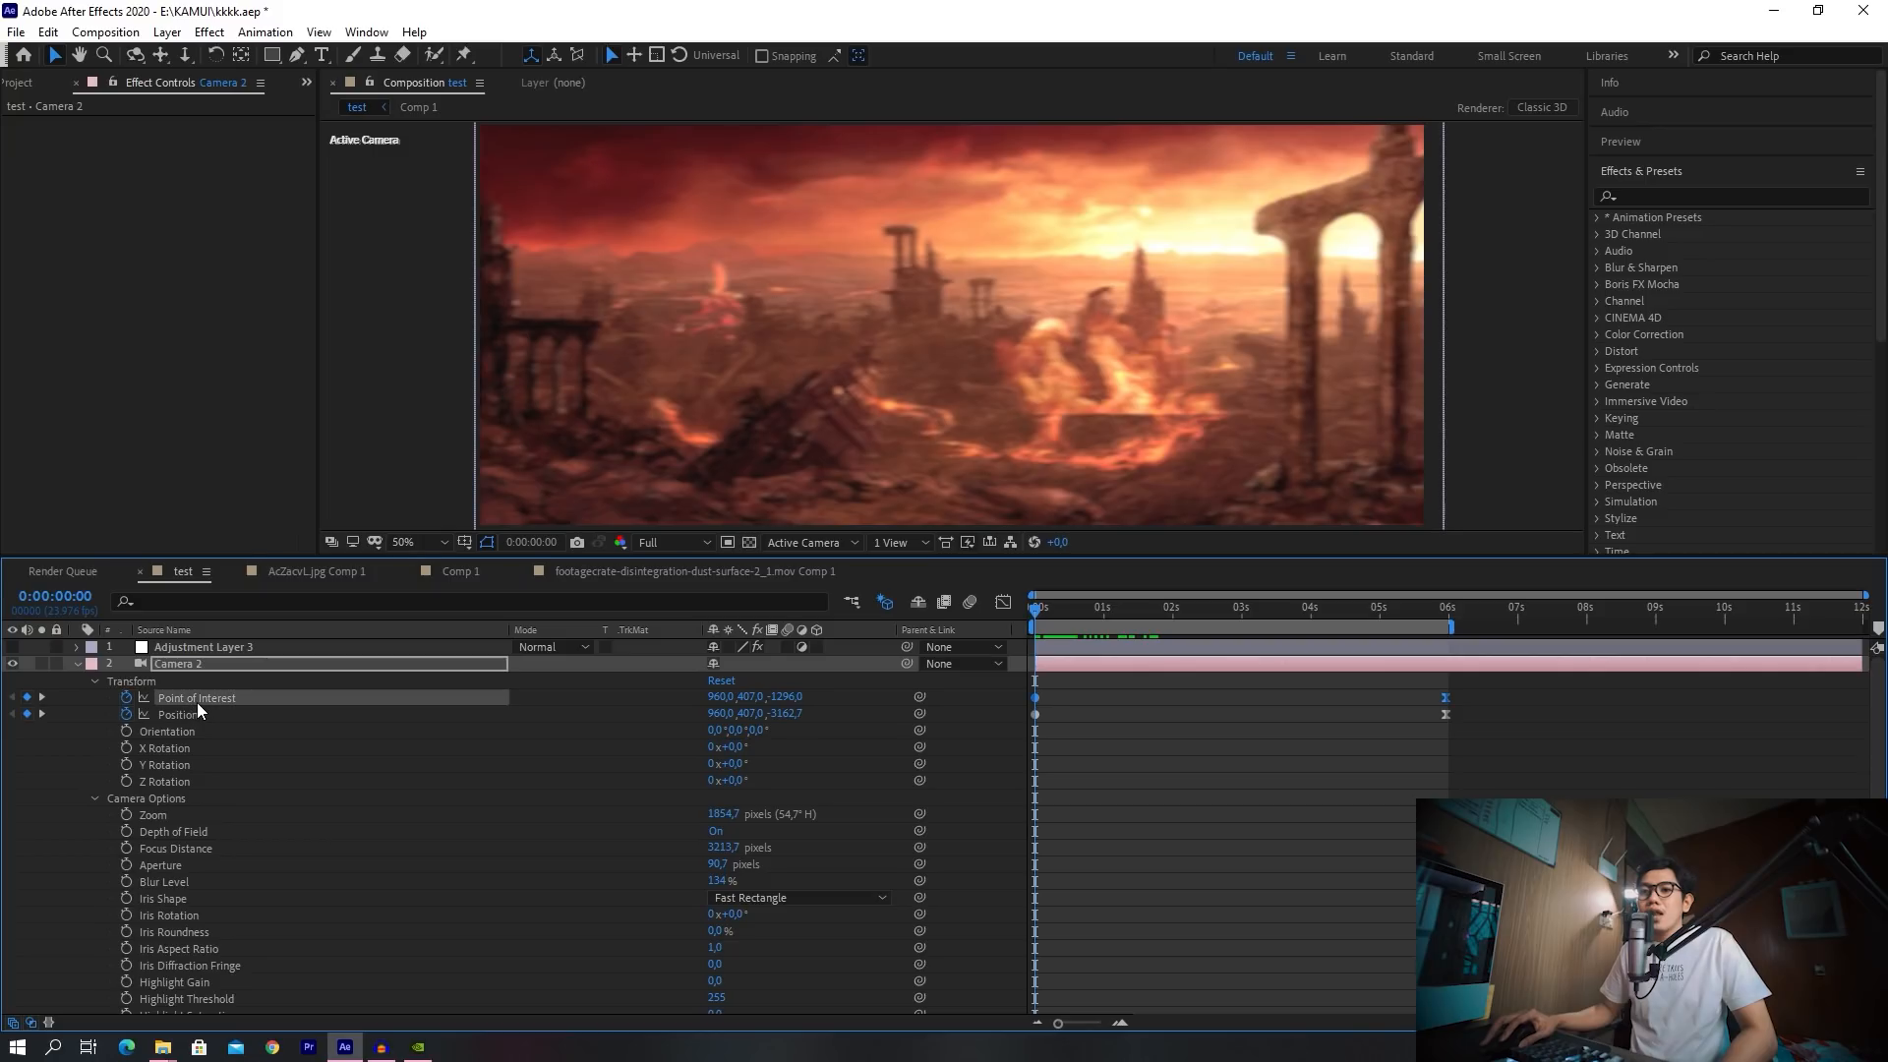
{"action": "left_click", "coordinate": [176, 712]}
{"action": "left_click", "coordinate": [189, 702]}
{"action": "left_click", "coordinate": [185, 713]}
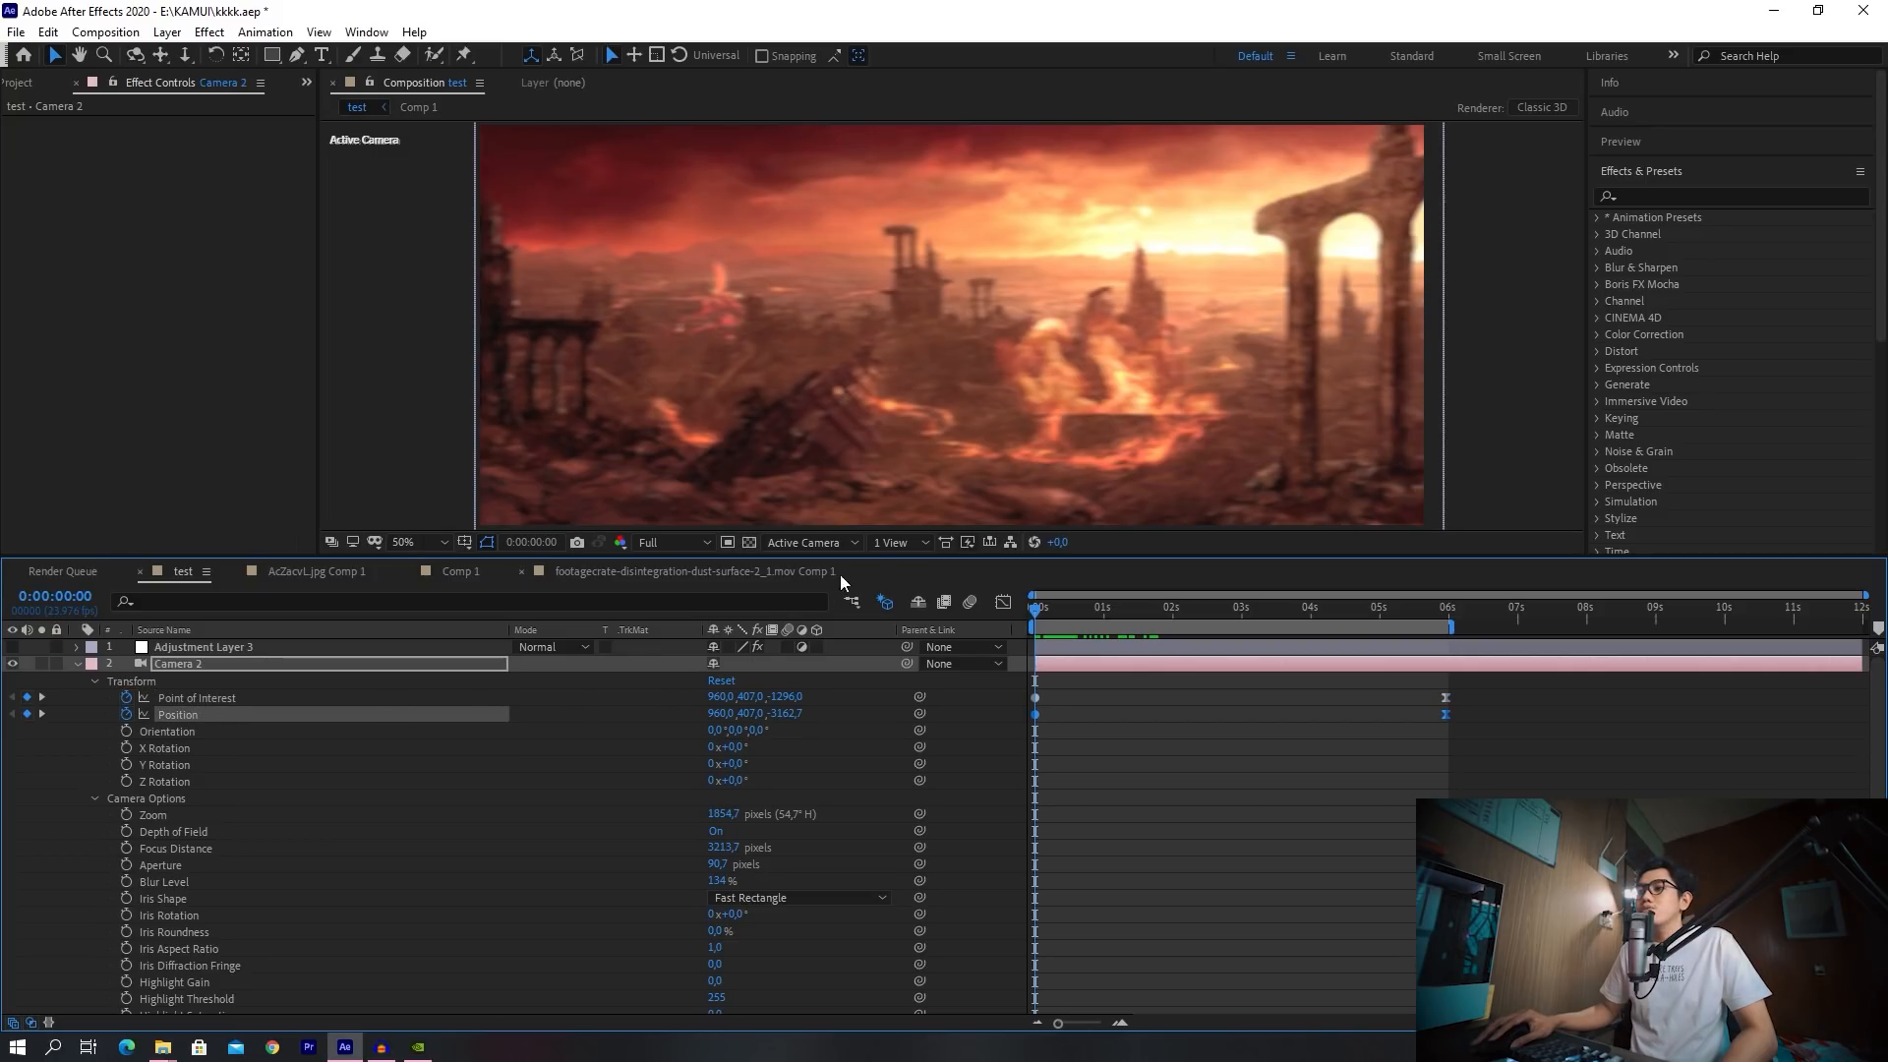
Switch the composition to 2 Views - Vertical and fit the Active Camera and Top views for comparison
{"action": "left_click", "coordinate": [900, 543]}
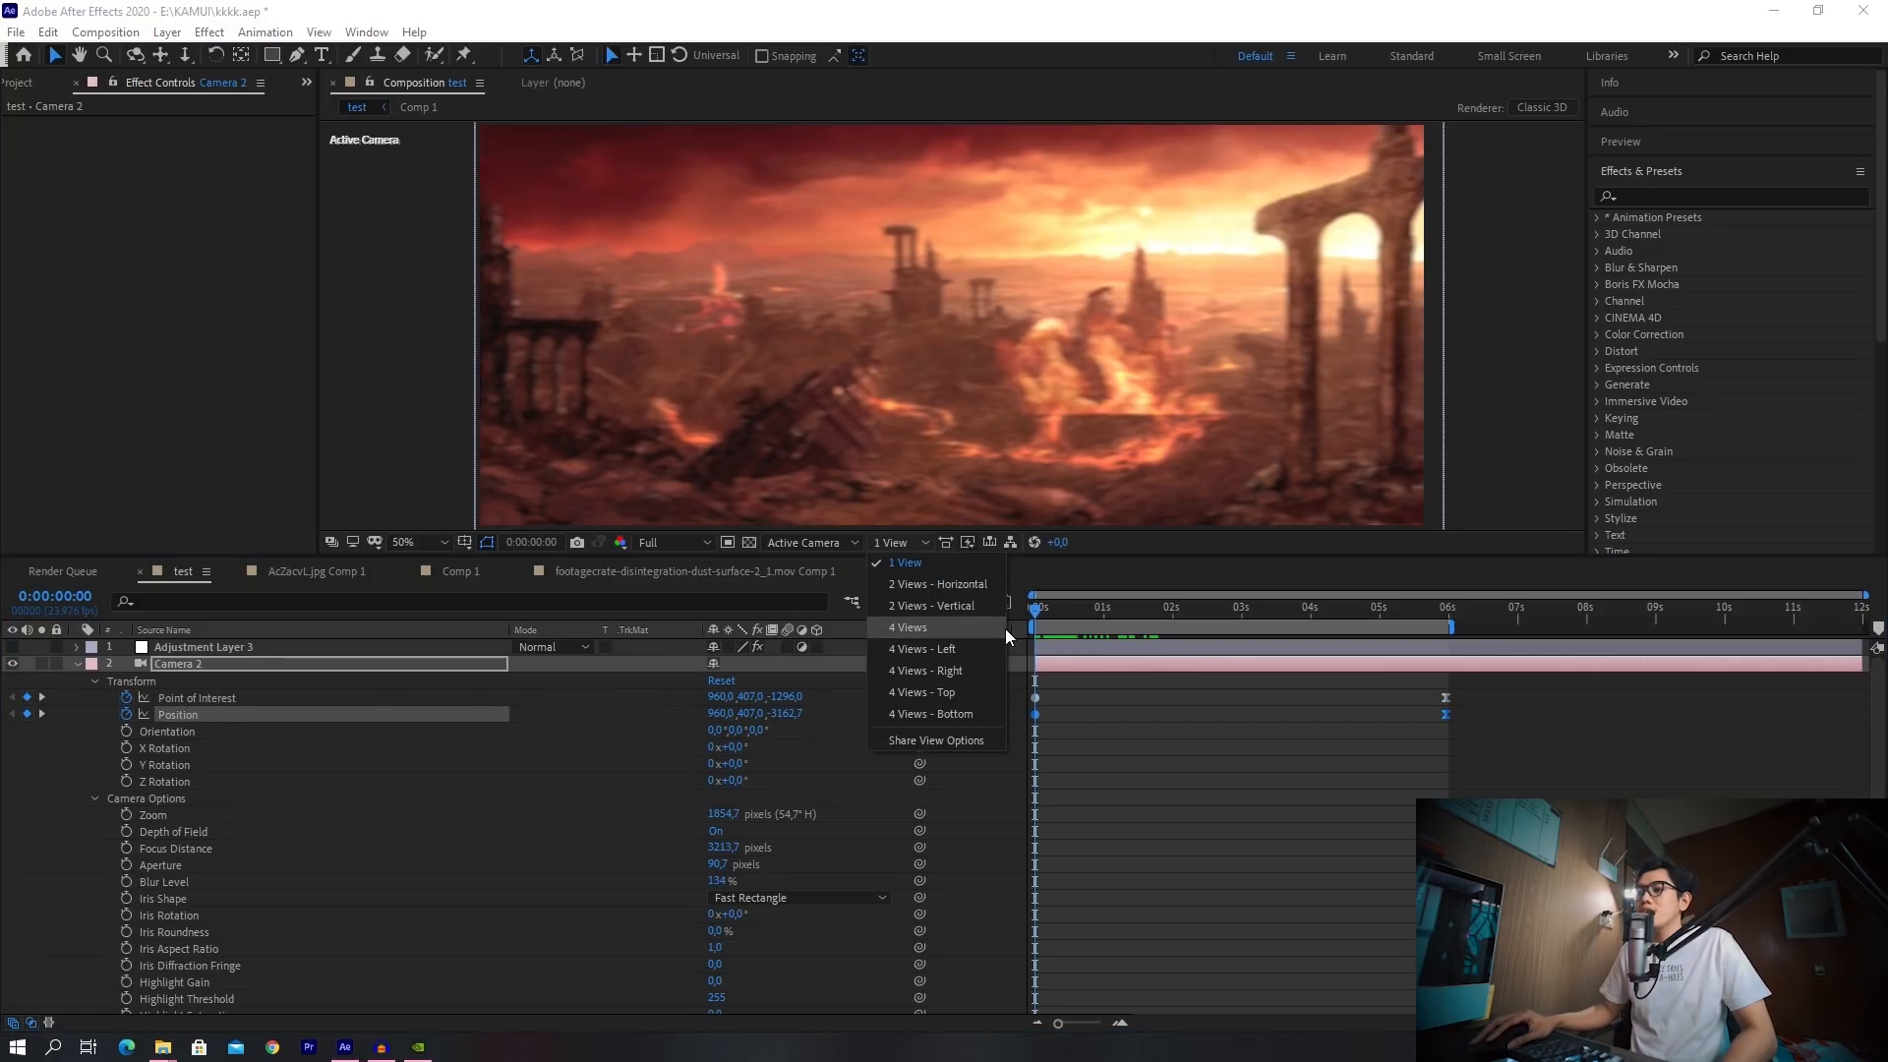
{"action": "left_click", "coordinate": [906, 547]}
{"action": "left_click", "coordinate": [900, 545]}
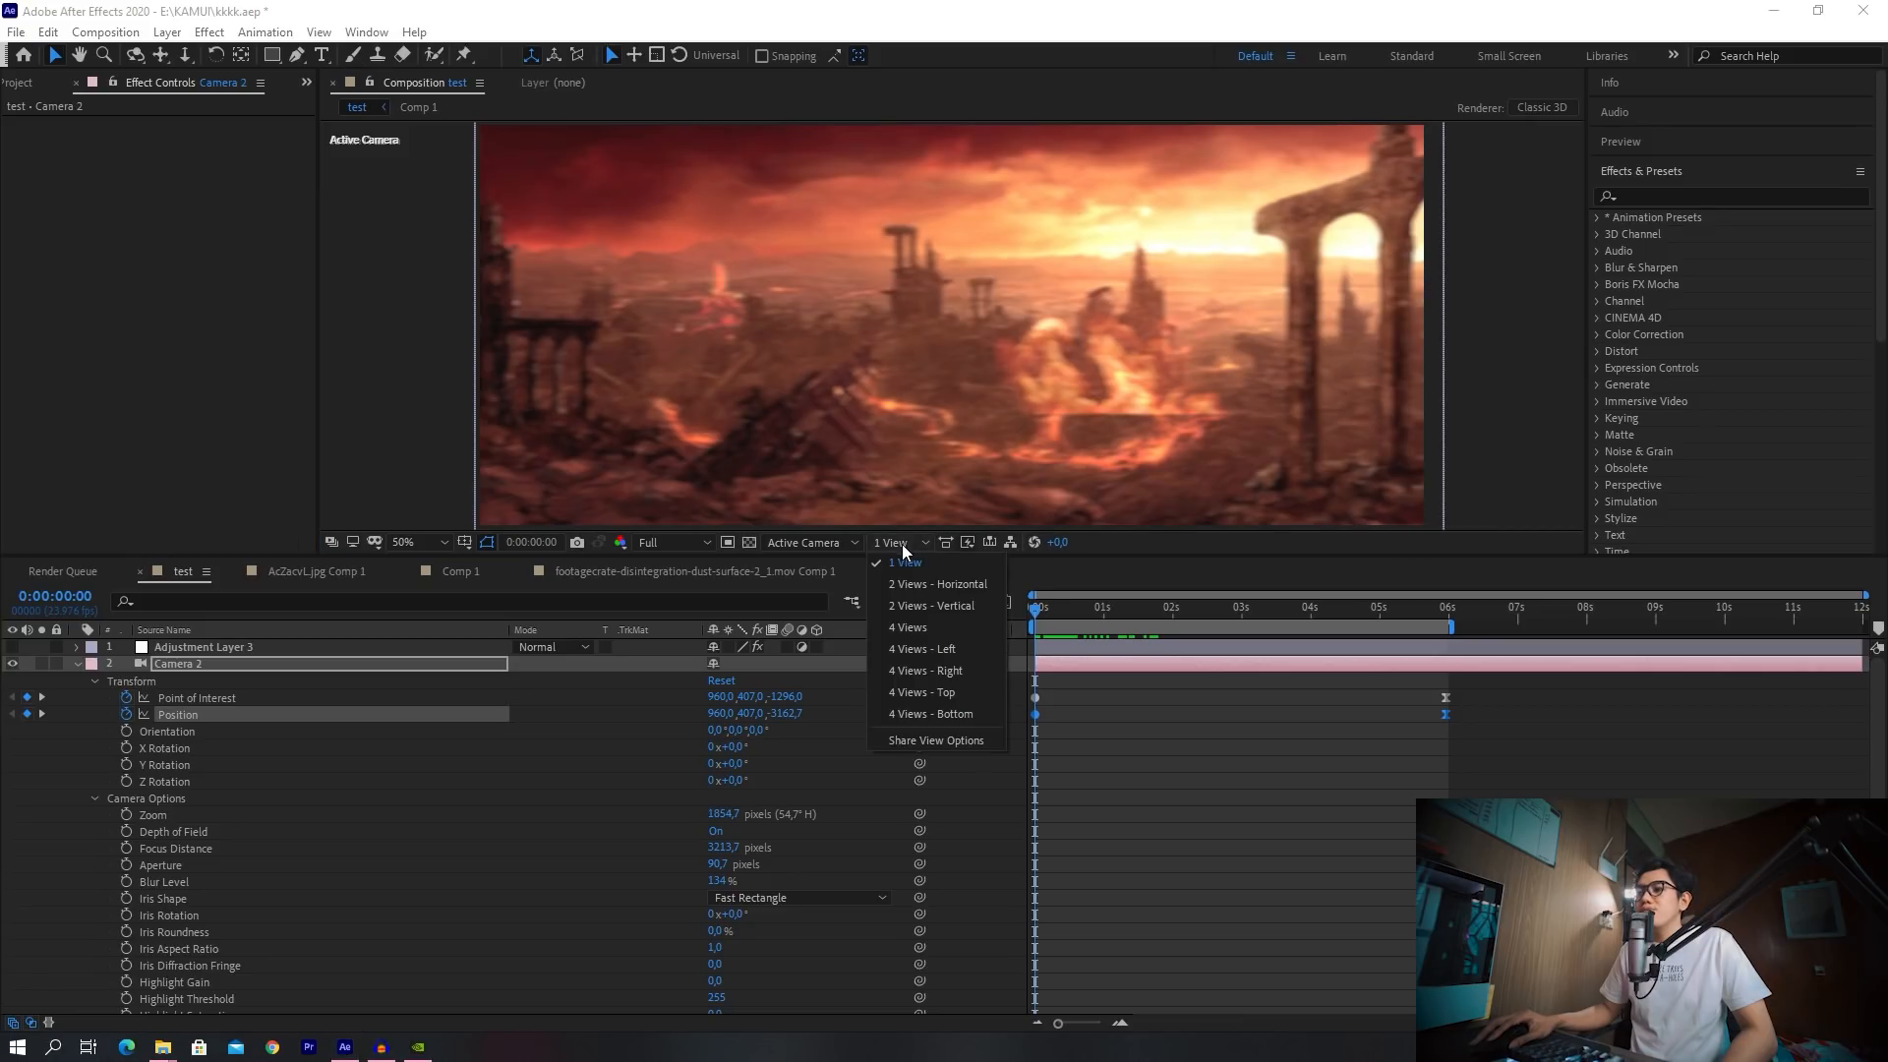
{"action": "left_click", "coordinate": [924, 605]}
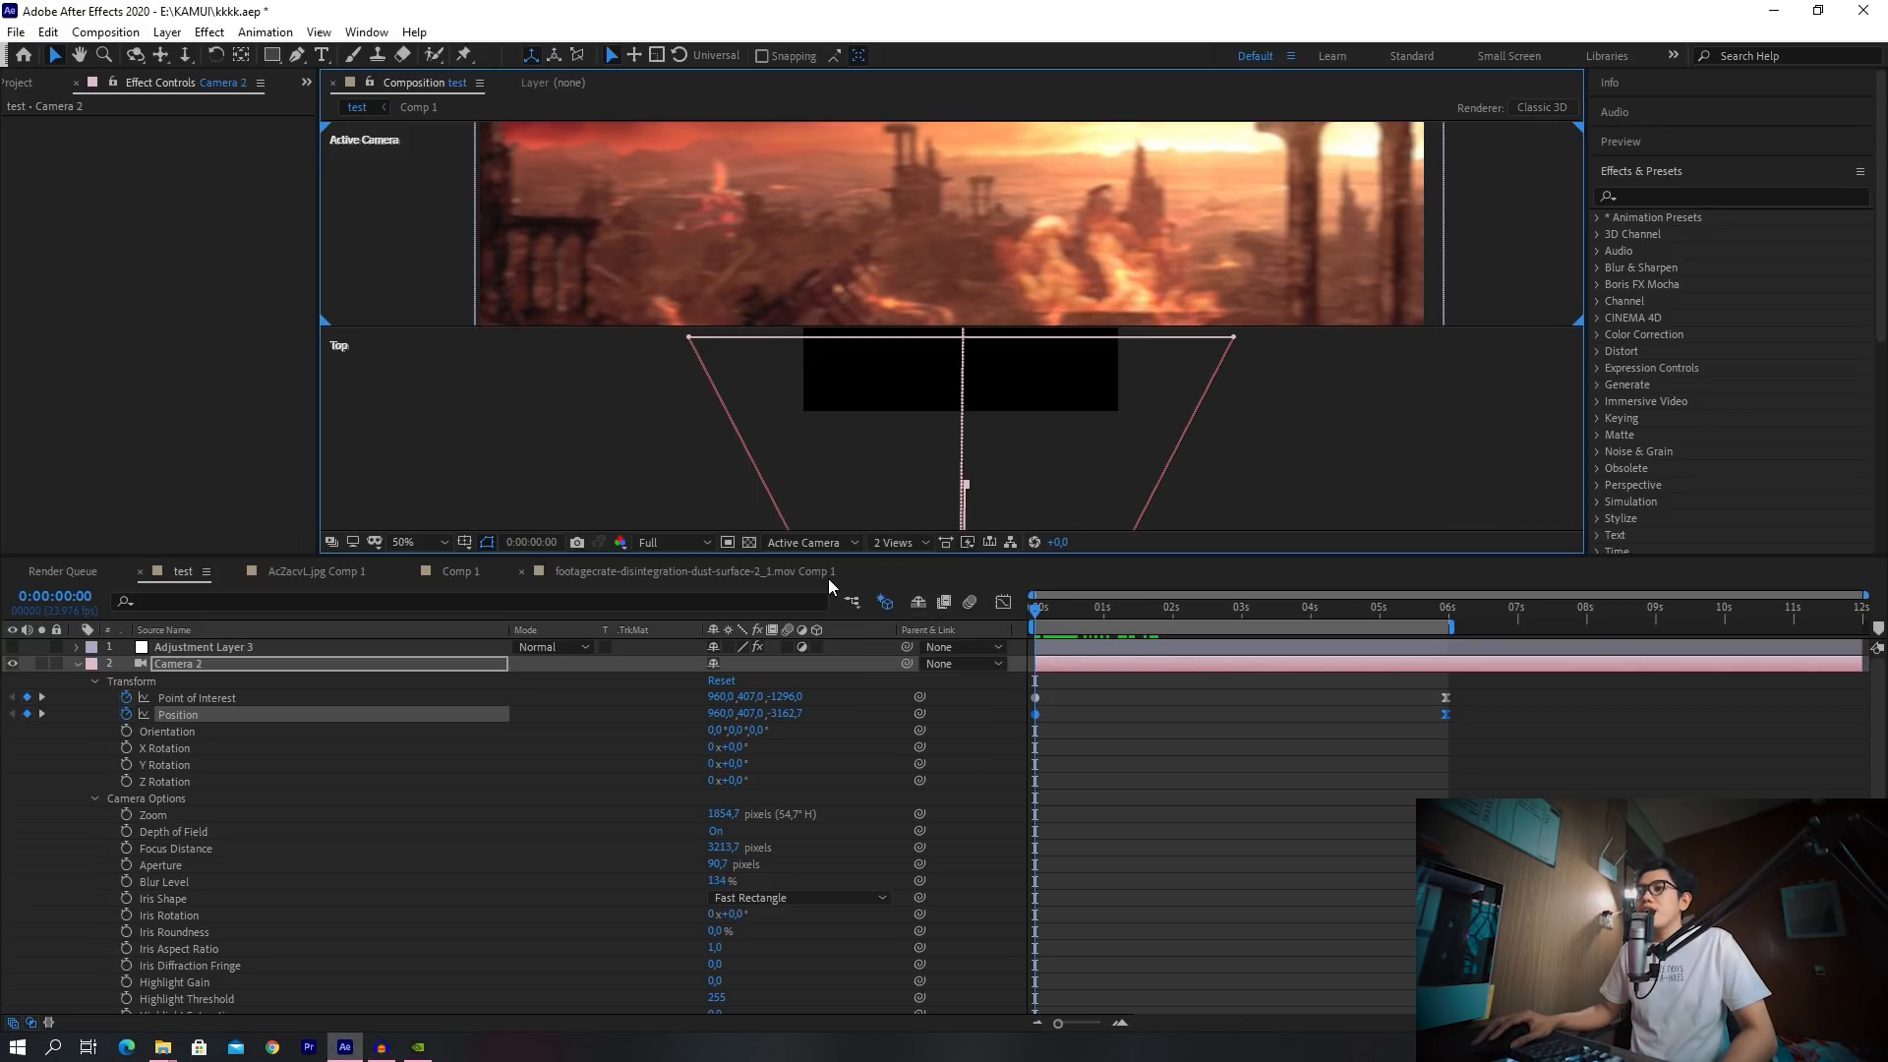
{"action": "scroll", "coordinate": [906, 288], "scroll_direction": "down", "scroll_amount": 2}
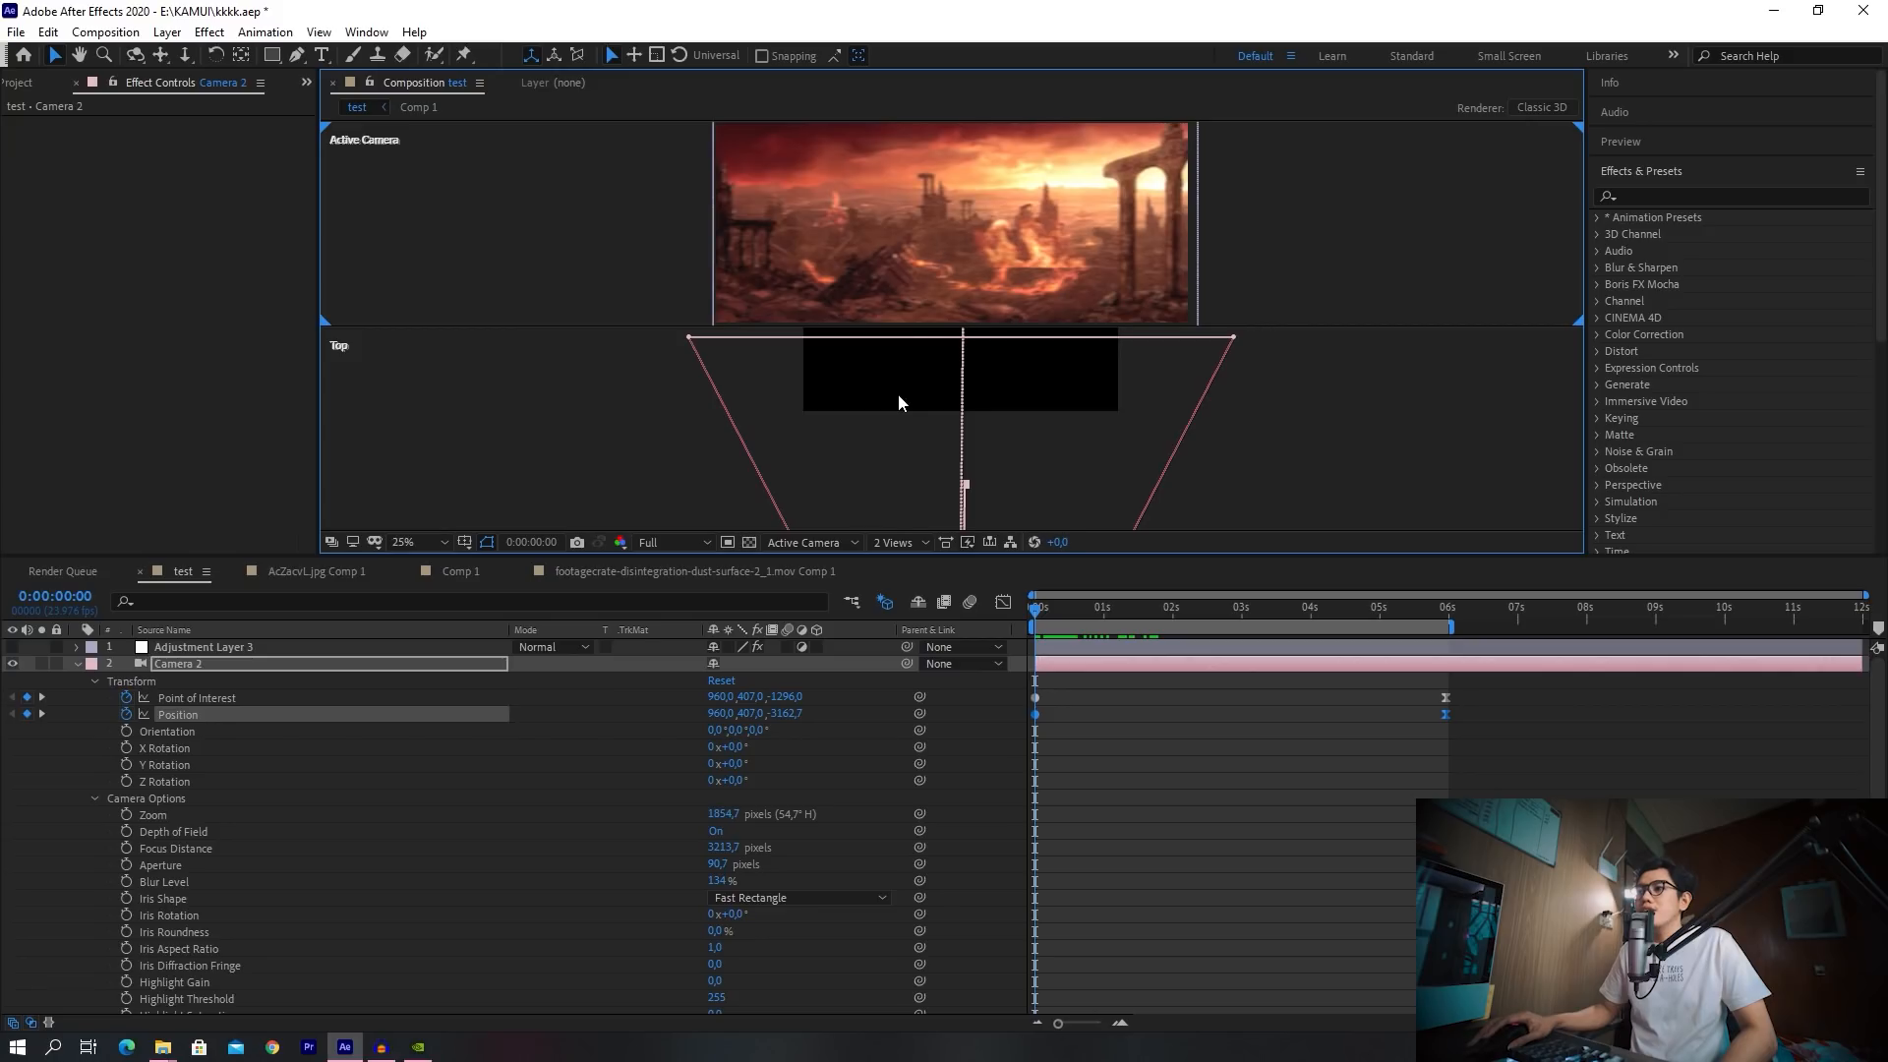
{"action": "scroll", "coordinate": [896, 398], "scroll_direction": "down", "scroll_amount": 2}
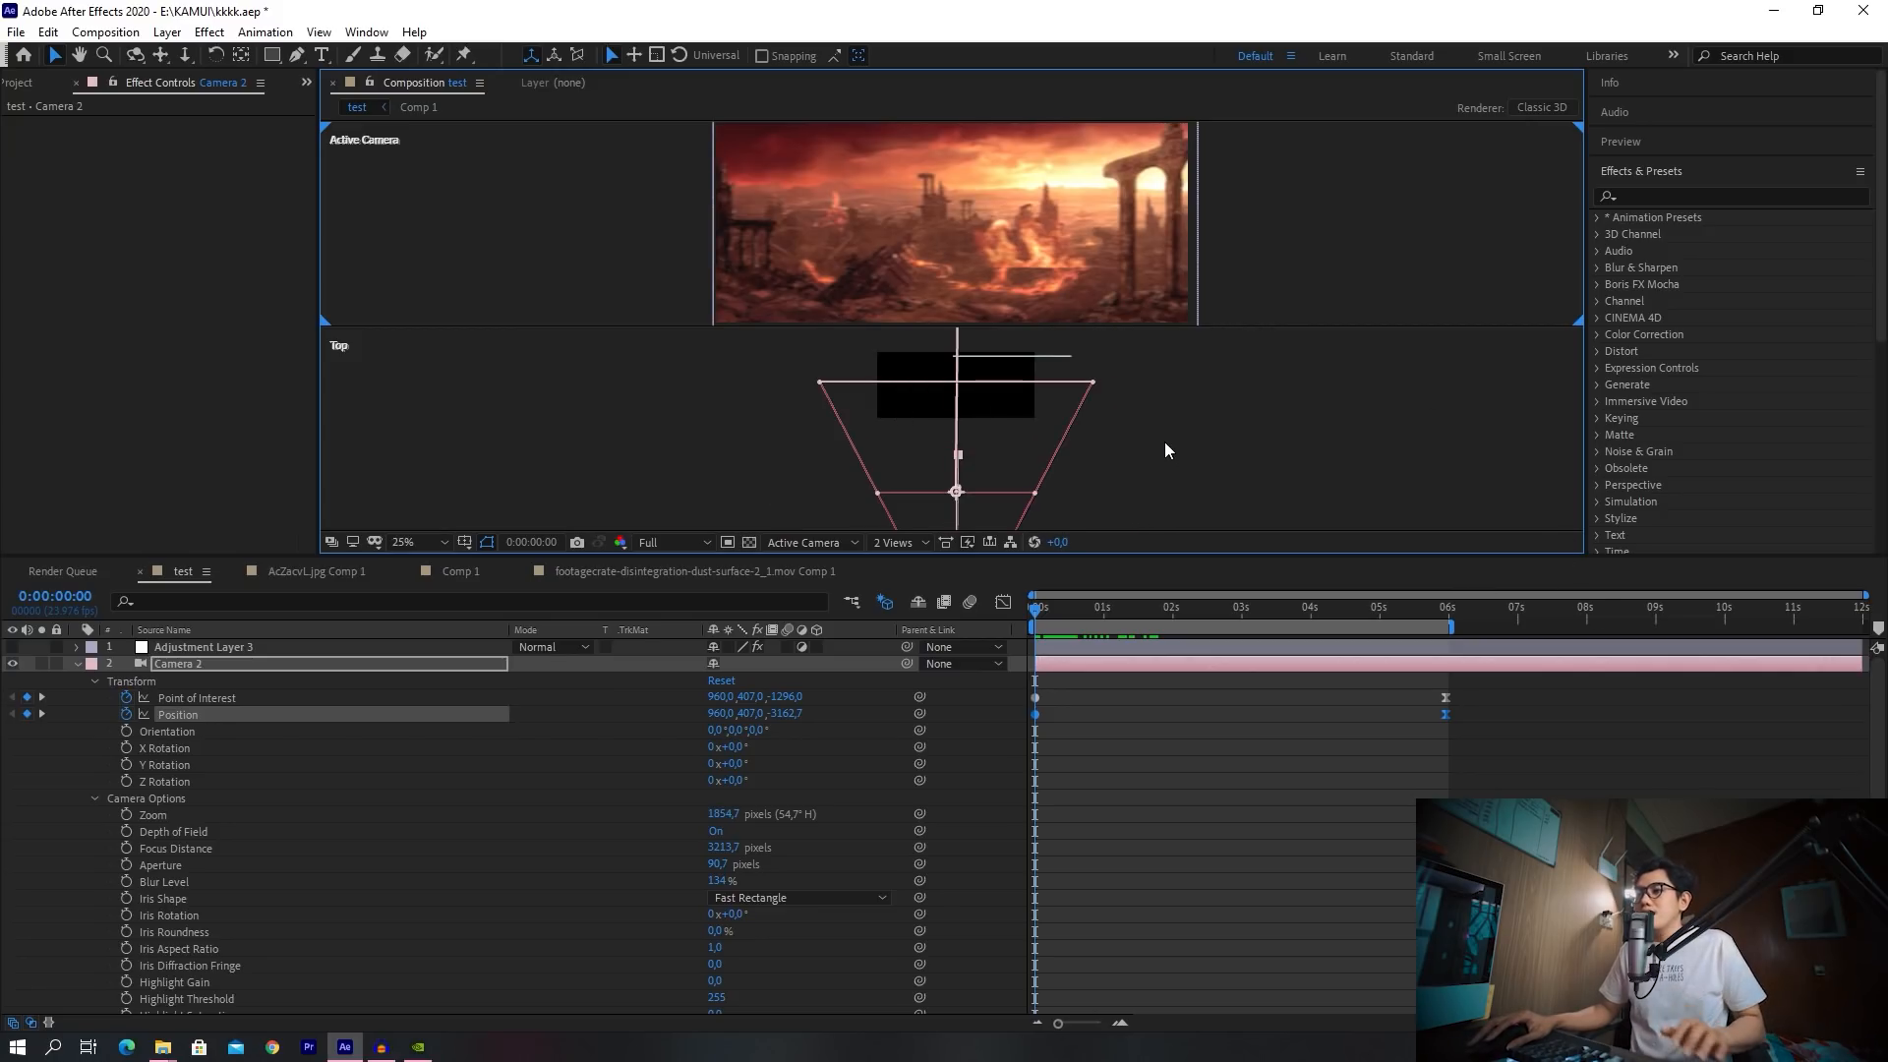
Examine the camera's position, field of view and focus distance line relative to the background layers in the Top view
{"action": "key", "text": "space"}
{"action": "left_click_drag", "start_coordinate": [1142, 433], "coordinate": [1127, 289]}
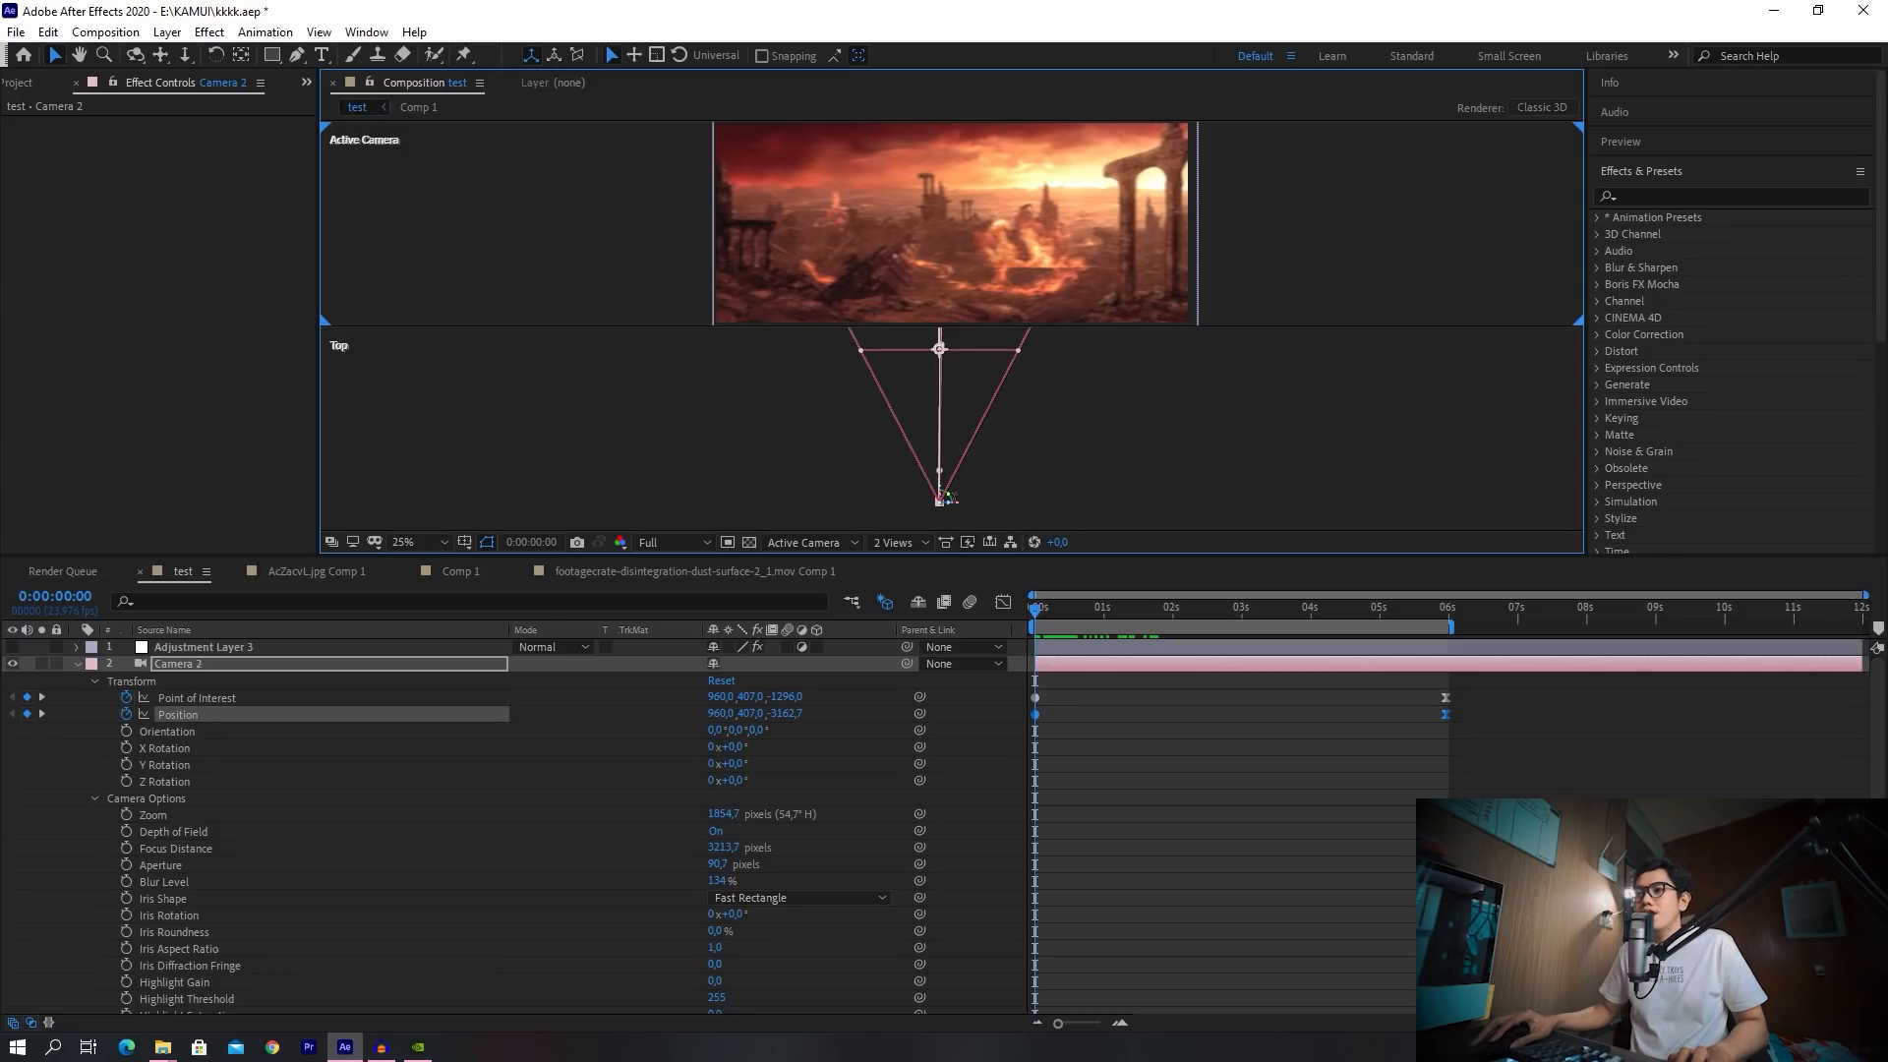
{"action": "key", "text": "space"}
{"action": "left_click_drag", "start_coordinate": [1137, 392], "coordinate": [1112, 539]}
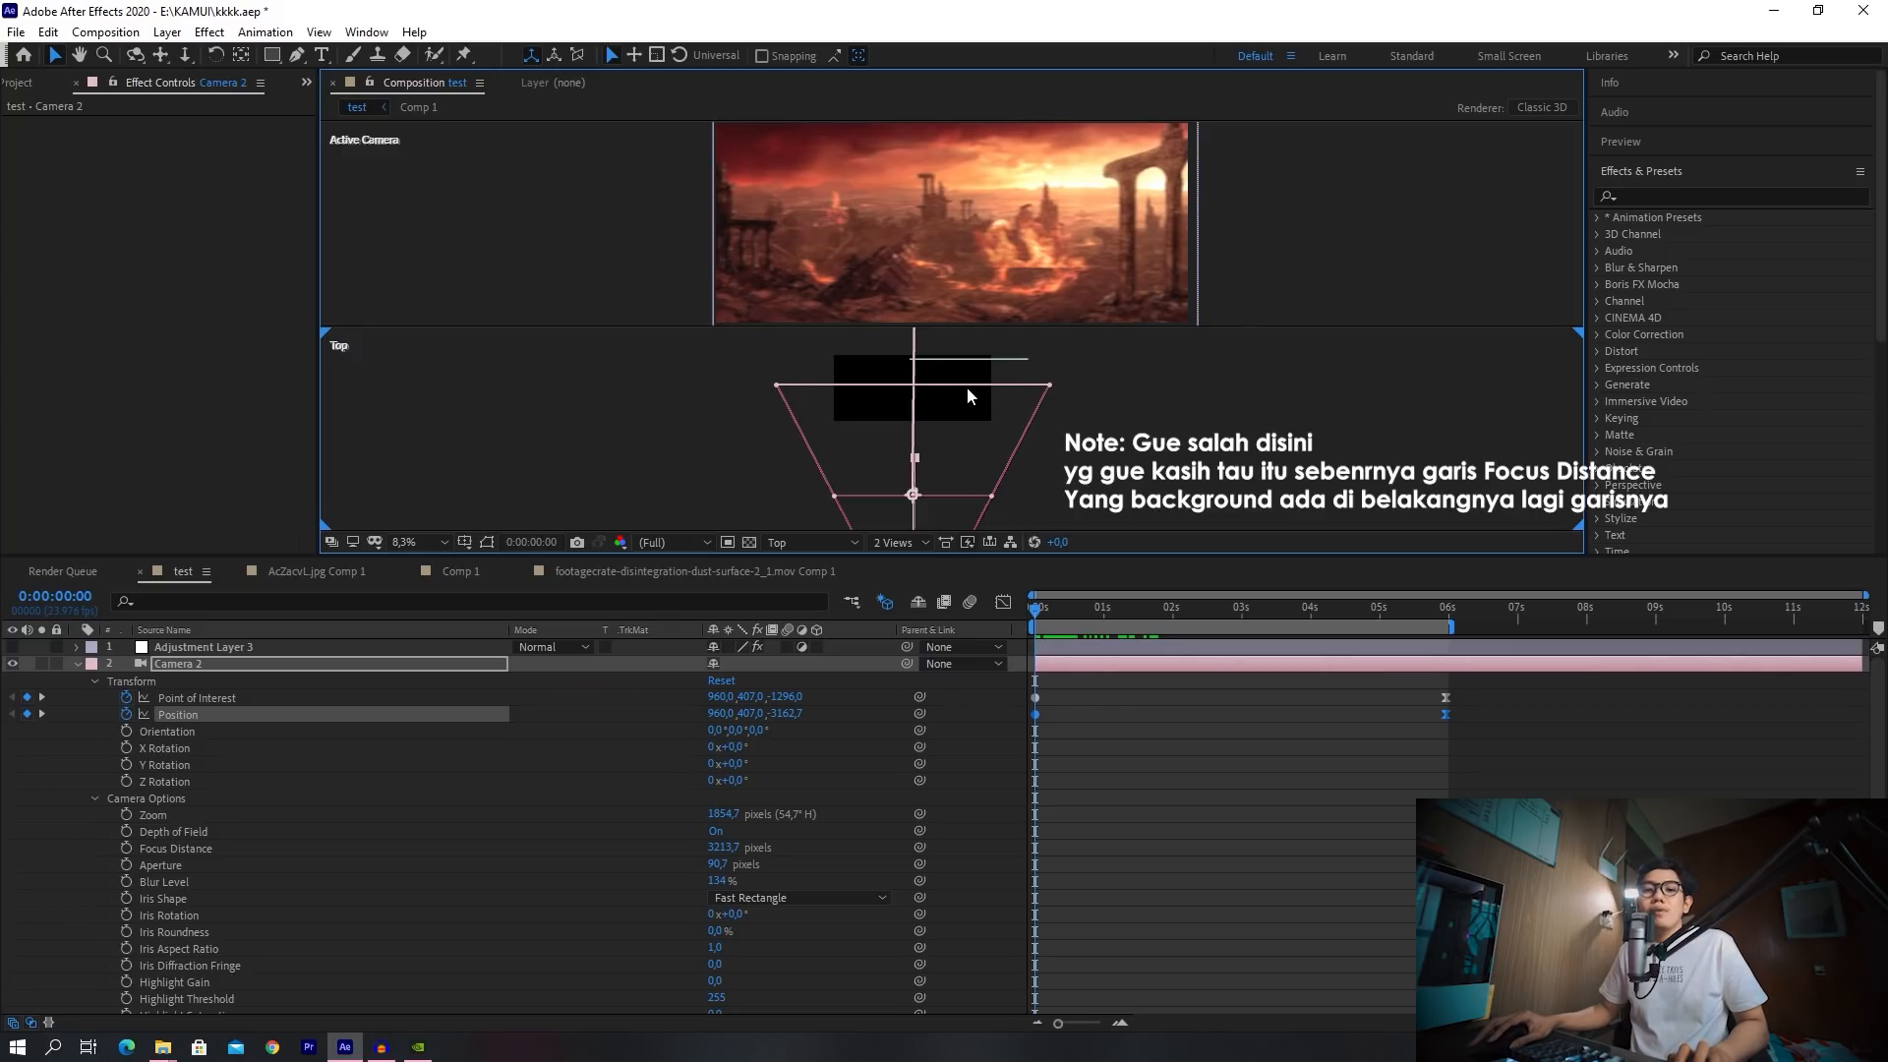
{"action": "key", "text": "space"}
{"action": "left_click_drag", "start_coordinate": [1114, 462], "coordinate": [1059, 380]}
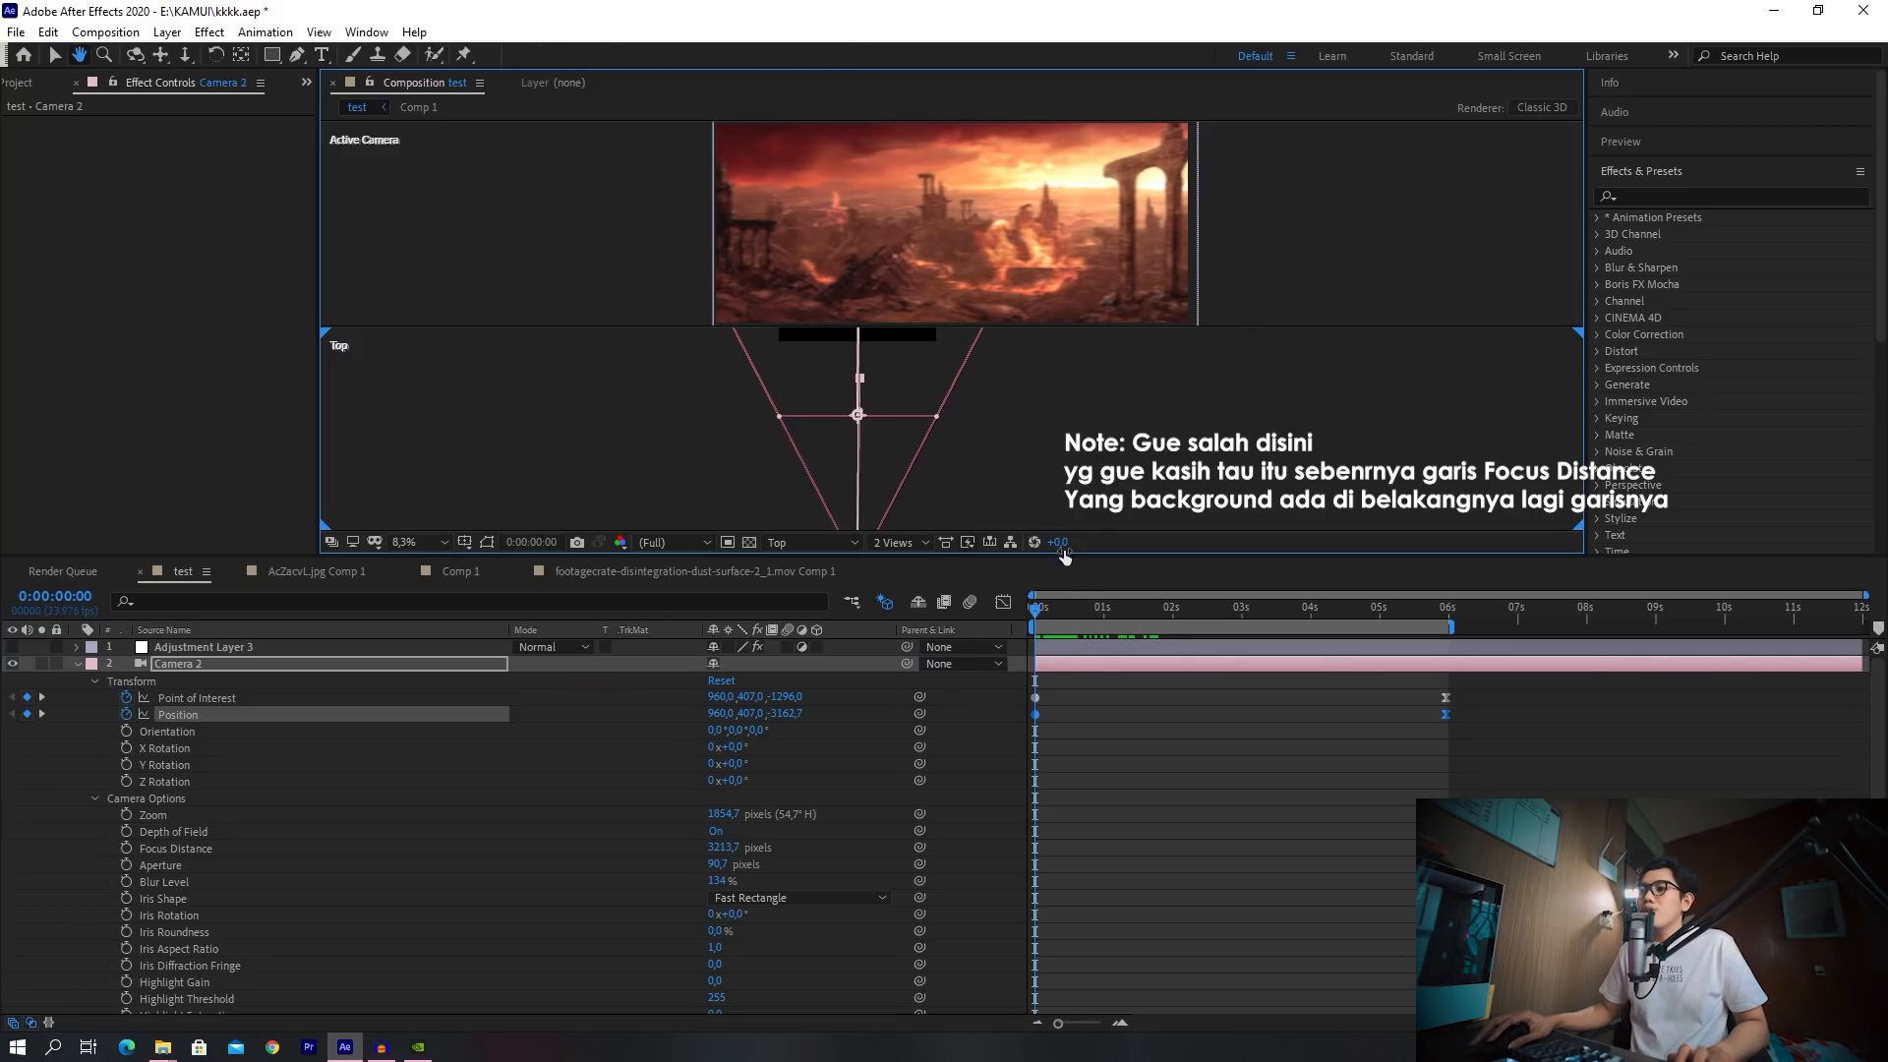
{"action": "key", "text": "space"}
{"action": "left_click_drag", "start_coordinate": [1022, 448], "coordinate": [1034, 466]}
{"action": "key", "text": "comma"}
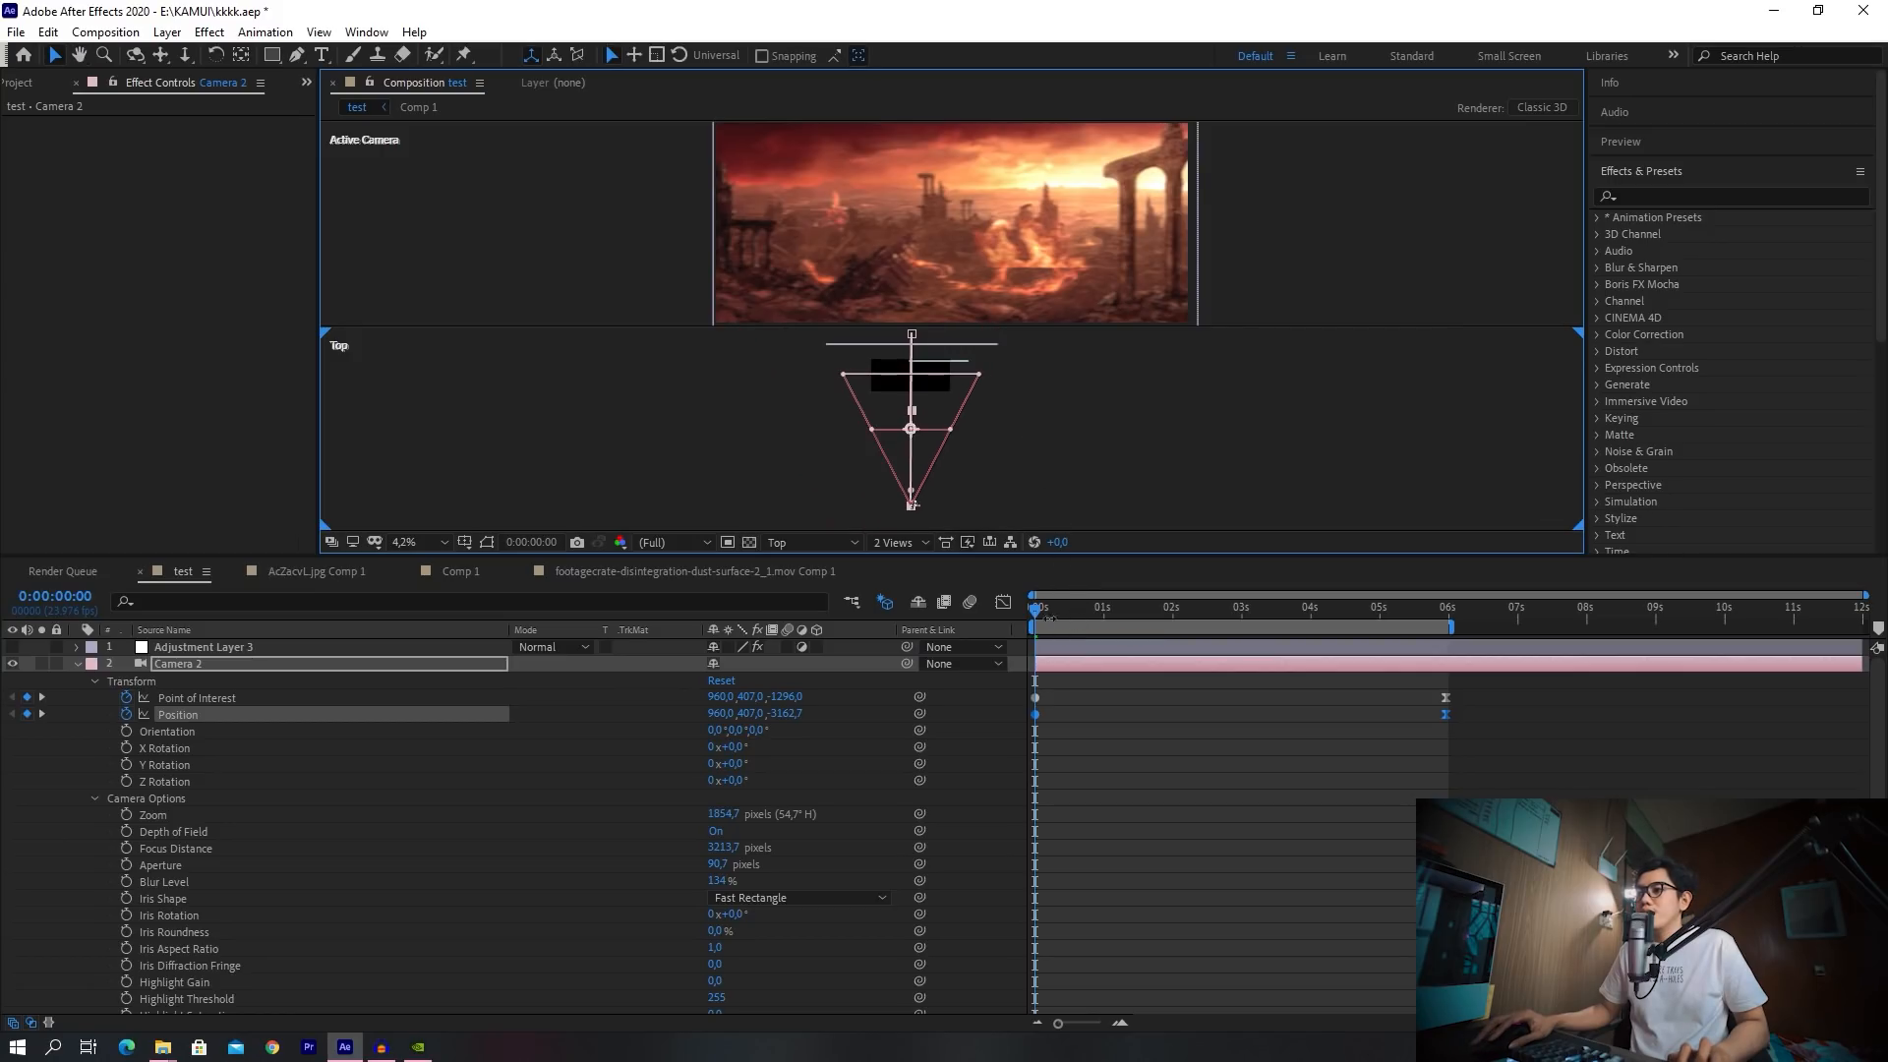
Move the playhead to 0:00:01:00 and examine the camera's location on its motion path up close in the Top view
{"action": "left_click_drag", "start_coordinate": [1052, 608], "coordinate": [1103, 616]}
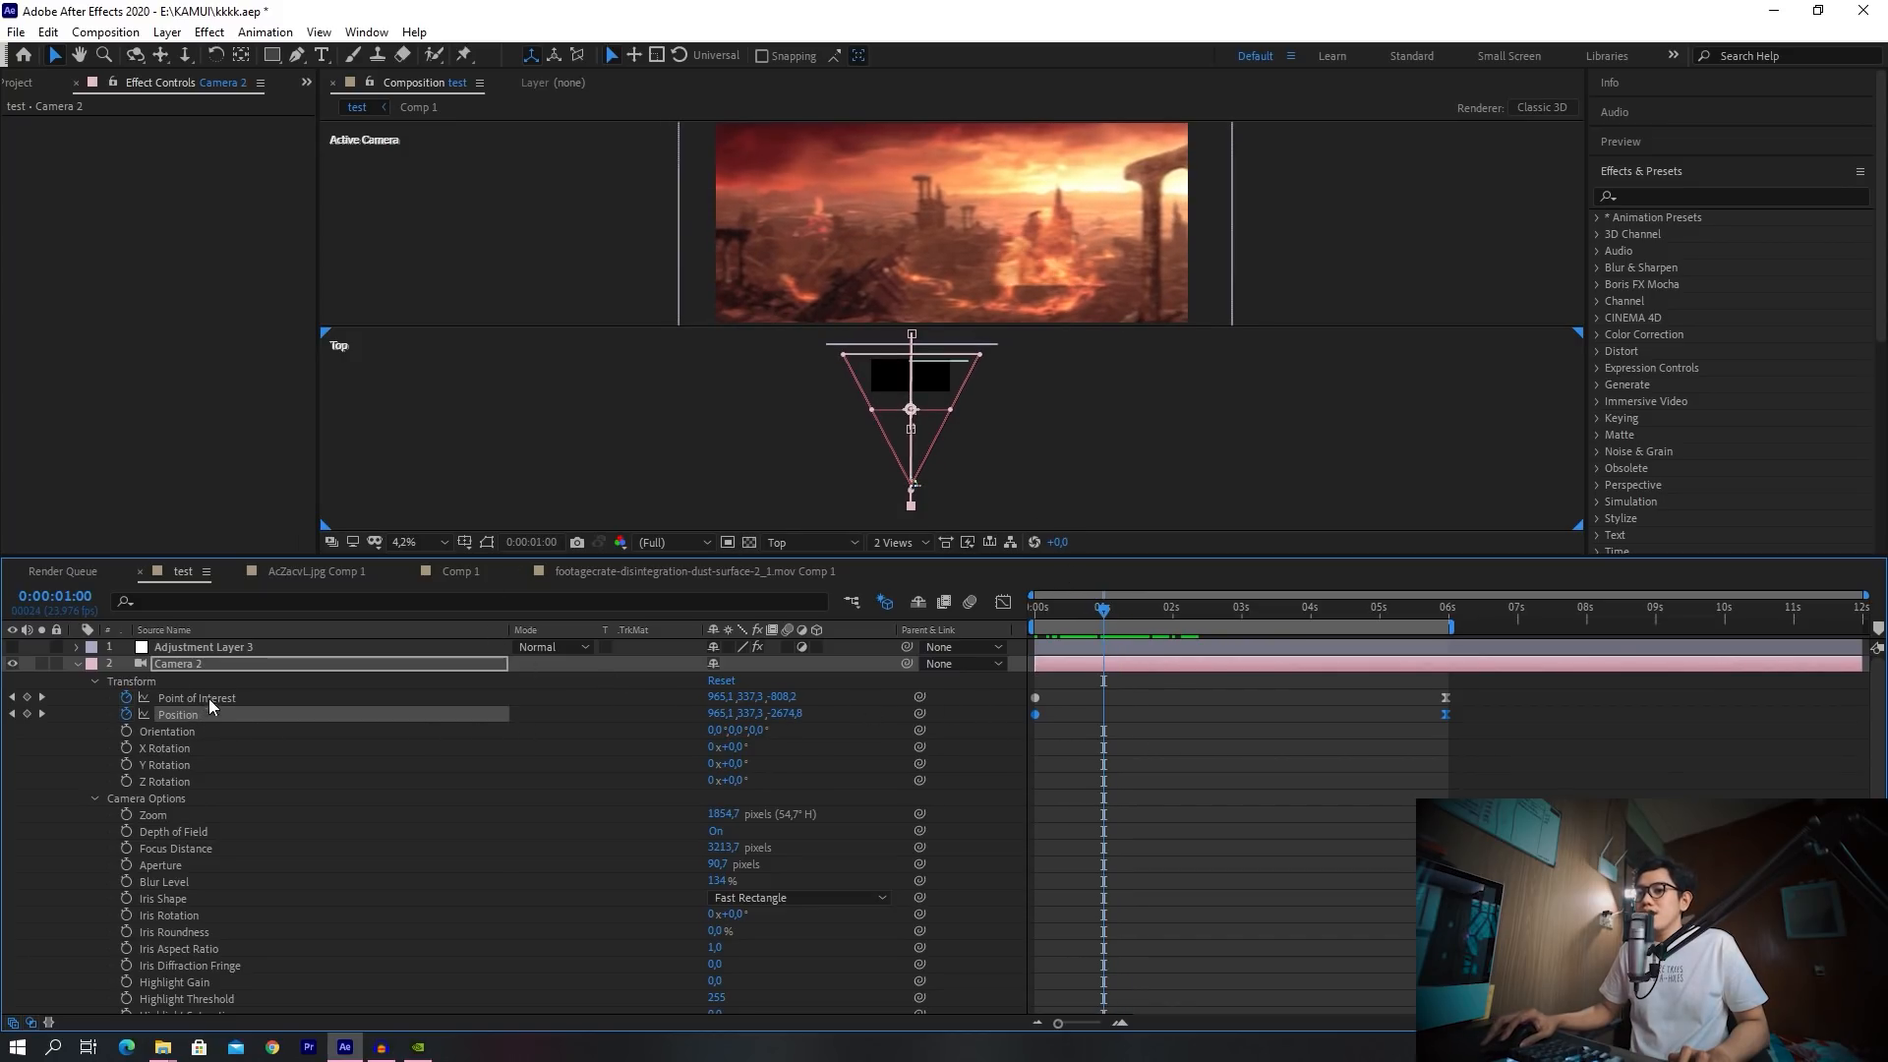
{"action": "scroll", "coordinate": [929, 474], "scroll_direction": "up", "scroll_amount": 2}
{"action": "scroll", "coordinate": [906, 488], "scroll_direction": "up", "scroll_amount": 2}
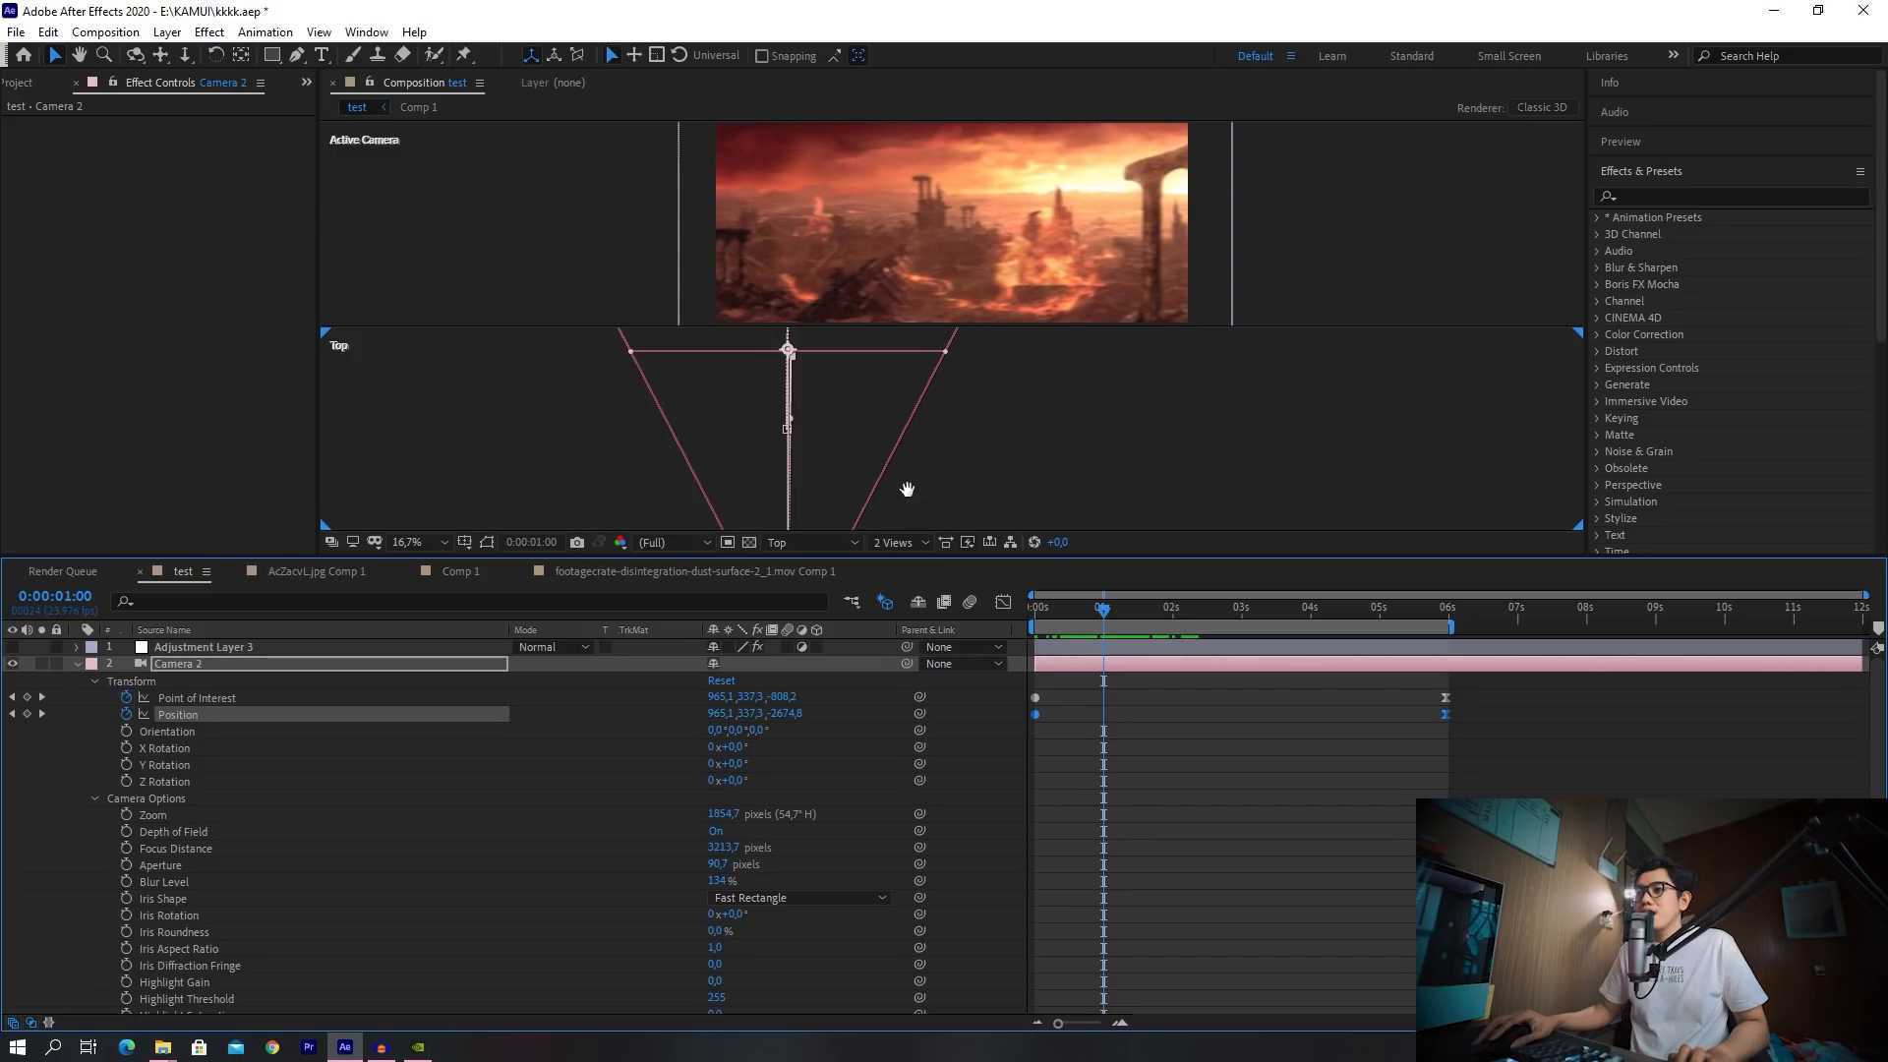
{"action": "left_click_drag", "start_coordinate": [908, 488], "coordinate": [950, 276]}
{"action": "left_click_drag", "start_coordinate": [973, 452], "coordinate": [913, 461]}
{"action": "scroll", "coordinate": [835, 456], "scroll_direction": "up", "scroll_amount": 1}
{"action": "key", "text": "v"}
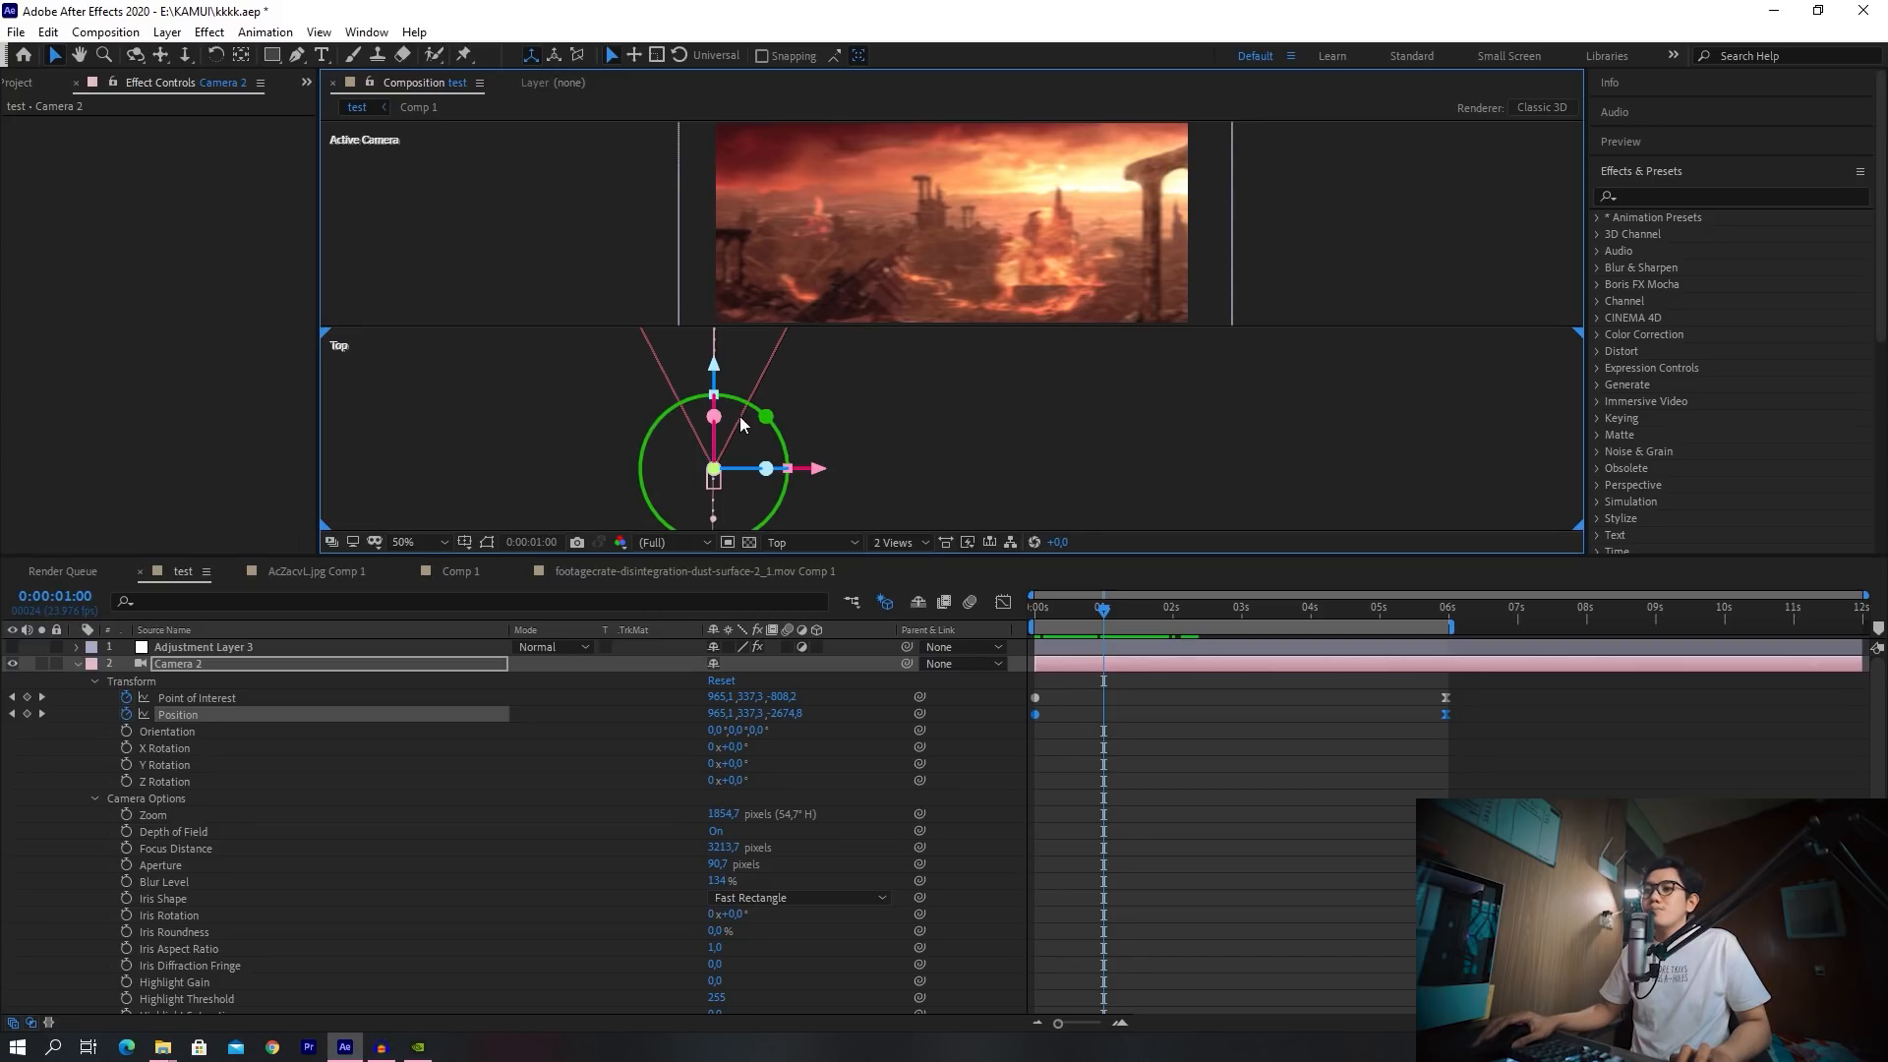
Examine the wider extent of the camera's path and viewing cone at one second in the Top view
{"action": "key", "text": "comma"}
{"action": "key", "text": "comma"}
{"action": "key", "text": "comma"}
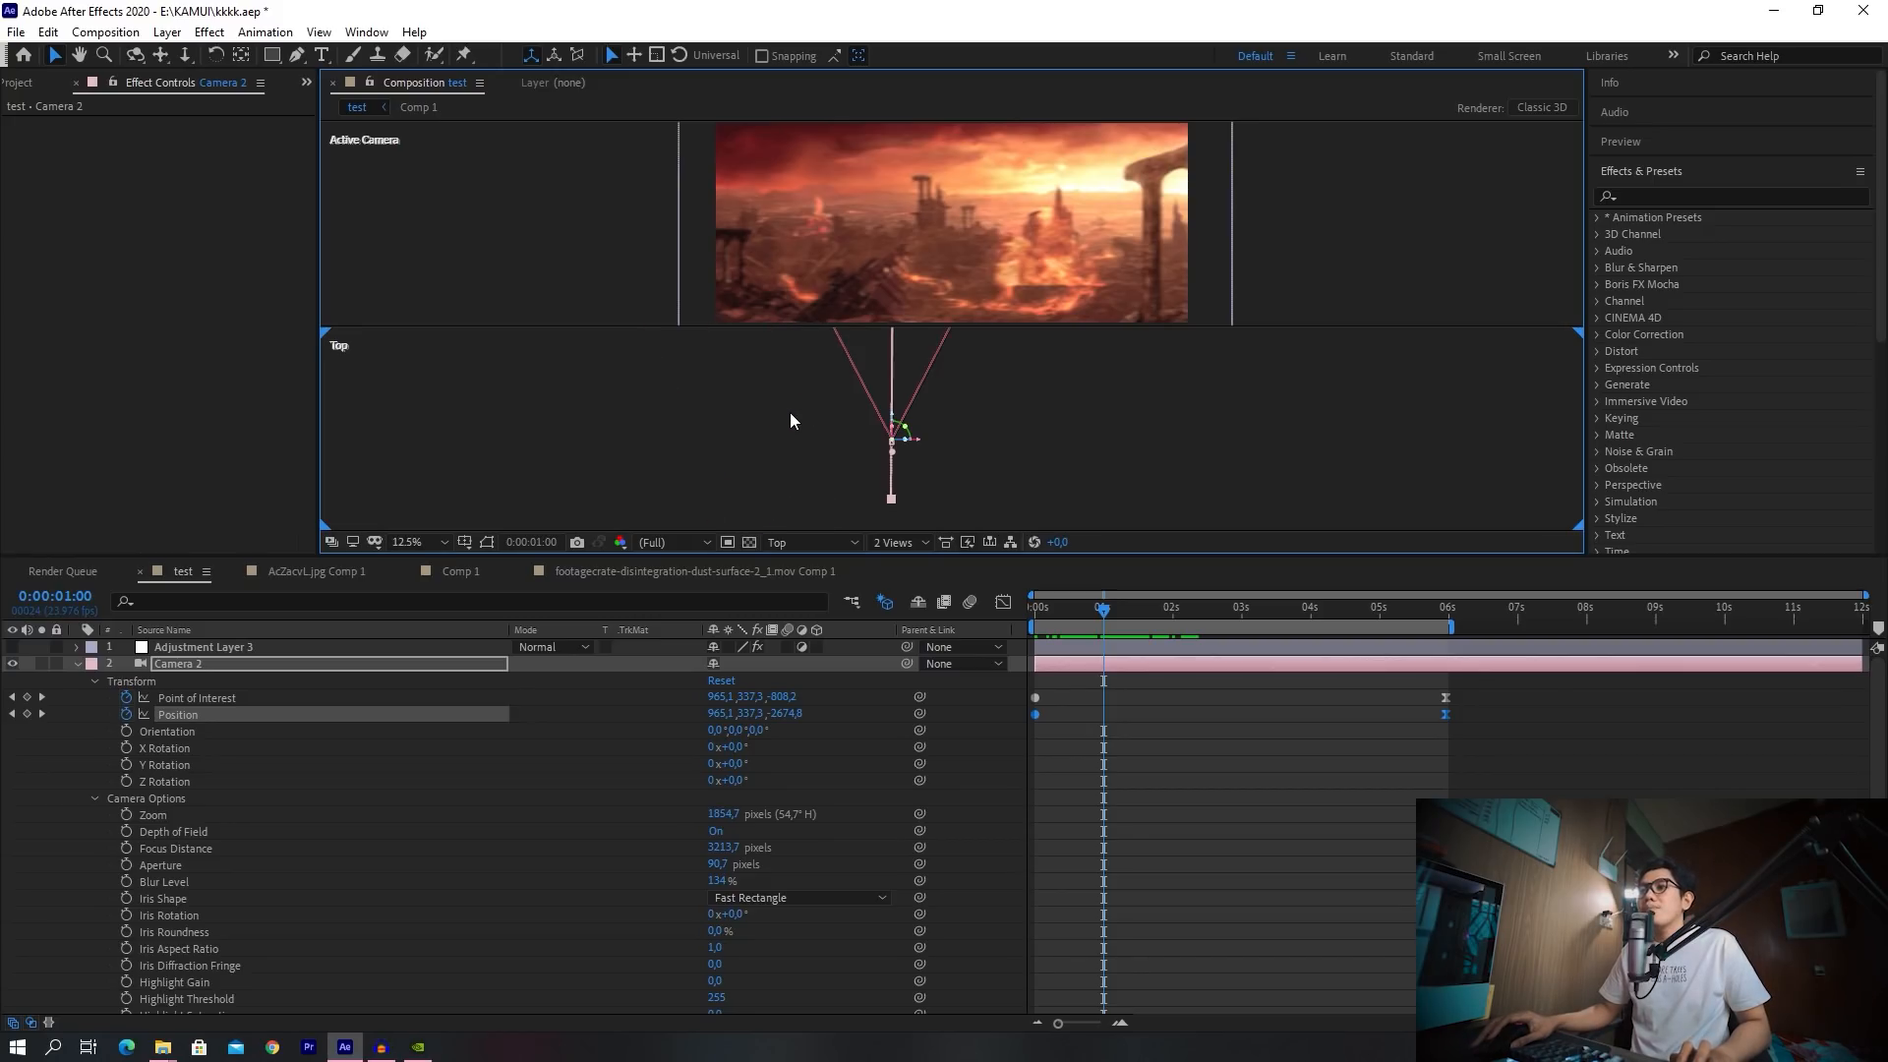
{"action": "key", "text": "h"}
{"action": "left_click_drag", "start_coordinate": [986, 392], "coordinate": [931, 496]}
{"action": "key", "text": "v"}
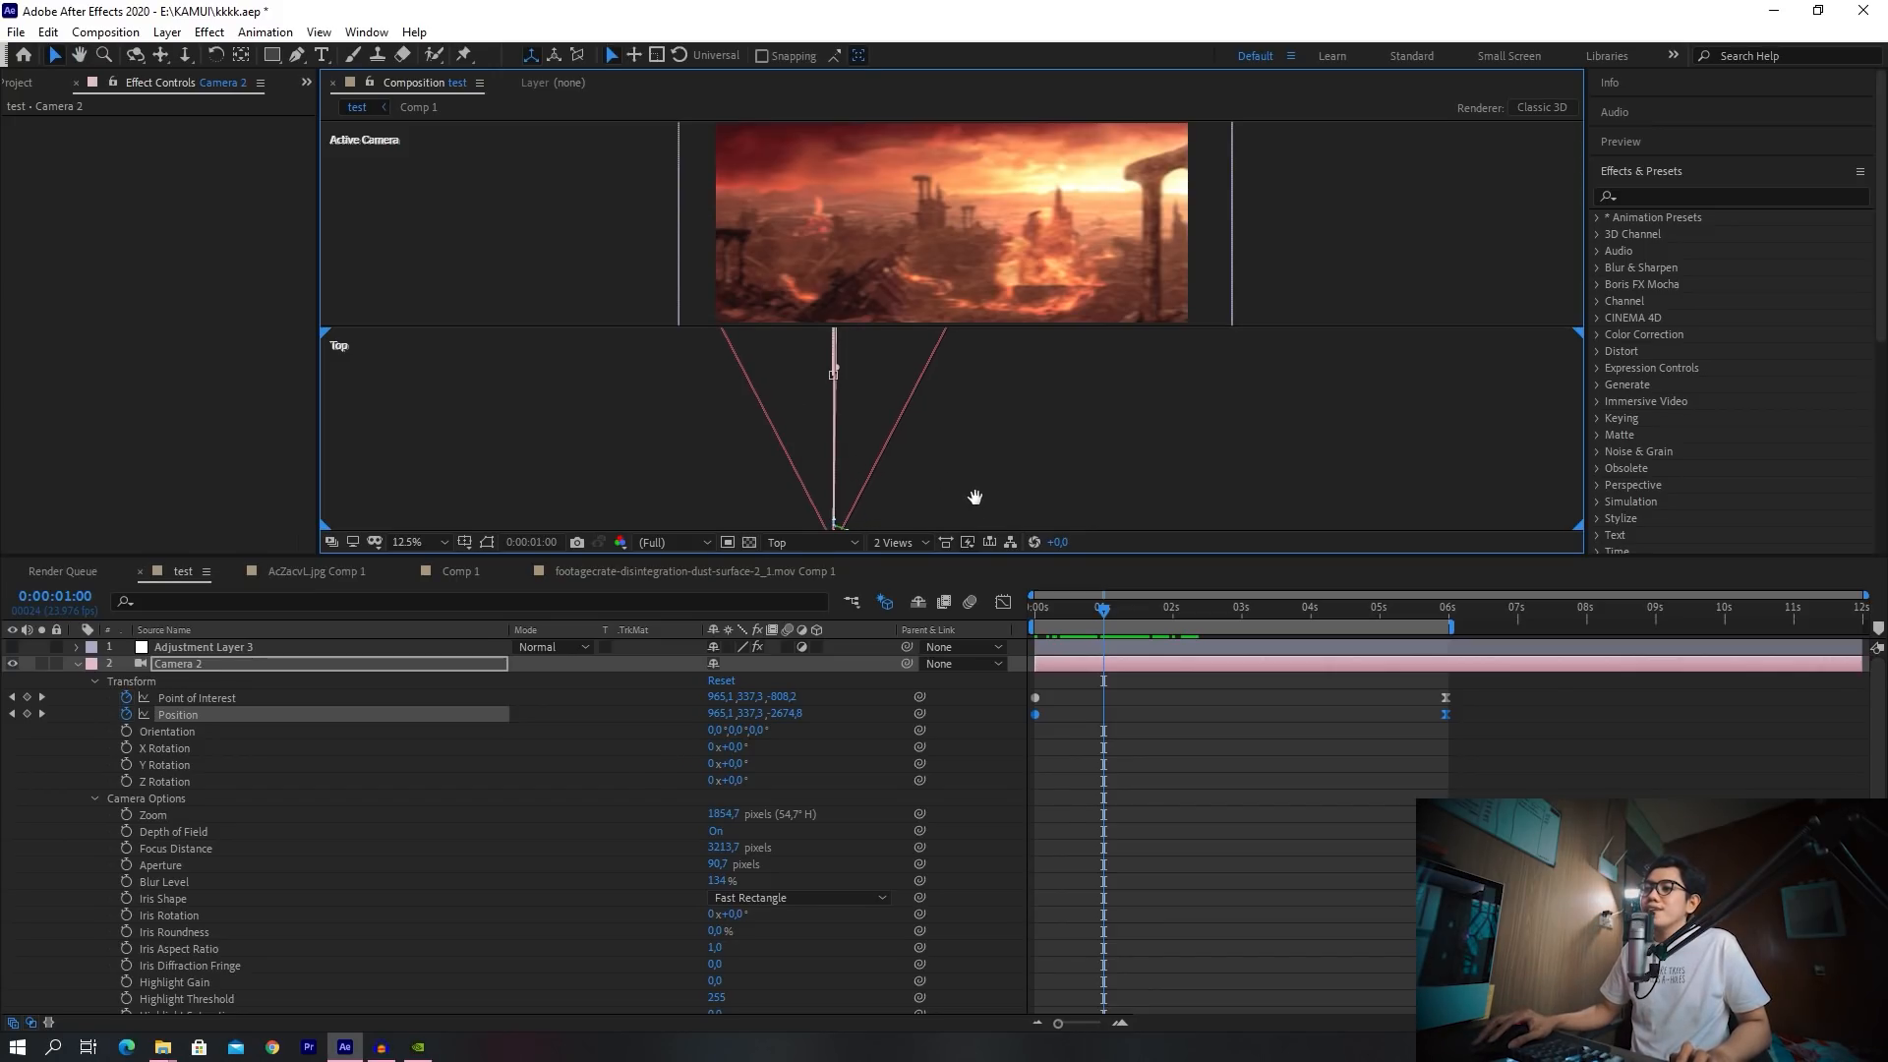
{"action": "left_click_drag", "start_coordinate": [974, 497], "coordinate": [971, 437]}
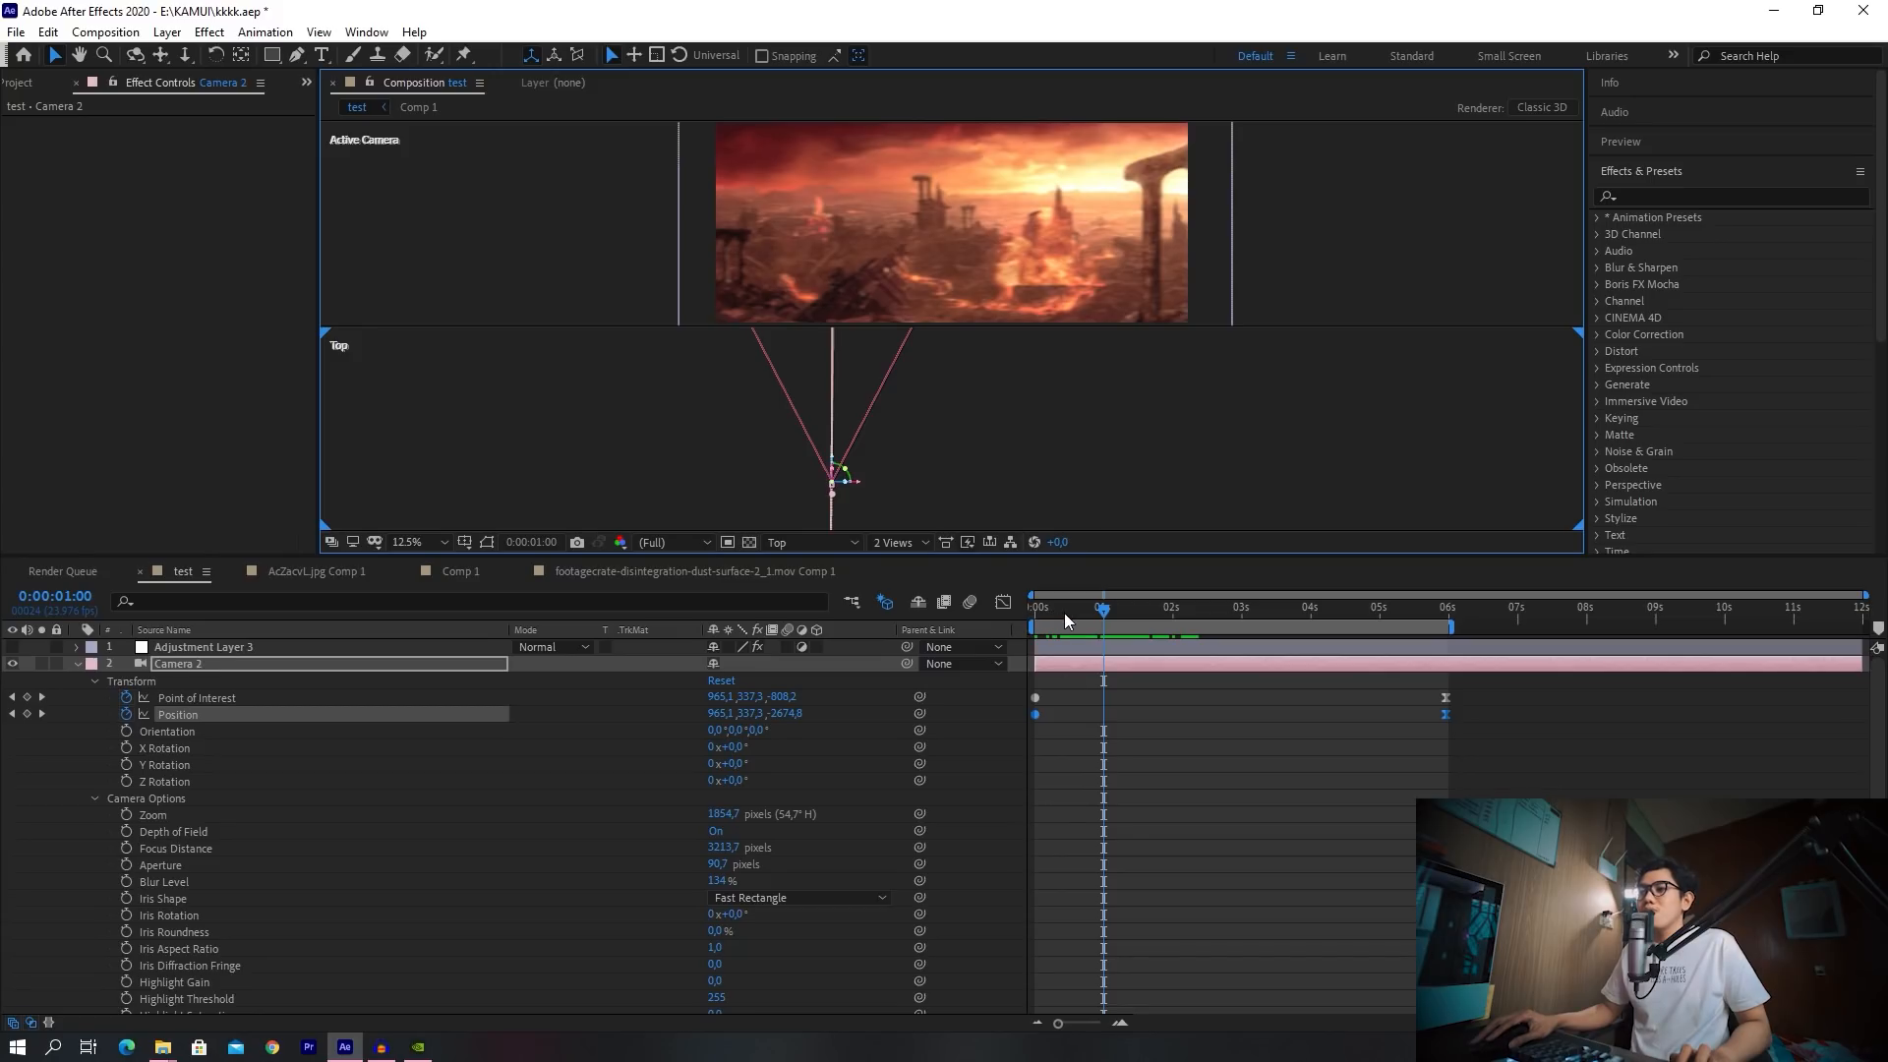
Move the playhead back to 0:00:00:04, collapse Camera 2's properties and select the Camera 2 layer
{"action": "left_click", "coordinate": [1046, 609]}
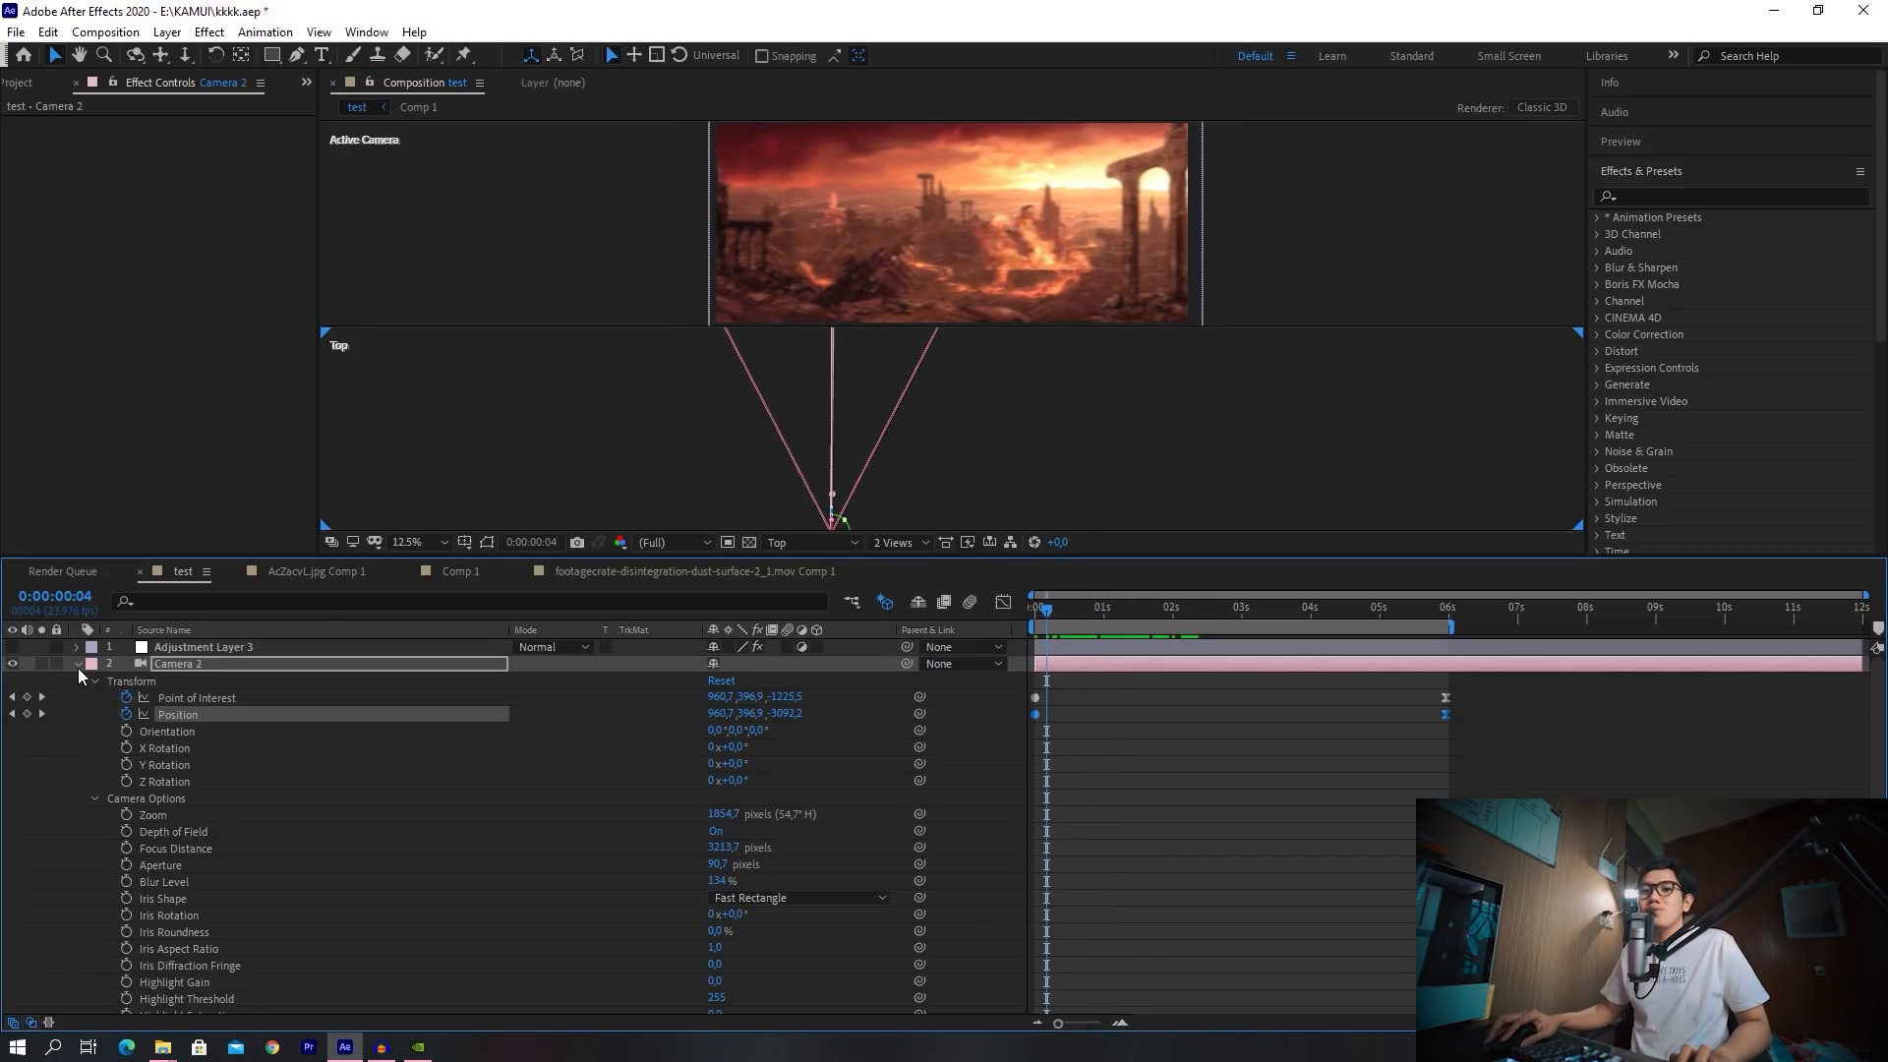
{"action": "left_click", "coordinate": [79, 666]}
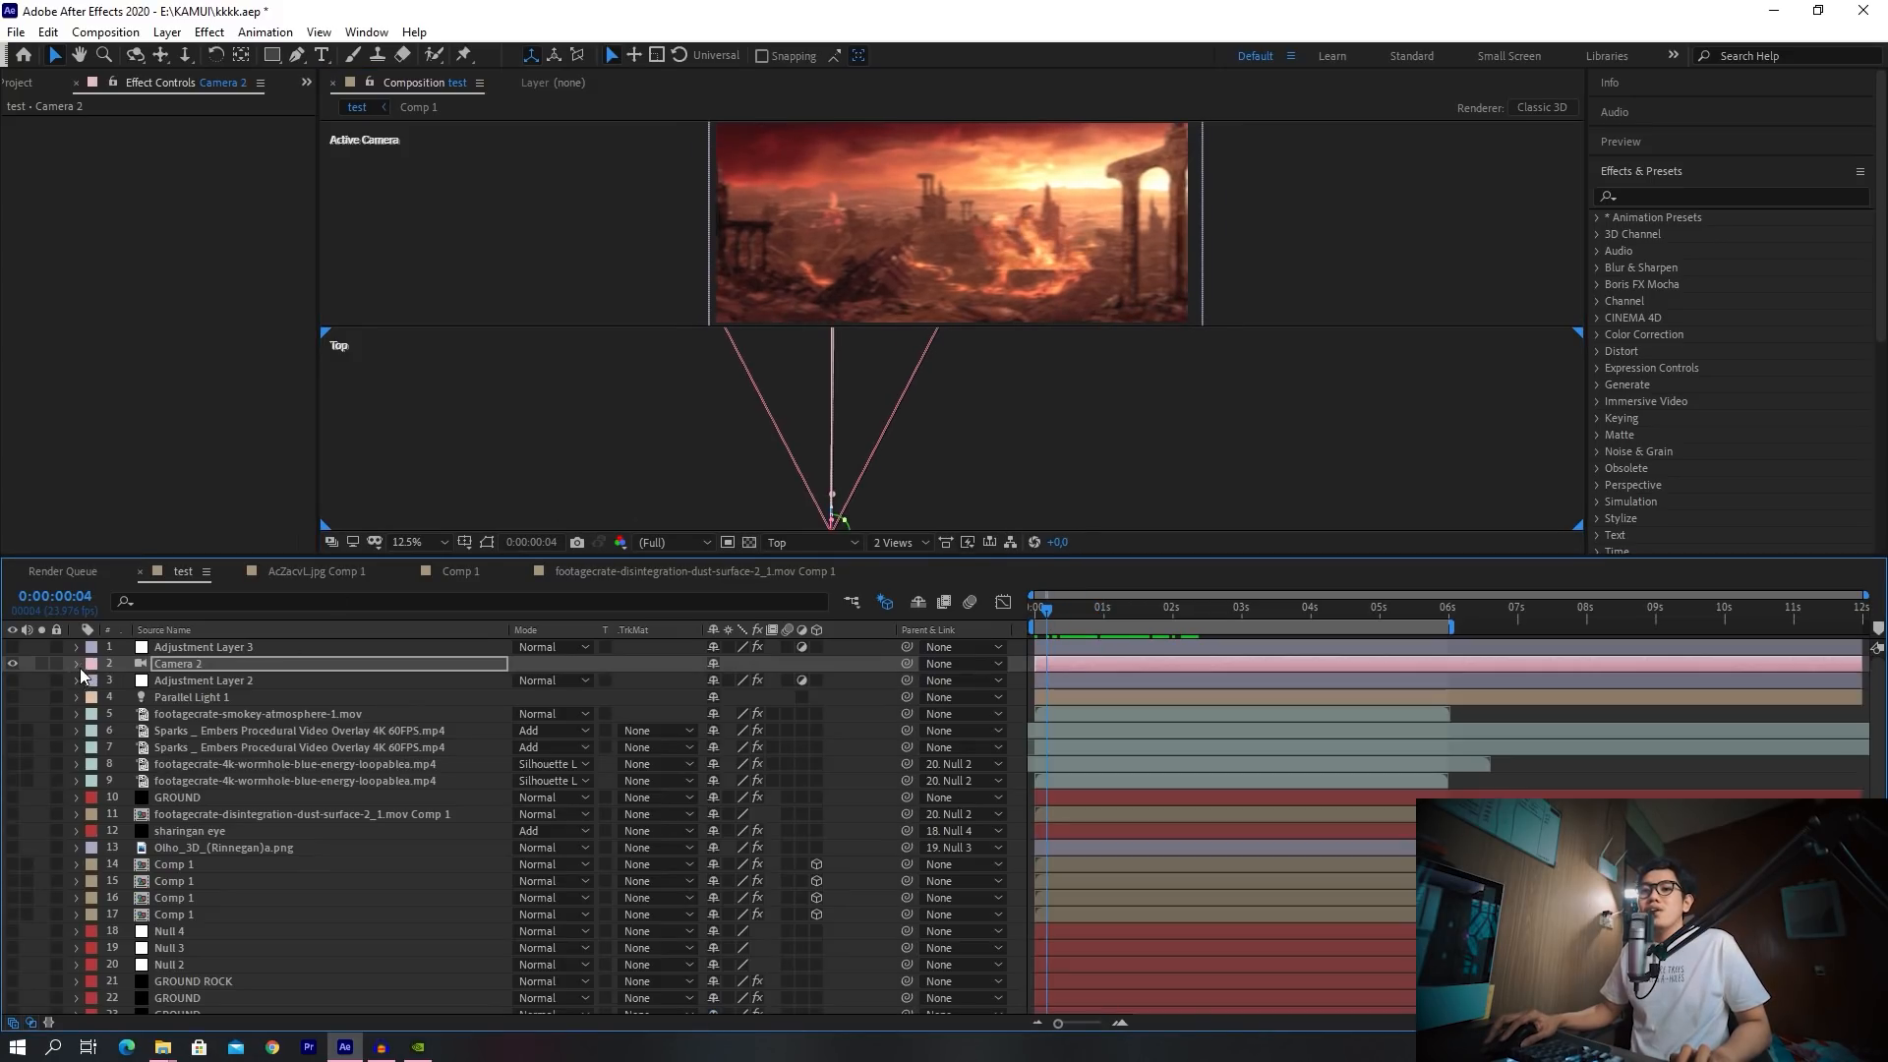
{"action": "left_click", "coordinate": [203, 651]}
{"action": "left_click", "coordinate": [194, 661]}
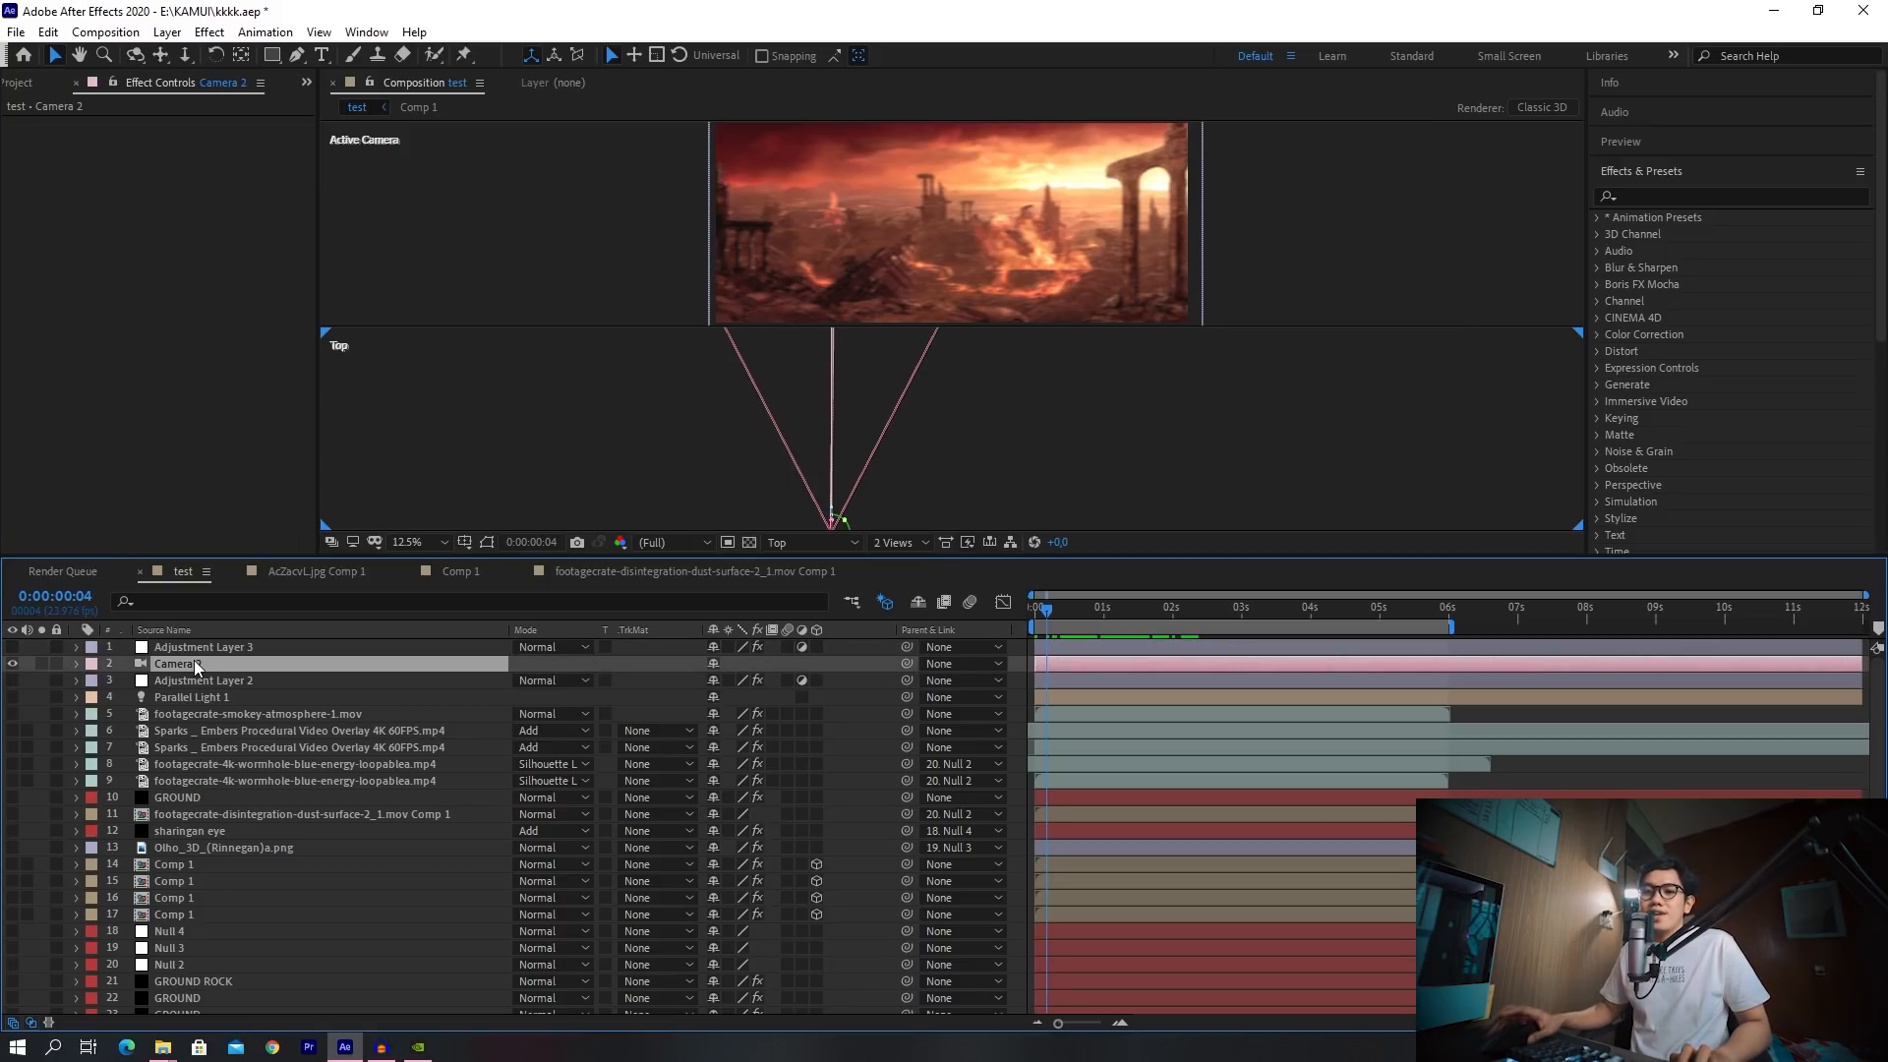
Return the composition to 1 View at 50% magnification and move the playhead to 0:00:00:12
{"action": "scroll", "coordinate": [202, 736], "scroll_direction": "down", "scroll_amount": 2}
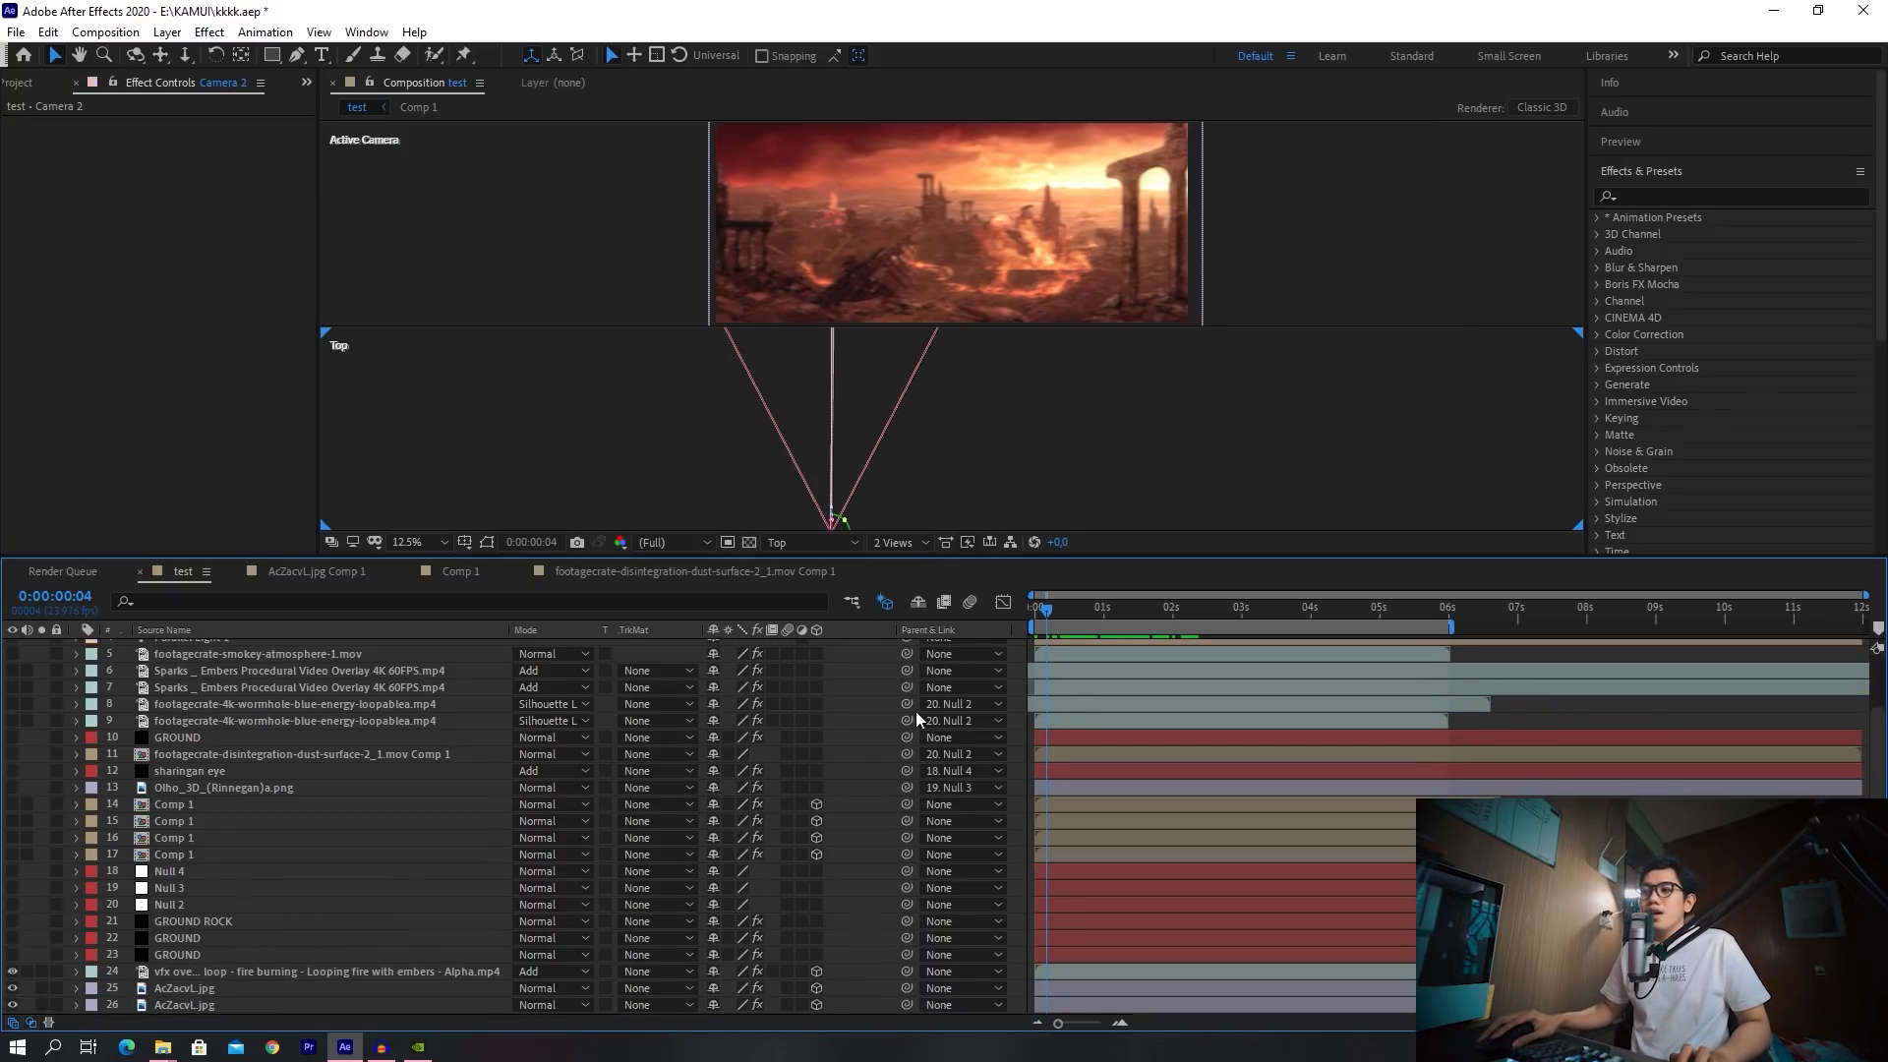
{"action": "left_click", "coordinate": [918, 549]}
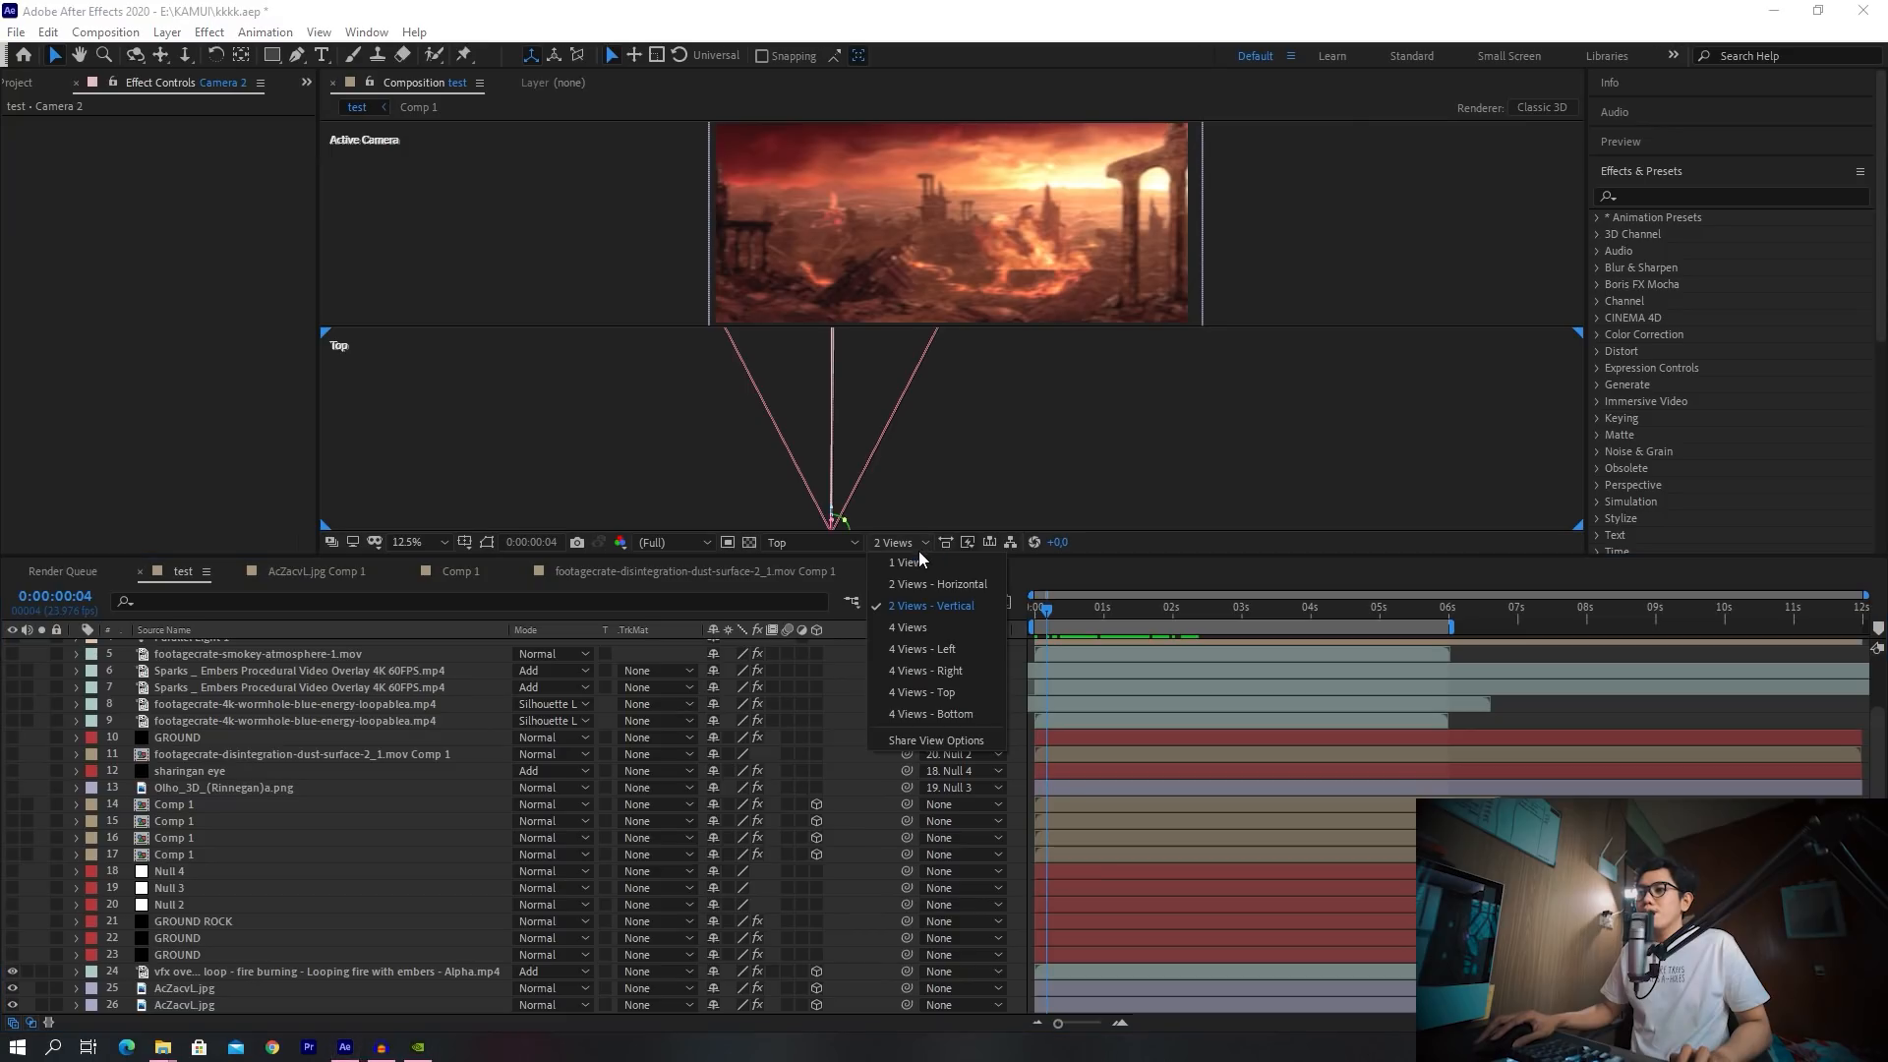
{"action": "left_click", "coordinate": [908, 568]}
{"action": "left_click", "coordinate": [416, 545]}
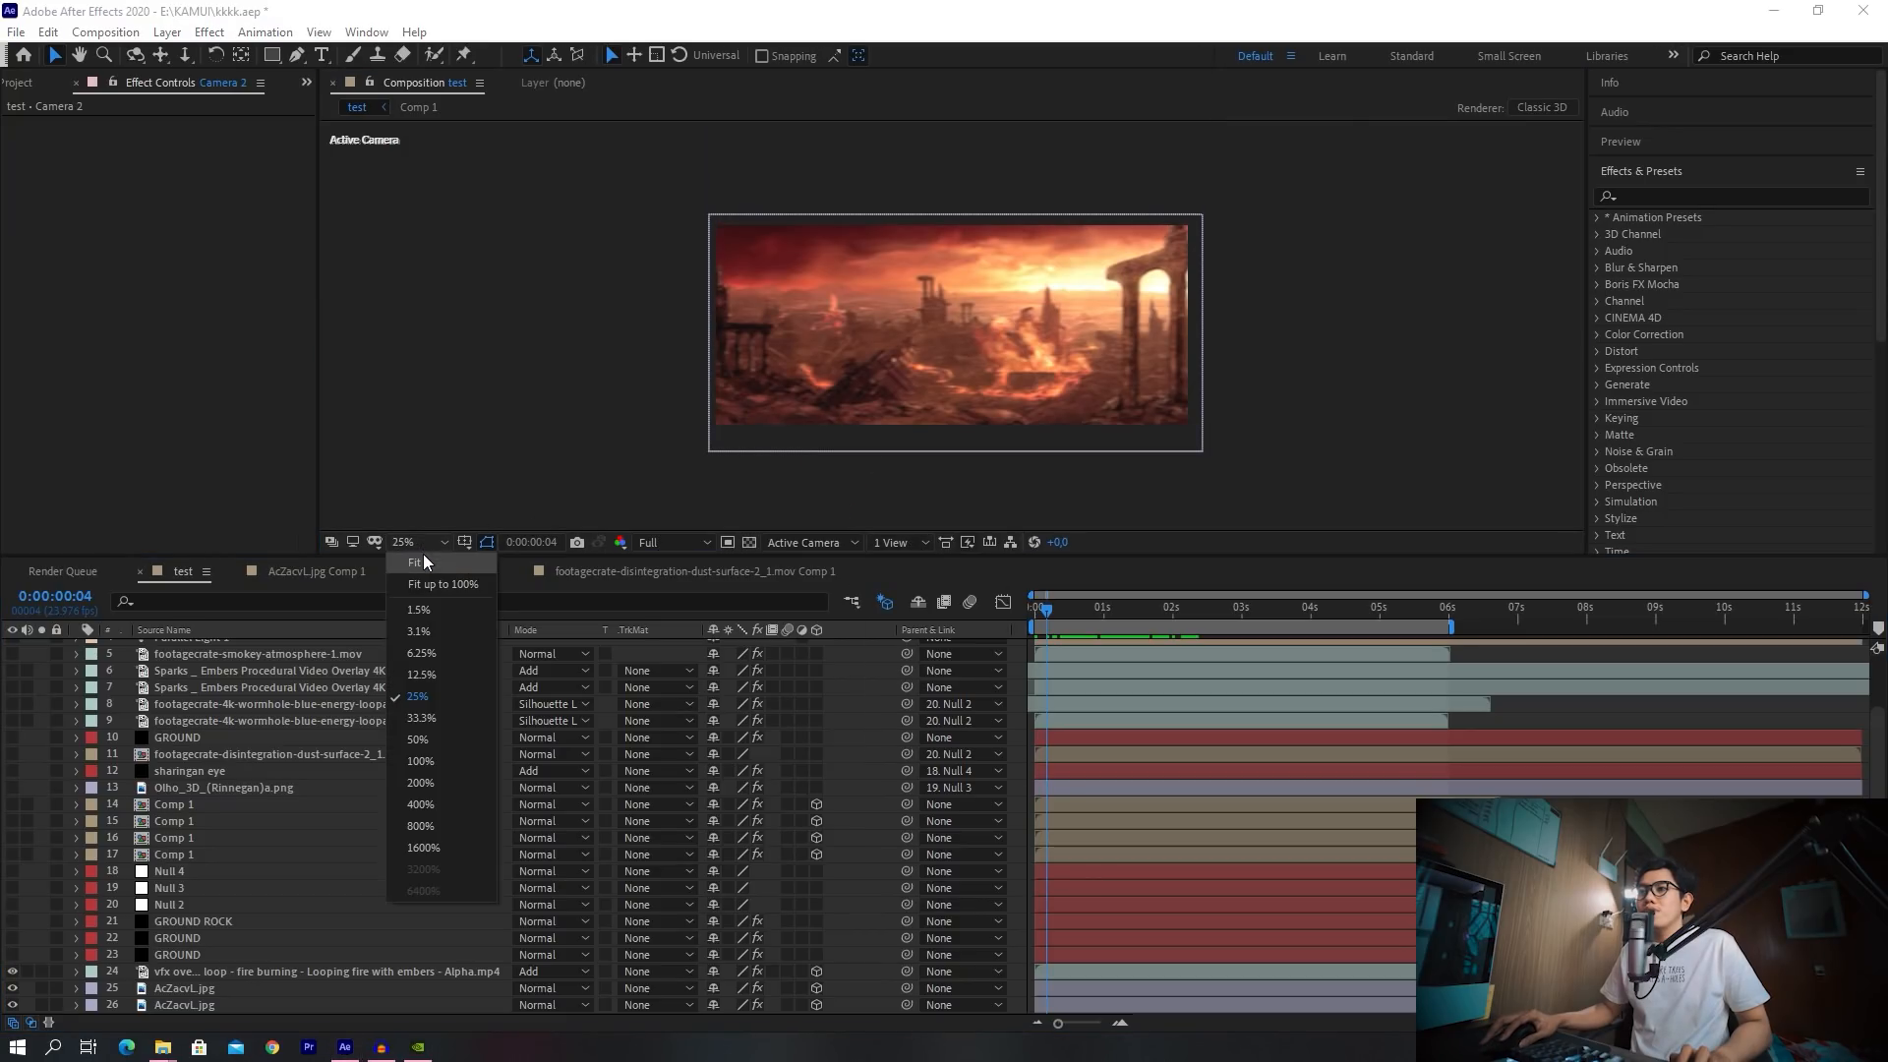
{"action": "left_click", "coordinate": [418, 747]}
{"action": "mouse_move", "coordinate": [1060, 622]}
{"action": "left_mouse_down"}
{"action": "mouse_move", "coordinate": [1087, 627]}
{"action": "mouse_move", "coordinate": [1028, 638]}
{"action": "mouse_move", "coordinate": [1069, 615]}
{"action": "left_mouse_up"}
Select the looping fire overlay layer and make the GROUND ROCK layer and the three GROUND layers visible
{"action": "left_click", "coordinate": [204, 971]}
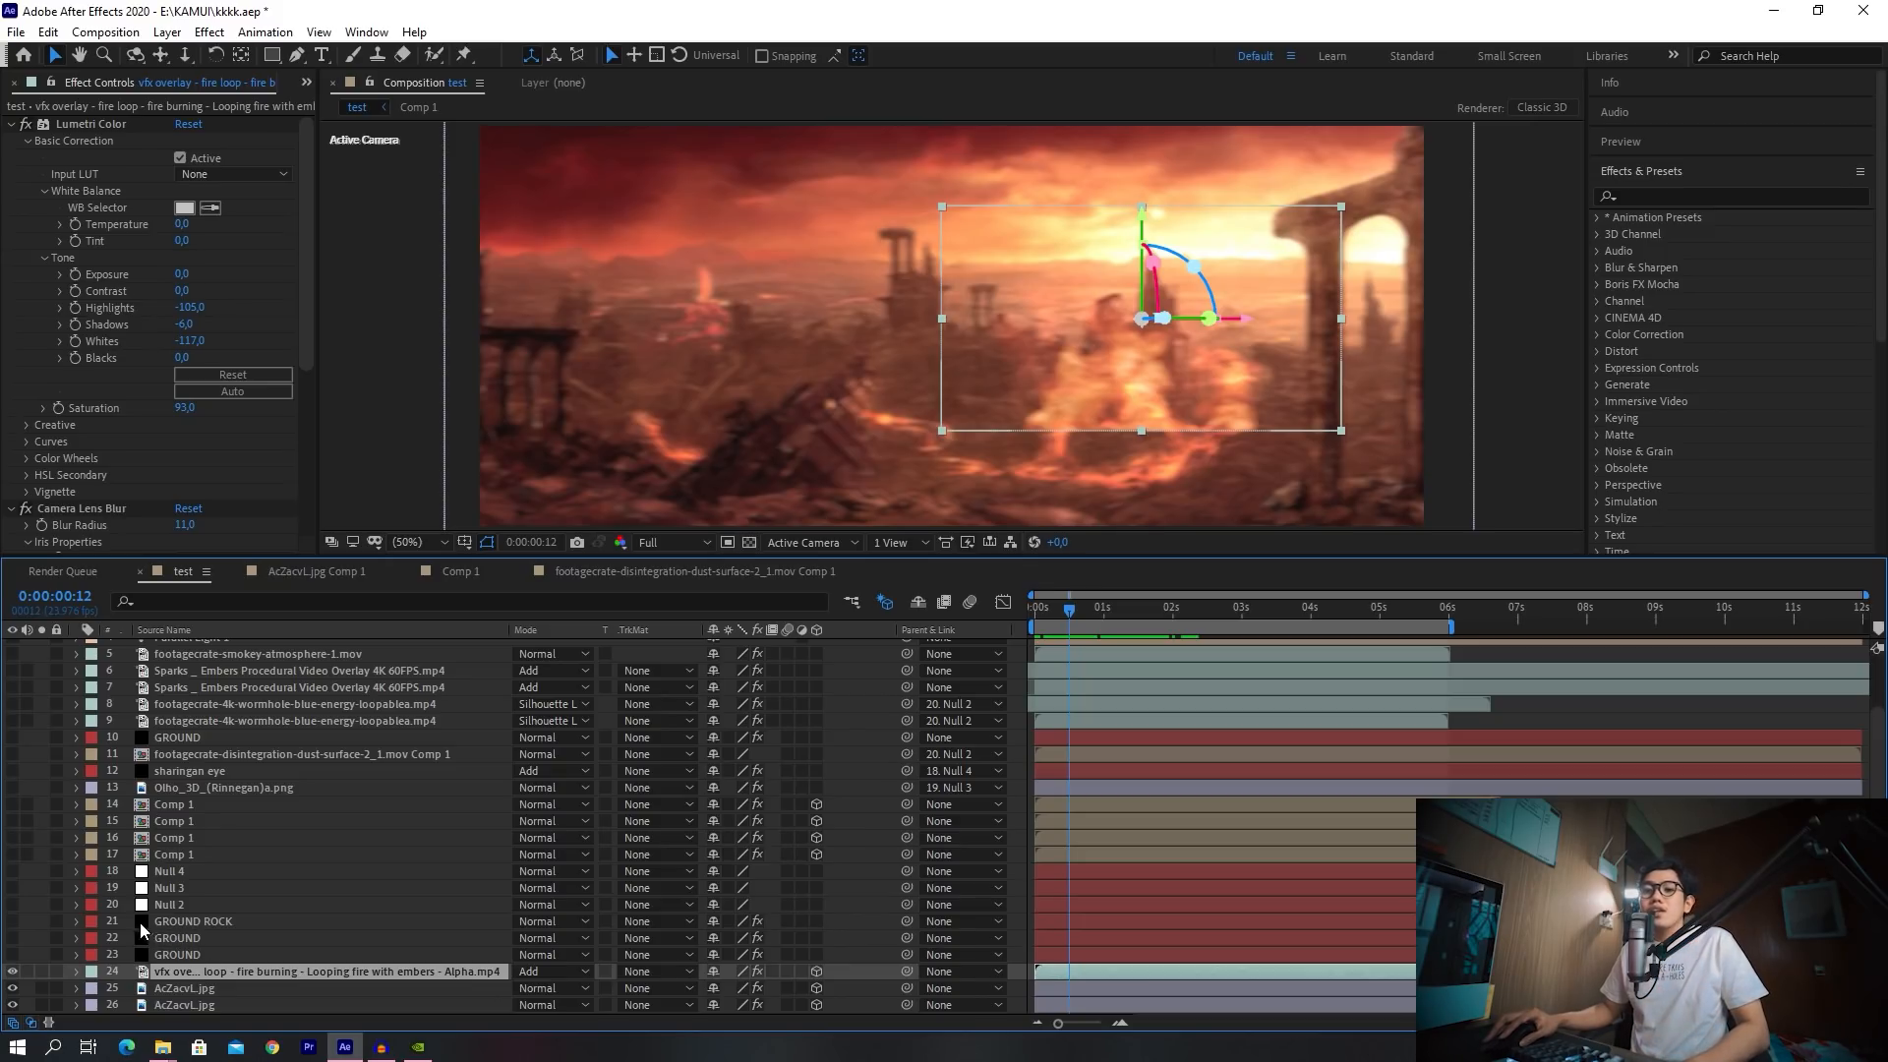
{"action": "left_click", "coordinate": [12, 948]}
{"action": "left_click", "coordinate": [12, 940]}
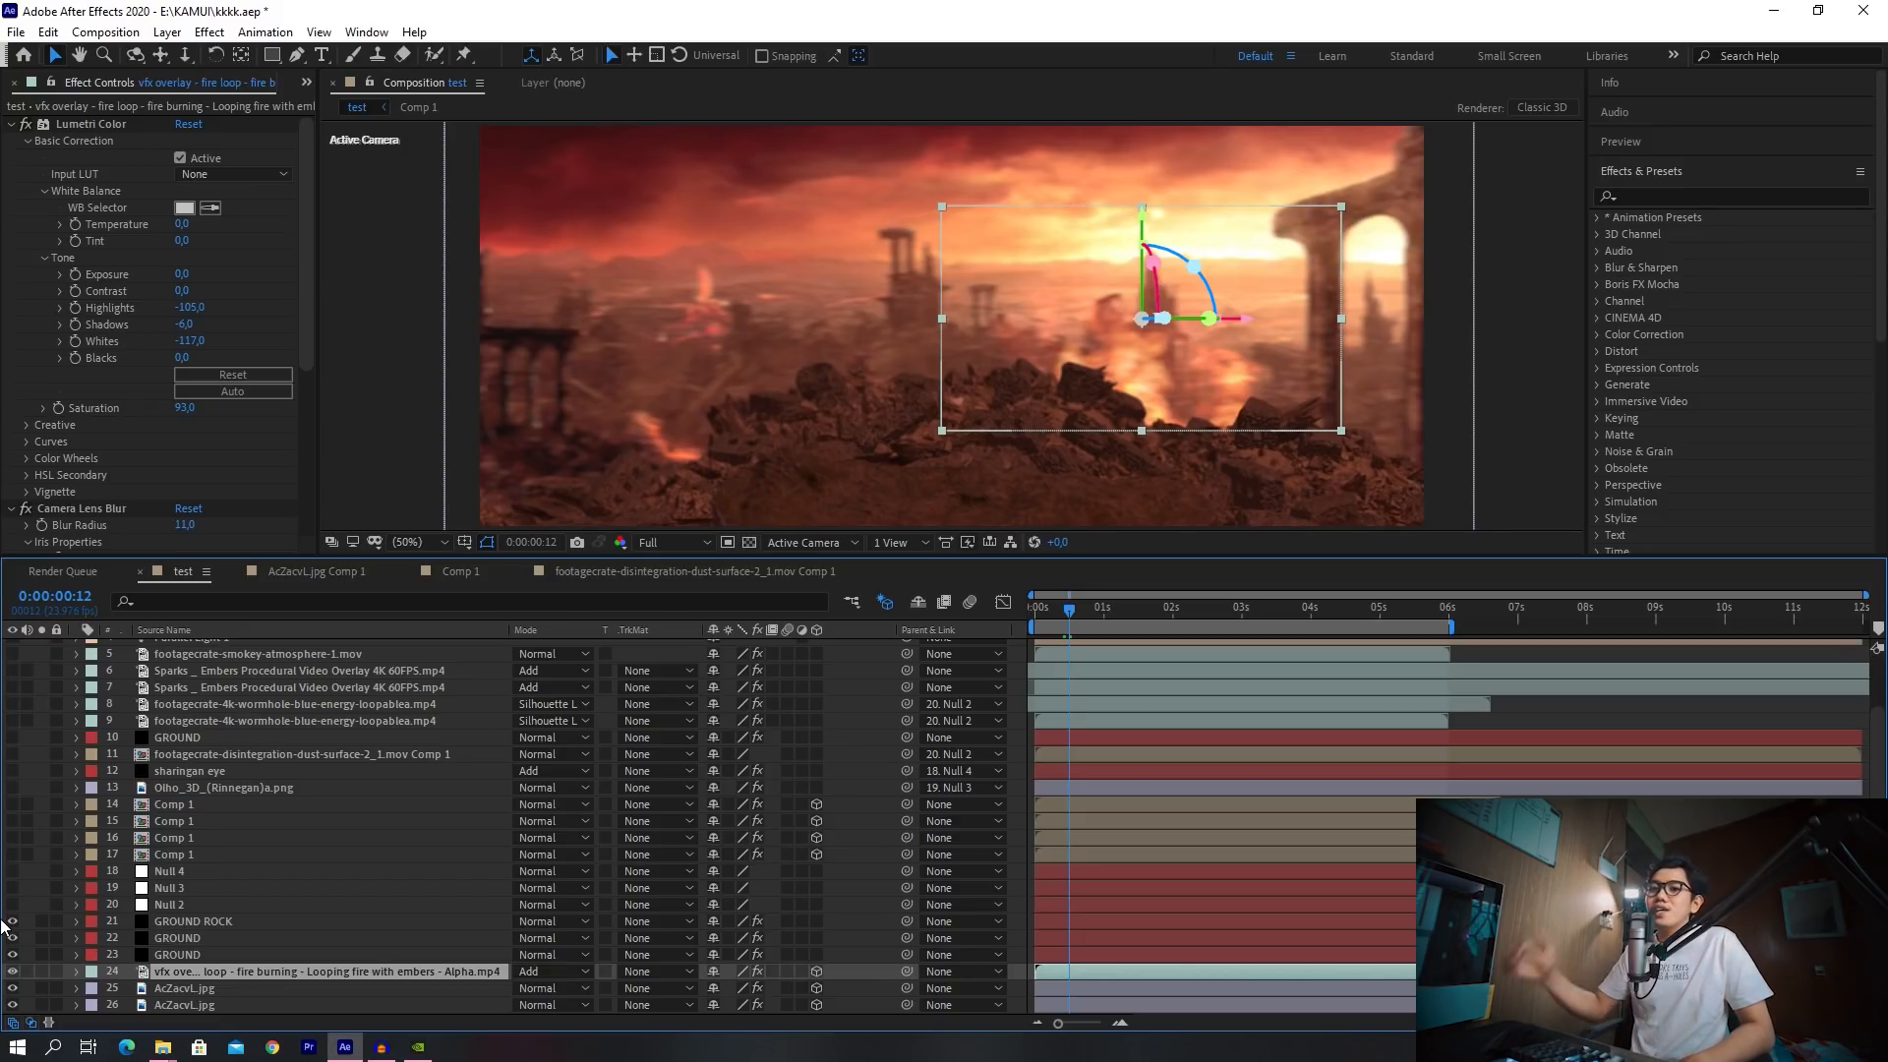
{"action": "left_click", "coordinate": [12, 738]}
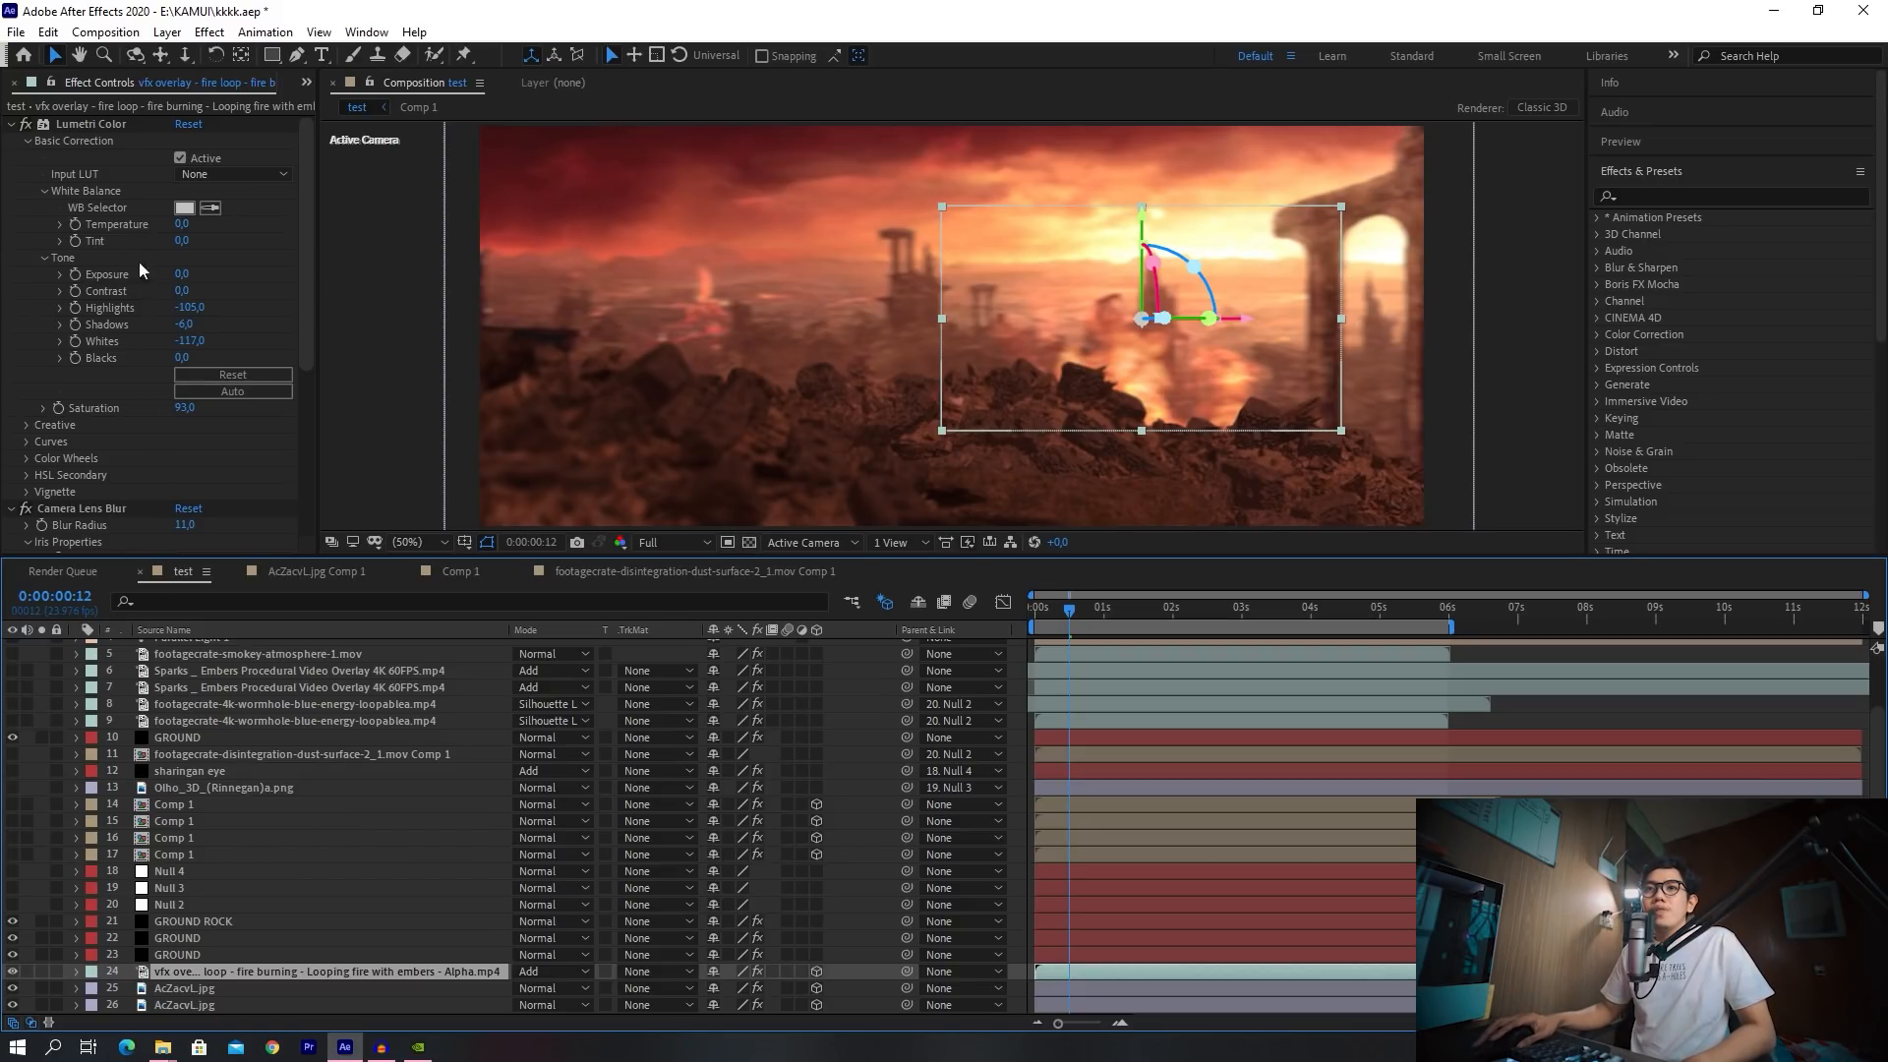
Open the Element Scene Setup of the middle GROUND layer, layer 22
{"action": "left_click", "coordinate": [183, 955]}
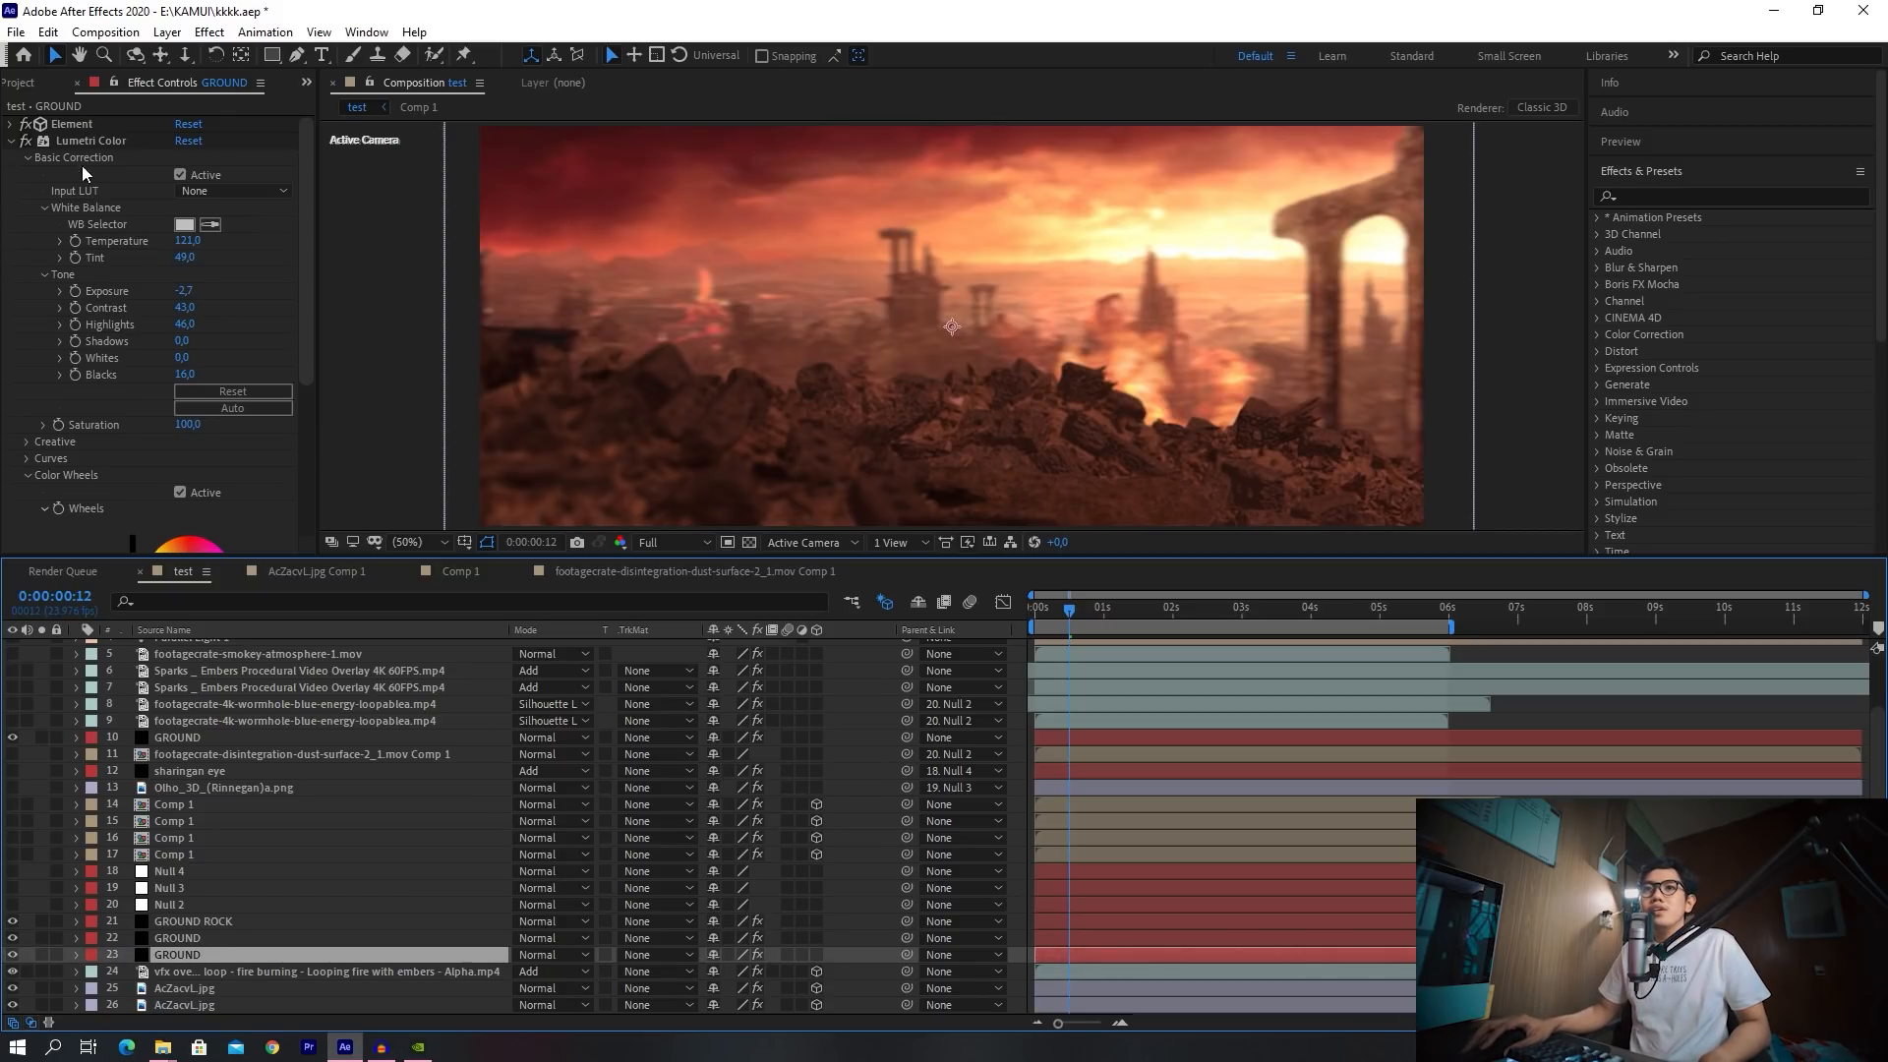
{"action": "left_click", "coordinate": [193, 941]}
{"action": "left_click", "coordinate": [10, 124]}
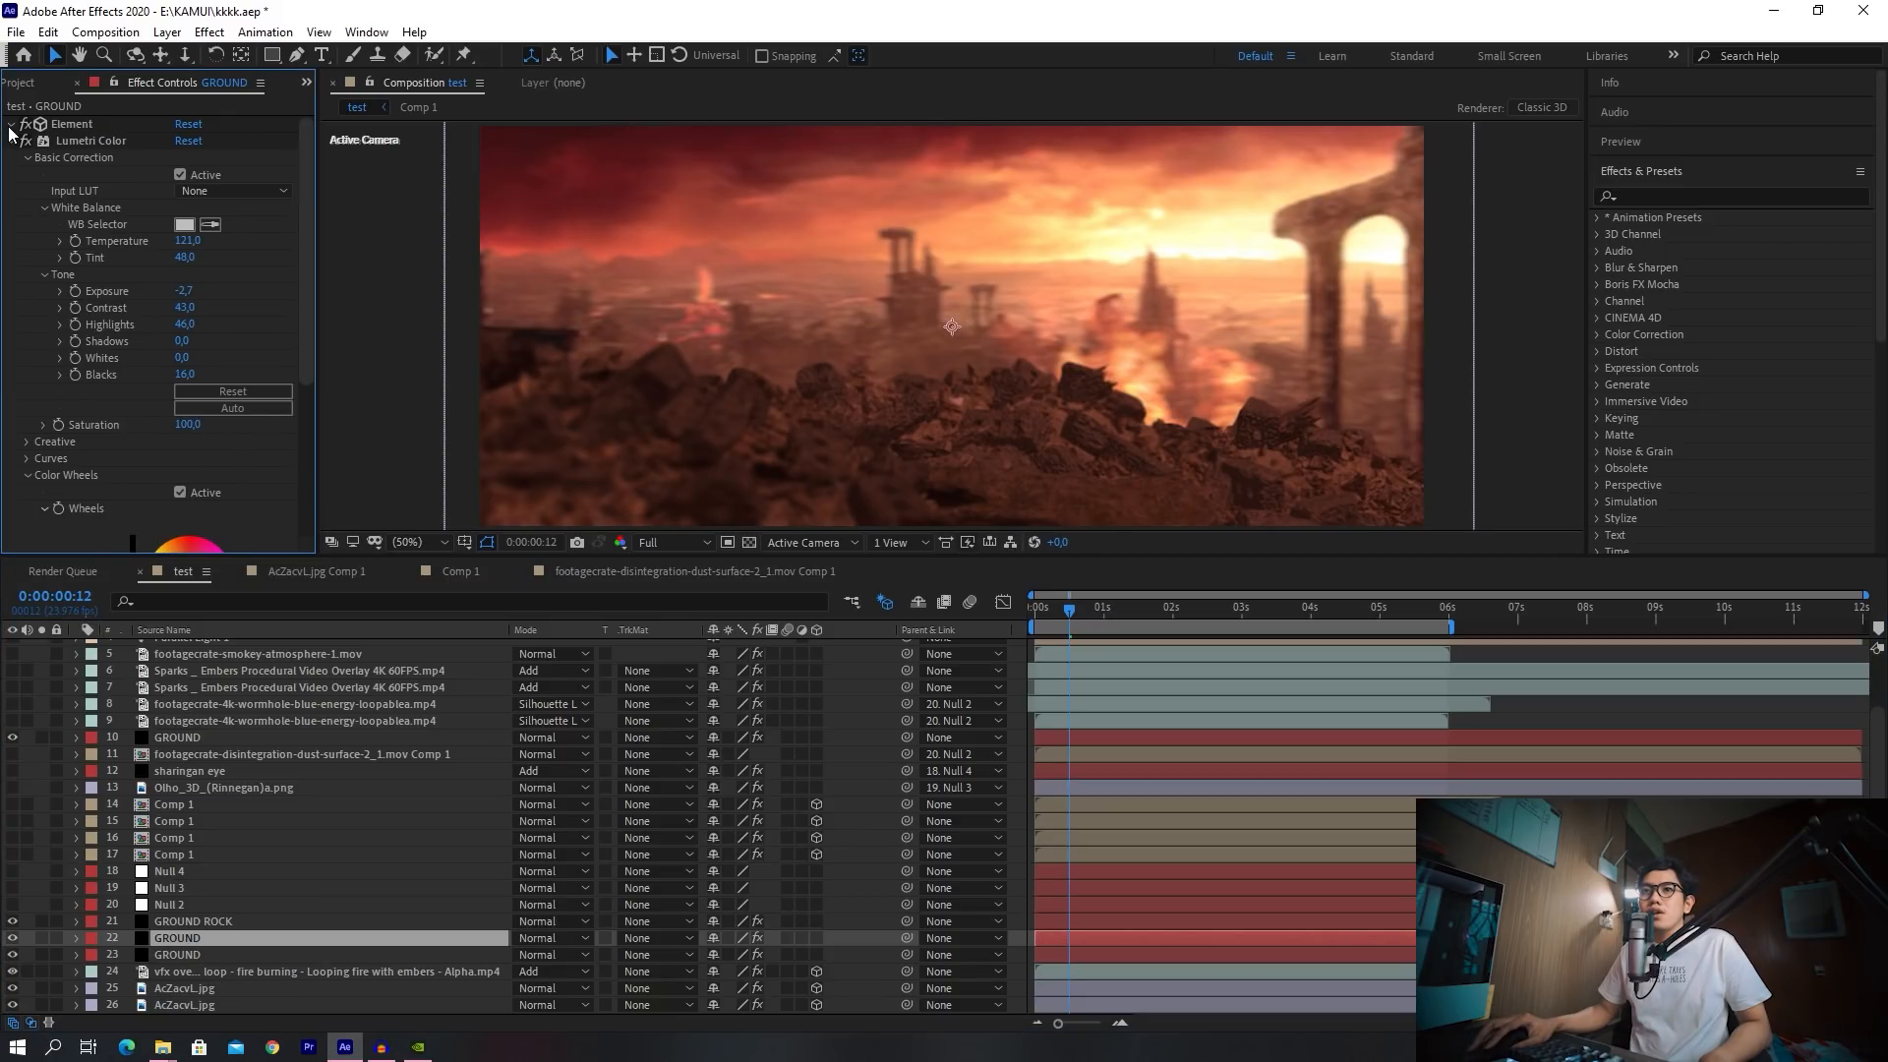
{"action": "left_click", "coordinate": [72, 124]}
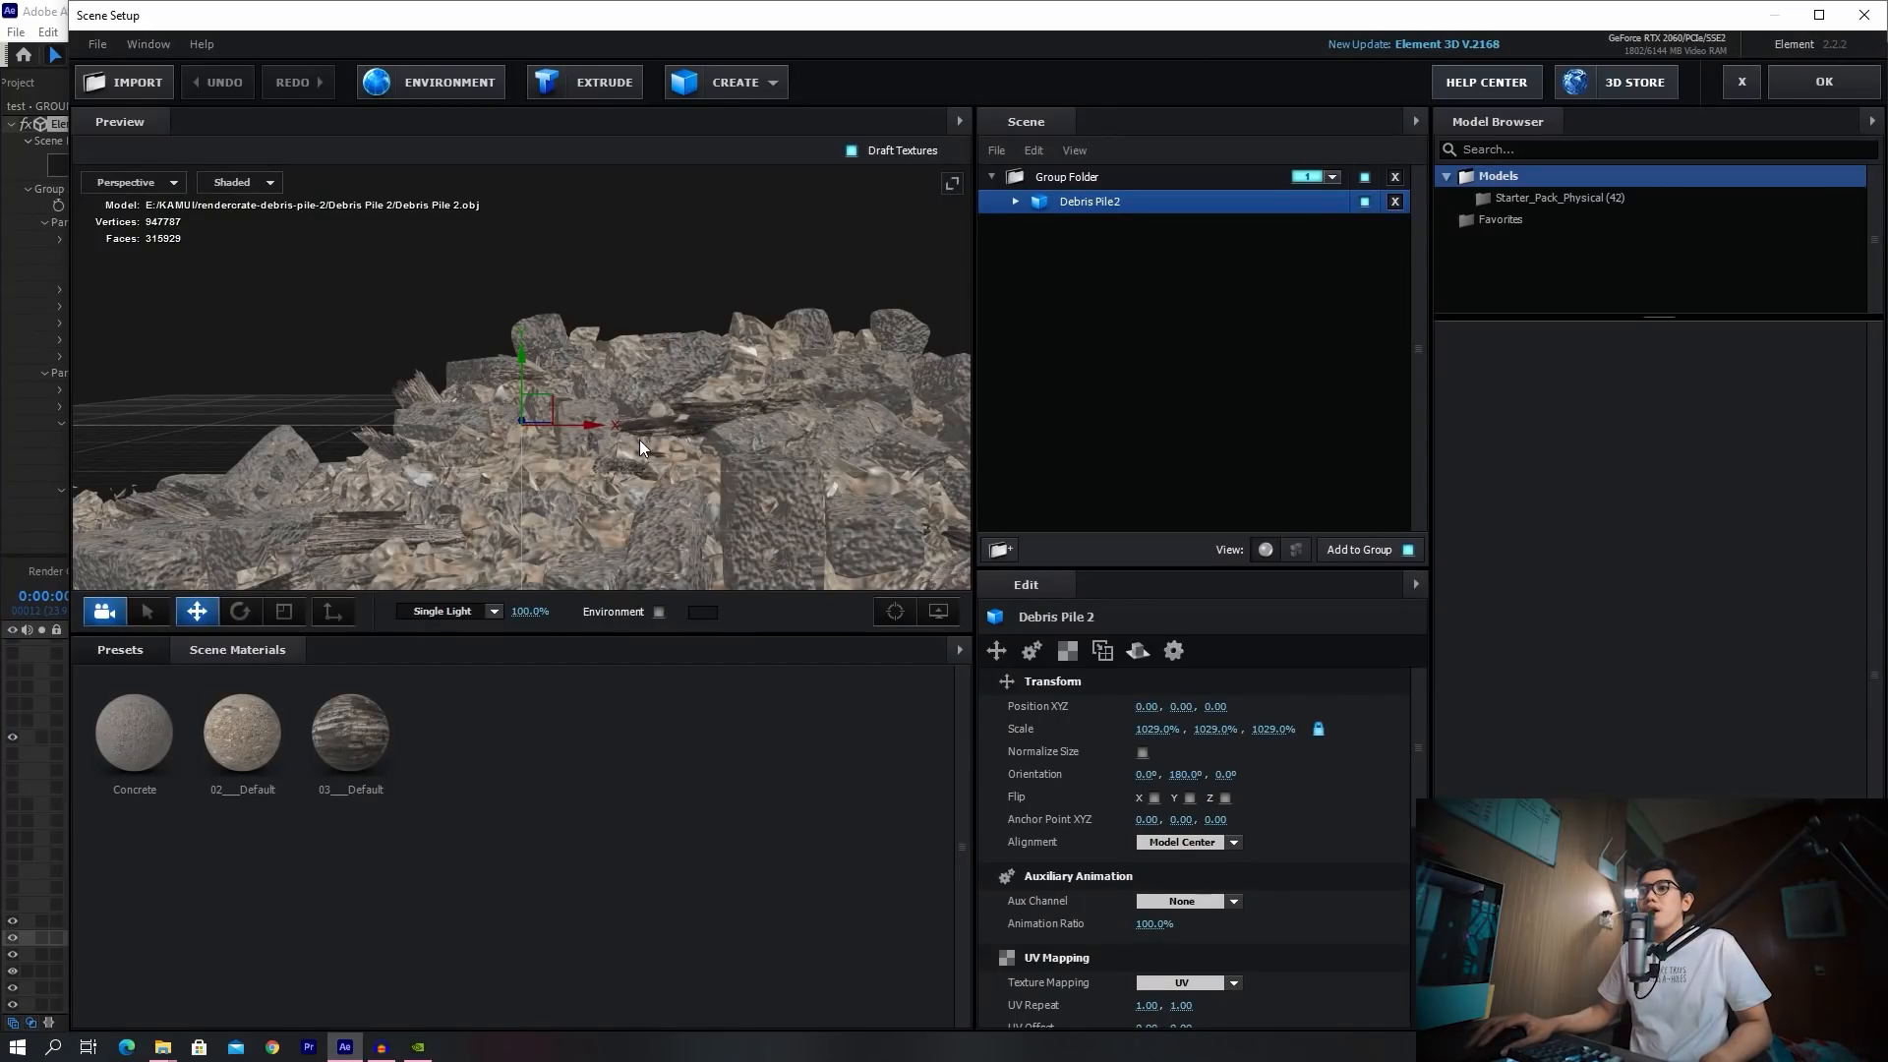
Examine the Debris Pile 2 model from several sides and close Scene Setup
{"action": "scroll", "coordinate": [587, 423], "scroll_direction": "down", "scroll_amount": 5}
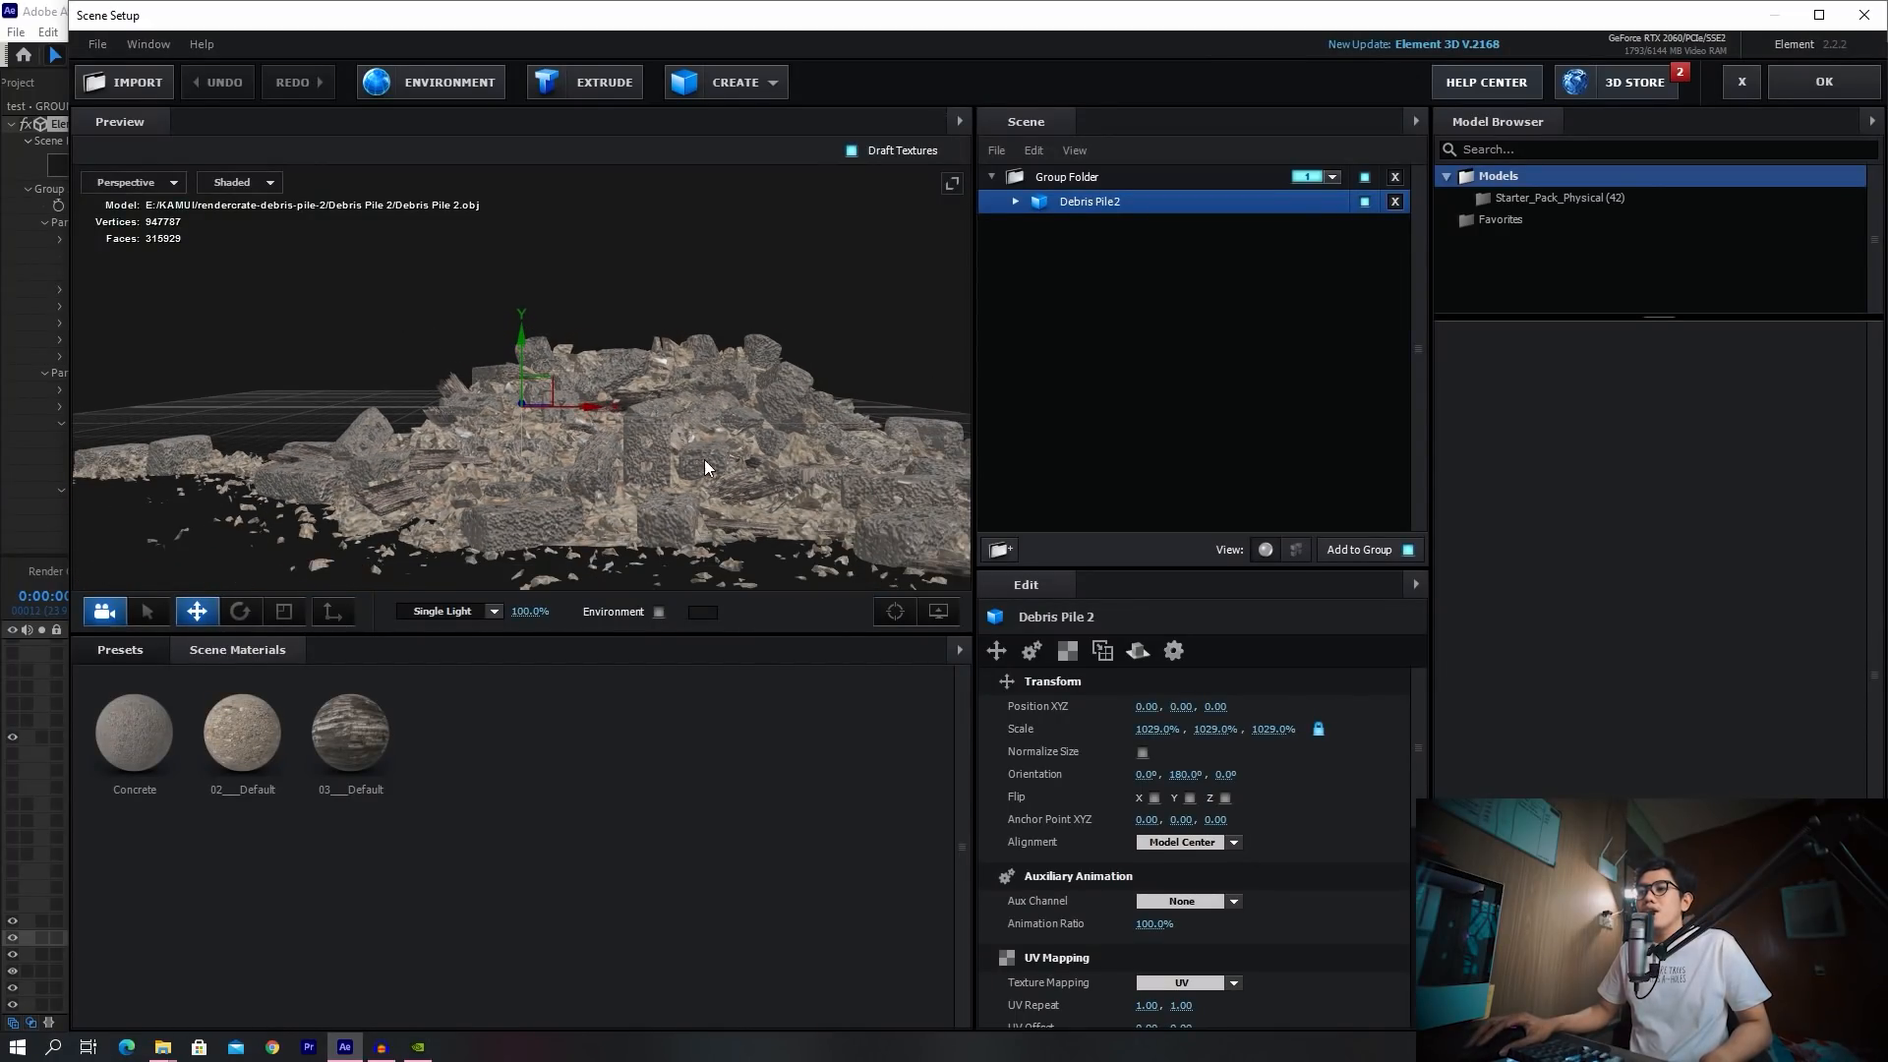
{"action": "left_click_drag", "start_coordinate": [830, 350], "coordinate": [415, 334]}
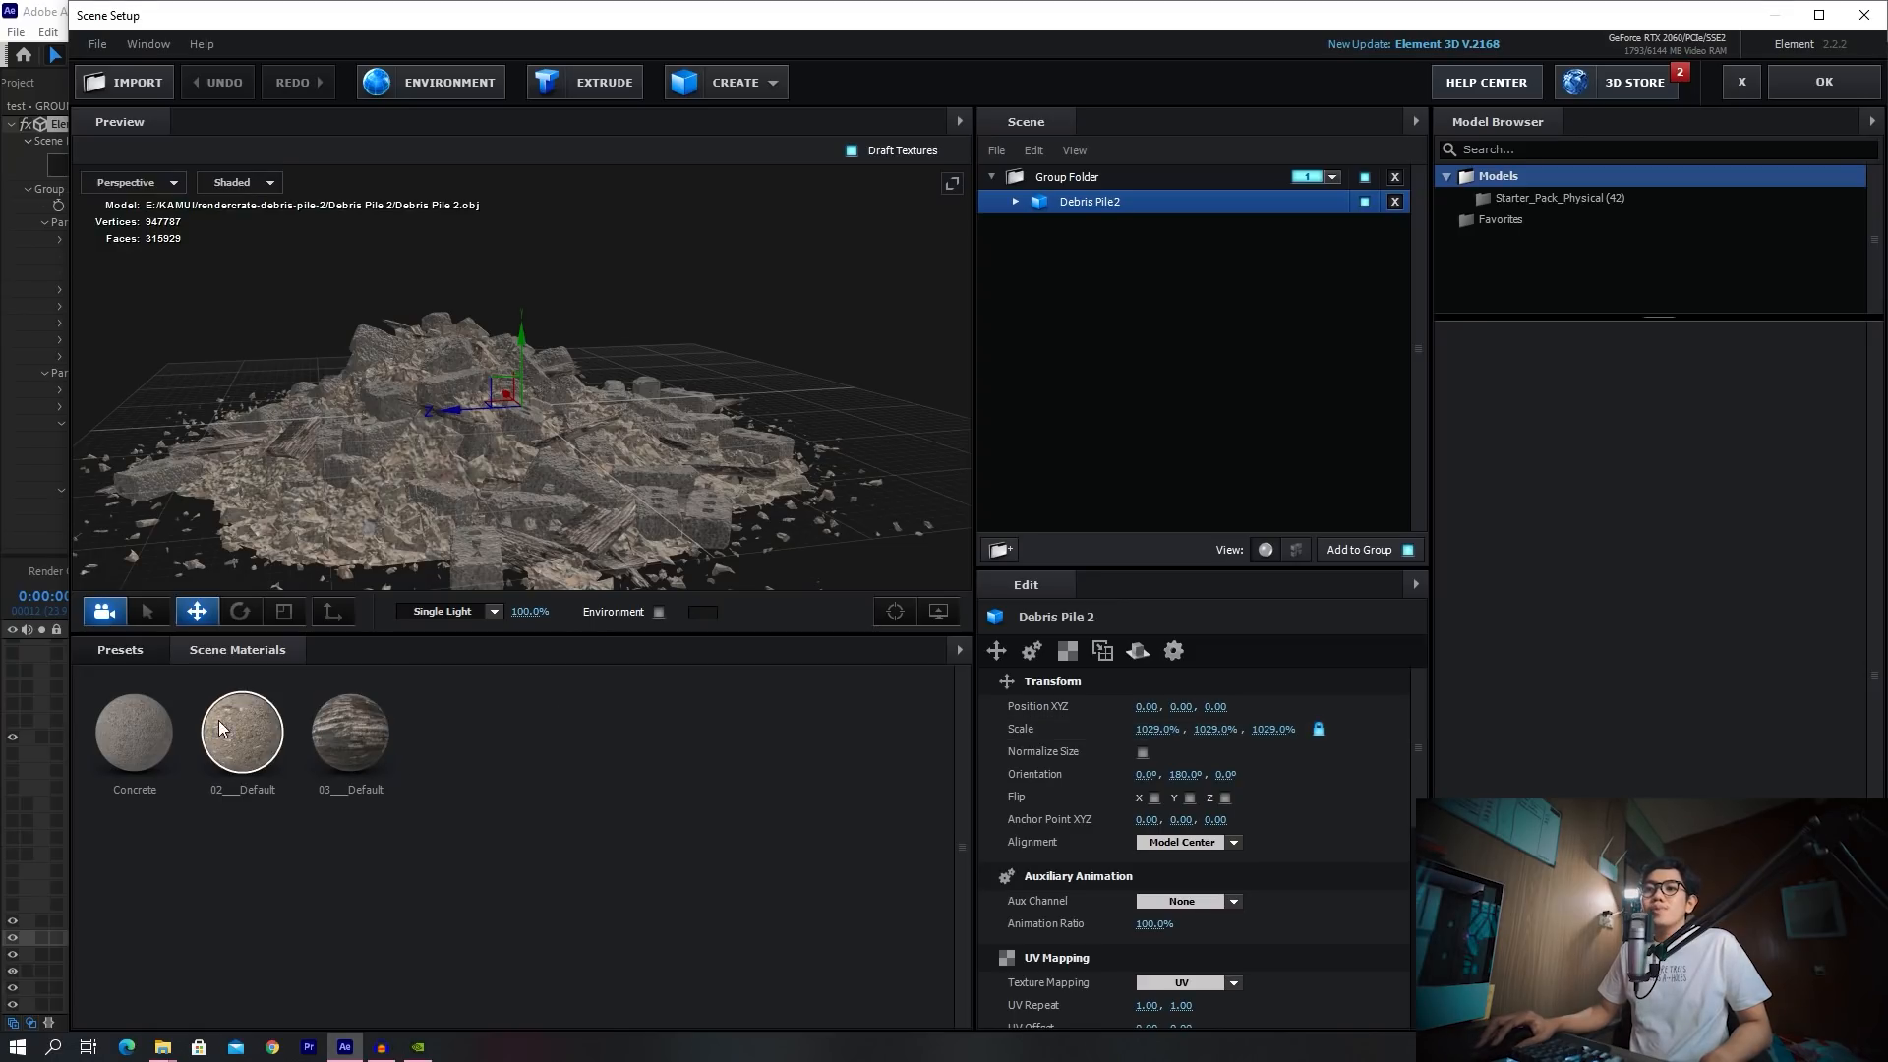
{"action": "left_click_drag", "start_coordinate": [811, 382], "coordinate": [438, 367]}
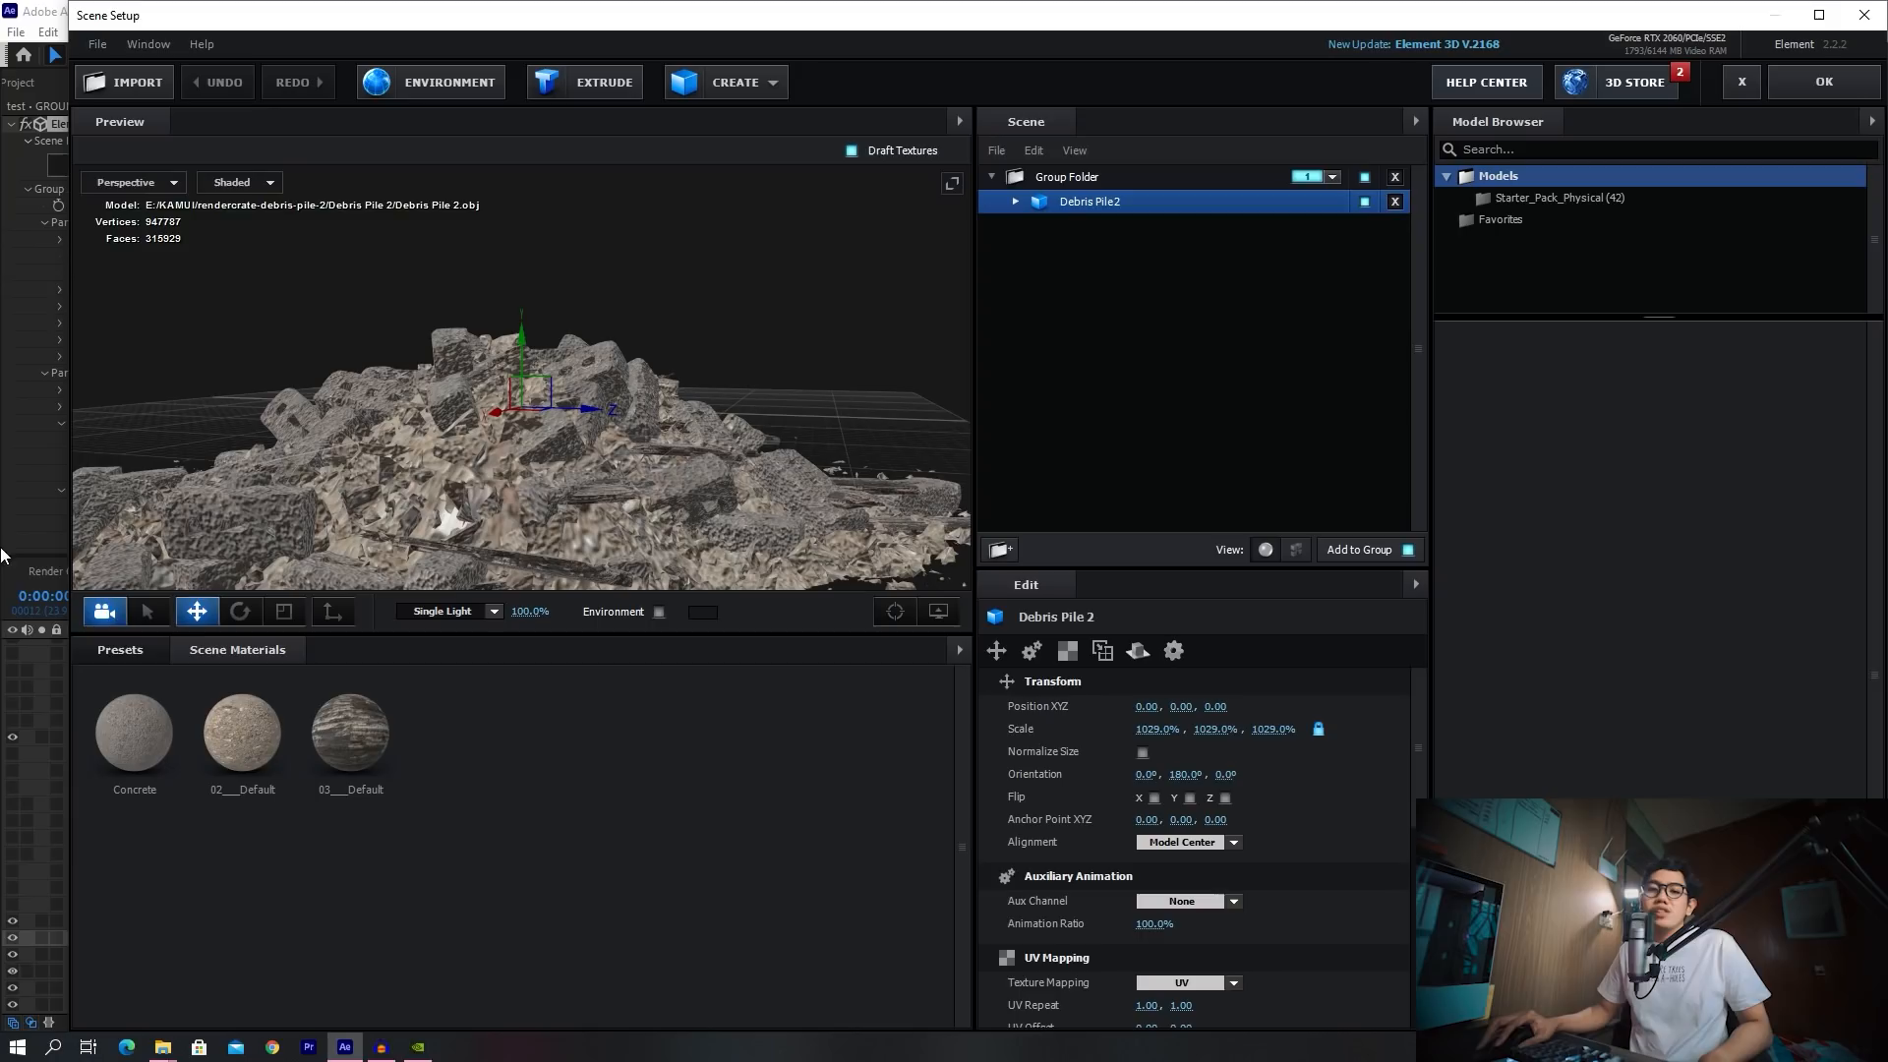
{"action": "left_click_drag", "start_coordinate": [800, 345], "coordinate": [918, 392]}
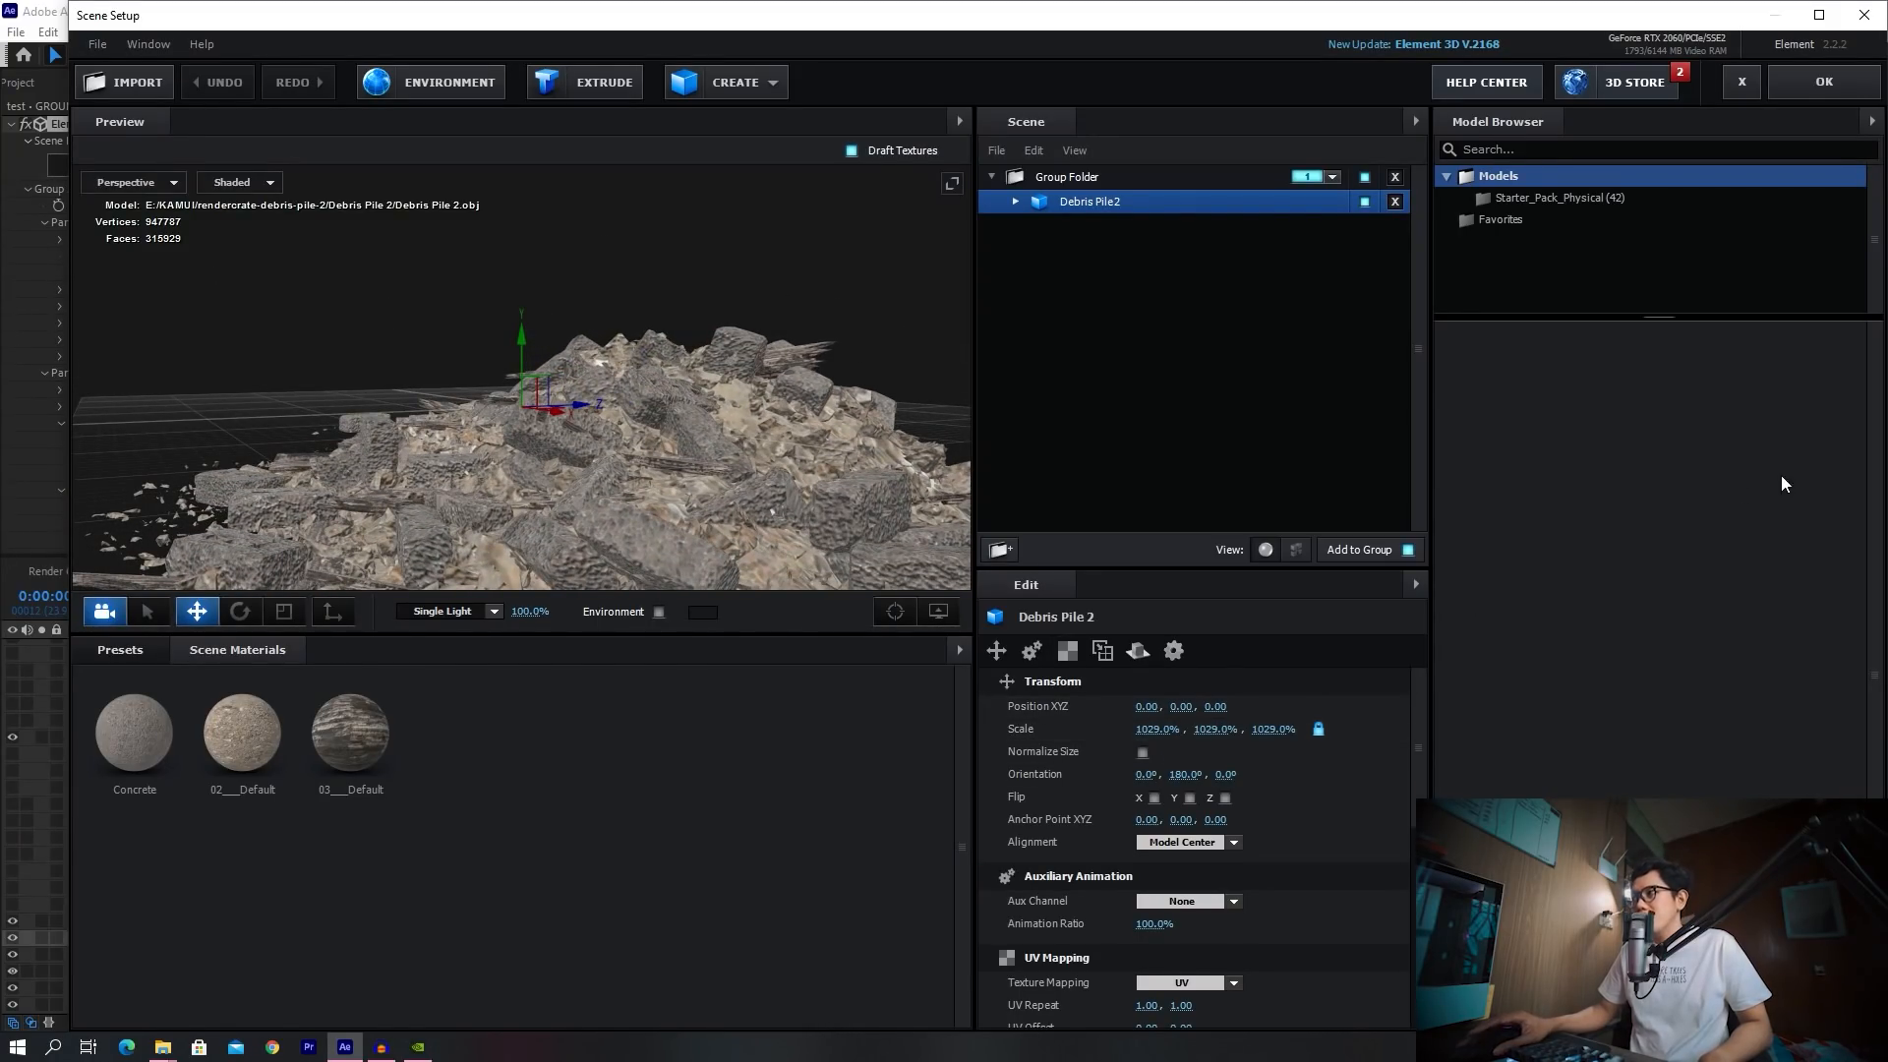
{"action": "left_click", "coordinate": [1825, 95]}
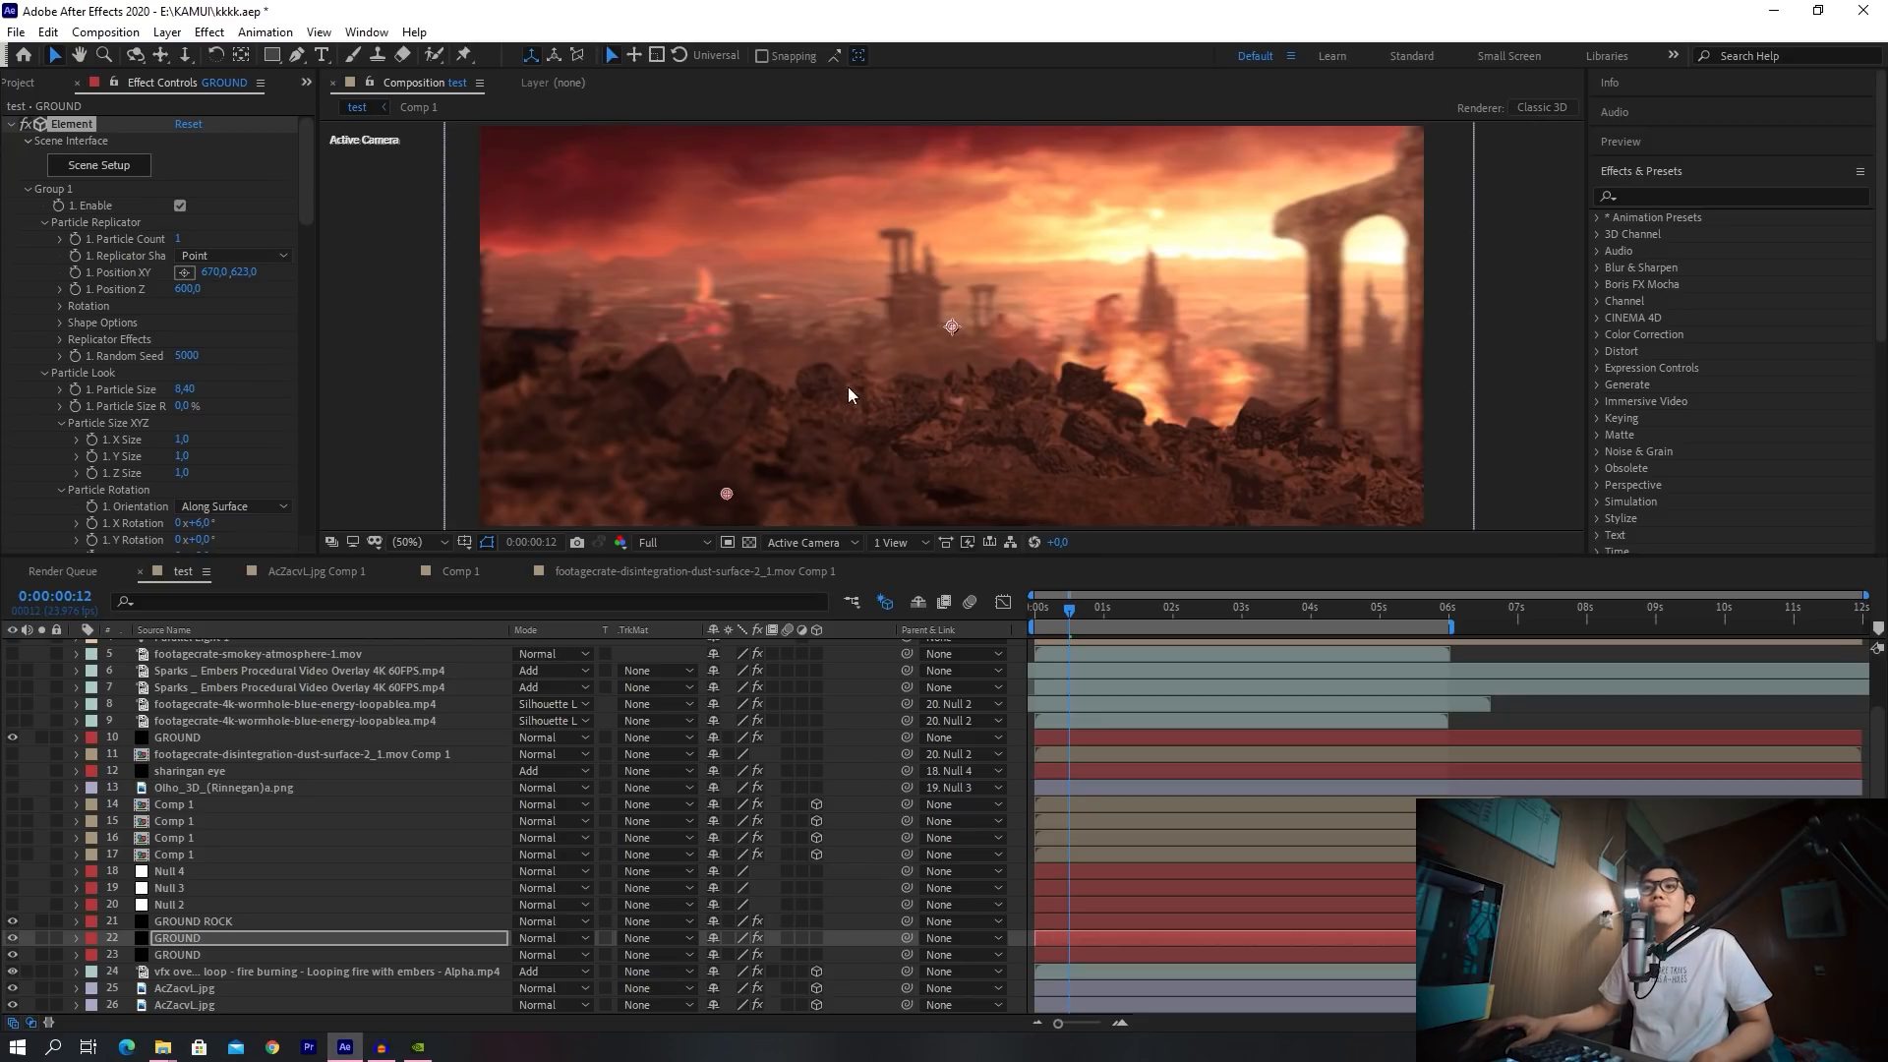
Collapse the Element settings and compare the GROUND layer with its Lumetri Color effect off and on
{"action": "left_click", "coordinate": [11, 125]}
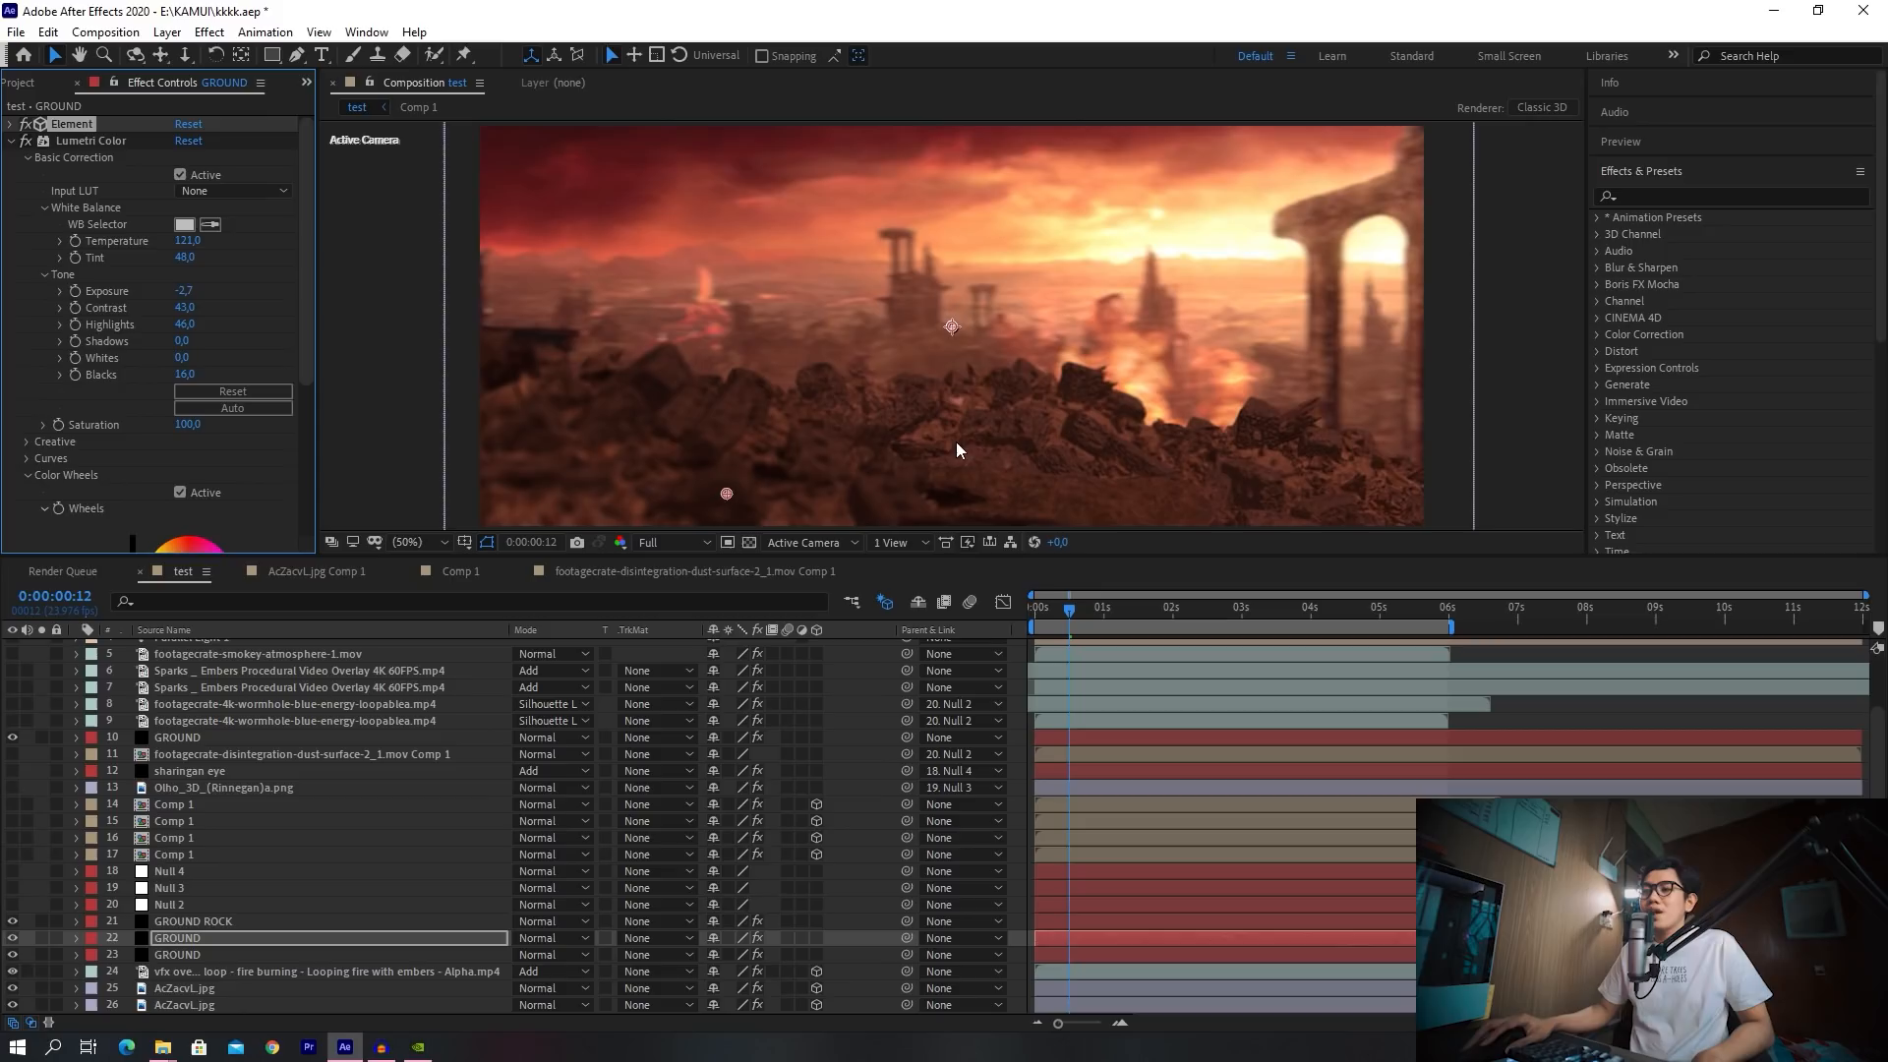
{"action": "left_click", "coordinate": [34, 159]}
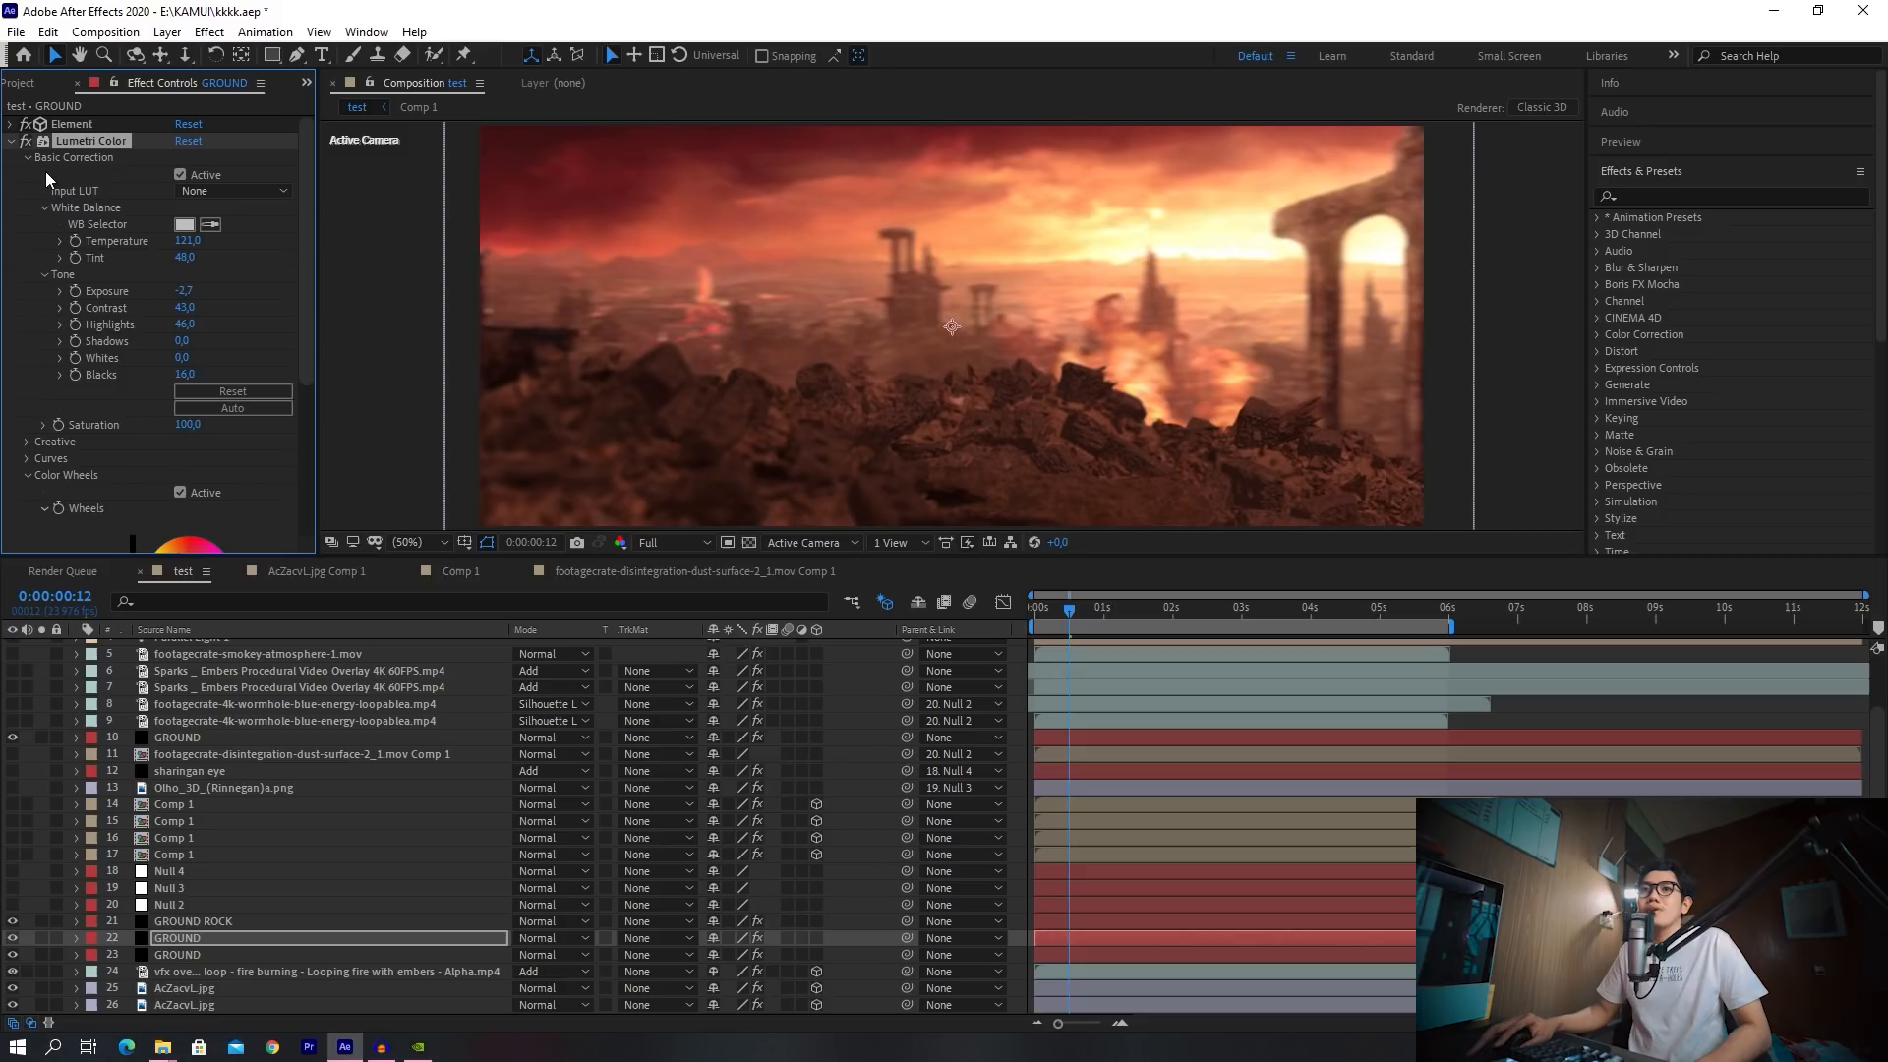
{"action": "left_click", "coordinate": [27, 143]}
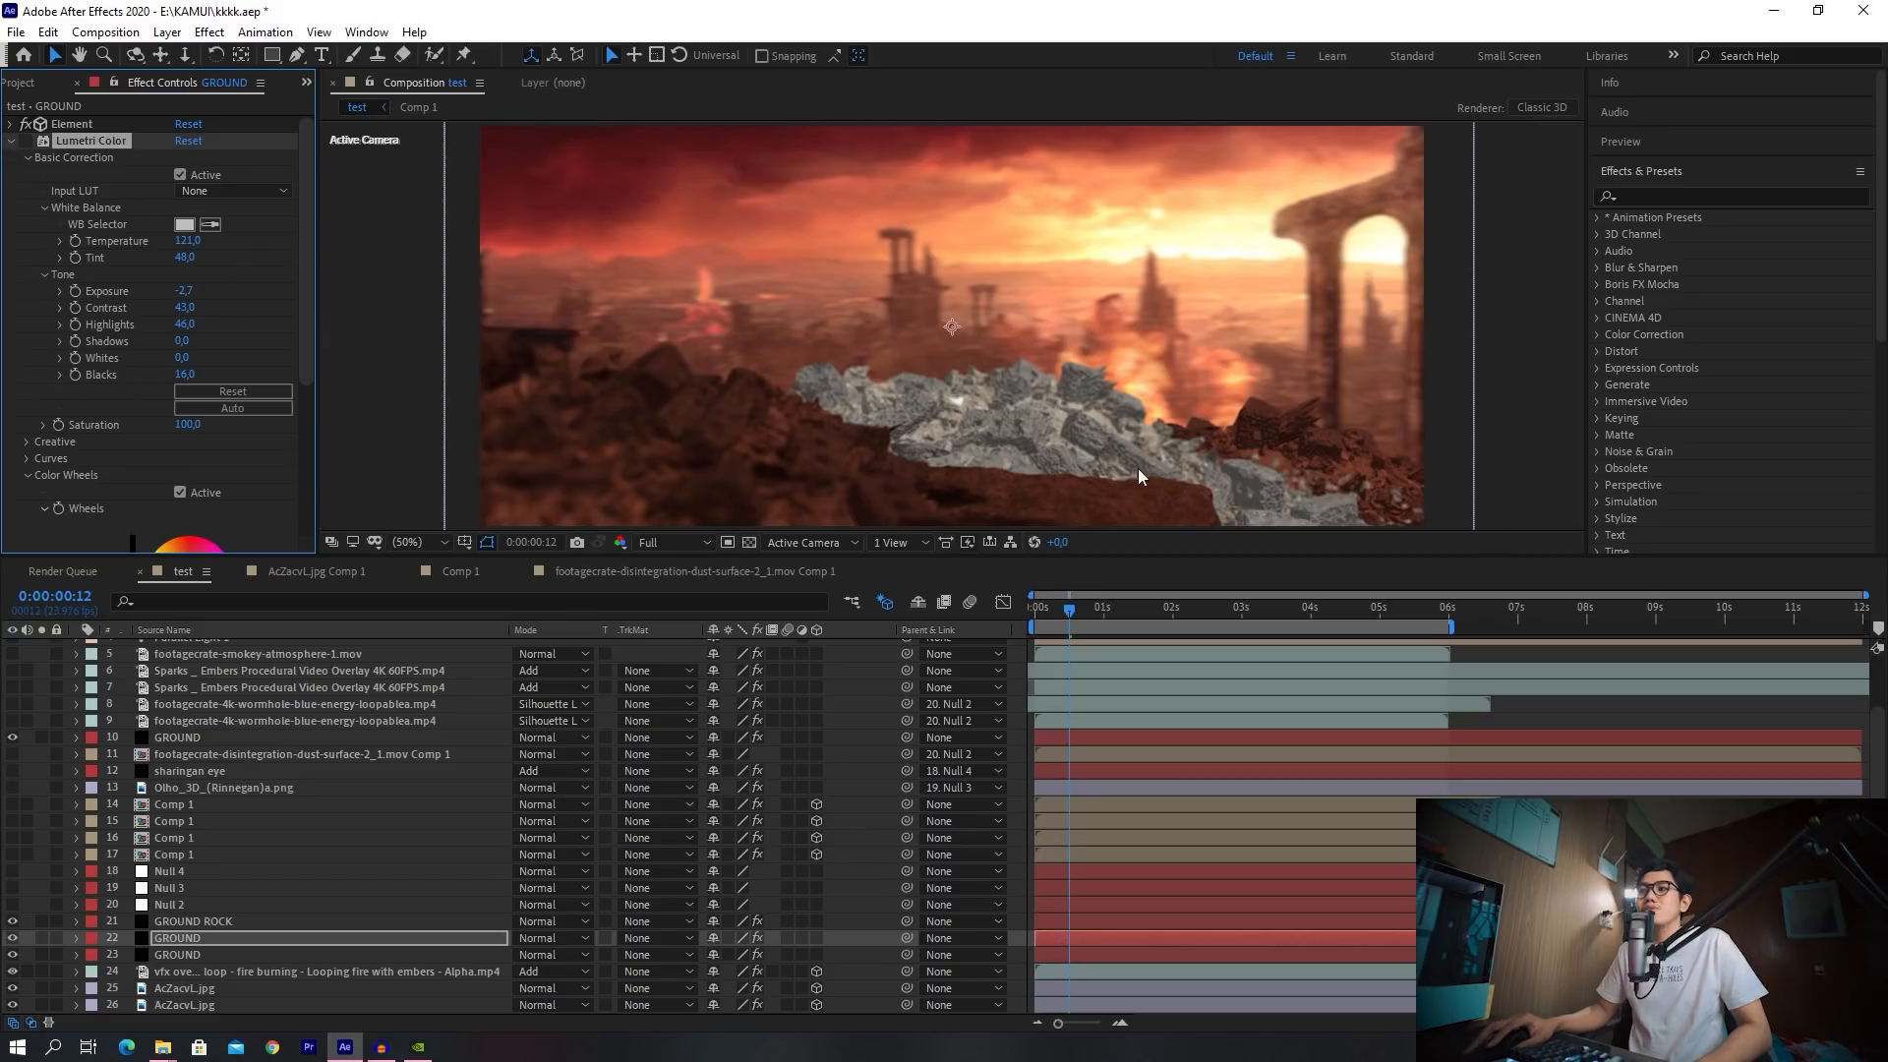
{"action": "left_click", "coordinate": [26, 142]}
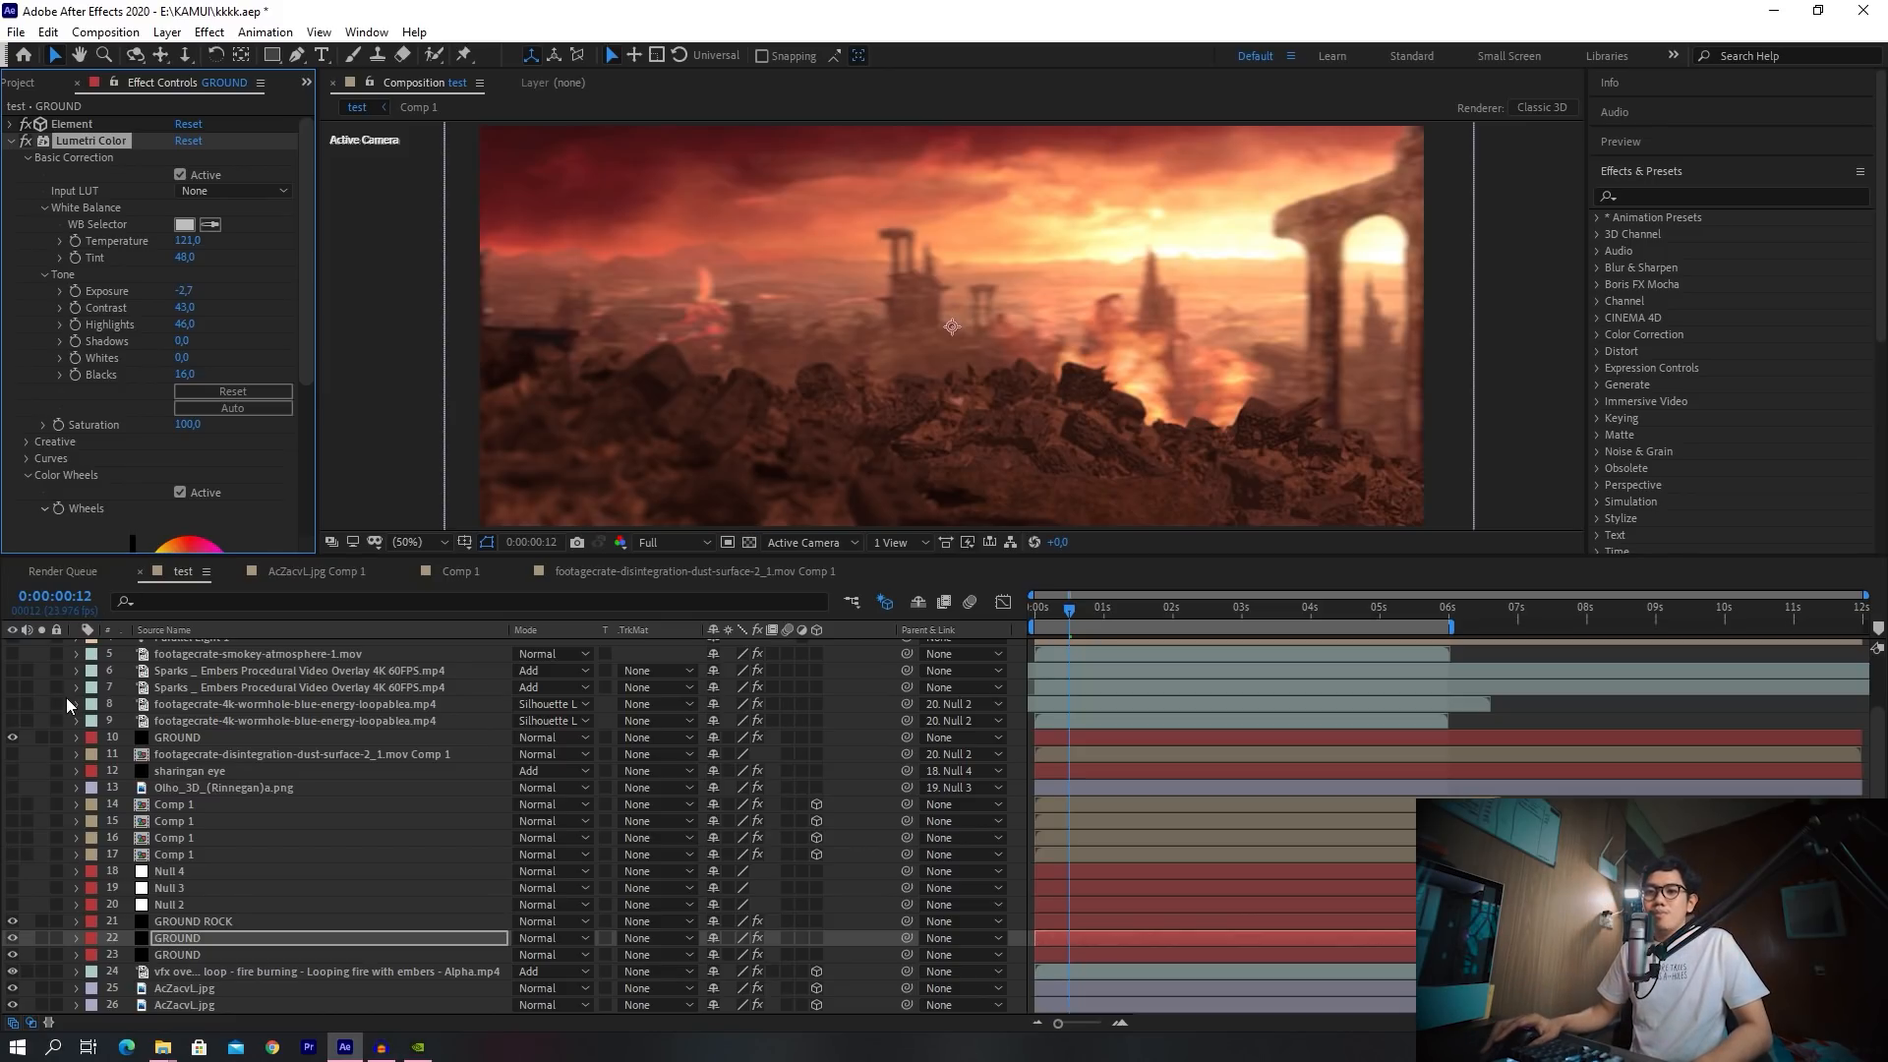
Make the Parallel Light 1 layer visible and select it
{"action": "scroll", "coordinate": [74, 710], "scroll_direction": "up", "scroll_amount": 3}
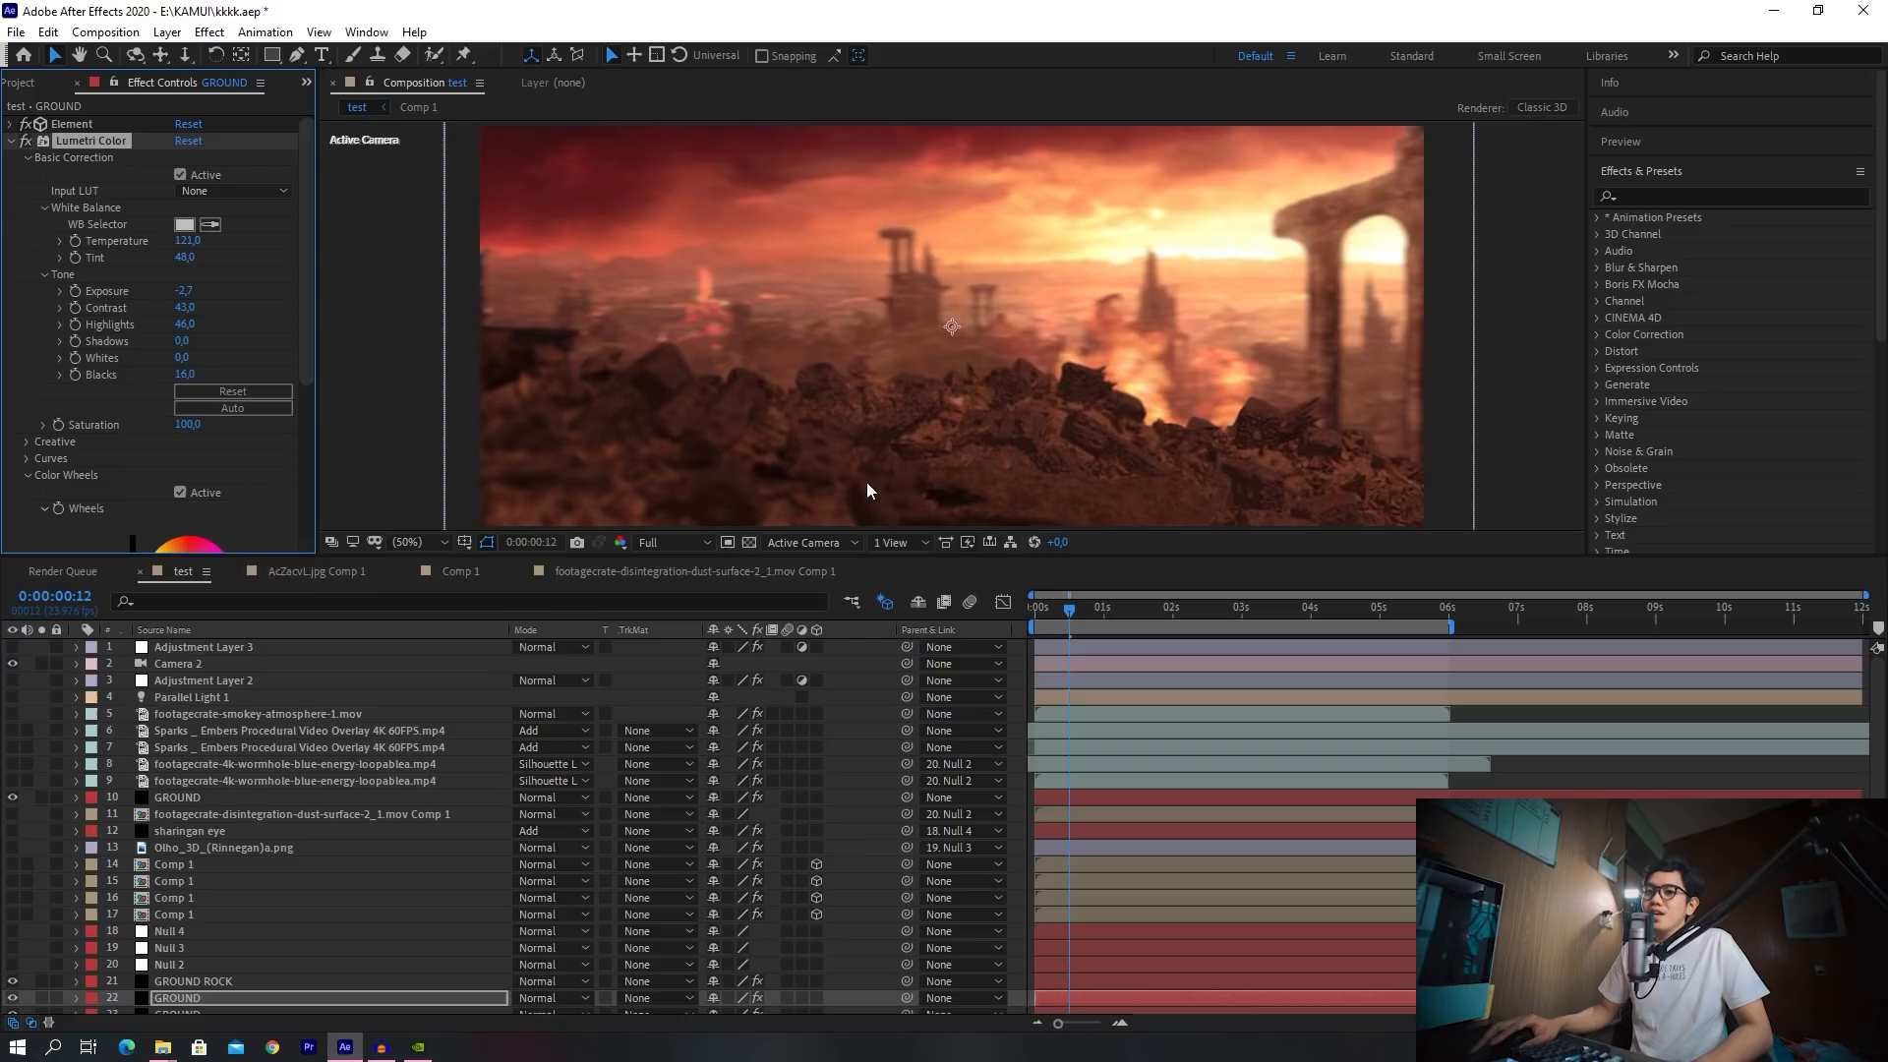
{"action": "left_click", "coordinate": [168, 702]}
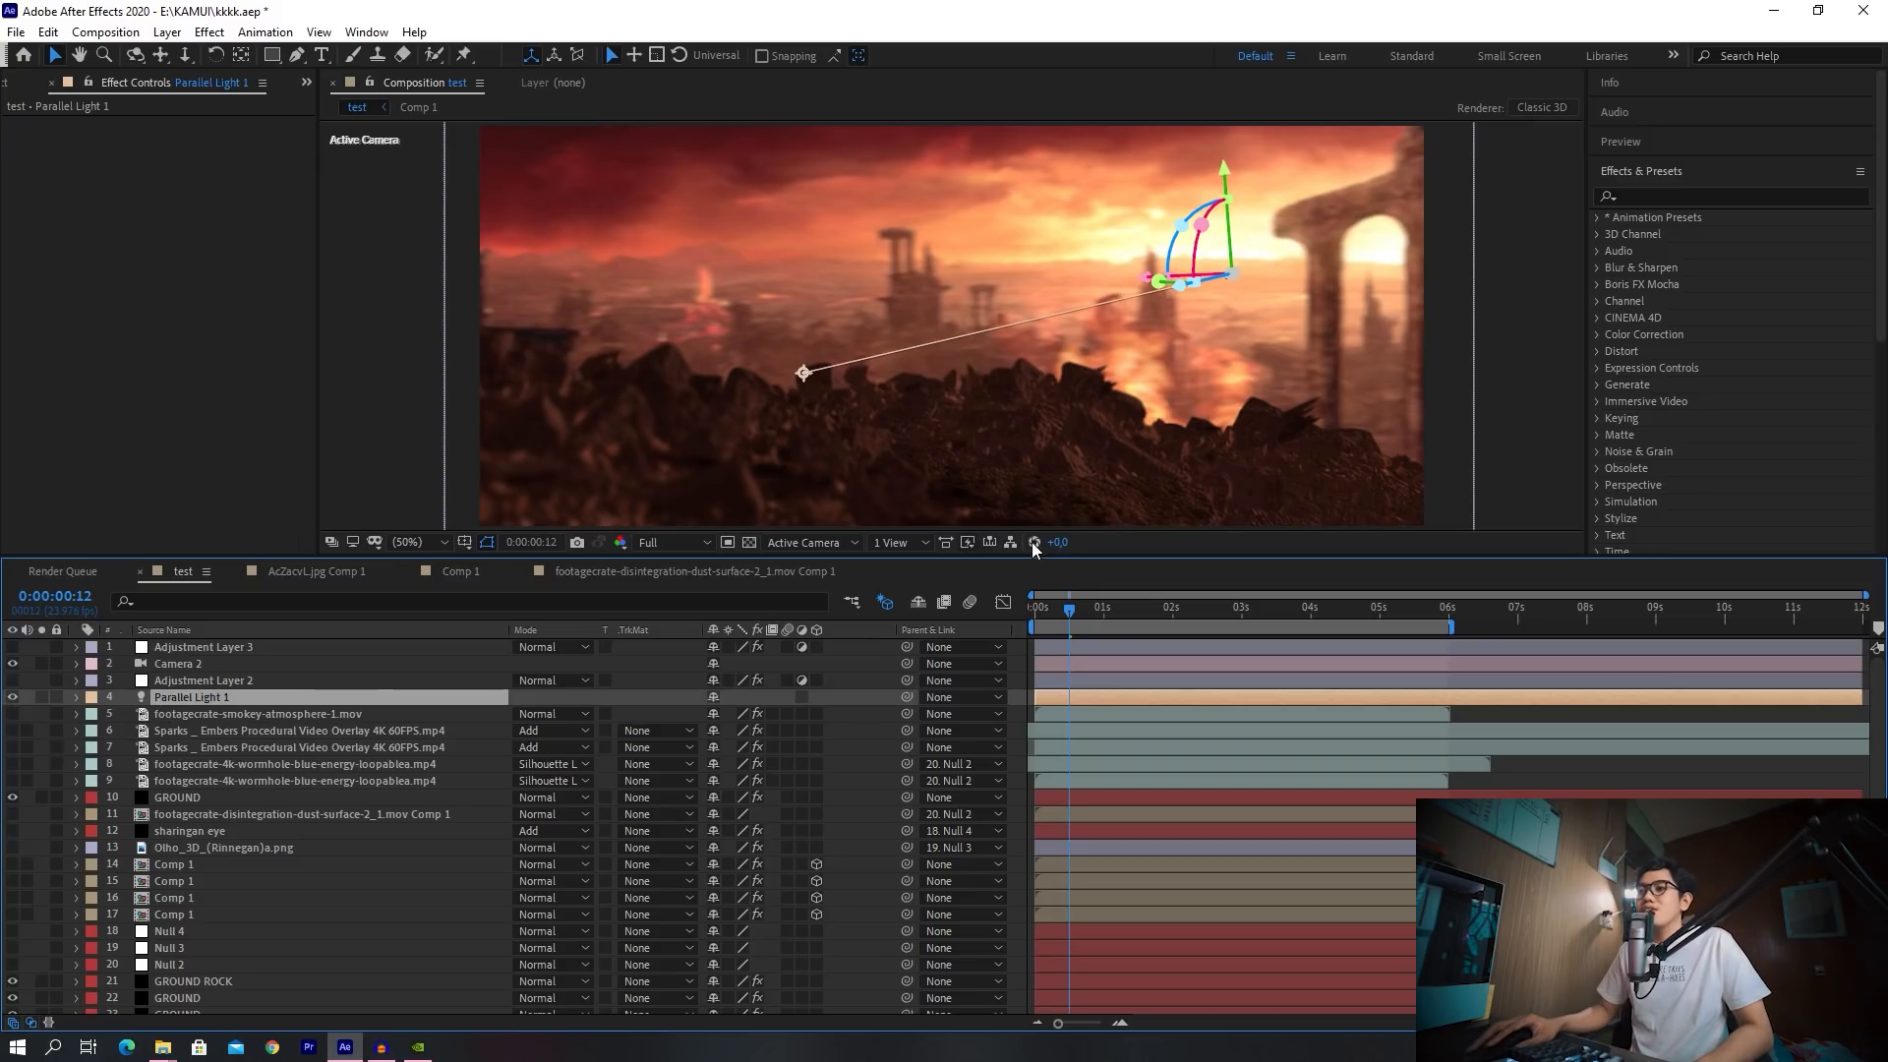
{"action": "left_click", "coordinate": [880, 545]}
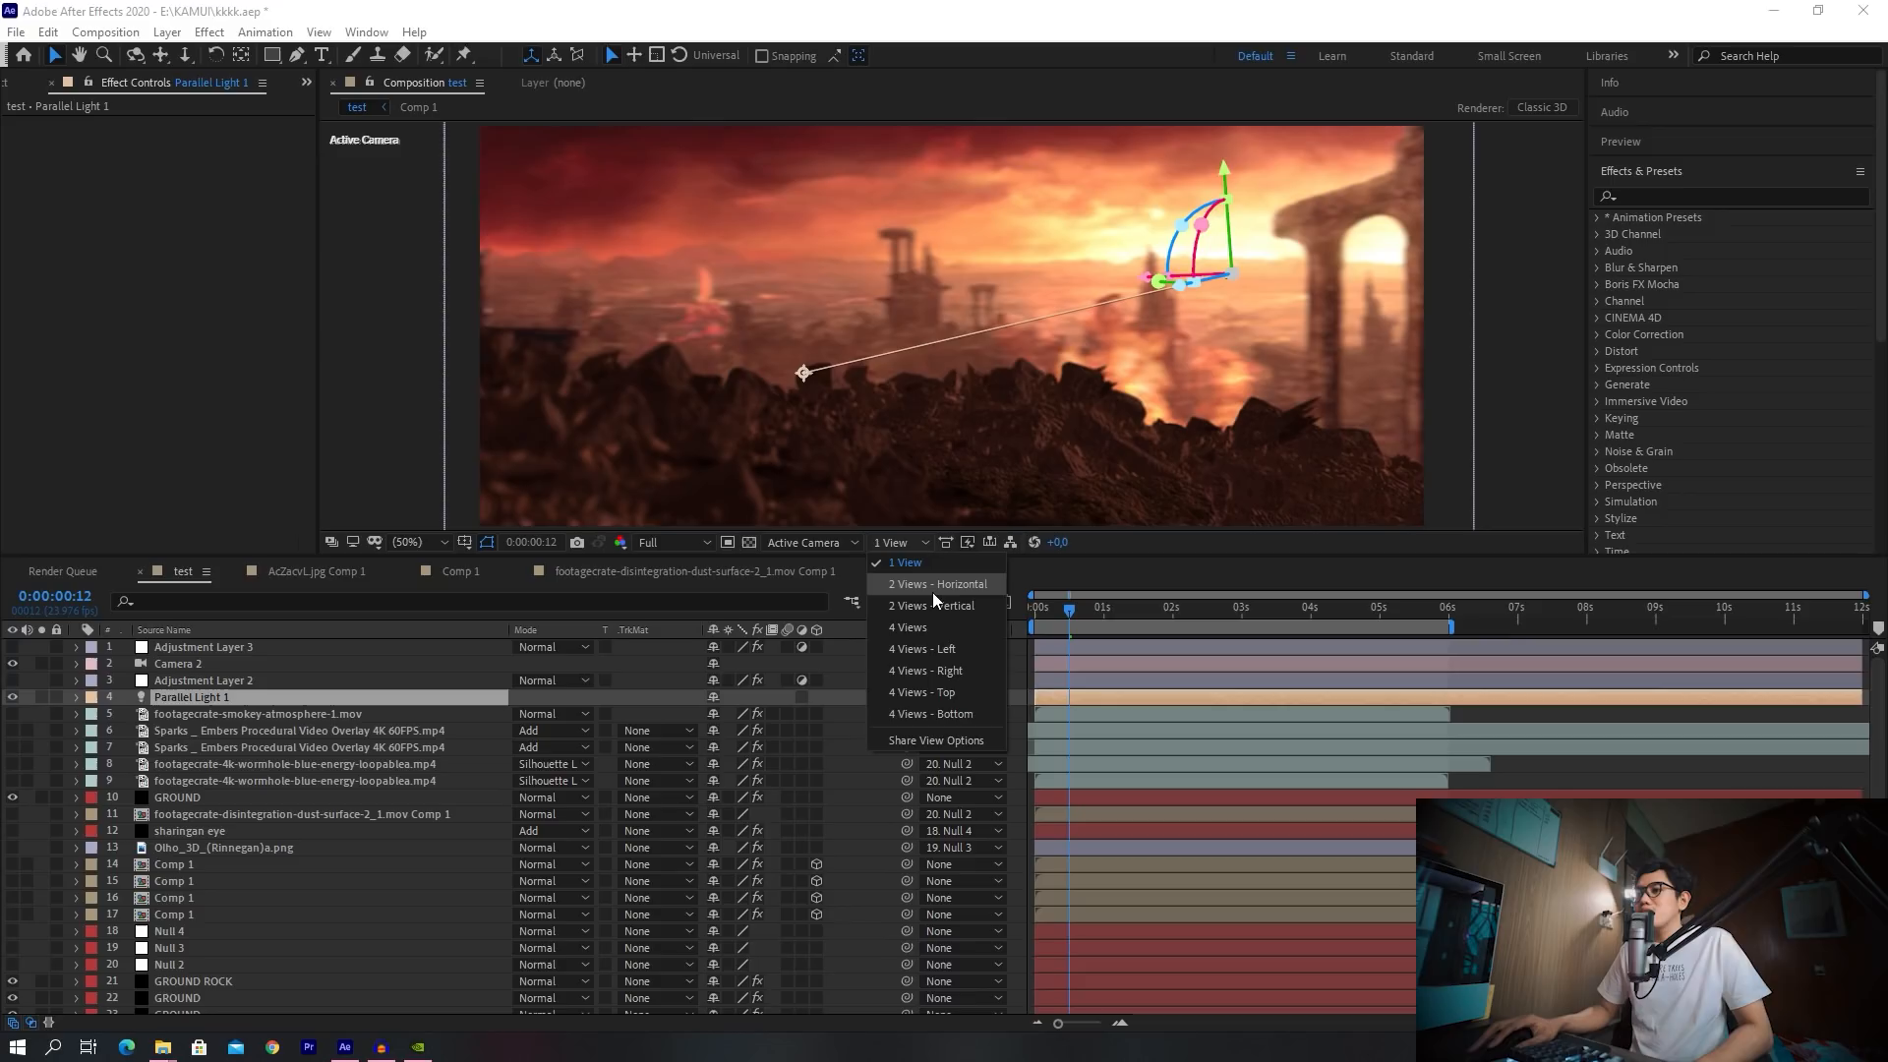
{"action": "left_click", "coordinate": [1099, 160]}
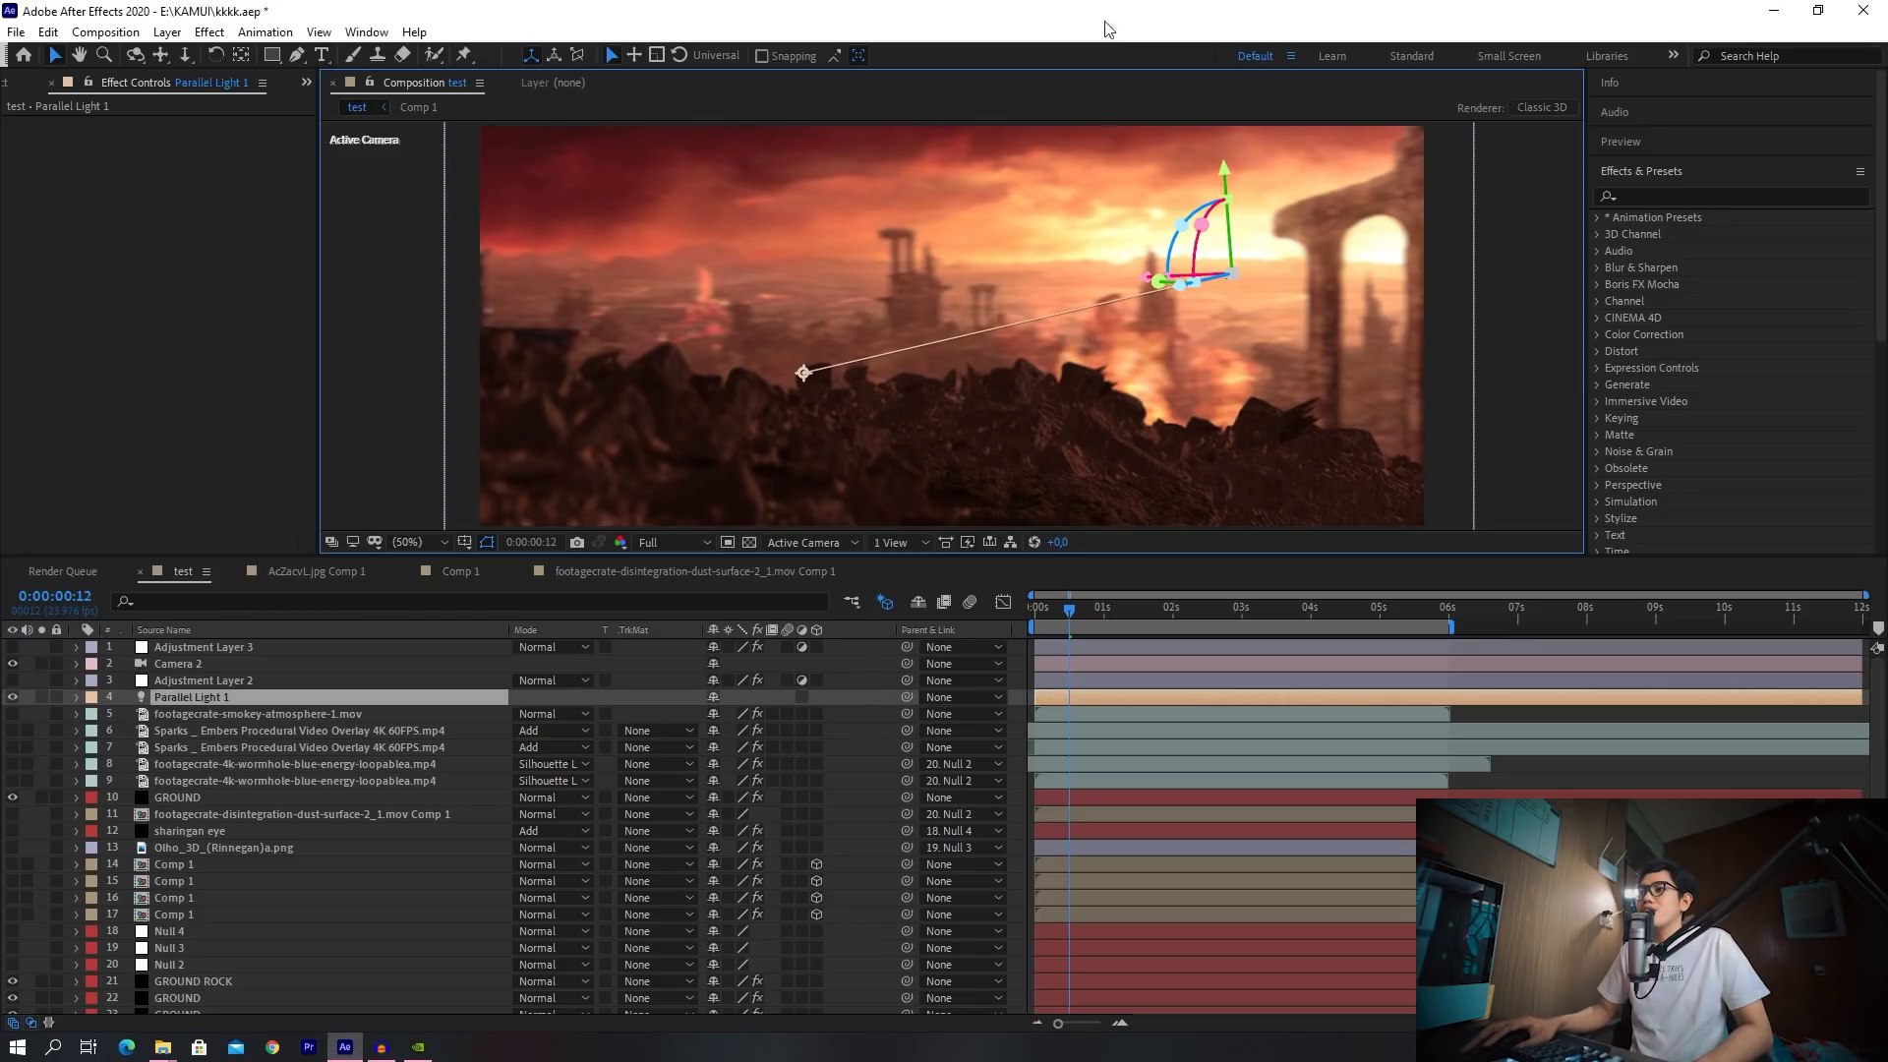
Compare the rocky ground with Parallel Light 1 hidden and shown, leaving the light on
{"action": "left_click", "coordinate": [12, 696]}
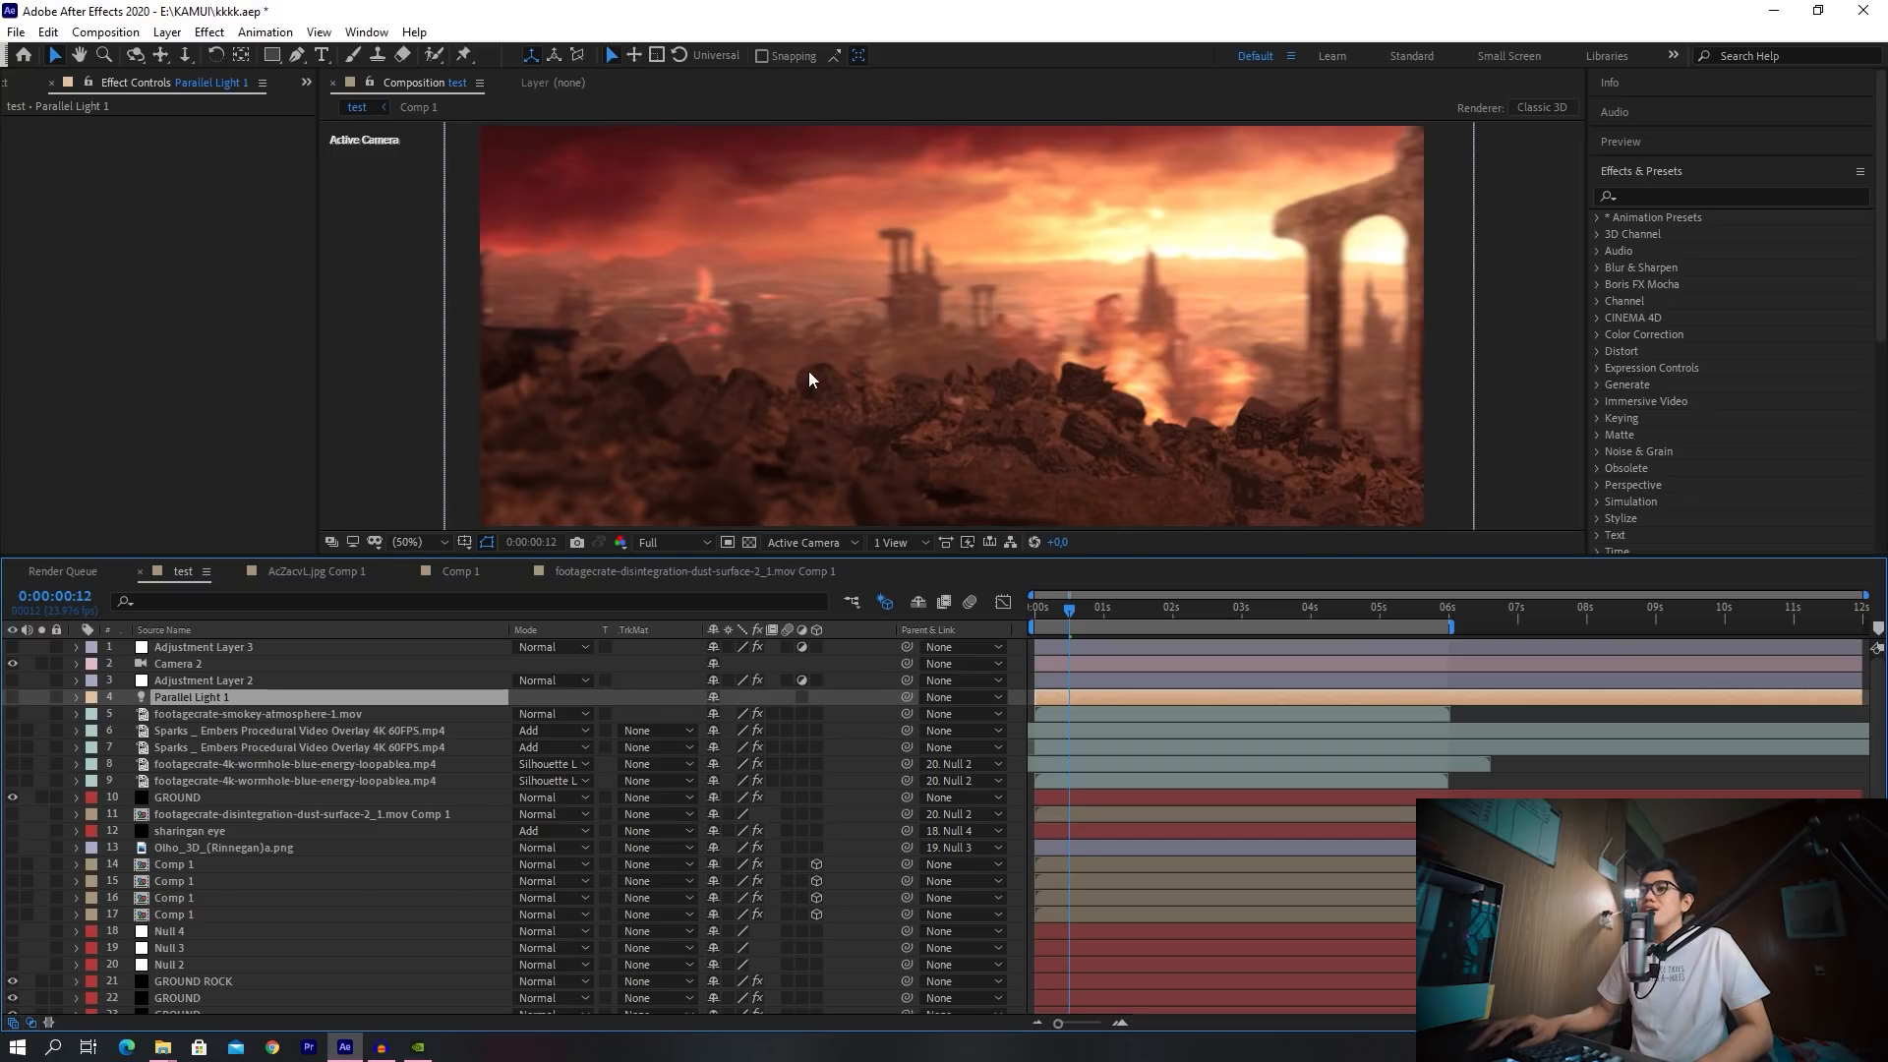
{"action": "left_click", "coordinate": [12, 697]}
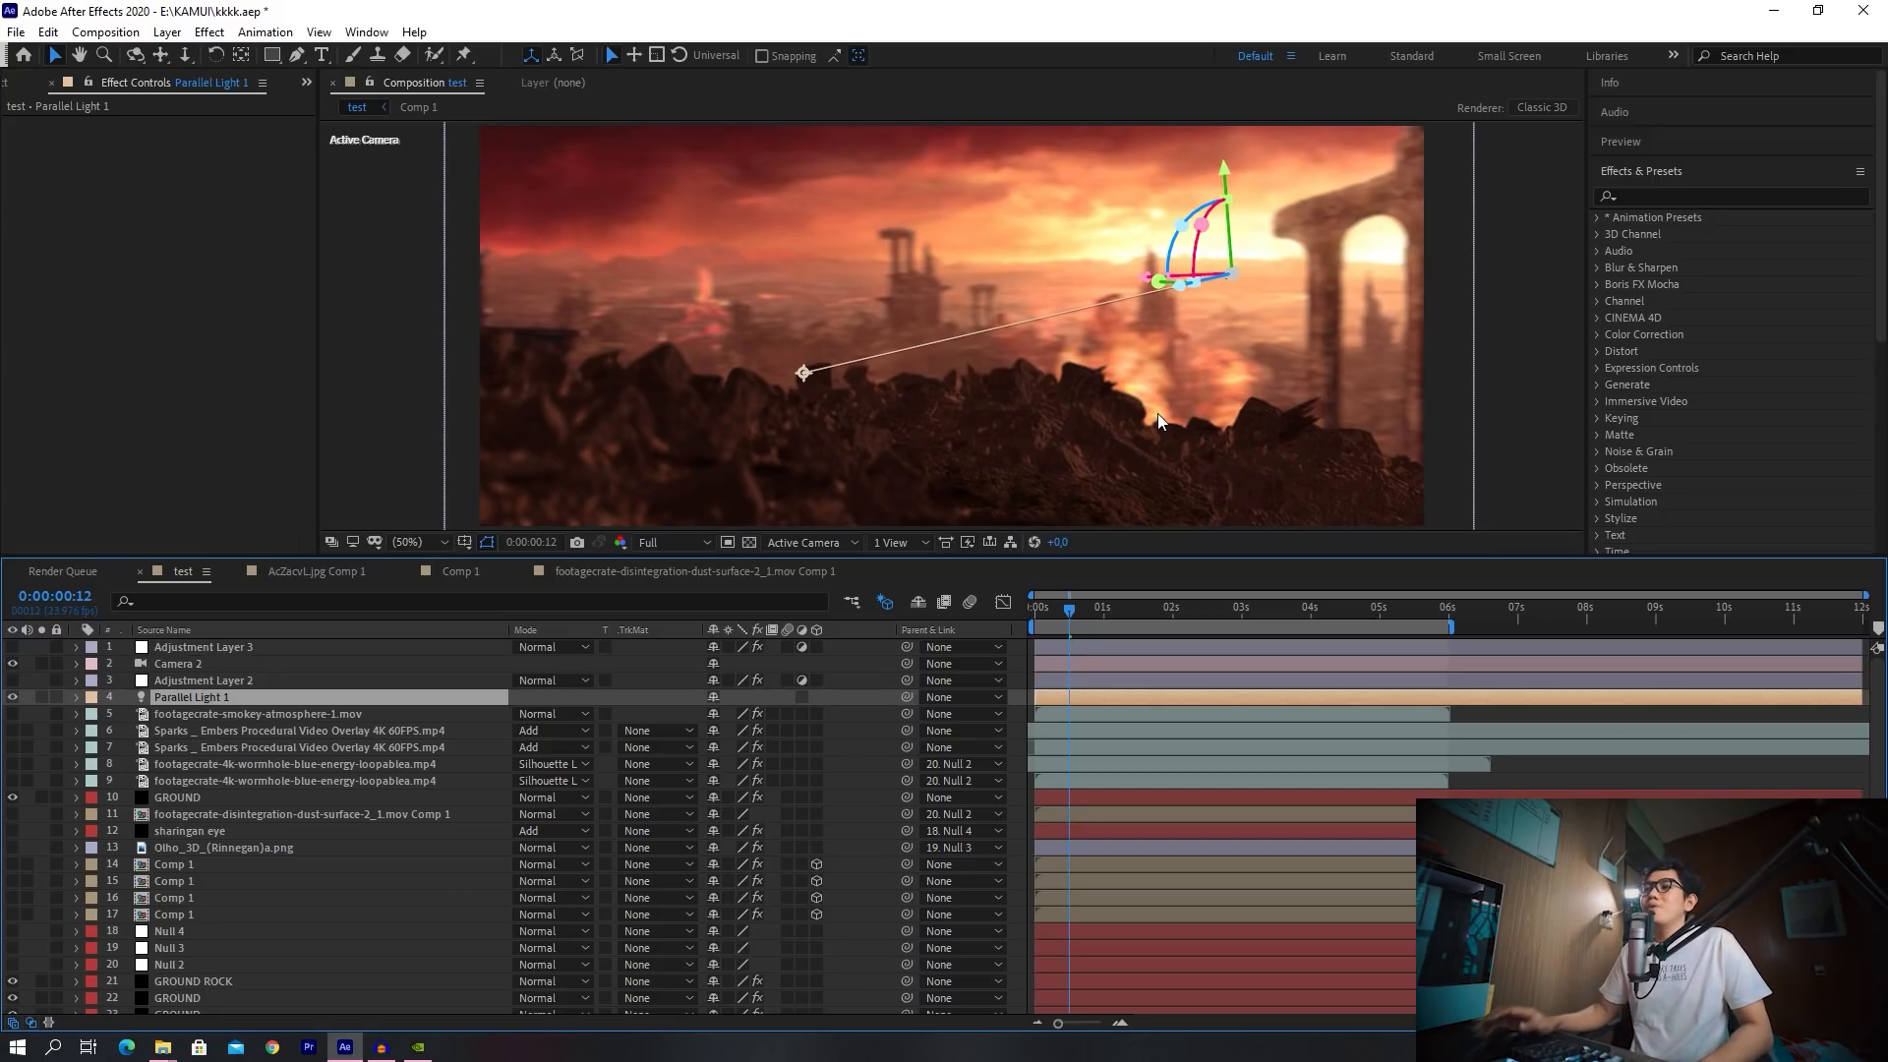
{"action": "left_click", "coordinate": [12, 698]}
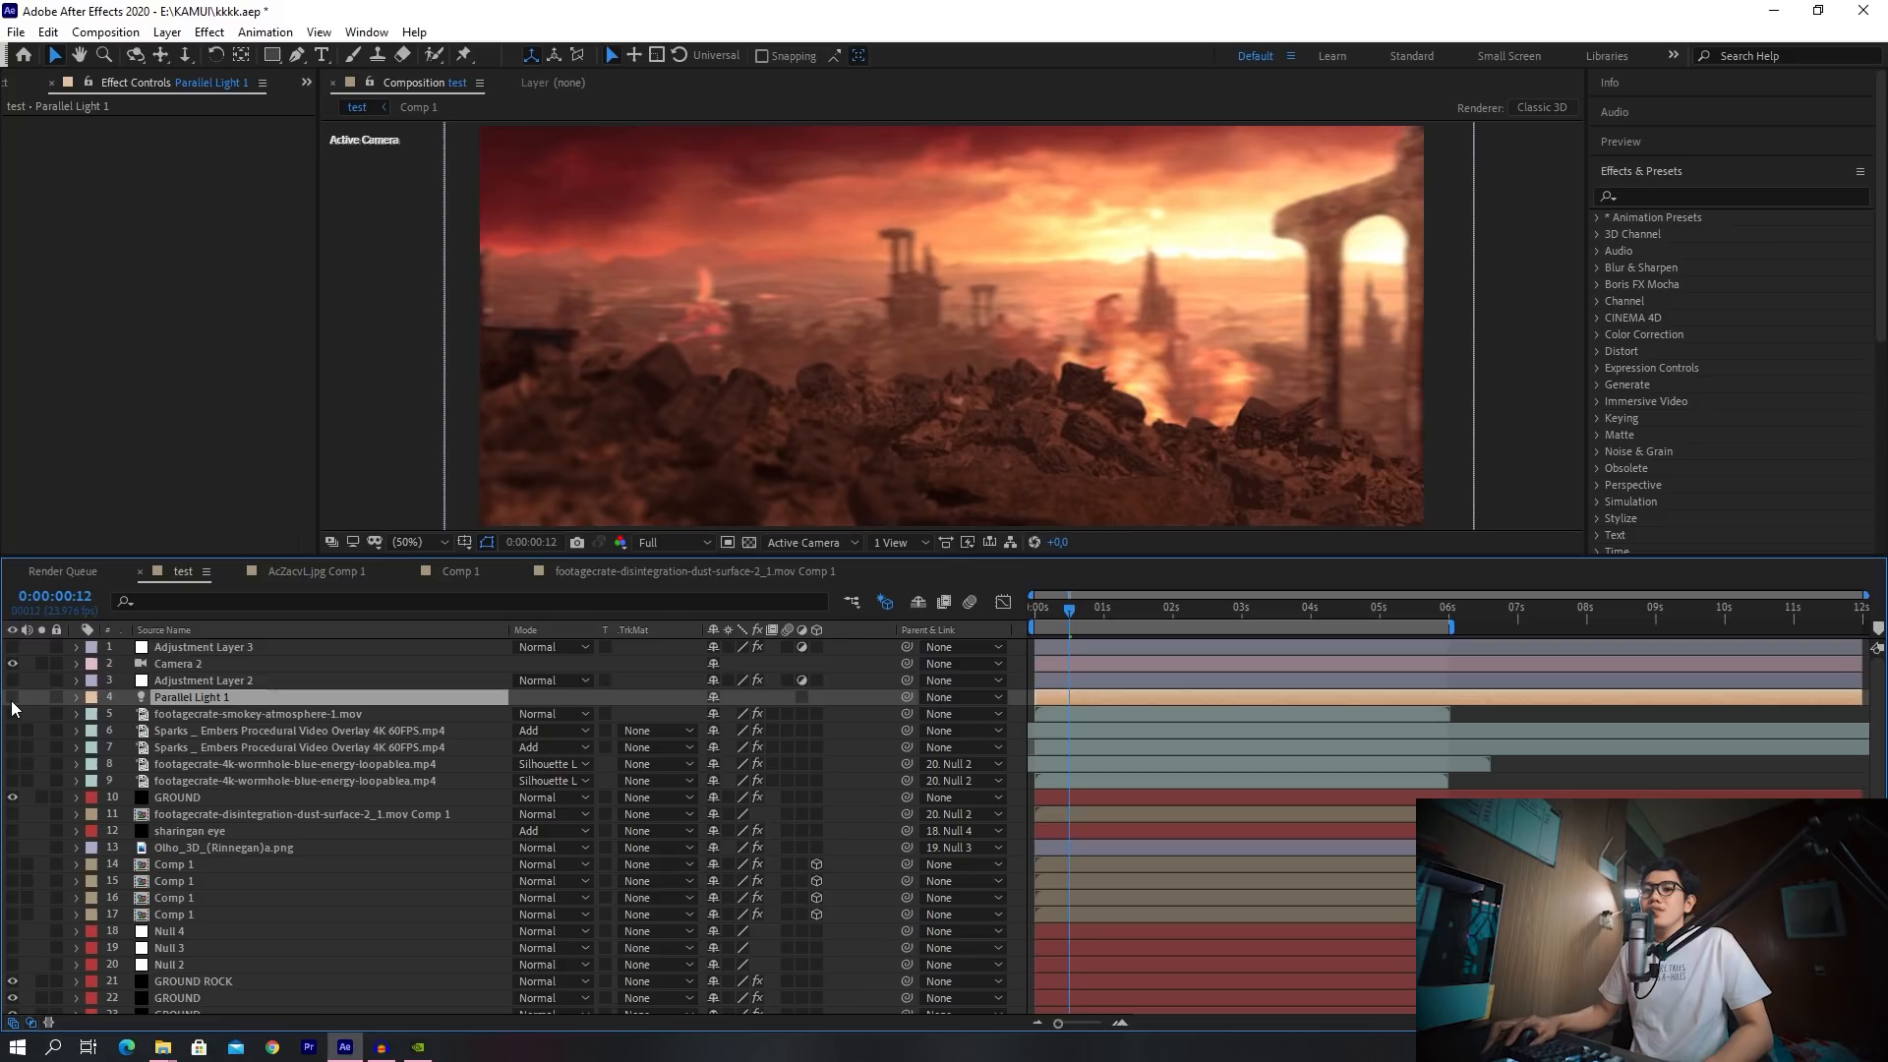
{"action": "left_click", "coordinate": [12, 698]}
{"action": "left_click", "coordinate": [12, 698]}
{"action": "left_click", "coordinate": [12, 698]}
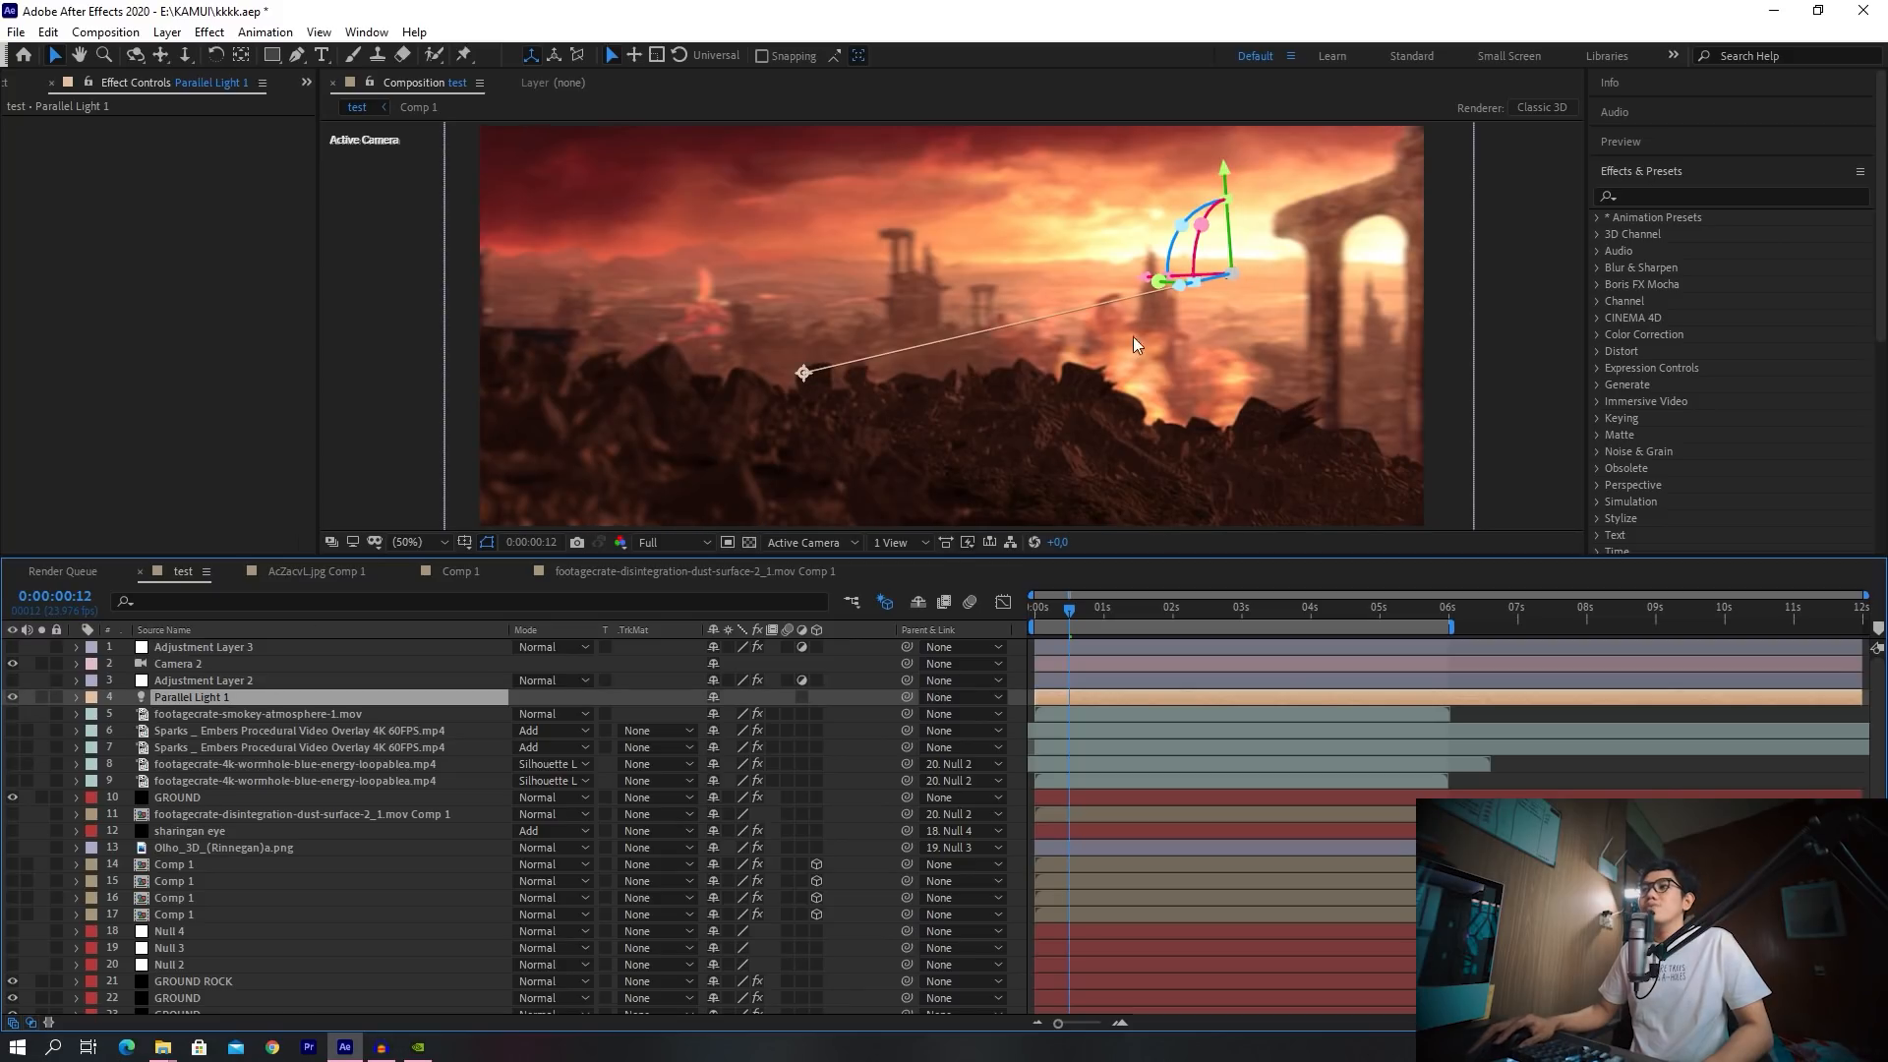
Move the playhead to 0:00:00:03 and select the lowest Comp 1 layer, layer 17
{"action": "mouse_move", "coordinate": [1071, 609]}
{"action": "left_mouse_down"}
{"action": "mouse_move", "coordinate": [1092, 611]}
{"action": "mouse_move", "coordinate": [1048, 613]}
{"action": "left_mouse_up"}
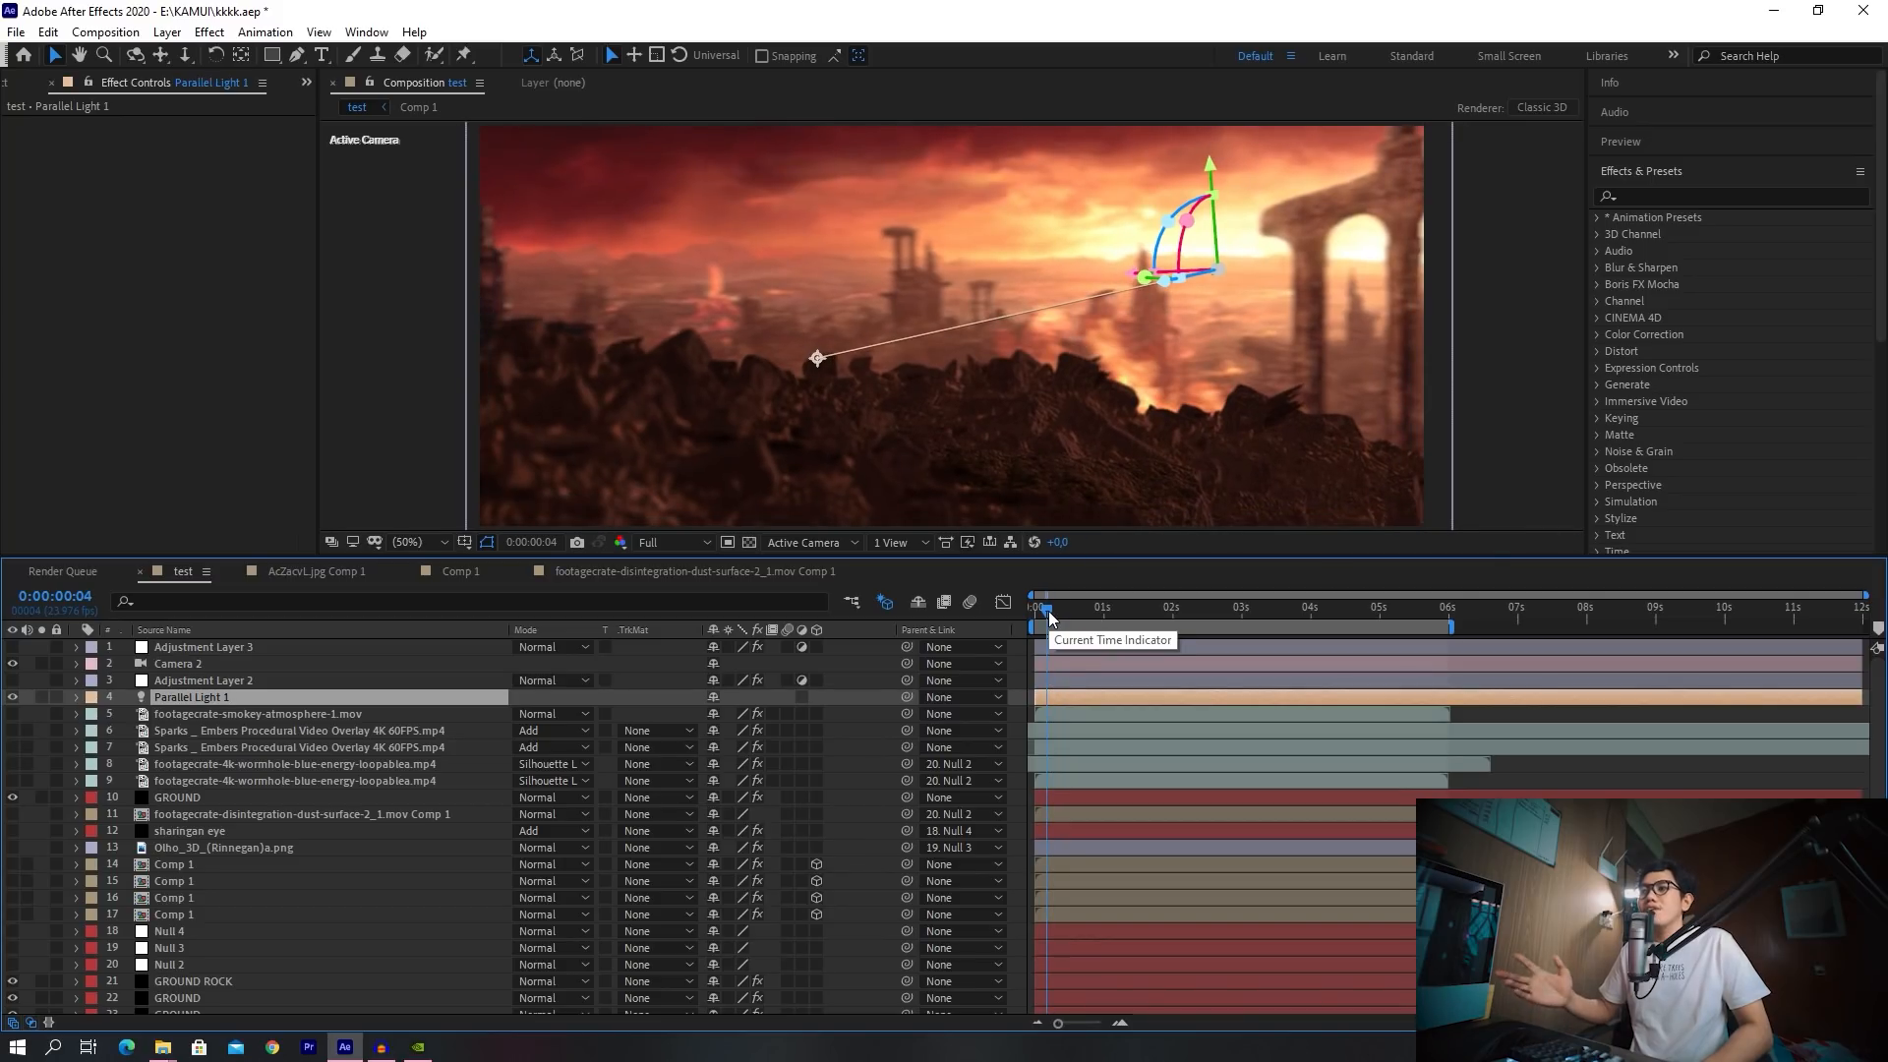
{"action": "left_click_drag", "start_coordinate": [1049, 611], "coordinate": [1043, 607]}
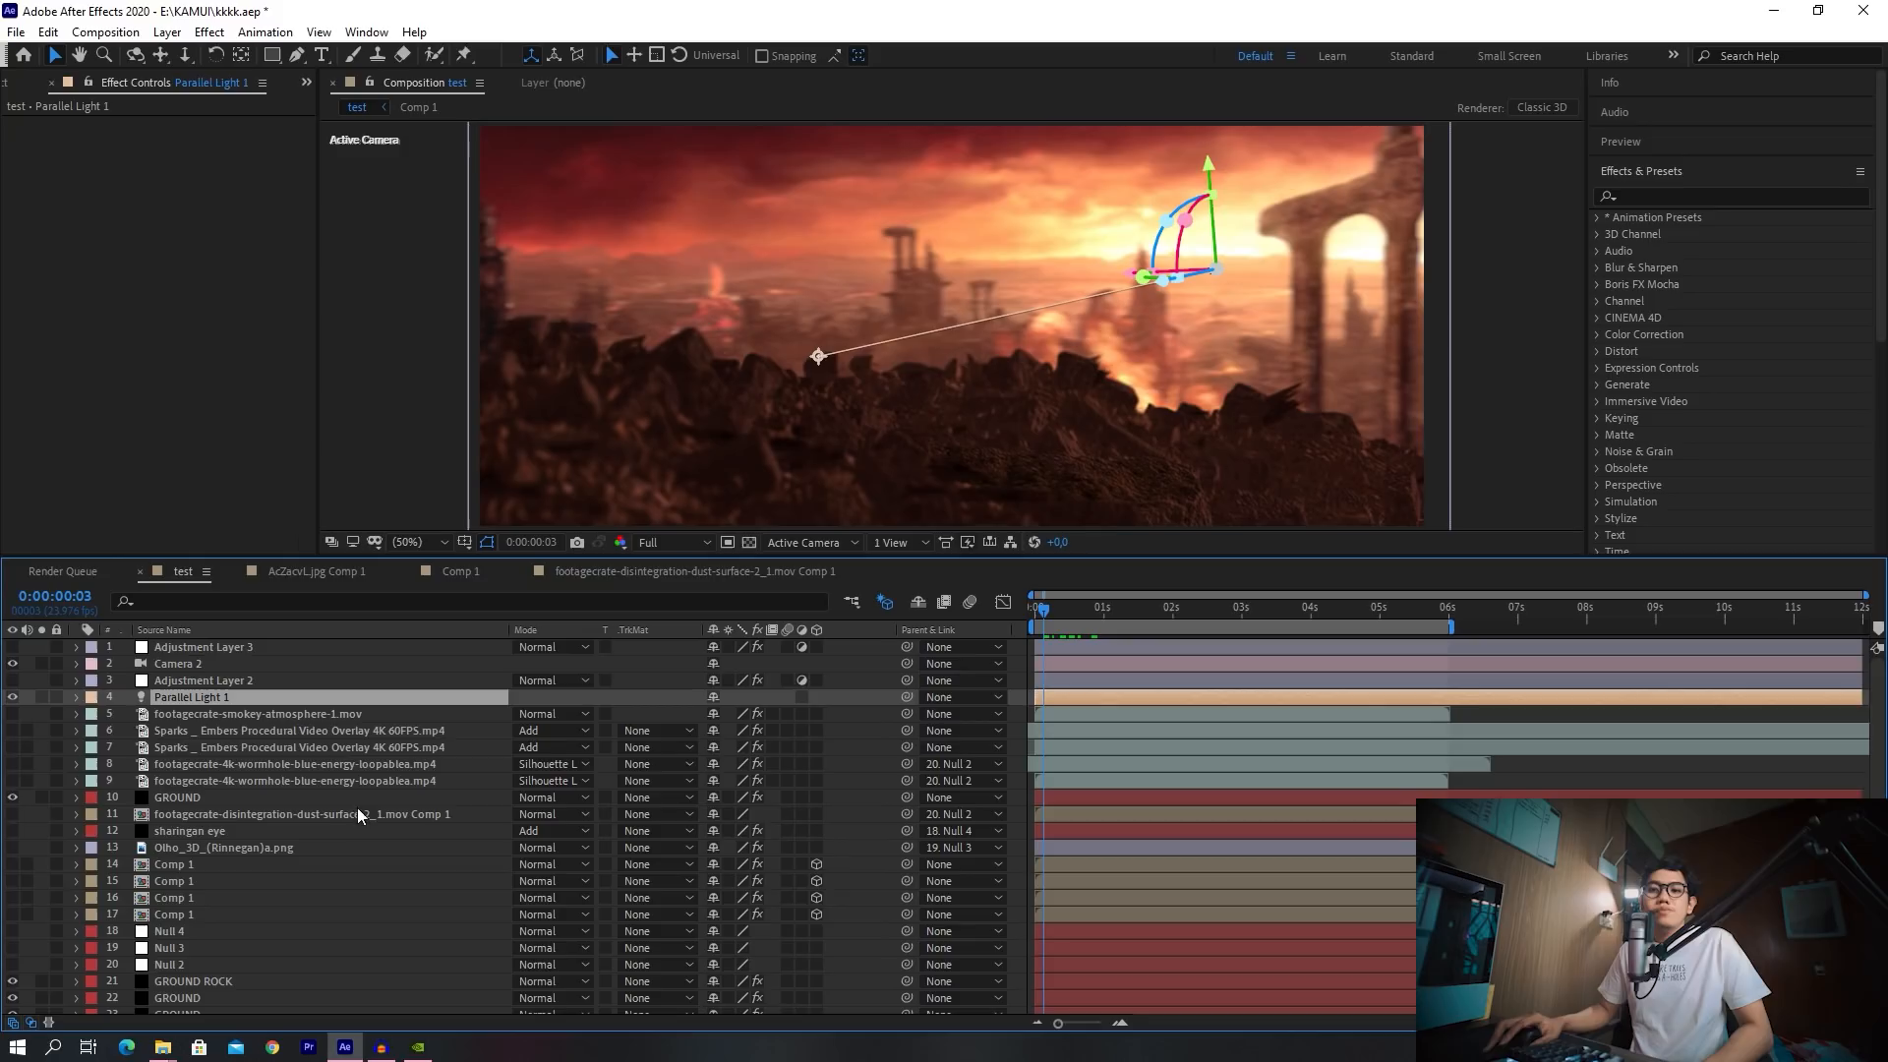
{"action": "scroll", "coordinate": [329, 816], "scroll_direction": "down", "scroll_amount": 1}
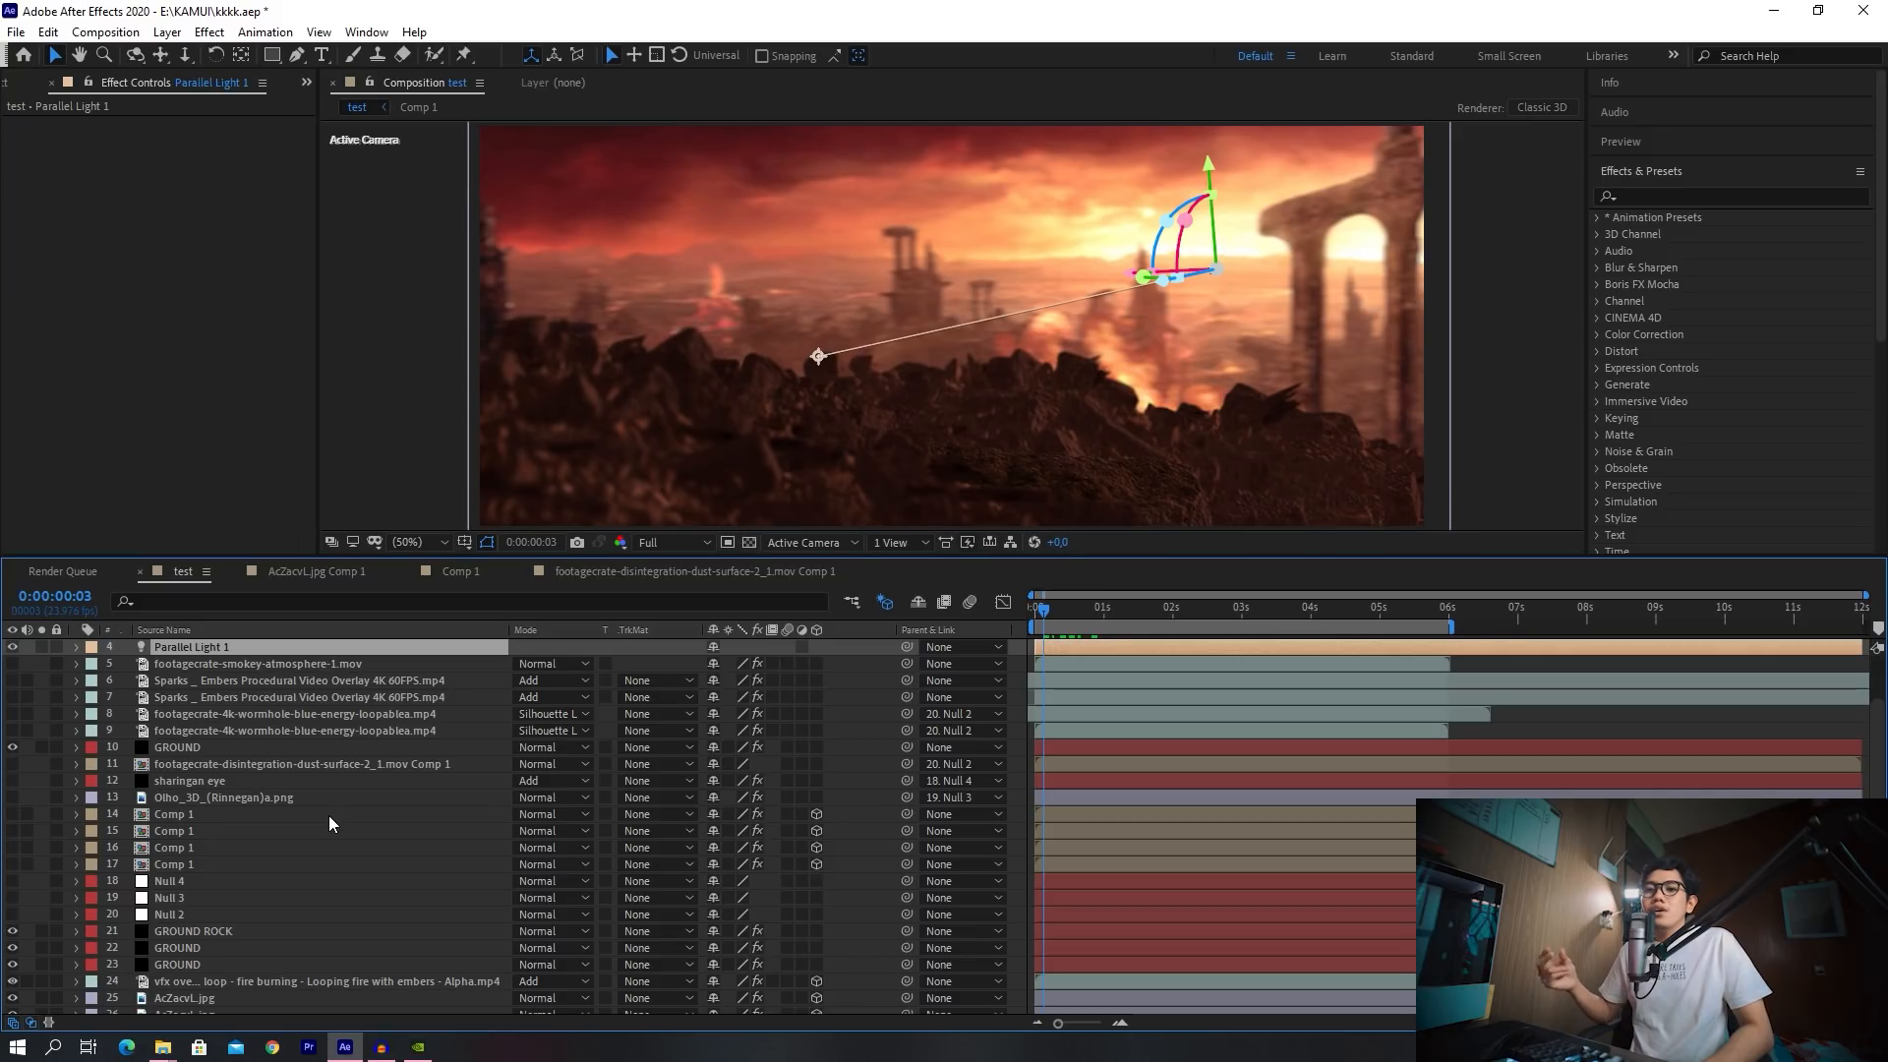
{"action": "left_click", "coordinate": [163, 865]}
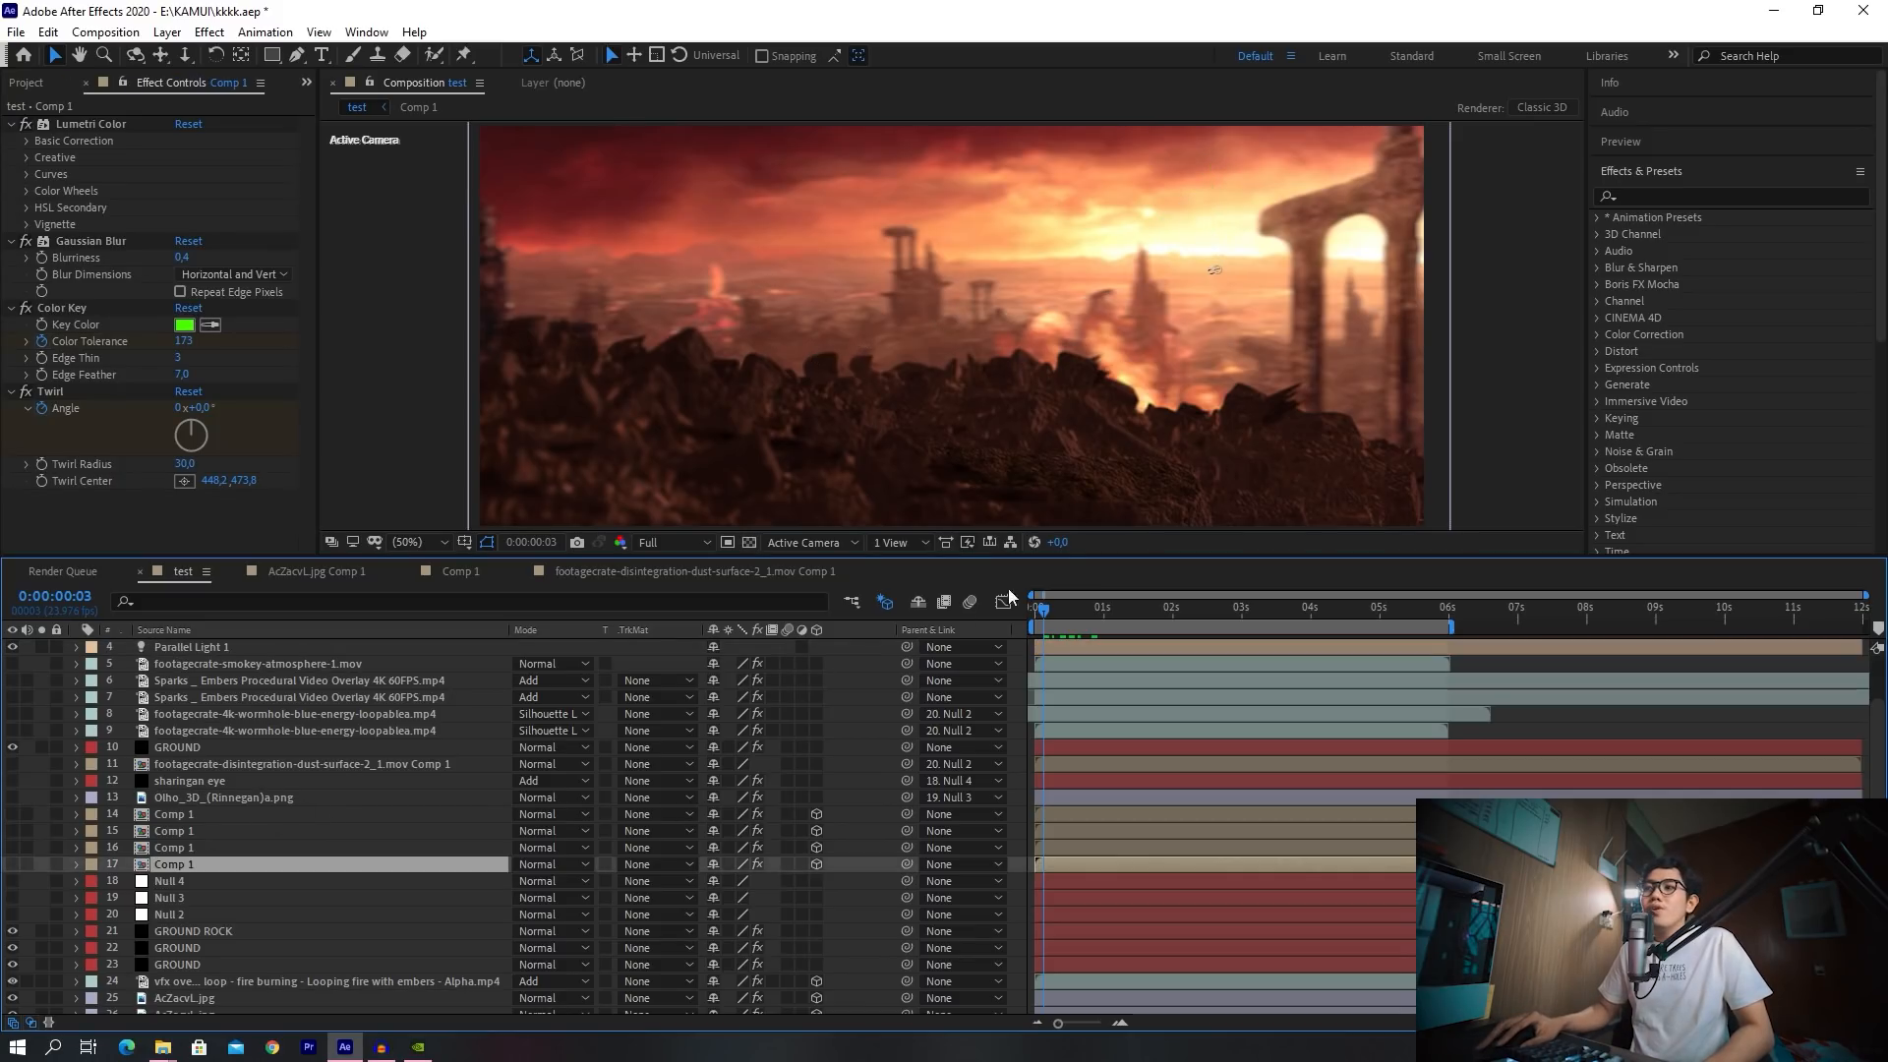
Open the Comp 1 composition and compare the figure with the C1845.MP4 layer hidden and shown
{"action": "left_click", "coordinate": [458, 569]}
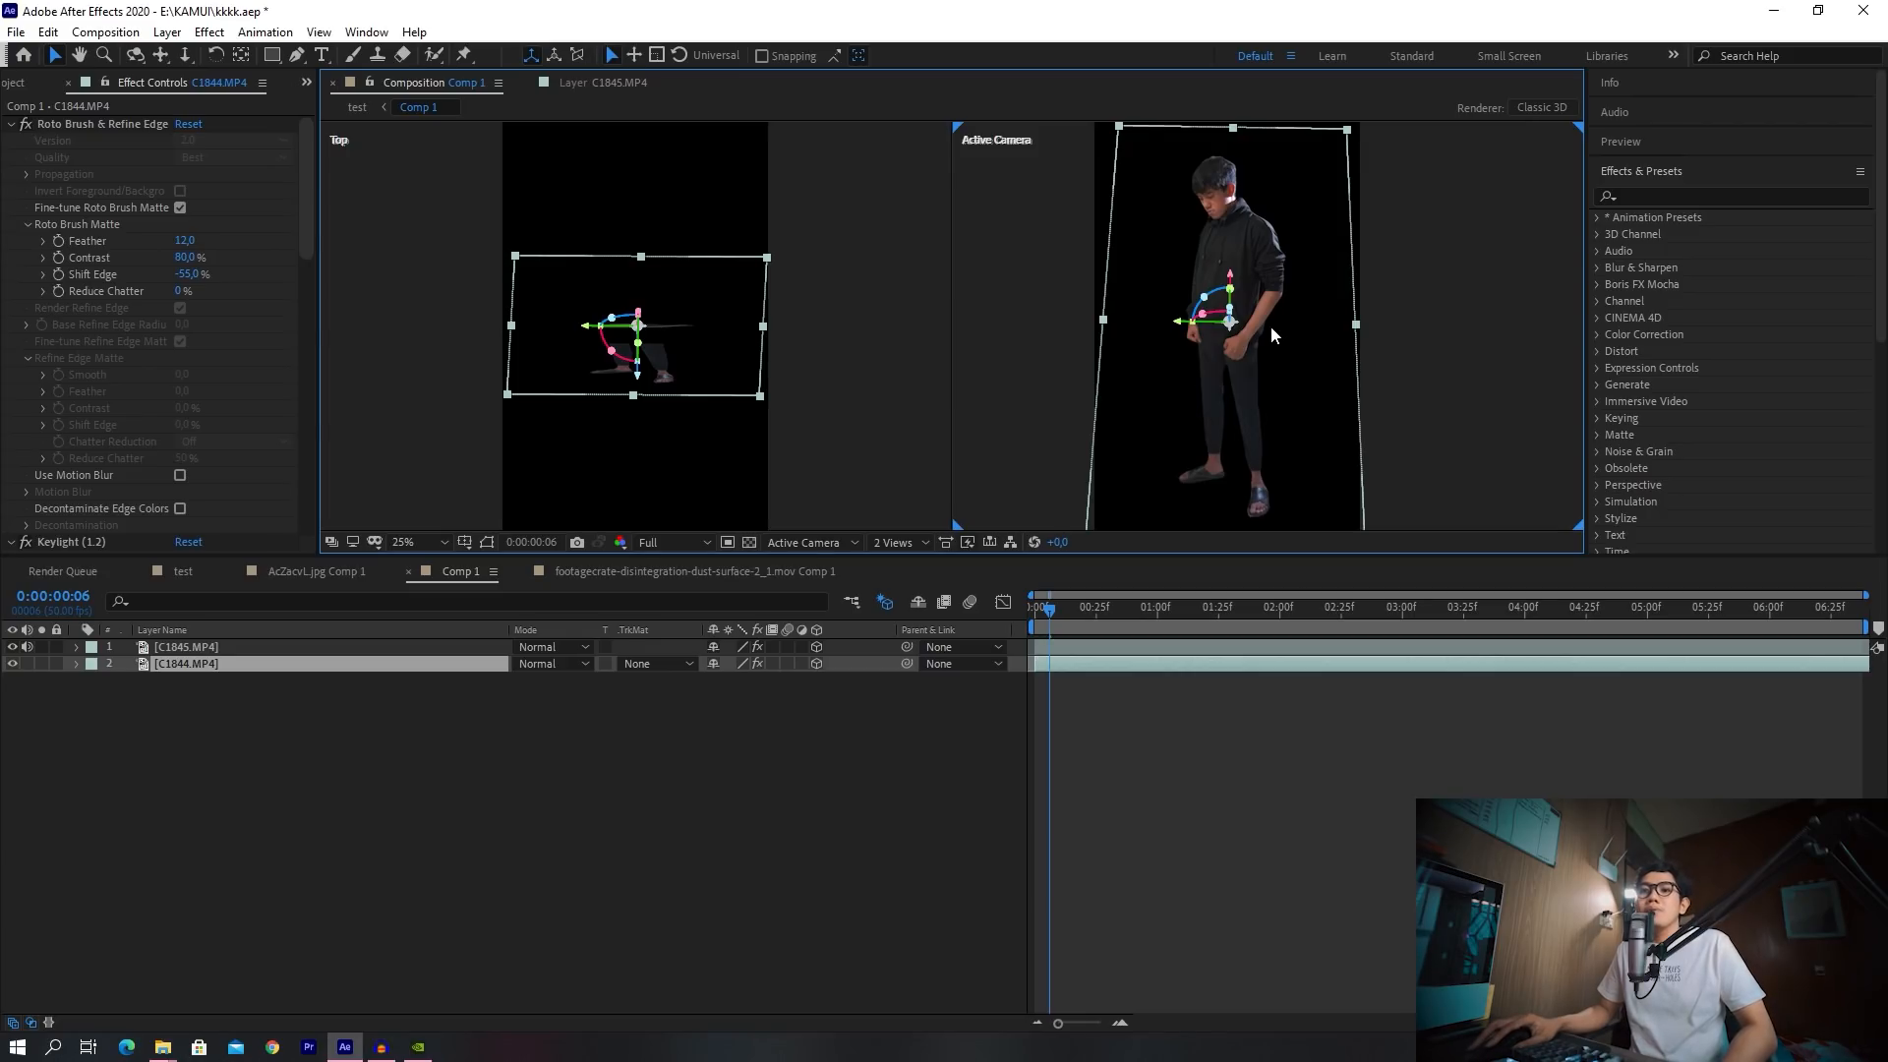
{"action": "left_click", "coordinate": [12, 647]}
{"action": "left_click", "coordinate": [13, 647]}
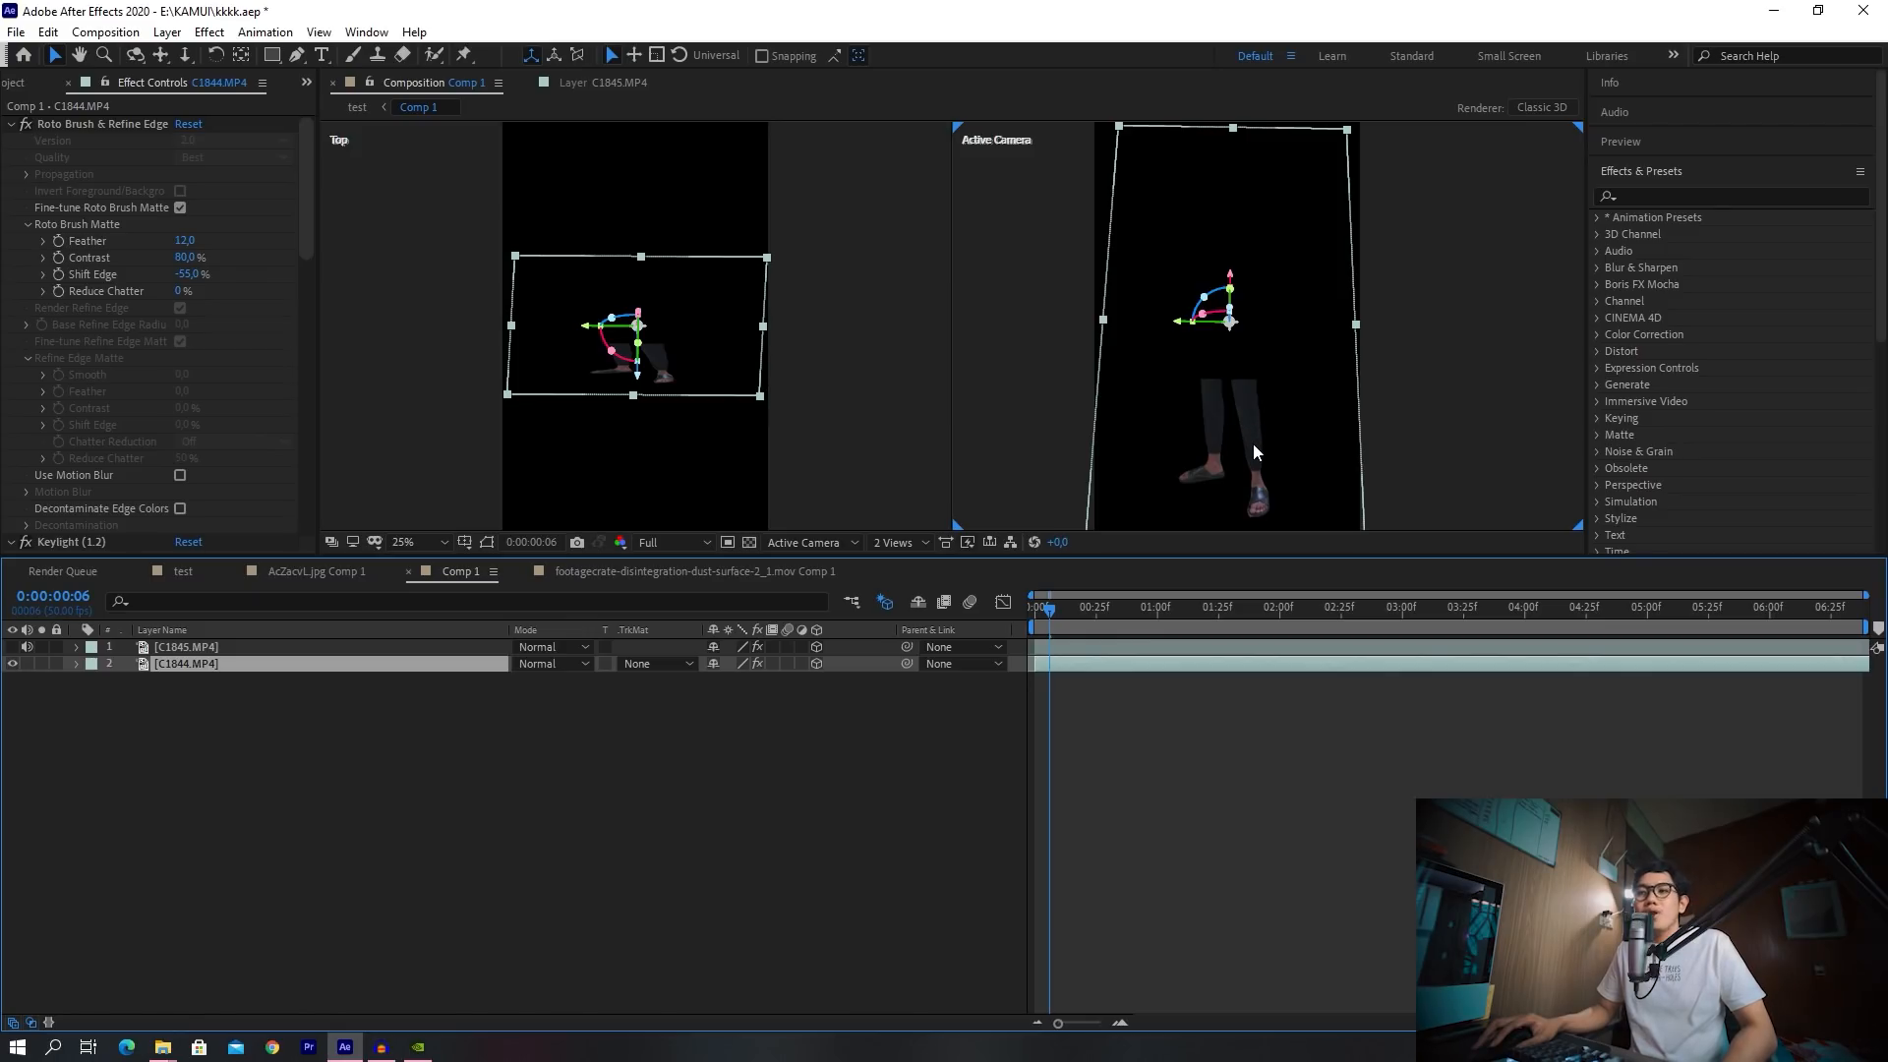
{"action": "left_click", "coordinate": [13, 648]}
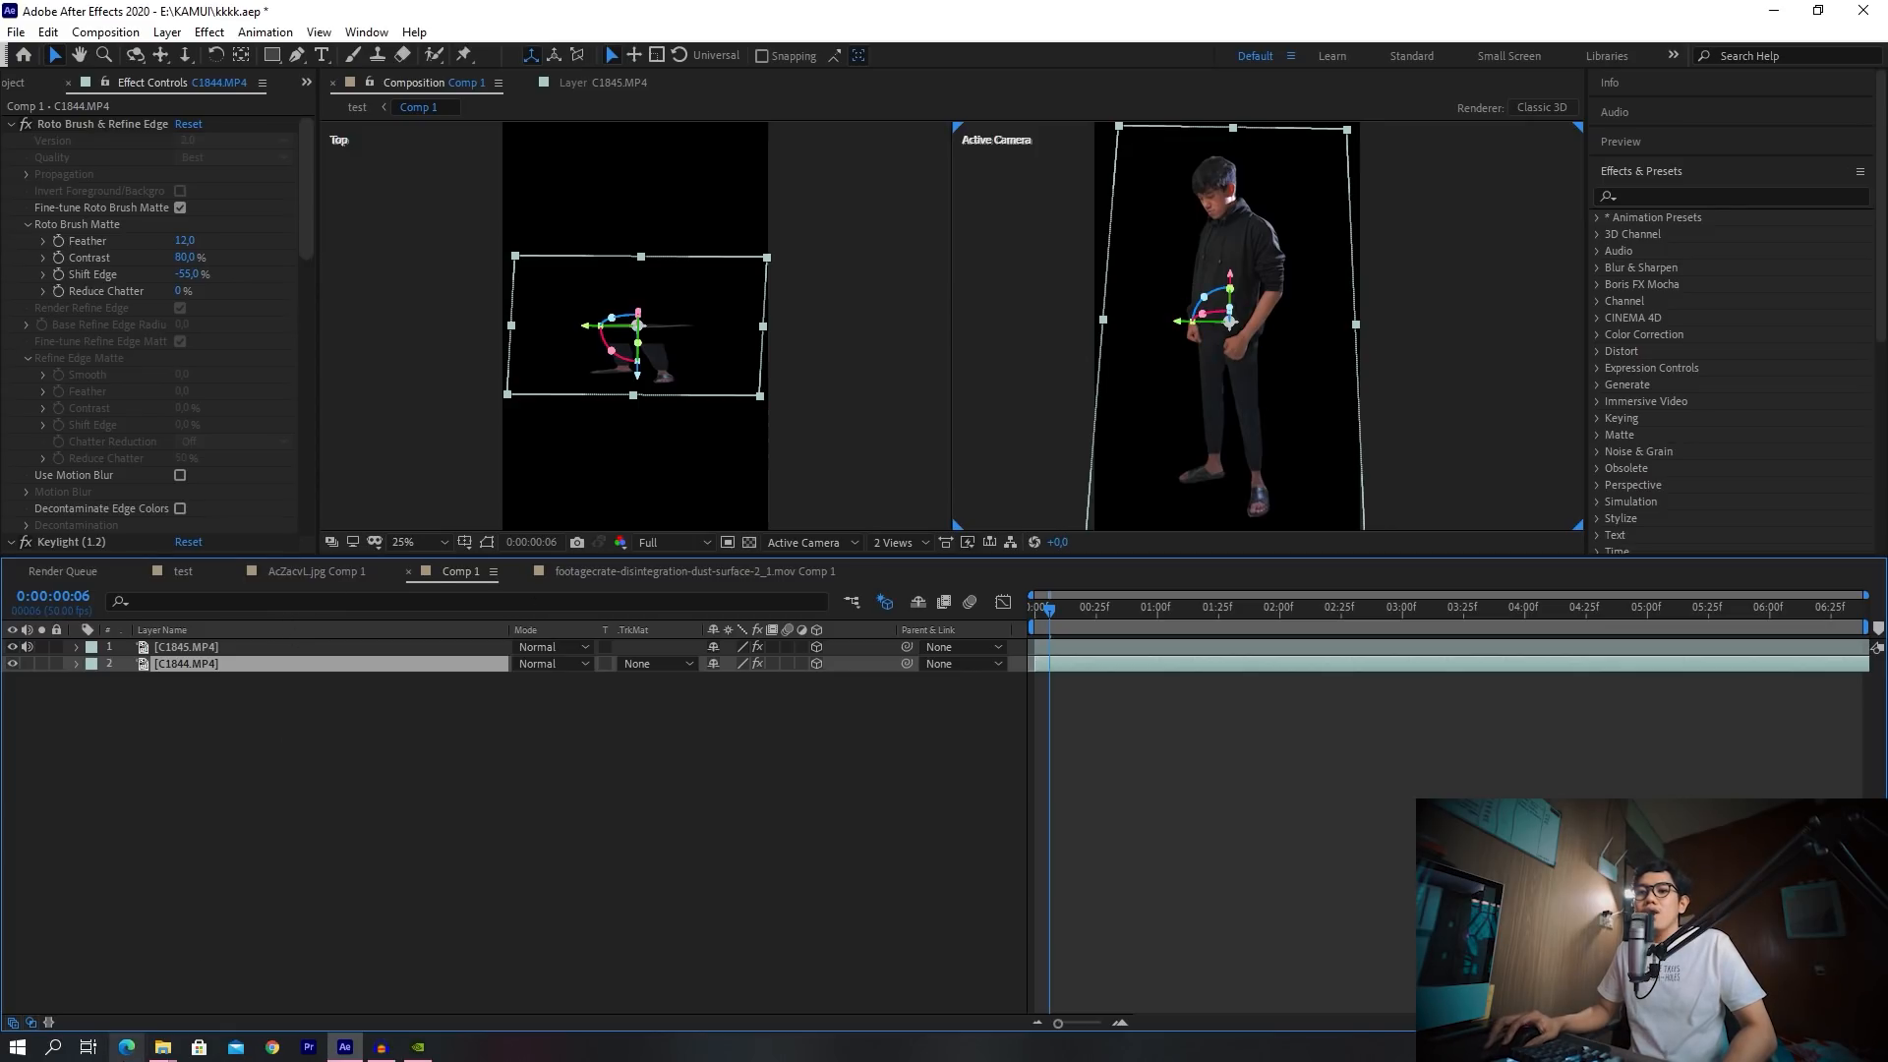
Switch to the KAMUI folder in File Explorer, play the C1844 green screen clip and pause it
{"action": "mouse_move", "coordinate": [169, 1057]}
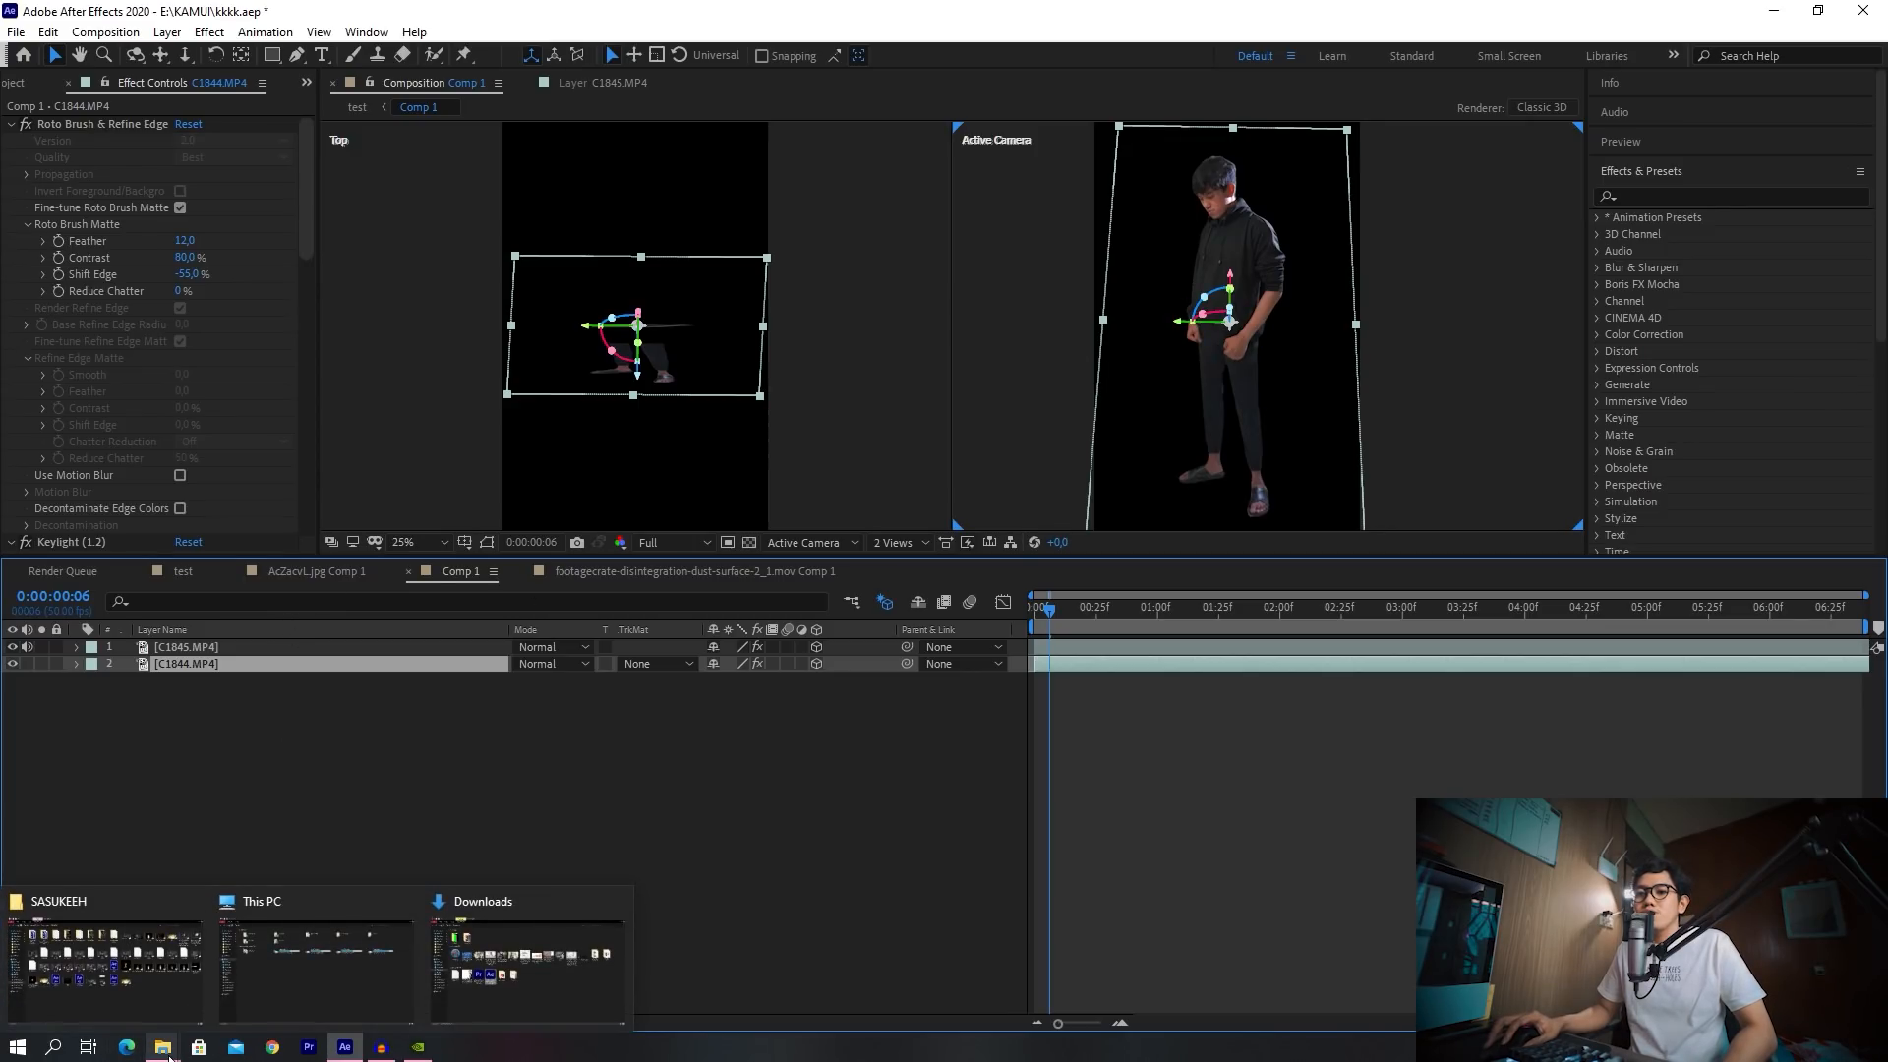
{"action": "left_click", "coordinate": [105, 968]}
{"action": "double_click", "coordinate": [1243, 83]}
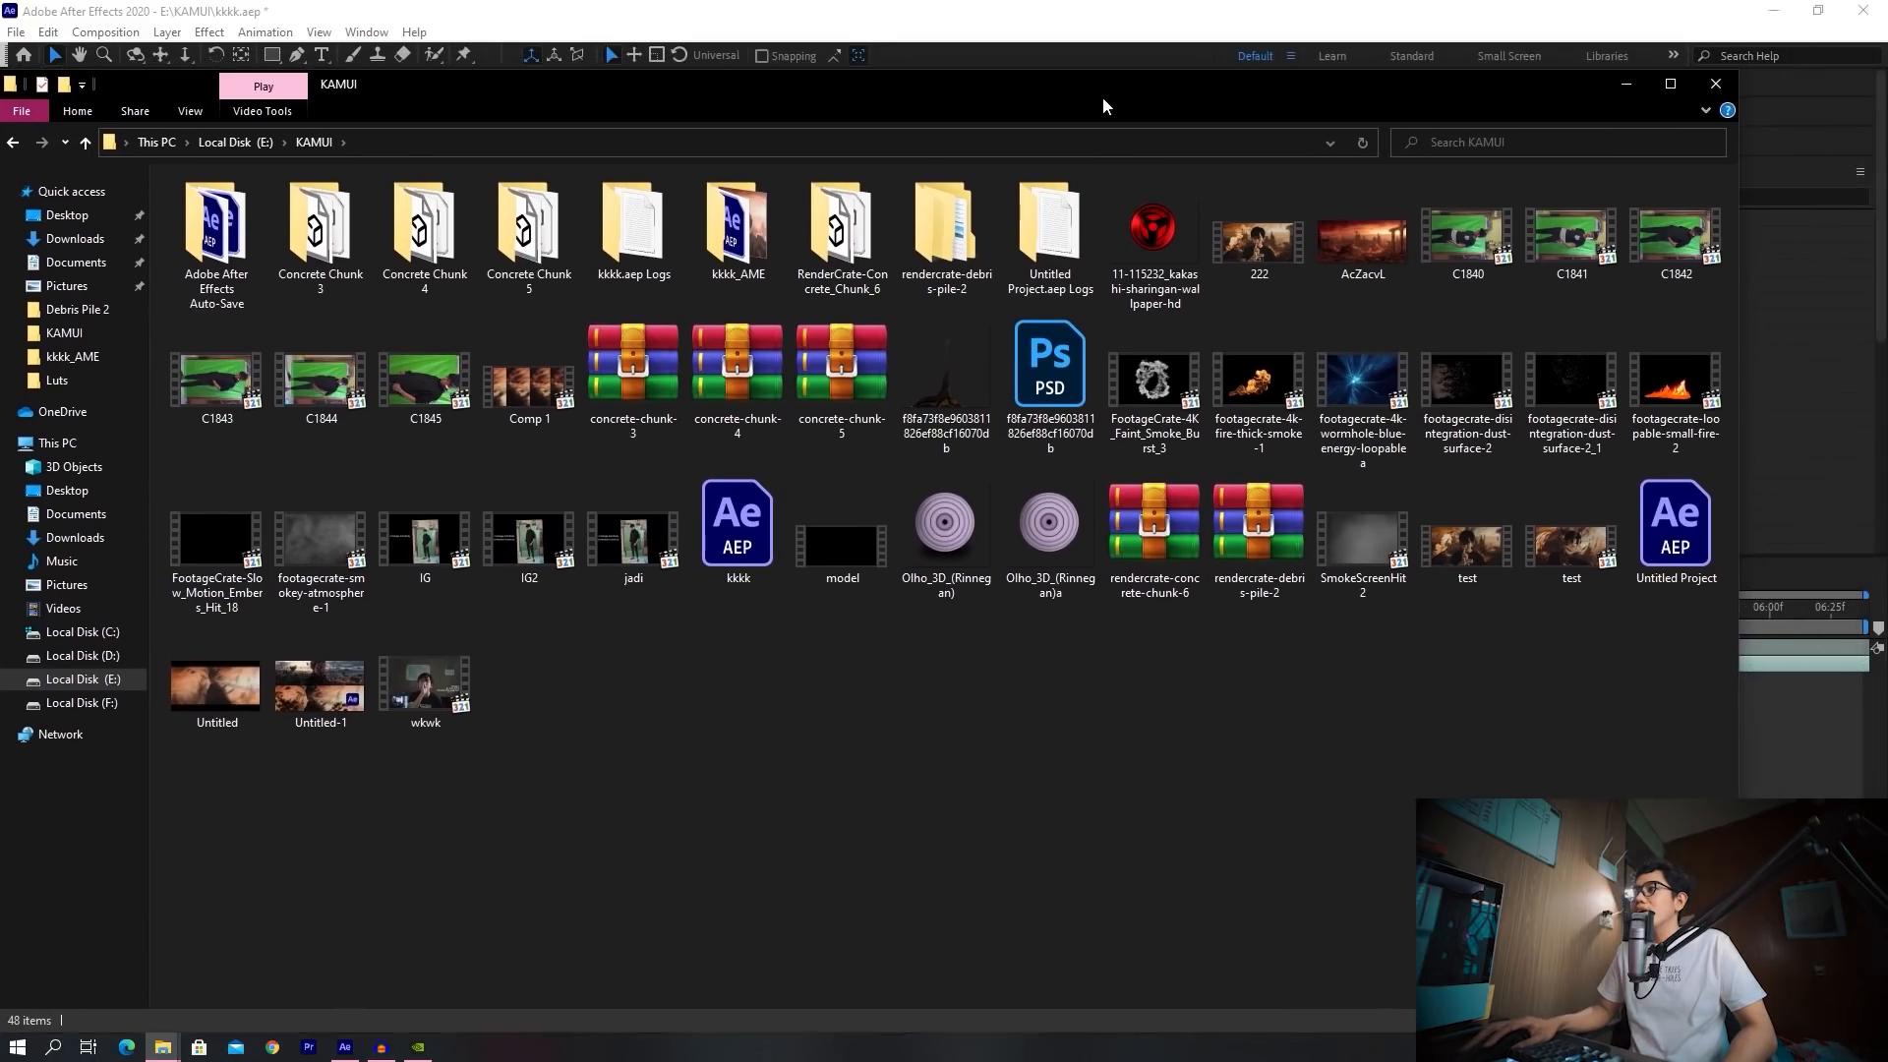
{"action": "left_click", "coordinate": [277, 392]}
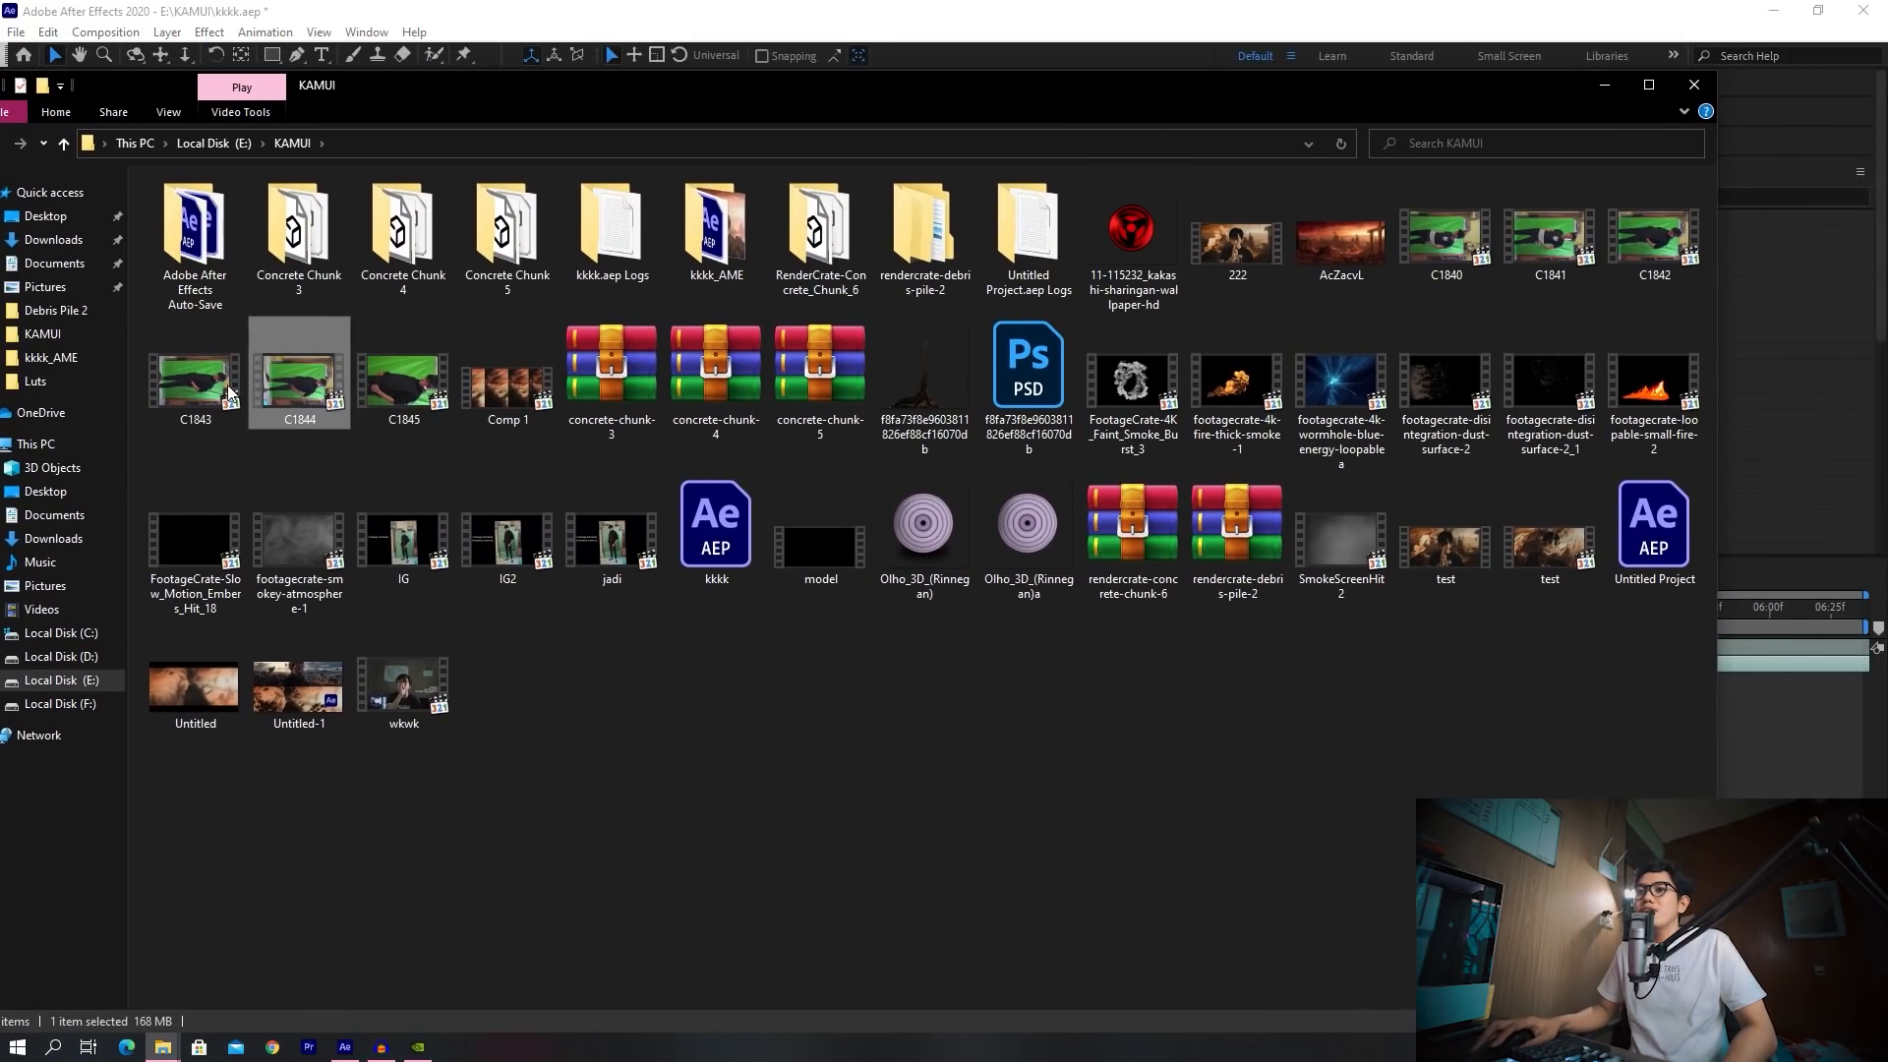
{"action": "double_click", "coordinate": [285, 398]}
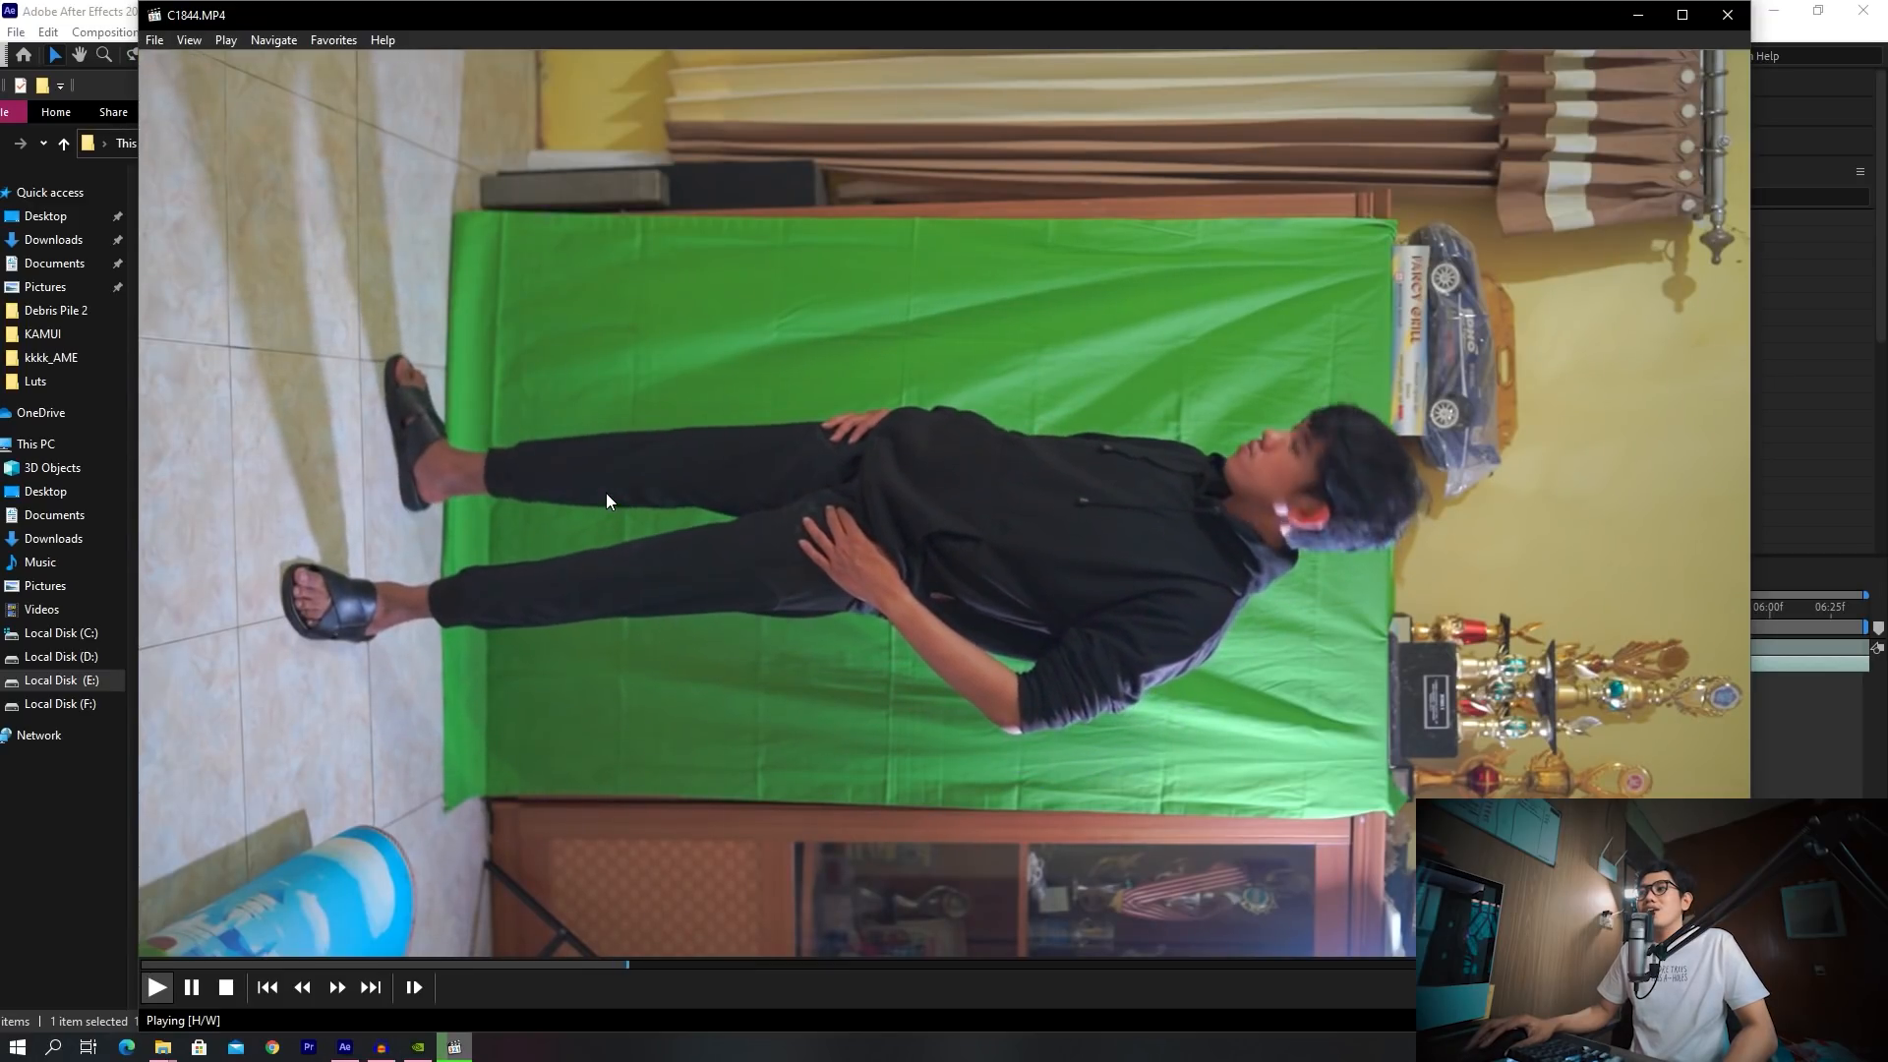
{"action": "left_click", "coordinate": [1001, 623]}
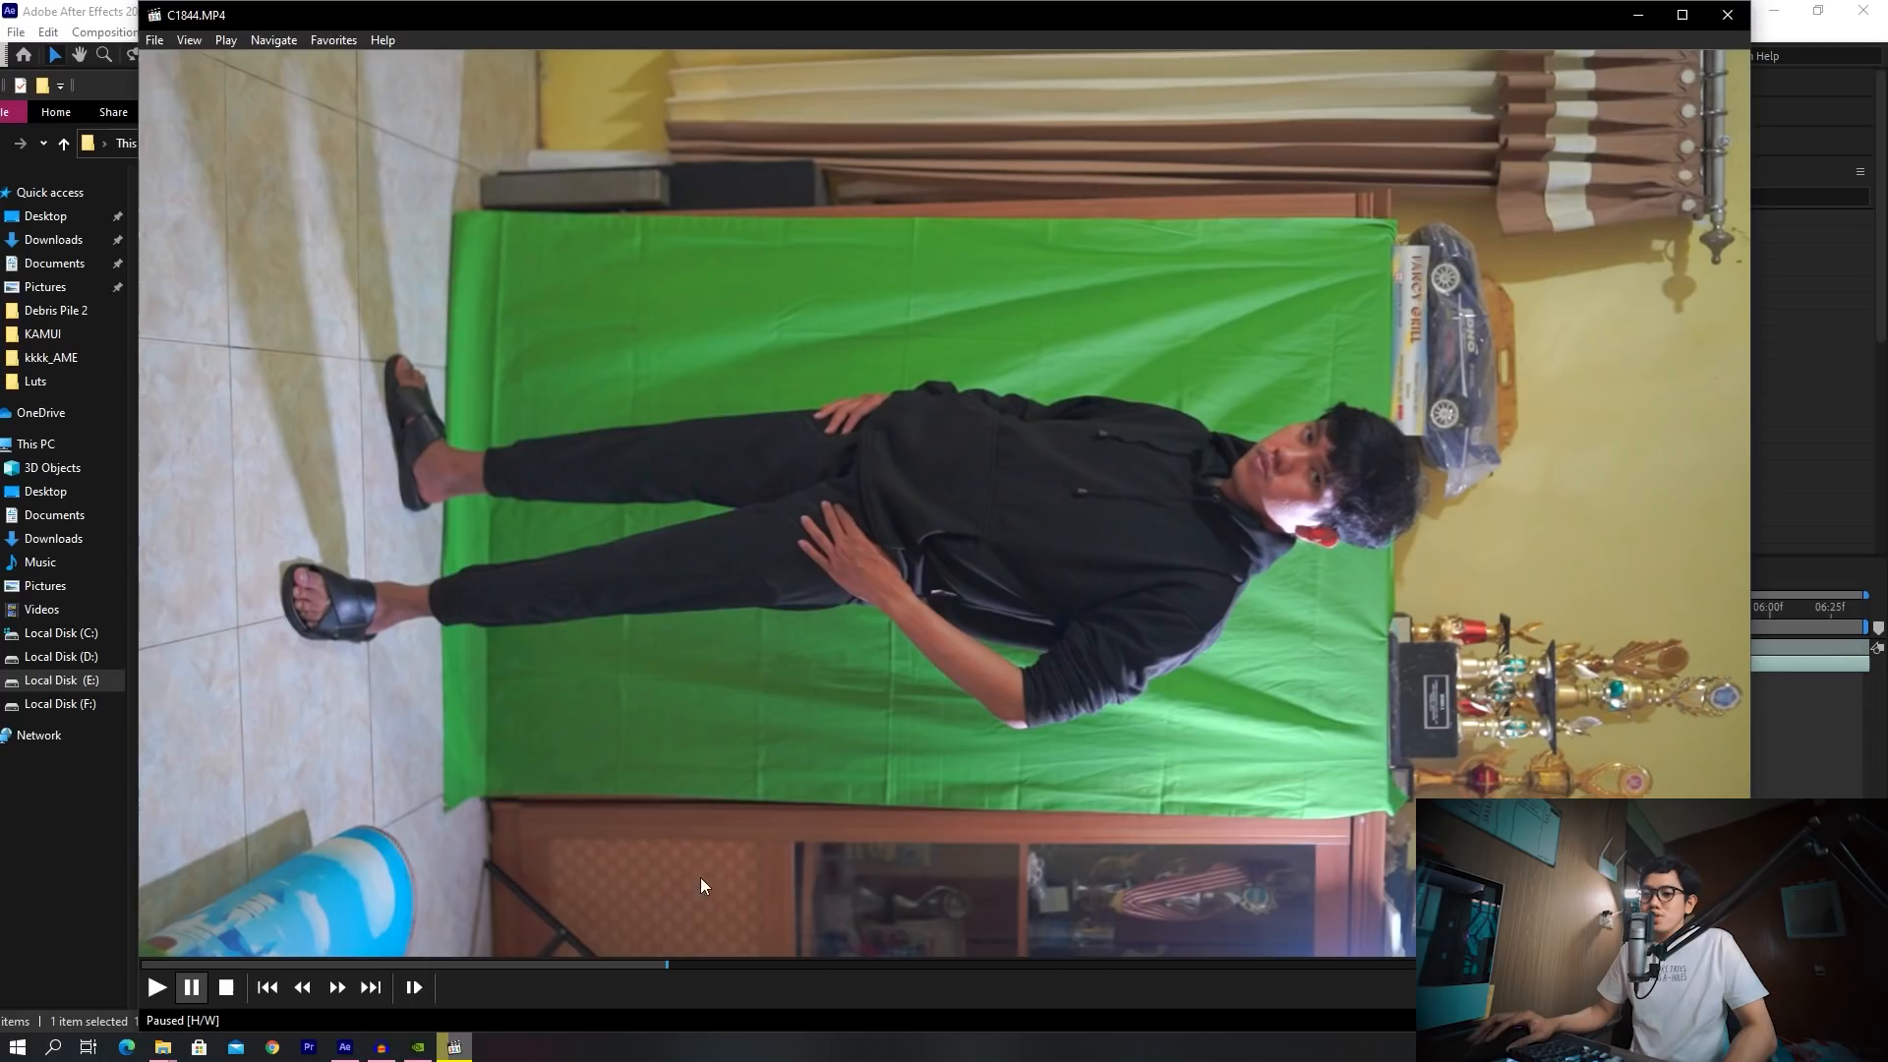
Switch to After Effects, open the test composition, and bring the paused C1844.MP4 clip back to the front
{"action": "left_click", "coordinate": [343, 1051]}
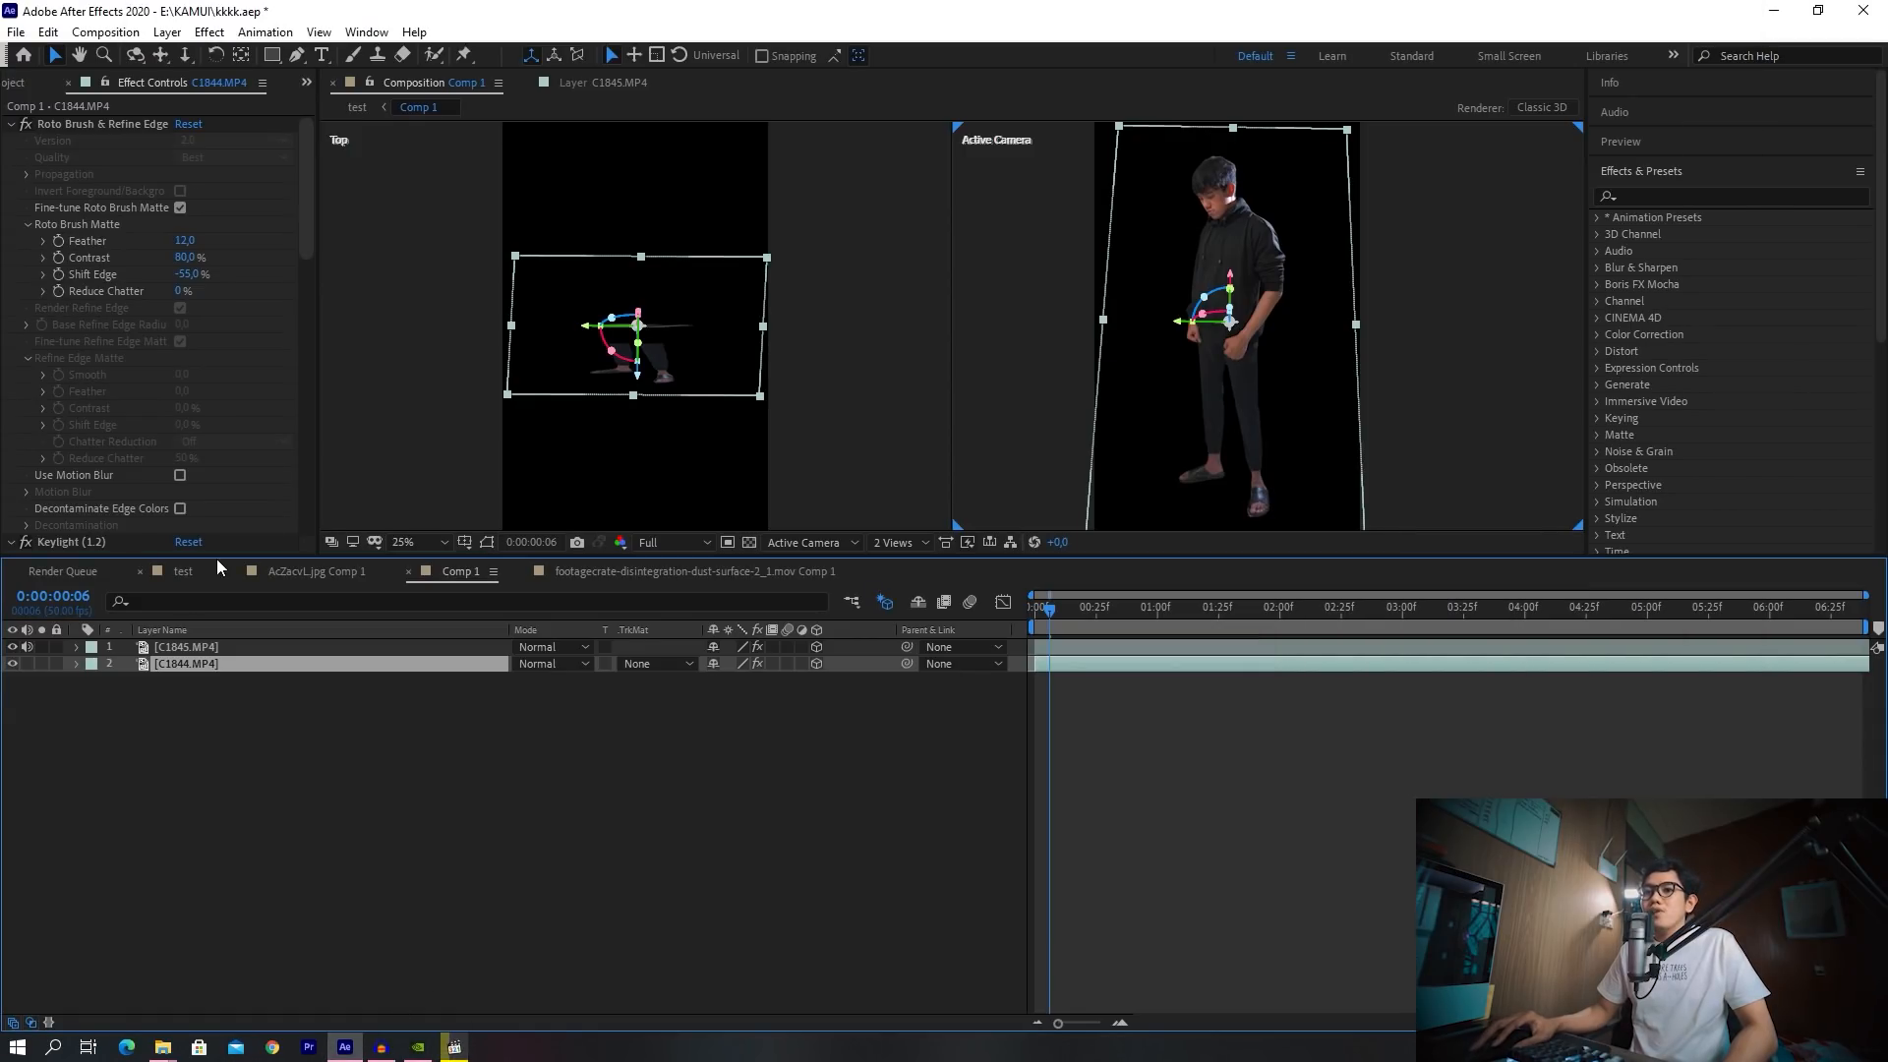
{"action": "left_click", "coordinate": [183, 573]}
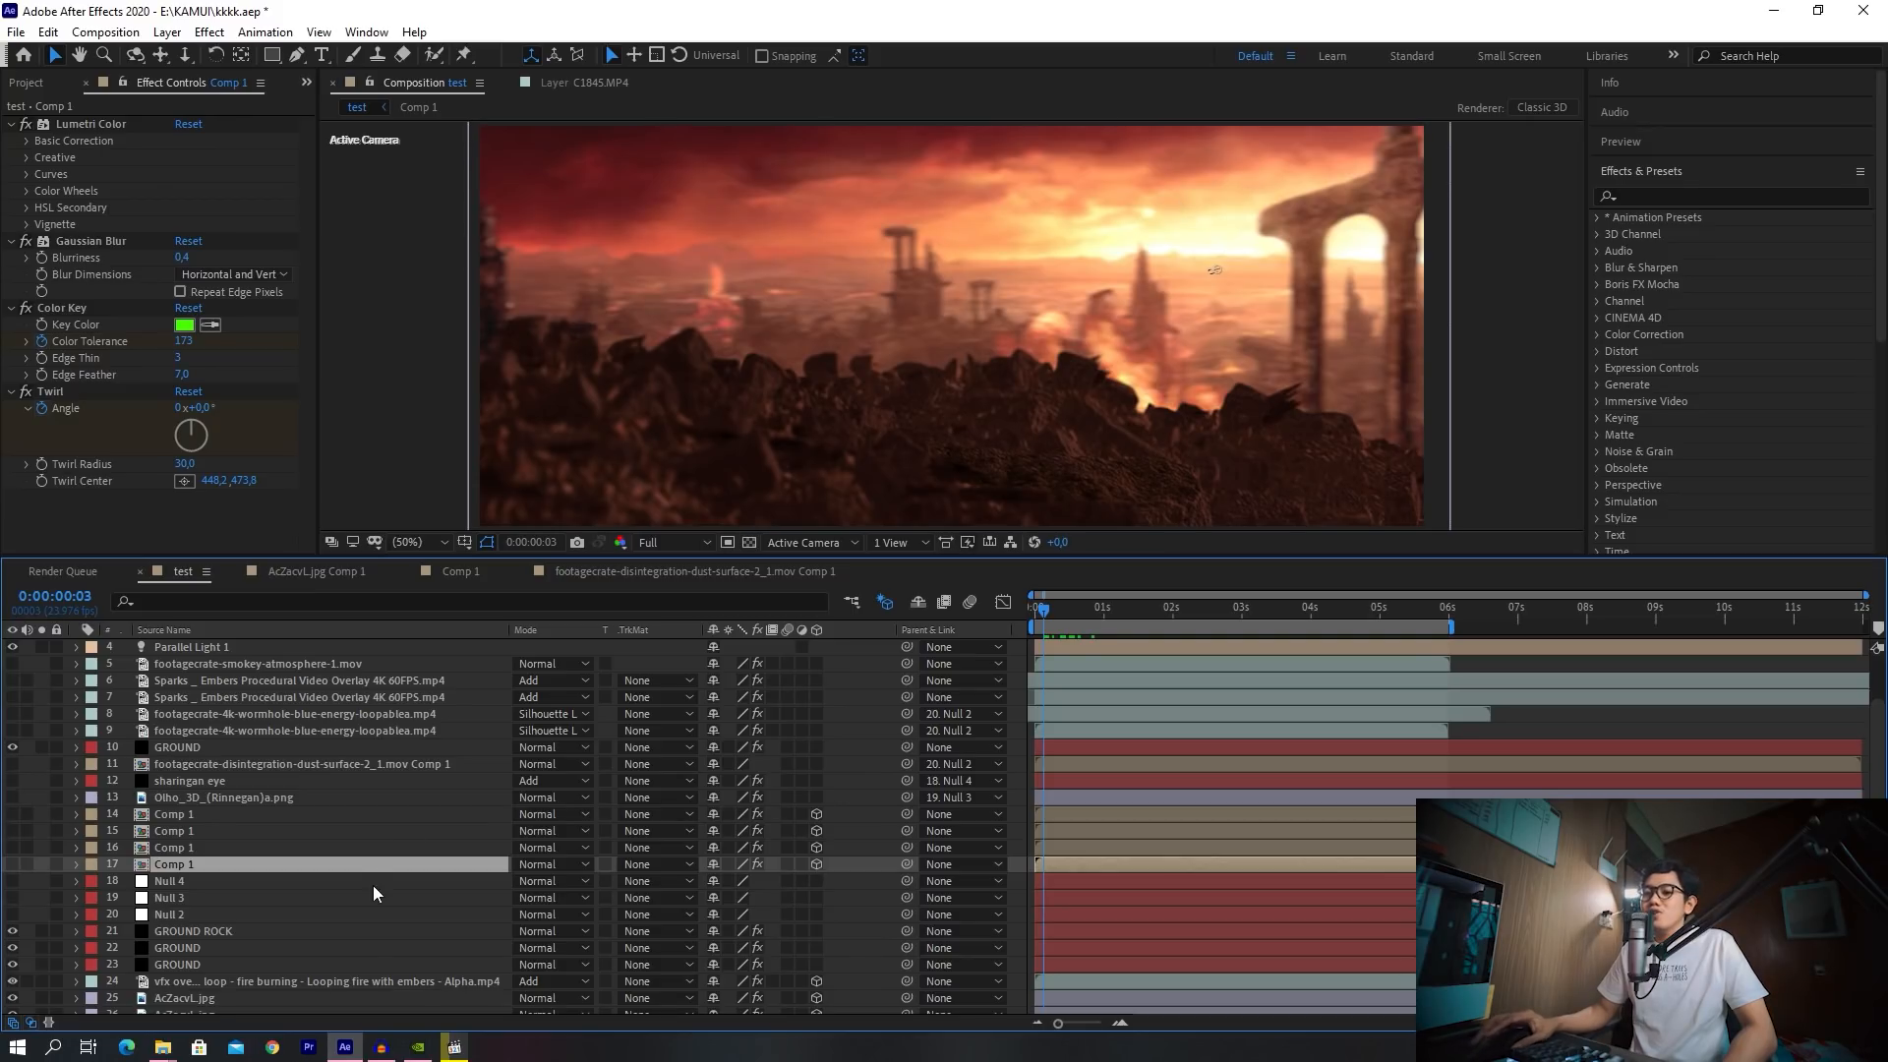
{"action": "left_click", "coordinate": [447, 1048]}
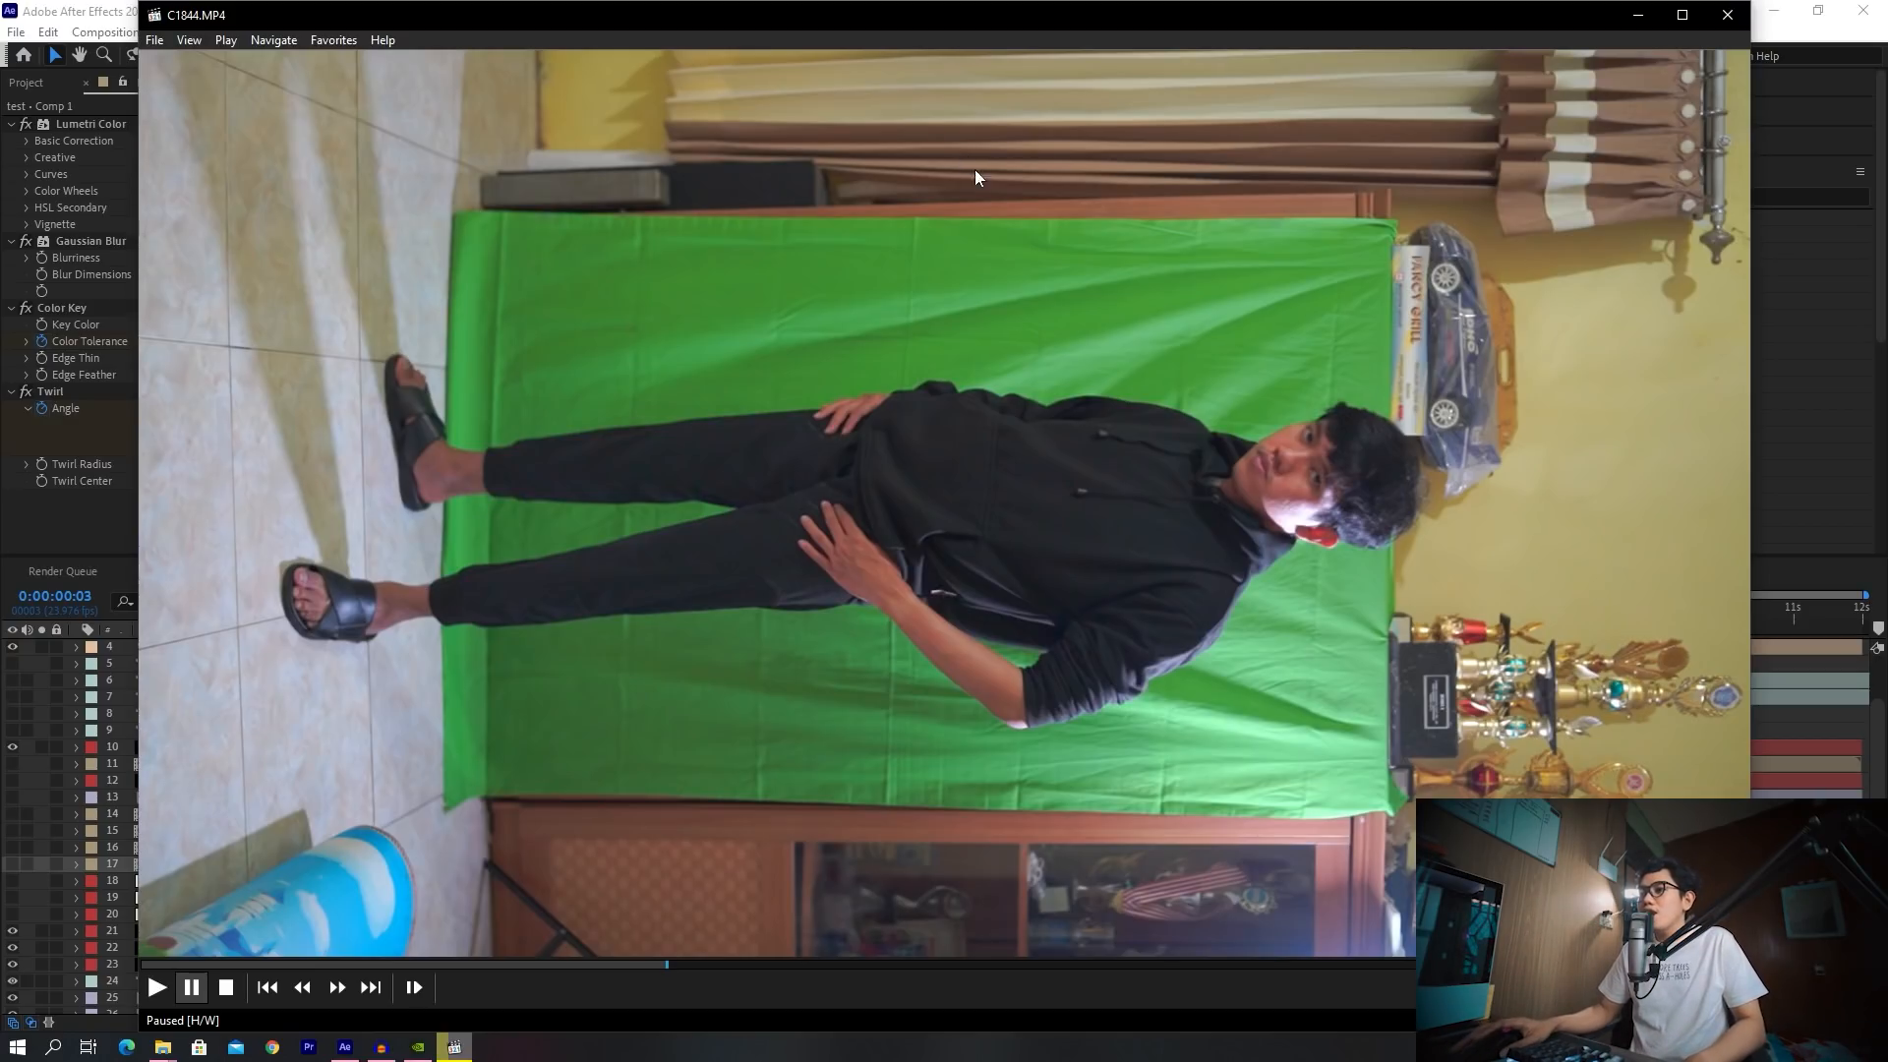
Resume the C1844 green screen clip, skip ahead to 00:28 and close the player
{"action": "key", "text": "space"}
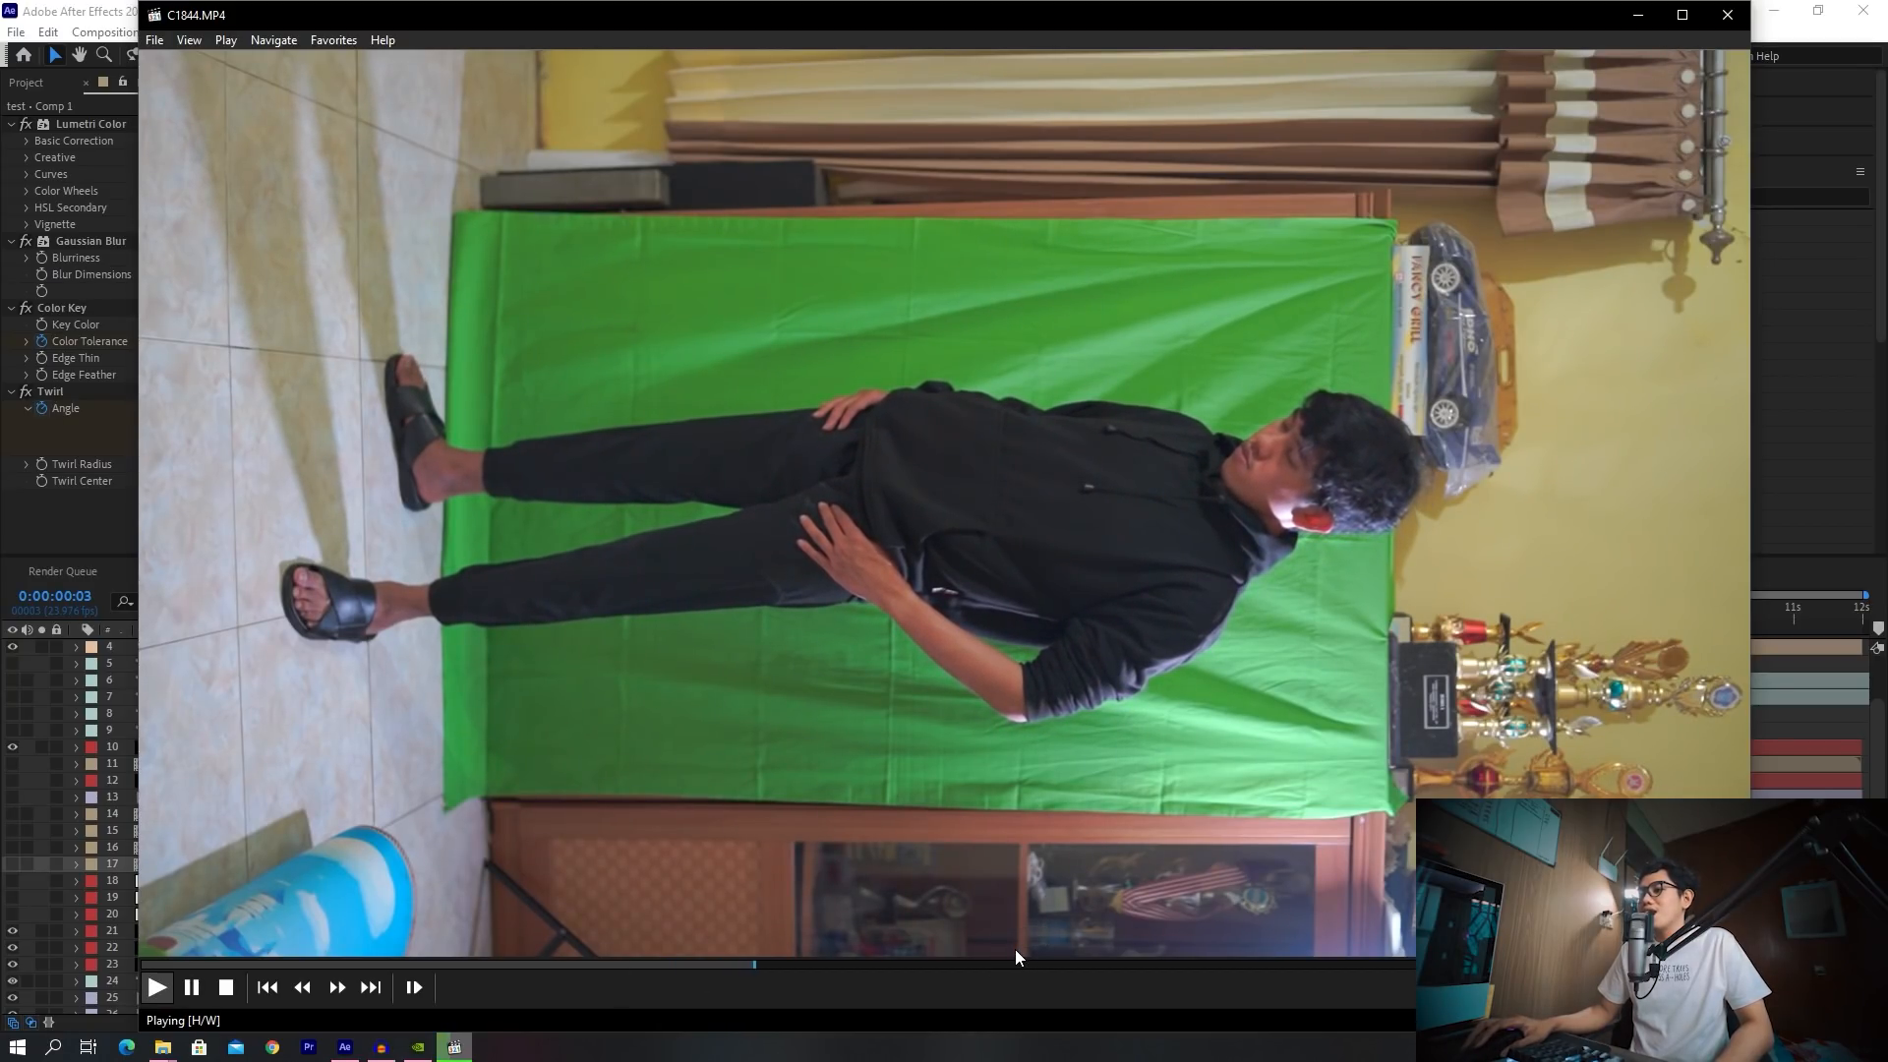
{"action": "left_click", "coordinate": [991, 963]}
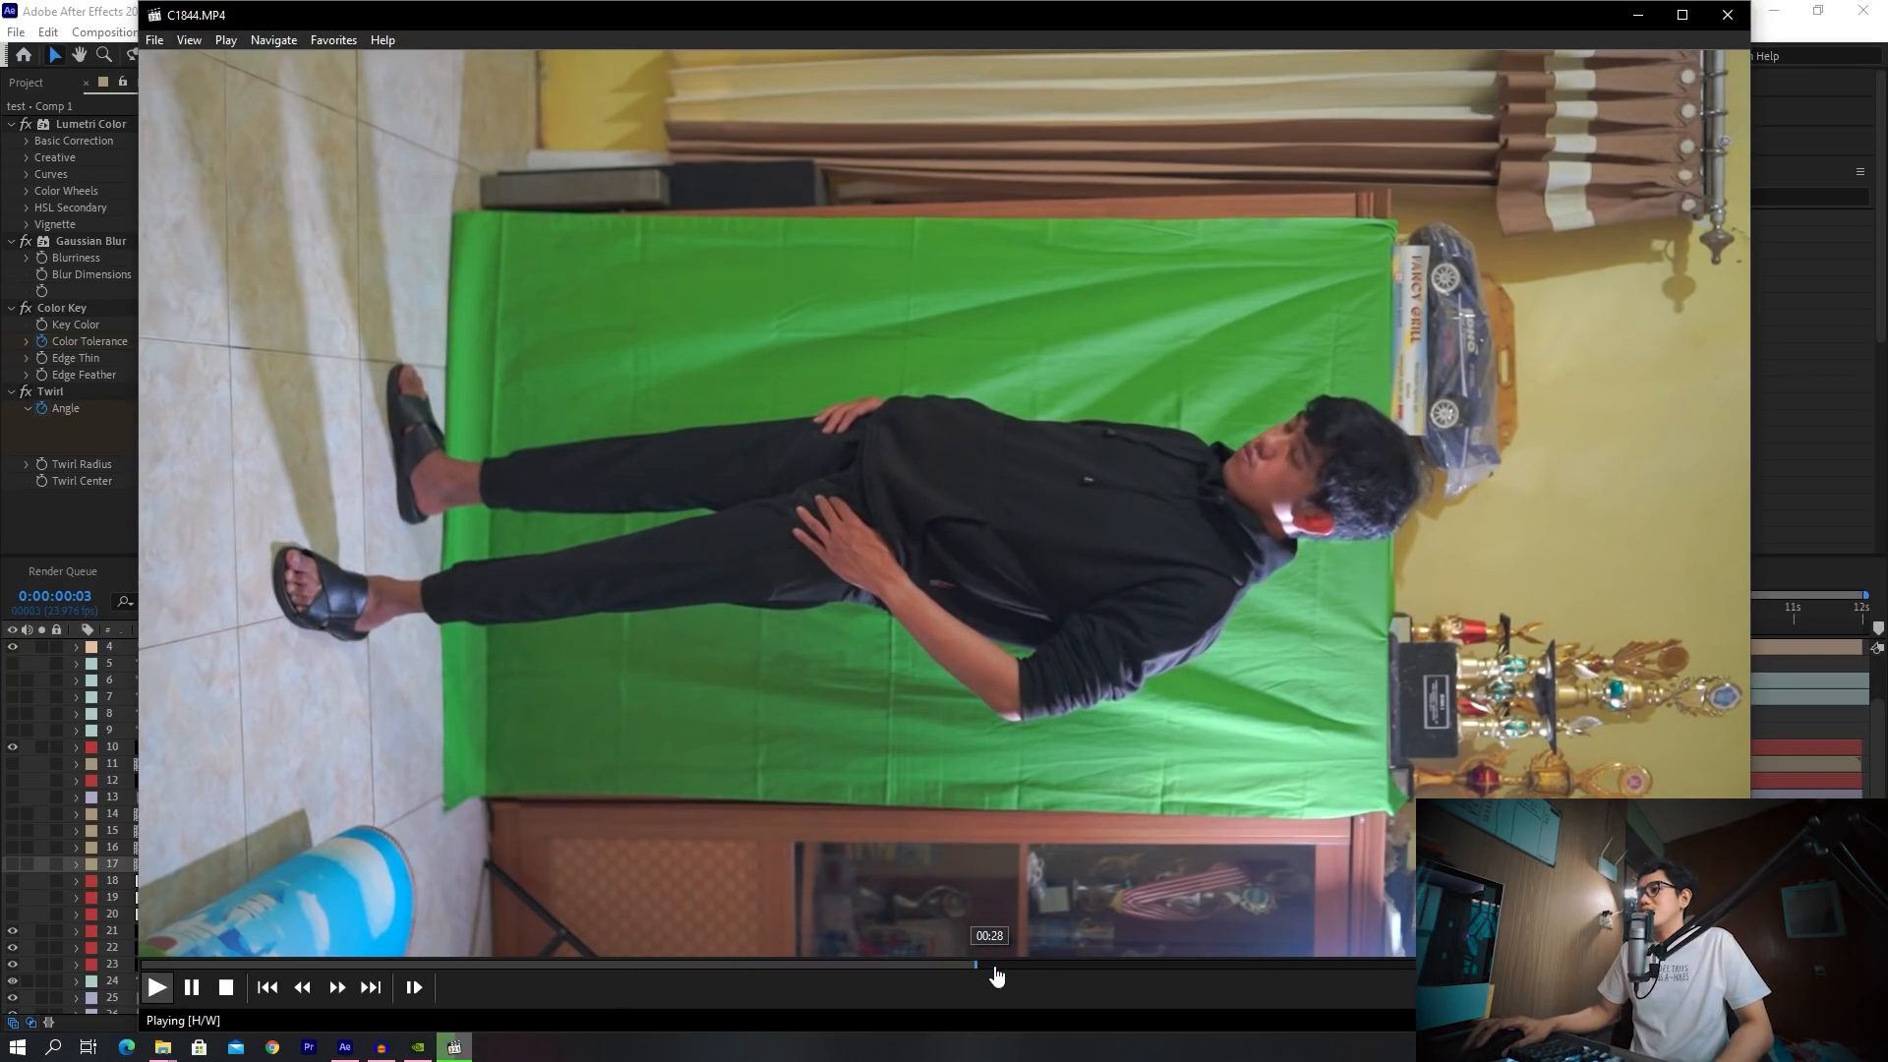
{"action": "left_click", "coordinate": [1727, 15]}
Switch to the KAMUI folder in File Explorer, play the C1845 green screen clip with a pause partway, and close the player
{"action": "mouse_move", "coordinate": [168, 1050]}
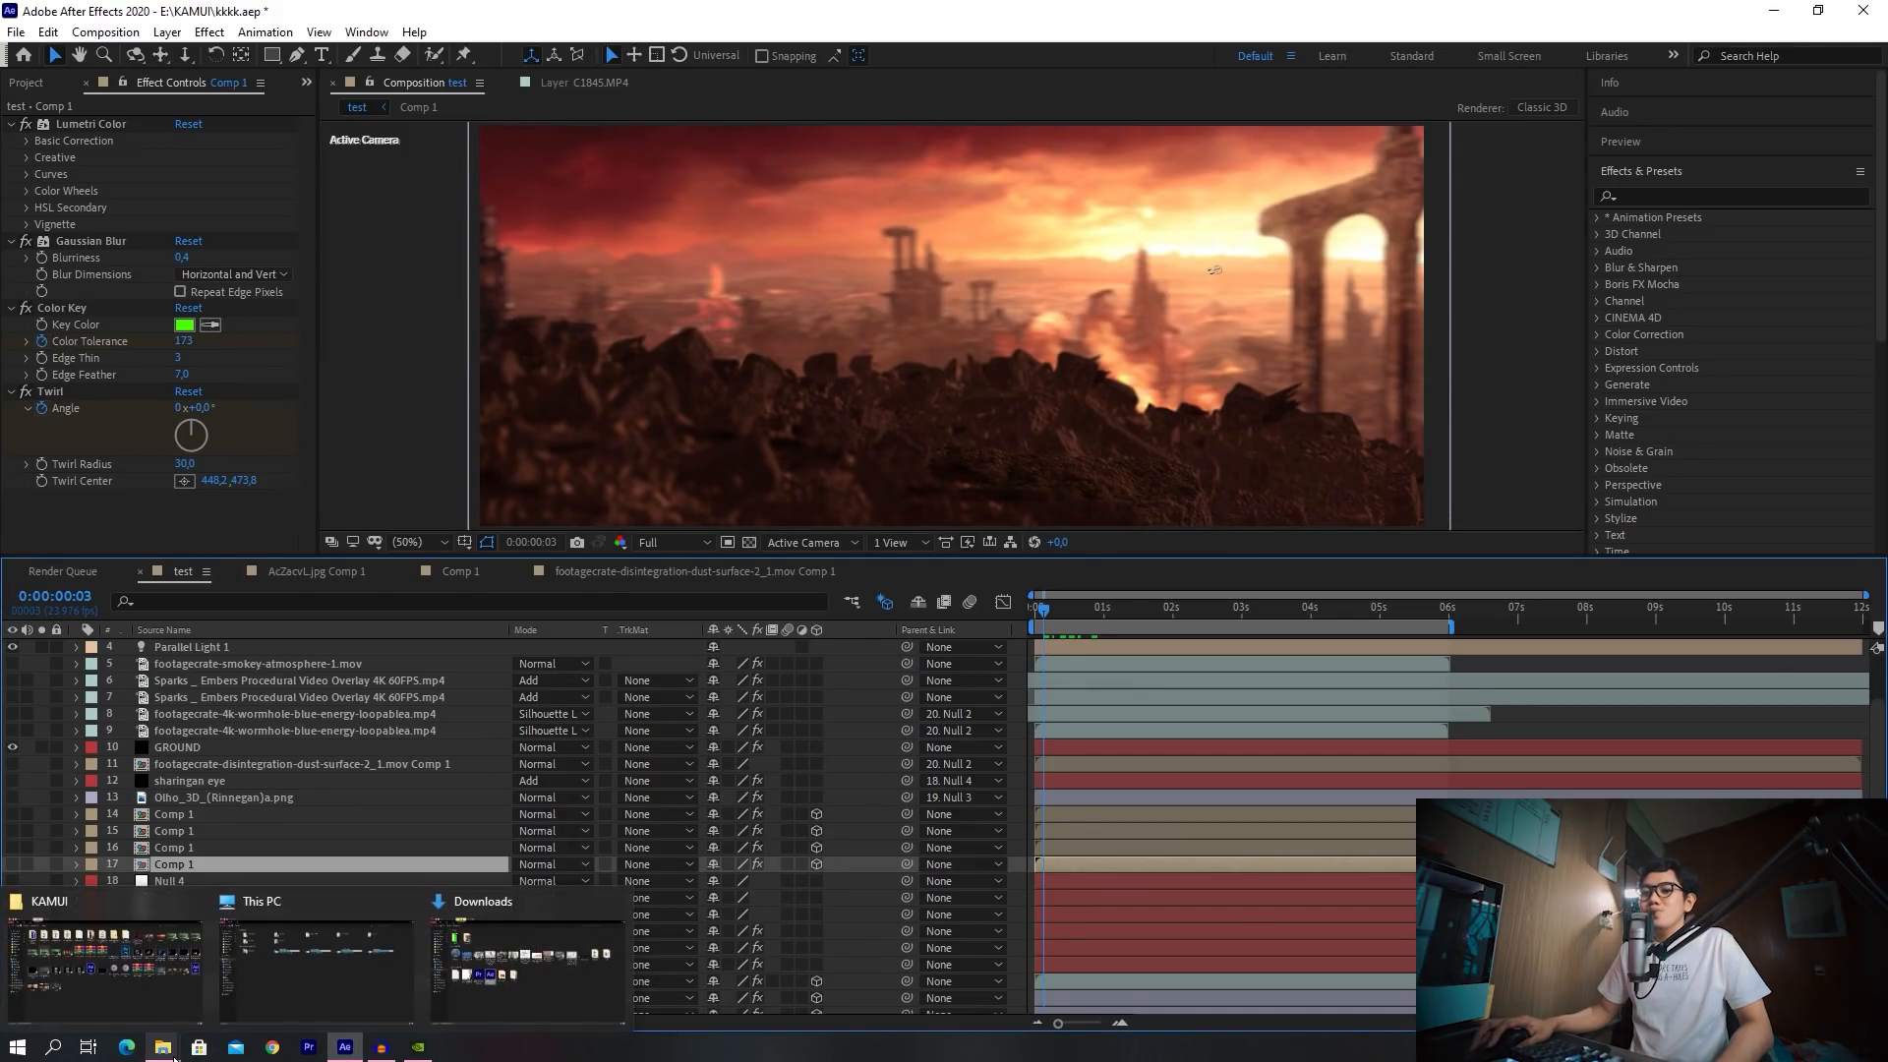
{"action": "left_click", "coordinate": [142, 987]}
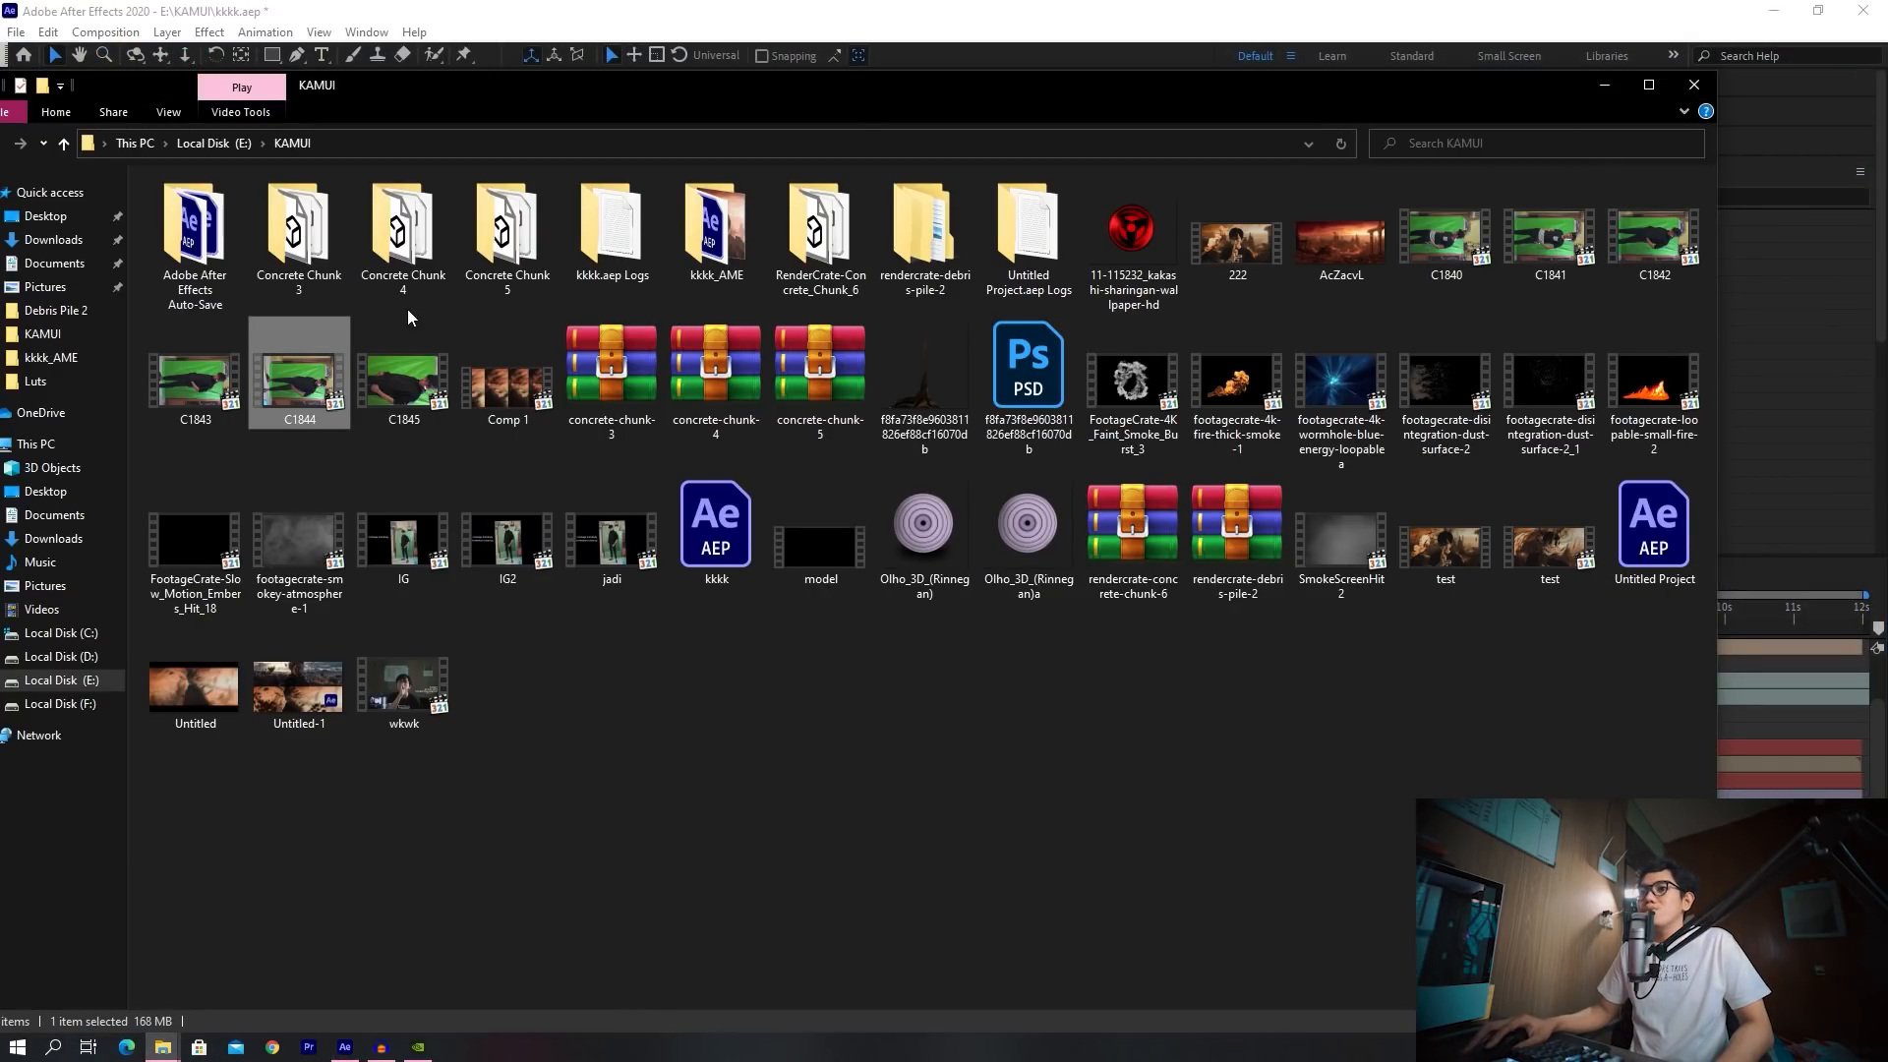
{"action": "double_click", "coordinate": [432, 396]}
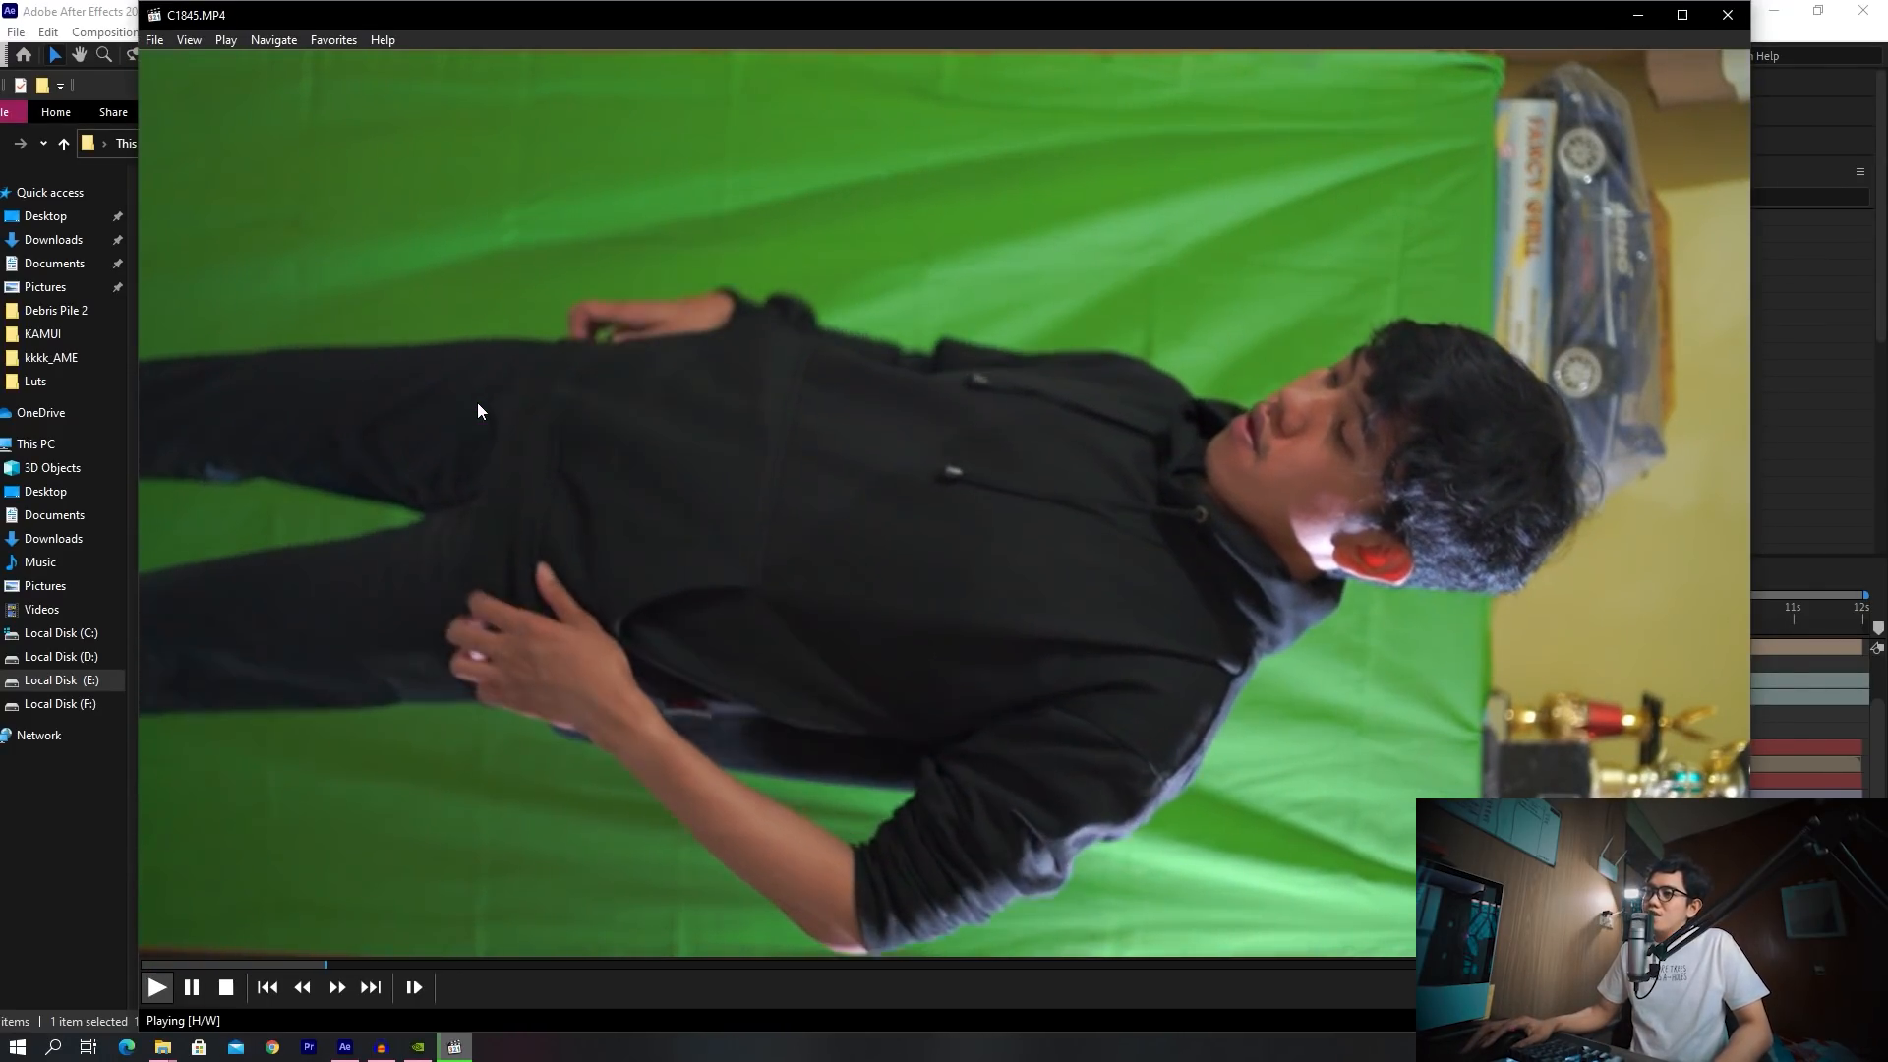
{"action": "key", "text": "space"}
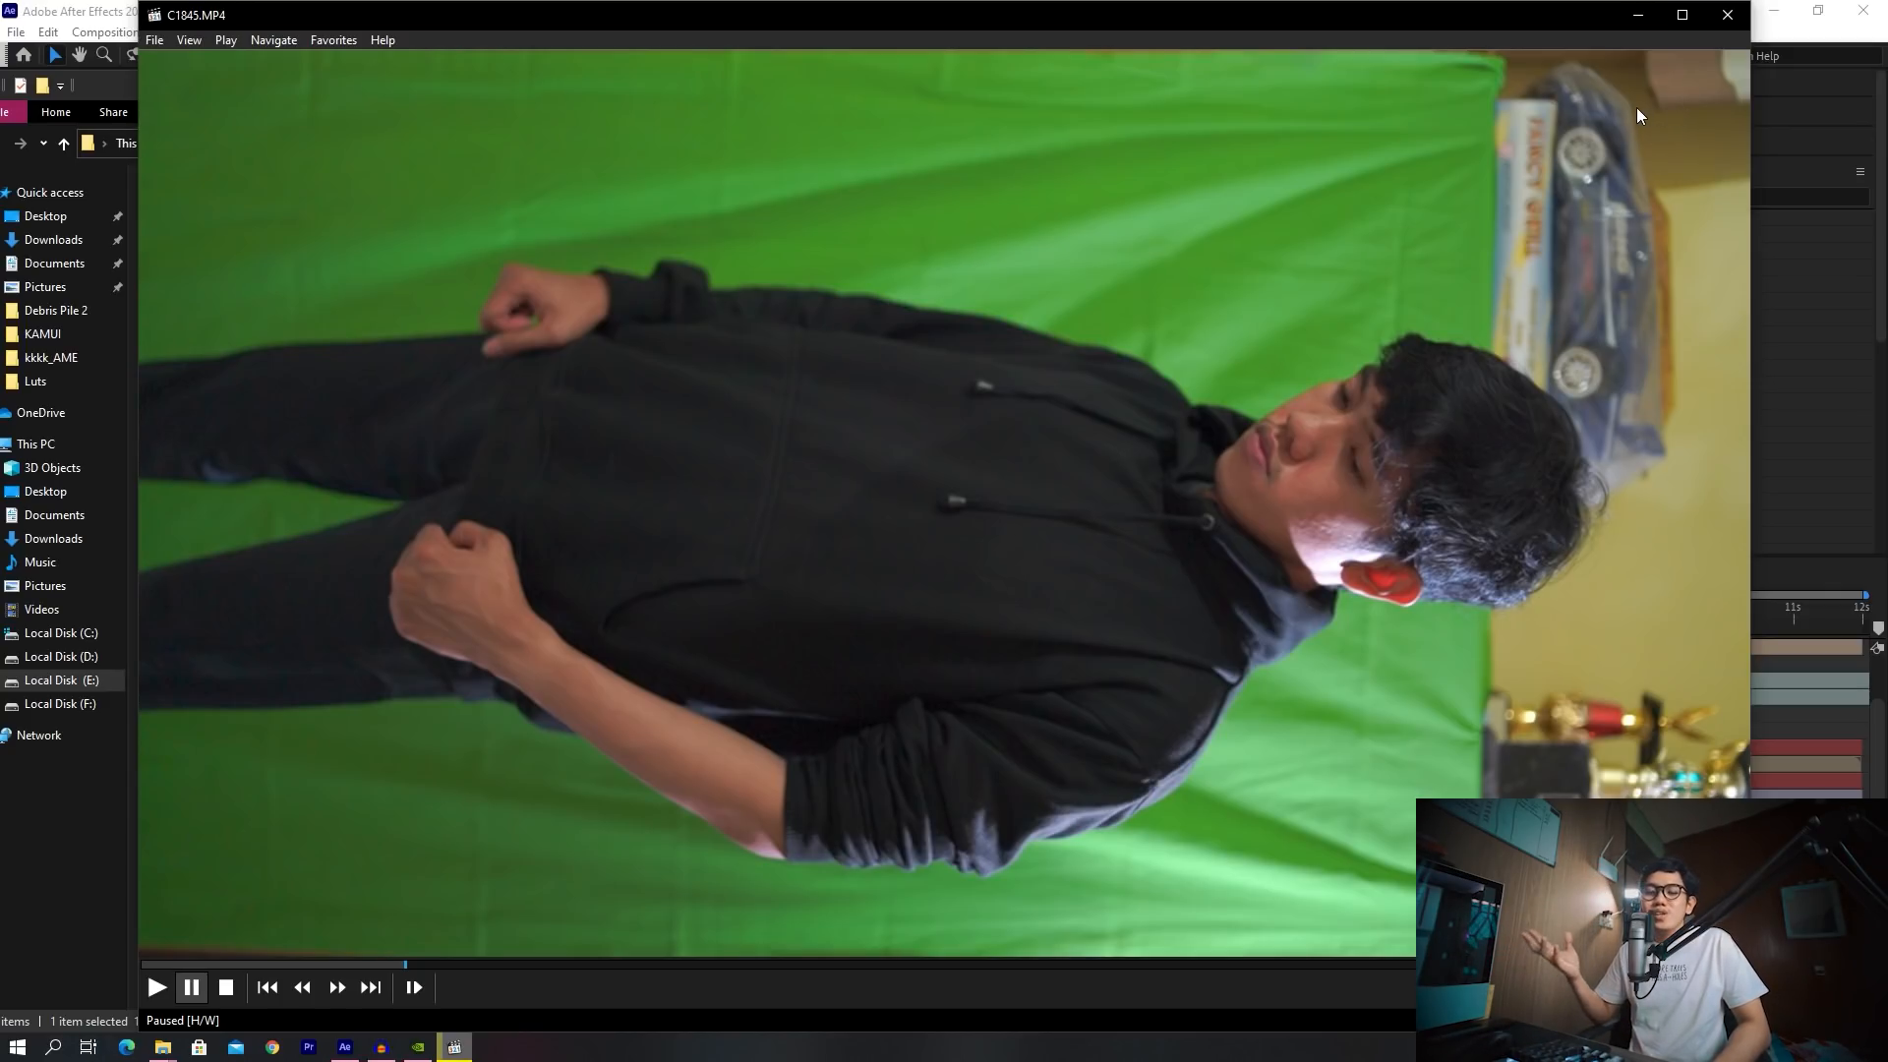
{"action": "left_click", "coordinate": [1249, 356]}
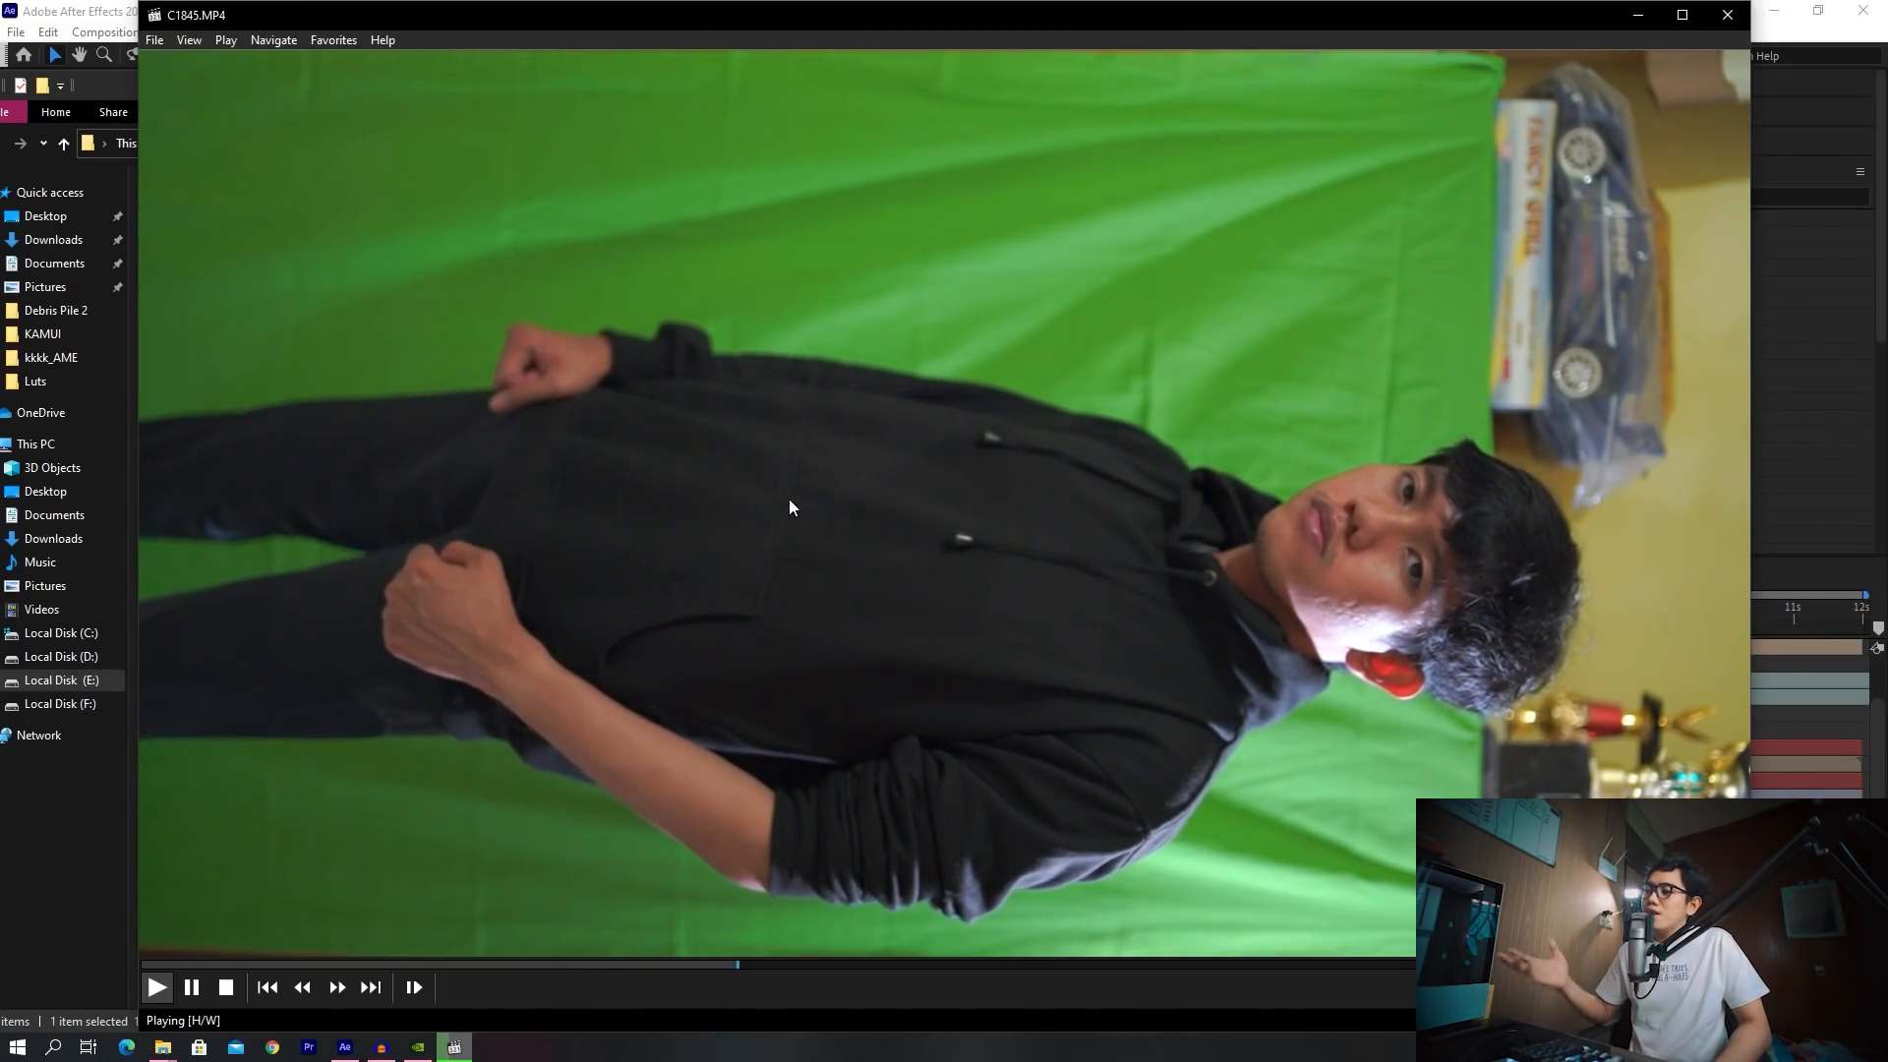
{"action": "left_click", "coordinate": [1721, 20]}
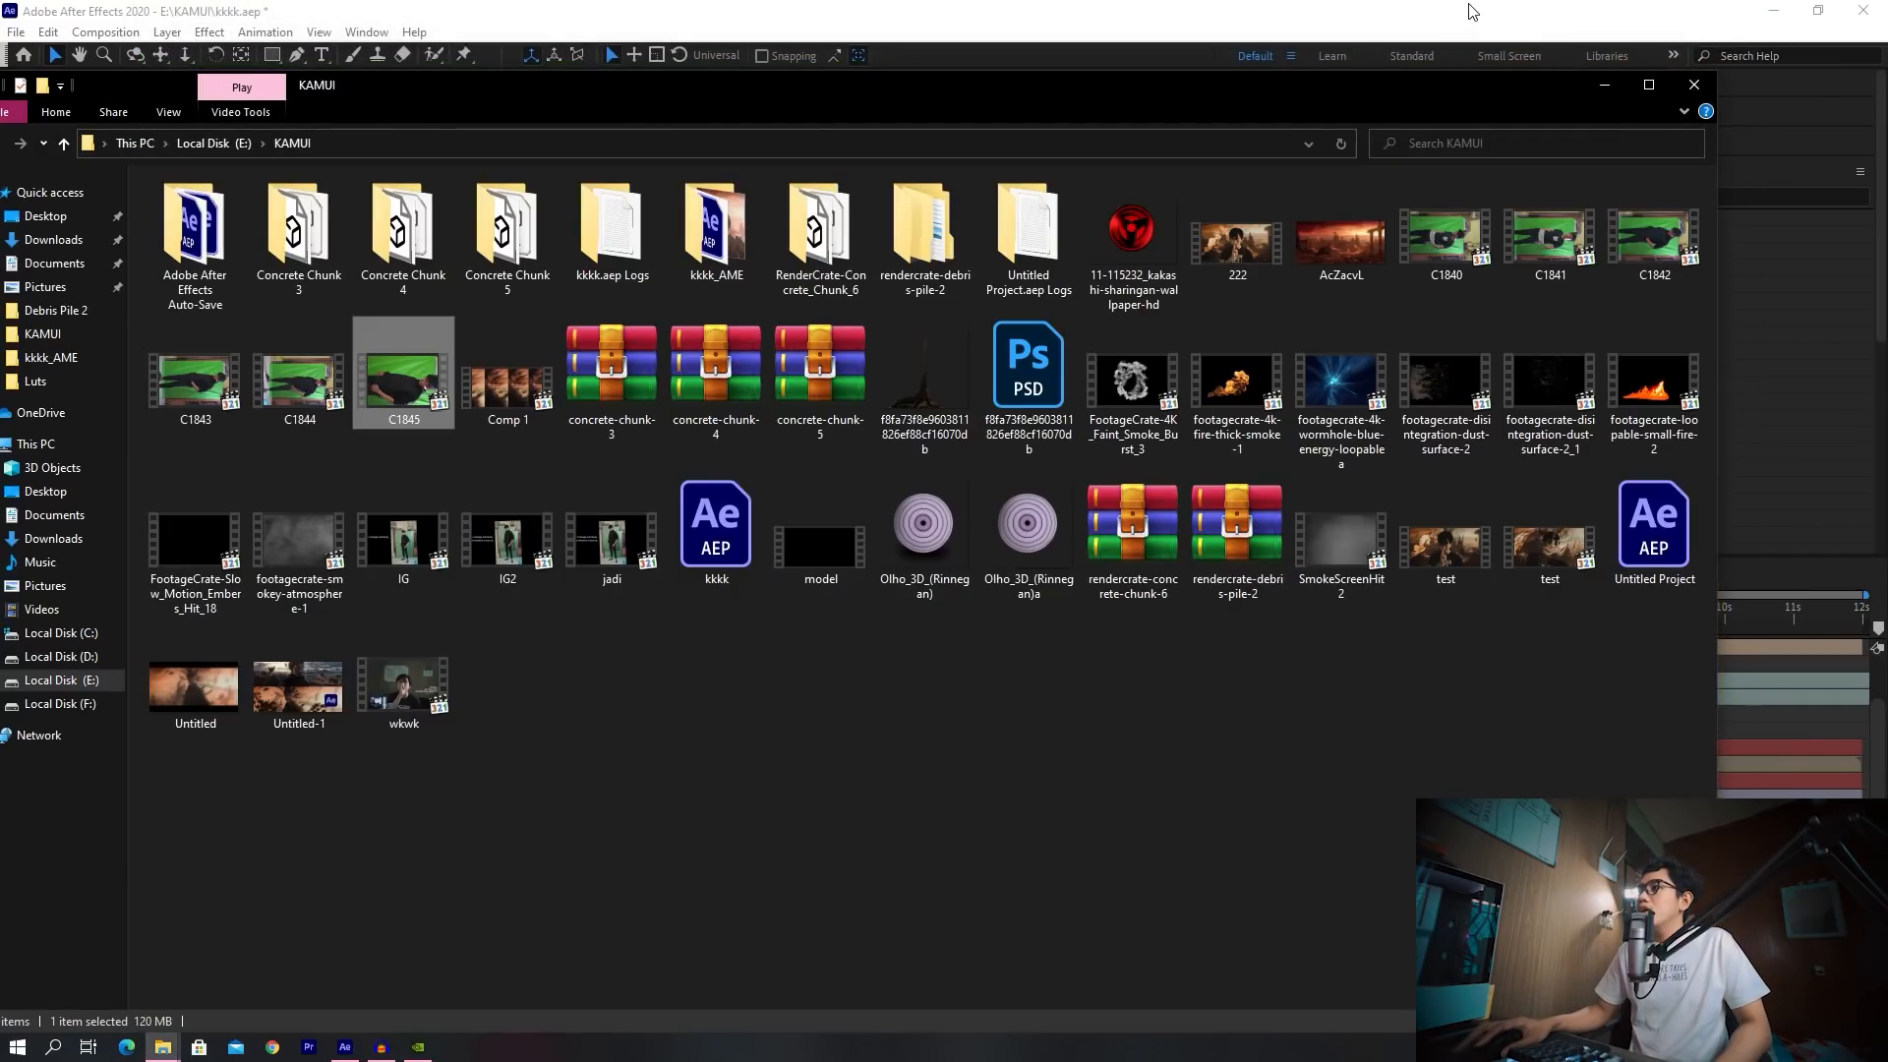
Switch to After Effects, open the Comp 1 composition and examine the Roto Brush & Refine Edge and Keylight settings on C1844.MP4
{"action": "left_click", "coordinate": [1600, 84]}
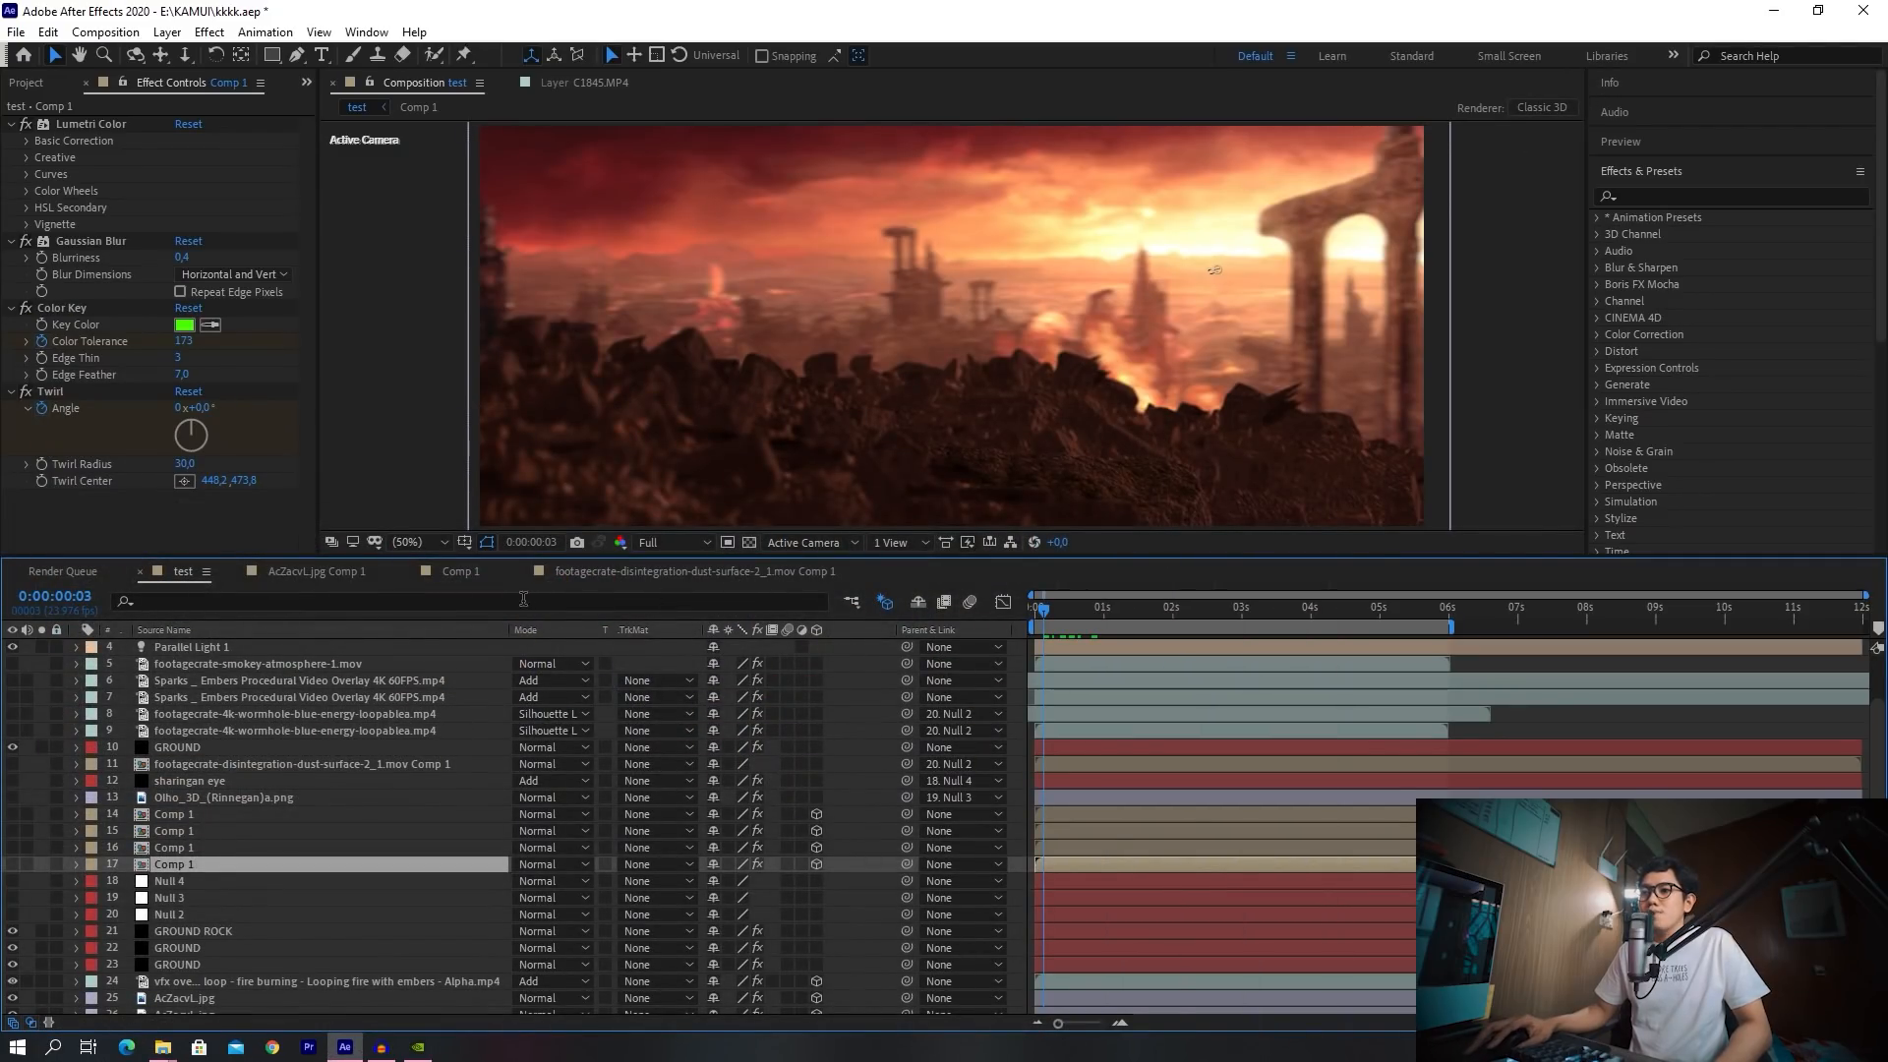
{"action": "left_click", "coordinate": [468, 573]}
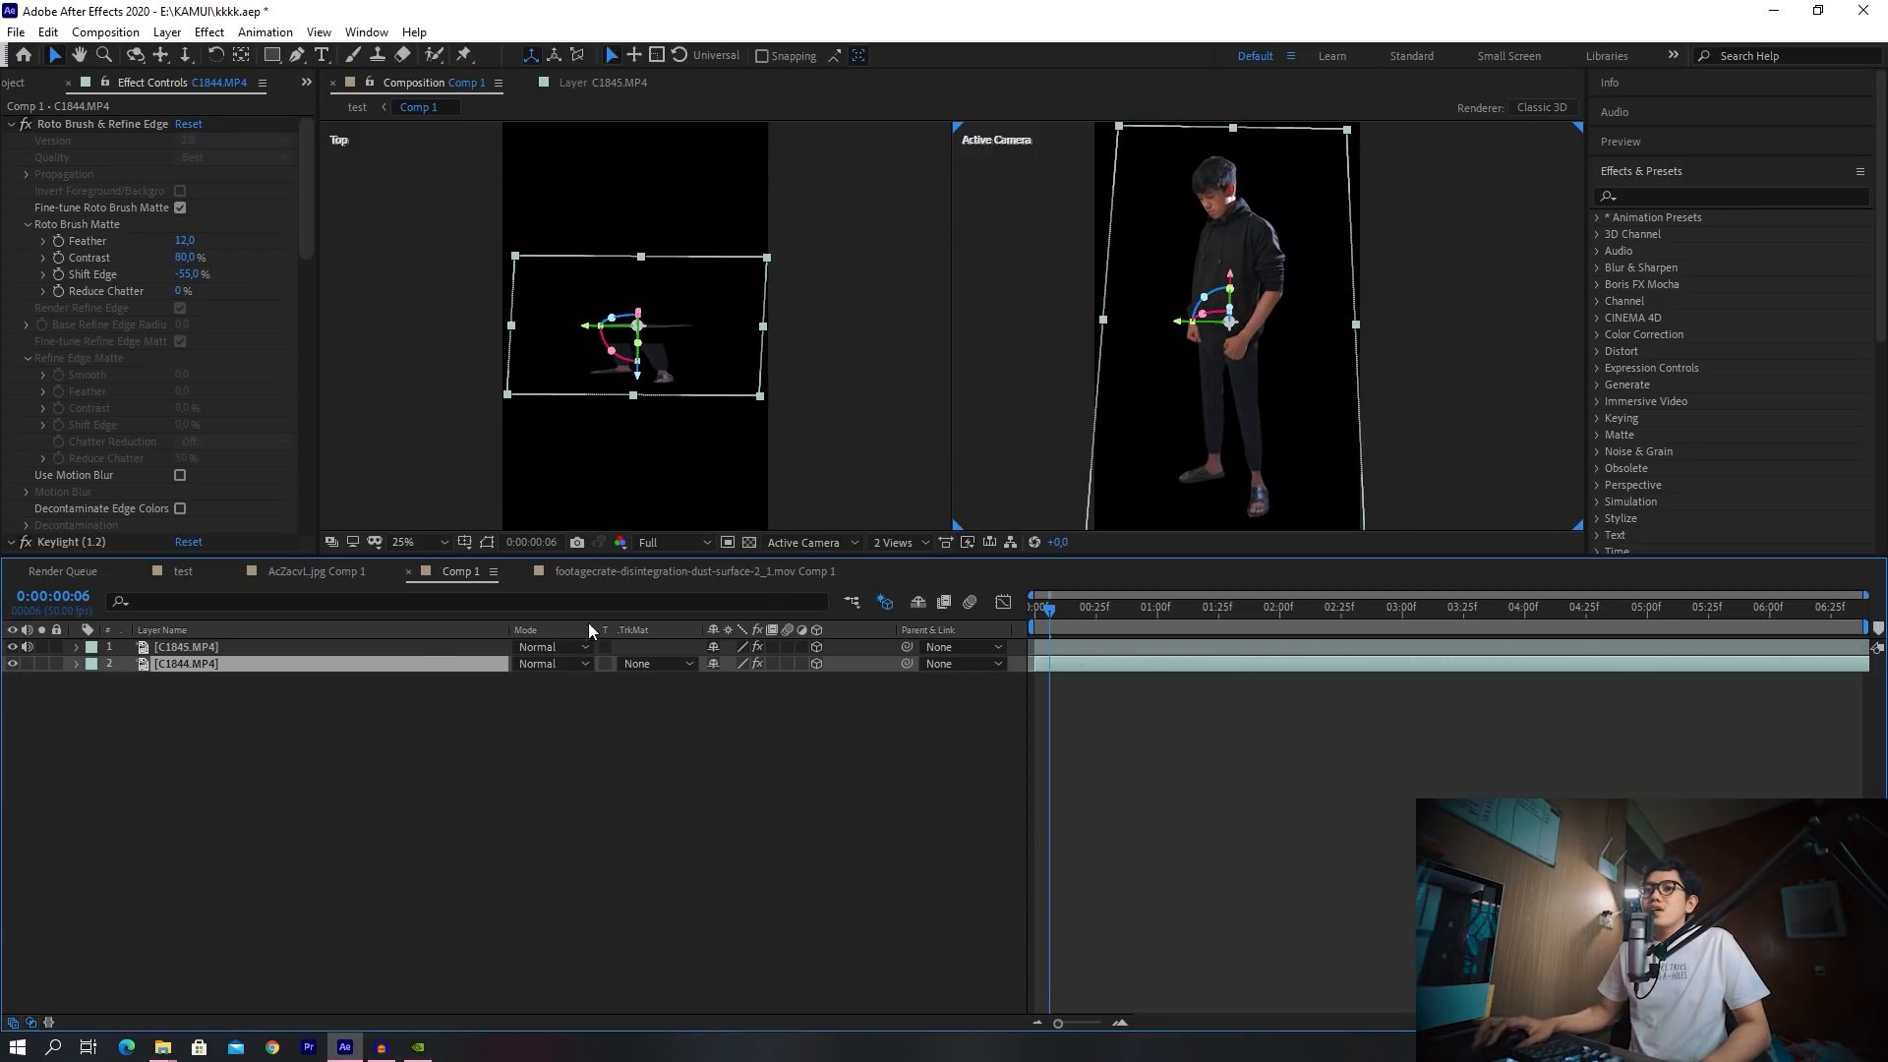
{"action": "left_click", "coordinate": [49, 124]}
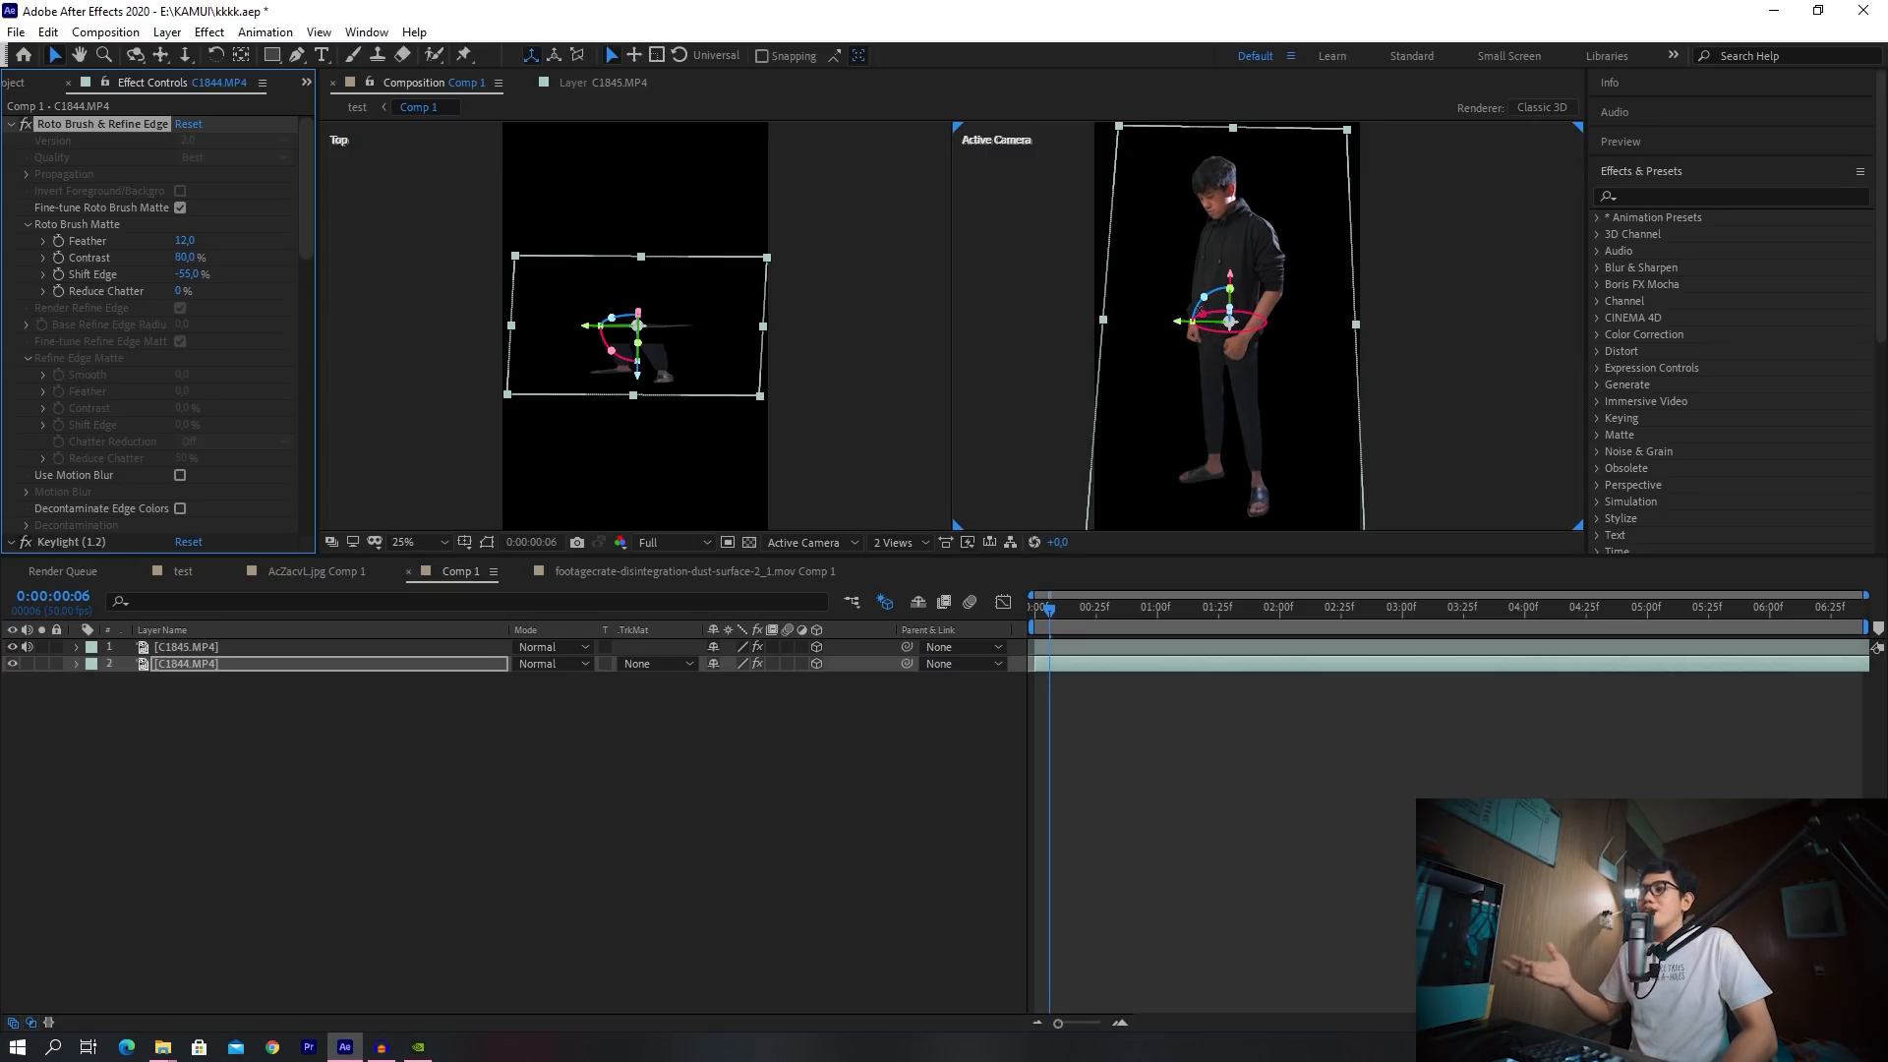
{"action": "scroll", "coordinate": [68, 409], "scroll_direction": "down", "scroll_amount": 5}
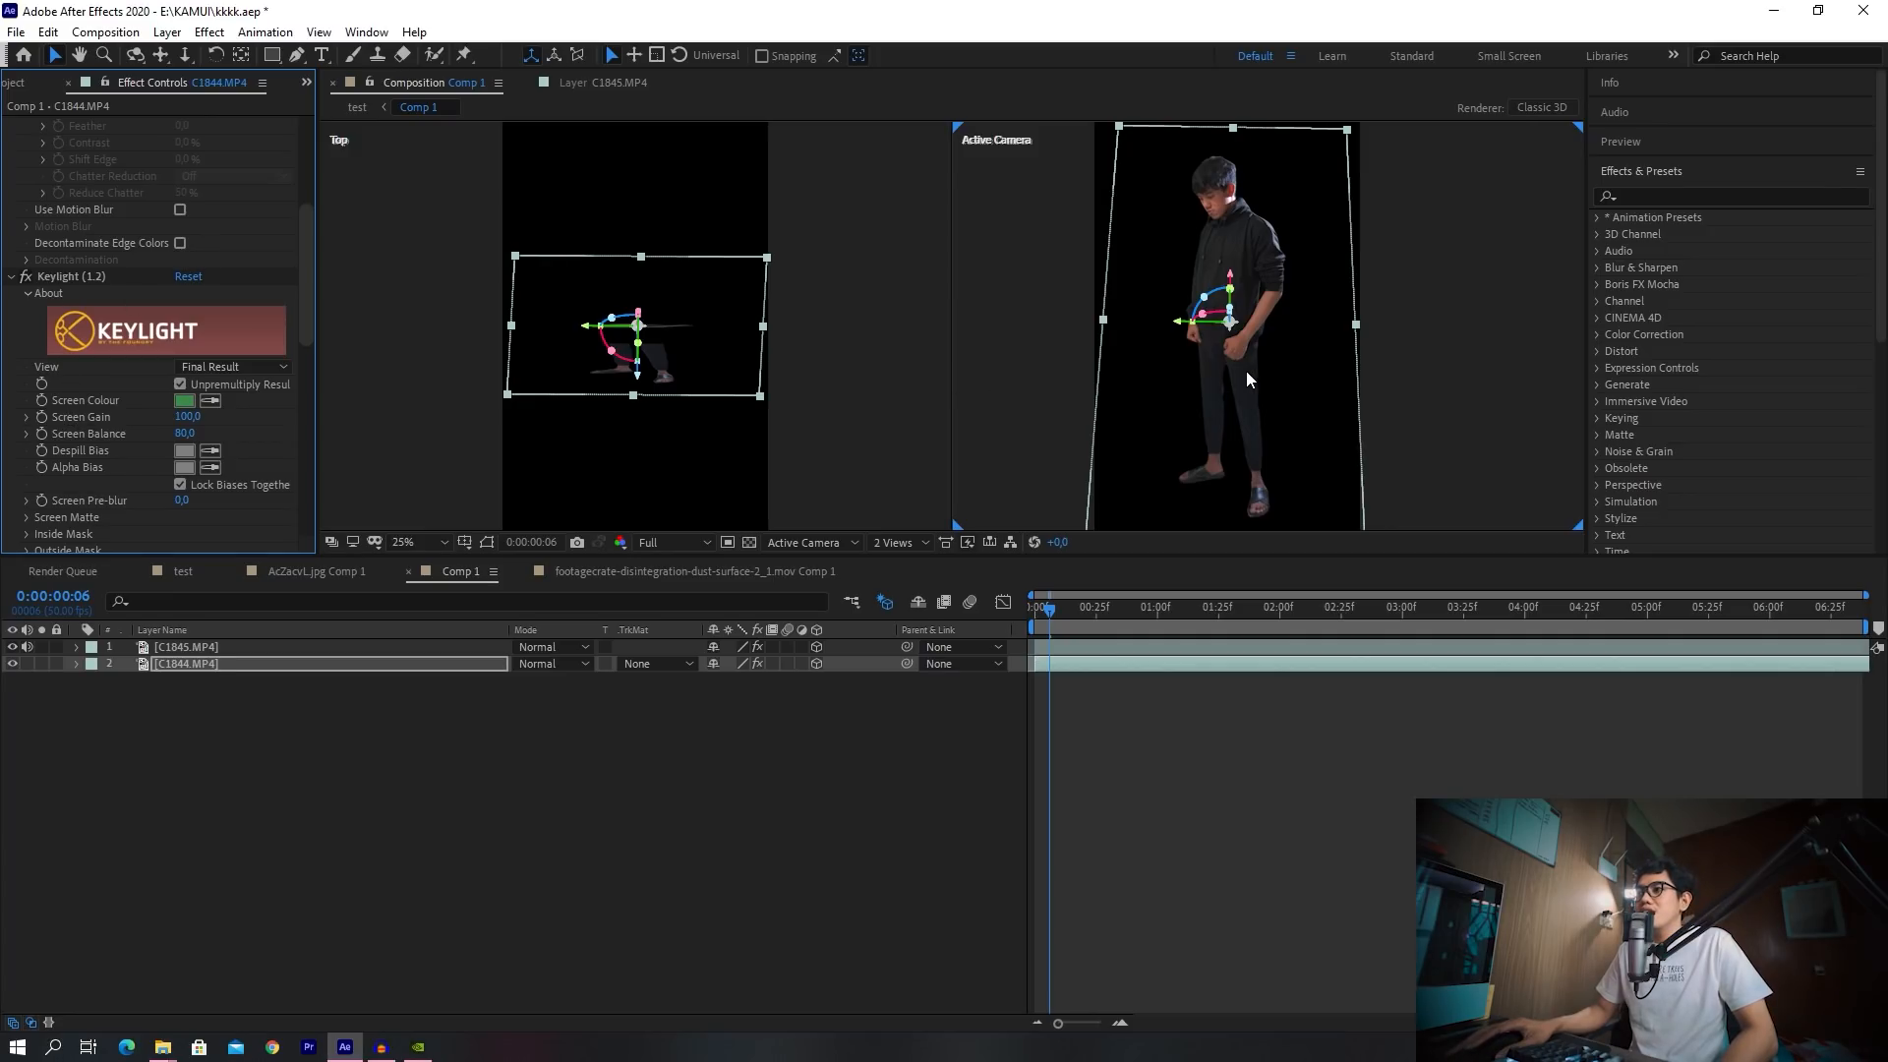
Turn Keylight off and on again on C1844.MP4 to compare the keyed edges of the figure up close
{"action": "left_click", "coordinate": [25, 279]}
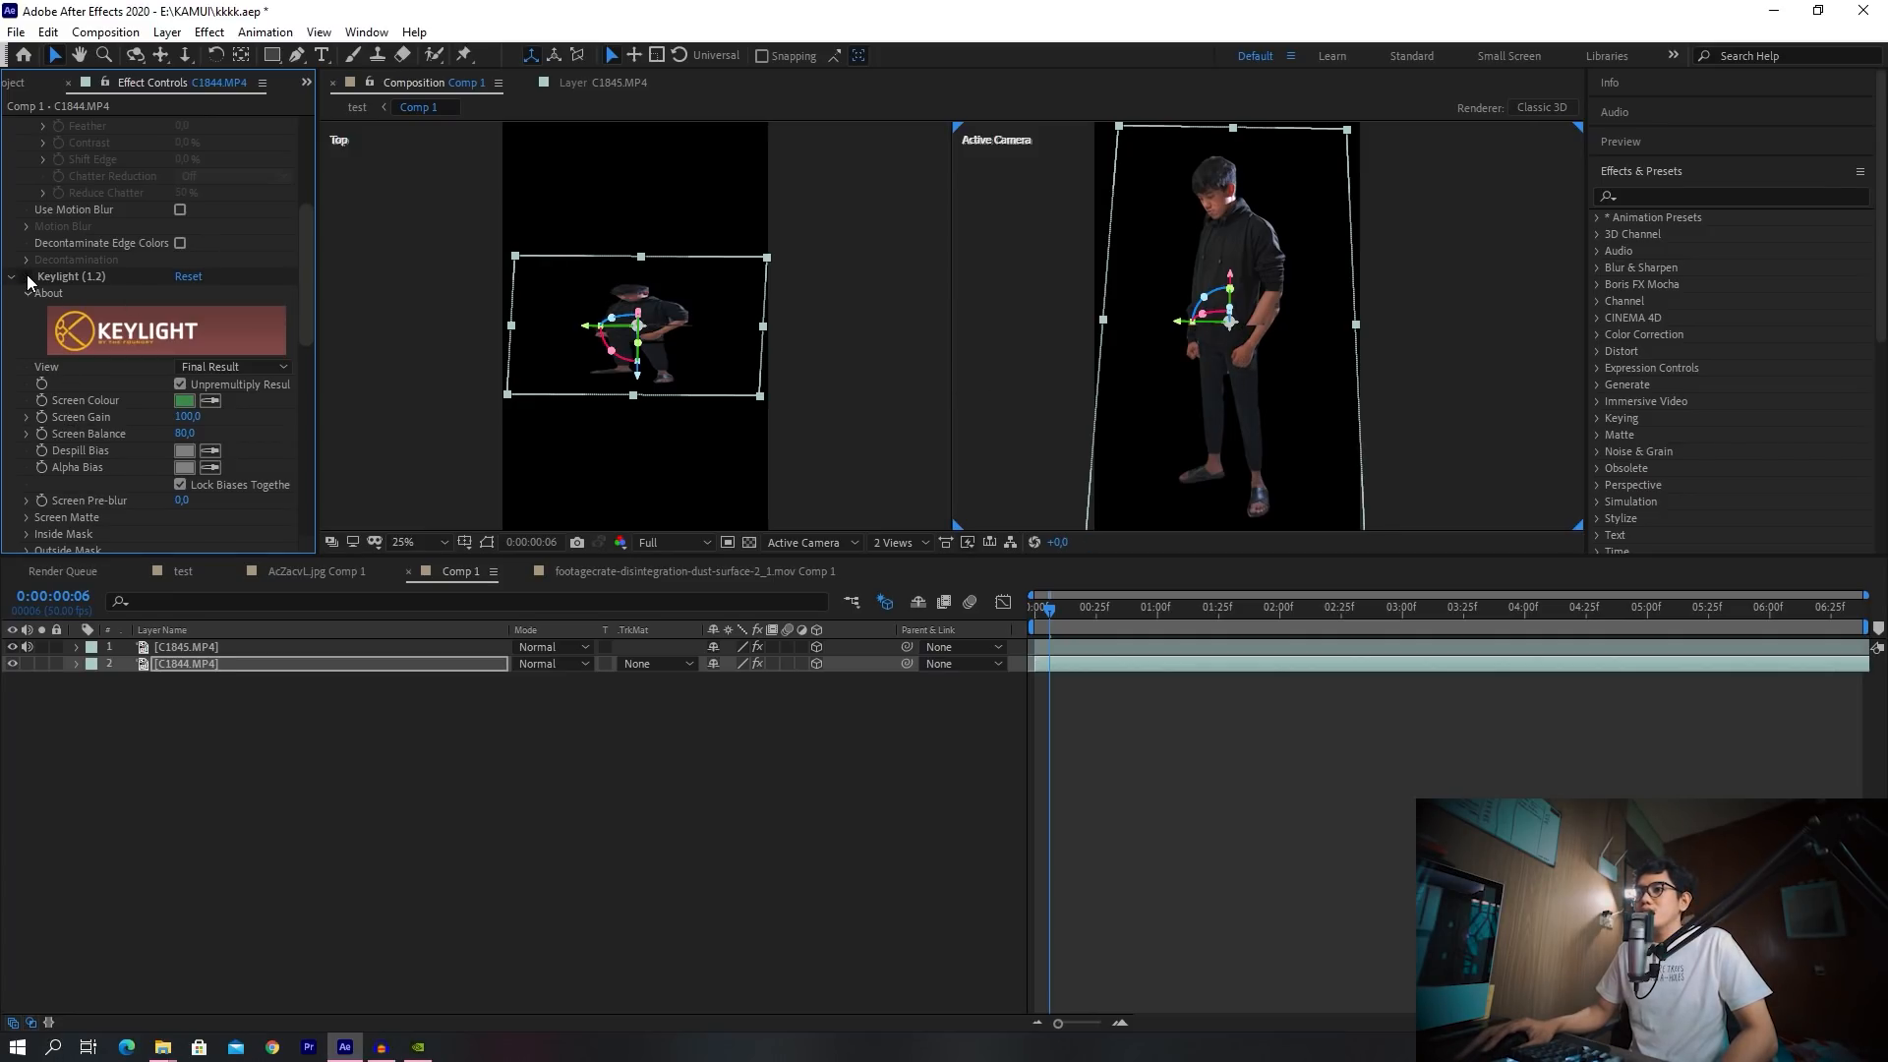
{"action": "scroll", "coordinate": [1209, 397], "scroll_direction": "up", "scroll_amount": 4}
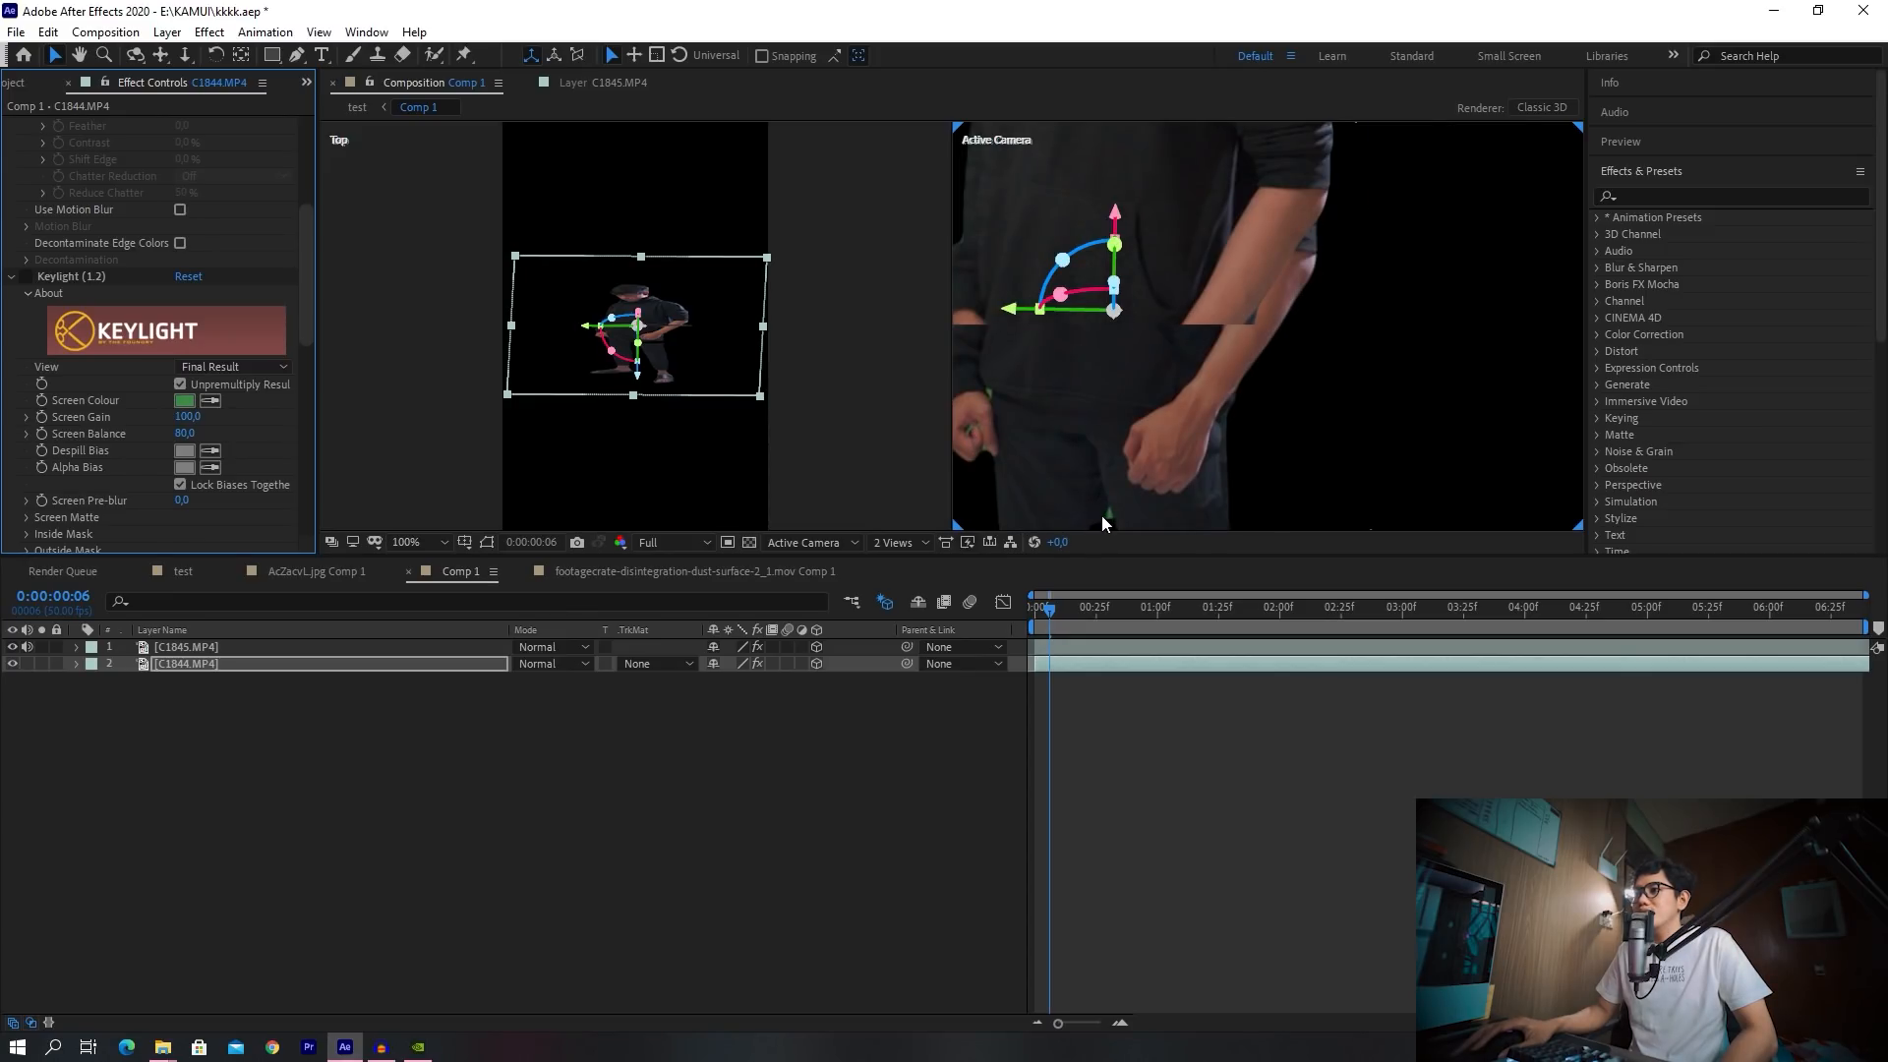
{"action": "scroll", "coordinate": [1056, 469], "scroll_direction": "down", "scroll_amount": 1}
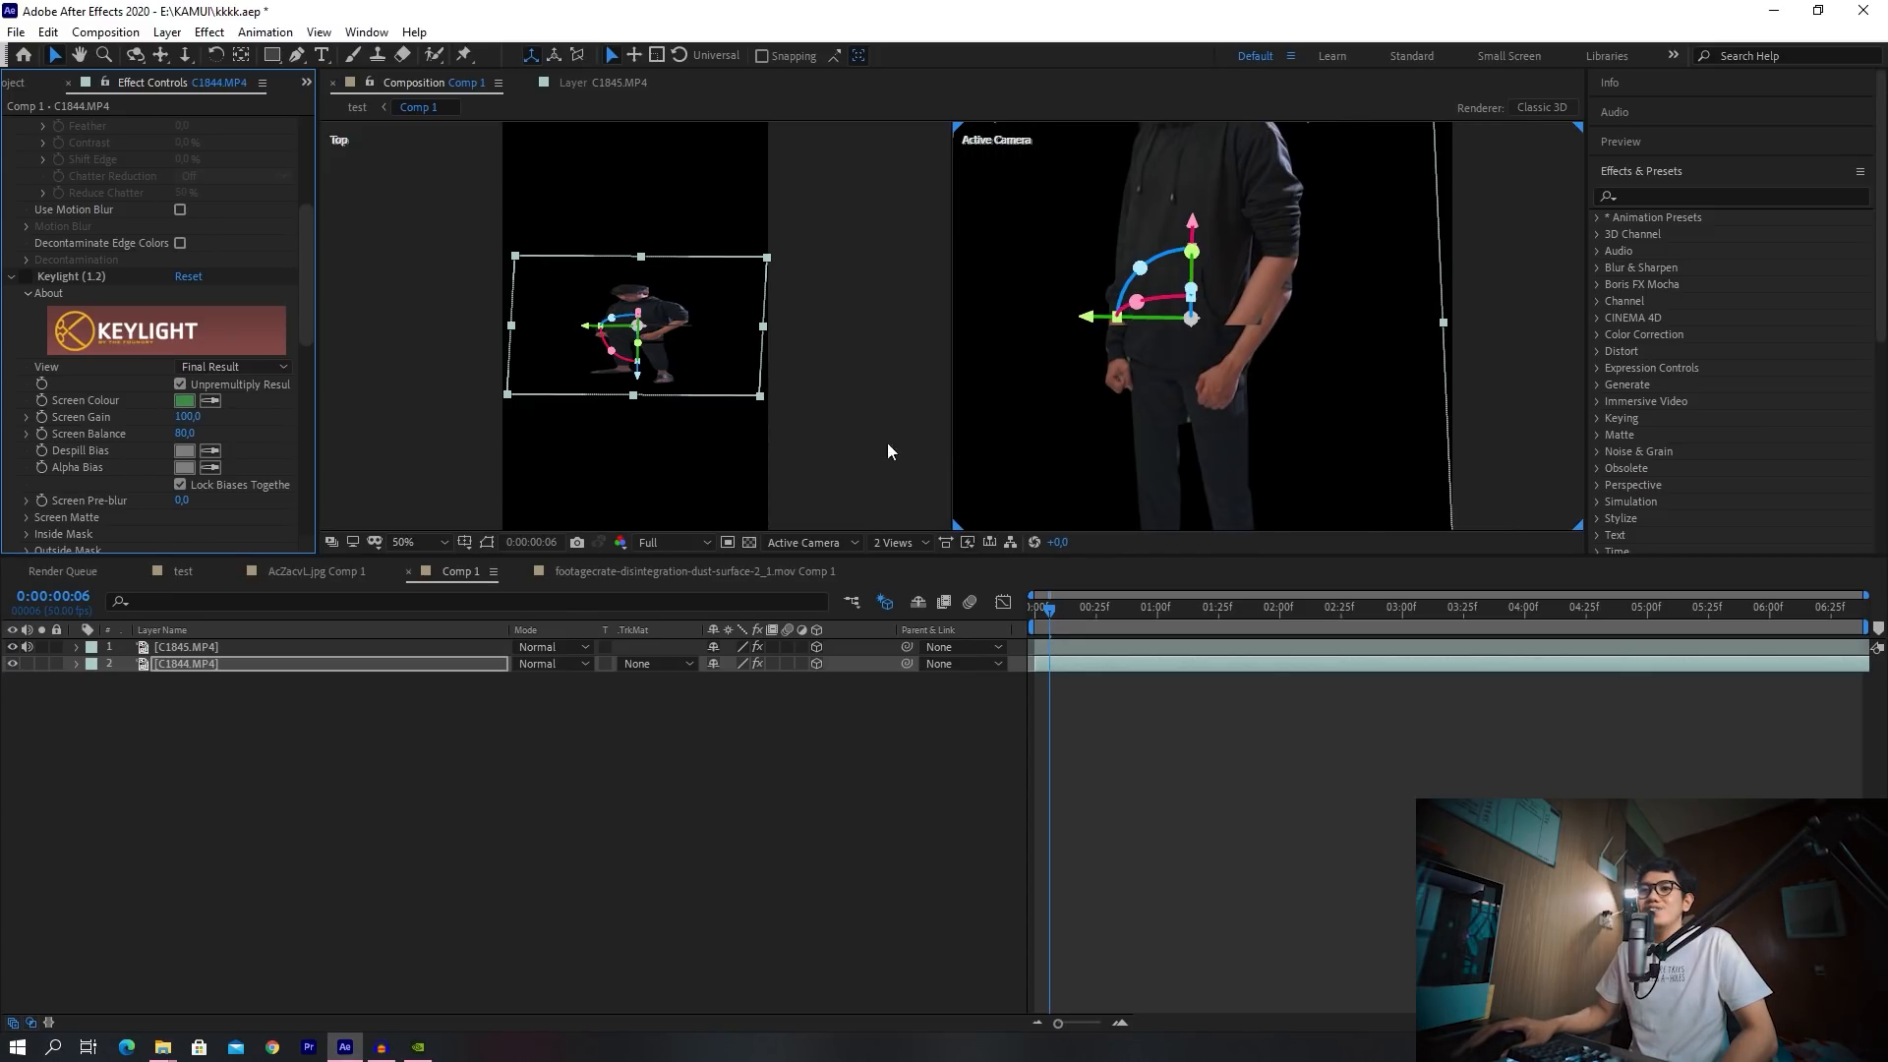
{"action": "left_click", "coordinate": [25, 277]}
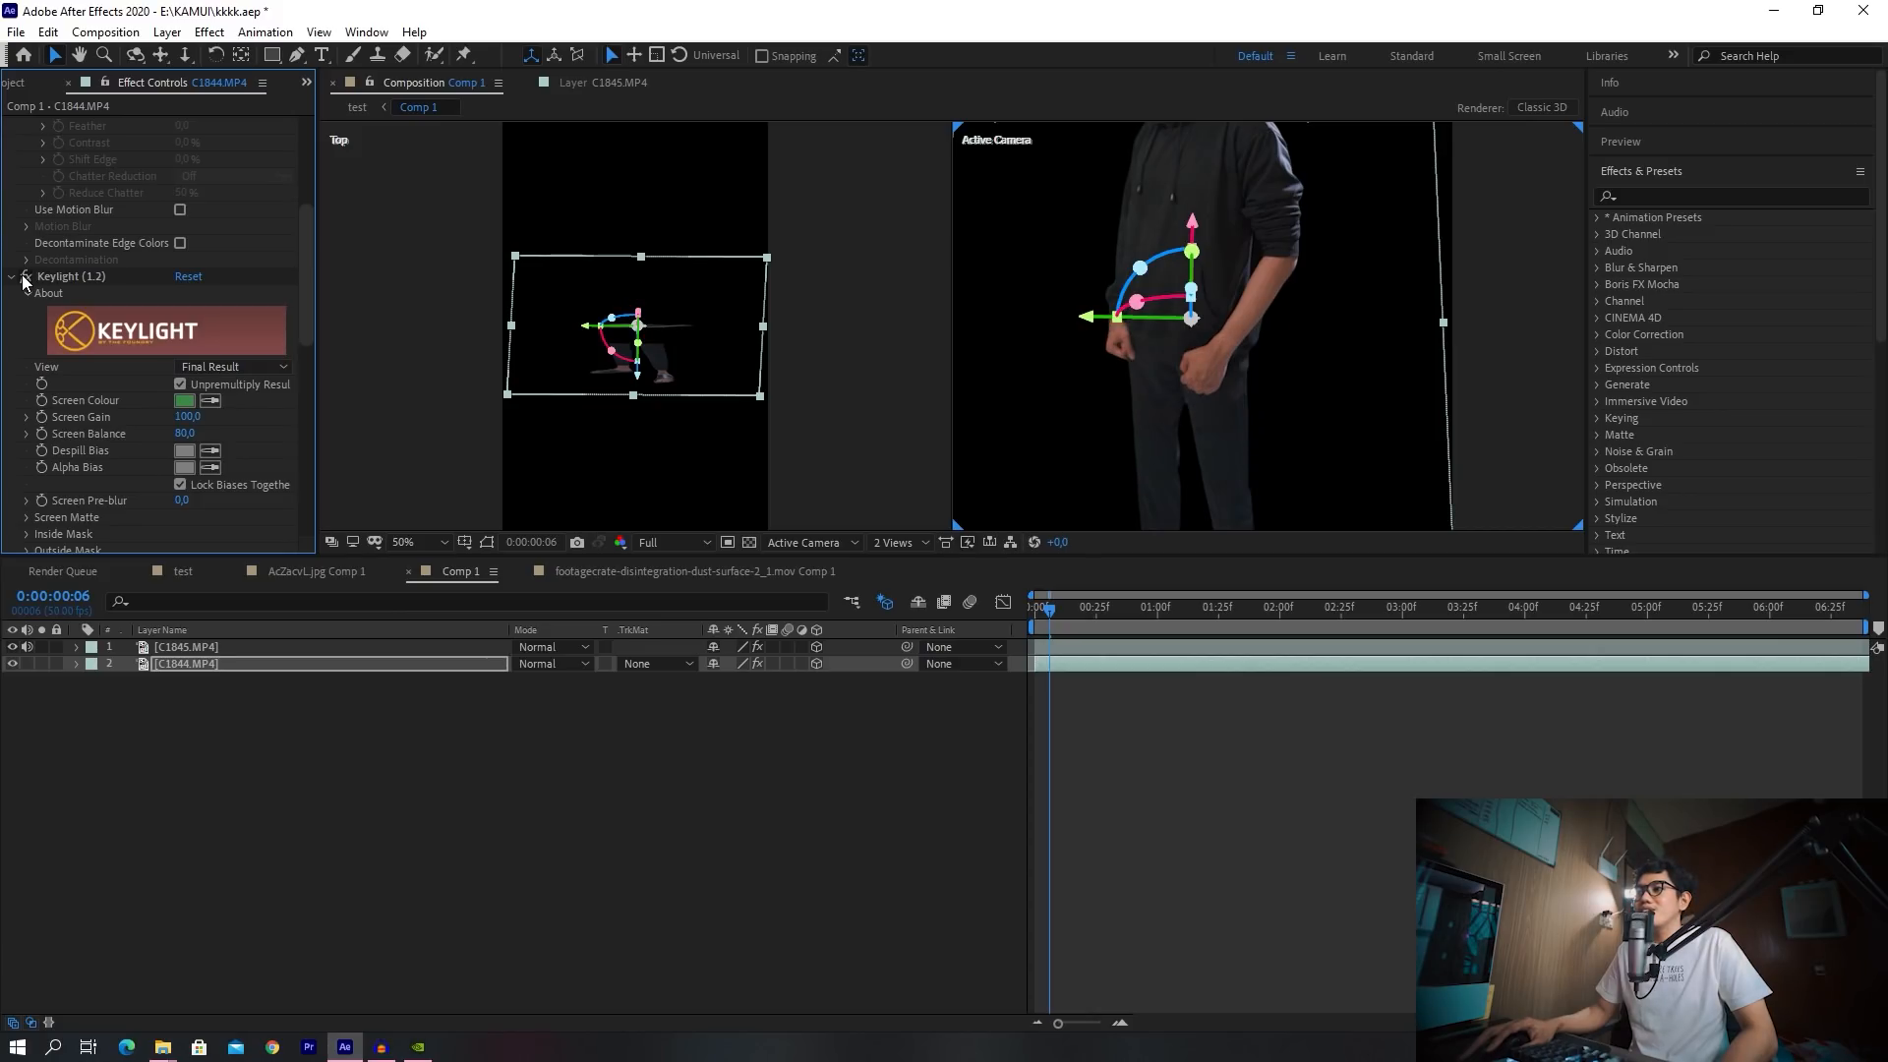
{"action": "scroll", "coordinate": [1199, 421], "scroll_direction": "up", "scroll_amount": 1}
{"action": "scroll", "coordinate": [1200, 420], "scroll_direction": "down", "scroll_amount": 1}
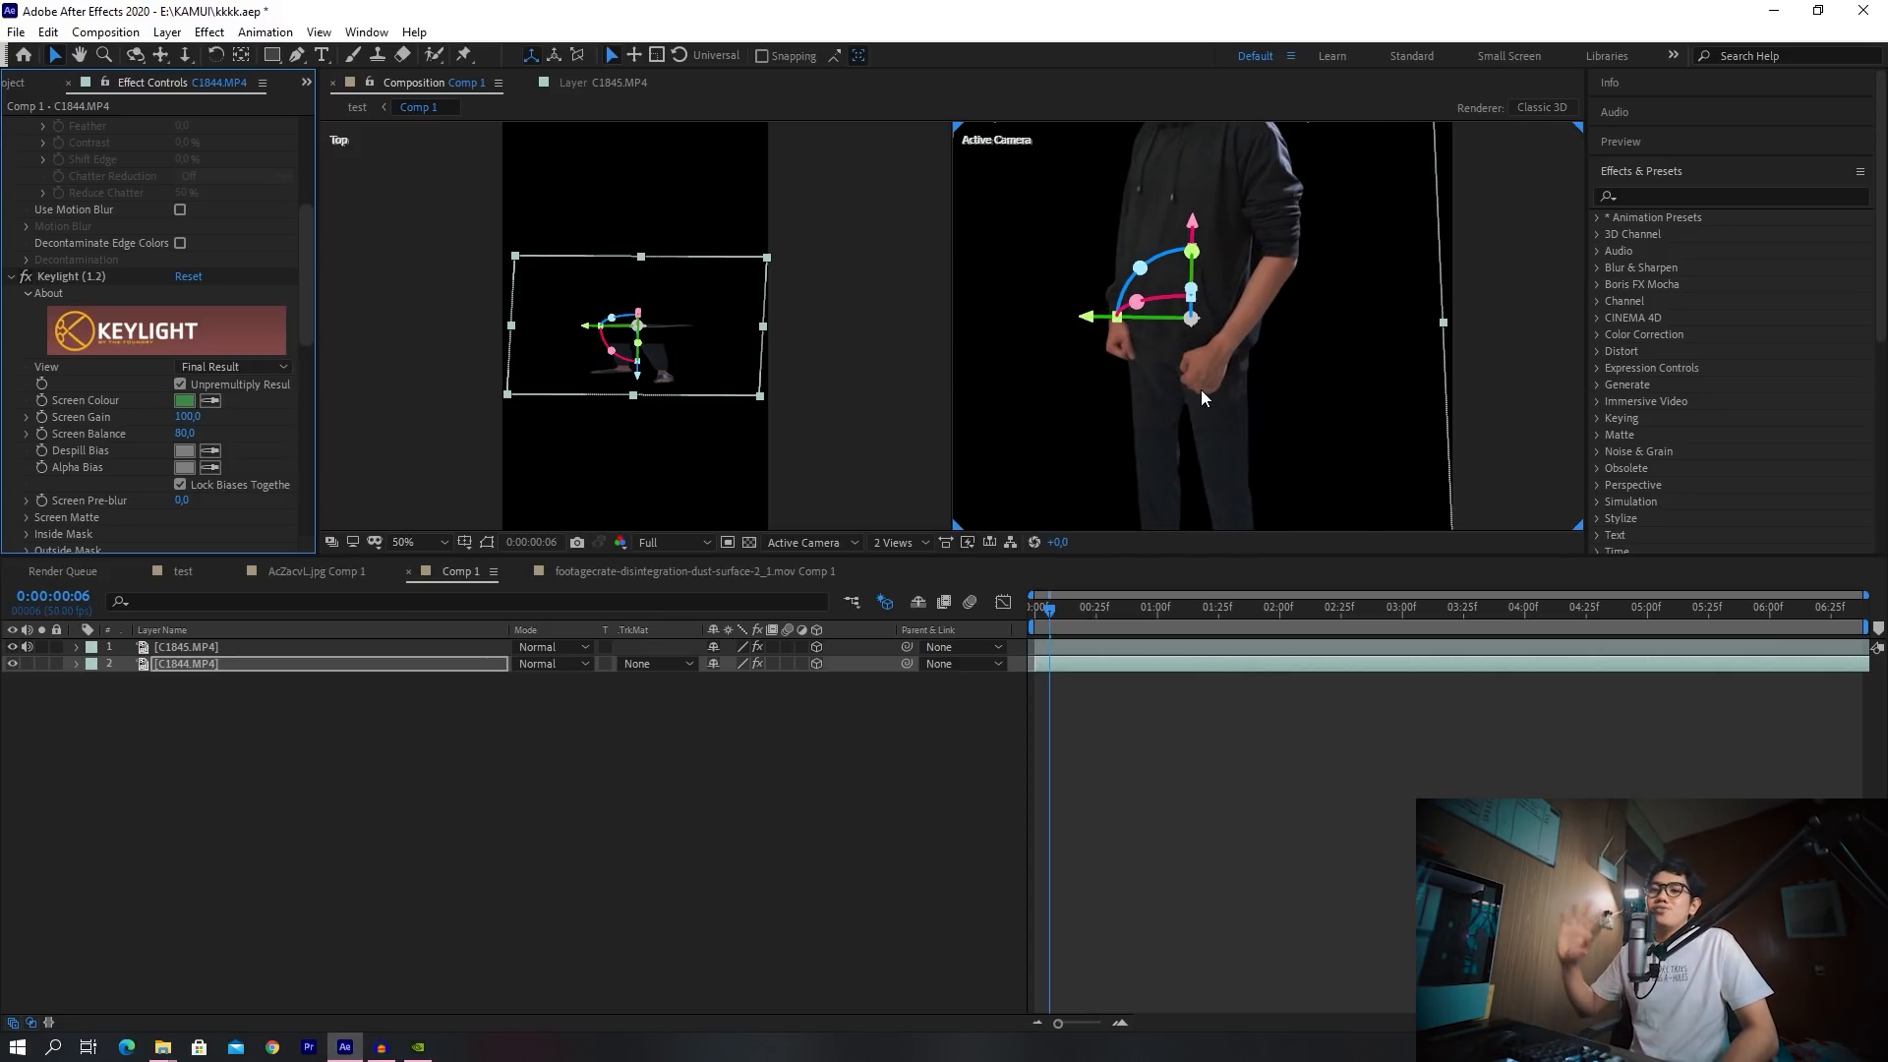
{"action": "scroll", "coordinate": [1178, 383], "scroll_direction": "down", "scroll_amount": 4}
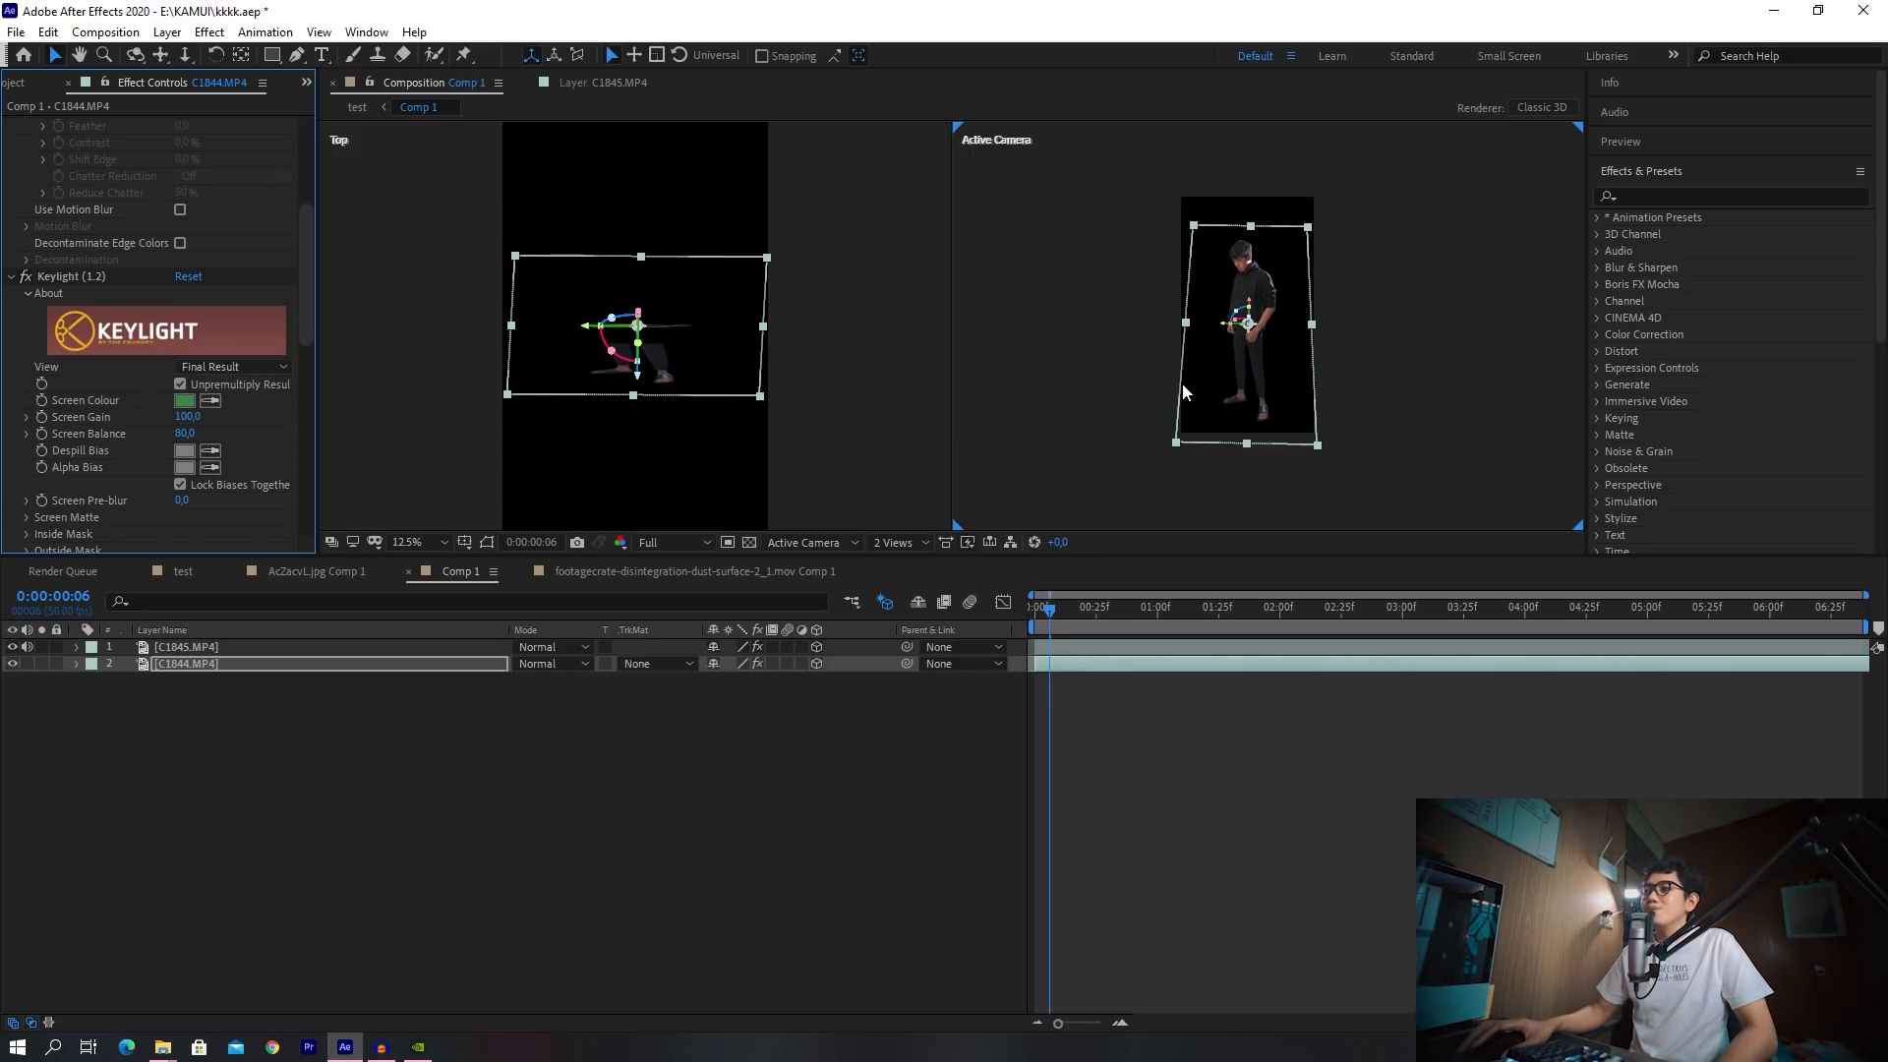
{"action": "scroll", "coordinate": [1184, 381], "scroll_direction": "up", "scroll_amount": 2}
{"action": "scroll", "coordinate": [1243, 226], "scroll_direction": "up", "scroll_amount": 2}
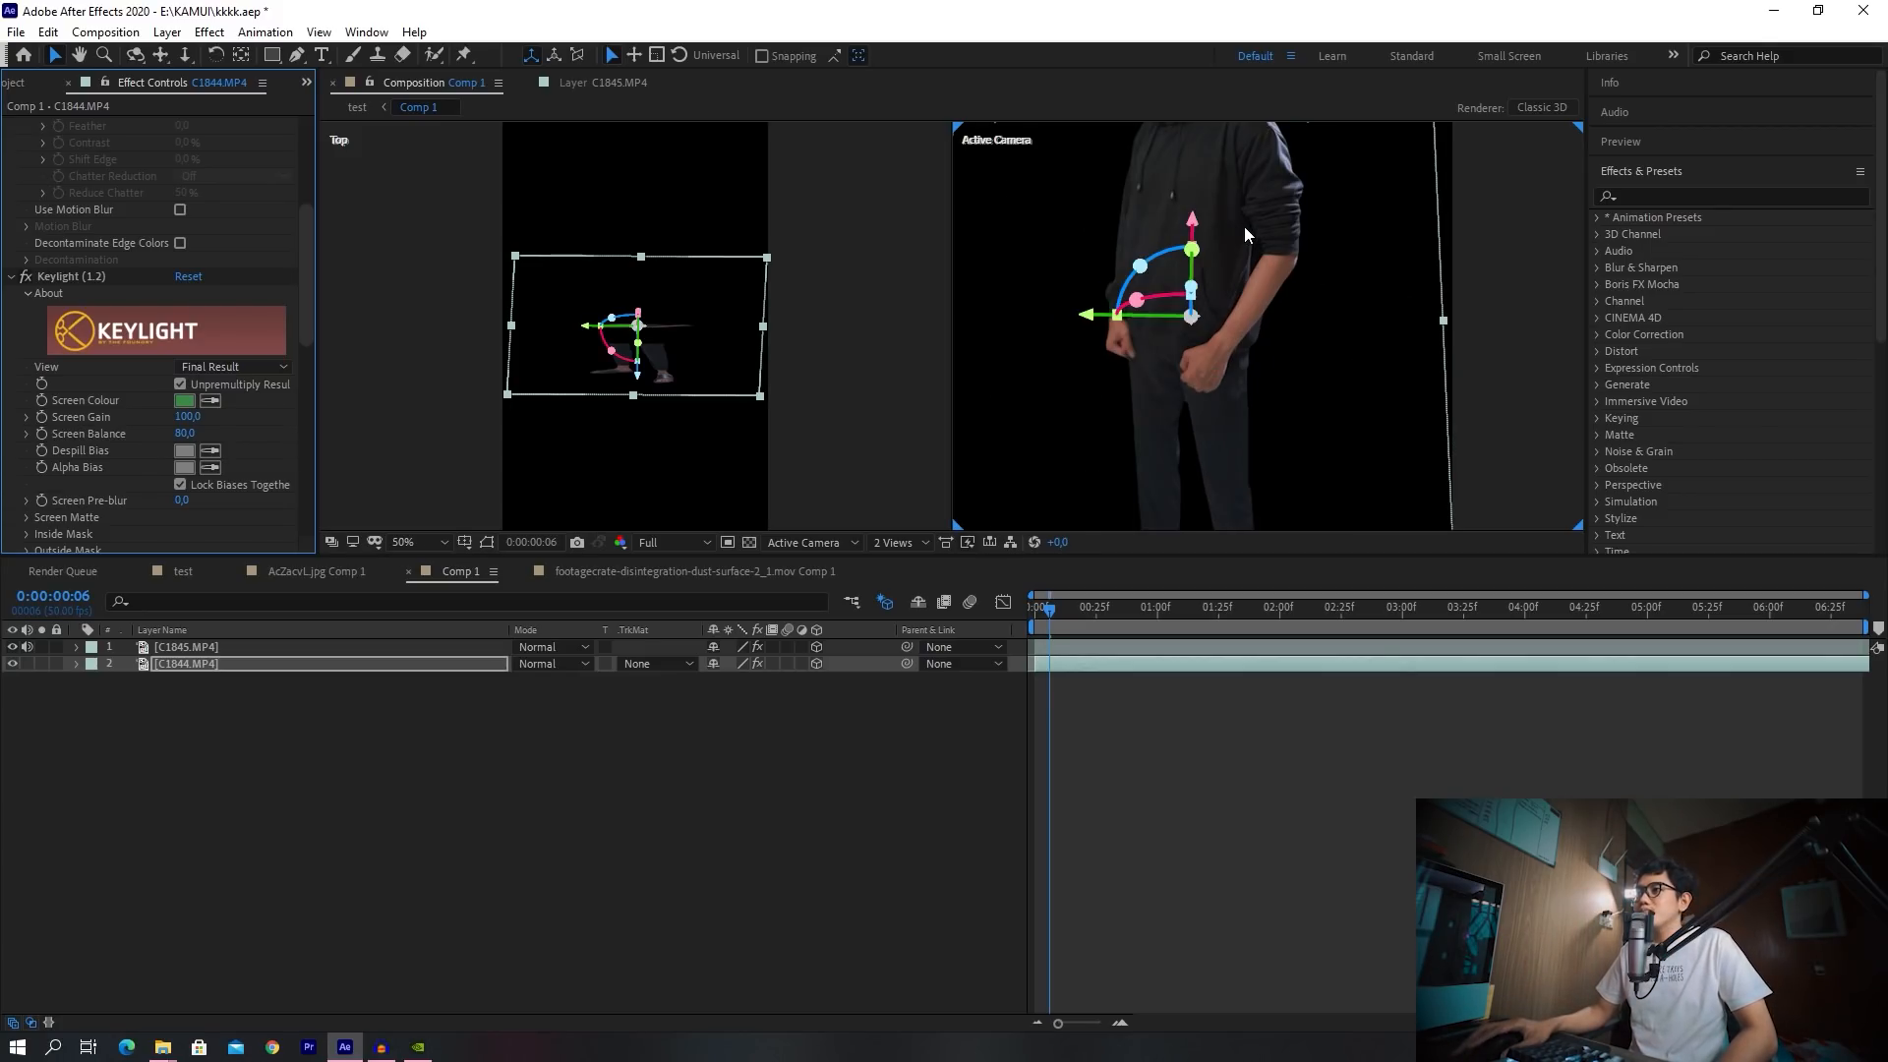
{"action": "scroll", "coordinate": [1244, 234], "scroll_direction": "down", "scroll_amount": 1}
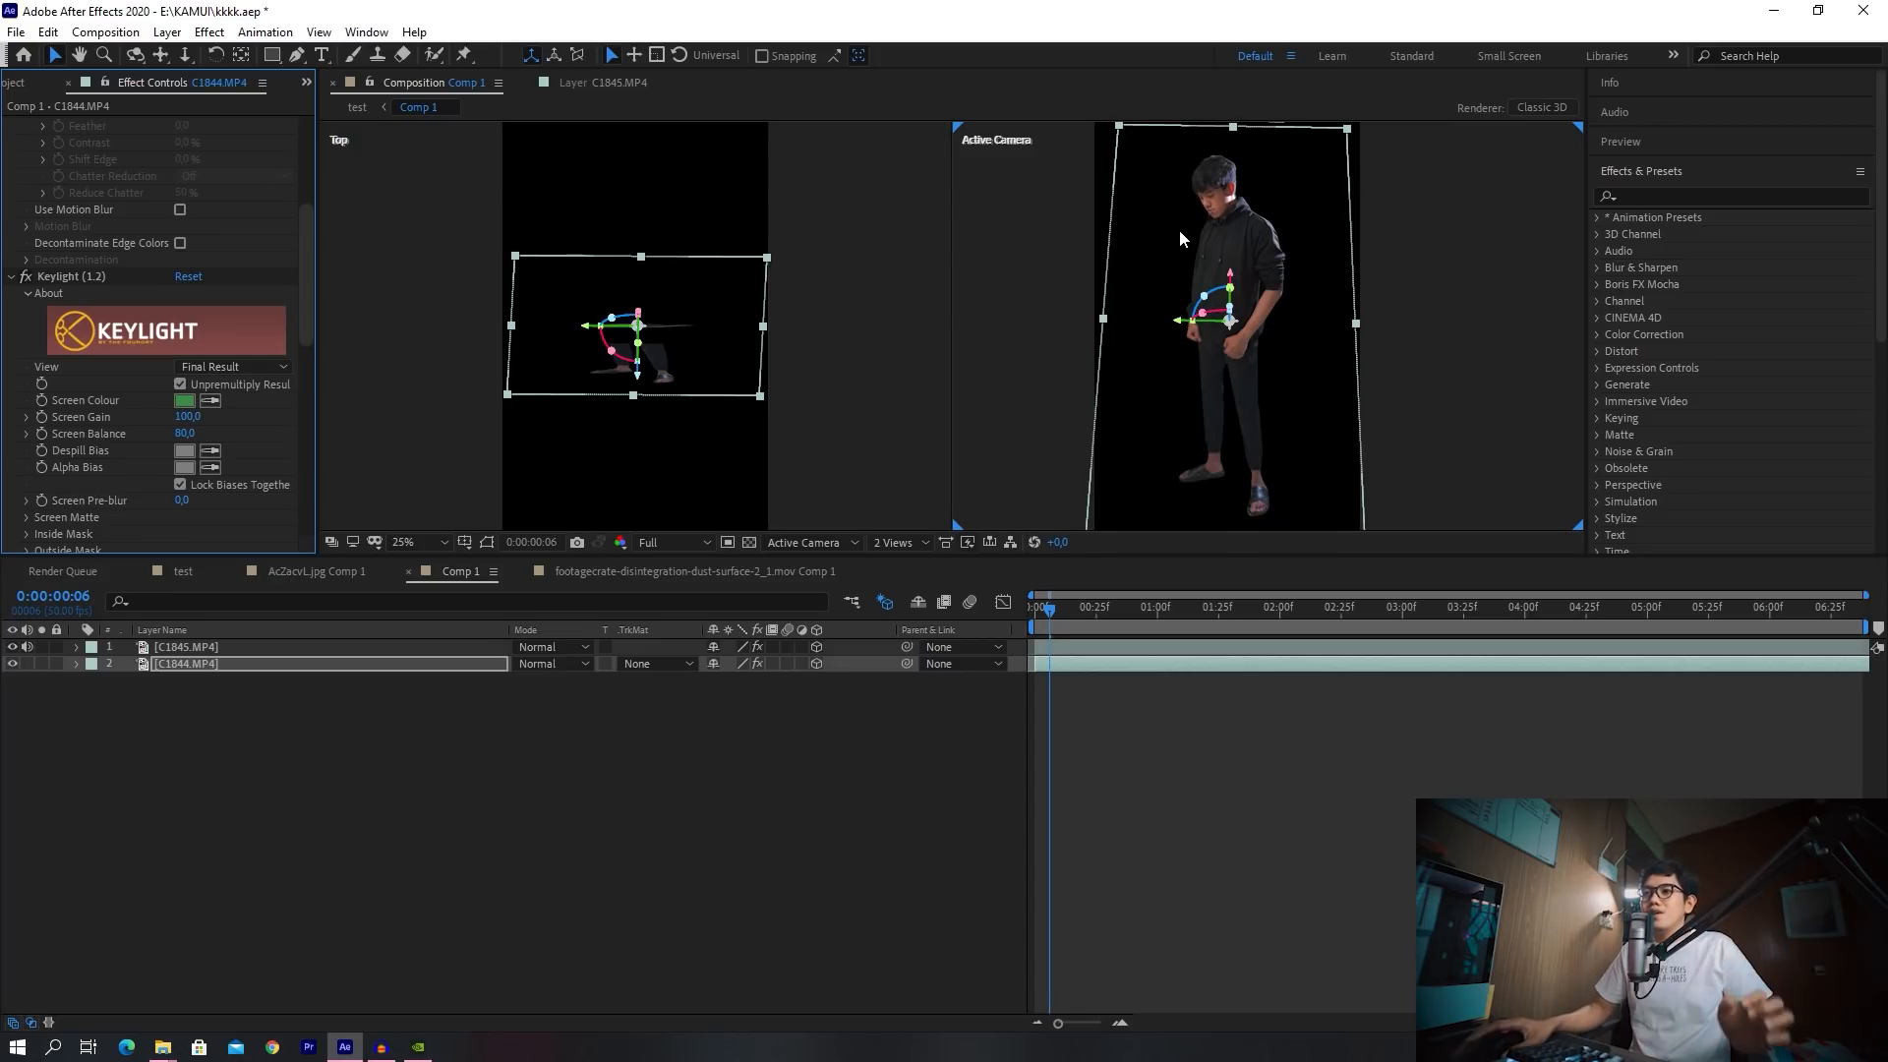
{"action": "scroll", "coordinate": [640, 403], "scroll_direction": "up", "scroll_amount": 3}
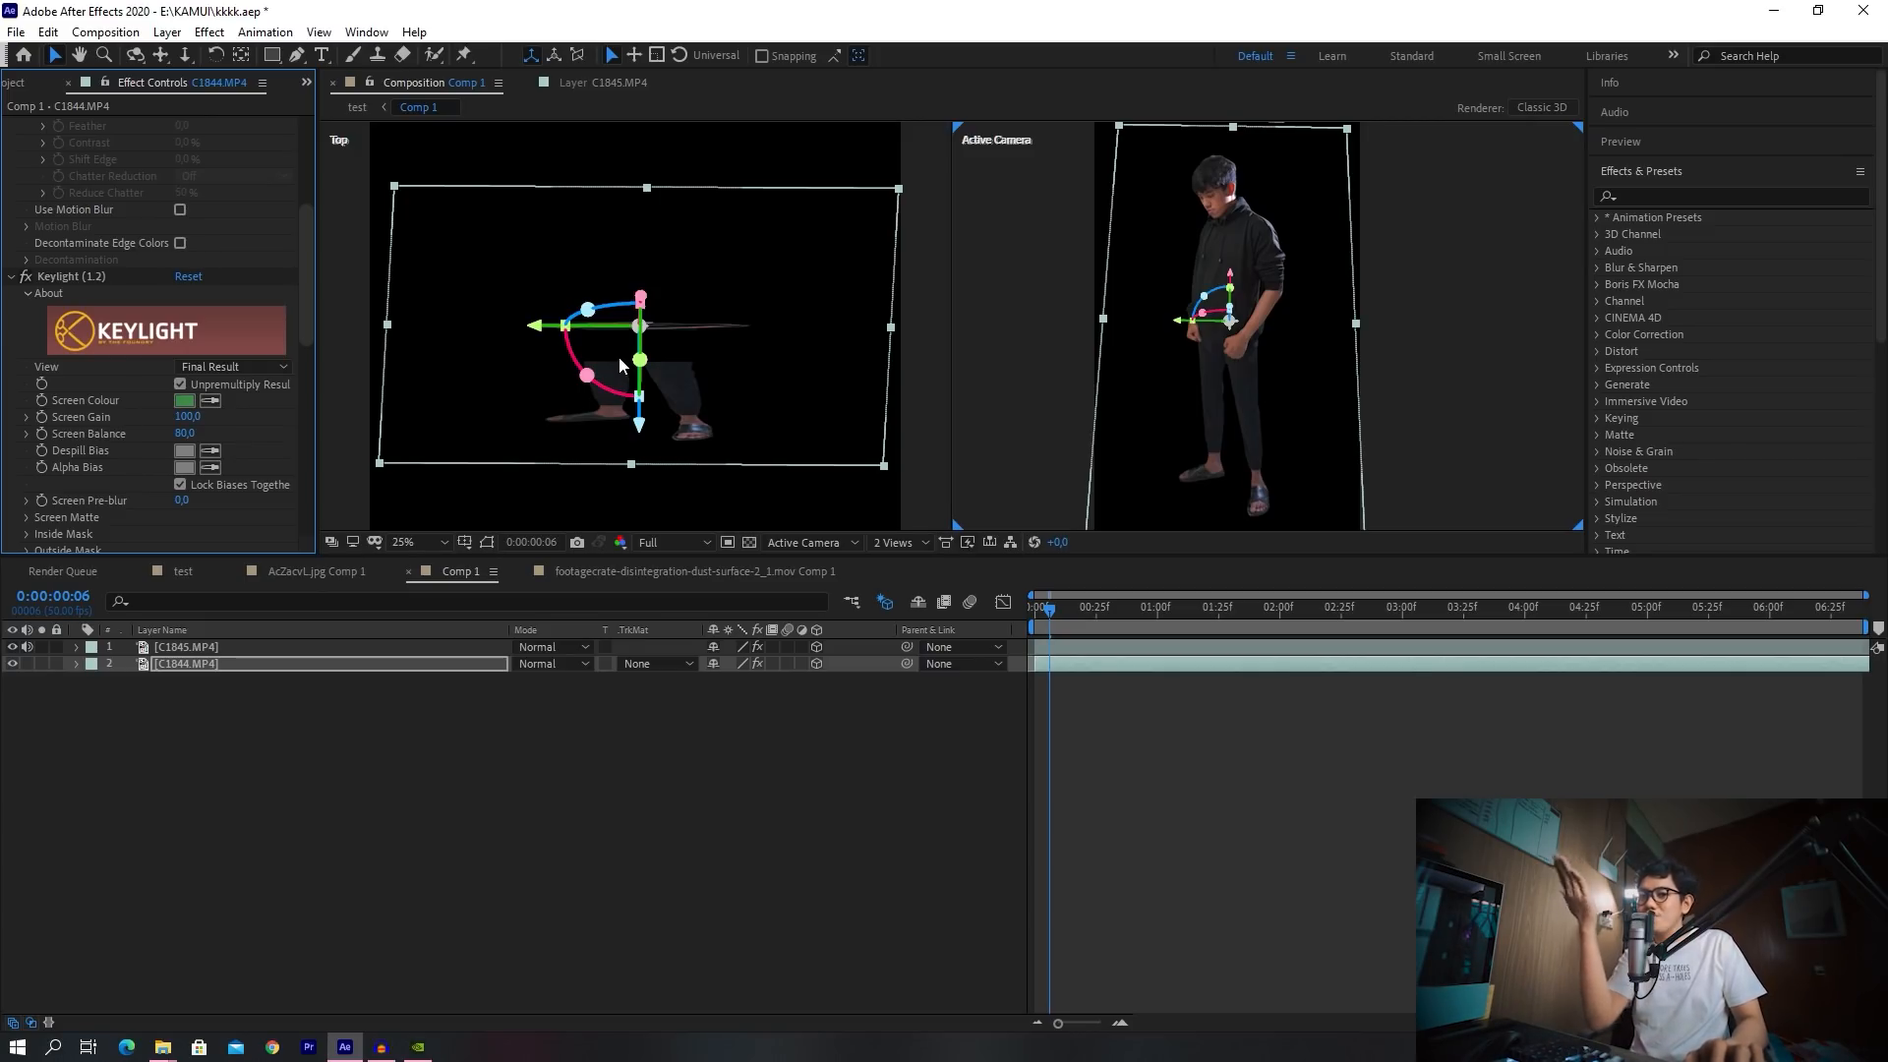
{"action": "scroll", "coordinate": [1307, 468], "scroll_direction": "up", "scroll_amount": 2}
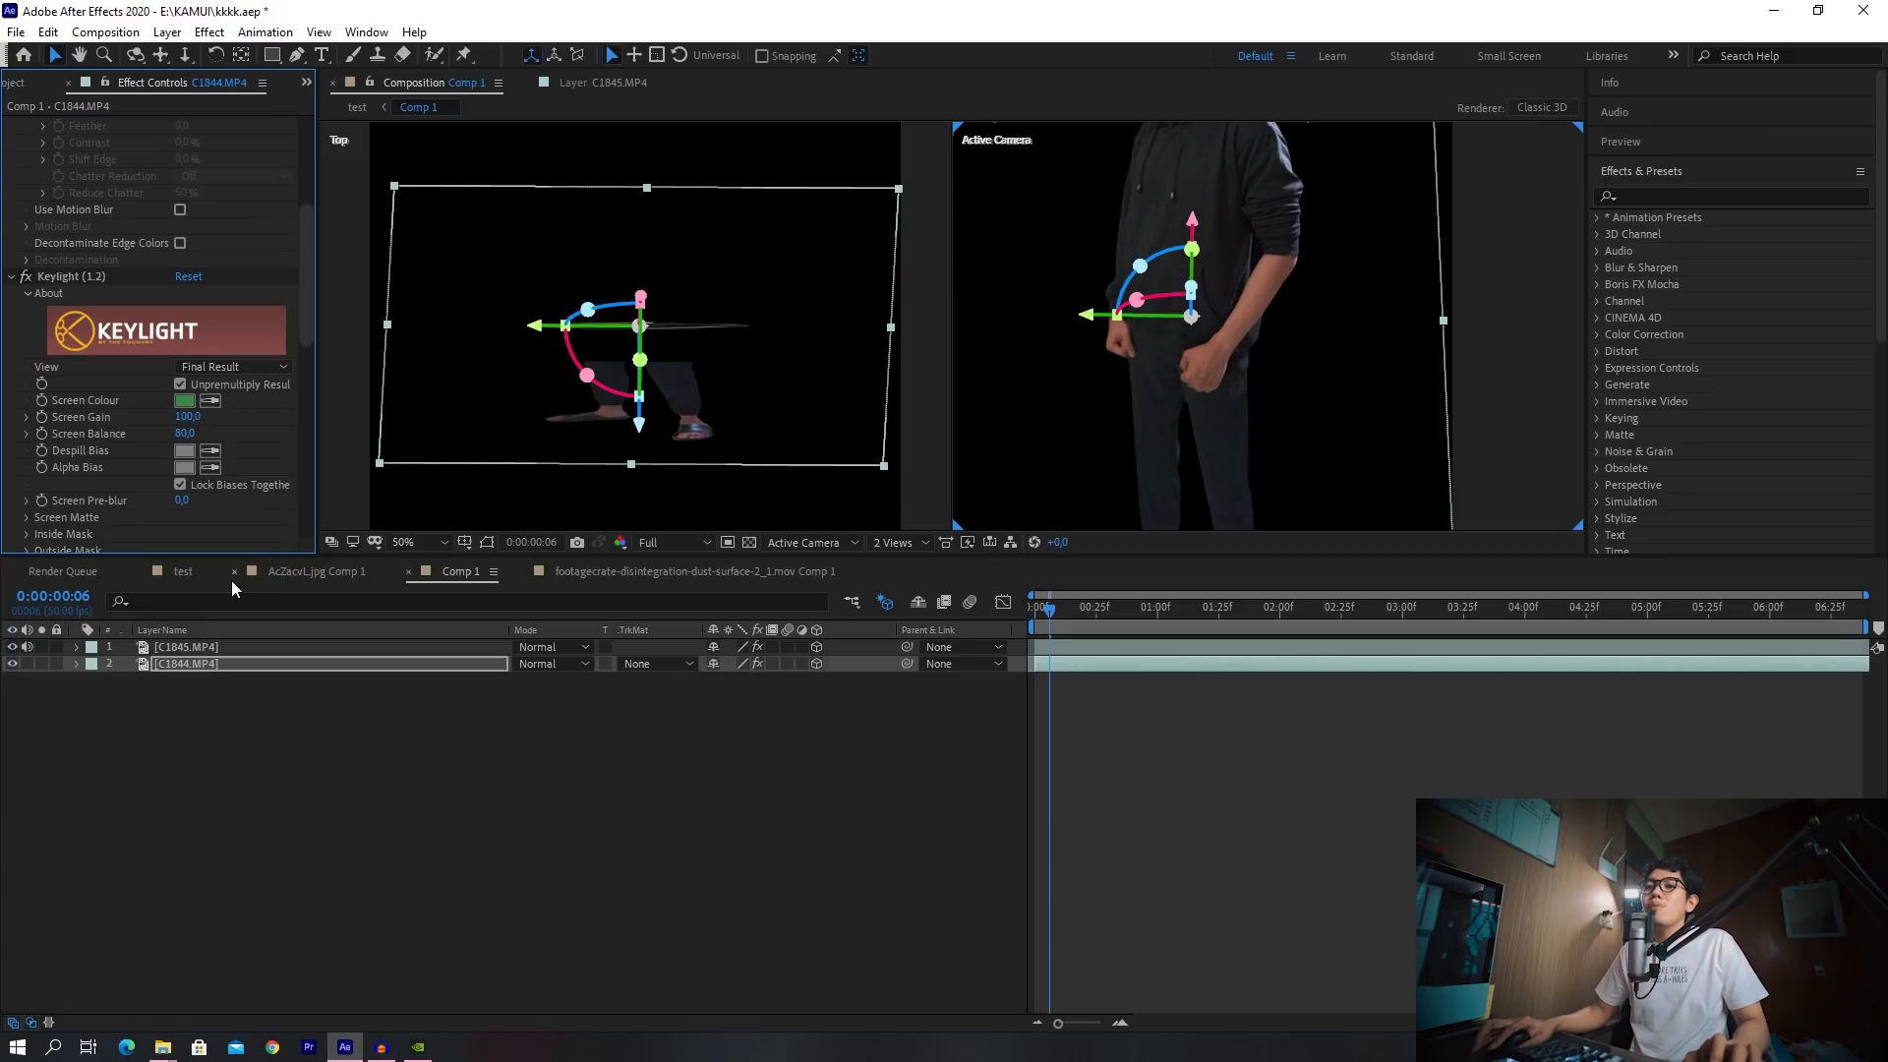
Return to the test composition and show the lowest Comp 1 layer, layer 17, keeping it selected
{"action": "left_click", "coordinate": [180, 573]}
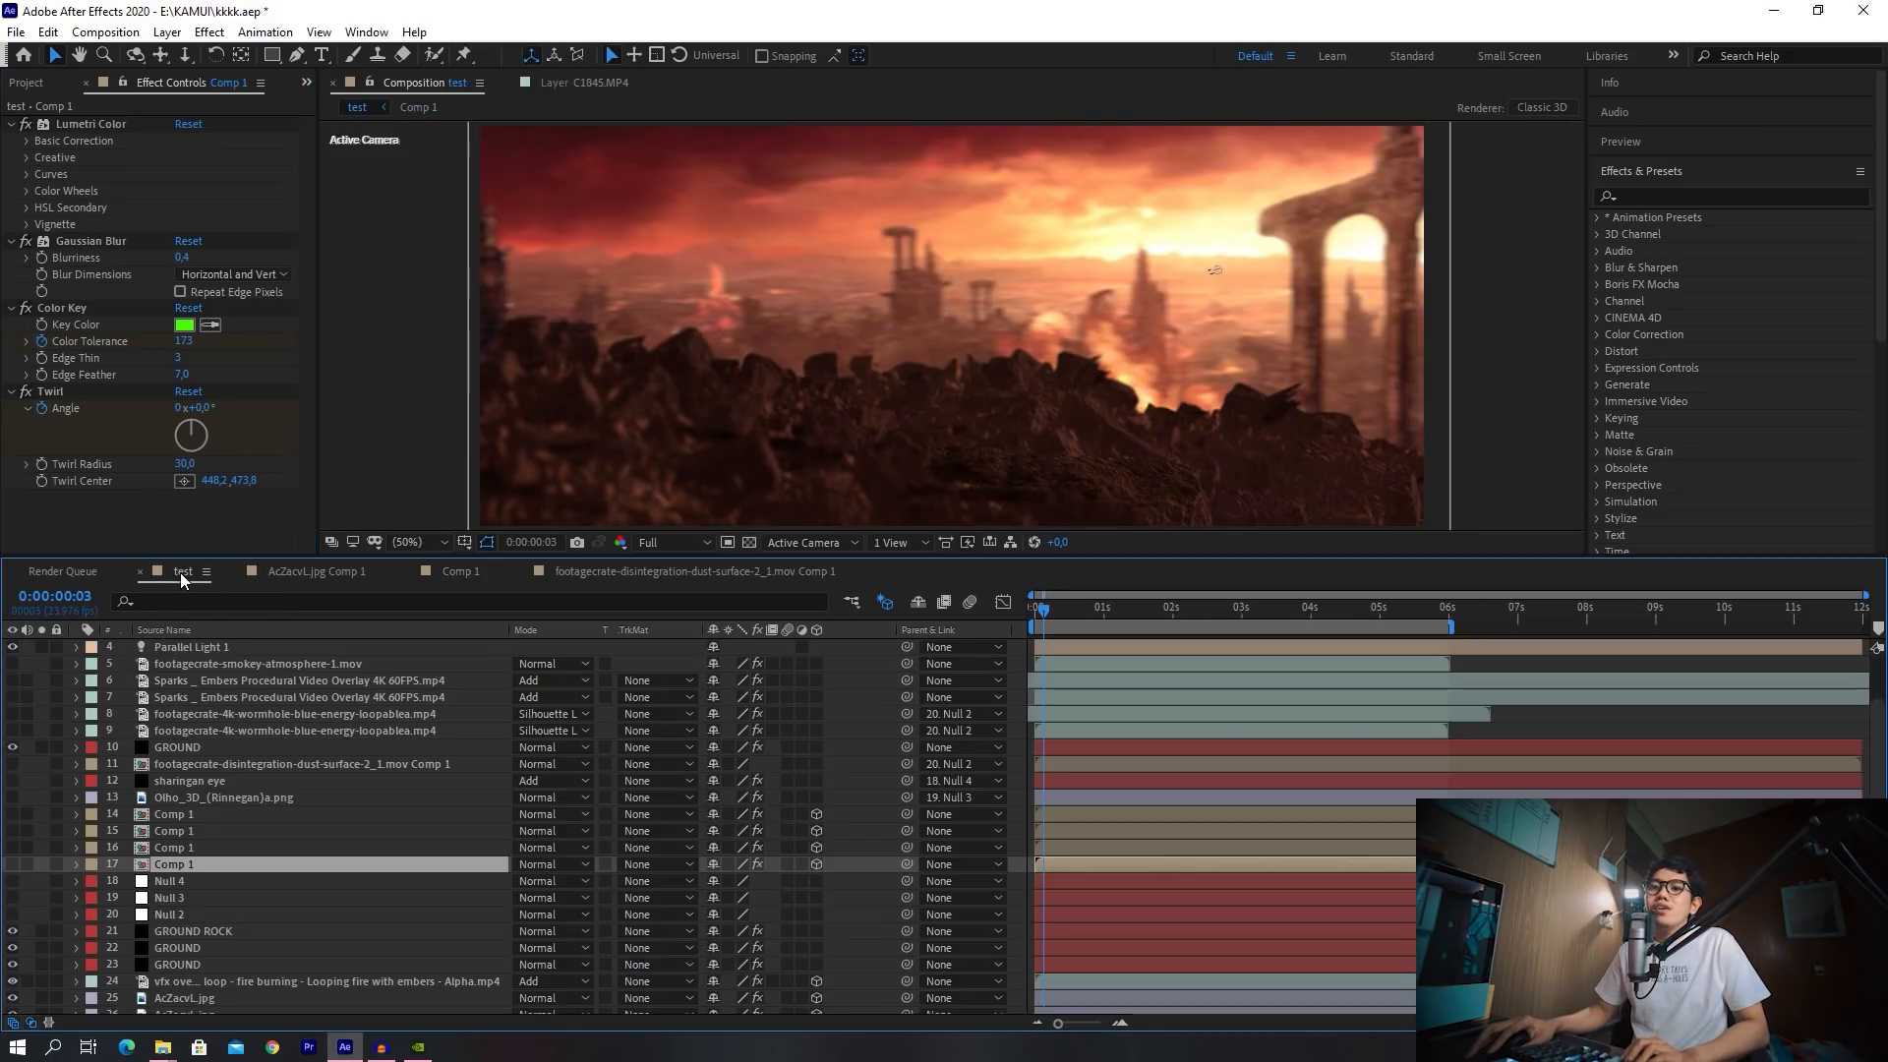
{"action": "left_click", "coordinate": [12, 863]}
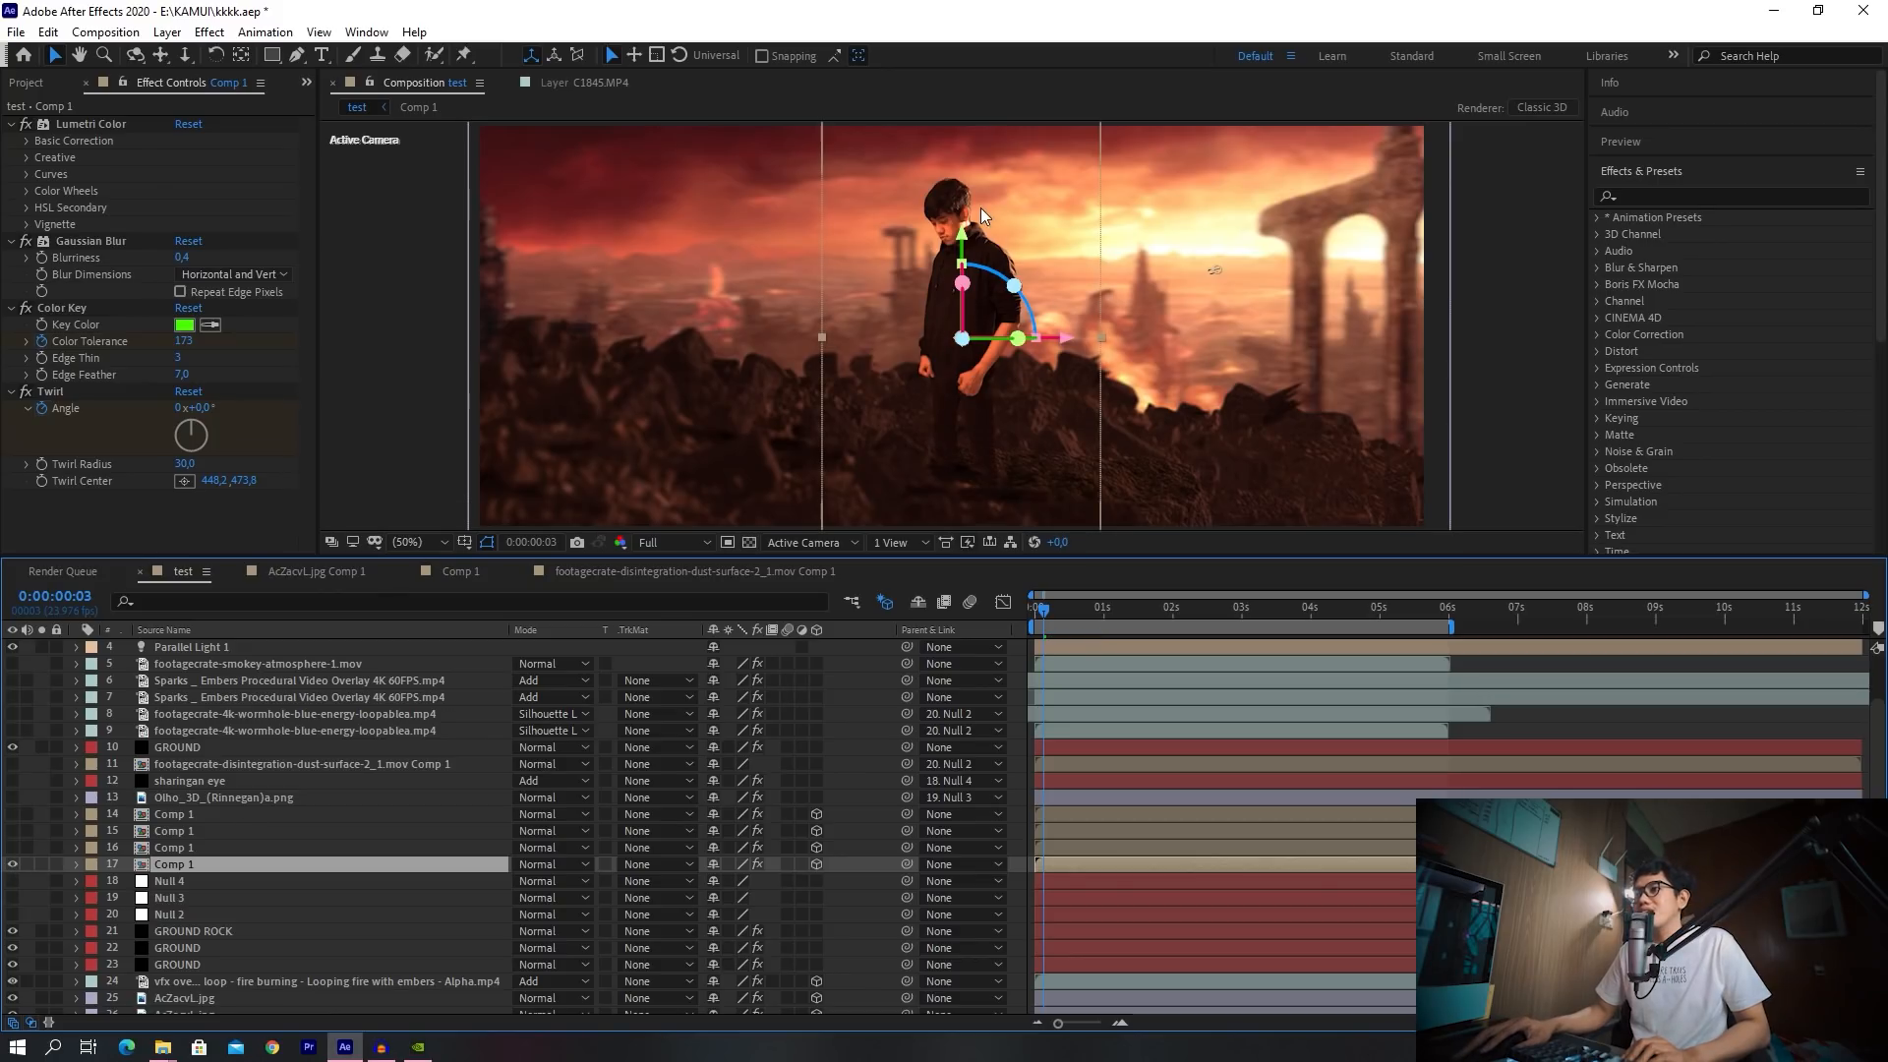
{"action": "left_click", "coordinate": [175, 817]}
{"action": "left_click", "coordinate": [179, 831]}
{"action": "left_click", "coordinate": [179, 846]}
{"action": "left_click", "coordinate": [179, 862]}
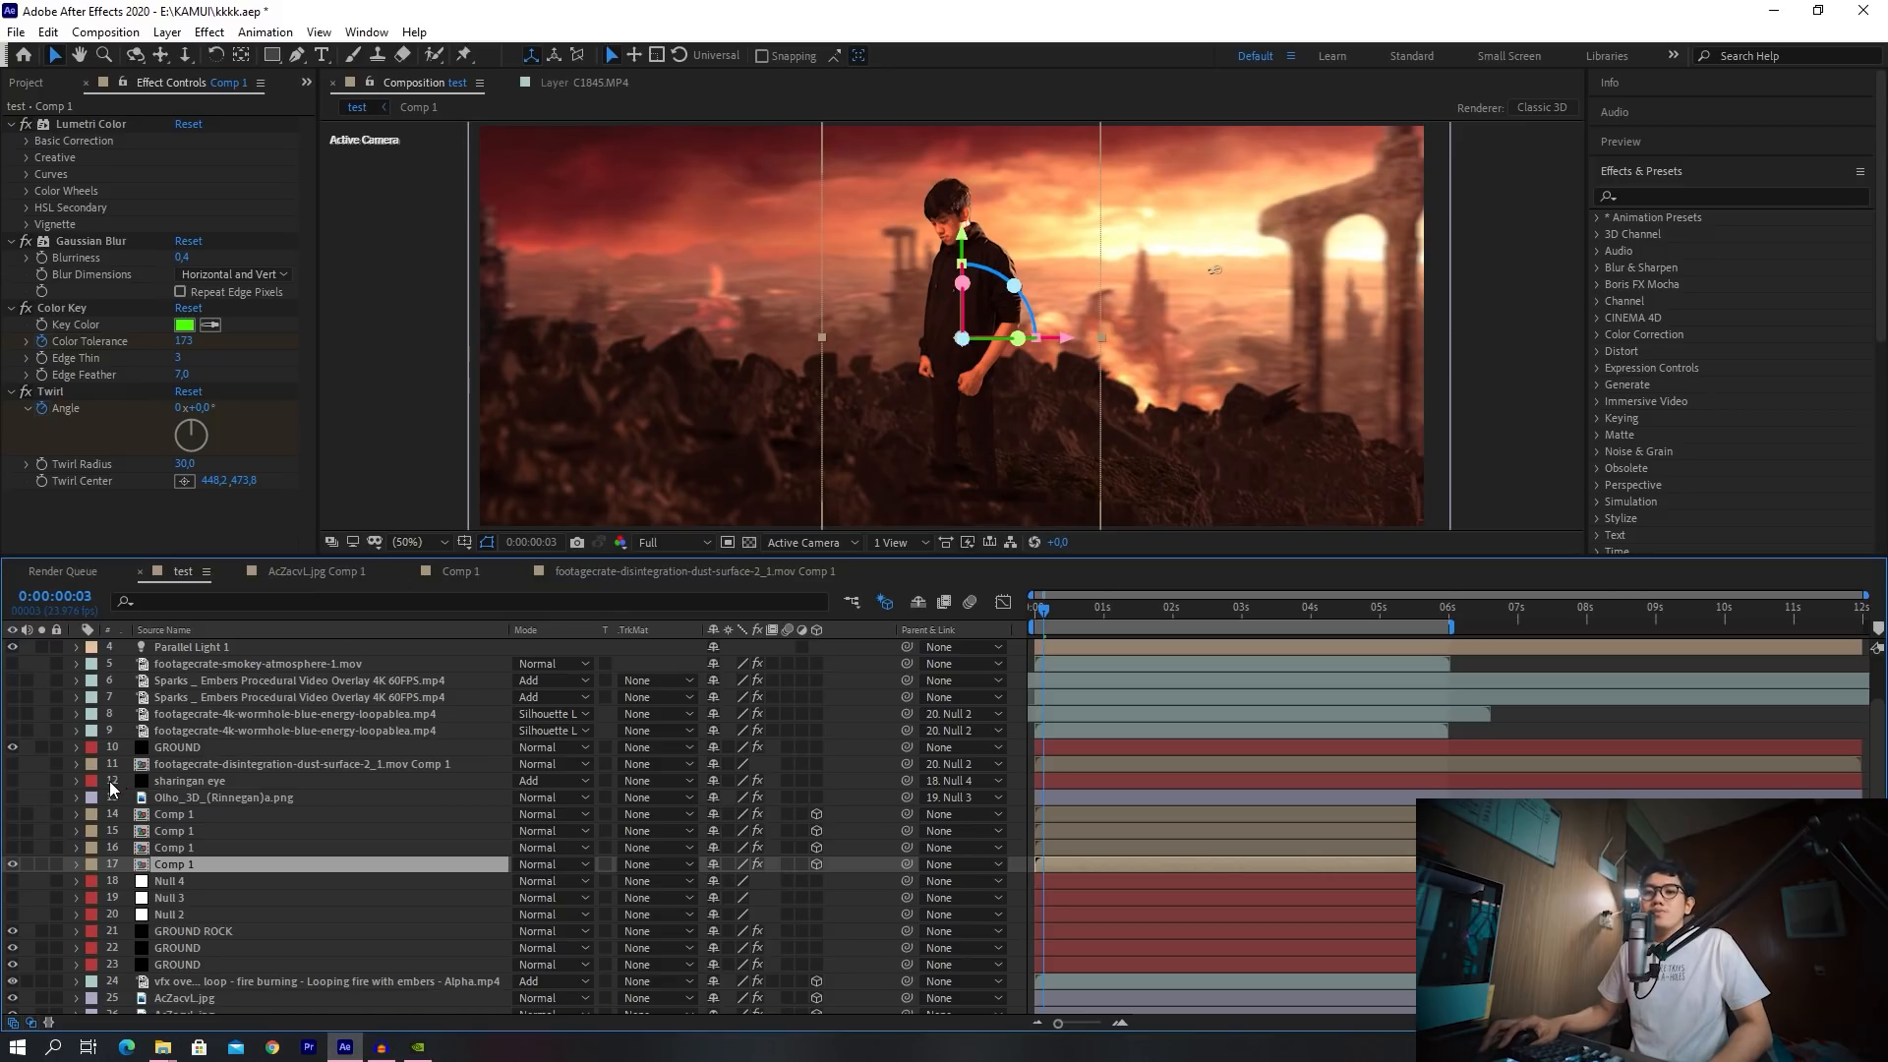
{"action": "left_click", "coordinate": [191, 853]}
{"action": "left_click", "coordinate": [197, 865]}
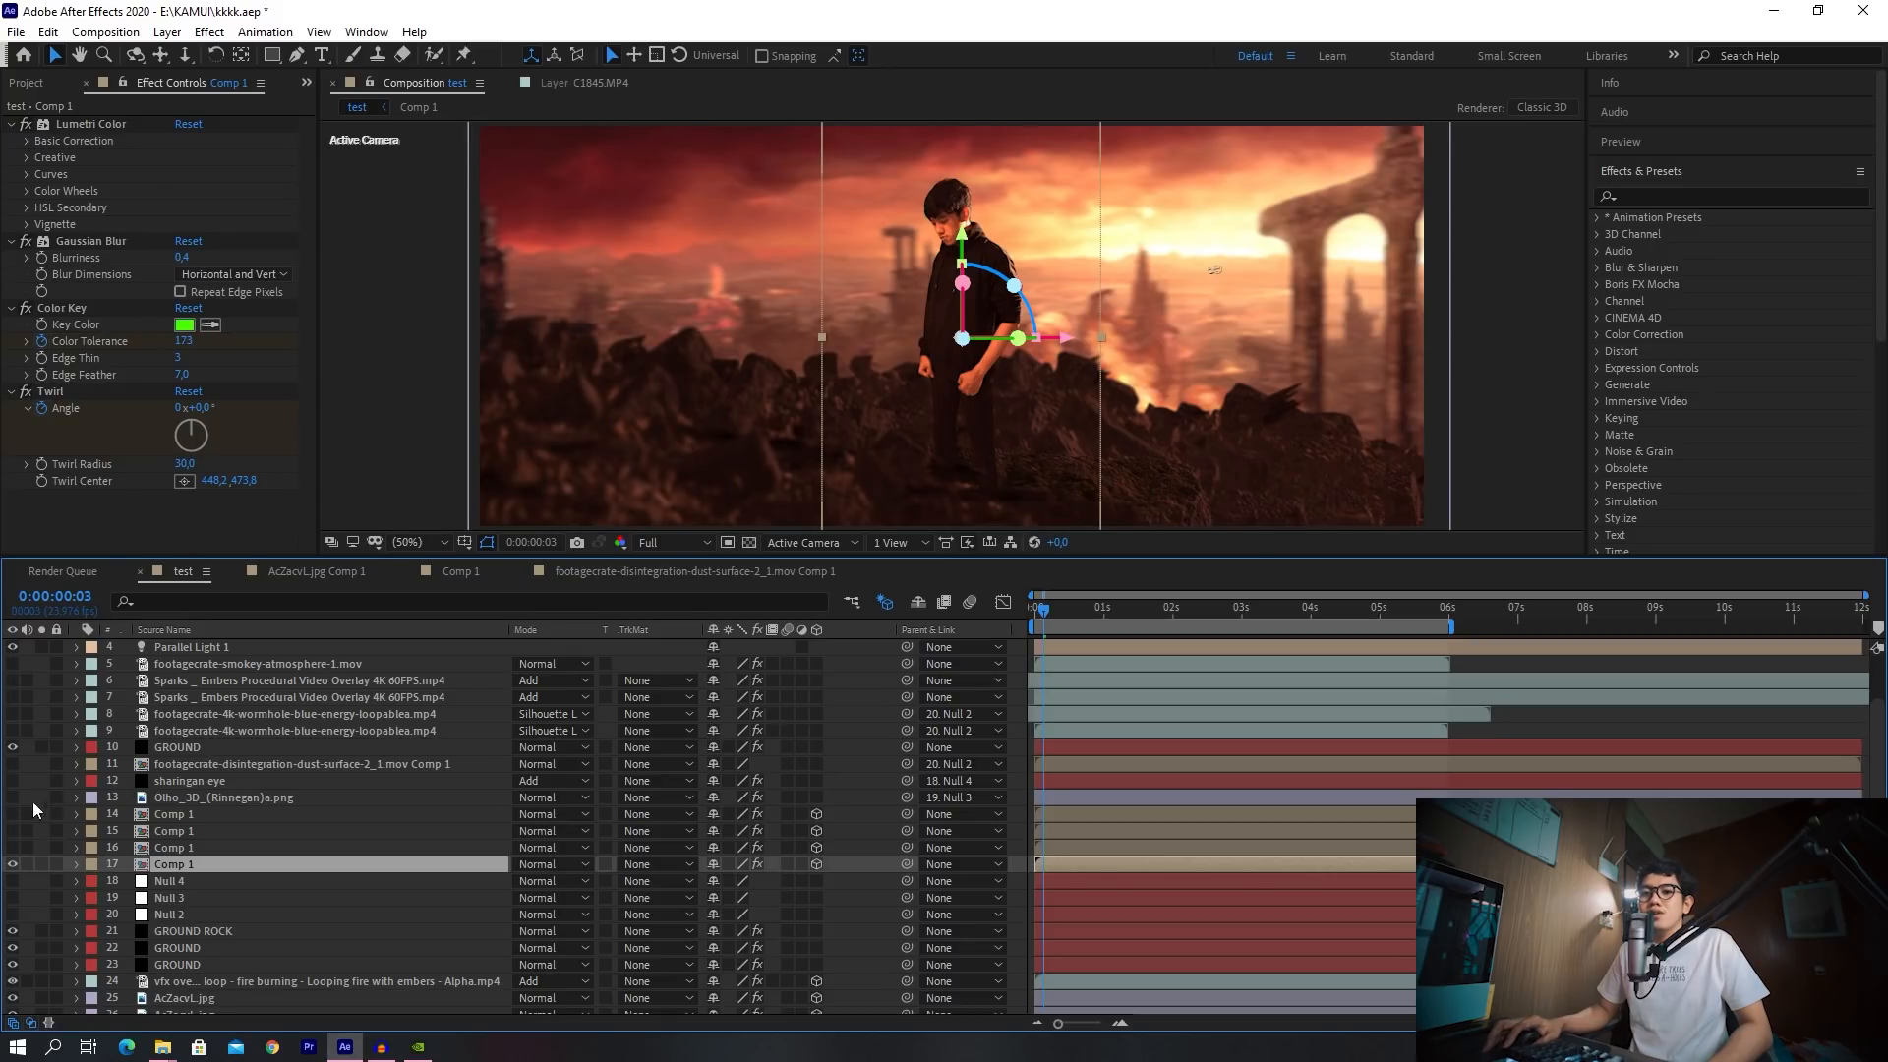
Compare the figure with Comp 1 layer 16 shown and hidden, and briefly check the Comp 1 composition before returning to test
{"action": "left_click", "coordinate": [12, 854]}
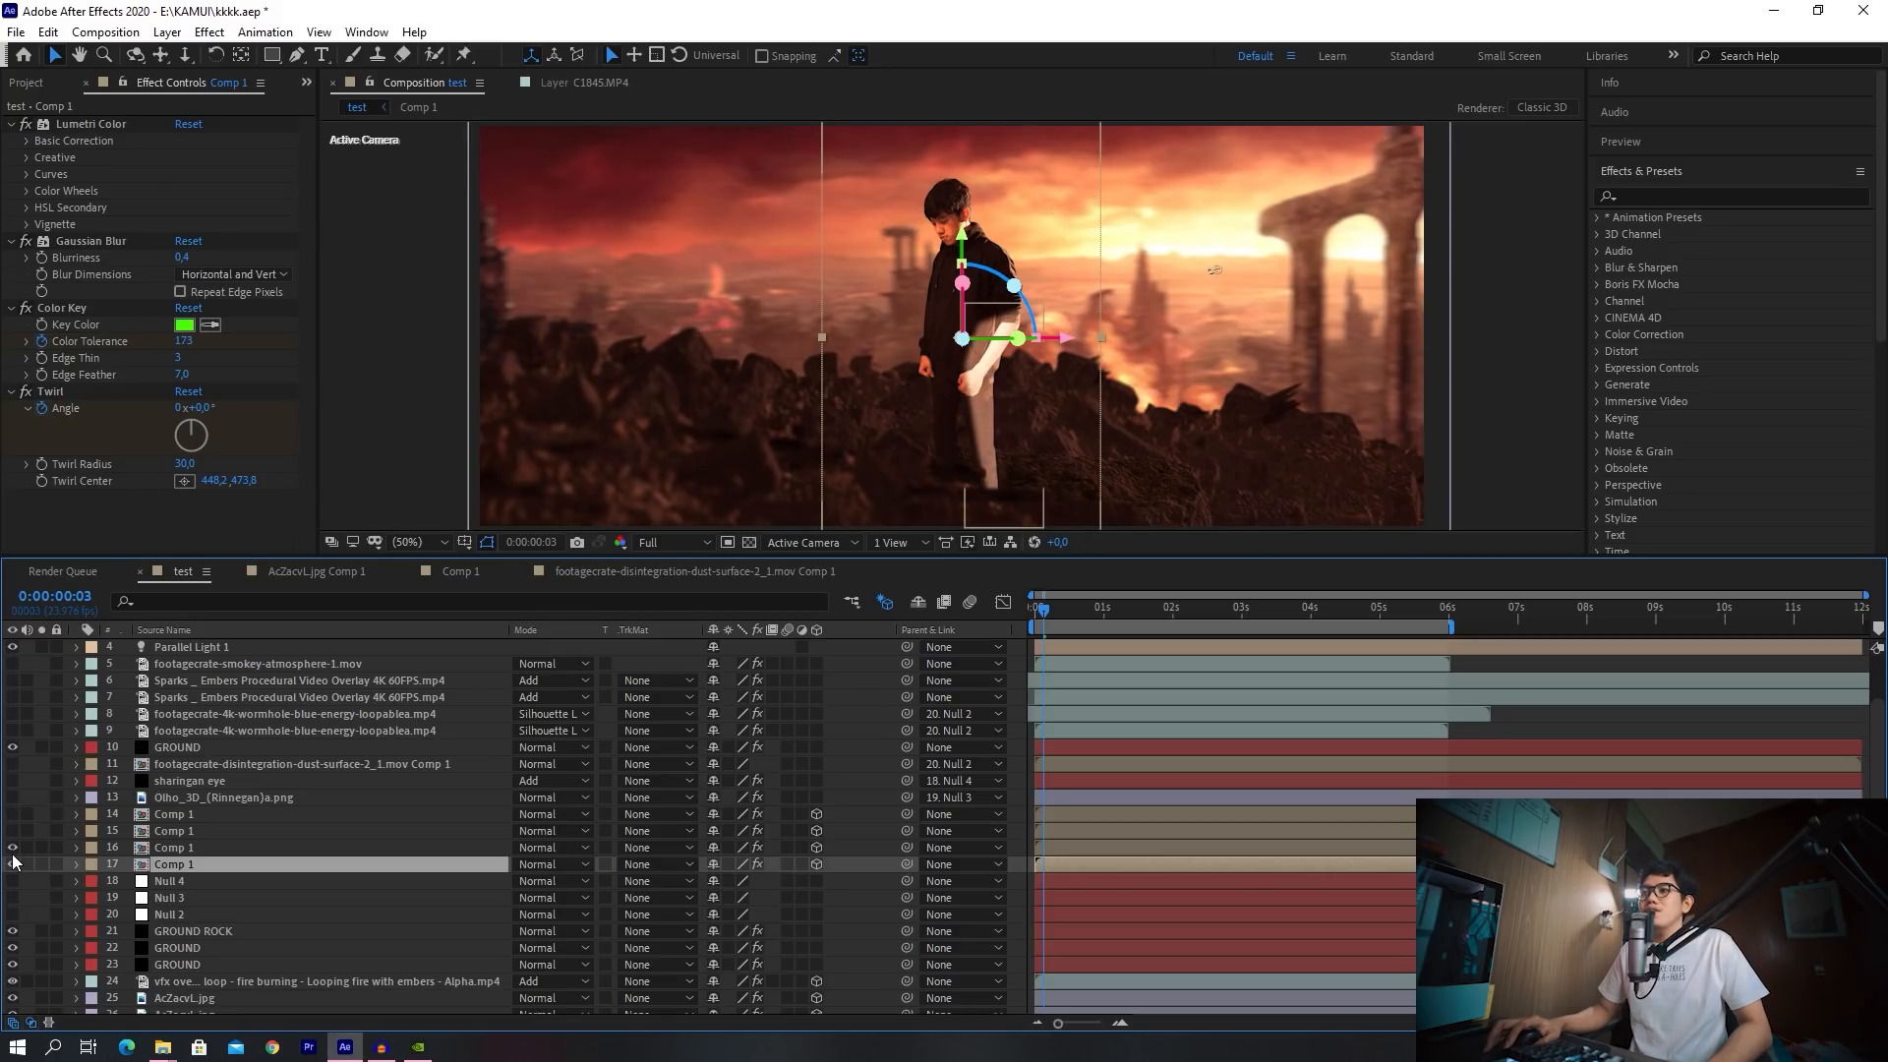
{"action": "left_click", "coordinate": [12, 847]}
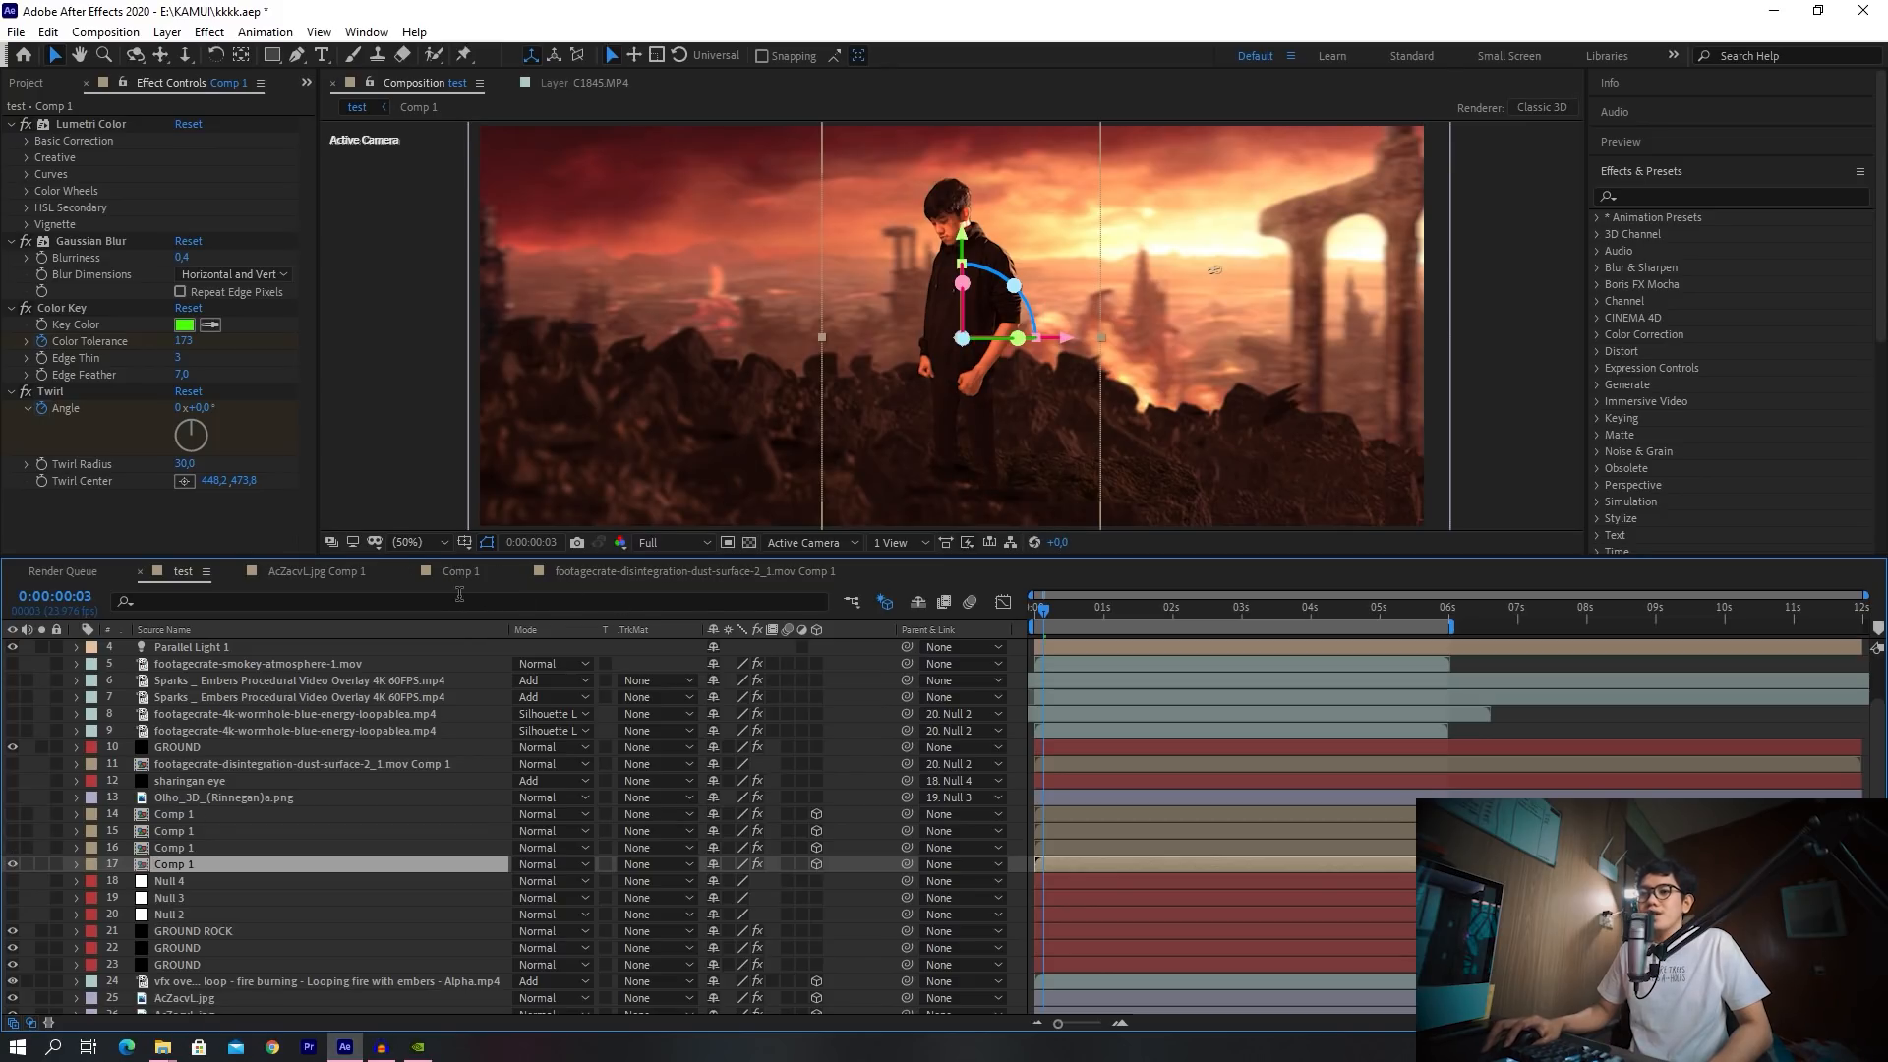
{"action": "left_click", "coordinate": [474, 572]}
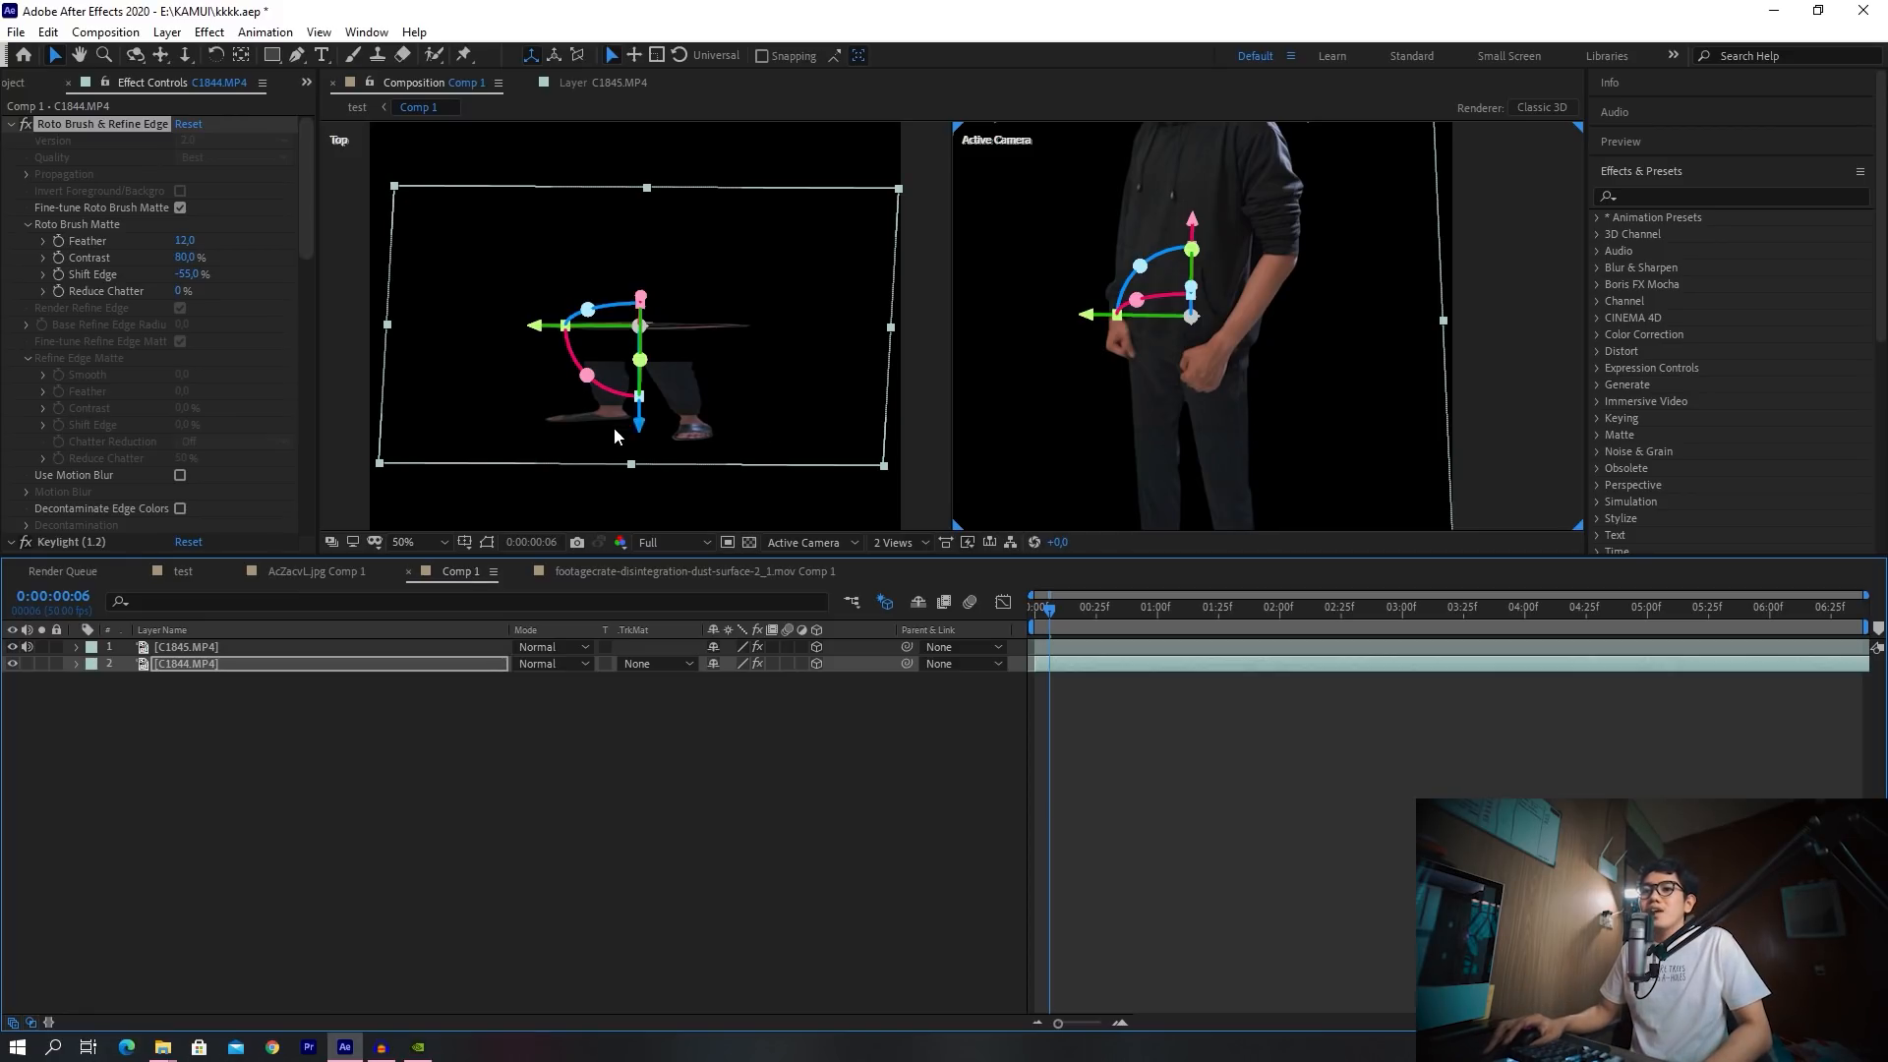
{"action": "left_click", "coordinate": [178, 572]}
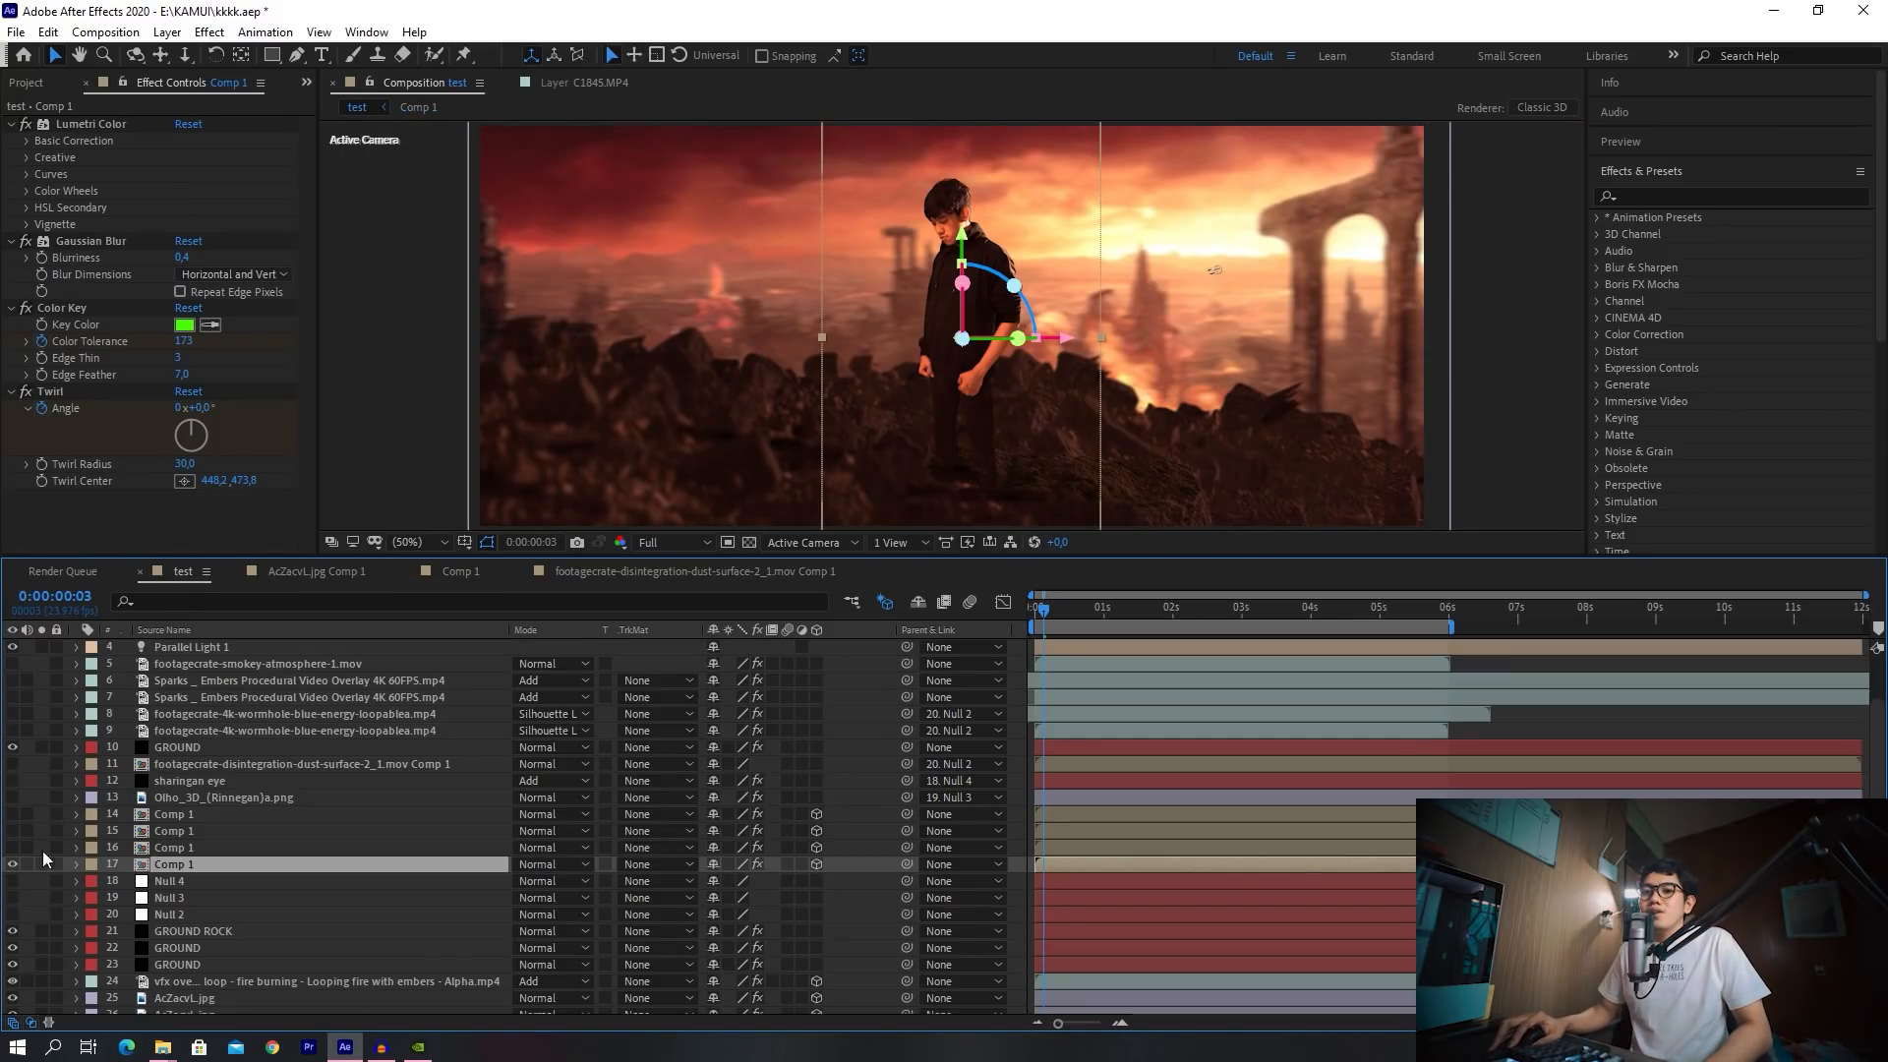
Deselect all layers and show the Comp 1 copies on layers 16 and 15
{"action": "key", "text": "ctrl+shift+a"}
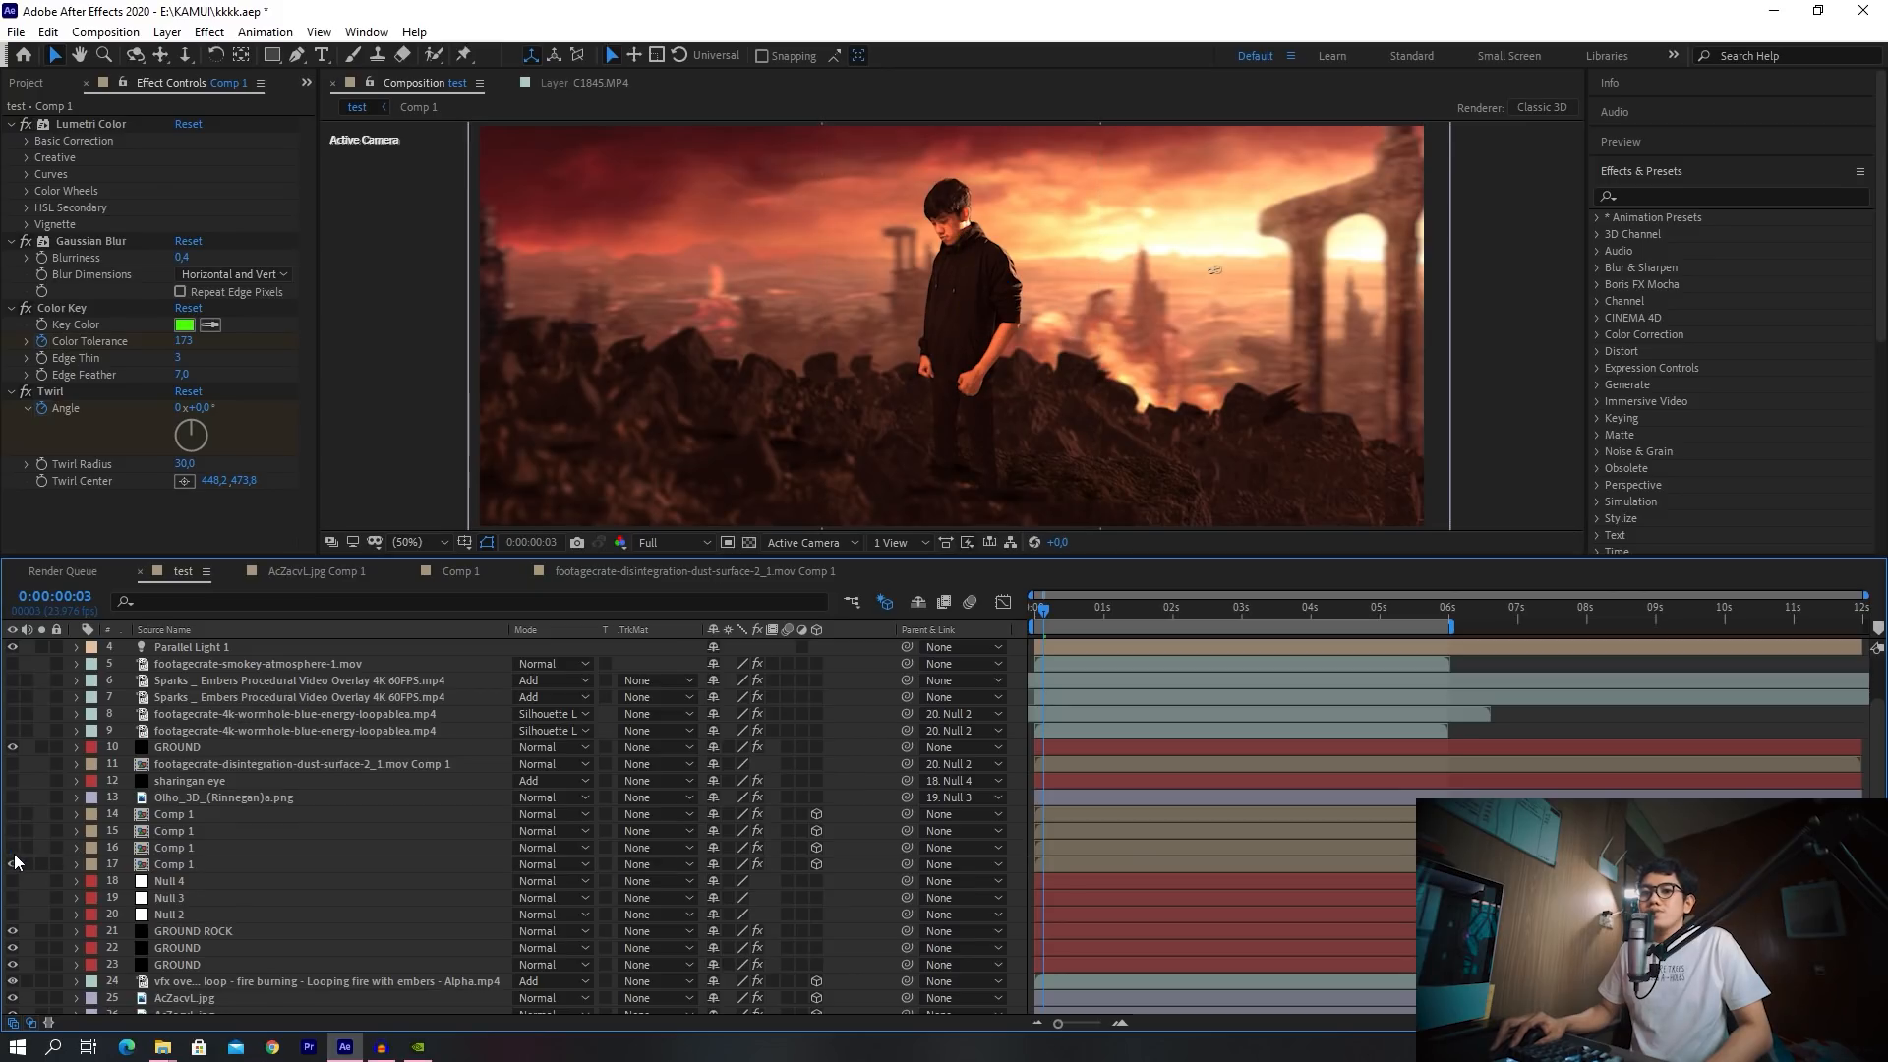
{"action": "left_click", "coordinate": [13, 864]}
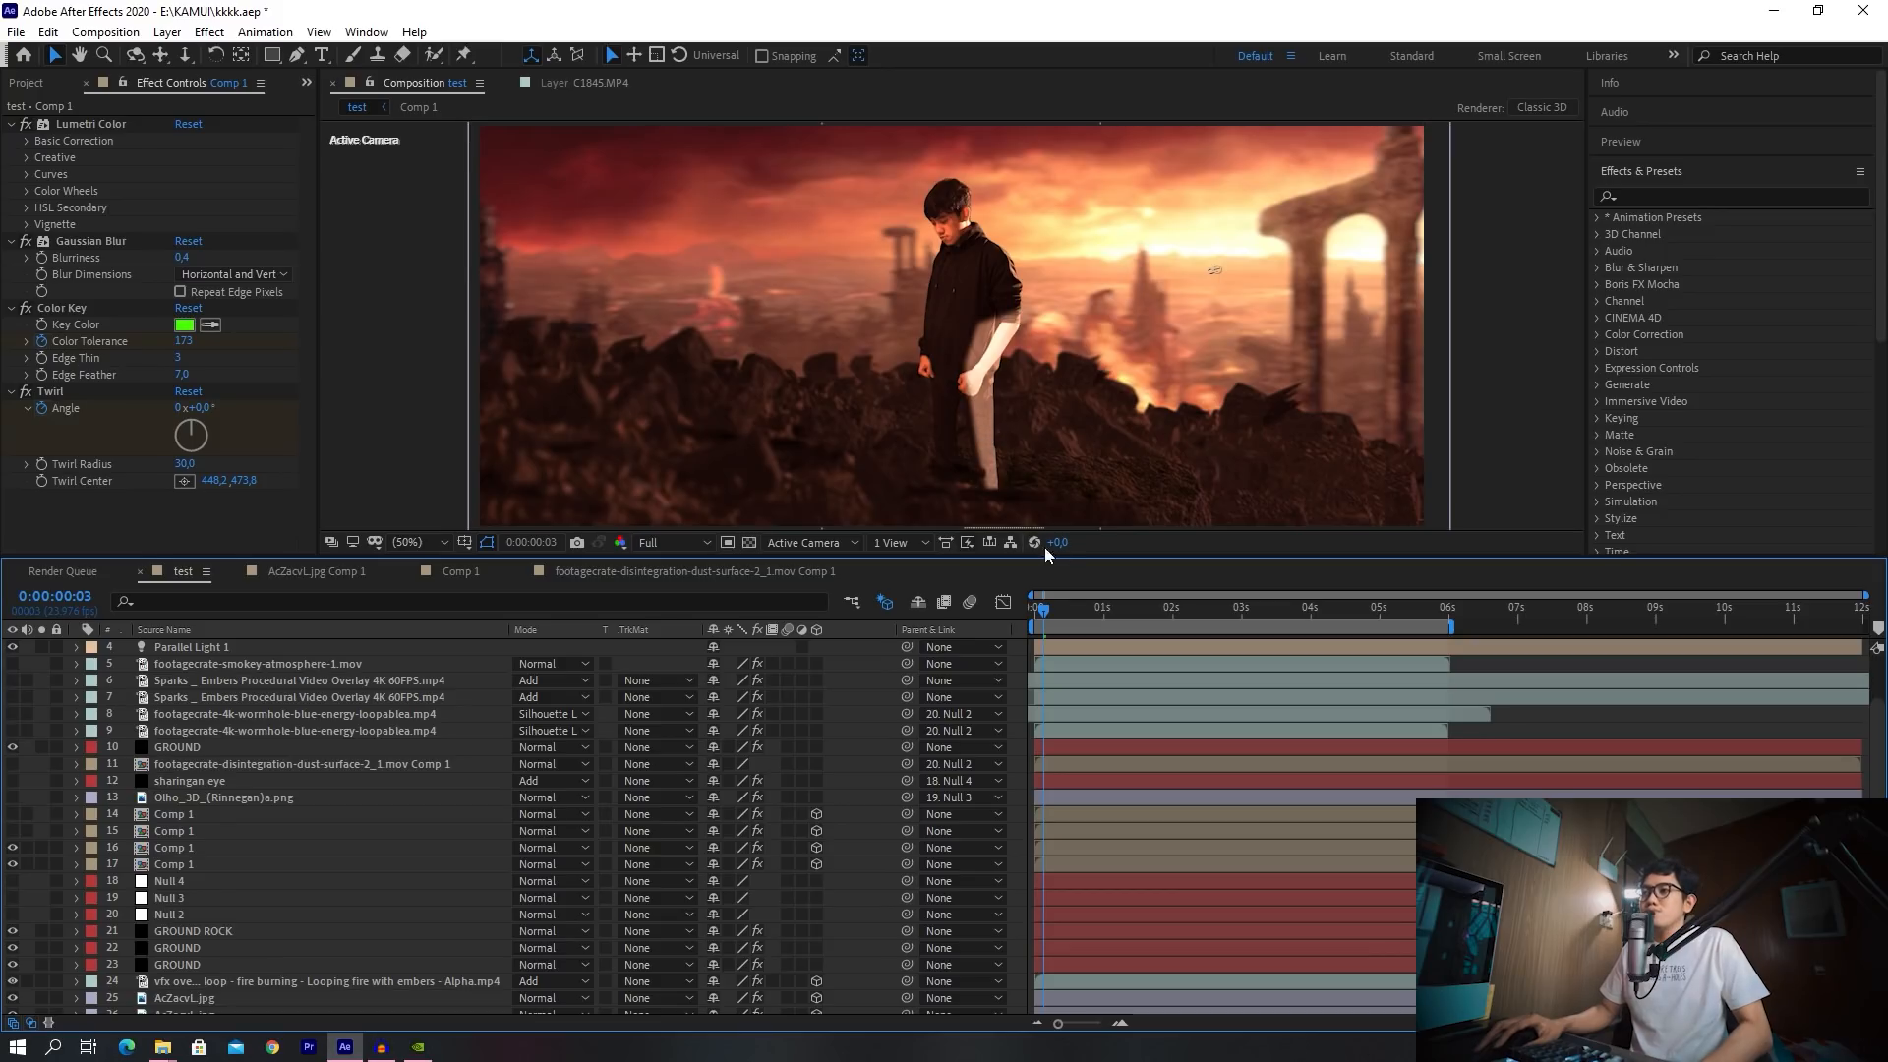
{"action": "left_click", "coordinate": [13, 833]}
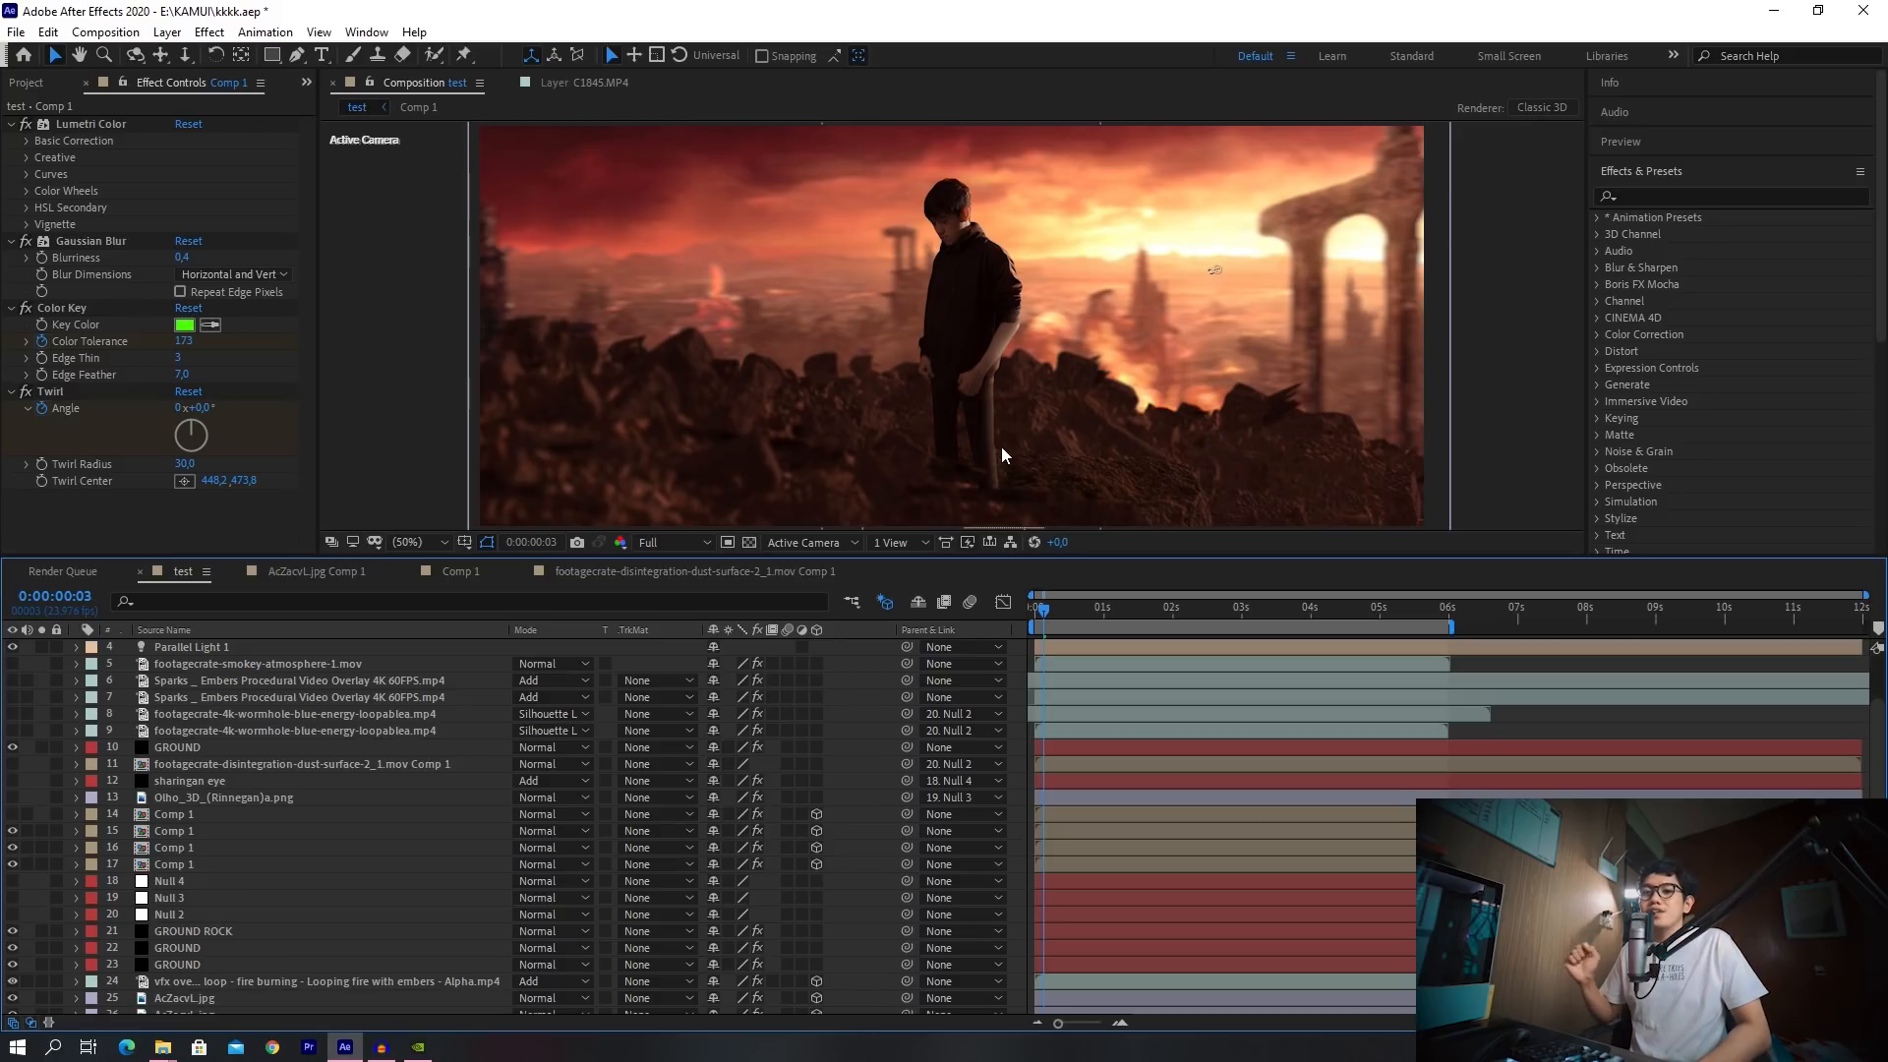
Compare the figure with Comp 1 layer 14 shown and hidden, and select Comp 1 layer 16
{"action": "left_click", "coordinate": [13, 815]}
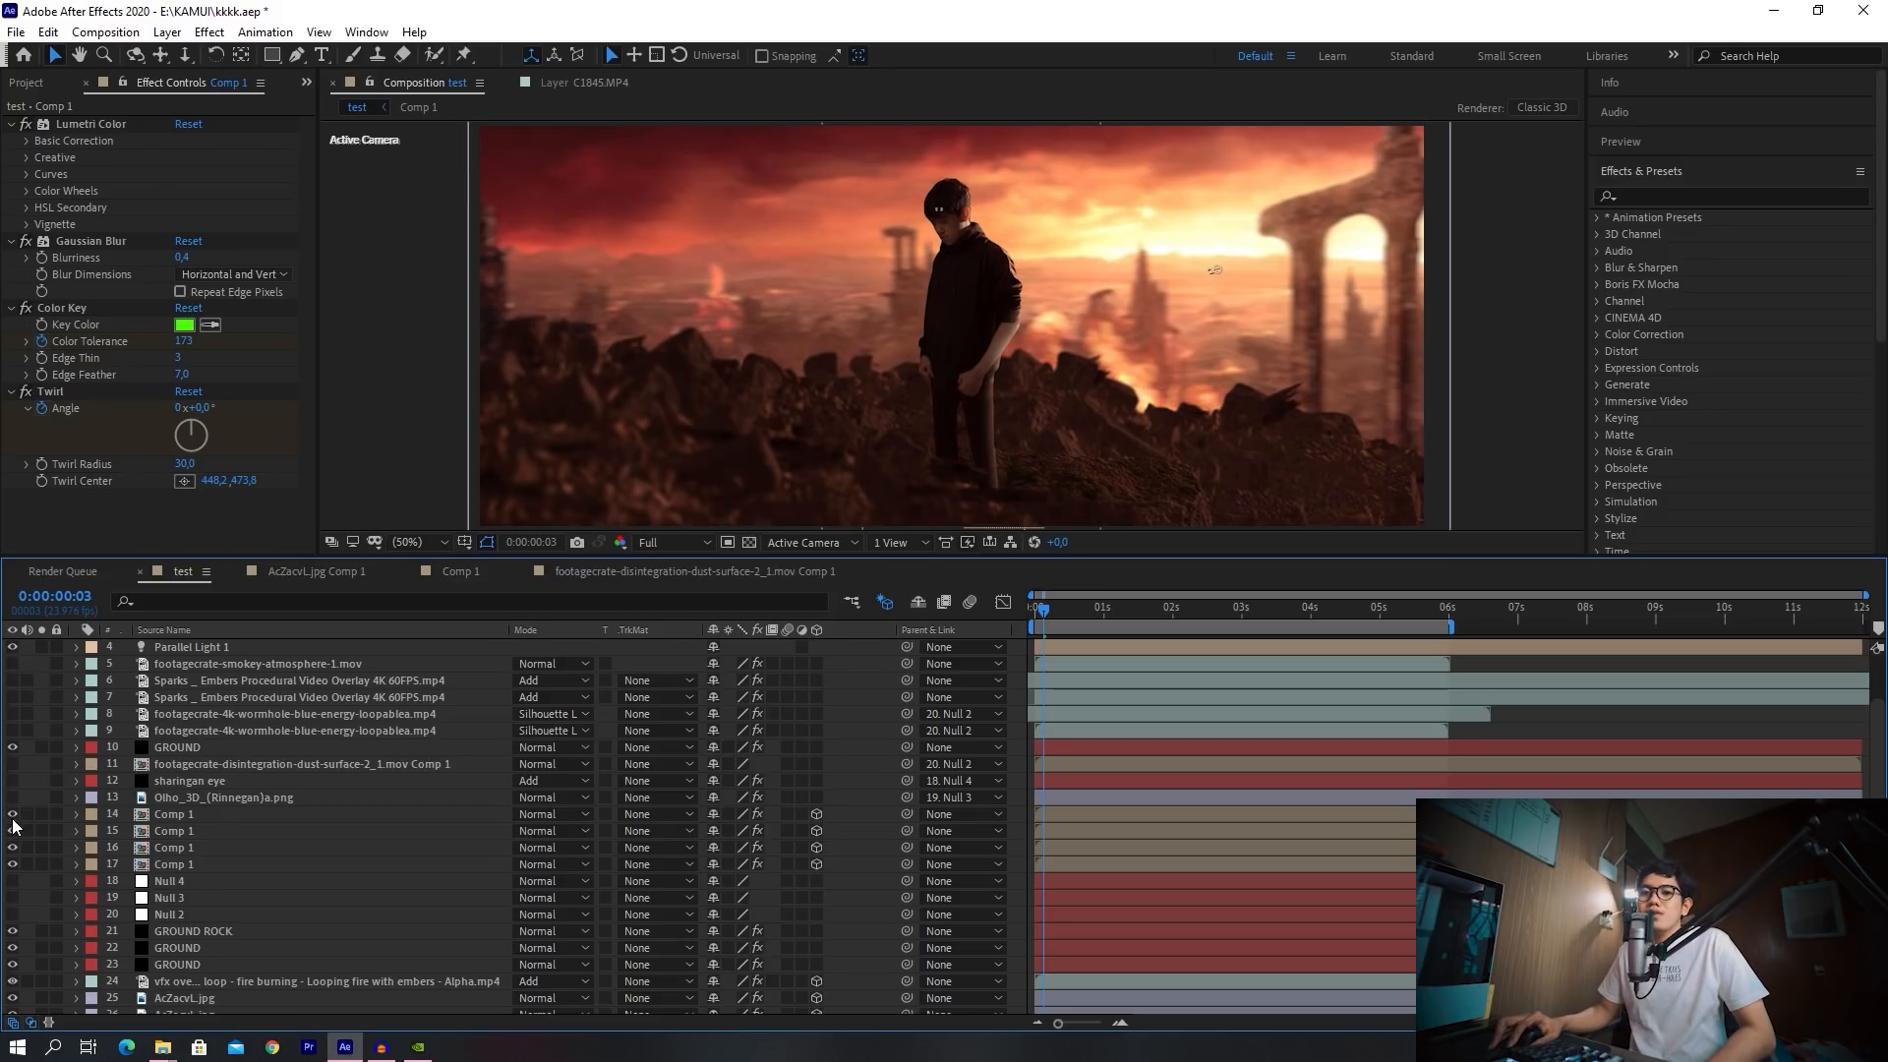
{"action": "left_click", "coordinate": [161, 832]}
{"action": "left_click", "coordinate": [163, 846]}
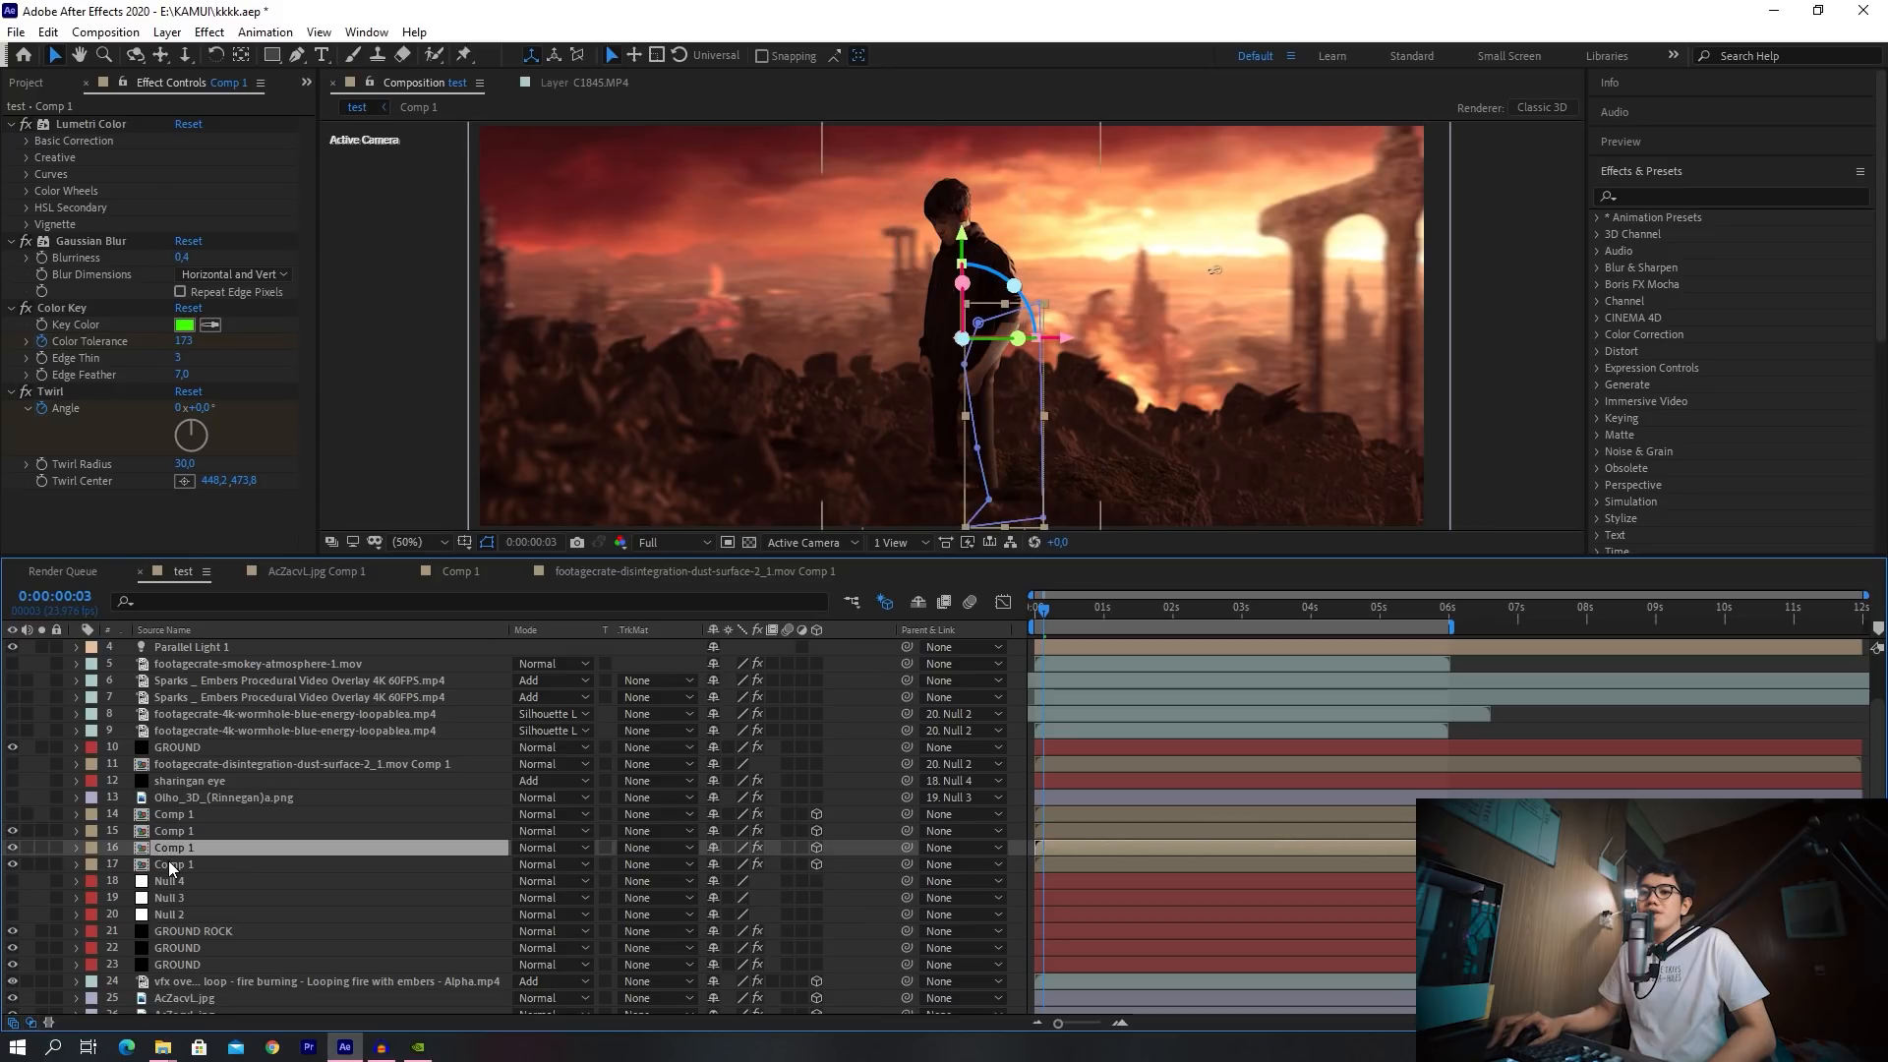
Select Comp 1 layer 17 and examine its Lumetri Color and Gaussian Blur effects against a close view of the figure
{"action": "left_click", "coordinate": [168, 863]}
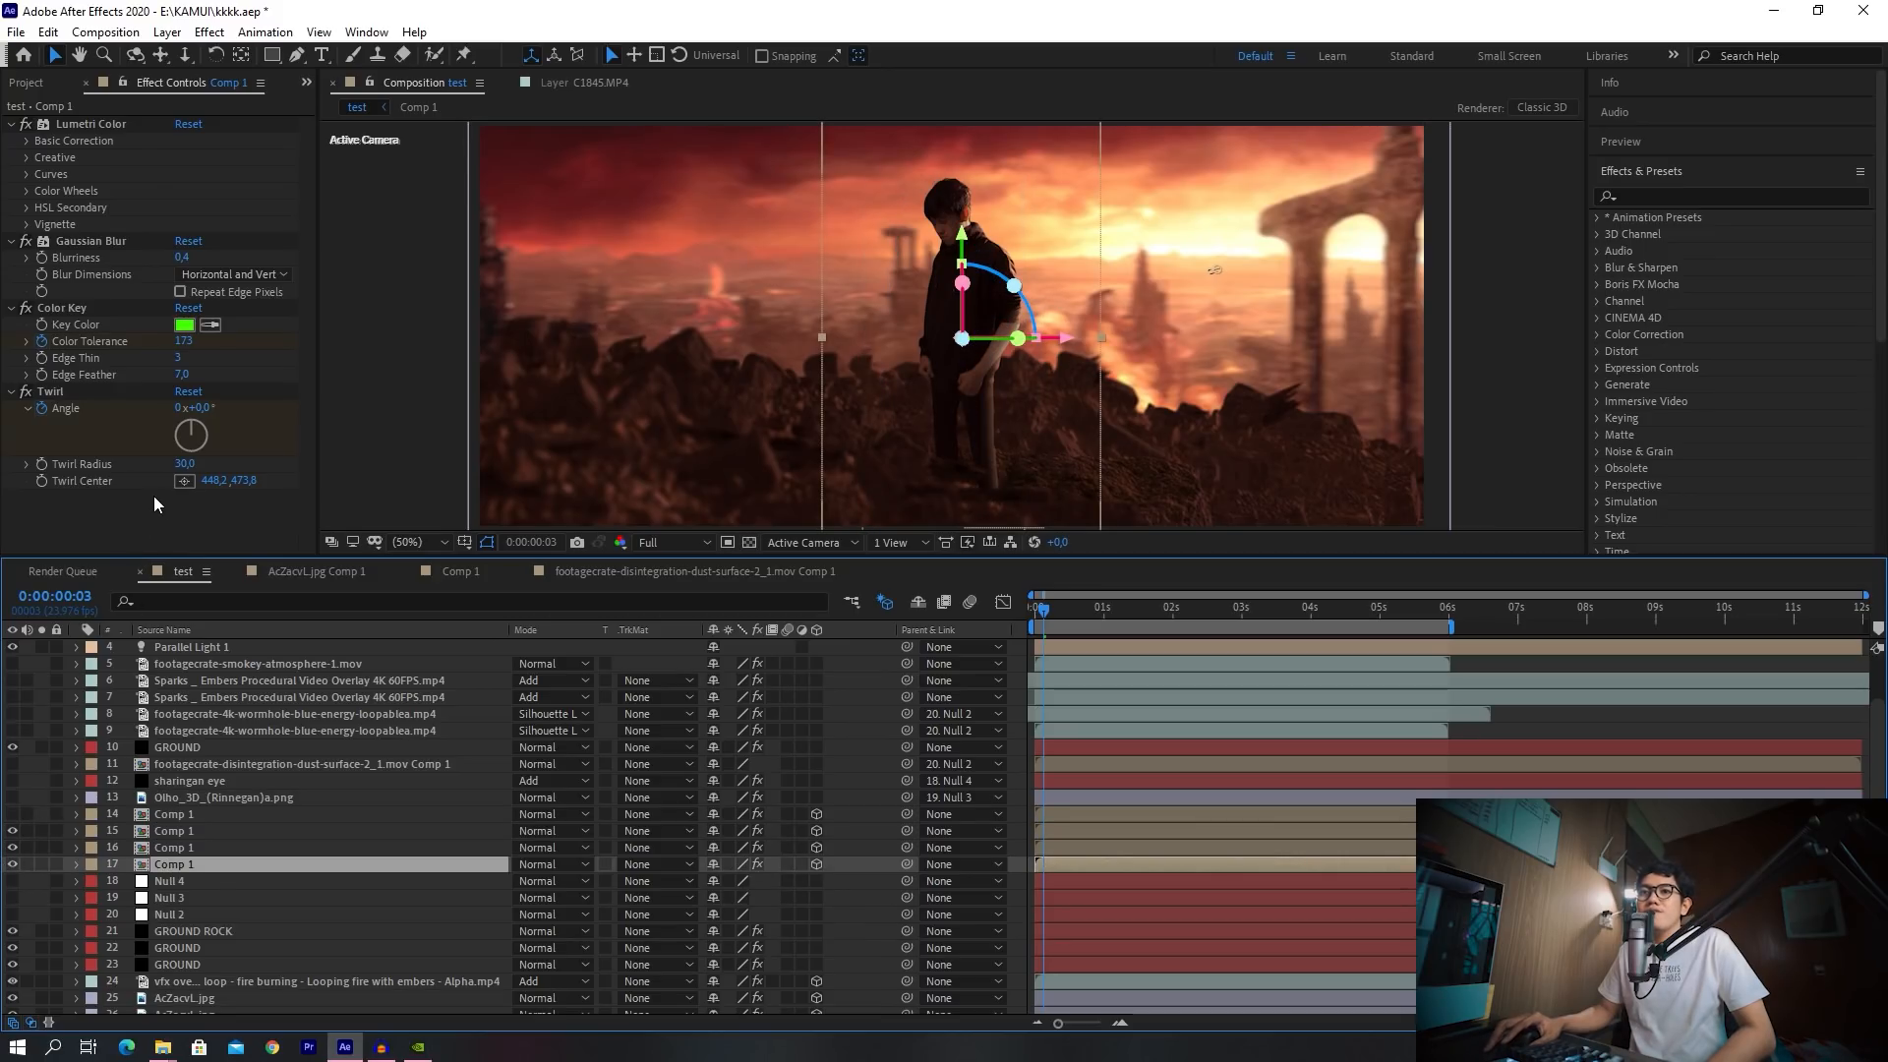
{"action": "left_click", "coordinate": [90, 123]}
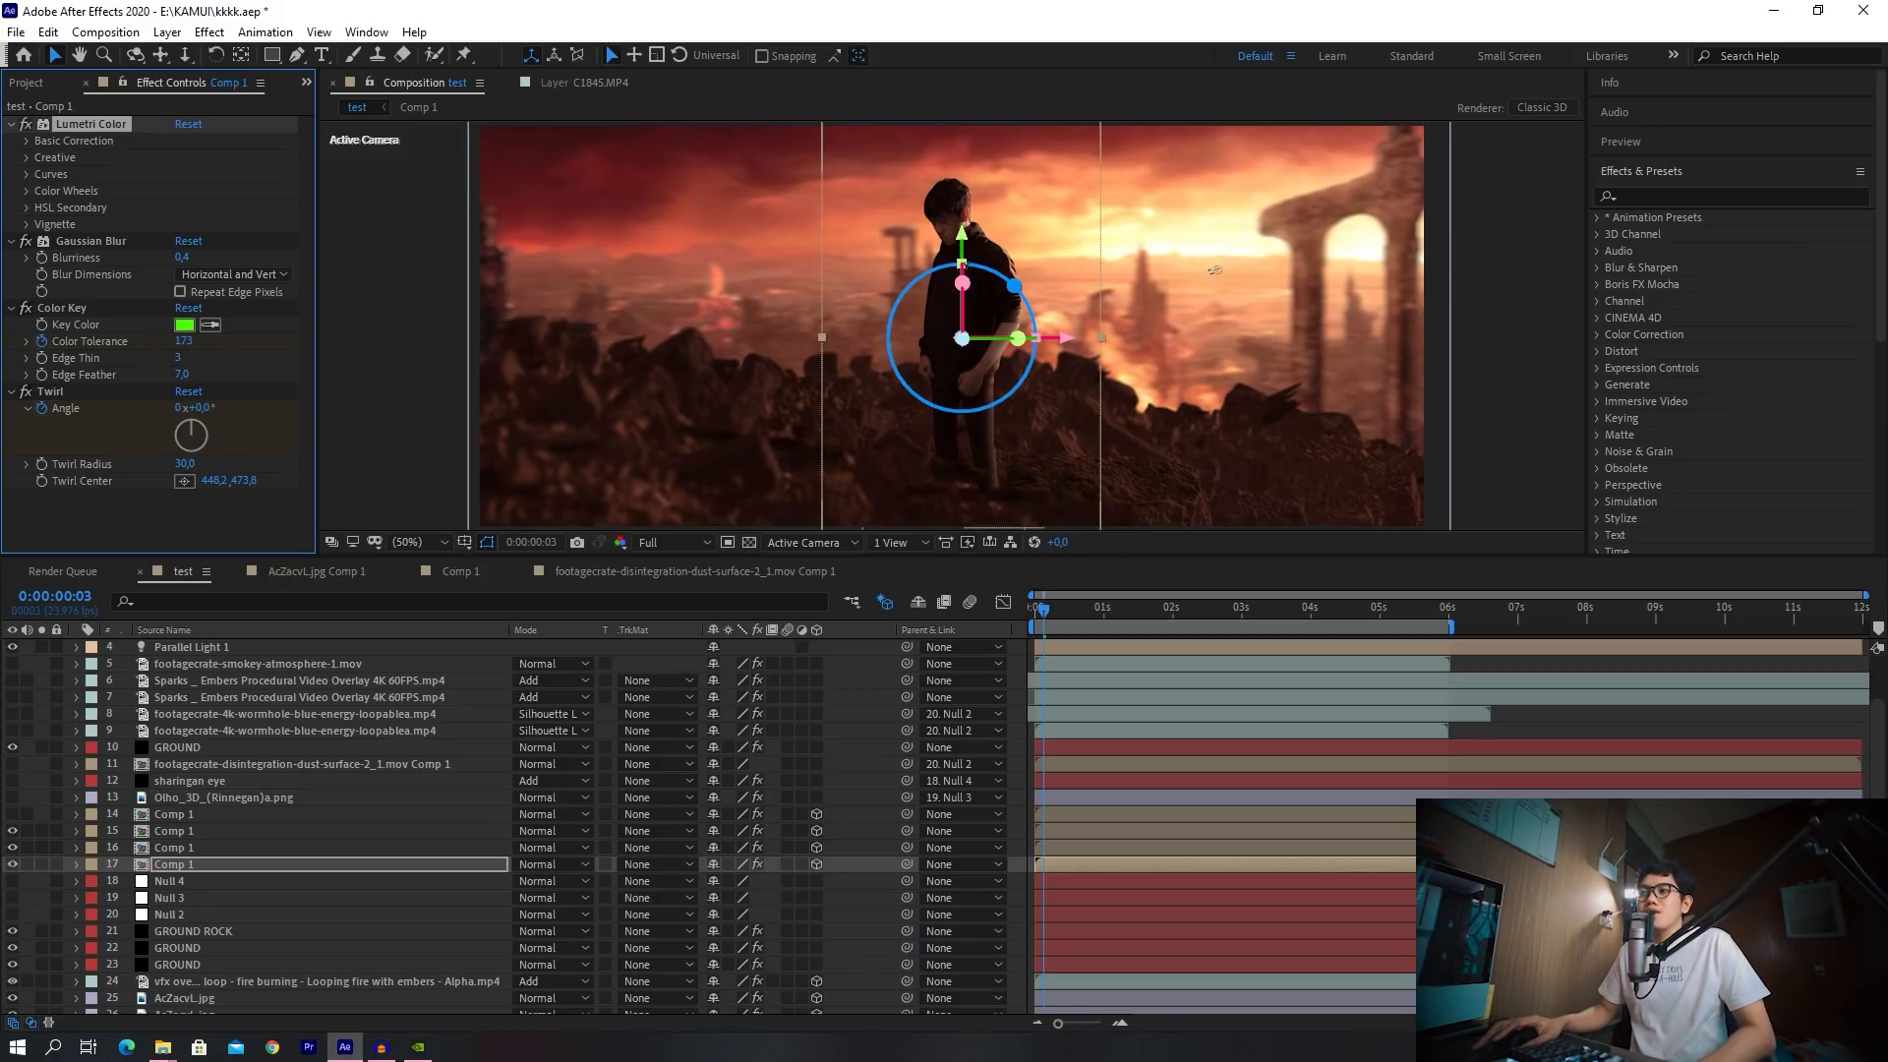
{"action": "left_click", "coordinate": [129, 244]}
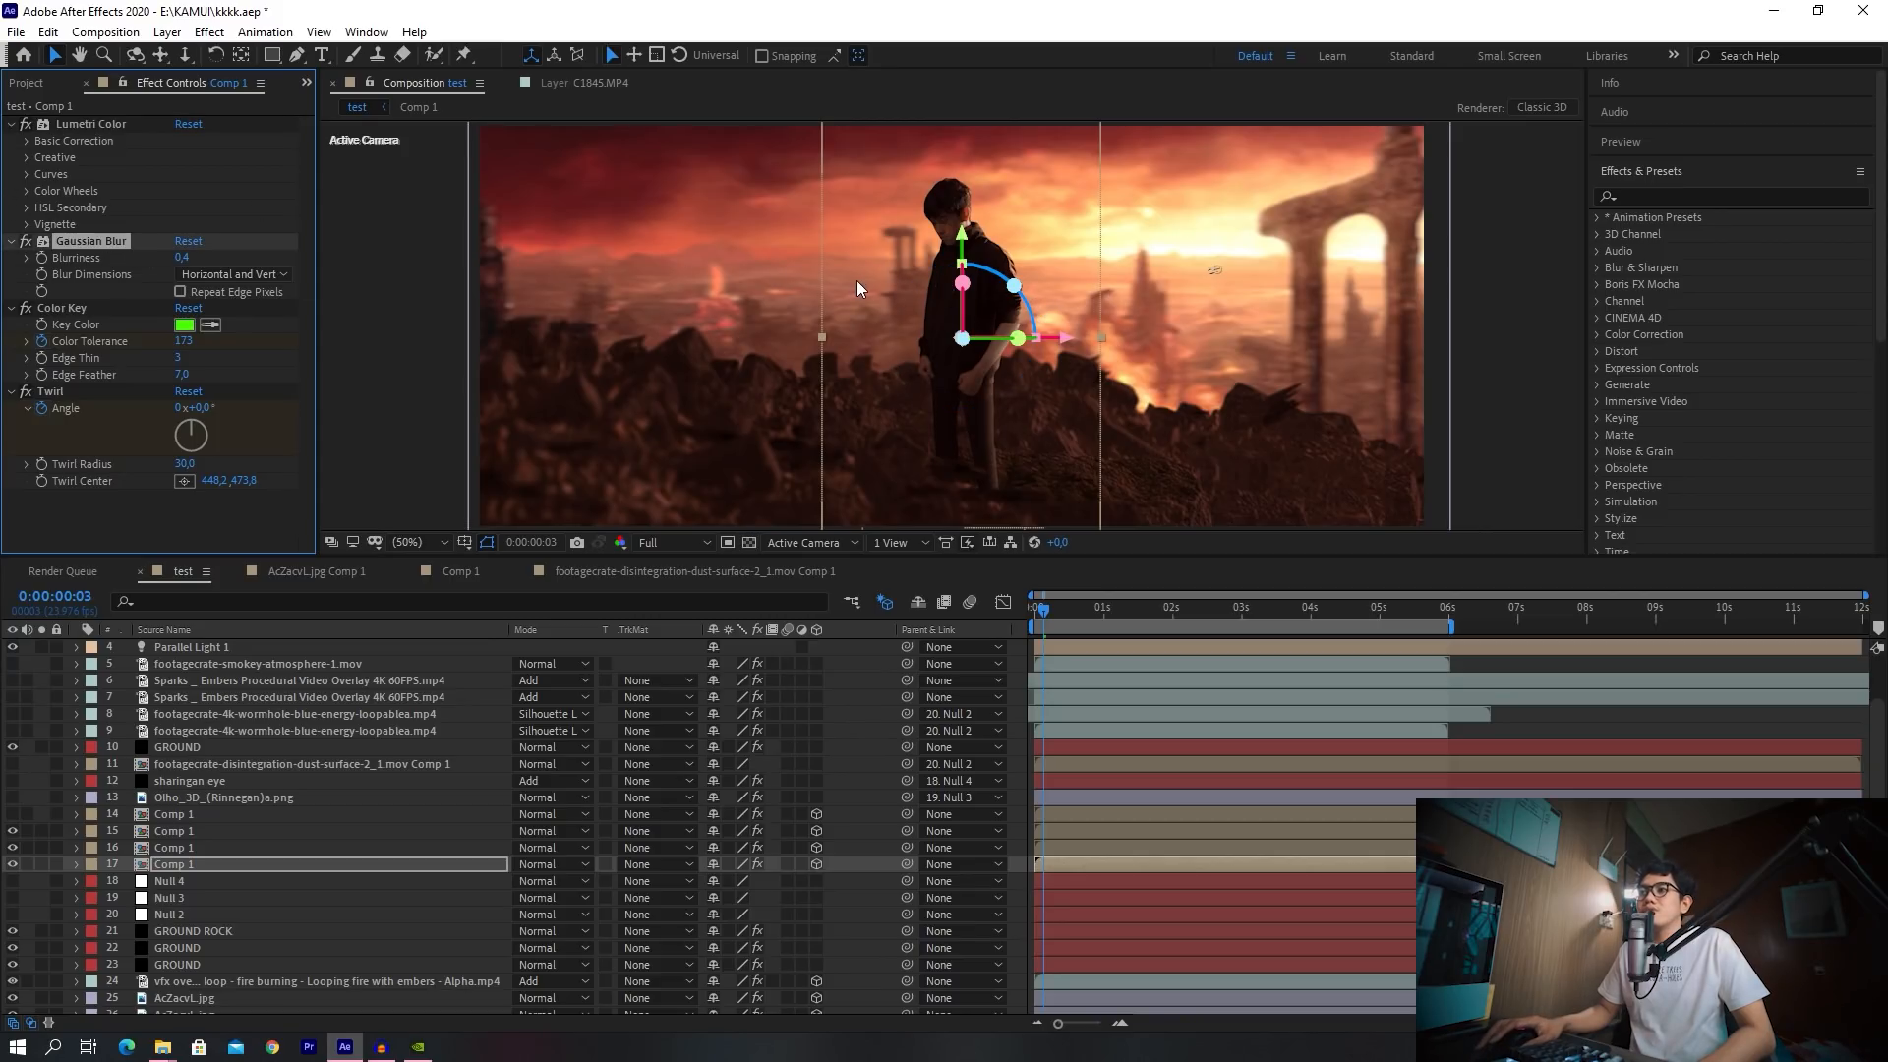
{"action": "key", "text": "period"}
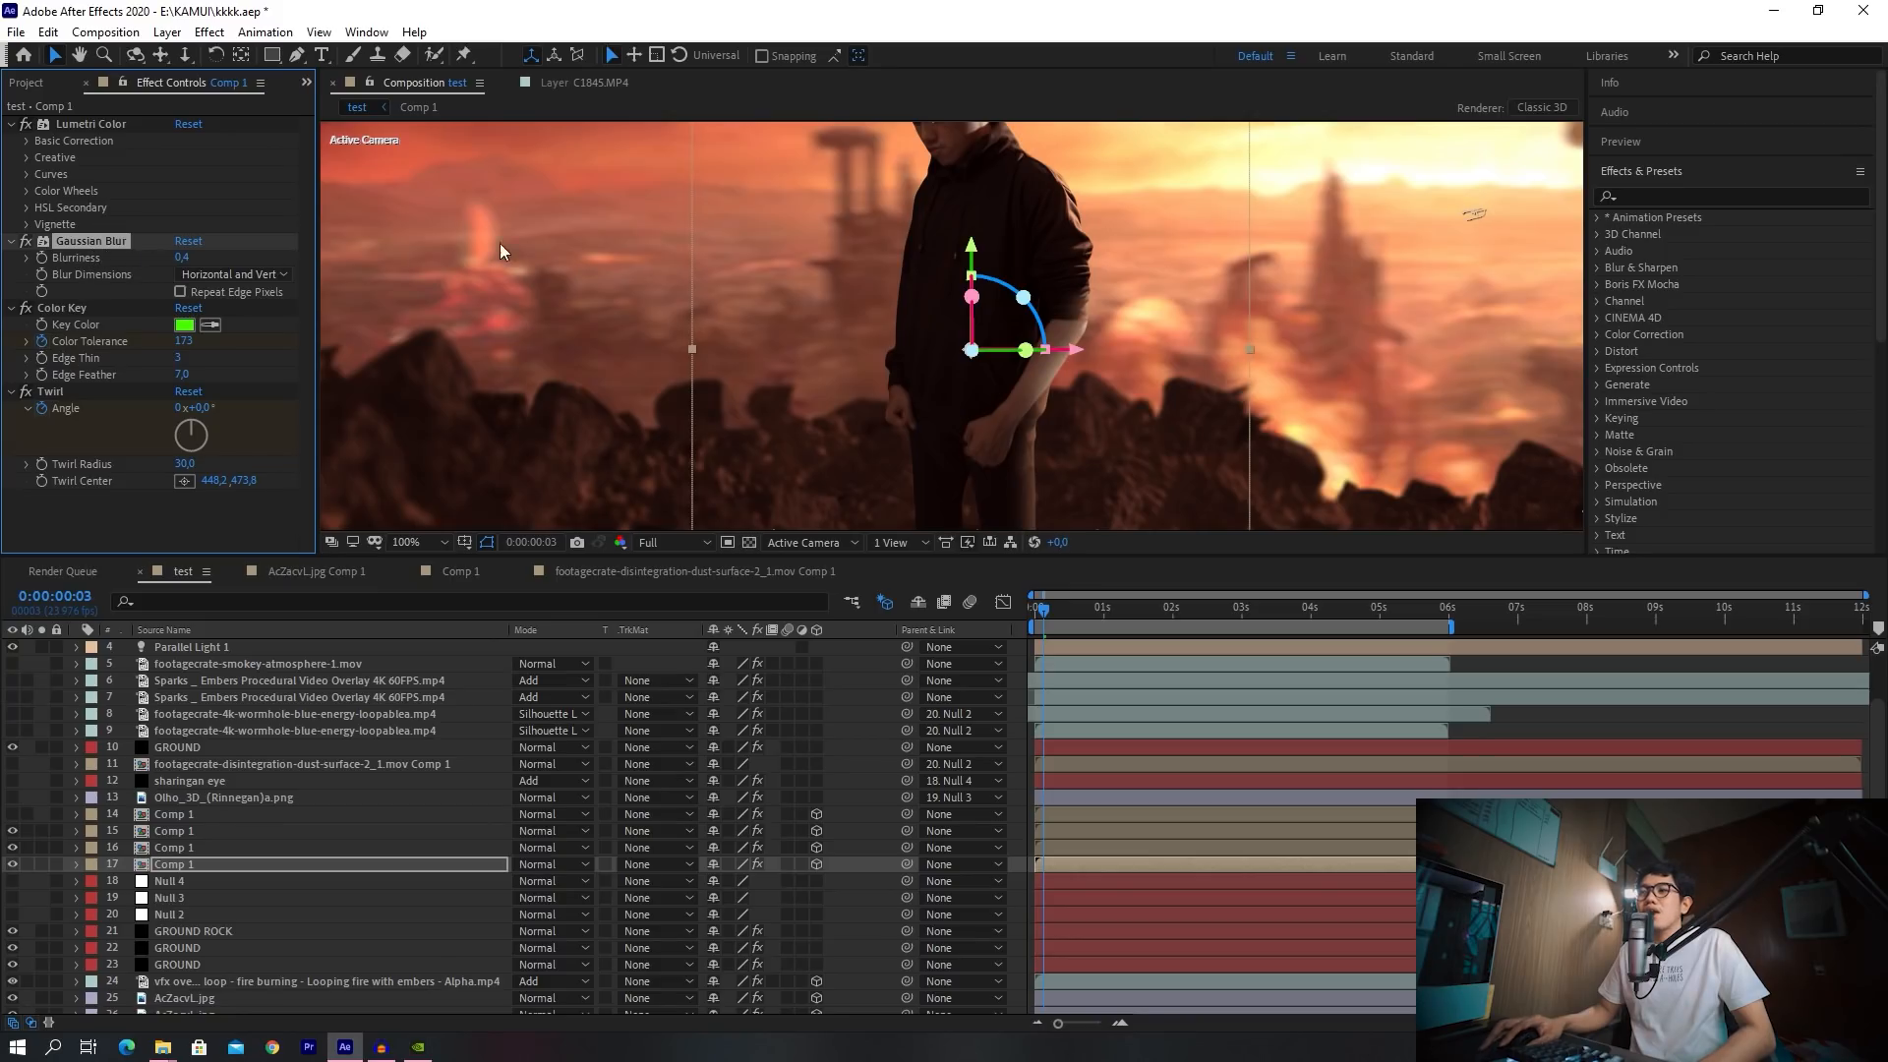
{"action": "key", "text": "space"}
{"action": "left_click_drag", "start_coordinate": [1323, 222], "coordinate": [1288, 311]}
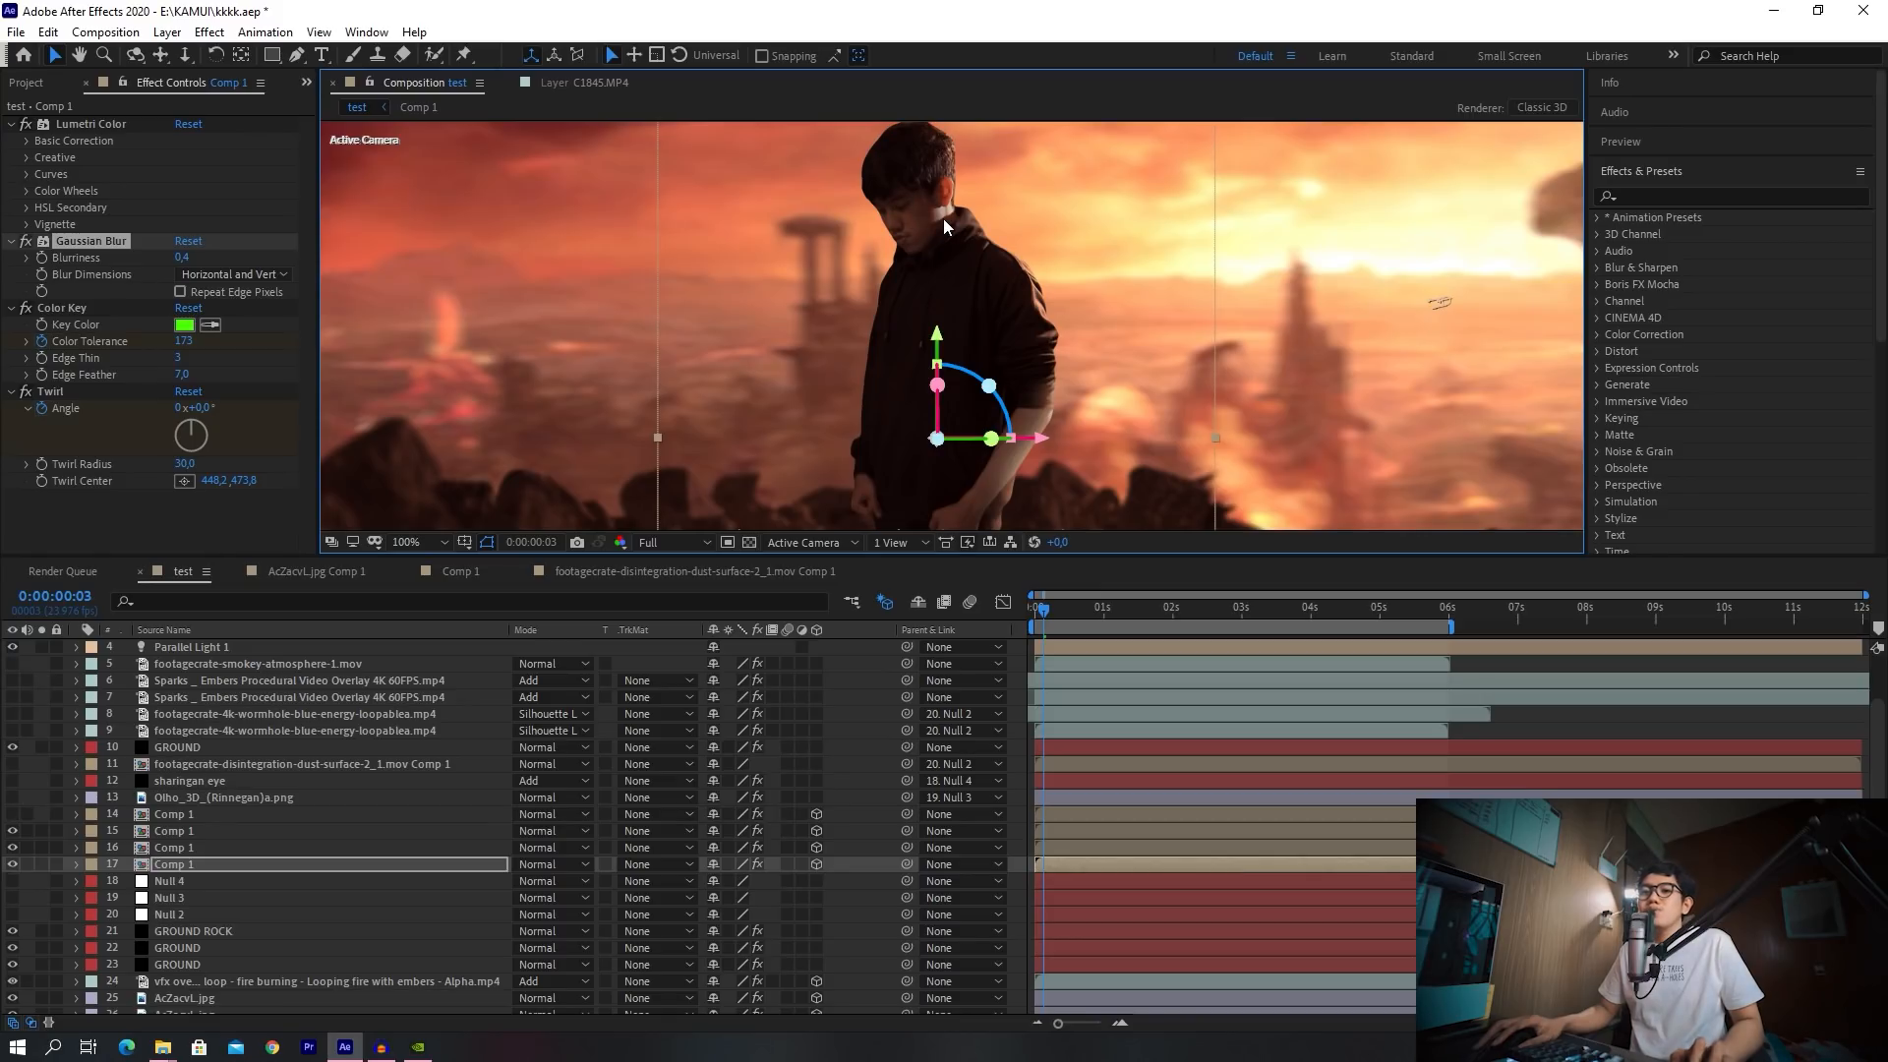
{"action": "key", "text": "comma"}
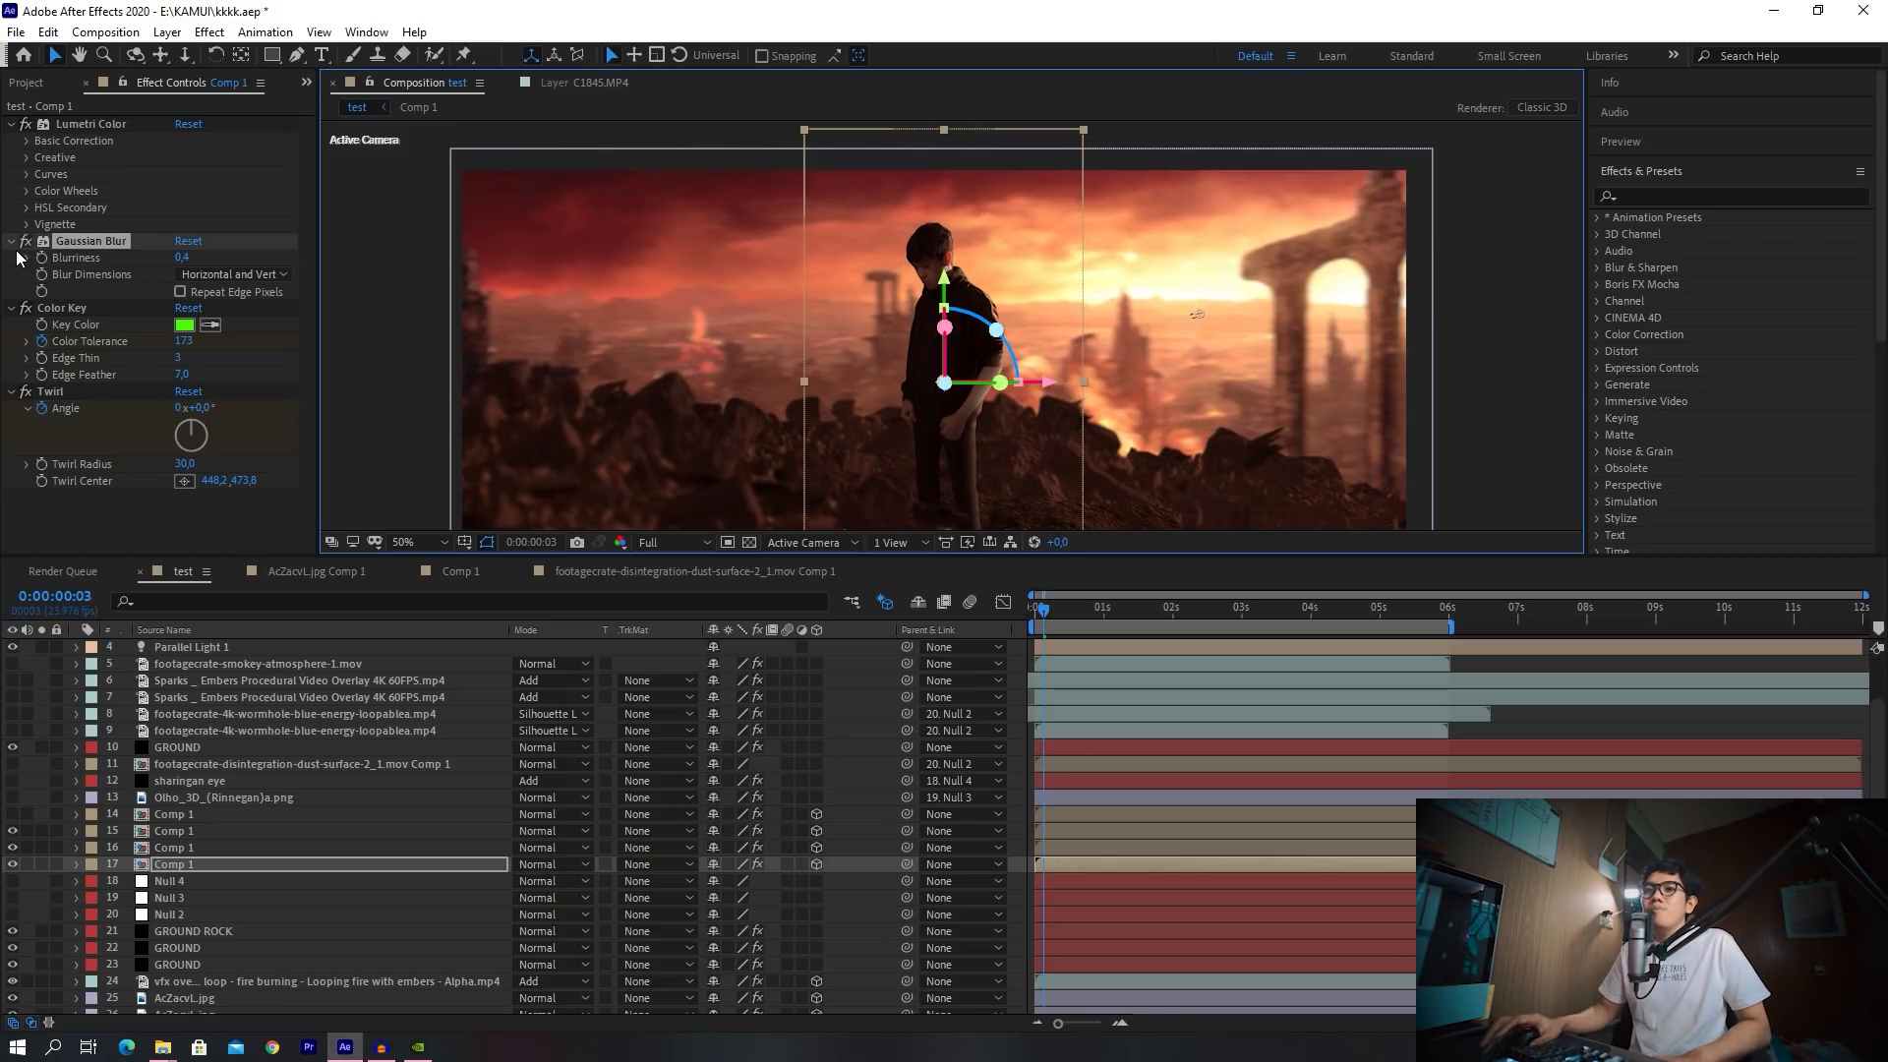
Examine the Color Key and Twirl effects on Comp 1 layer 17
{"action": "left_click", "coordinate": [87, 325]}
{"action": "left_click", "coordinate": [87, 324]}
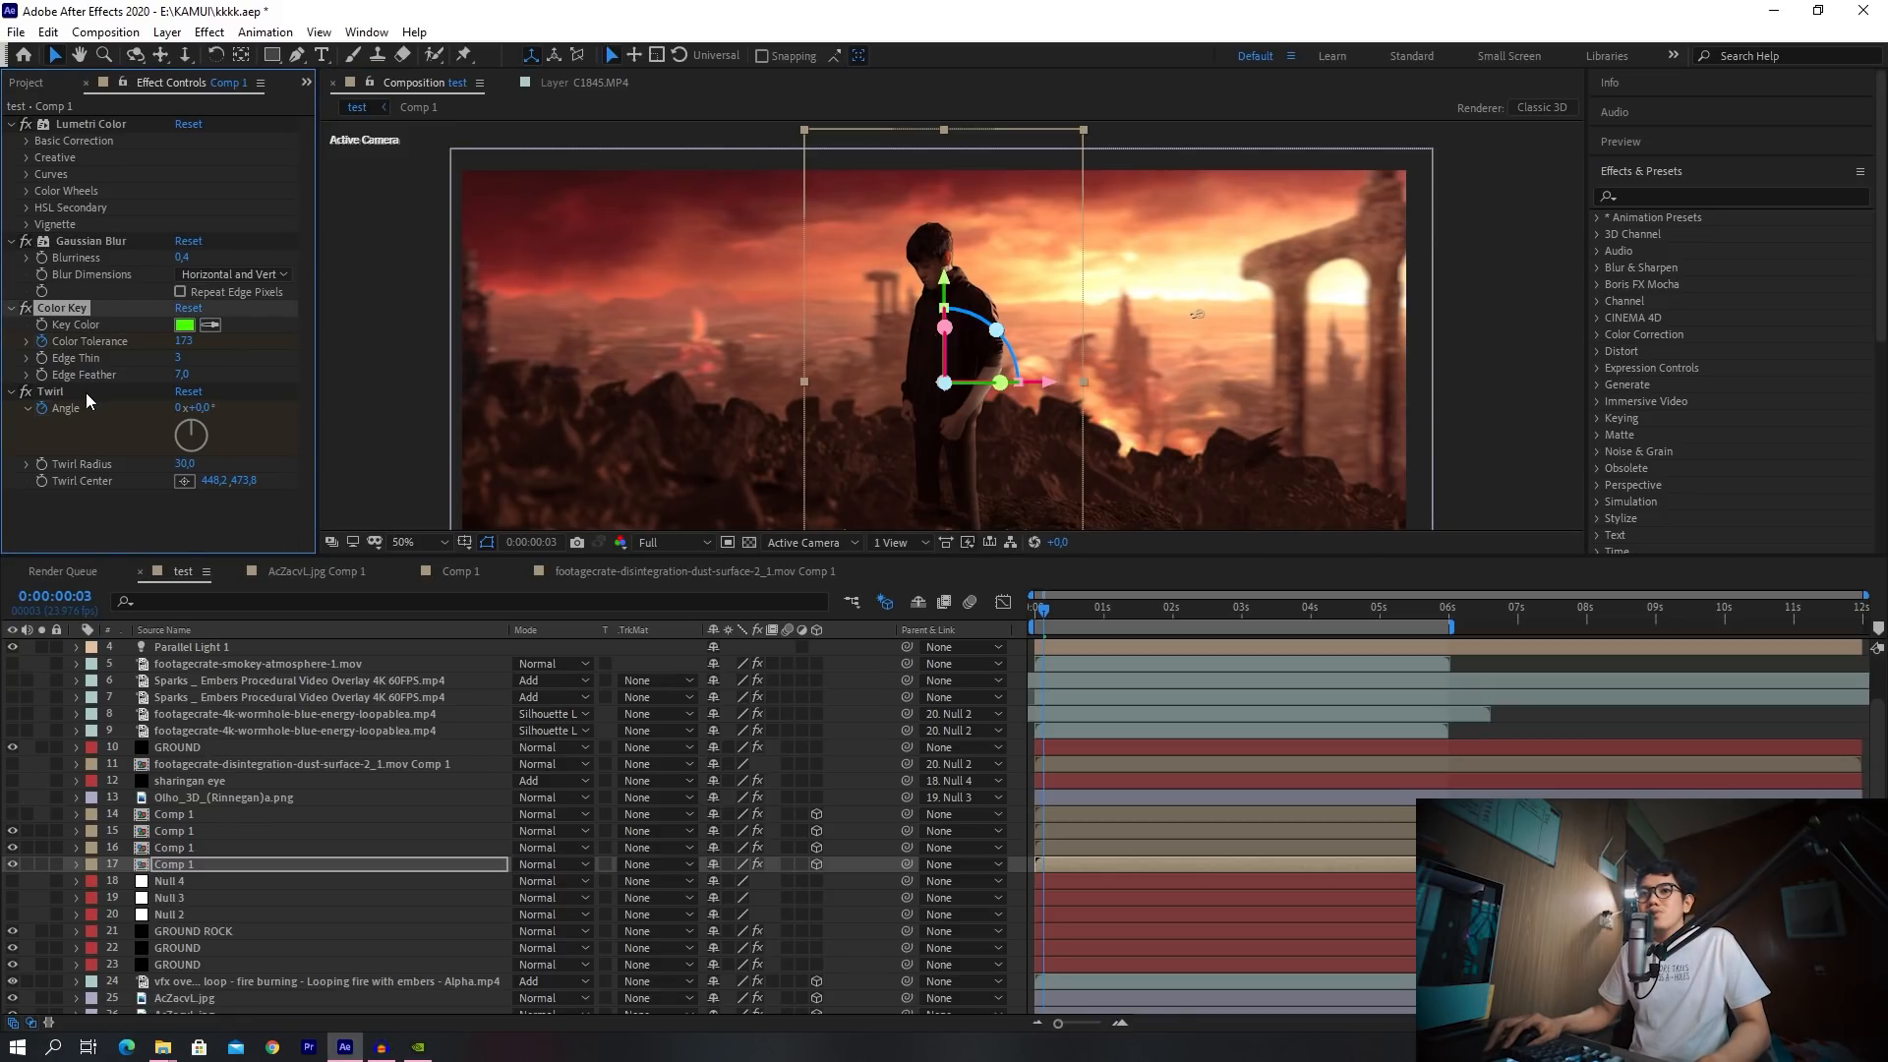
{"action": "left_click", "coordinate": [87, 396]}
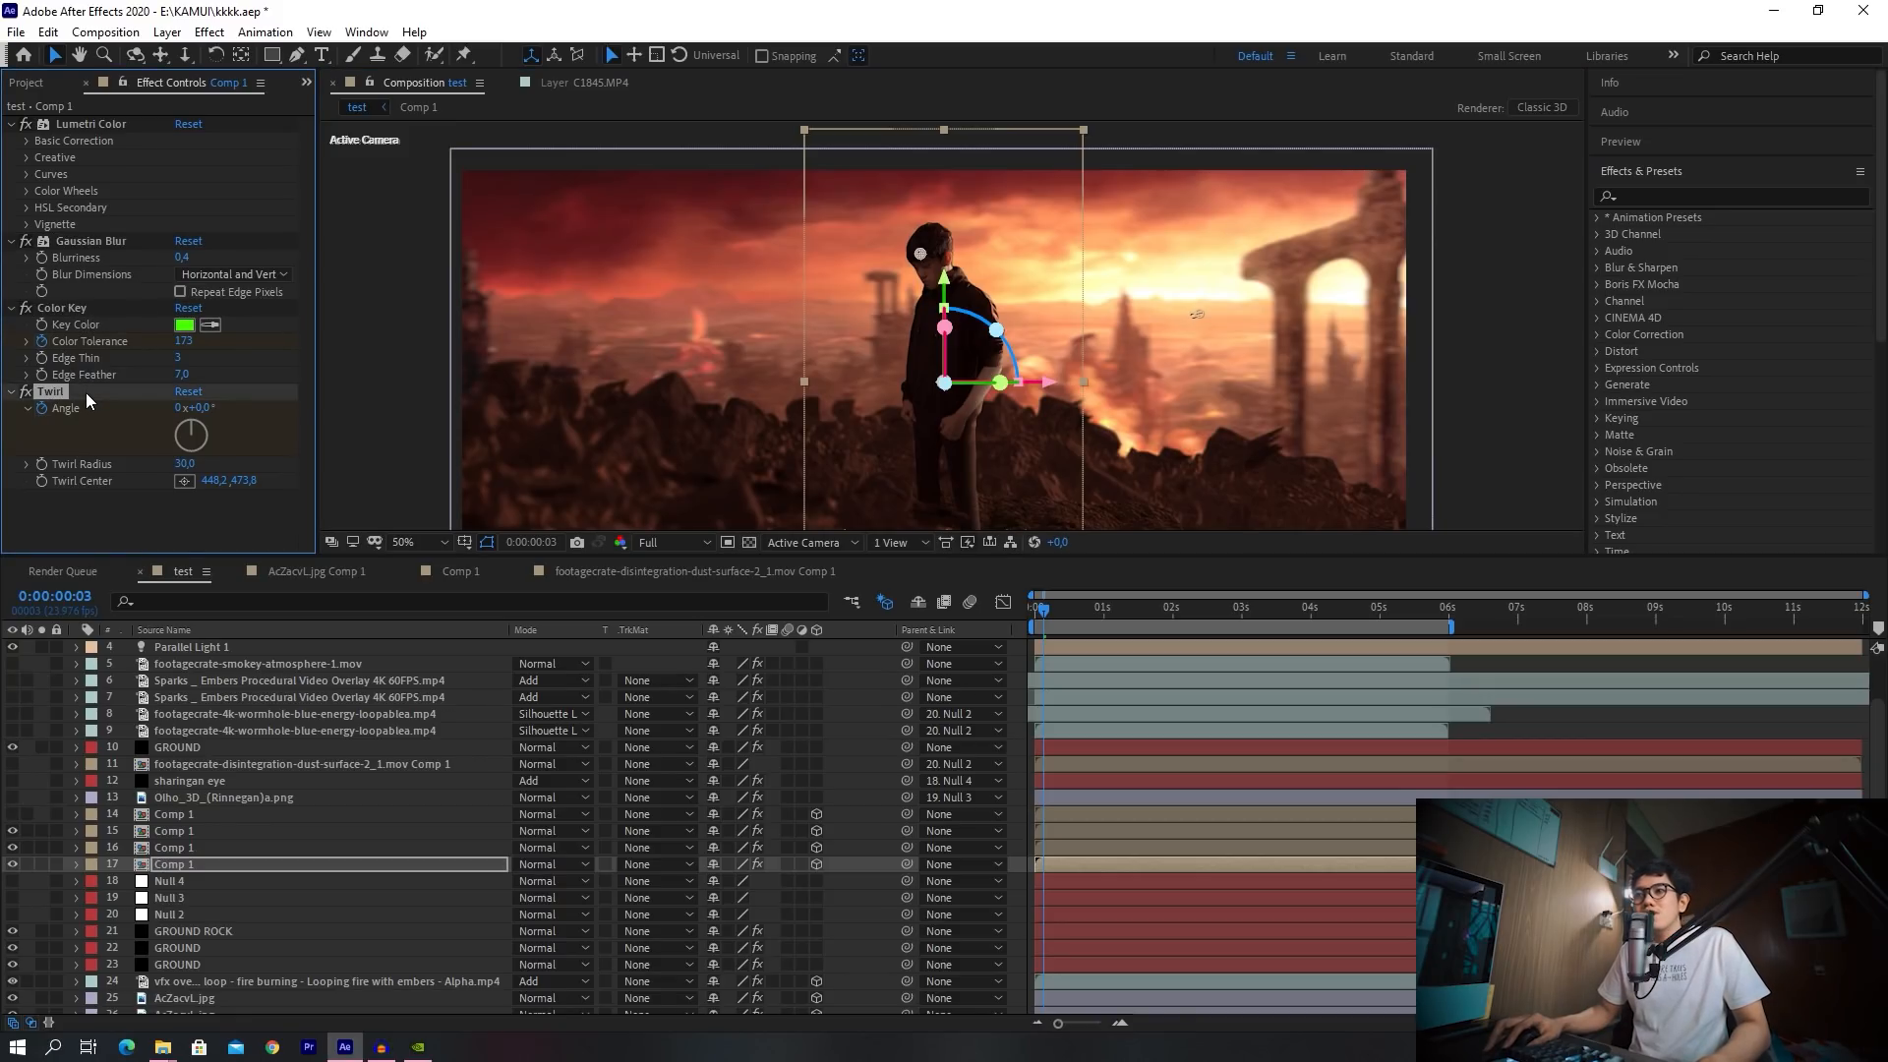
{"action": "left_click", "coordinate": [59, 327]}
{"action": "left_click", "coordinate": [49, 390]}
{"action": "left_click", "coordinate": [67, 311]}
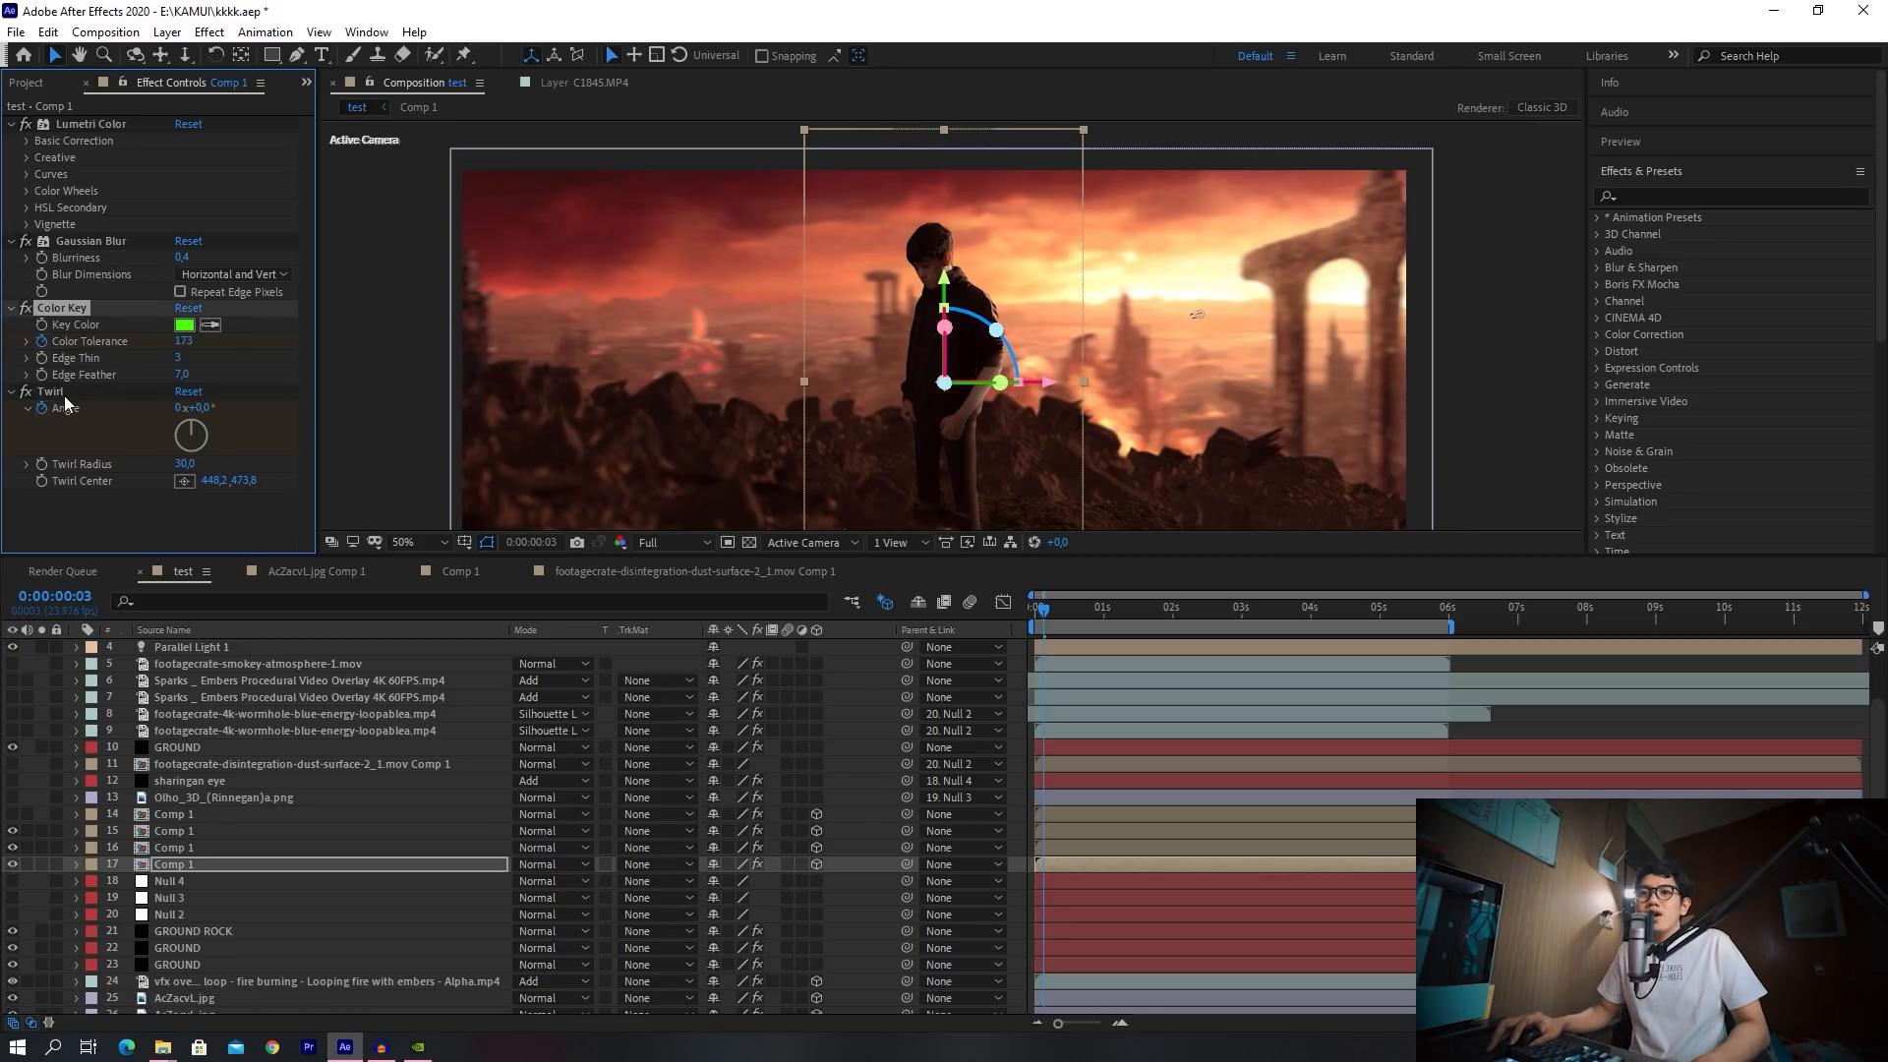
{"action": "left_click", "coordinate": [65, 398]}
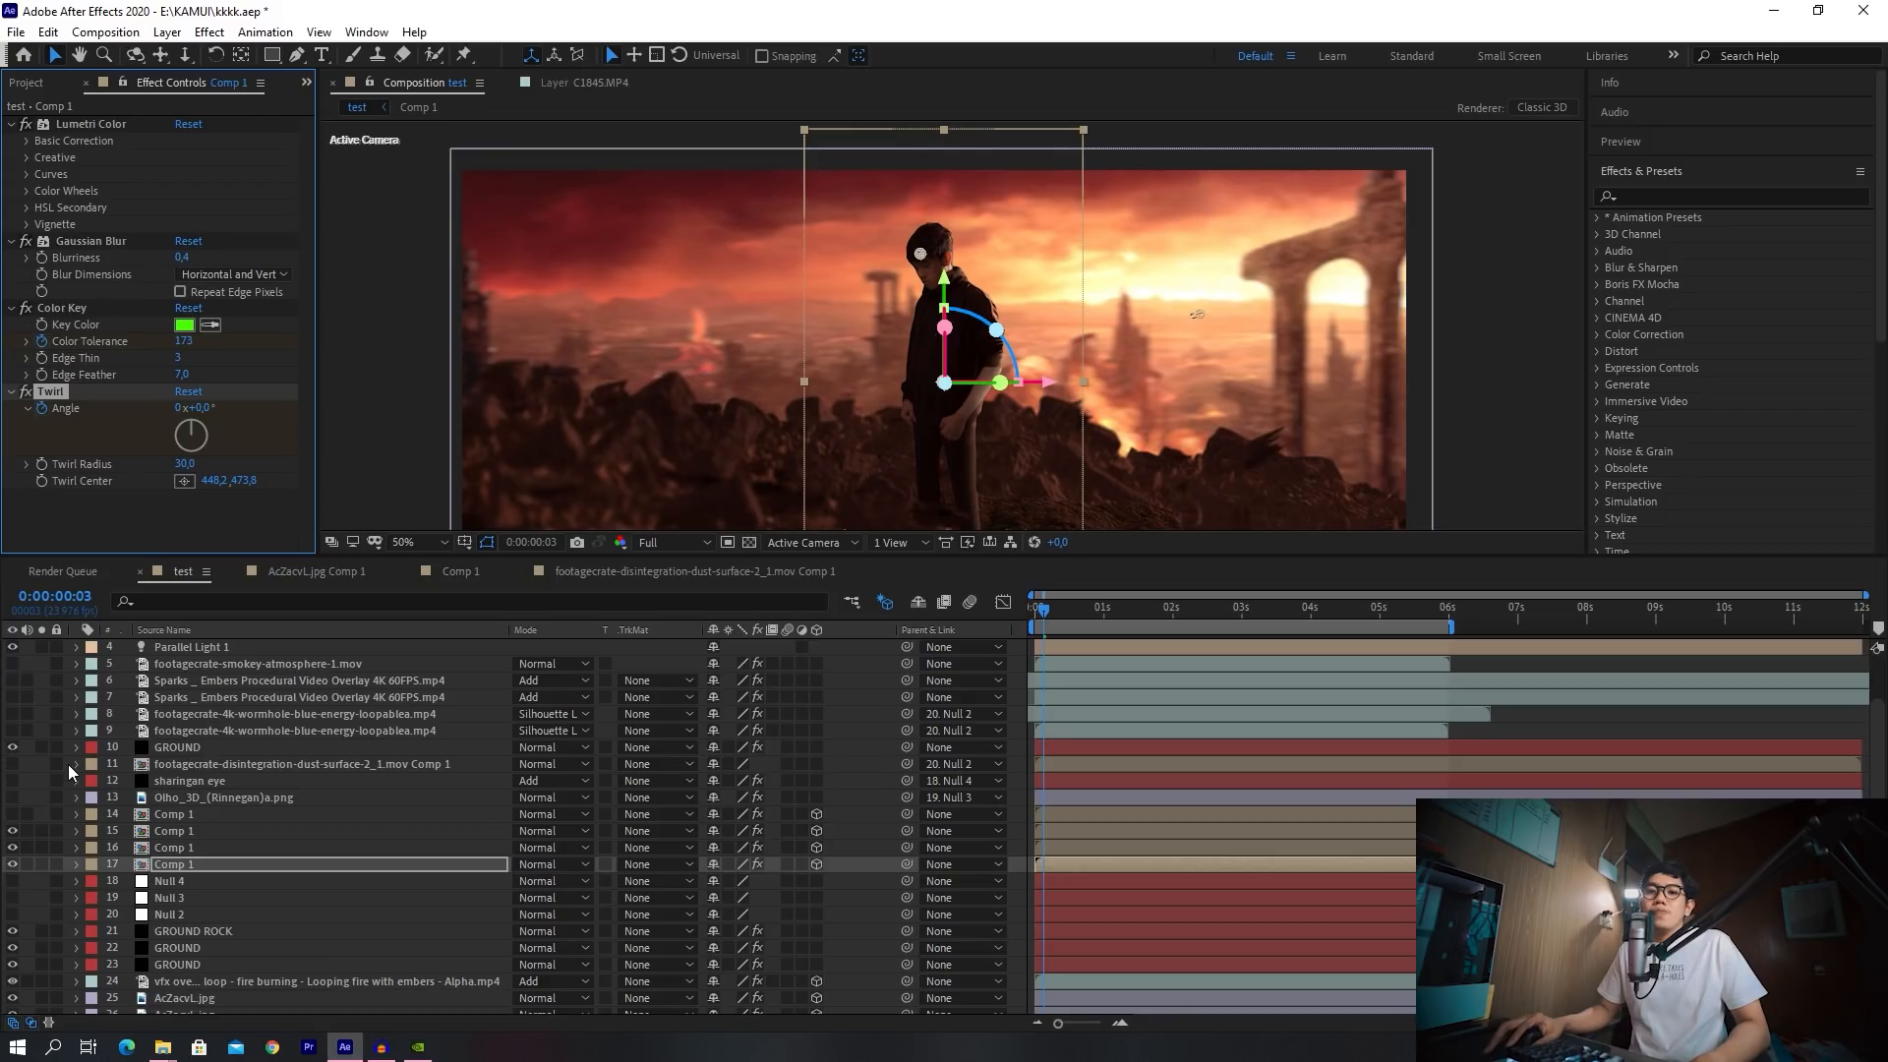
Move the current time to 0:00:00:16 and select and show Adjustment Layer 3 to apply its colour grade
{"action": "left_click", "coordinate": [1082, 615]}
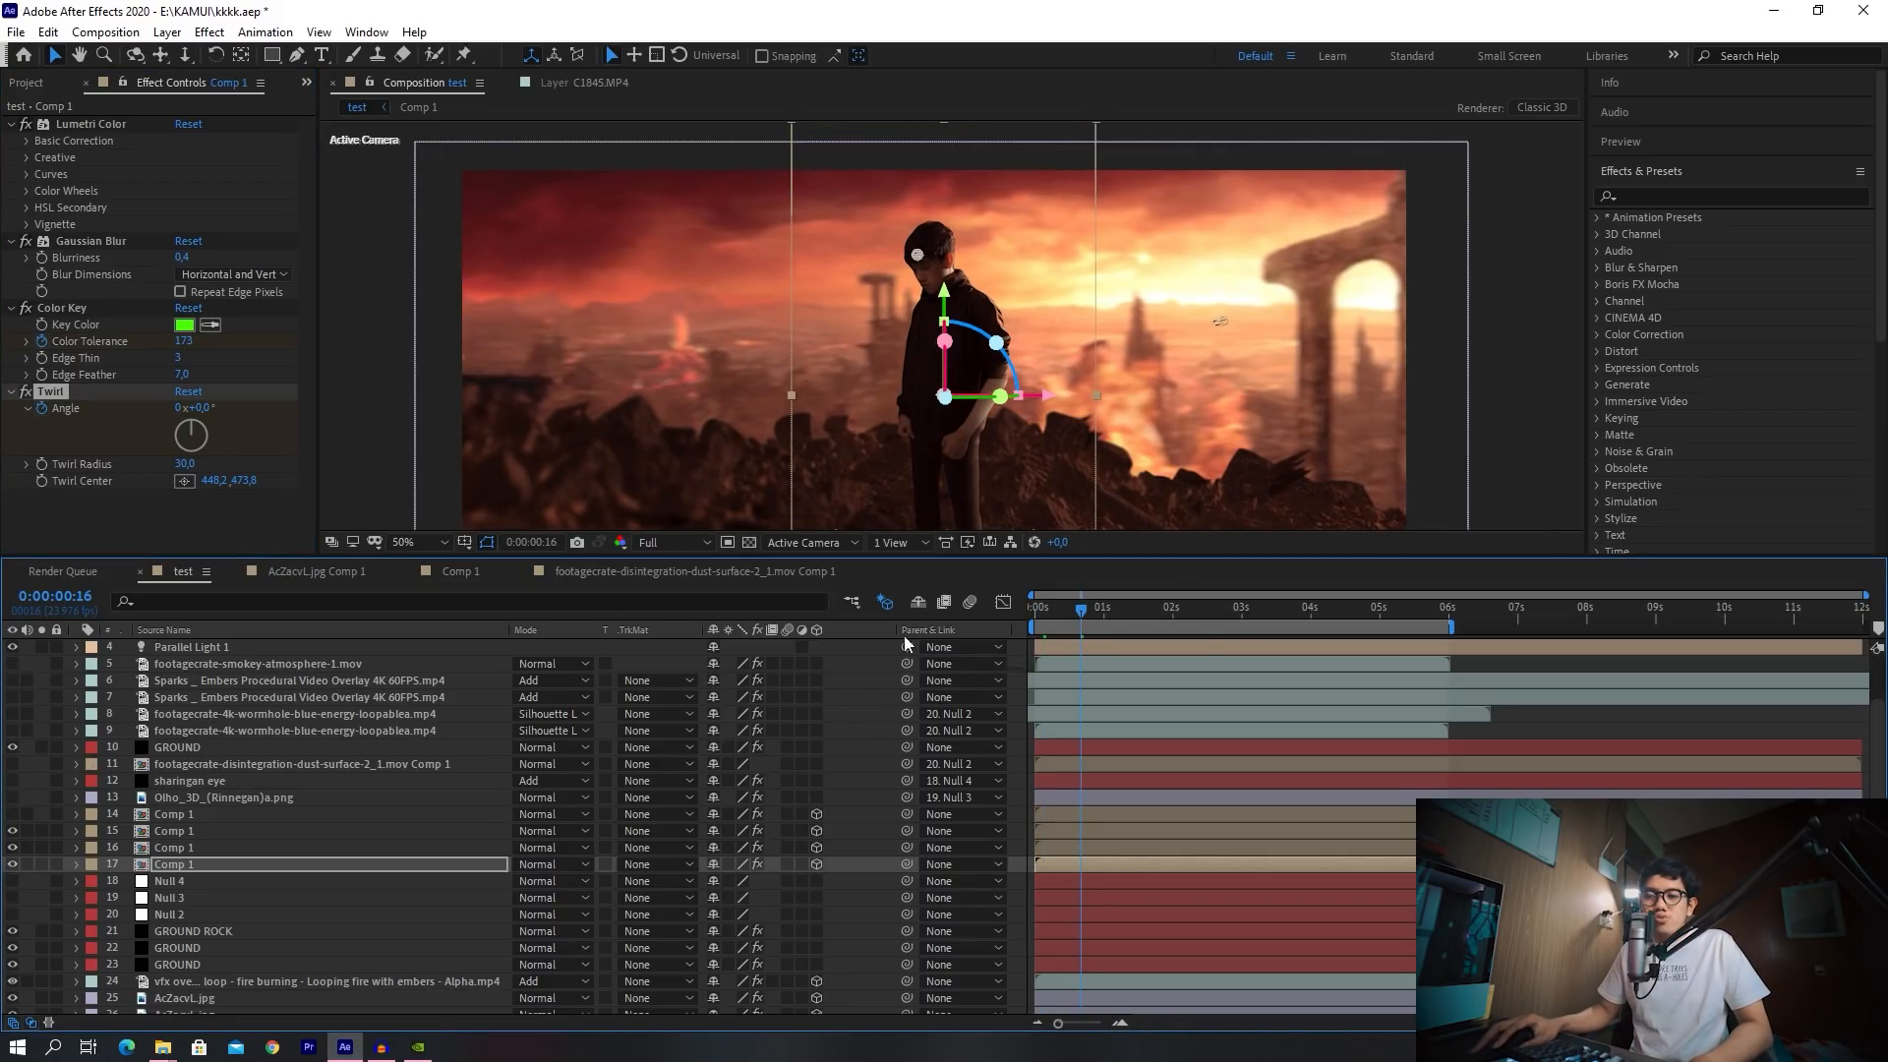
{"action": "scroll", "coordinate": [415, 742], "scroll_direction": "up", "scroll_amount": 2}
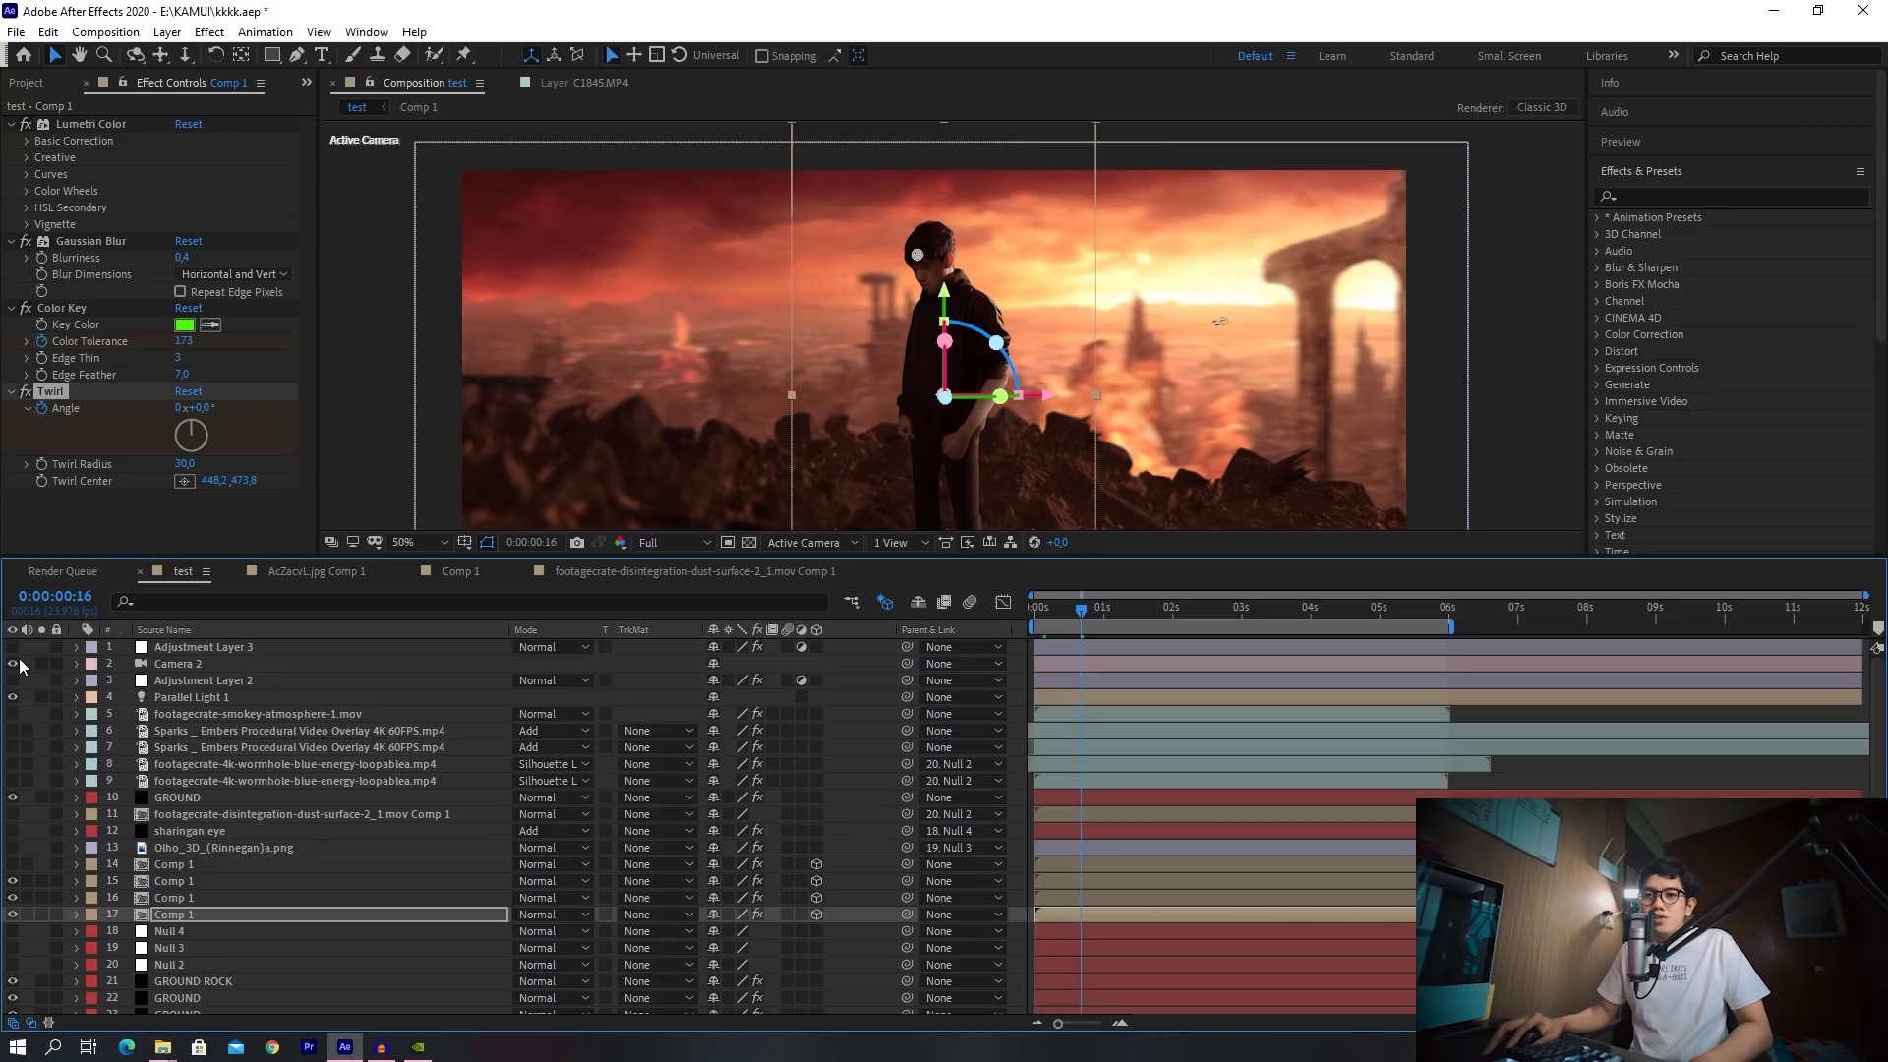
{"action": "left_click", "coordinate": [226, 651]}
{"action": "left_click", "coordinate": [12, 648]}
{"action": "left_click", "coordinate": [12, 663]}
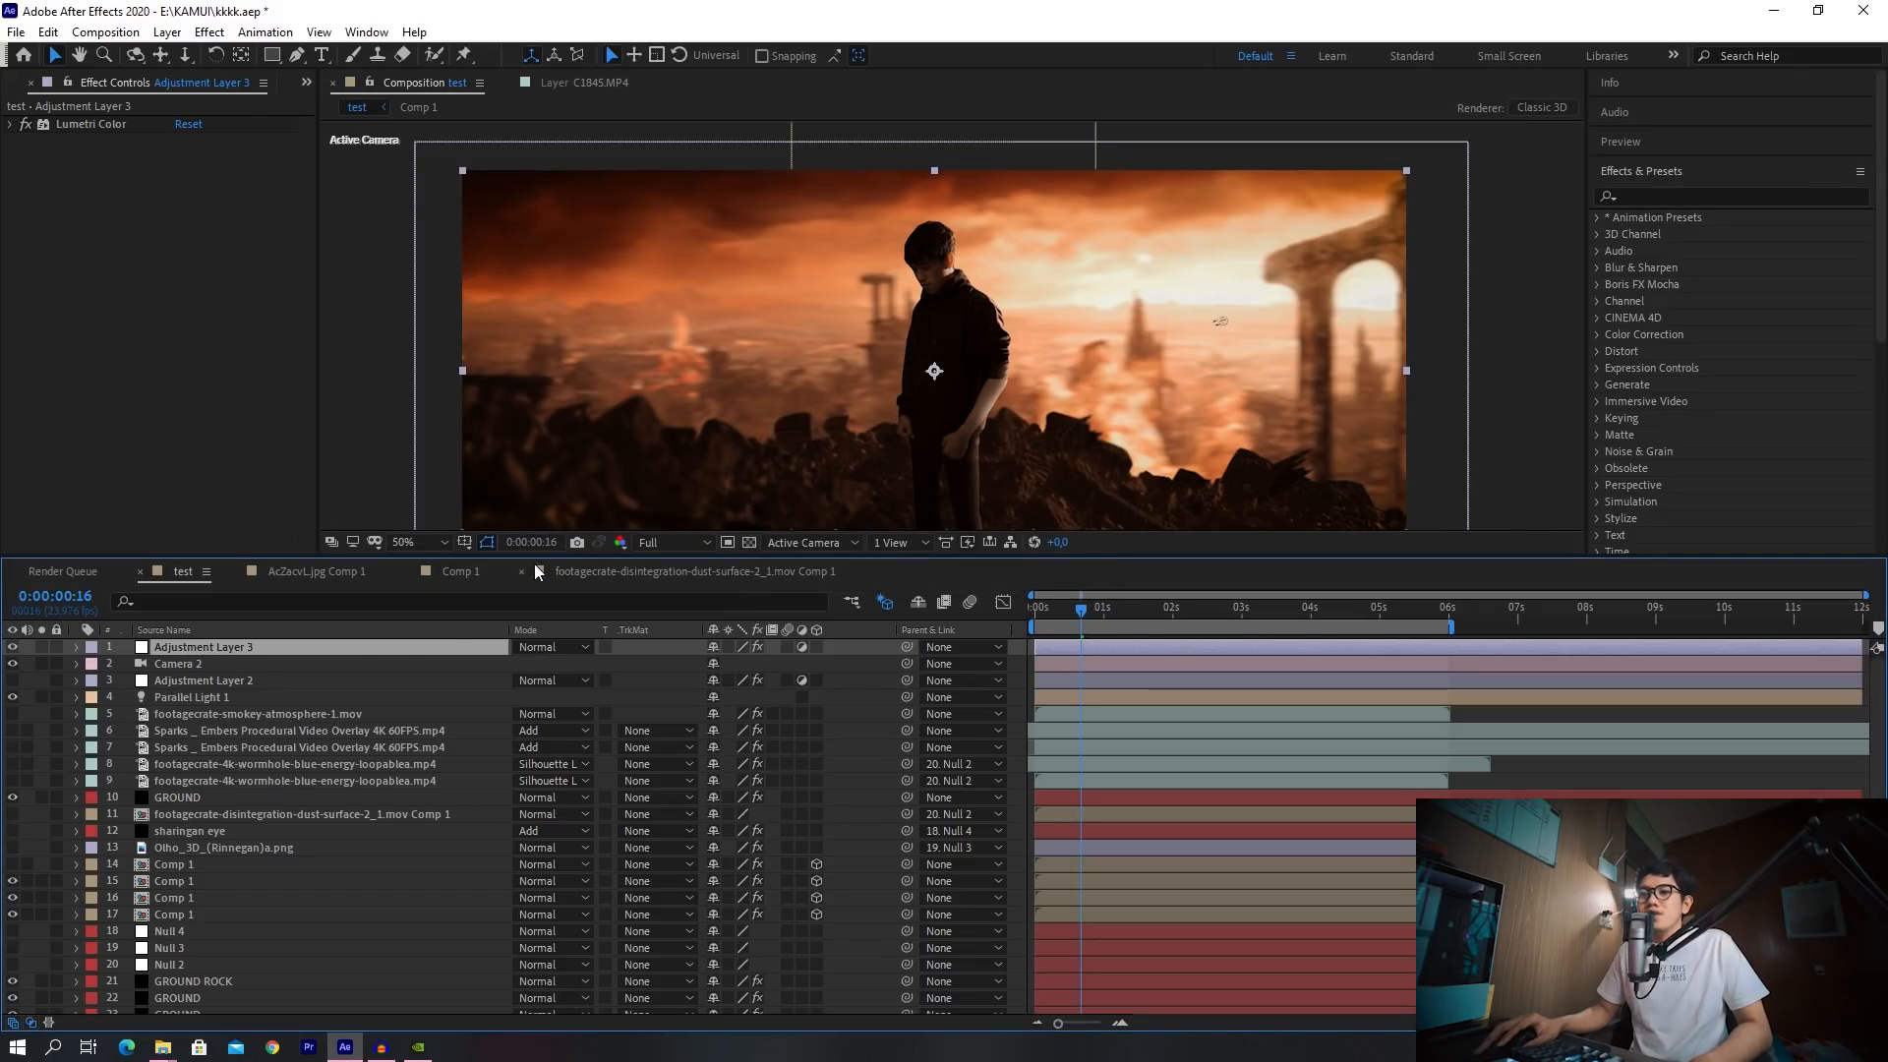
{"action": "key", "text": "h"}
{"action": "left_click_drag", "start_coordinate": [720, 441], "coordinate": [732, 401]}
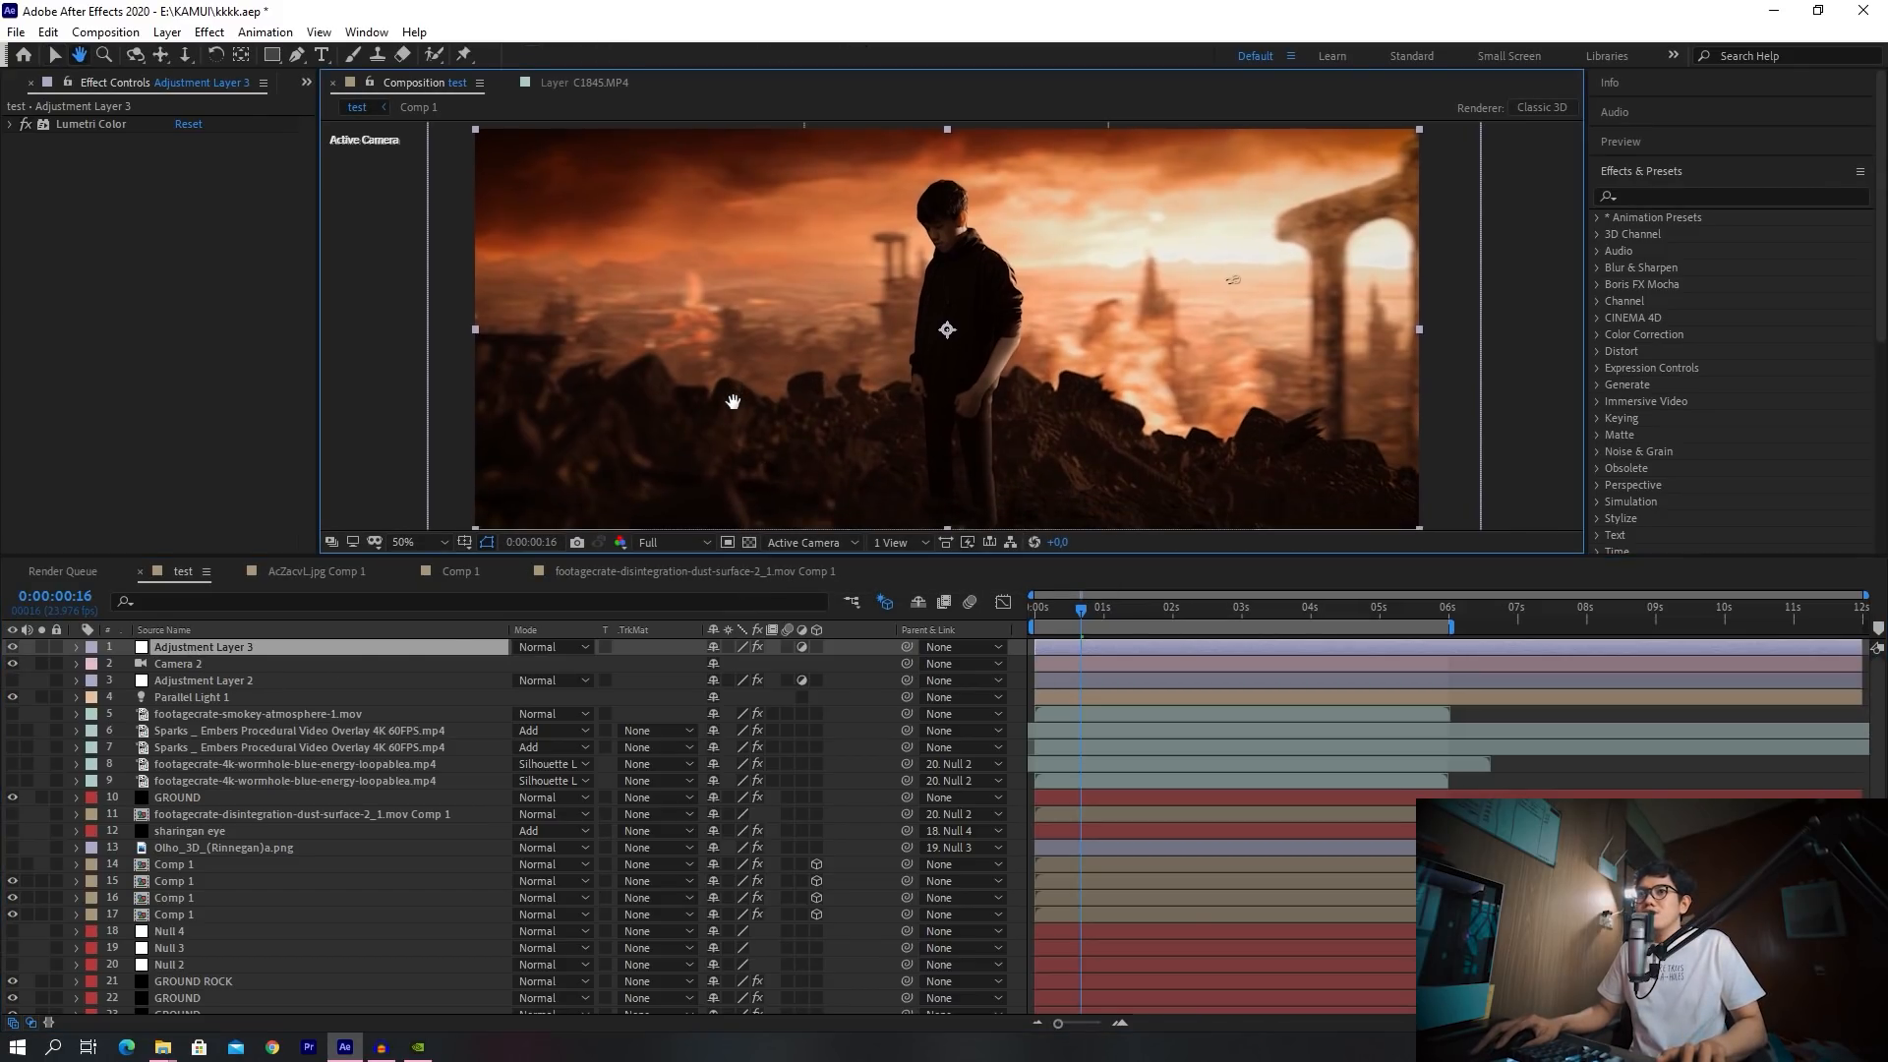
{"action": "key", "text": "v"}
Expand Adjustment Layer 3's Lumetri Color and examine its Basic Correction and Creative settings
{"action": "left_click", "coordinate": [13, 127]}
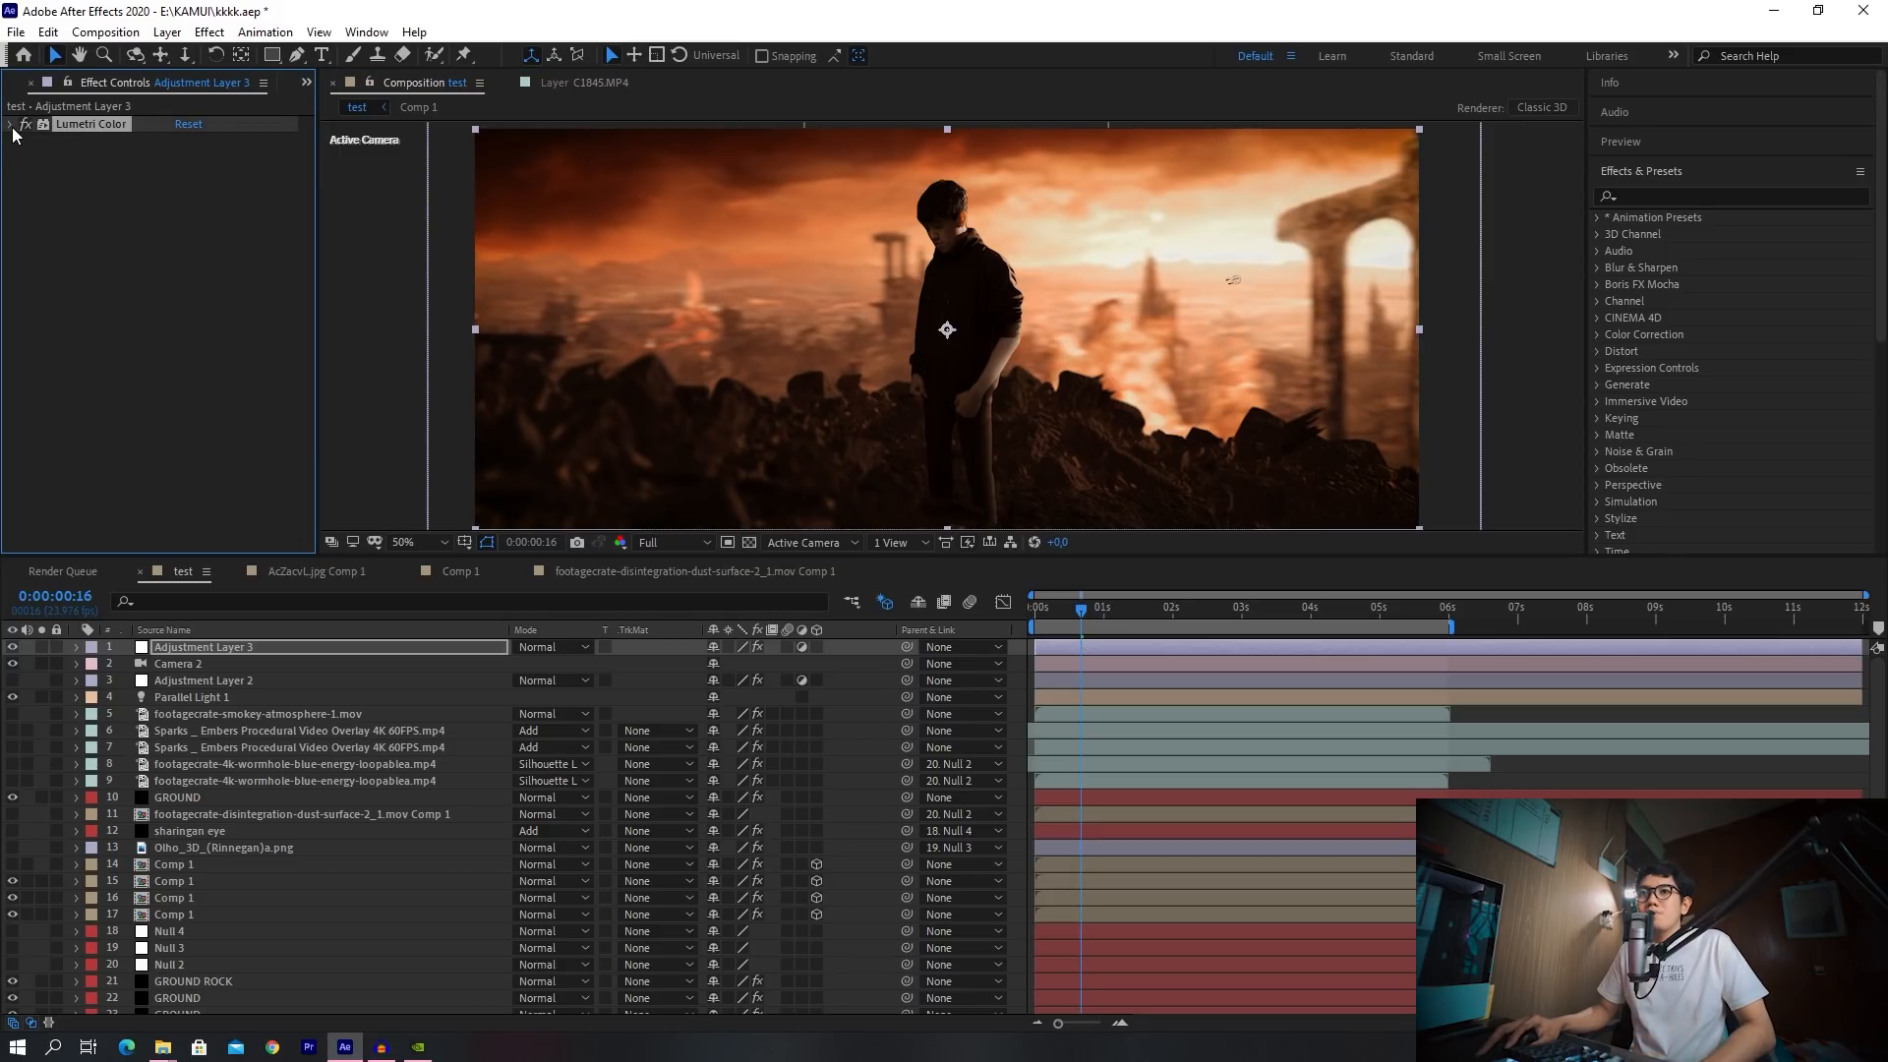
{"action": "left_click", "coordinate": [11, 125]}
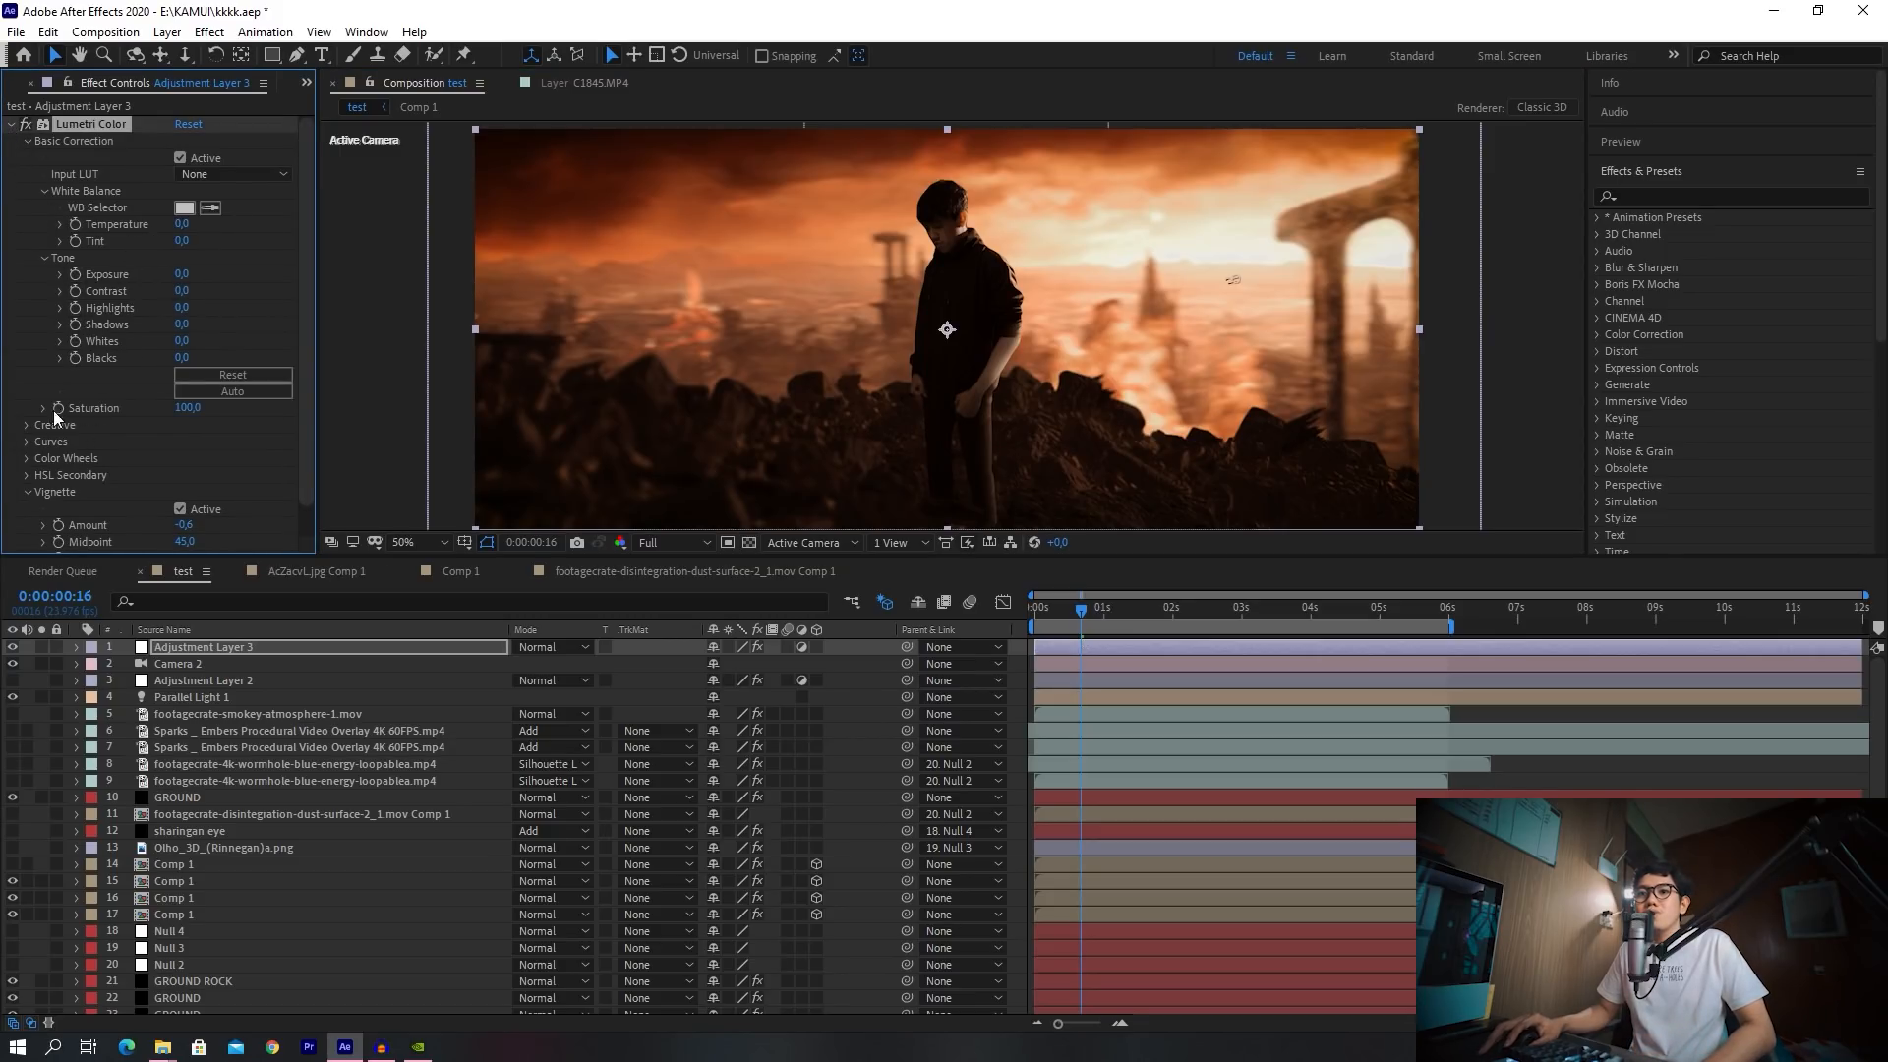
{"action": "left_click", "coordinate": [25, 426]}
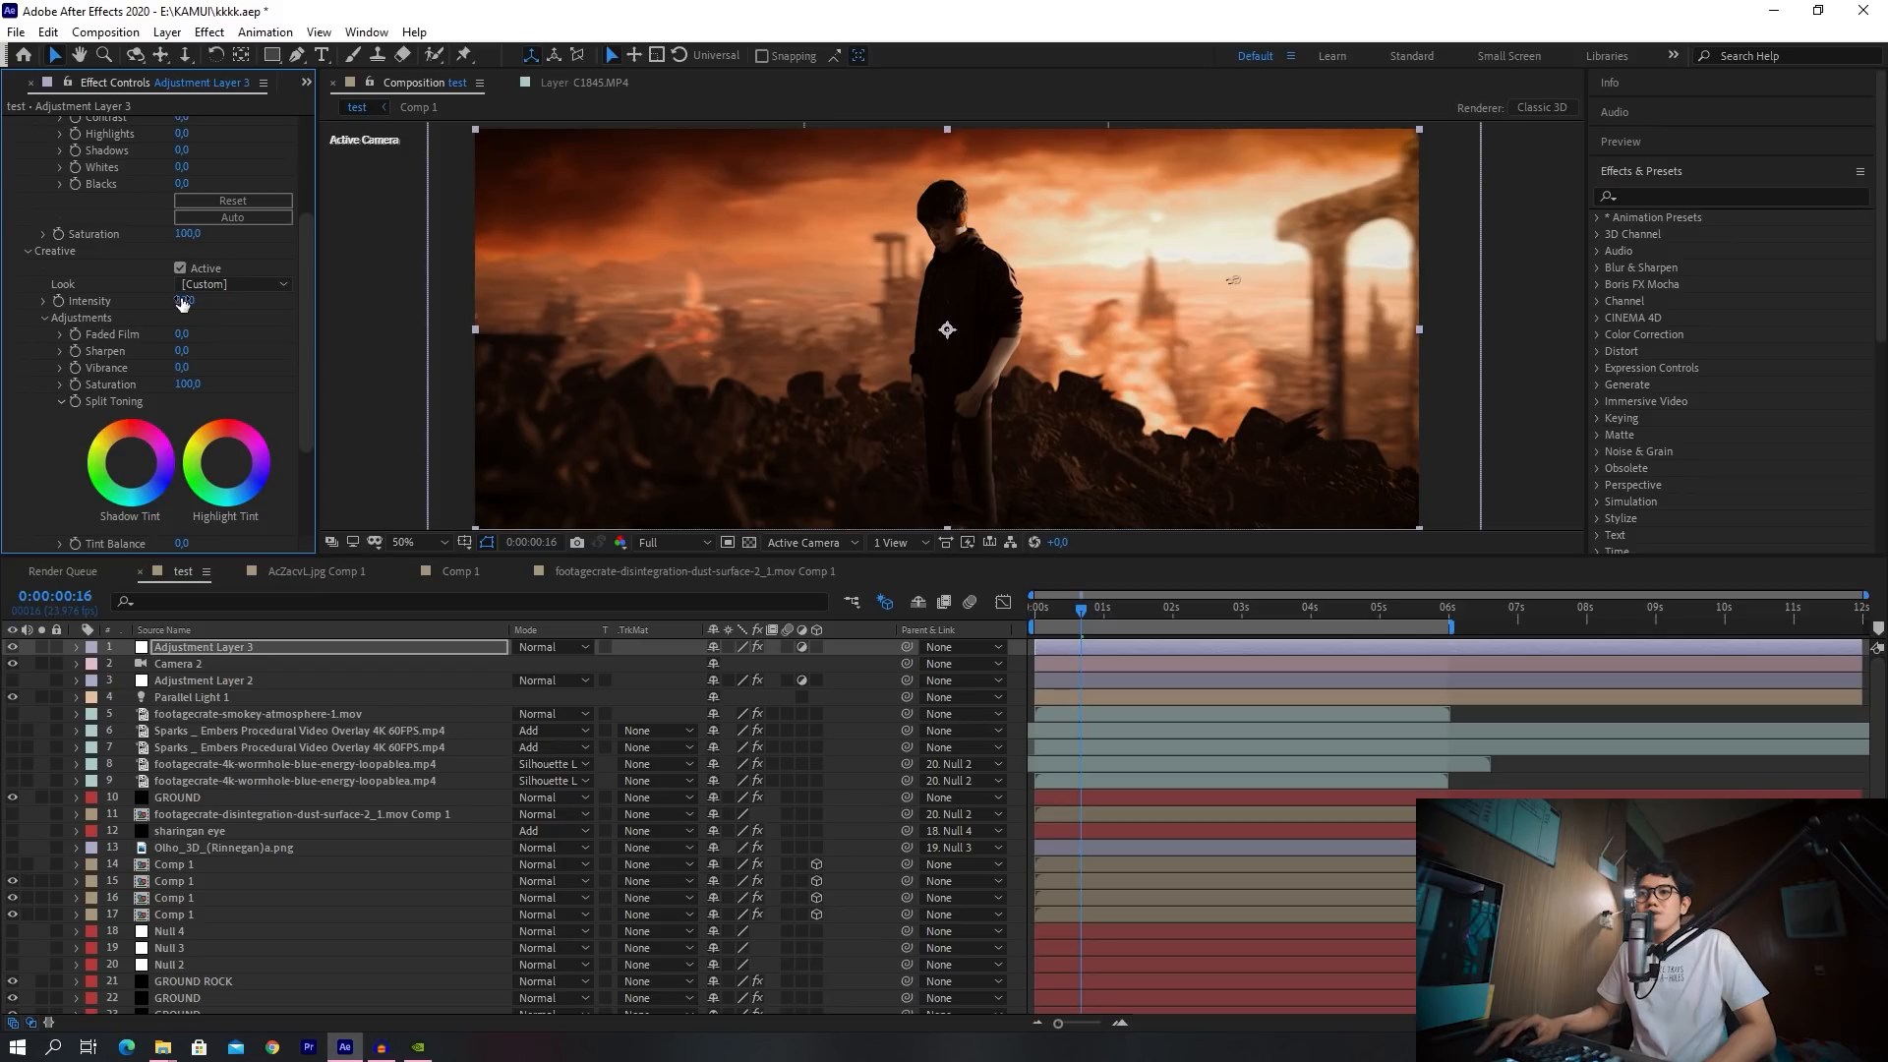
{"action": "scroll", "coordinate": [616, 470], "scroll_direction": "down", "scroll_amount": 2}
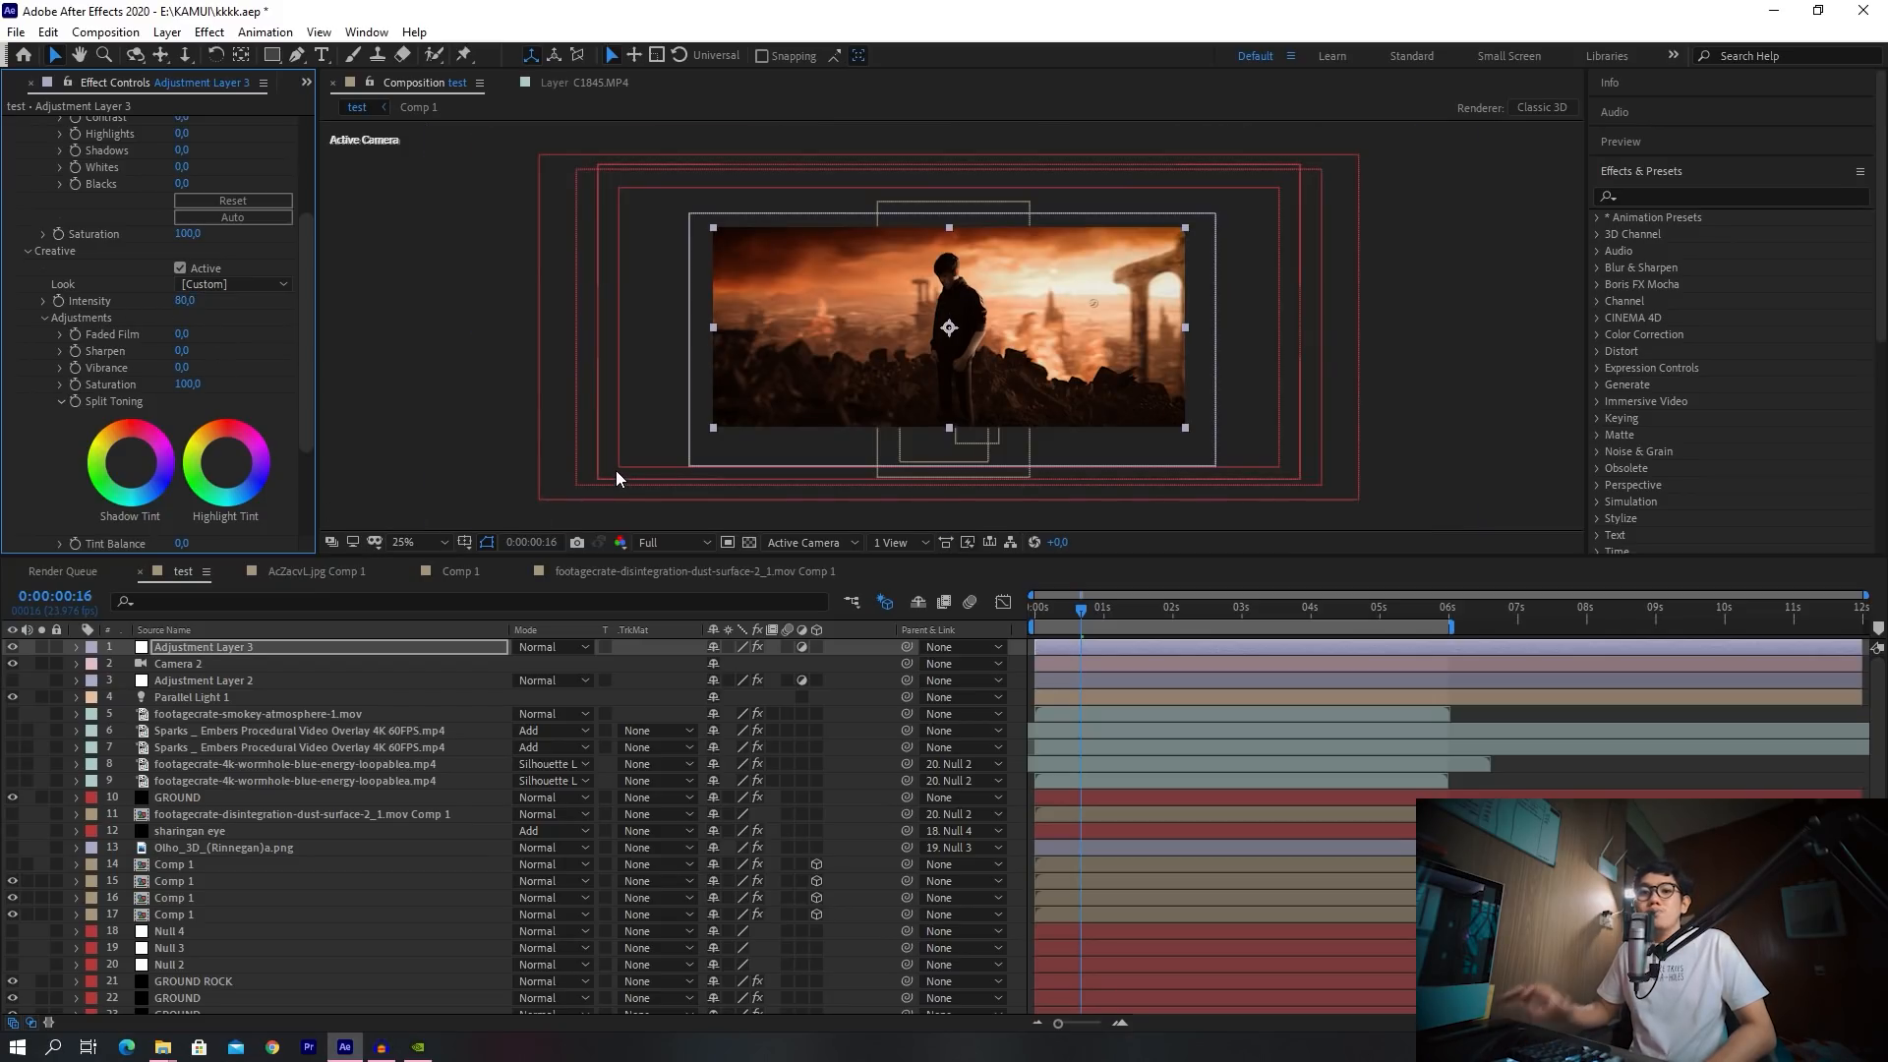
{"action": "key", "text": "period"}
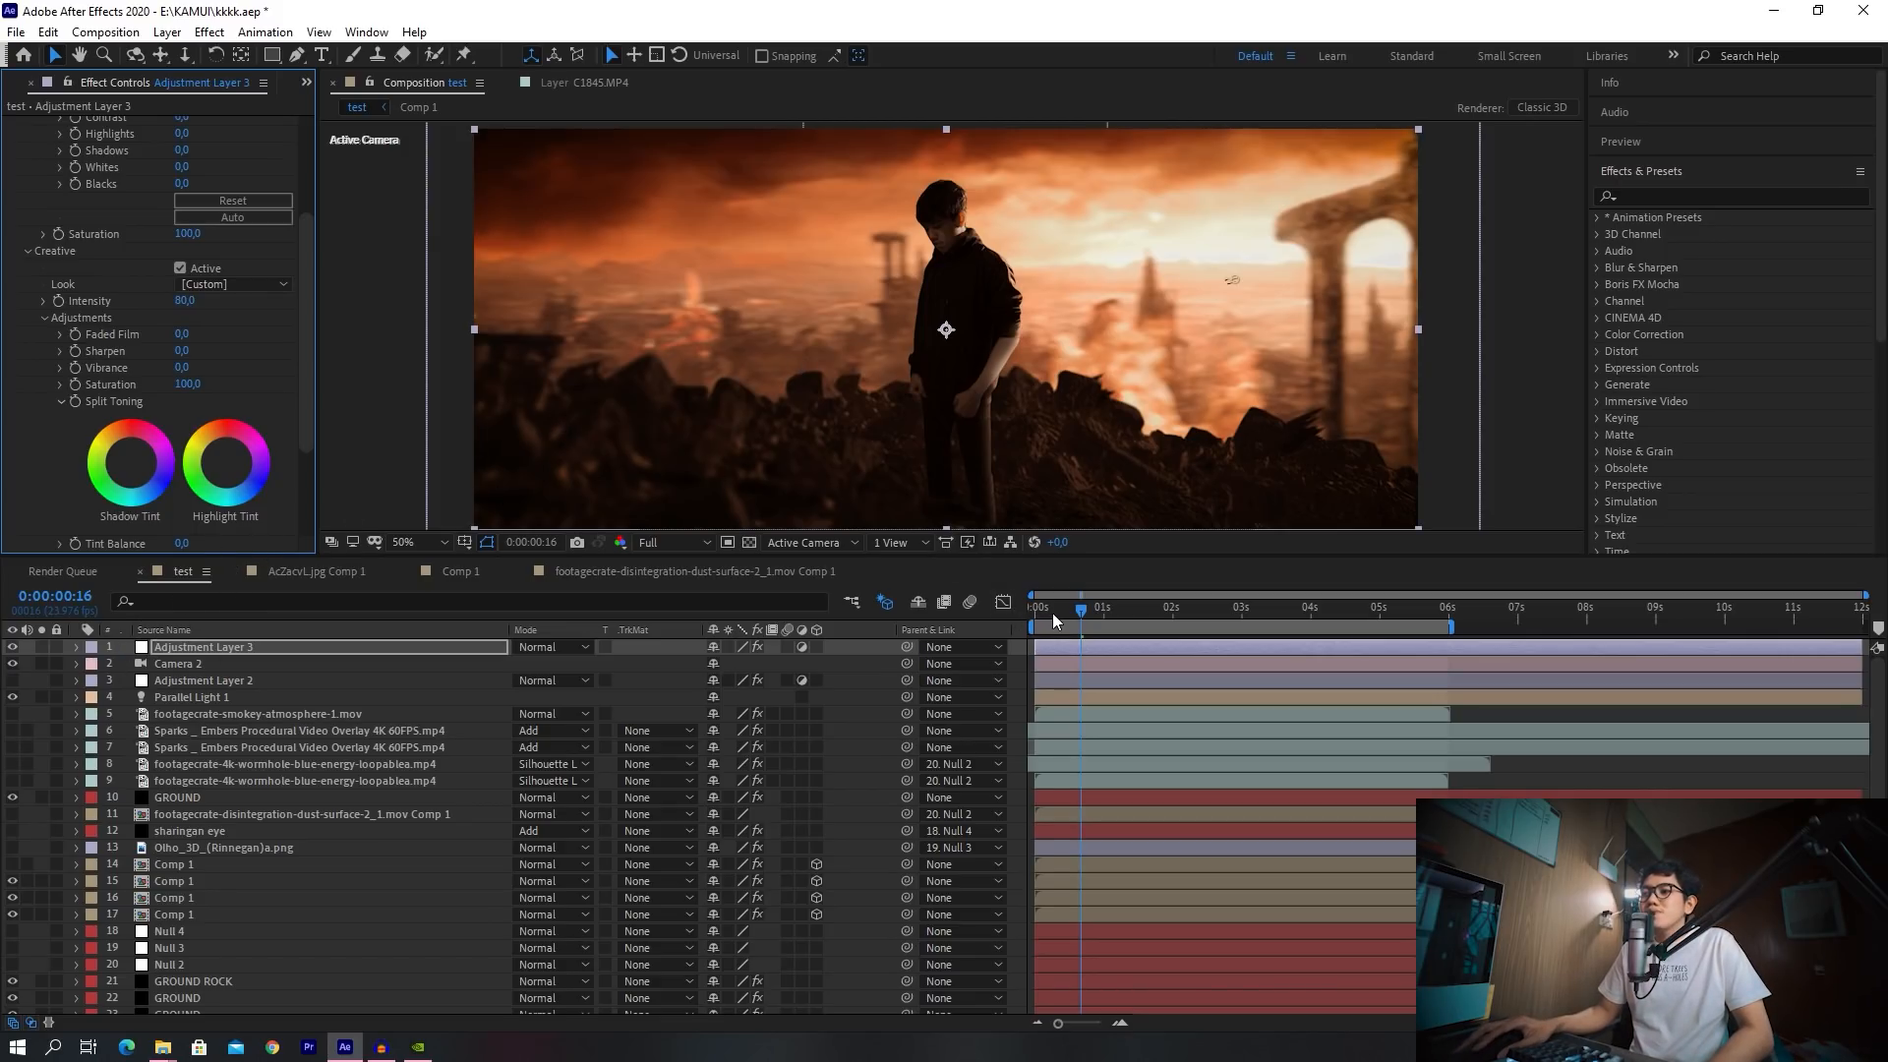
Scrub through the first second and a half of the graded shot, ending at 0:00:00:09
{"action": "left_click_drag", "start_coordinate": [1052, 611], "coordinate": [1141, 615]}
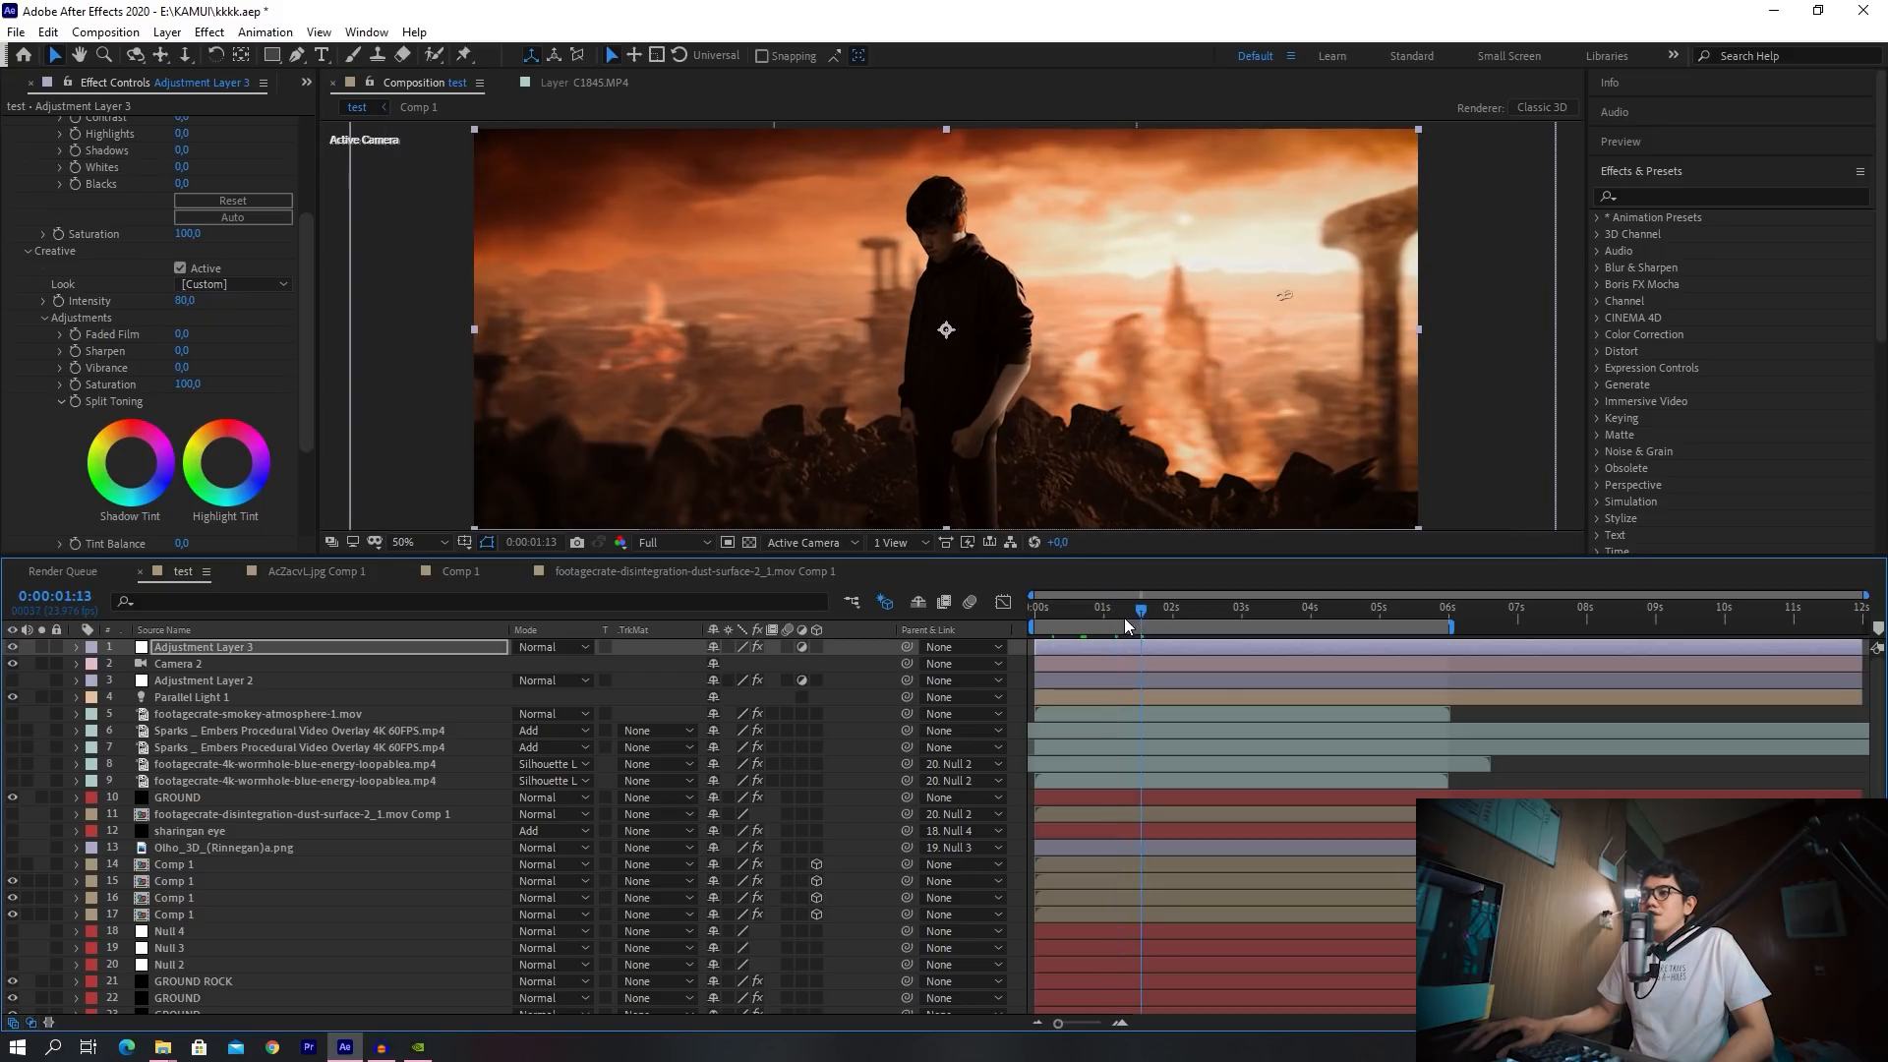
{"action": "left_click", "coordinate": [1082, 617]}
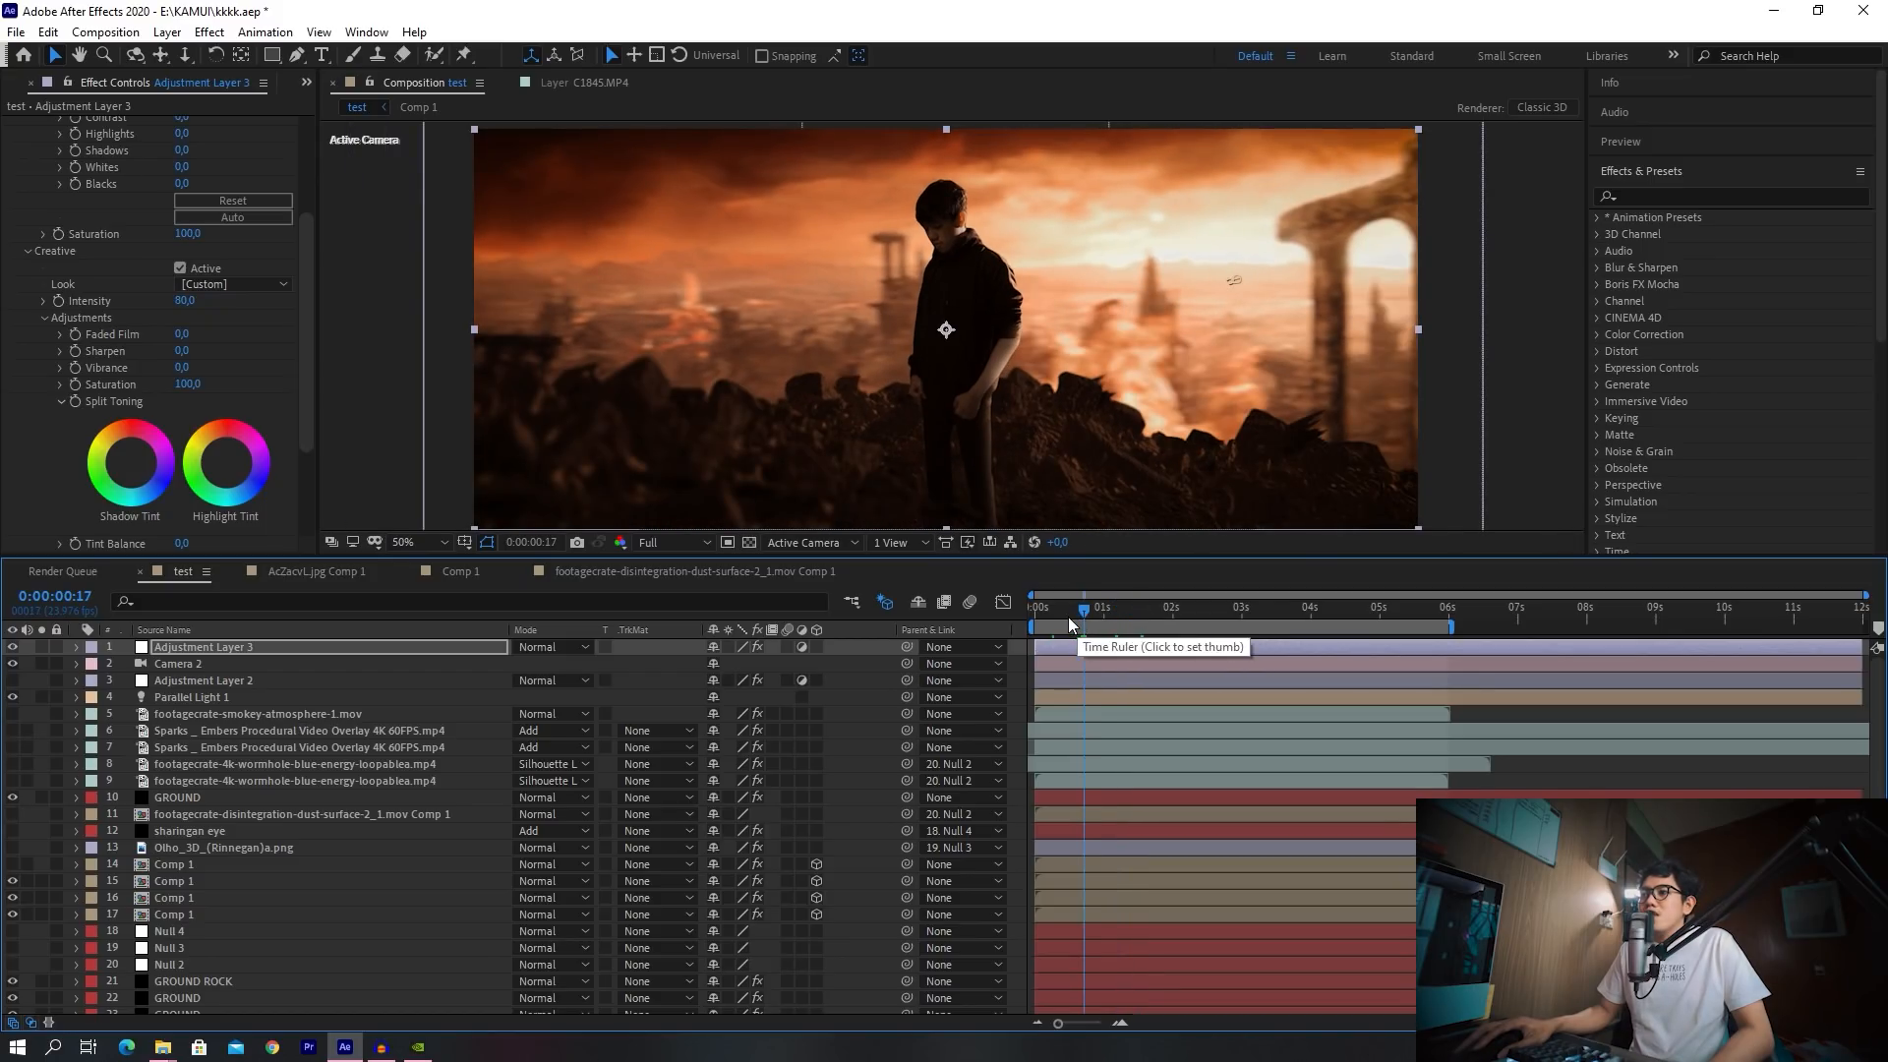
{"action": "left_click", "coordinate": [1067, 616]}
{"action": "left_click", "coordinate": [1059, 615]}
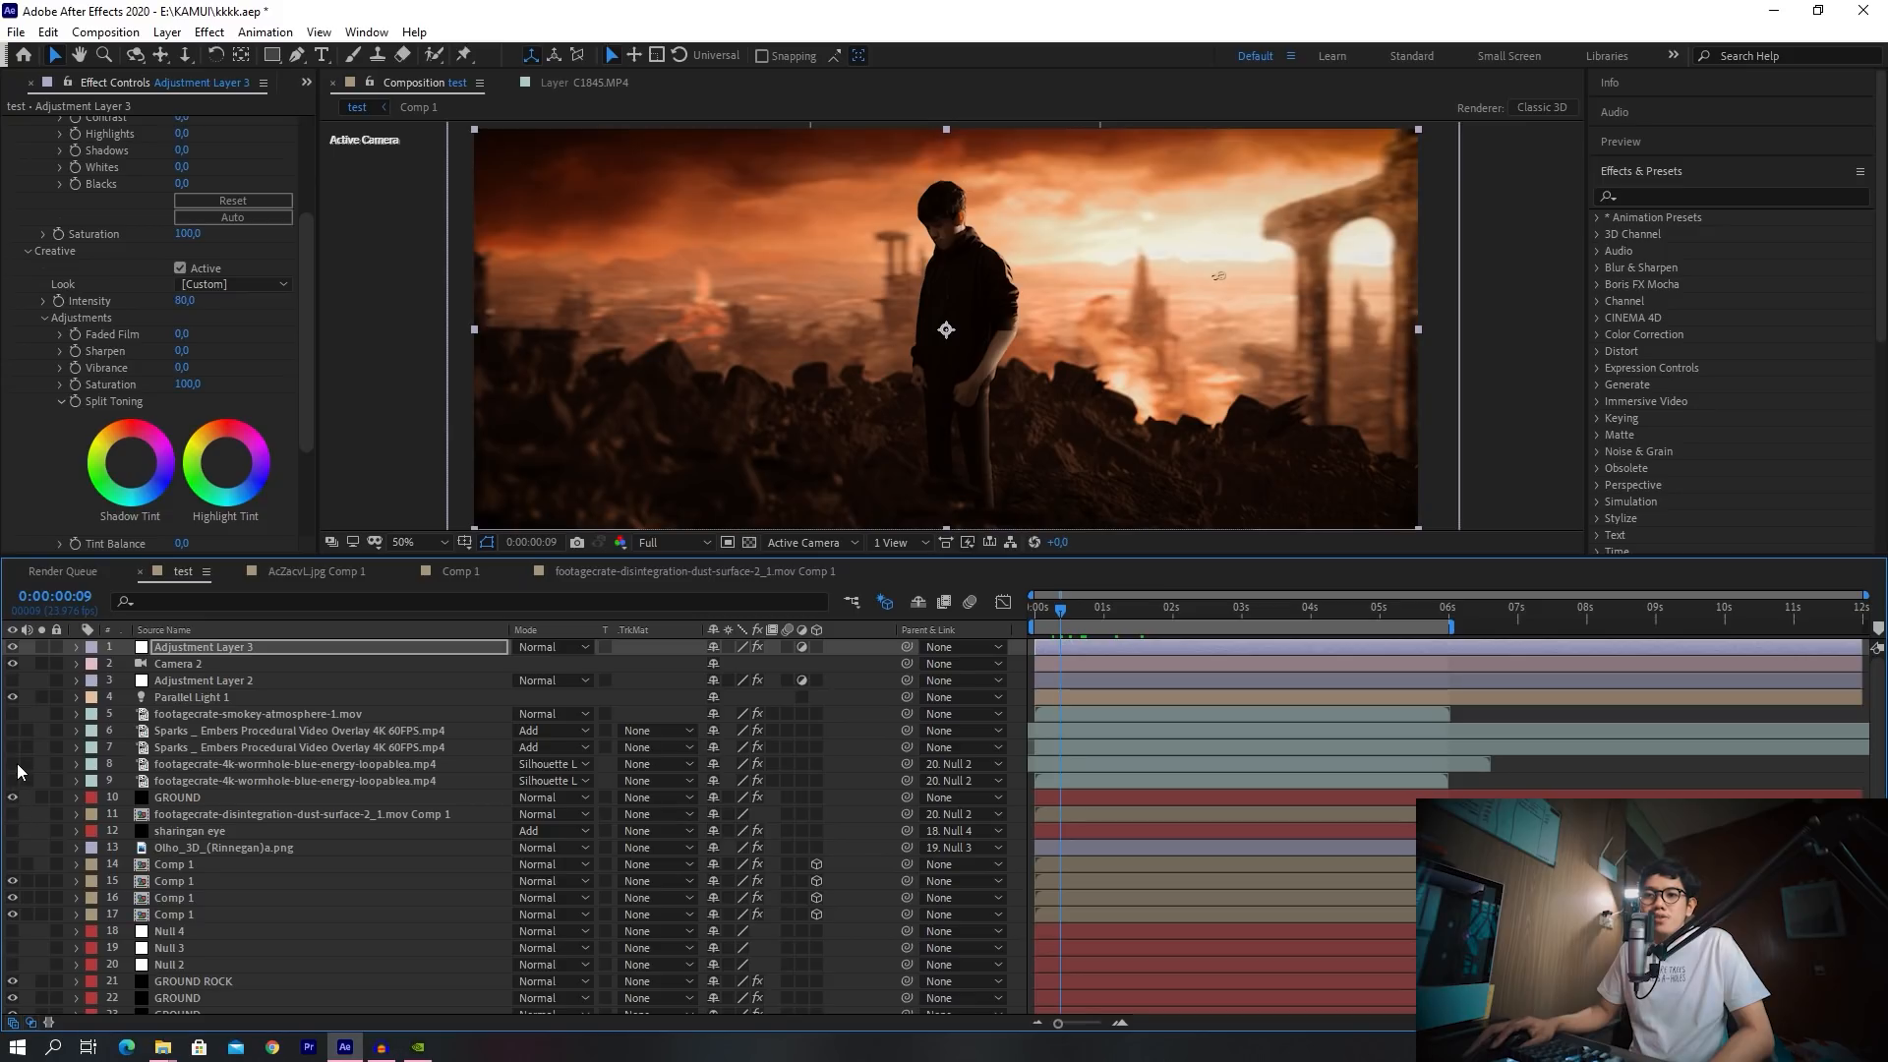
Show both Sparks _ Embers overlays on layers 6 and 7, and scrub to 0:00:00:20 to preview them
{"action": "left_click", "coordinate": [187, 748]}
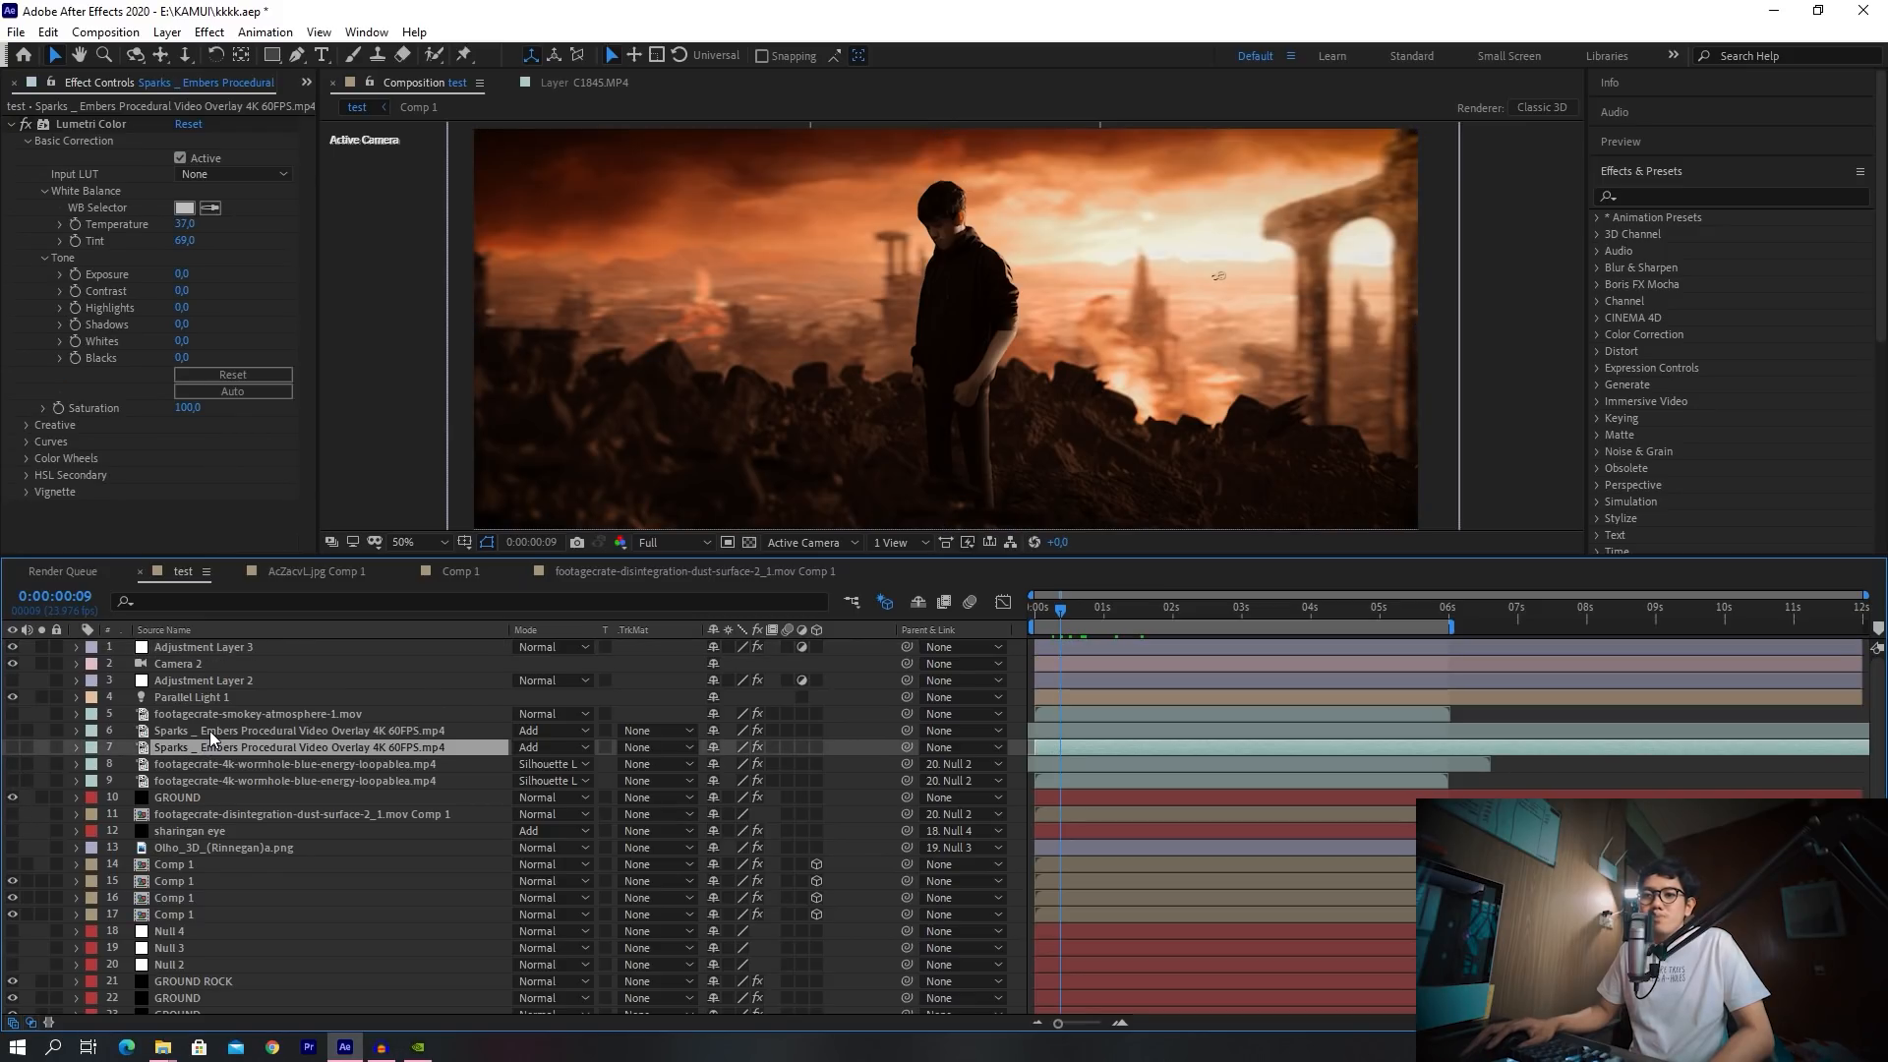
{"action": "left_click", "coordinate": [209, 730]}
{"action": "left_click_drag", "start_coordinate": [12, 731], "coordinate": [11, 747]}
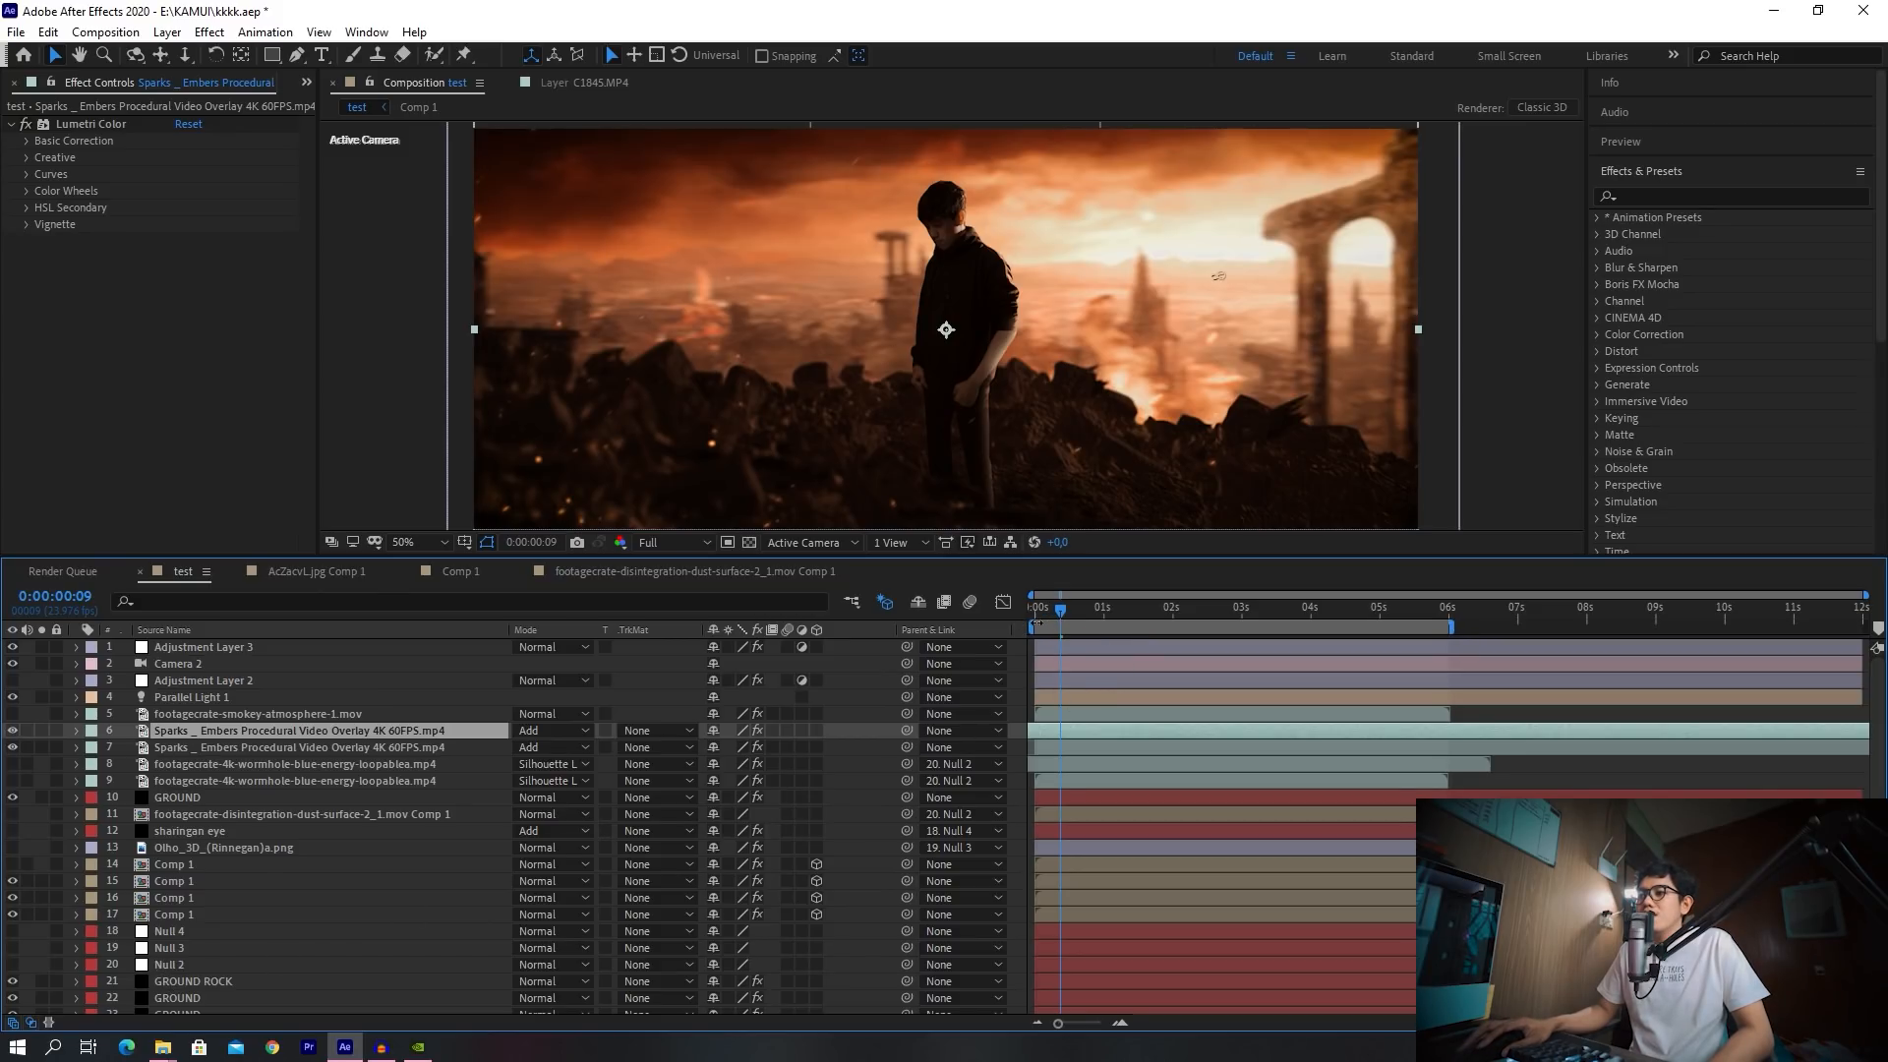
{"action": "left_click_drag", "start_coordinate": [1048, 615], "coordinate": [1091, 612]}
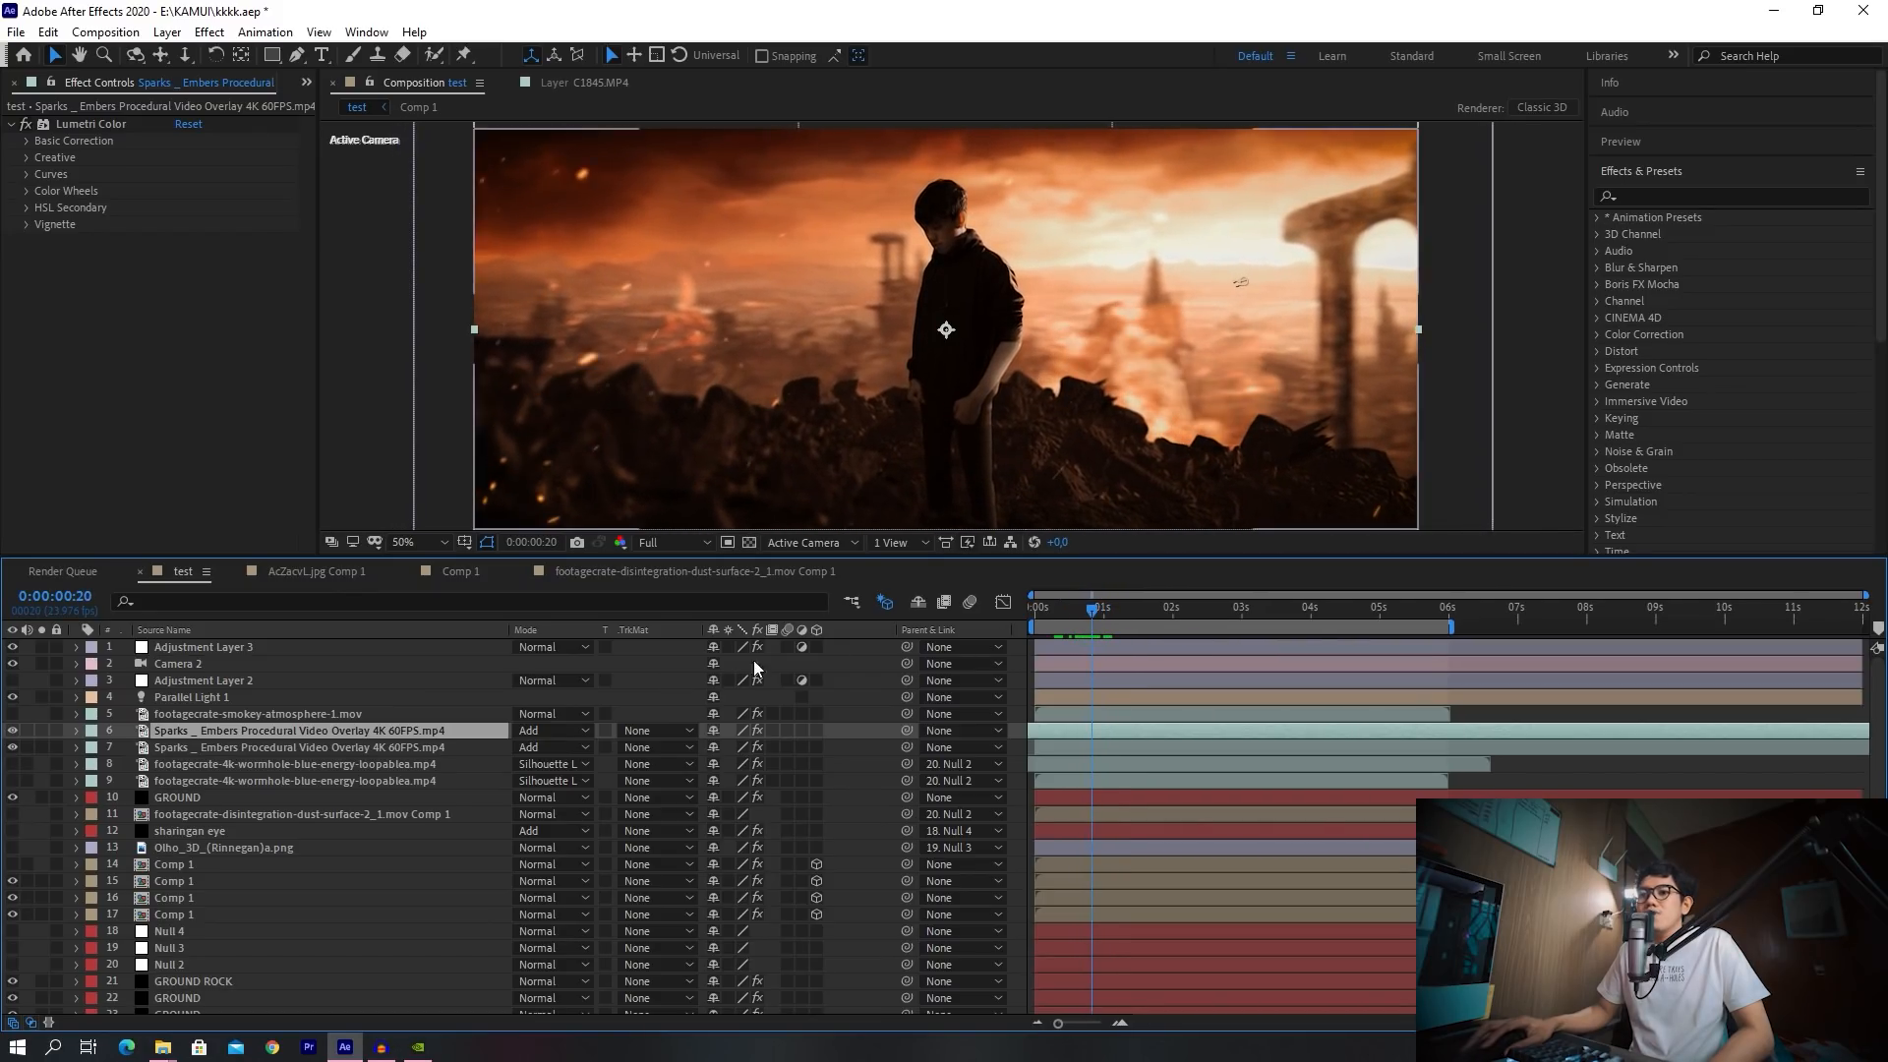
Compare the Lumetri Color settings of the two Sparks _ Embers overlay layers, with the current time at 0:00:00:13
{"action": "left_click", "coordinate": [307, 748]}
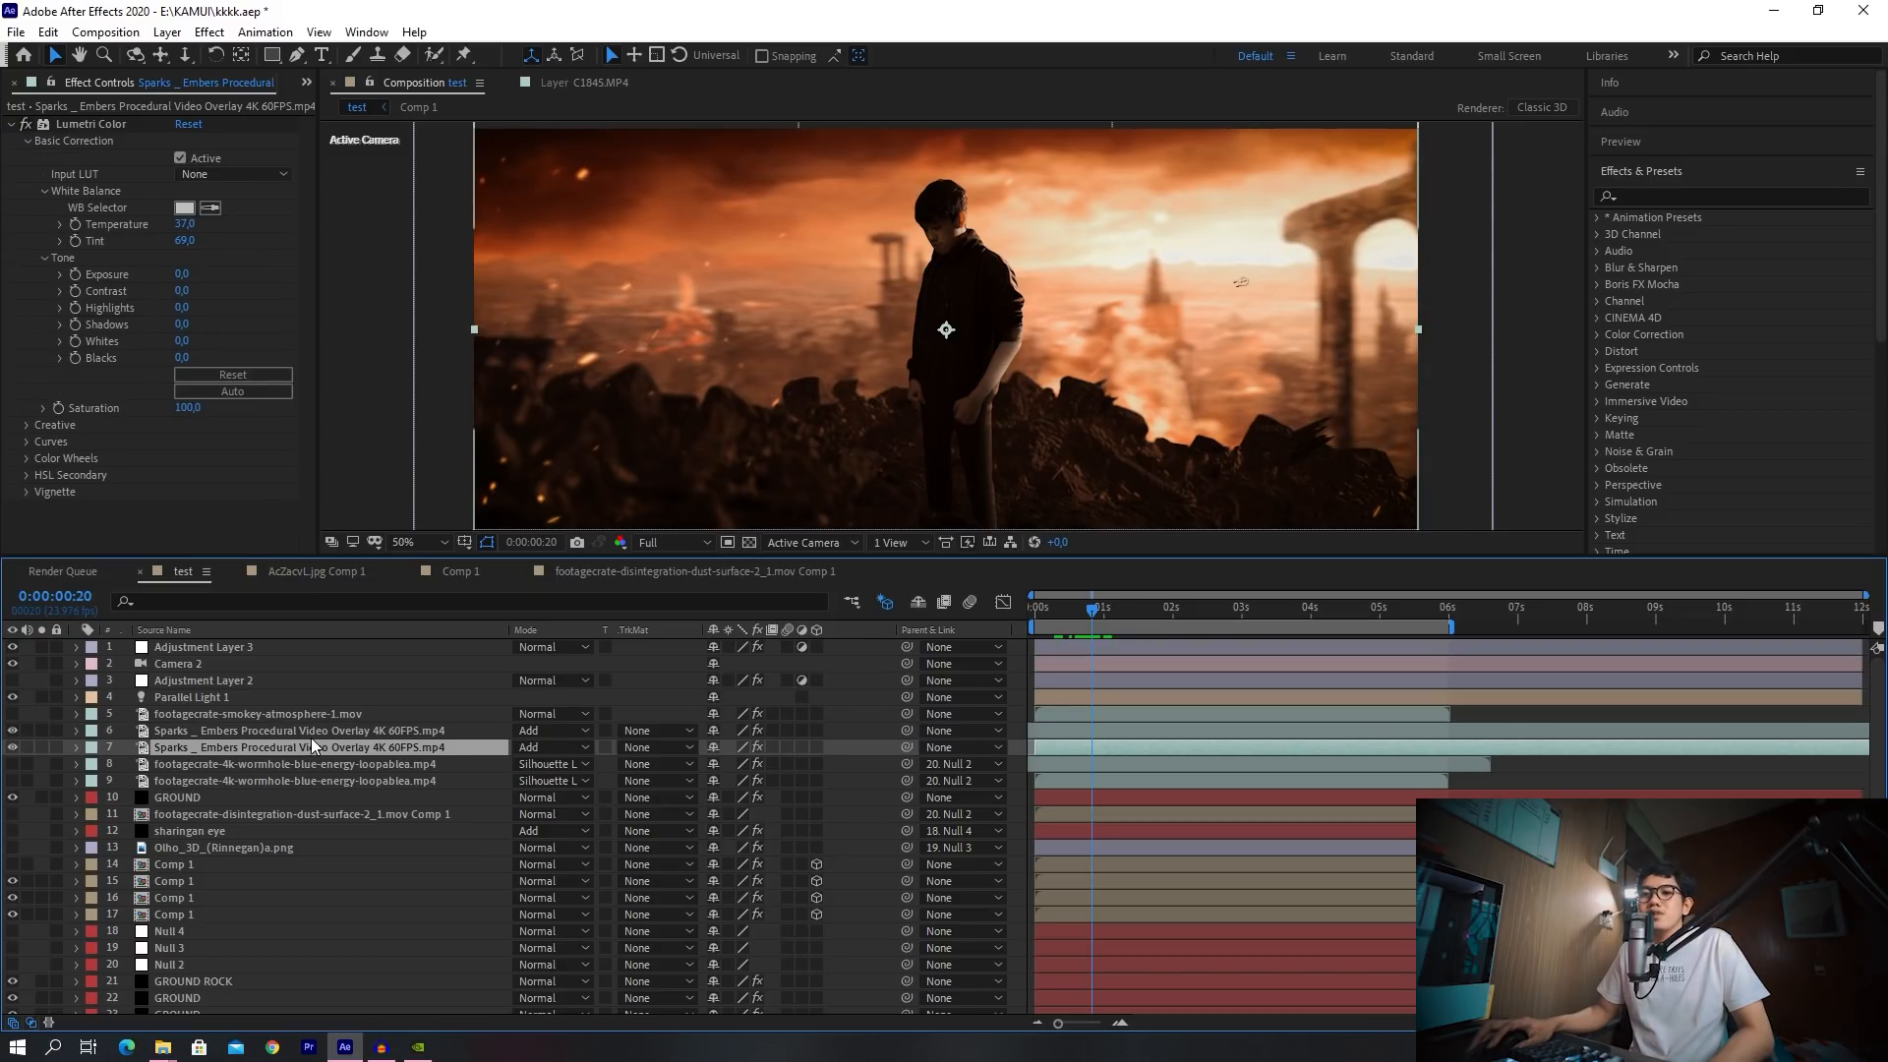
{"action": "left_click", "coordinate": [311, 738]}
{"action": "left_click", "coordinate": [310, 745]}
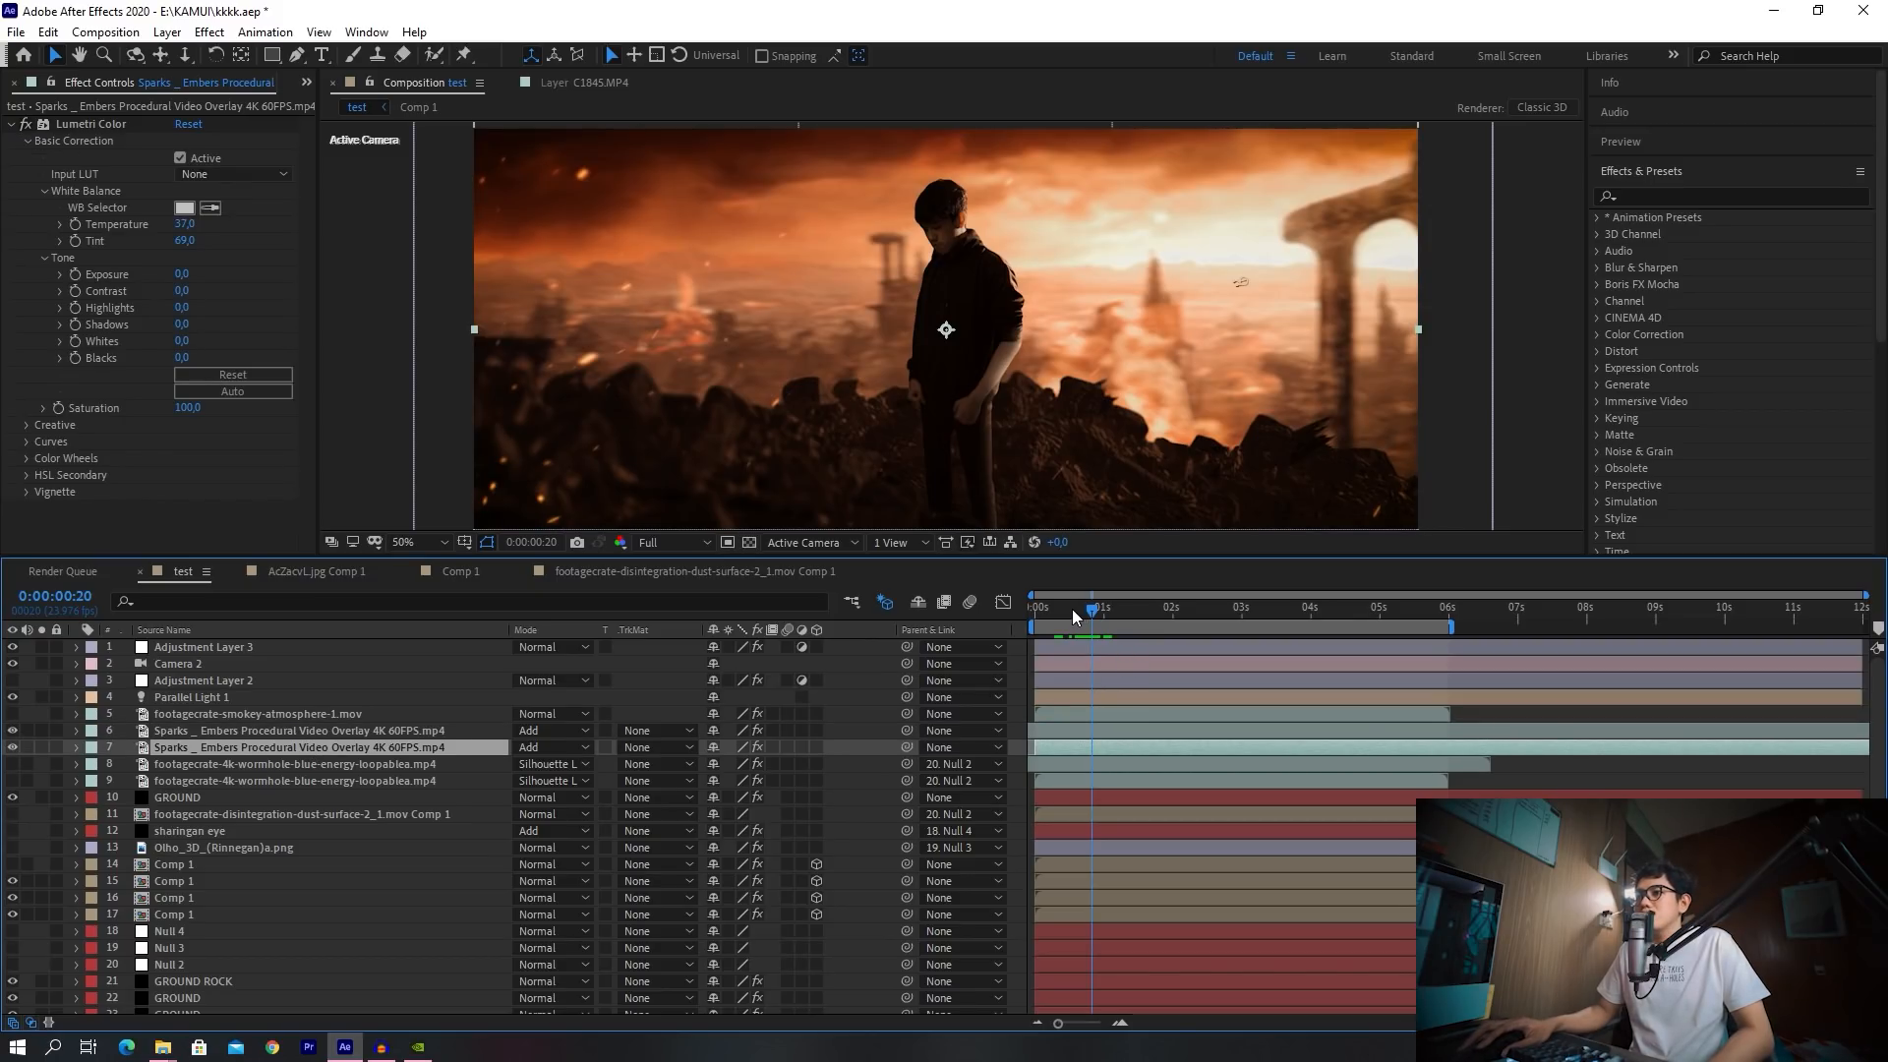
{"action": "left_click", "coordinate": [1072, 610]}
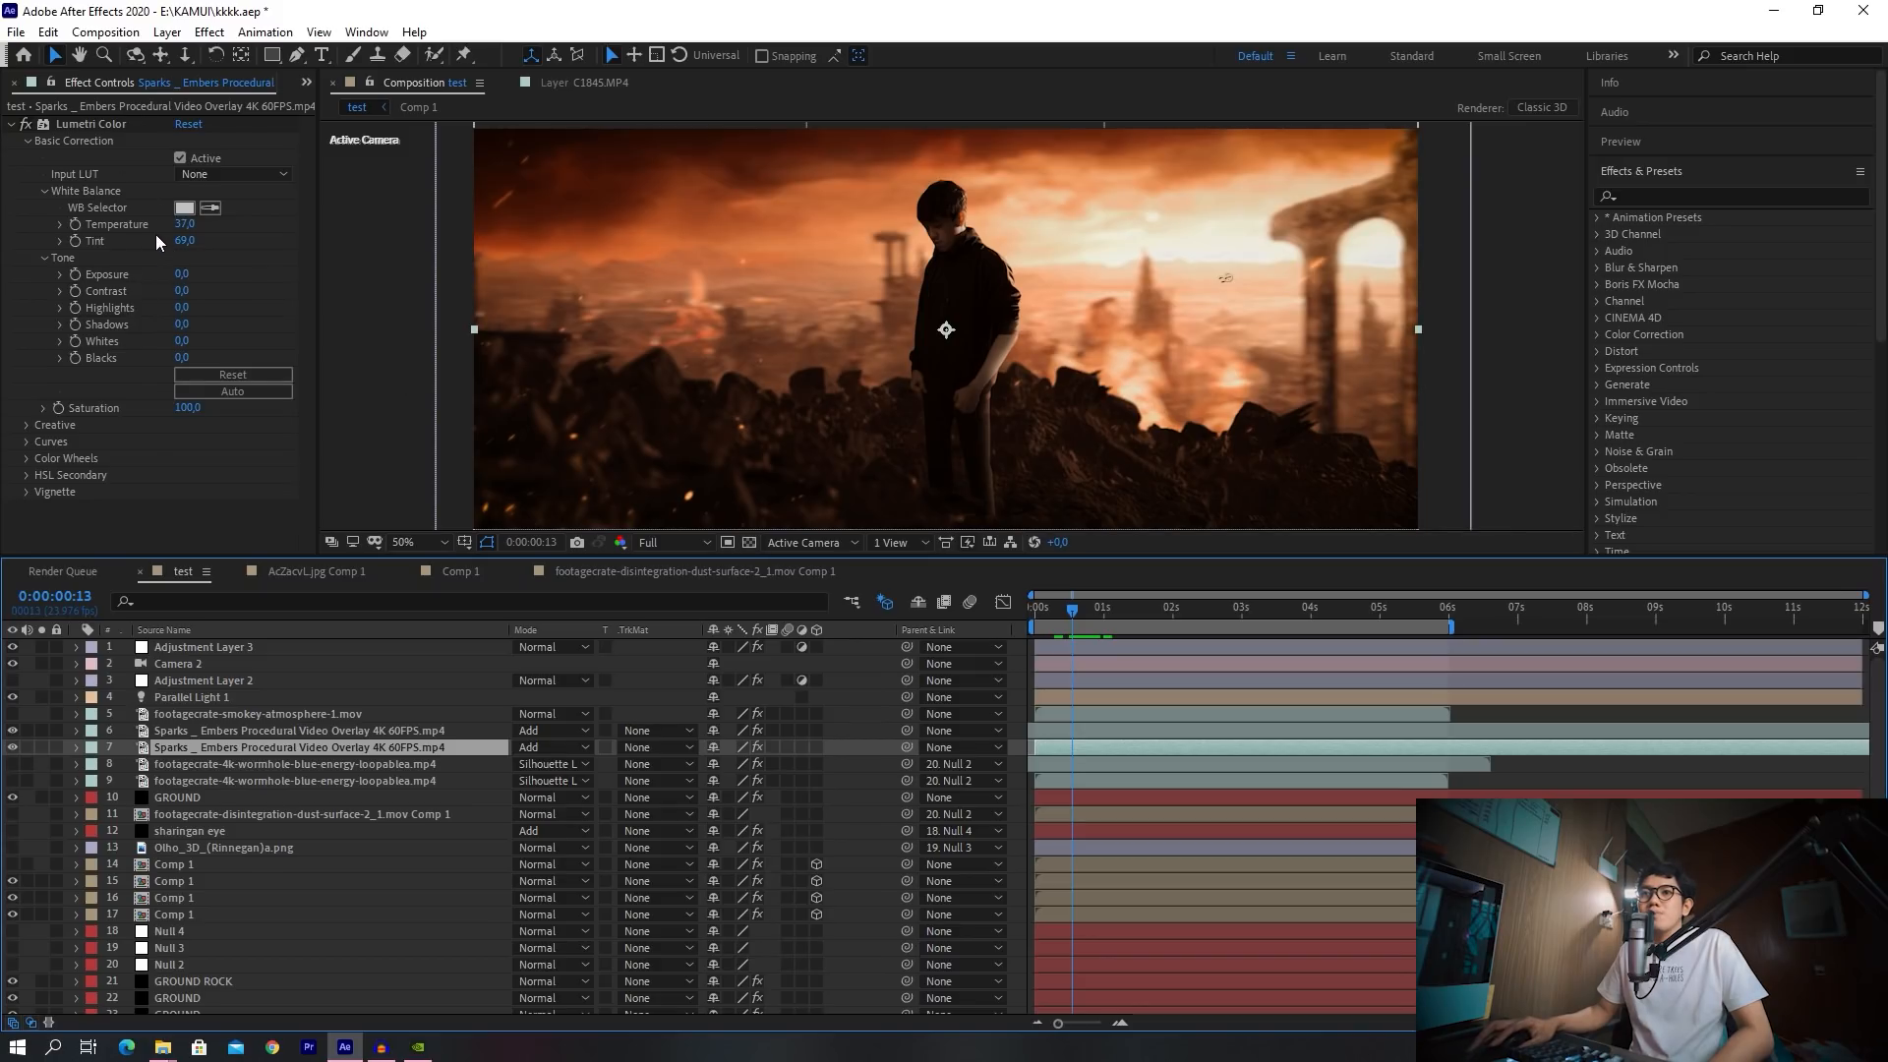
{"action": "left_click_drag", "start_coordinate": [190, 245], "coordinate": [196, 245]}
{"action": "left_click", "coordinate": [191, 733]}
{"action": "left_click", "coordinate": [191, 746]}
{"action": "left_click", "coordinate": [195, 731]}
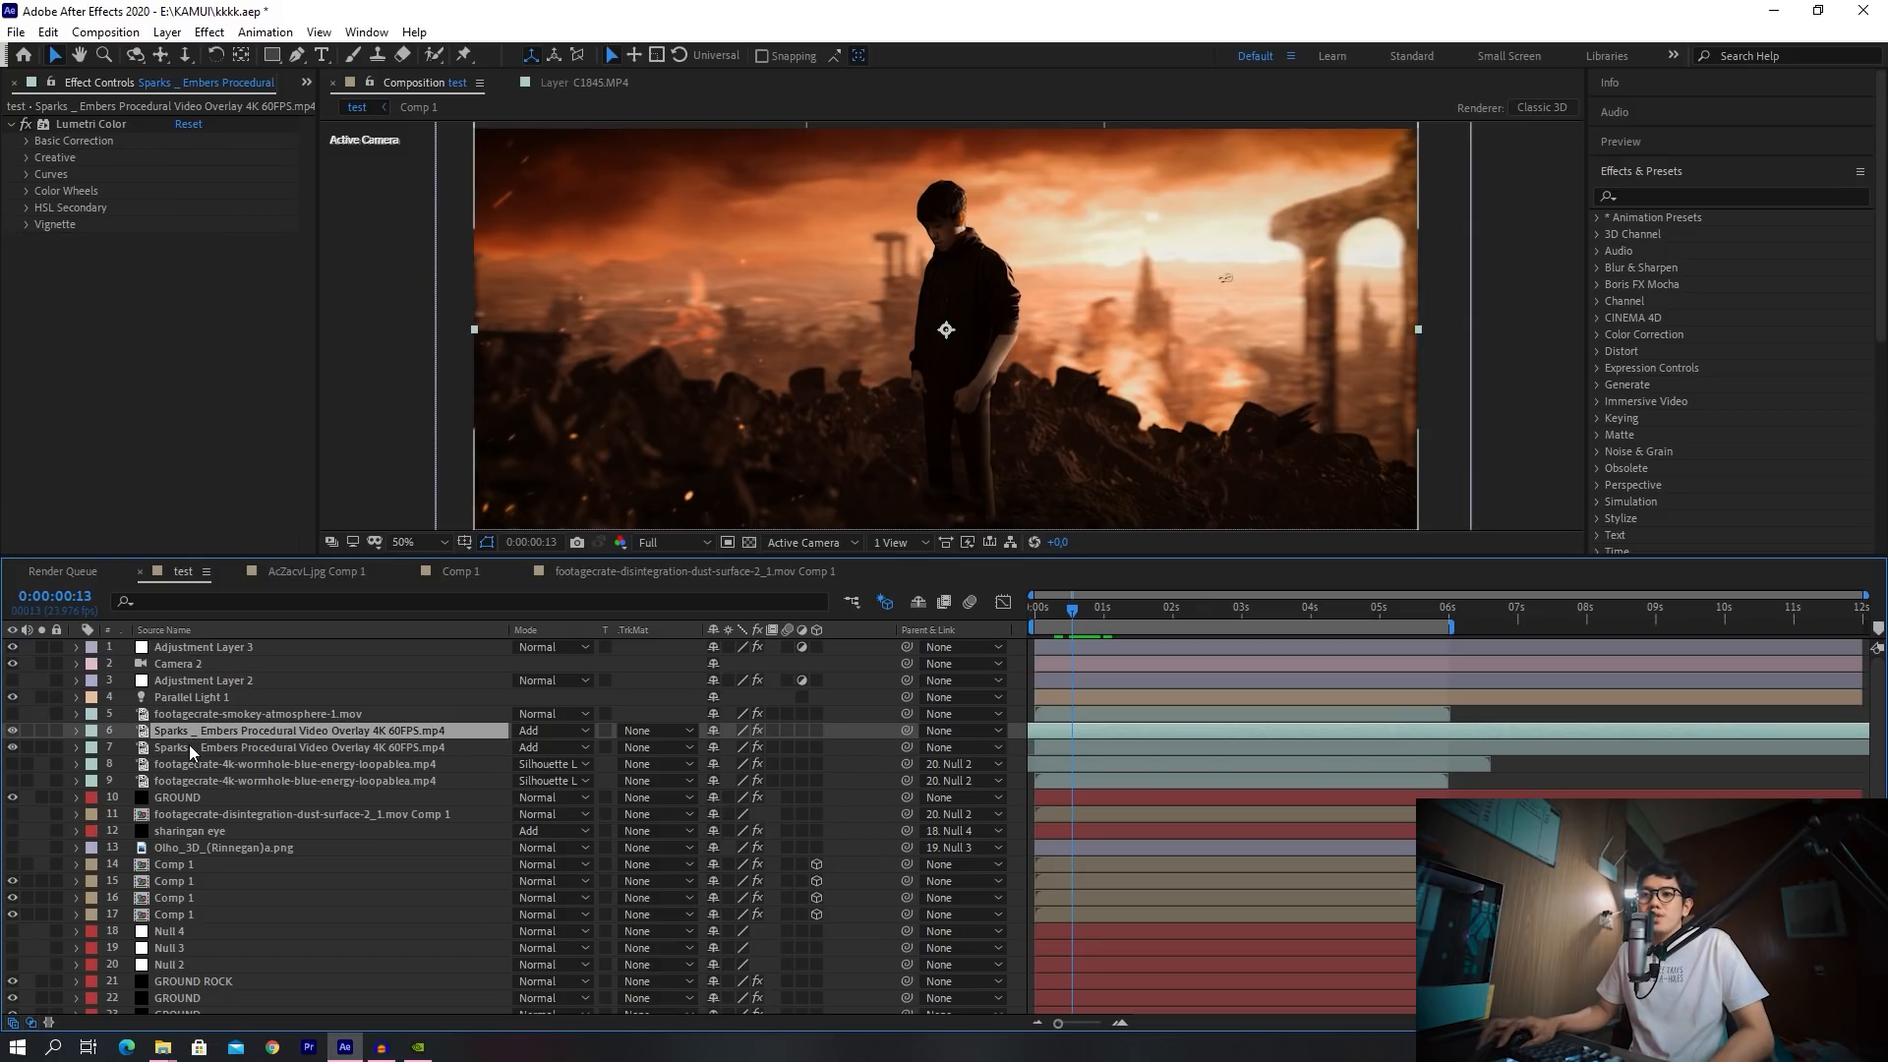
{"action": "left_click", "coordinate": [189, 745]}
{"action": "left_click", "coordinate": [198, 730]}
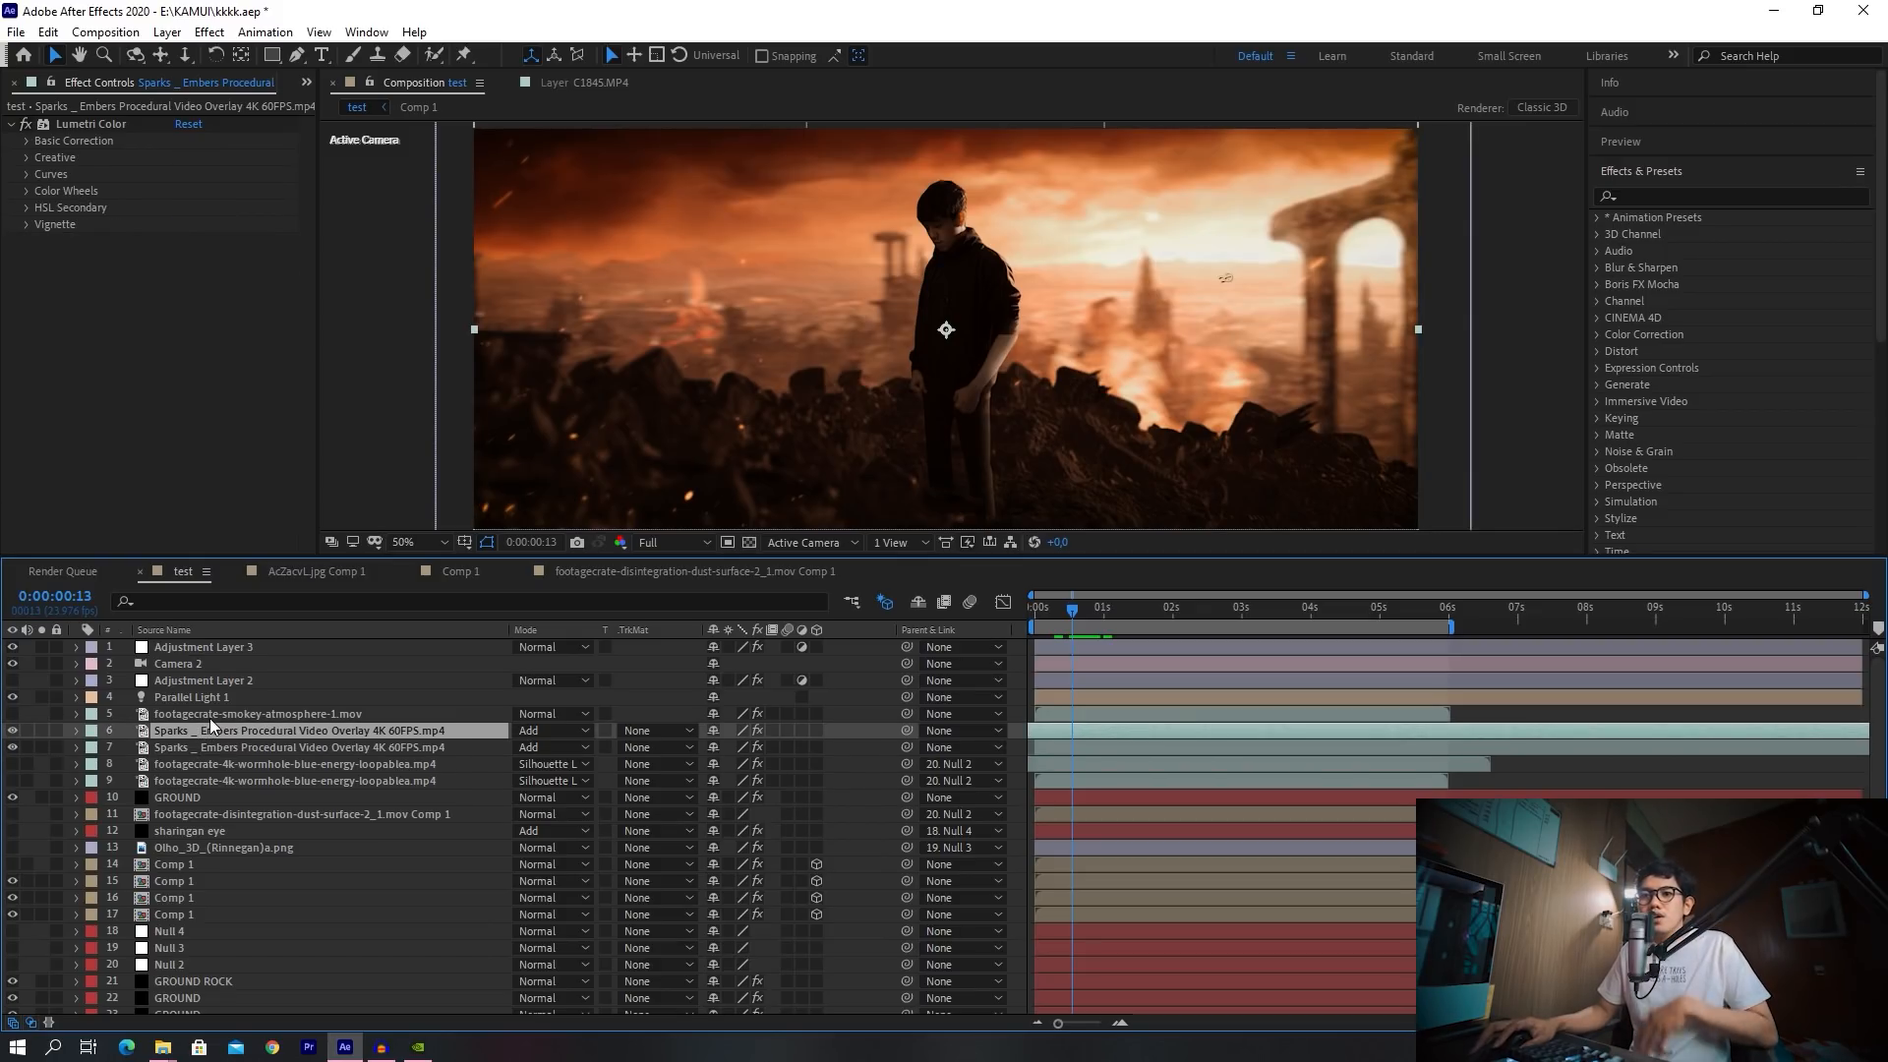
Show the footagecrate-smokey-atmosphere-1.mov layer and select its Lumetri Color effect for review
{"action": "left_click", "coordinate": [223, 717]}
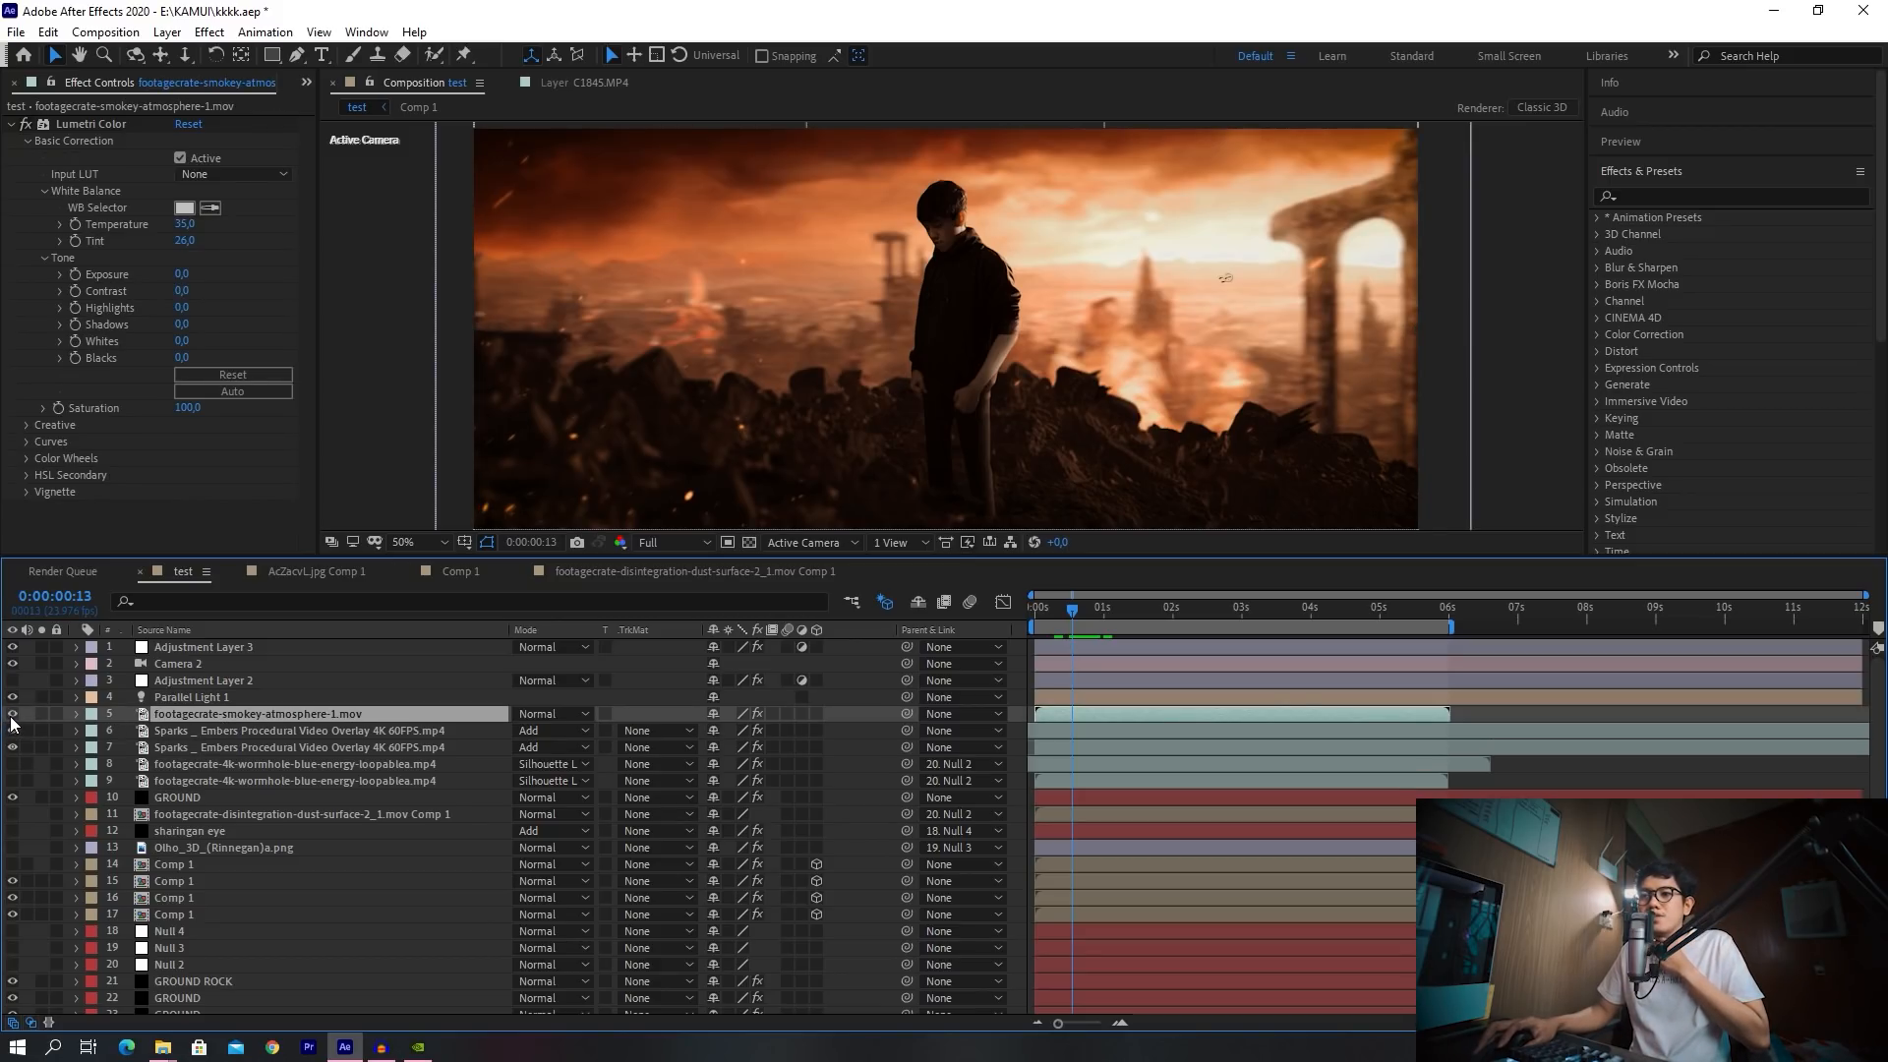
{"action": "left_click", "coordinate": [12, 715]}
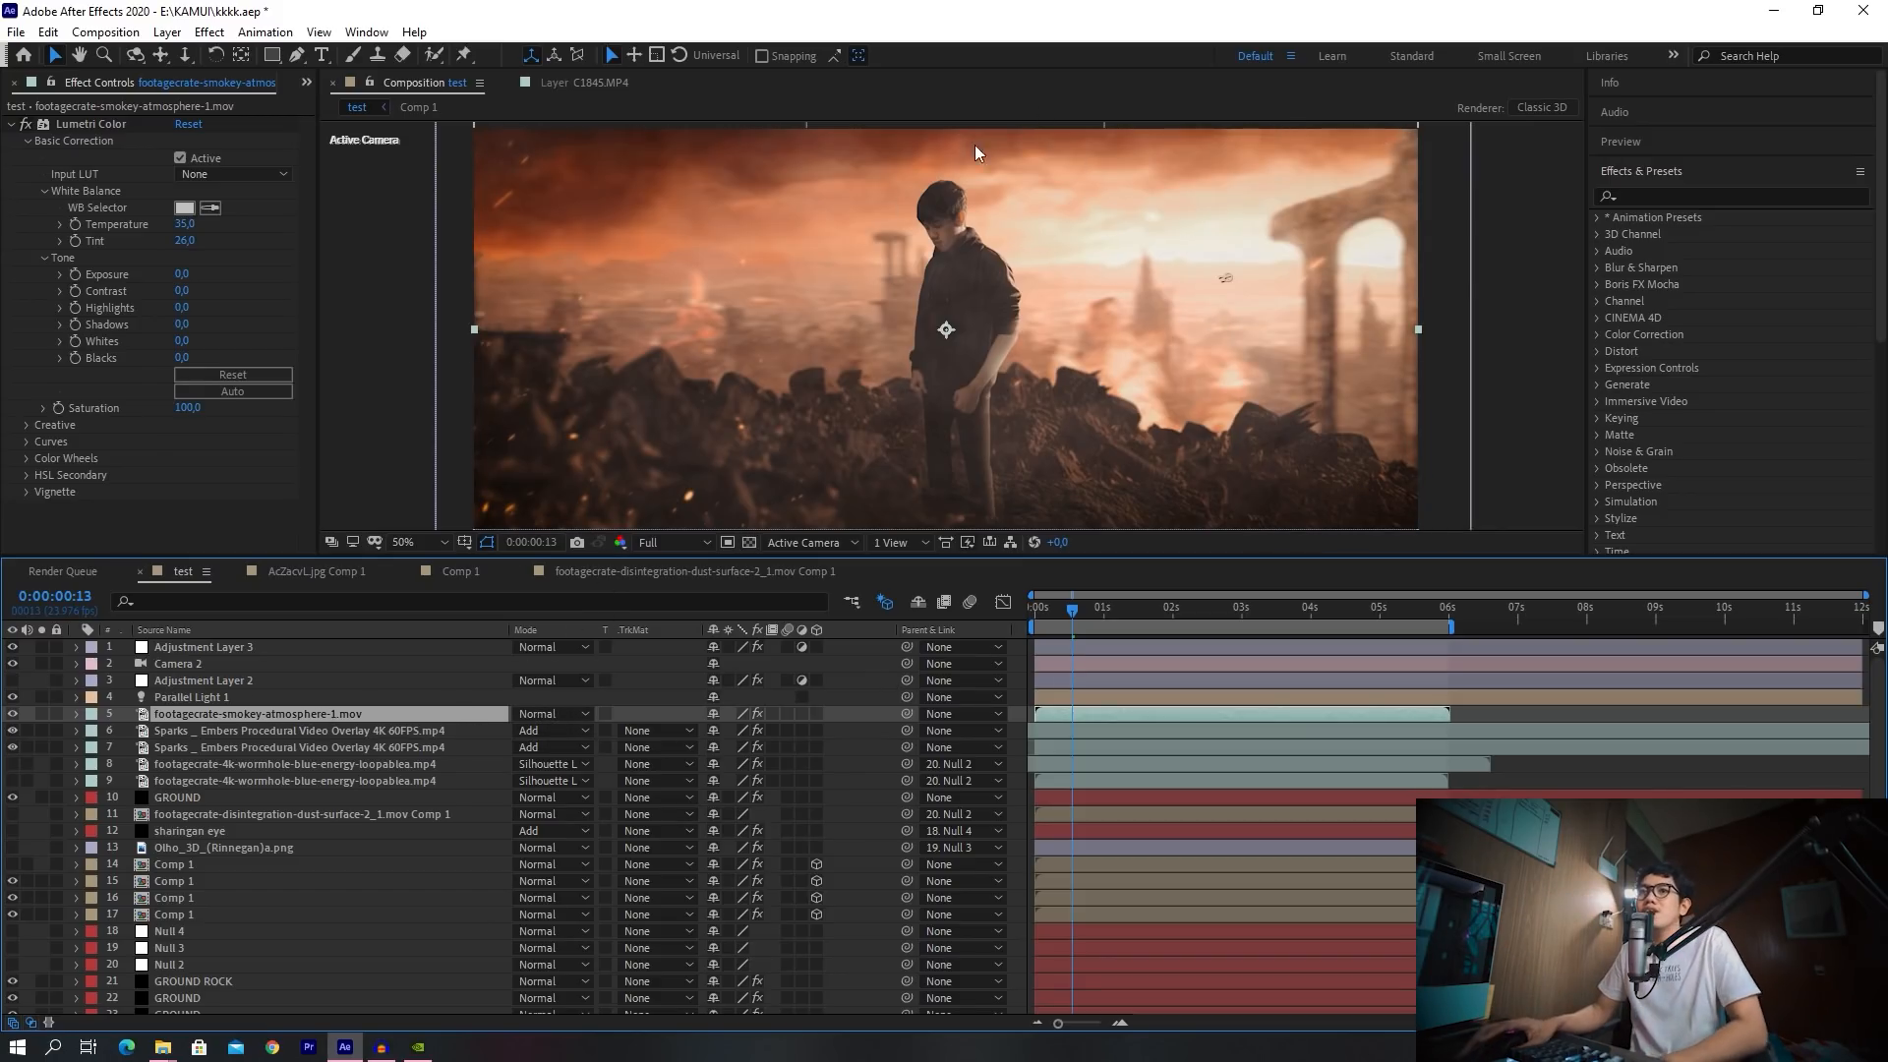
{"action": "left_click", "coordinate": [61, 123]}
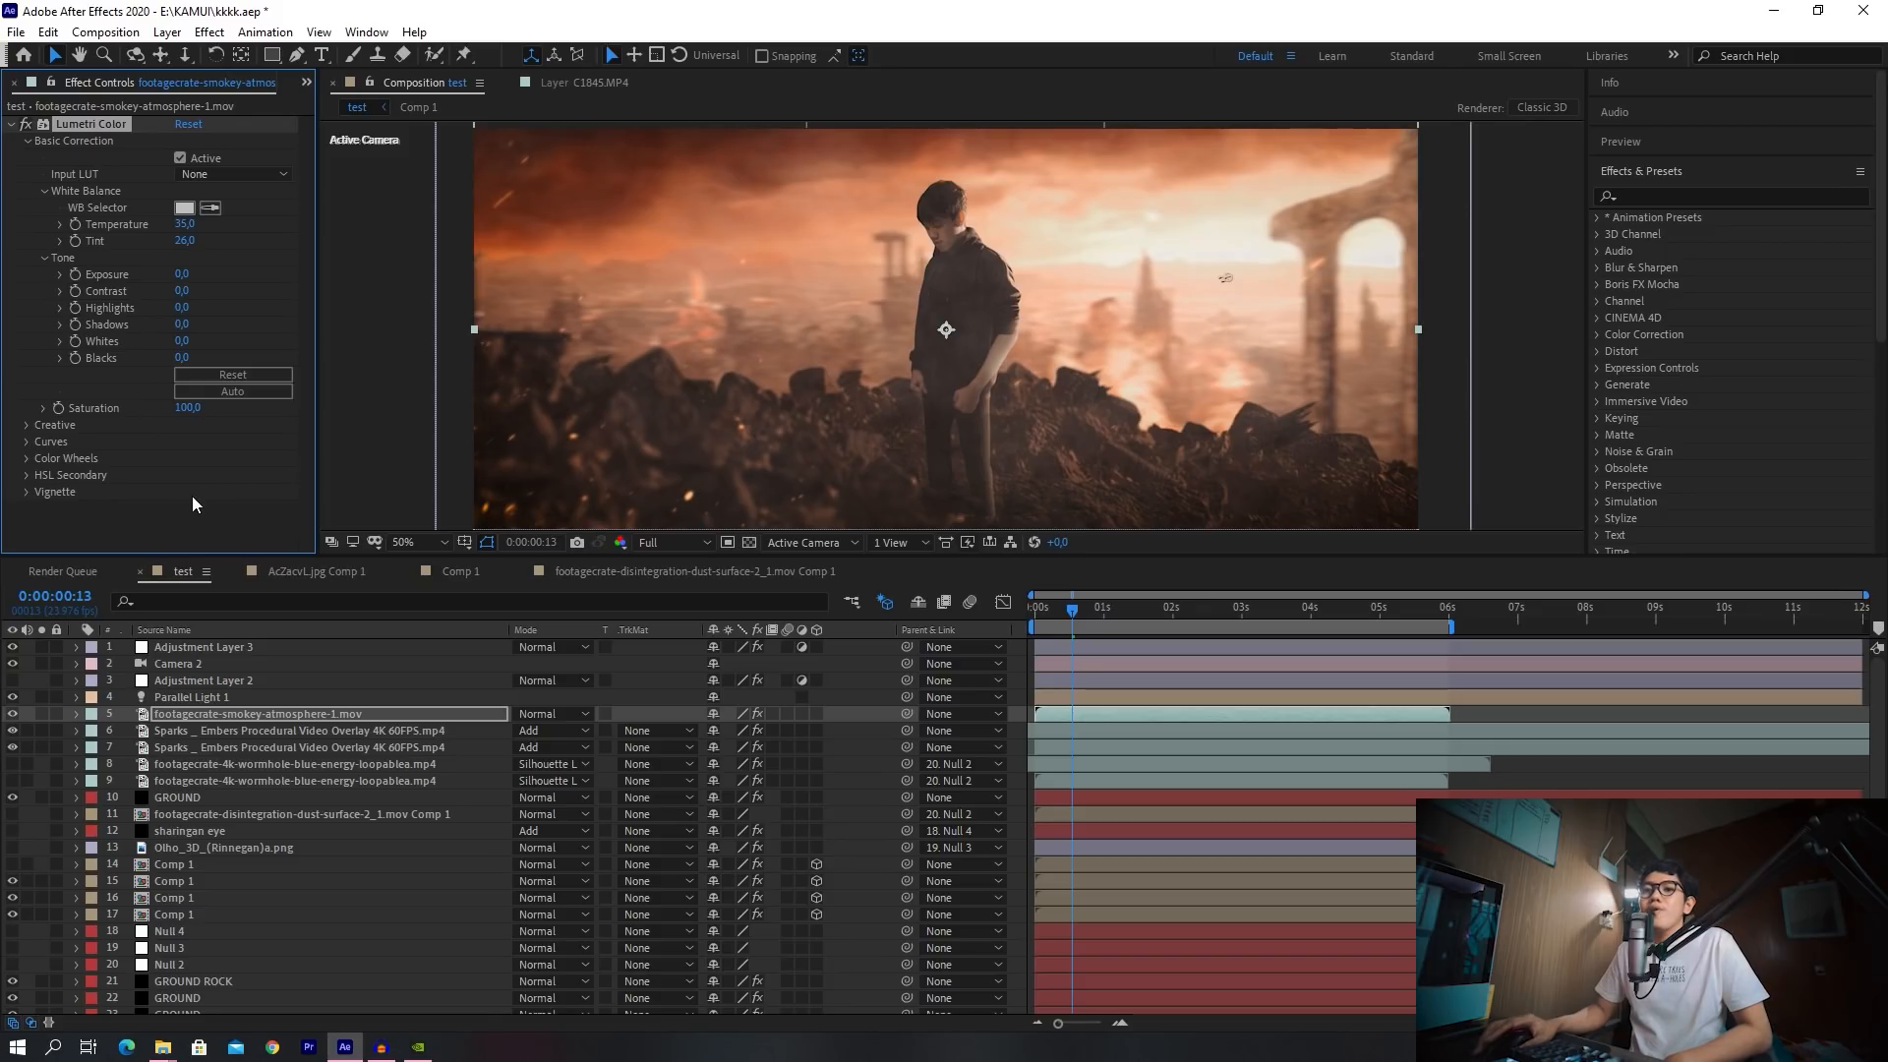
Show Adjustment Layer 2 and select it to view its Lens Flare and Glow effects
{"action": "left_click", "coordinate": [12, 681]}
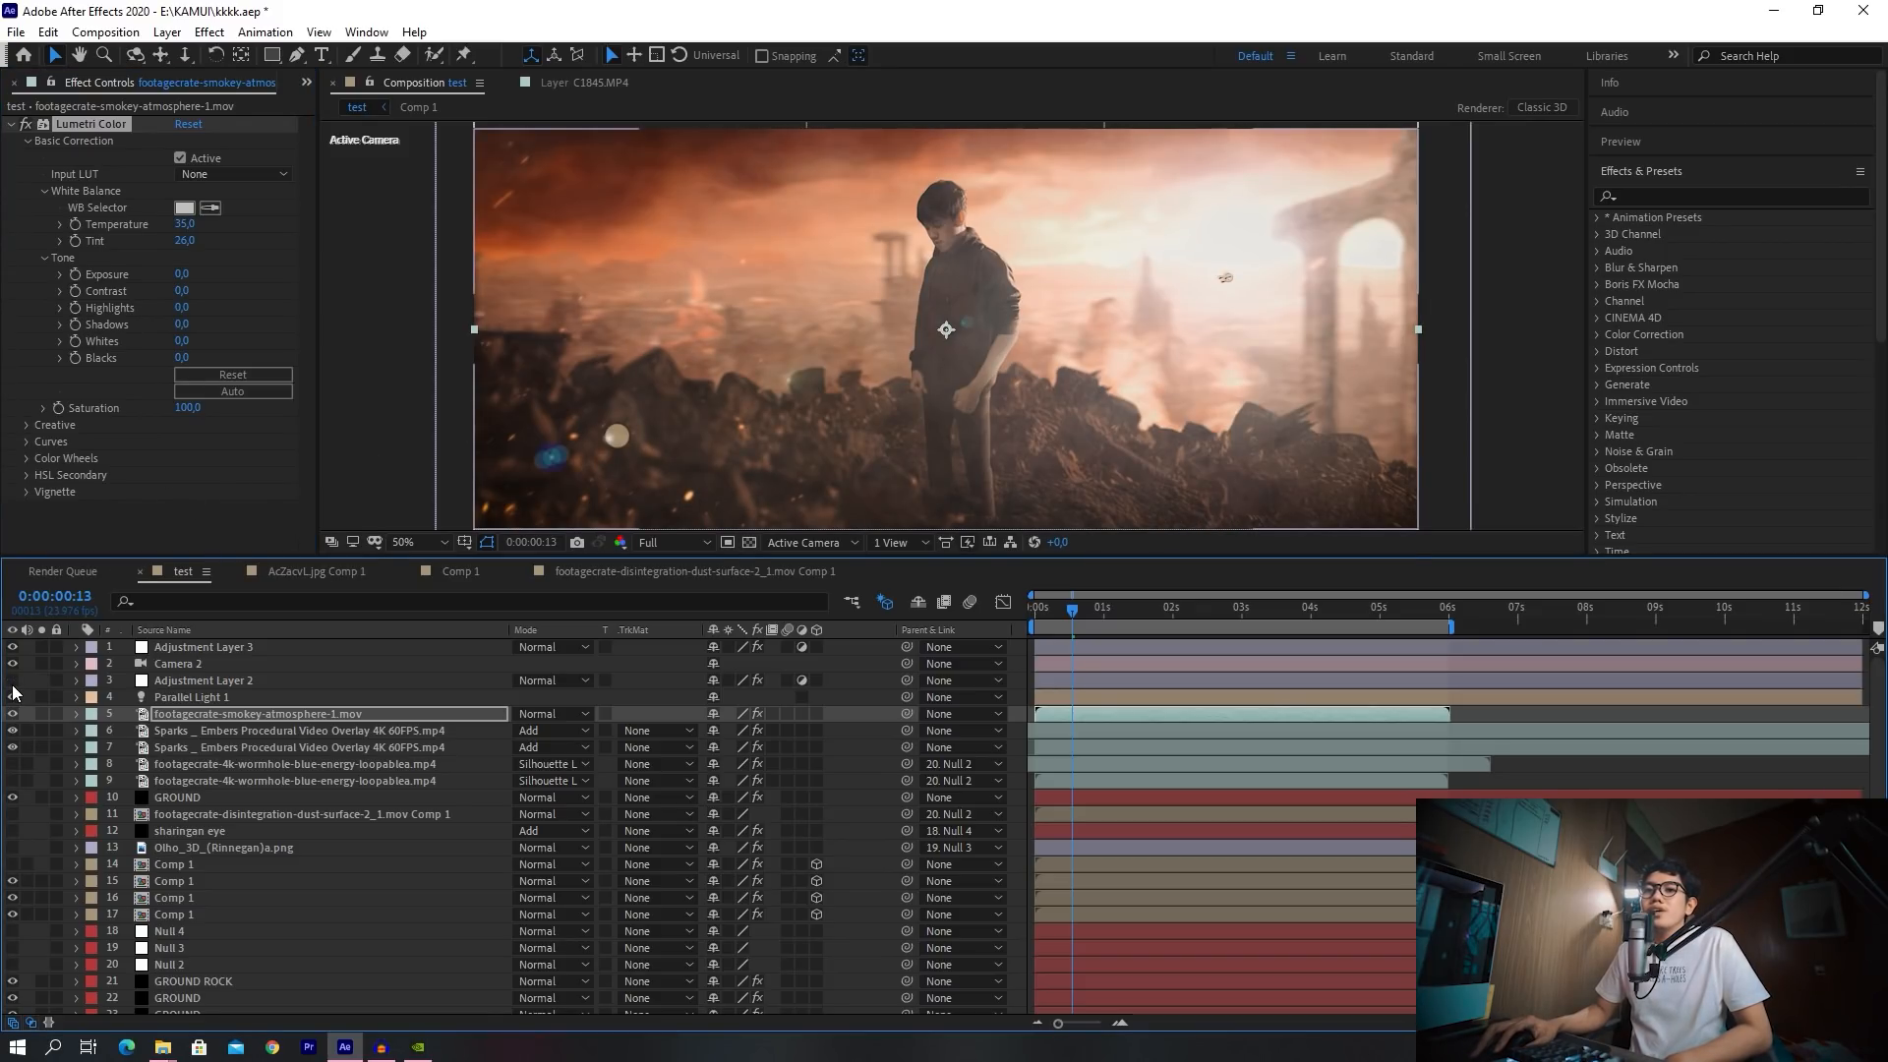
{"action": "left_click", "coordinate": [13, 680]}
{"action": "left_click", "coordinate": [183, 681]}
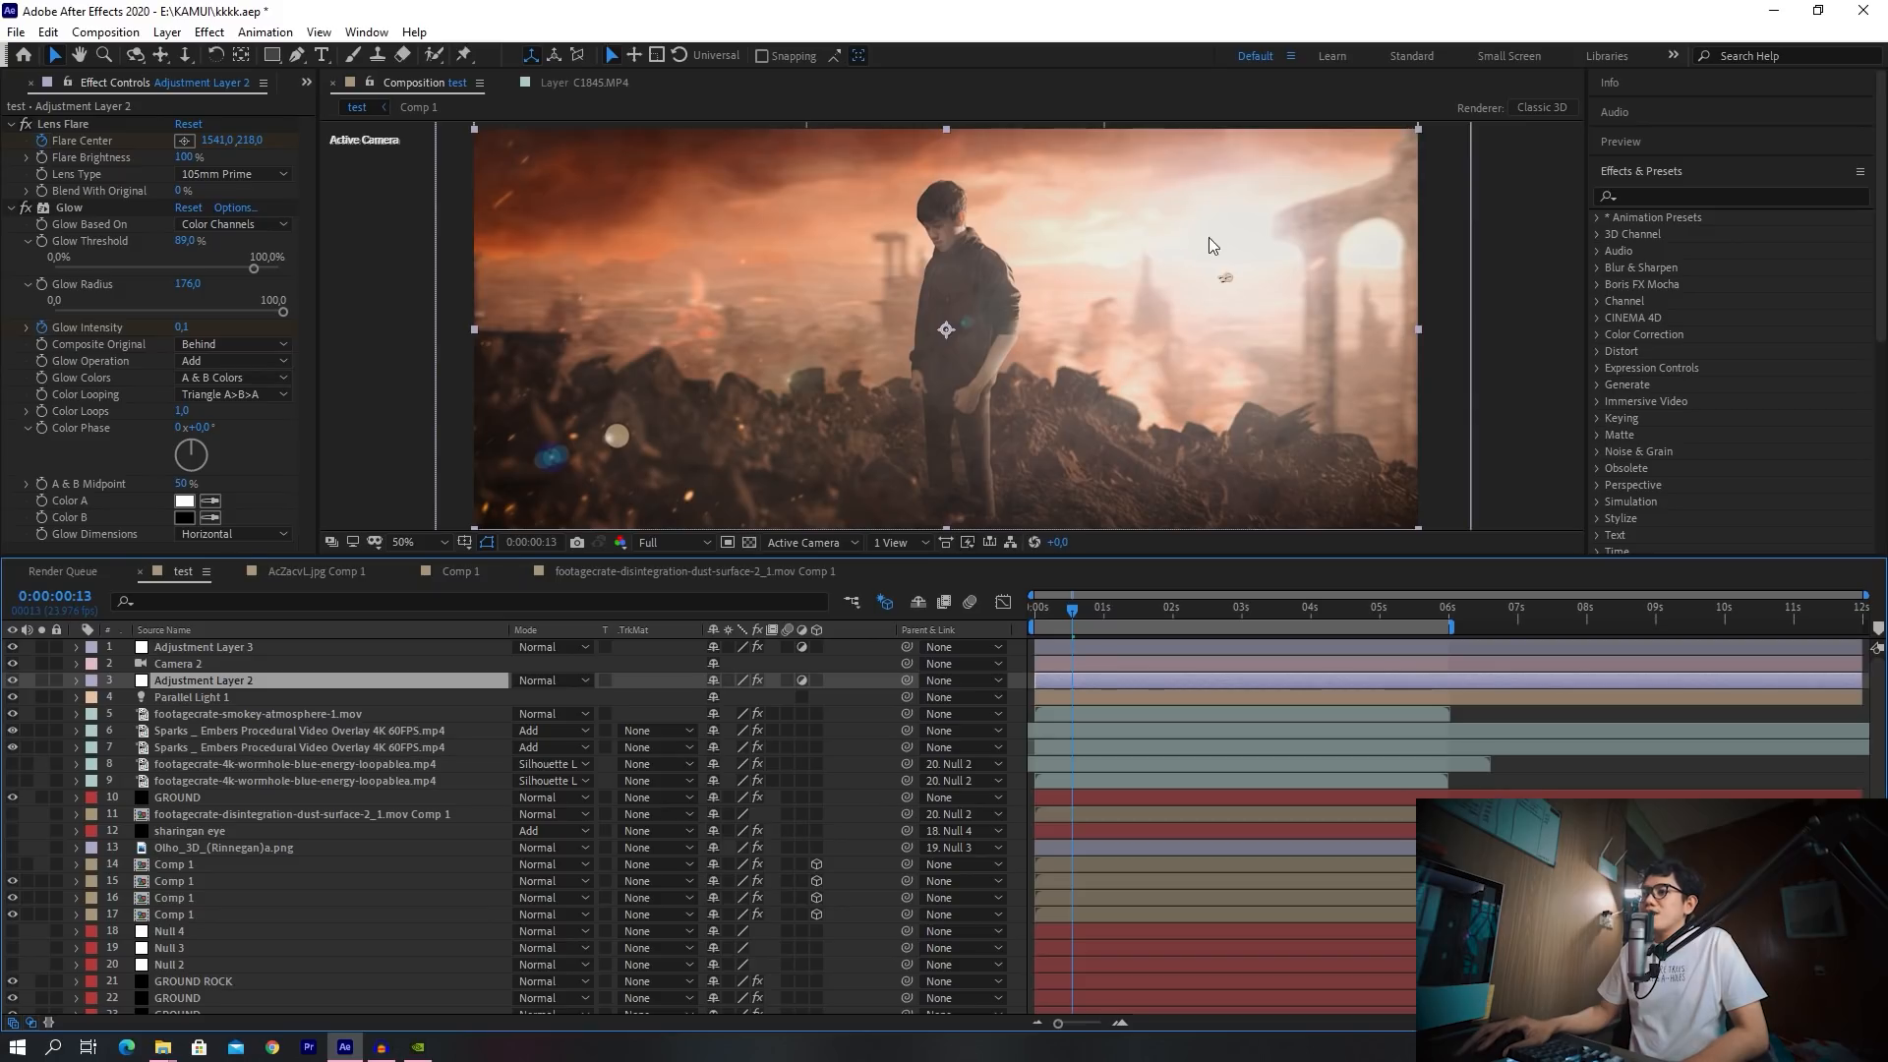
Review Adjustment Layer 2's Lens Flare and Glow effects at 0:00:00:00, including the available Lens Type options
{"action": "left_click", "coordinate": [62, 124]}
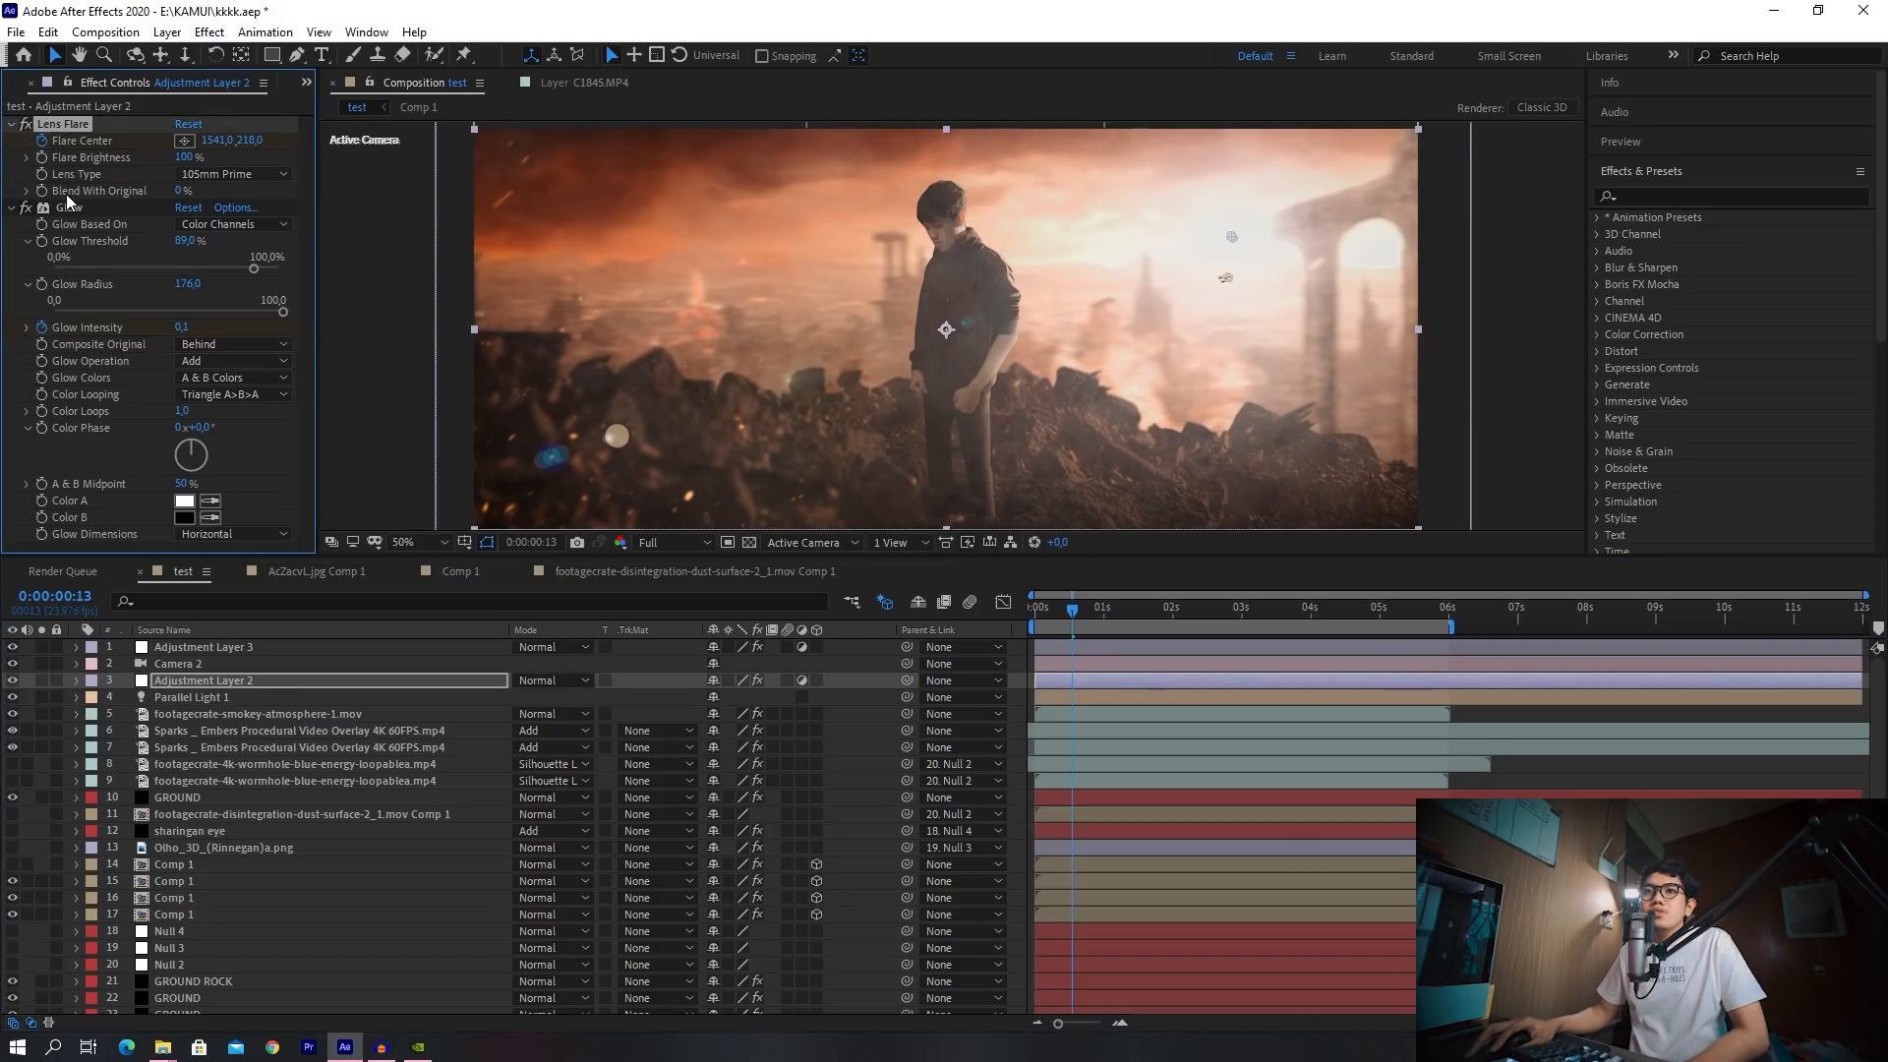
{"action": "left_click", "coordinate": [69, 206]}
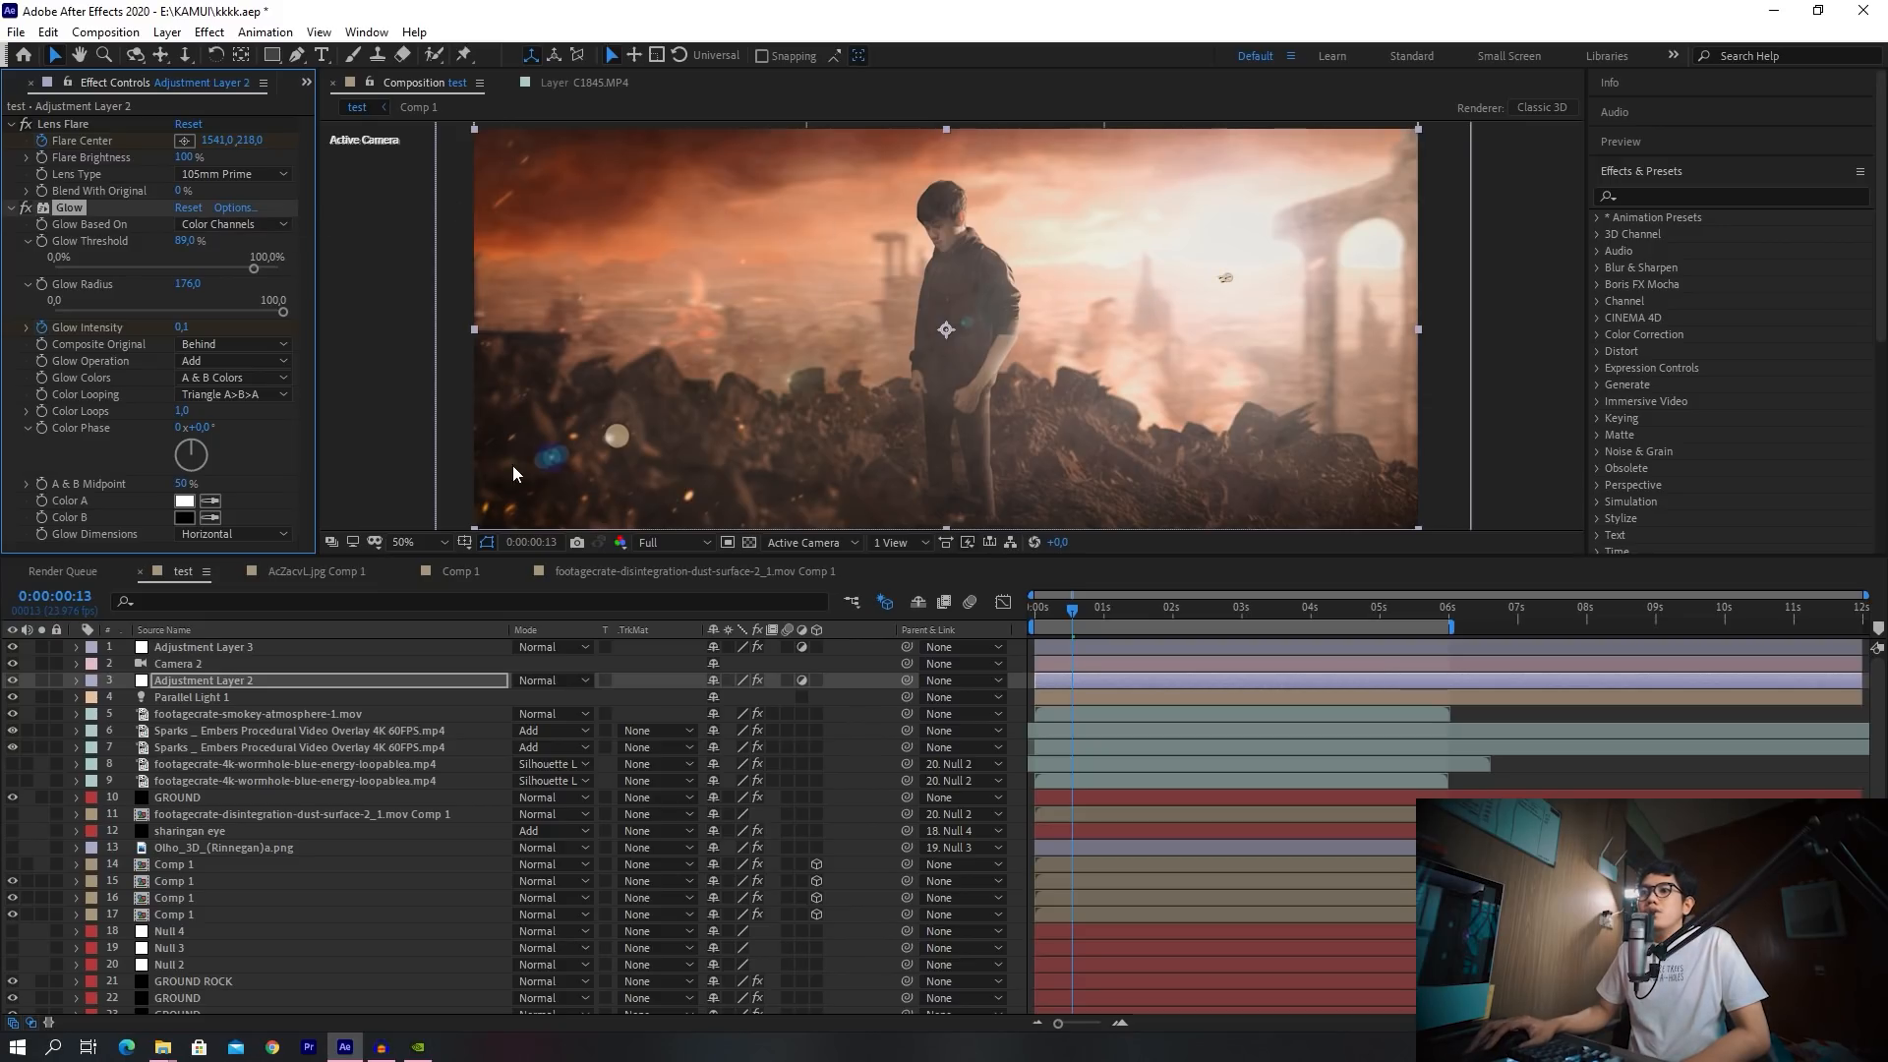
{"action": "left_click_drag", "start_coordinate": [1054, 608], "coordinate": [1031, 611]}
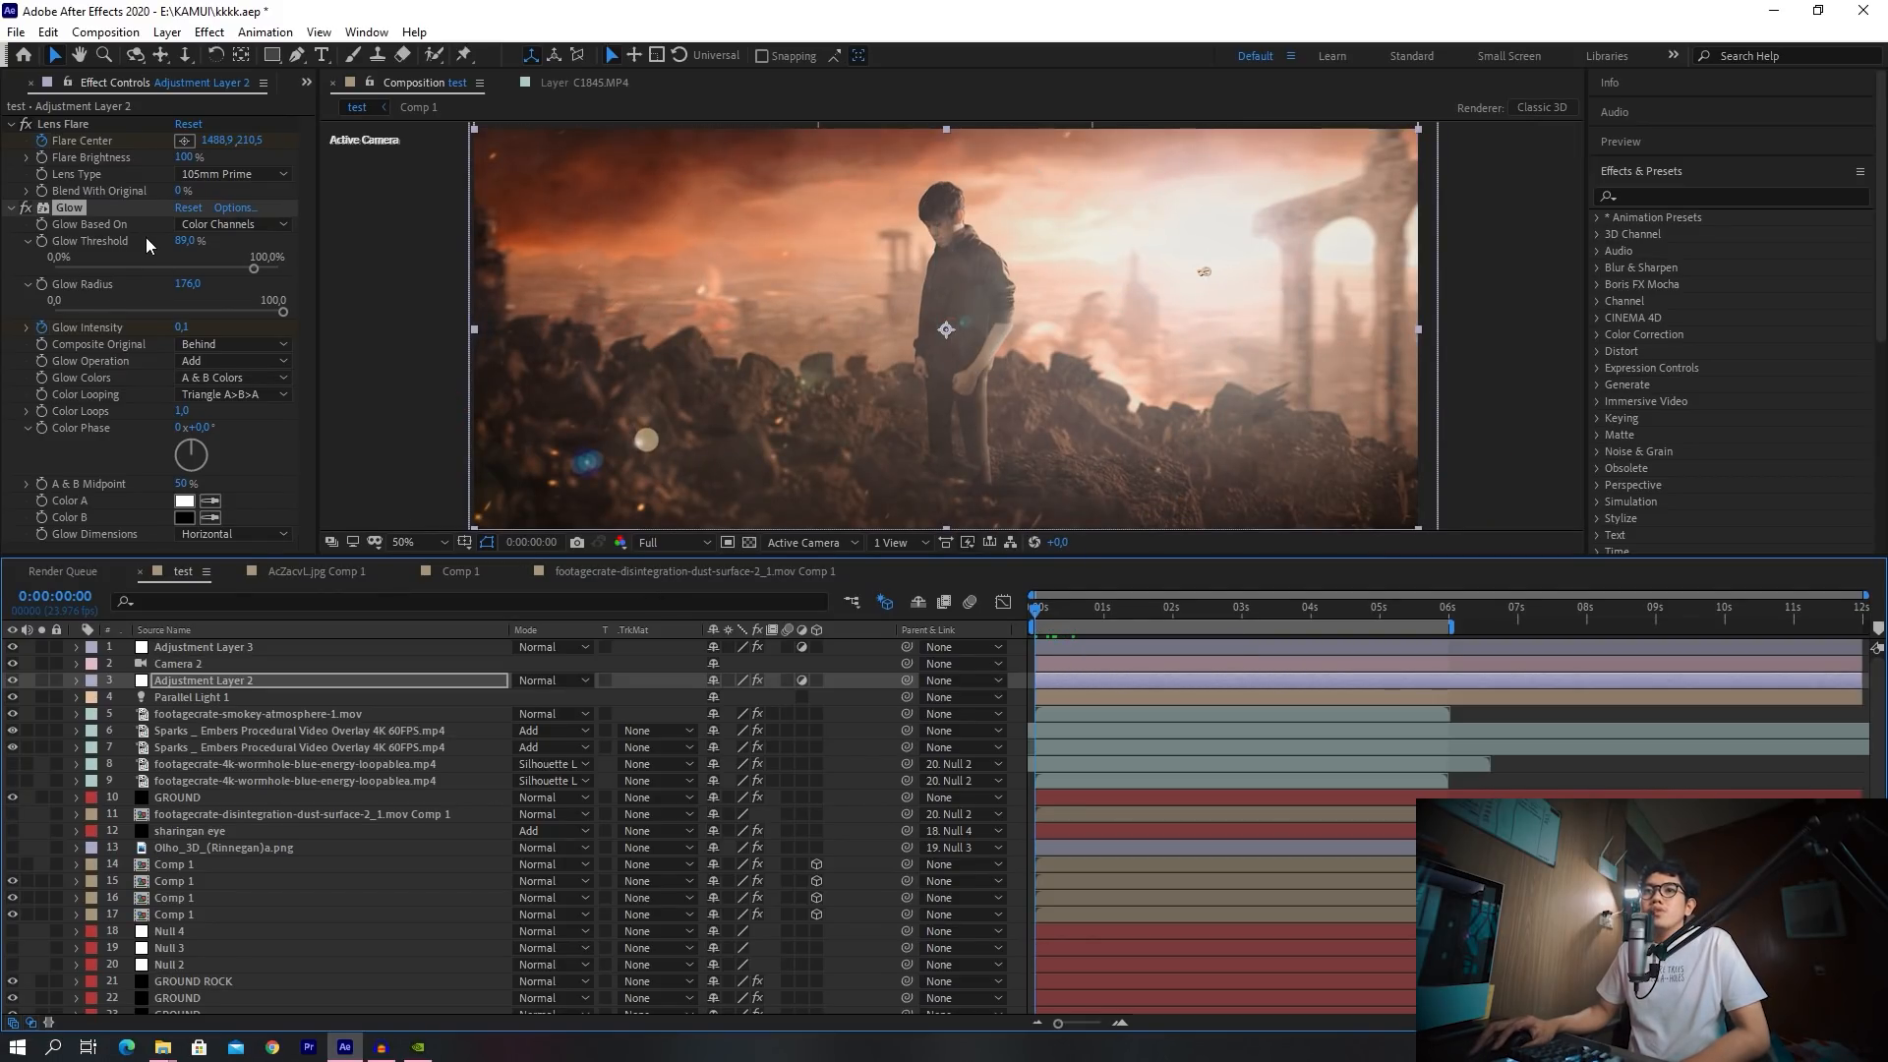
{"action": "left_click", "coordinate": [201, 175]}
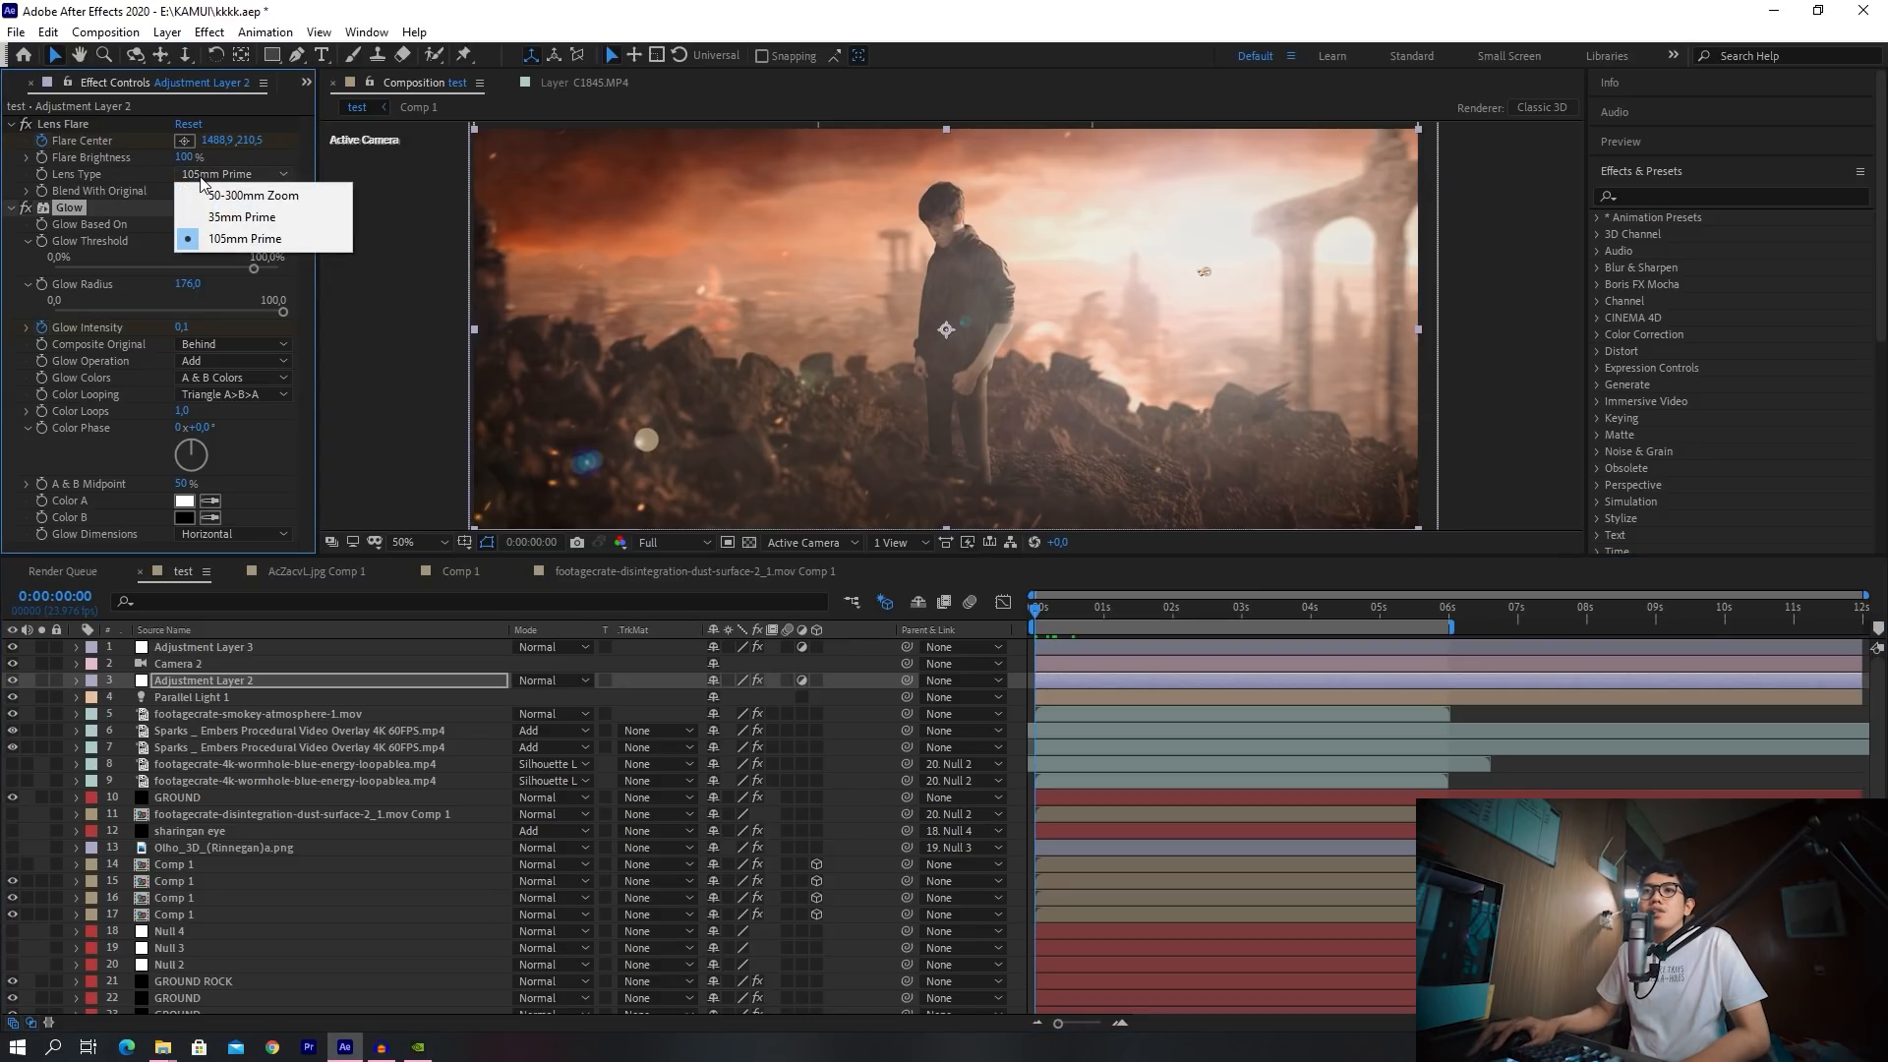
{"action": "left_click", "coordinate": [468, 14]}
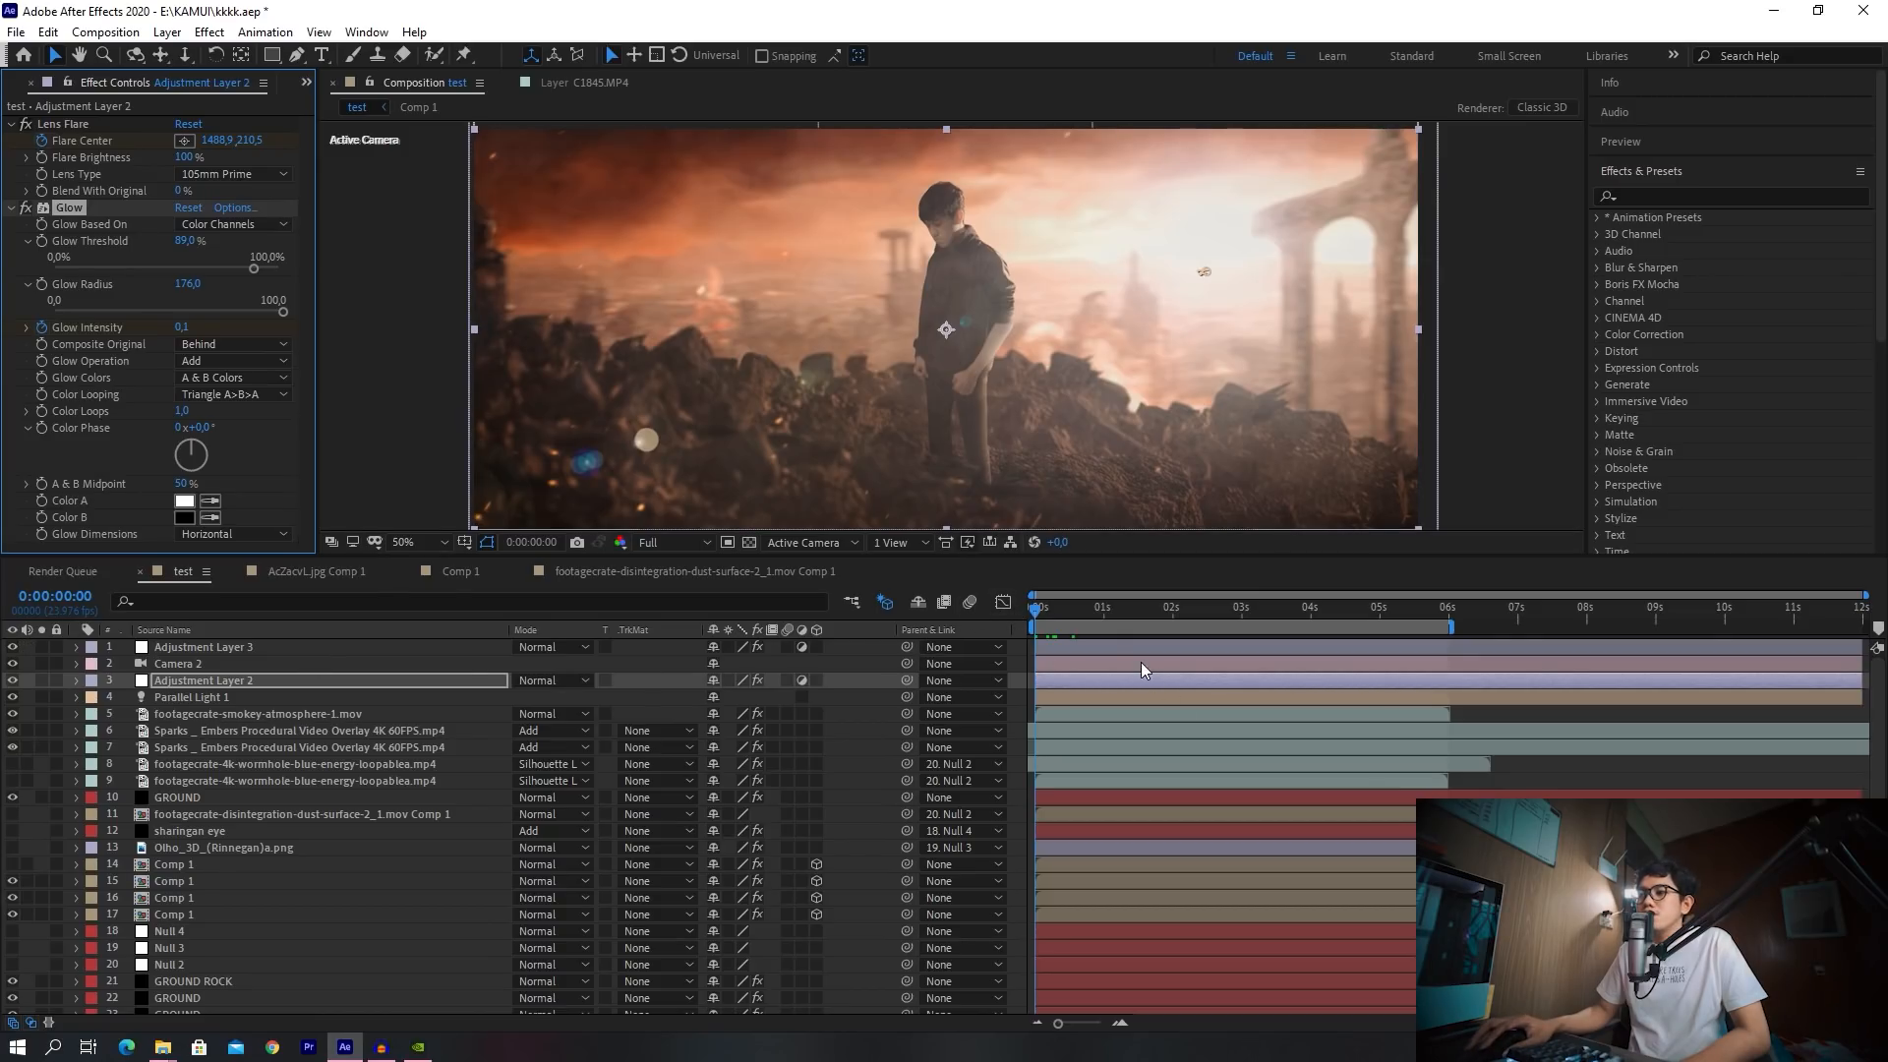
Scrub through the first three seconds to preview the lens flare's movement, returning to 0:00:00:00
{"action": "left_click", "coordinate": [1127, 611]}
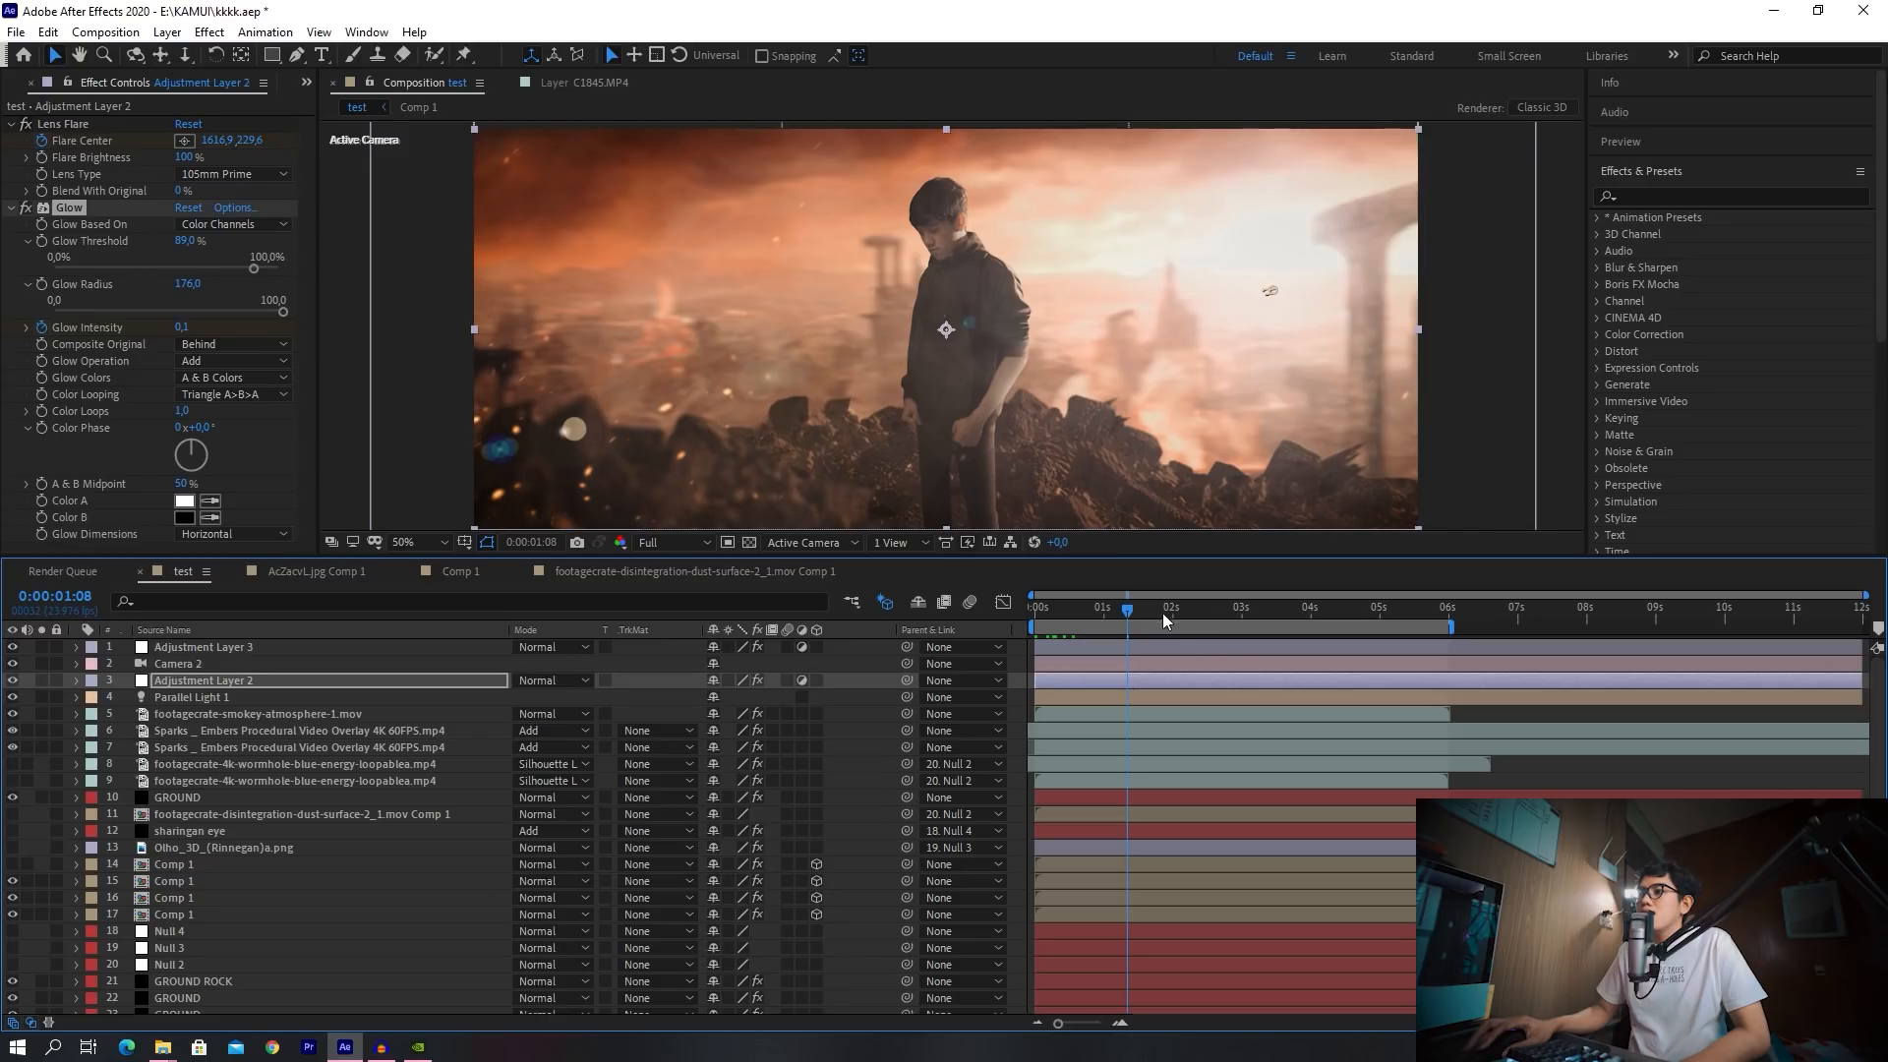
{"action": "left_click", "coordinate": [1084, 613]}
{"action": "left_click", "coordinate": [1037, 612]}
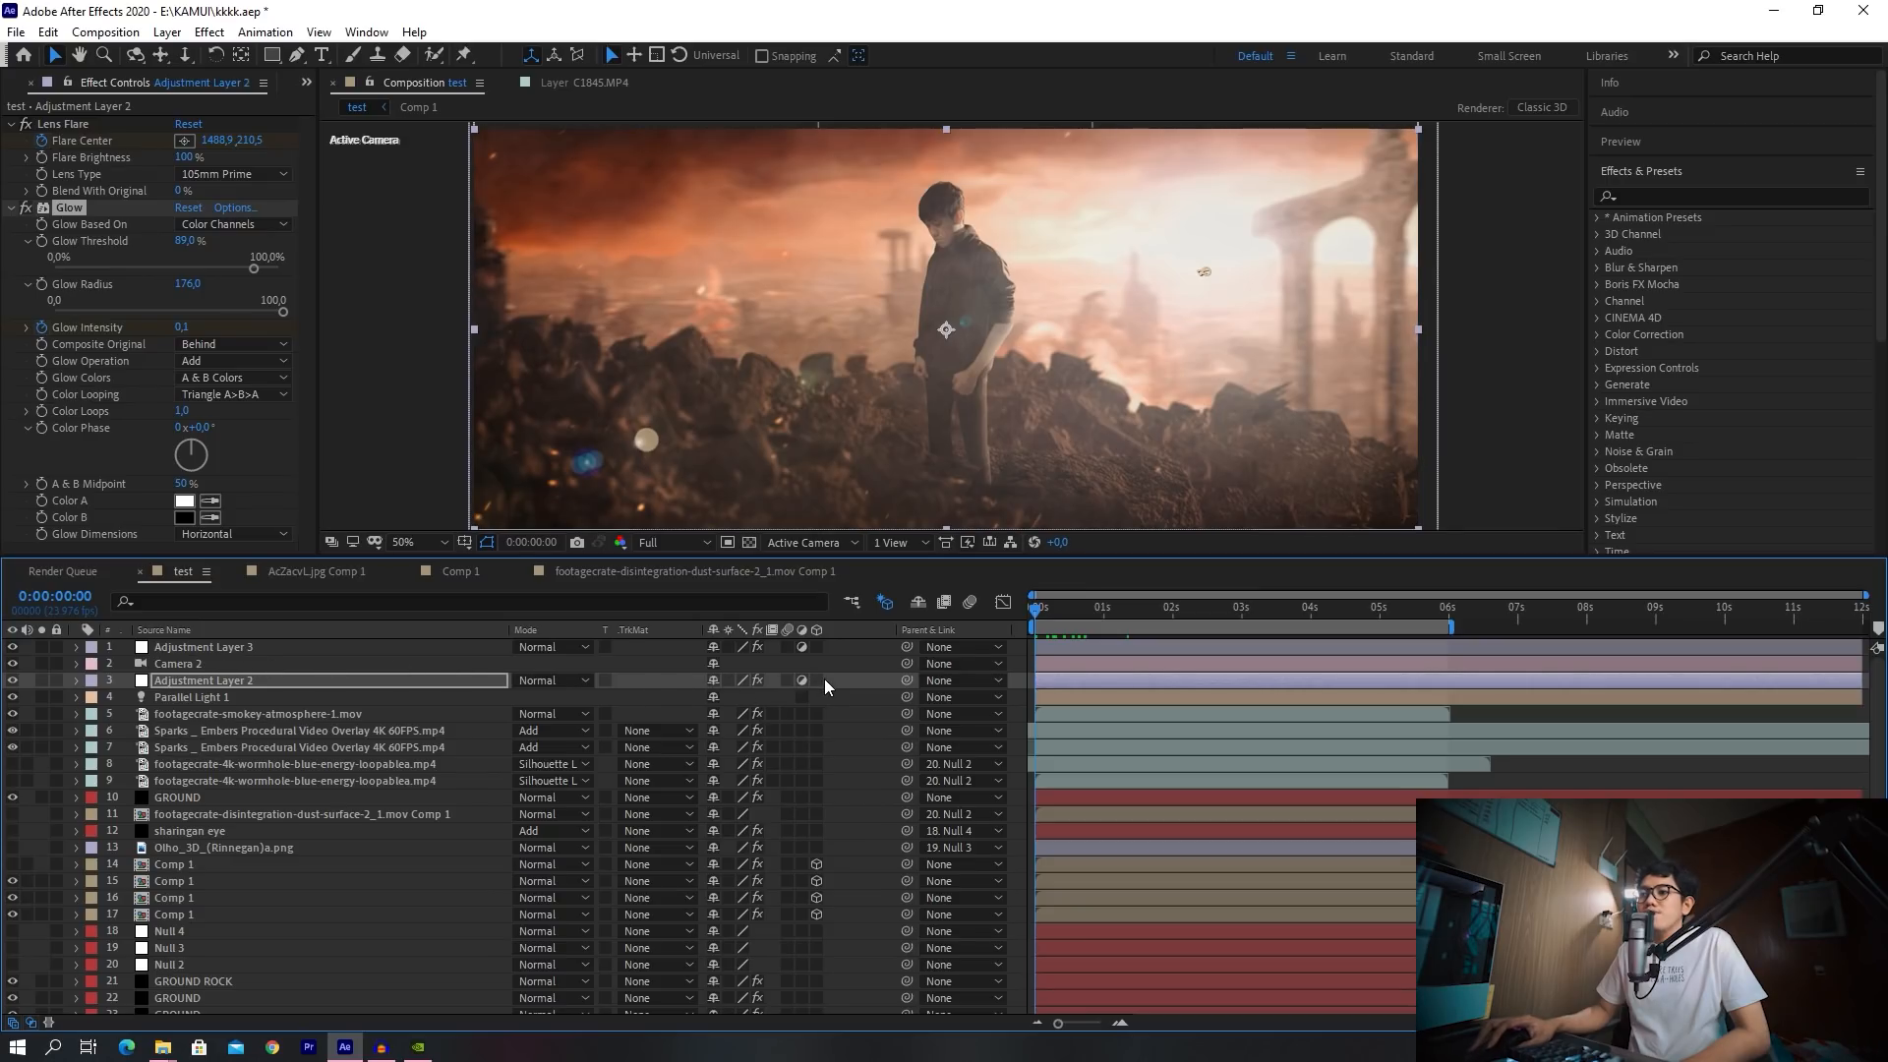
{"action": "left_click", "coordinate": [1052, 615]}
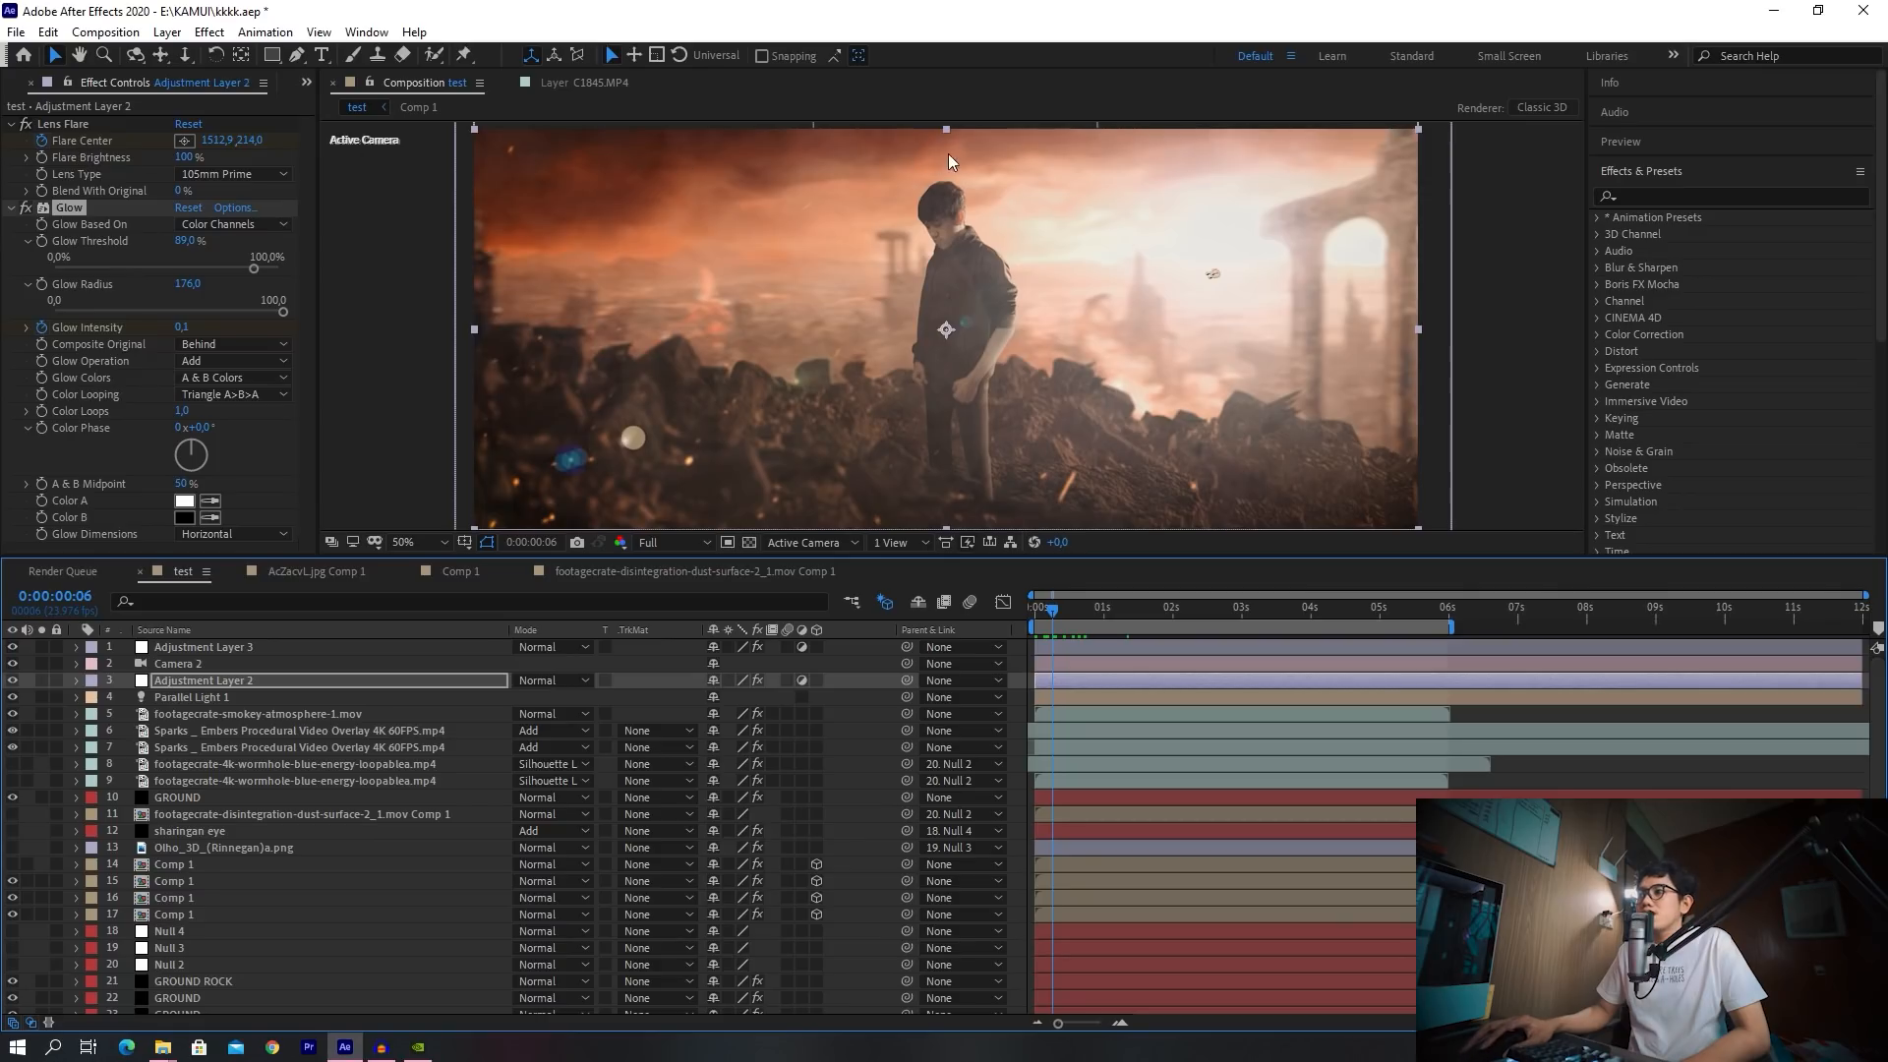
{"action": "left_click_drag", "start_coordinate": [1071, 605], "coordinate": [1088, 606]}
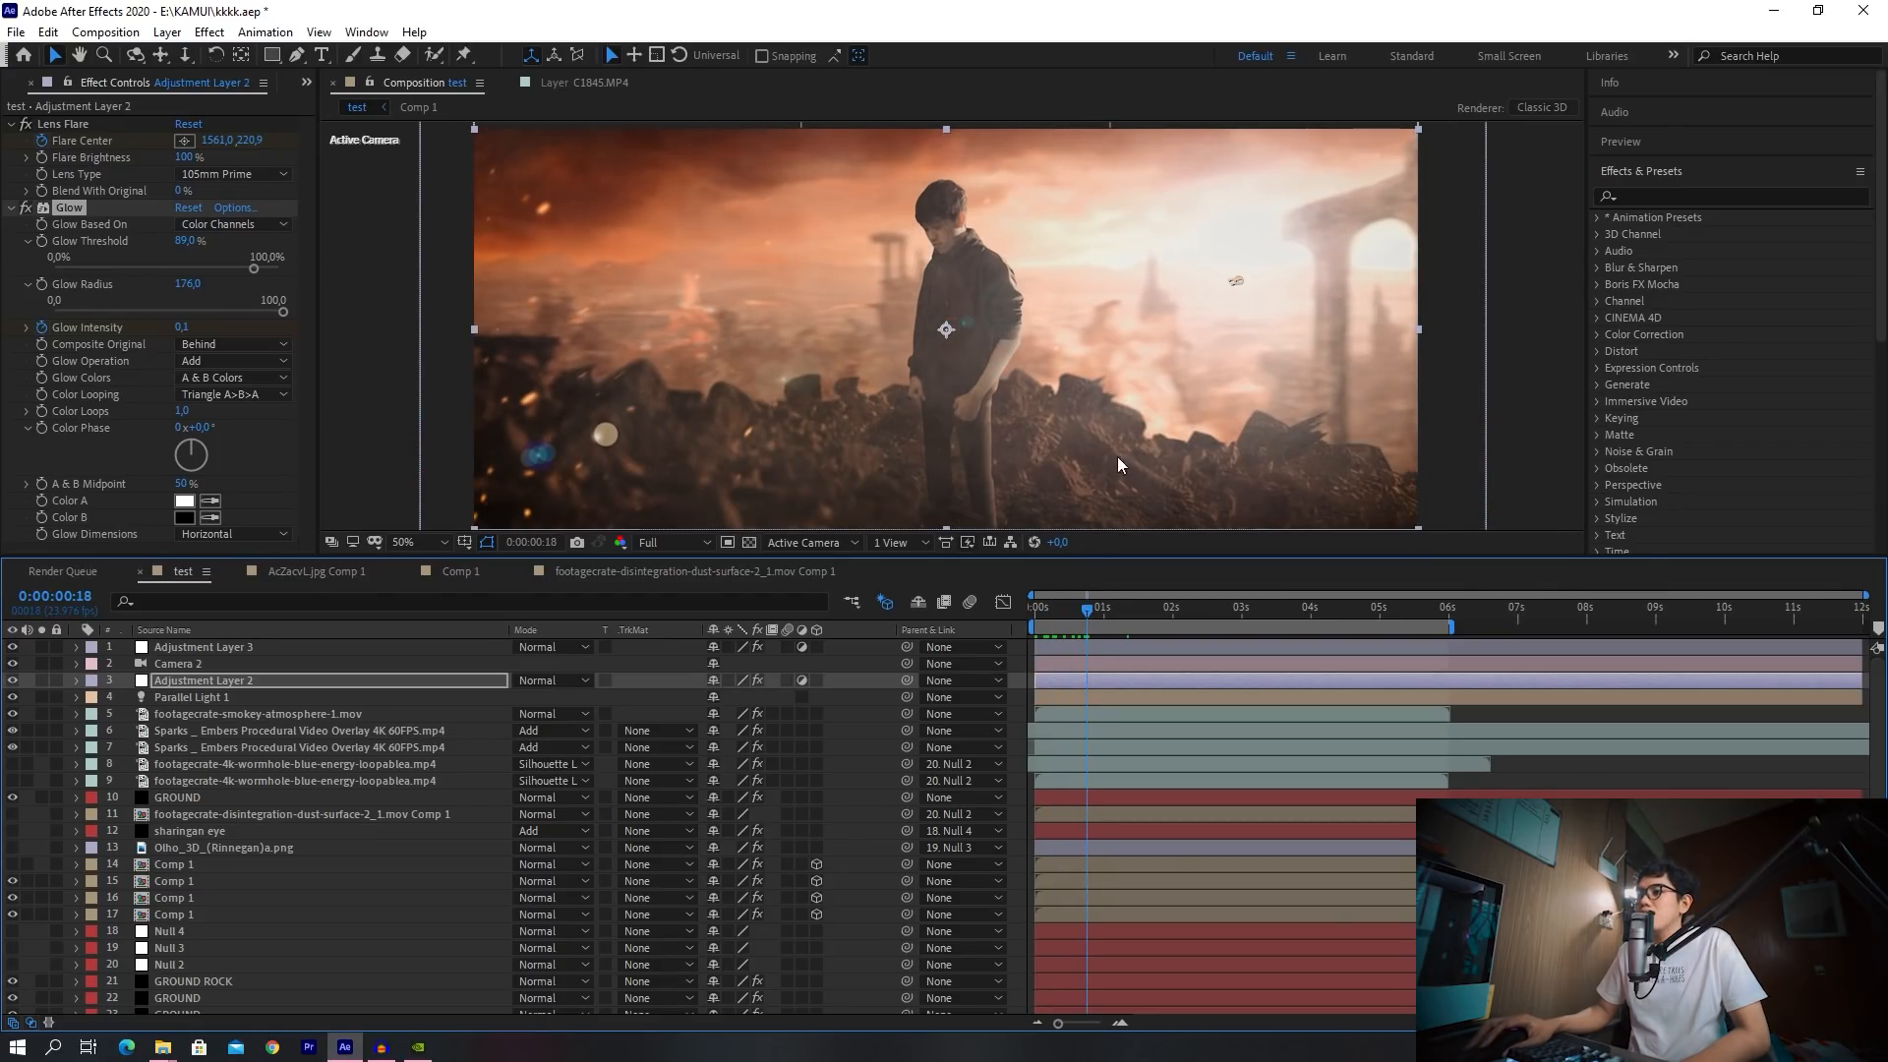
{"action": "left_click_drag", "start_coordinate": [1130, 609], "coordinate": [1177, 609]}
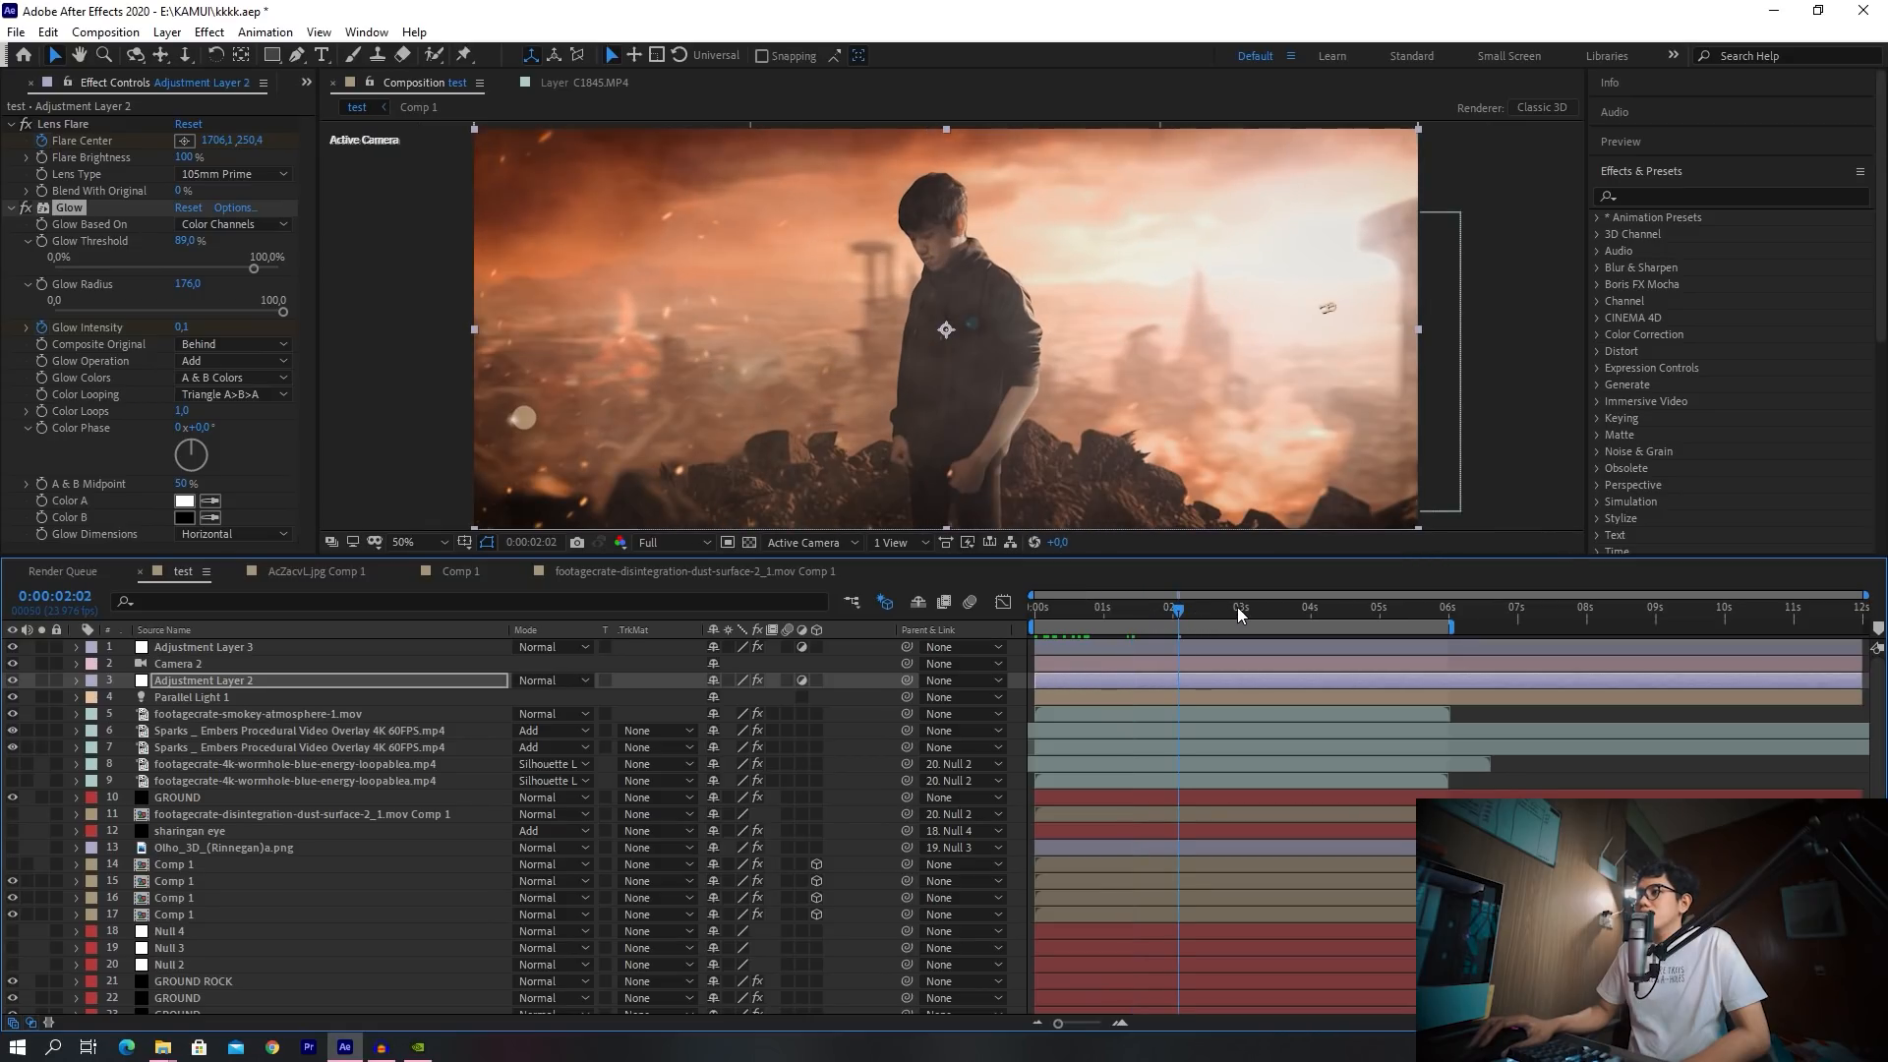
{"action": "left_click", "coordinate": [1247, 606]}
{"action": "left_click_drag", "start_coordinate": [1158, 606], "coordinate": [928, 597]}
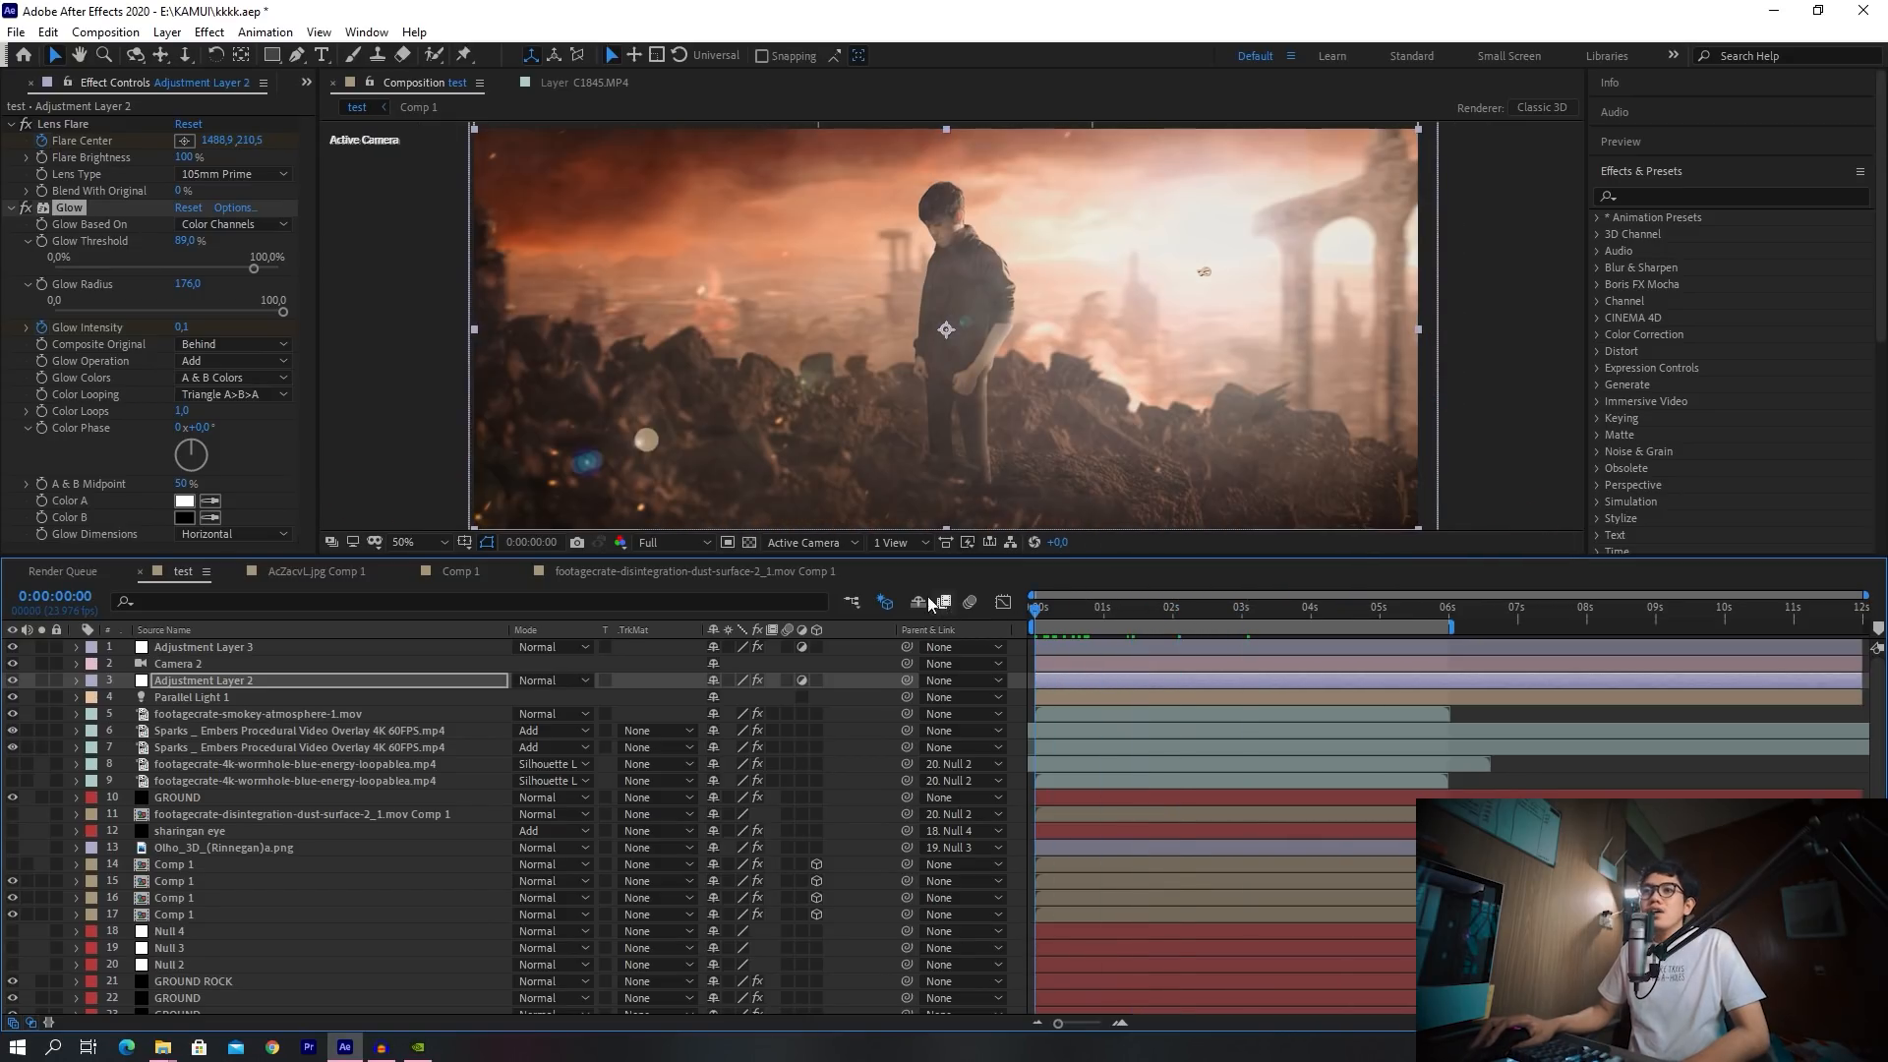
Collapse Adjustment Layer 2's effects and show the sharingan eye and Olho_3D_(Rinnegan)a.png layers
{"action": "left_click", "coordinate": [11, 125]}
{"action": "left_click", "coordinate": [11, 141]}
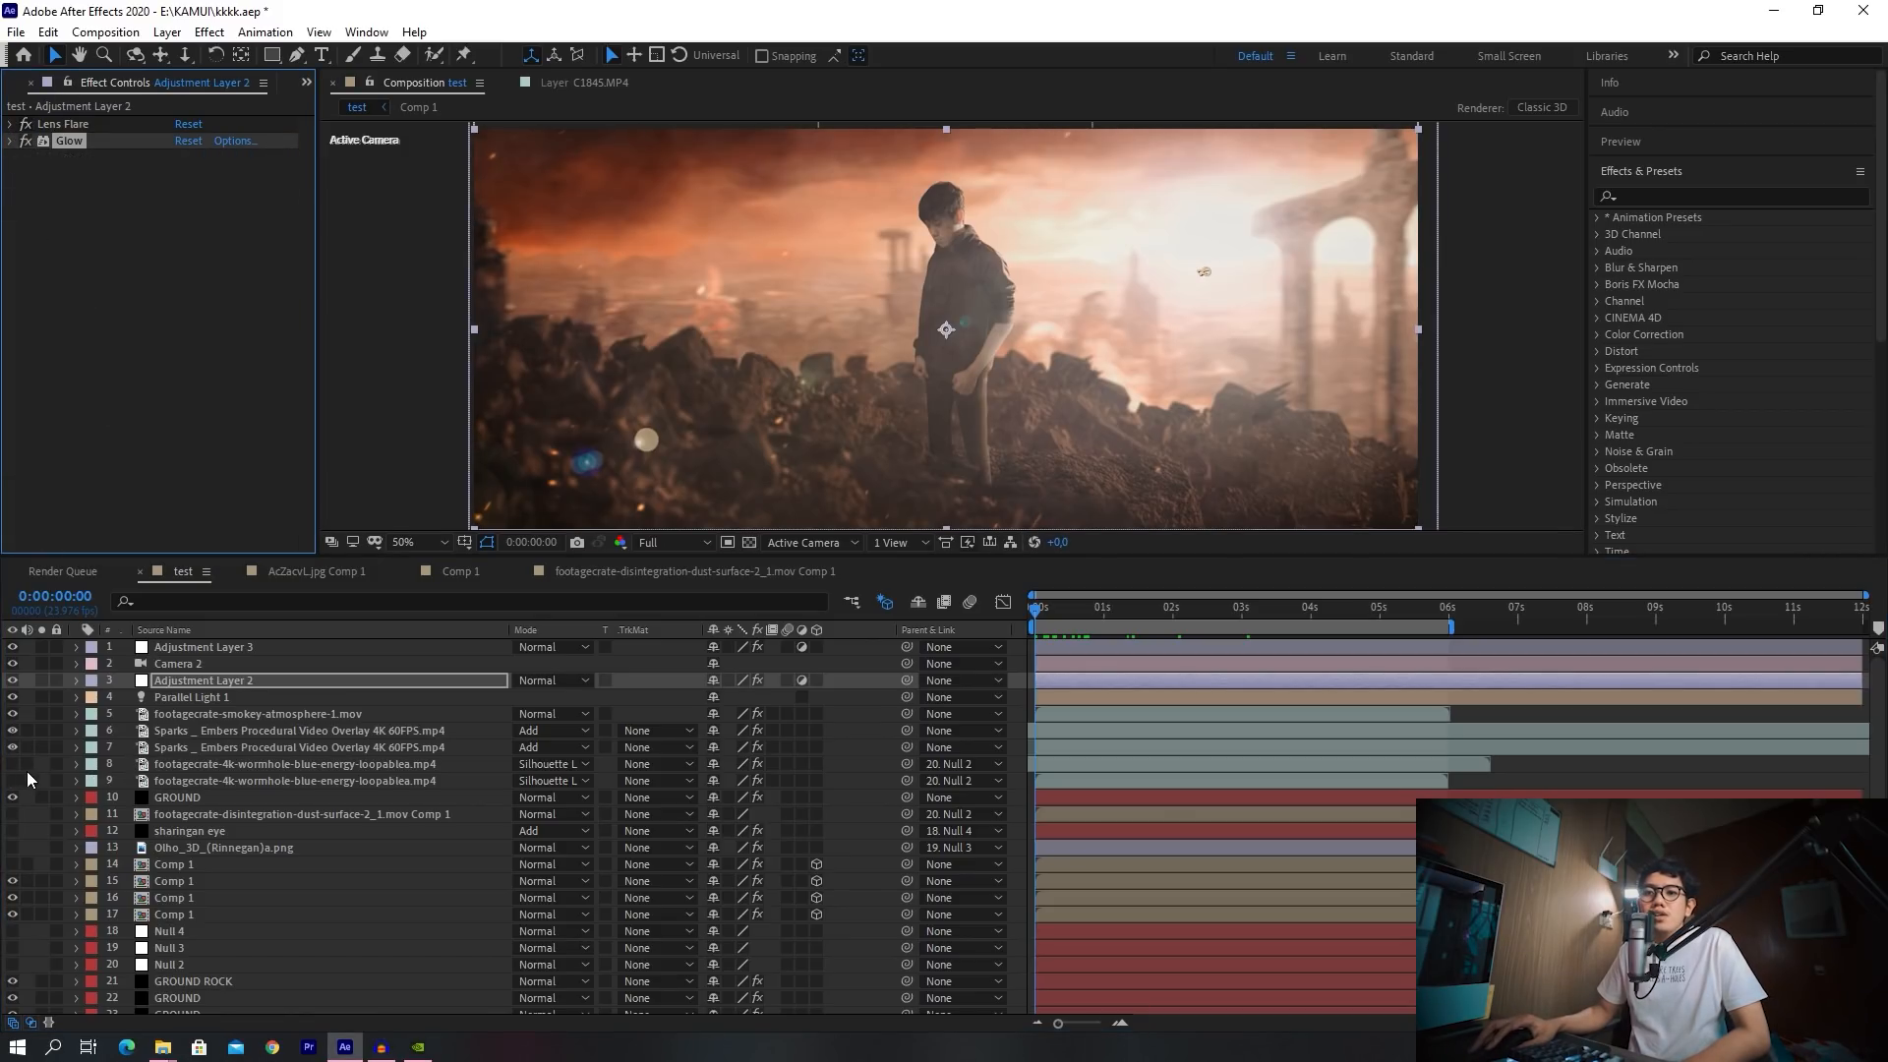
{"action": "scroll", "coordinate": [132, 781], "scroll_direction": "down", "scroll_amount": 1}
{"action": "scroll", "coordinate": [133, 780], "scroll_direction": "down", "scroll_amount": 1}
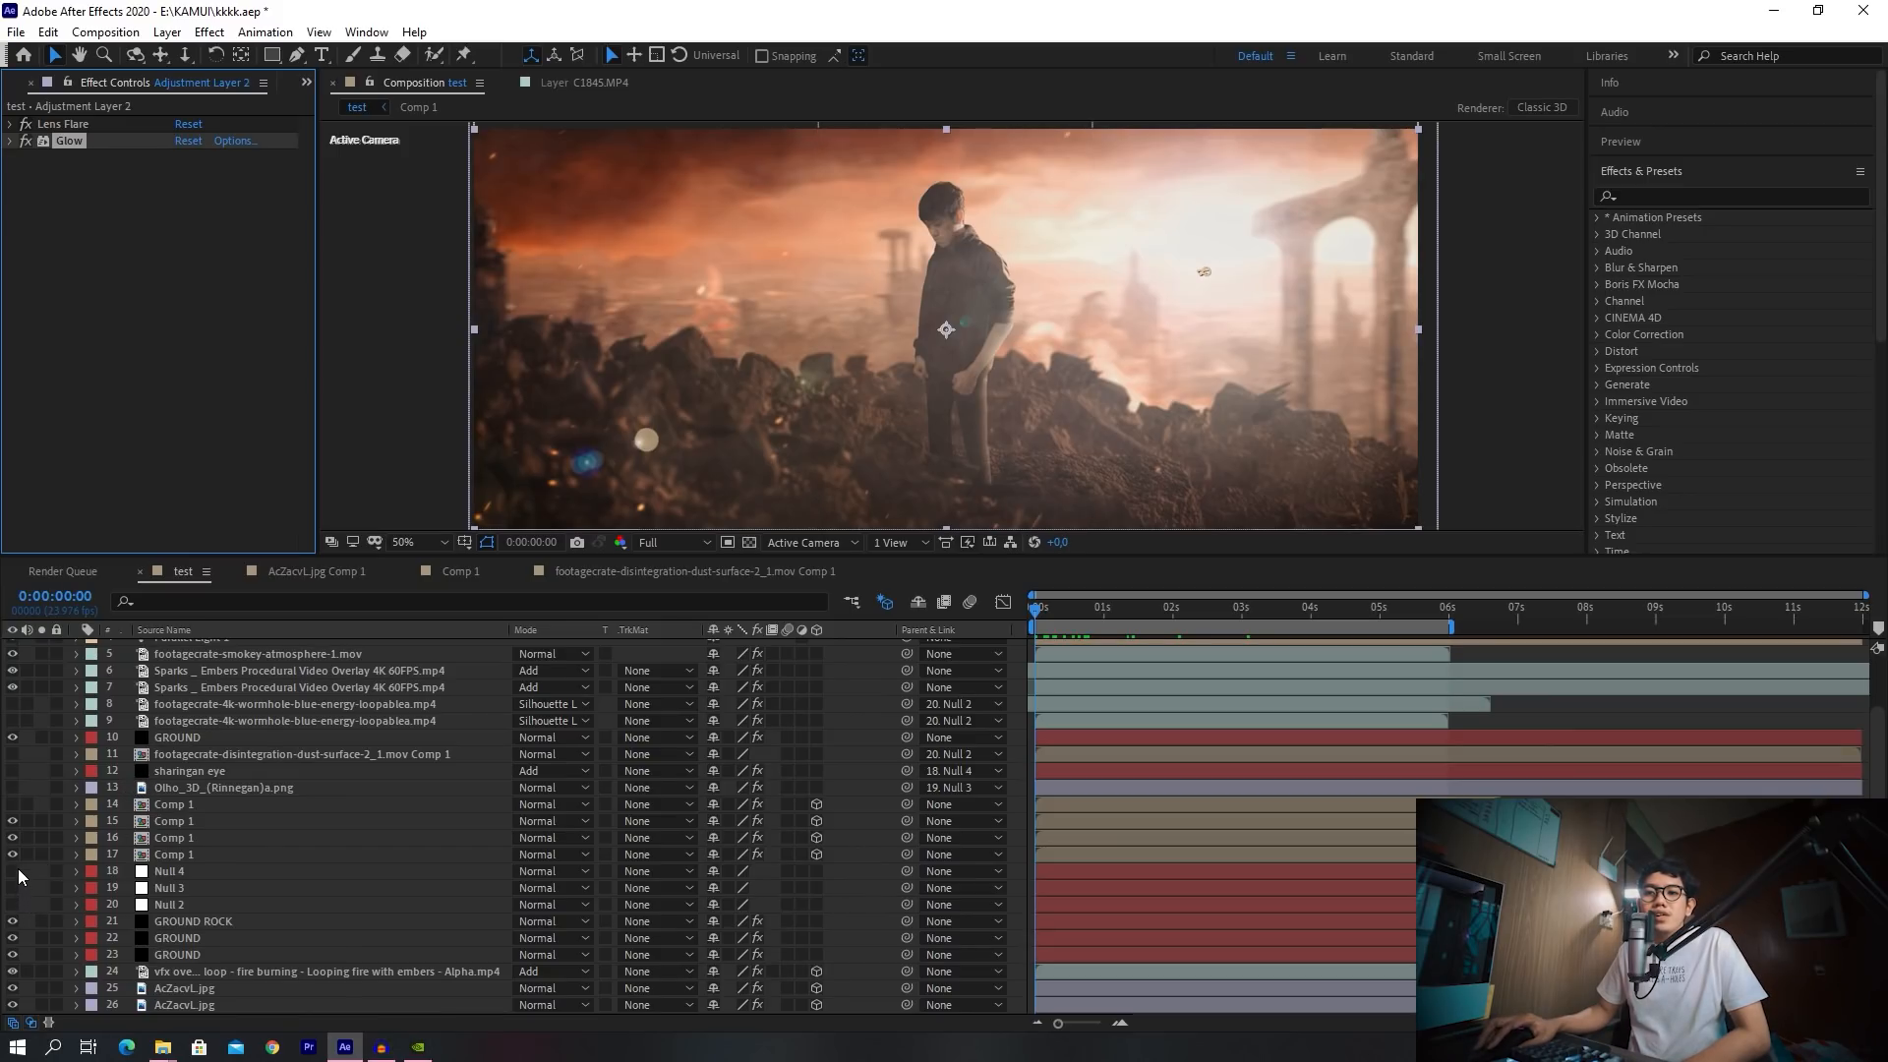
{"action": "left_click", "coordinate": [17, 803]}
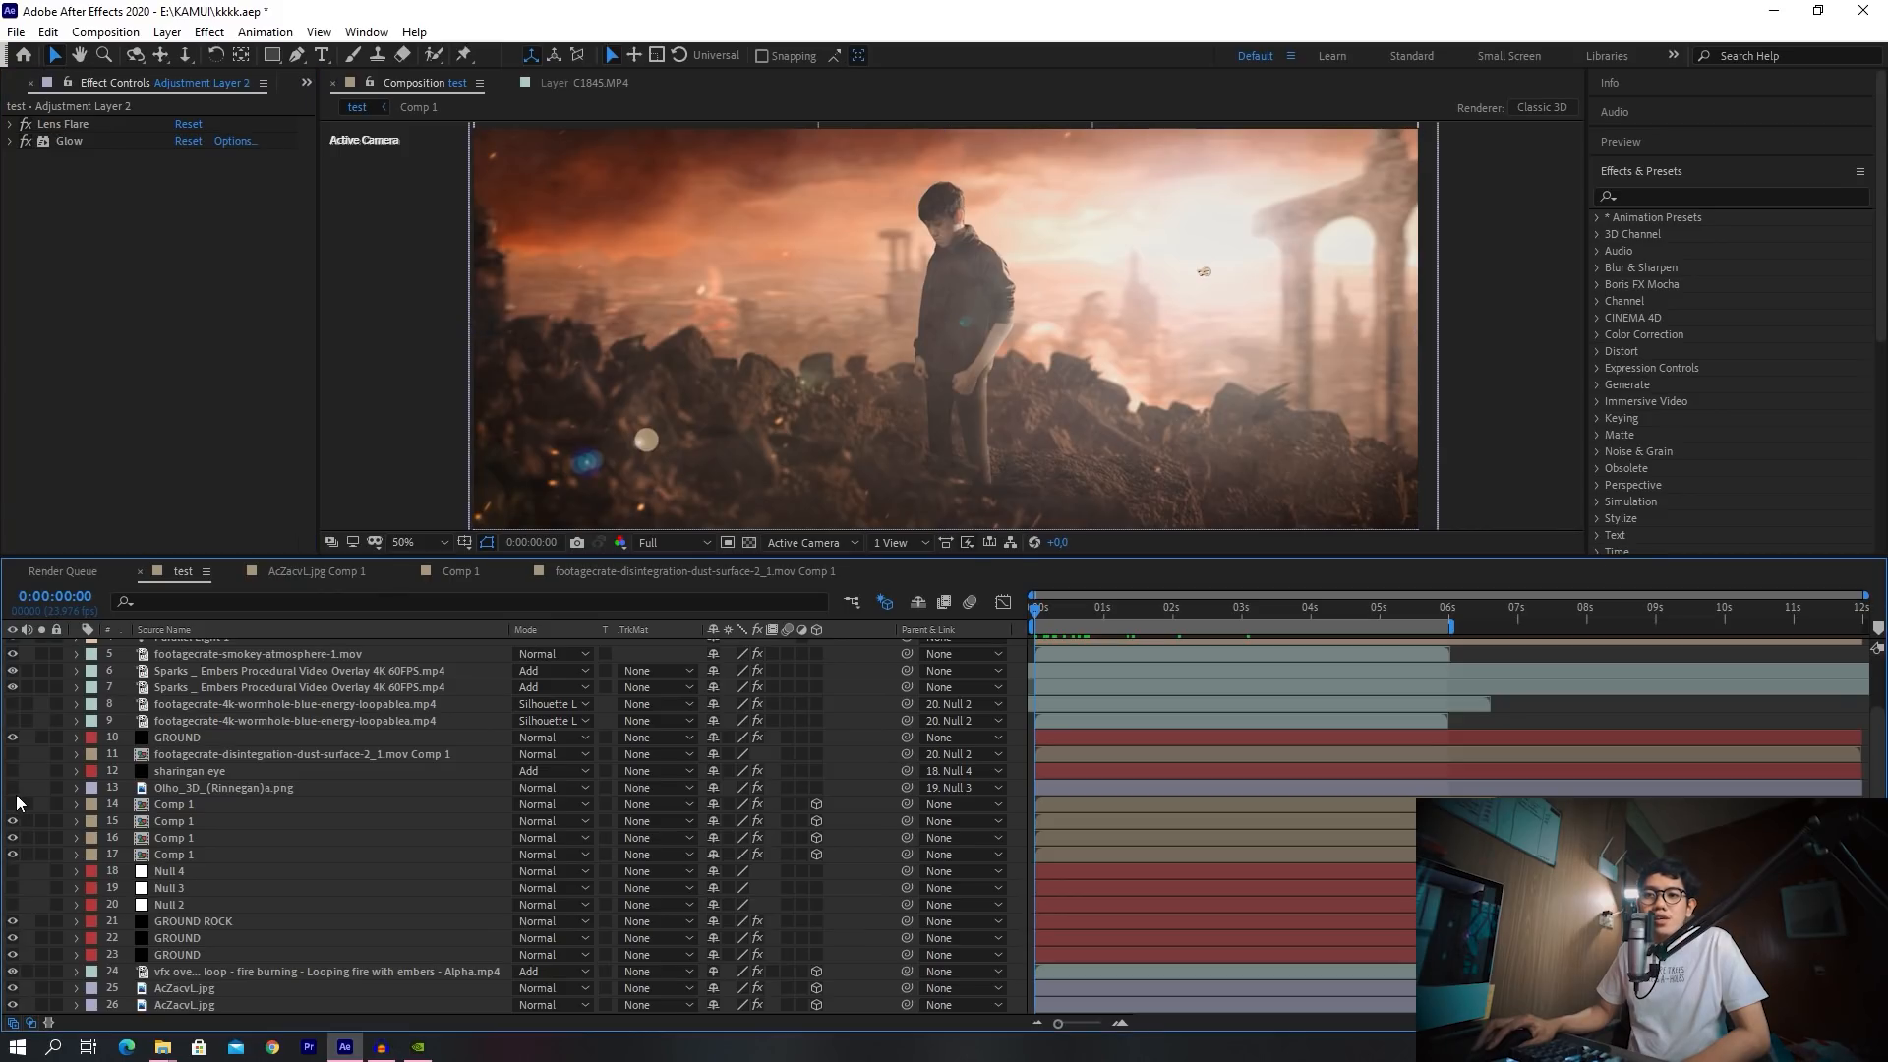
{"action": "left_click", "coordinate": [12, 774]}
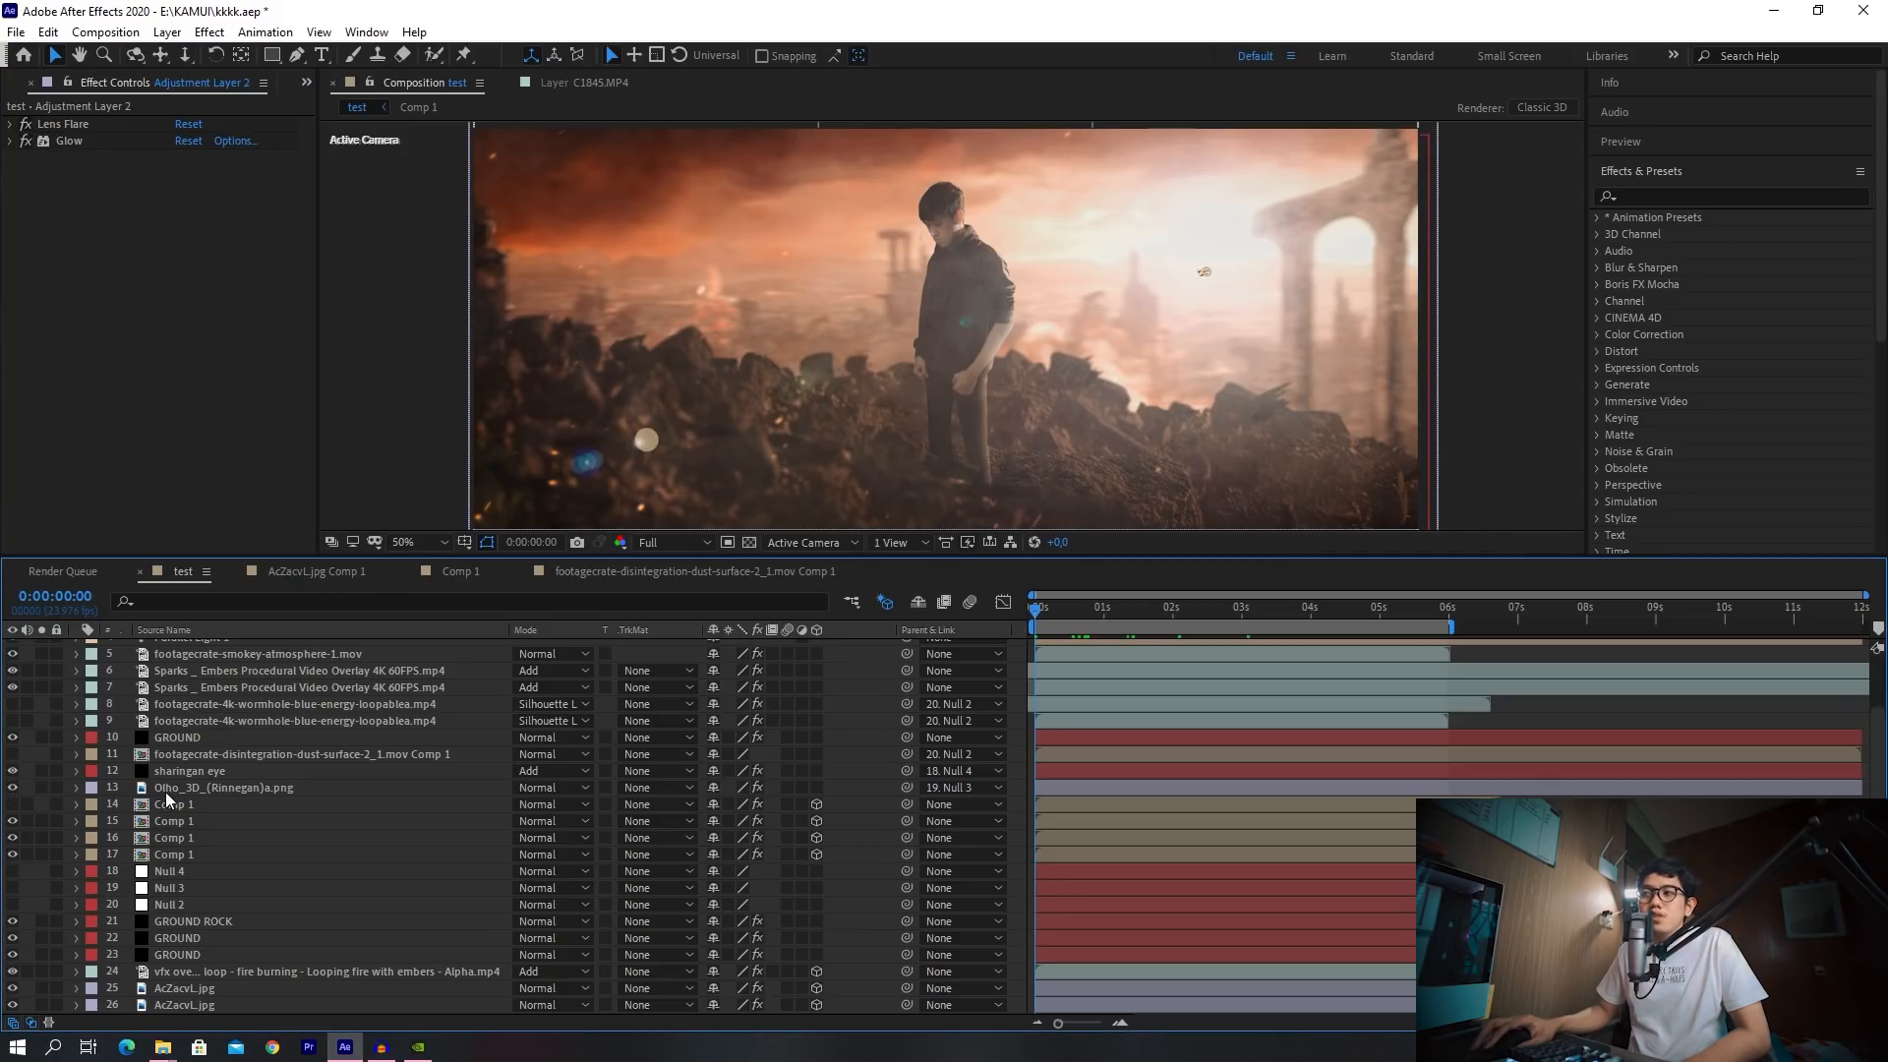
Set the current time to 0:00:03:19 and examine the character's red and purple eye effects at 200% magnification
{"action": "left_click", "coordinate": [1106, 608]}
{"action": "key", "text": "space"}
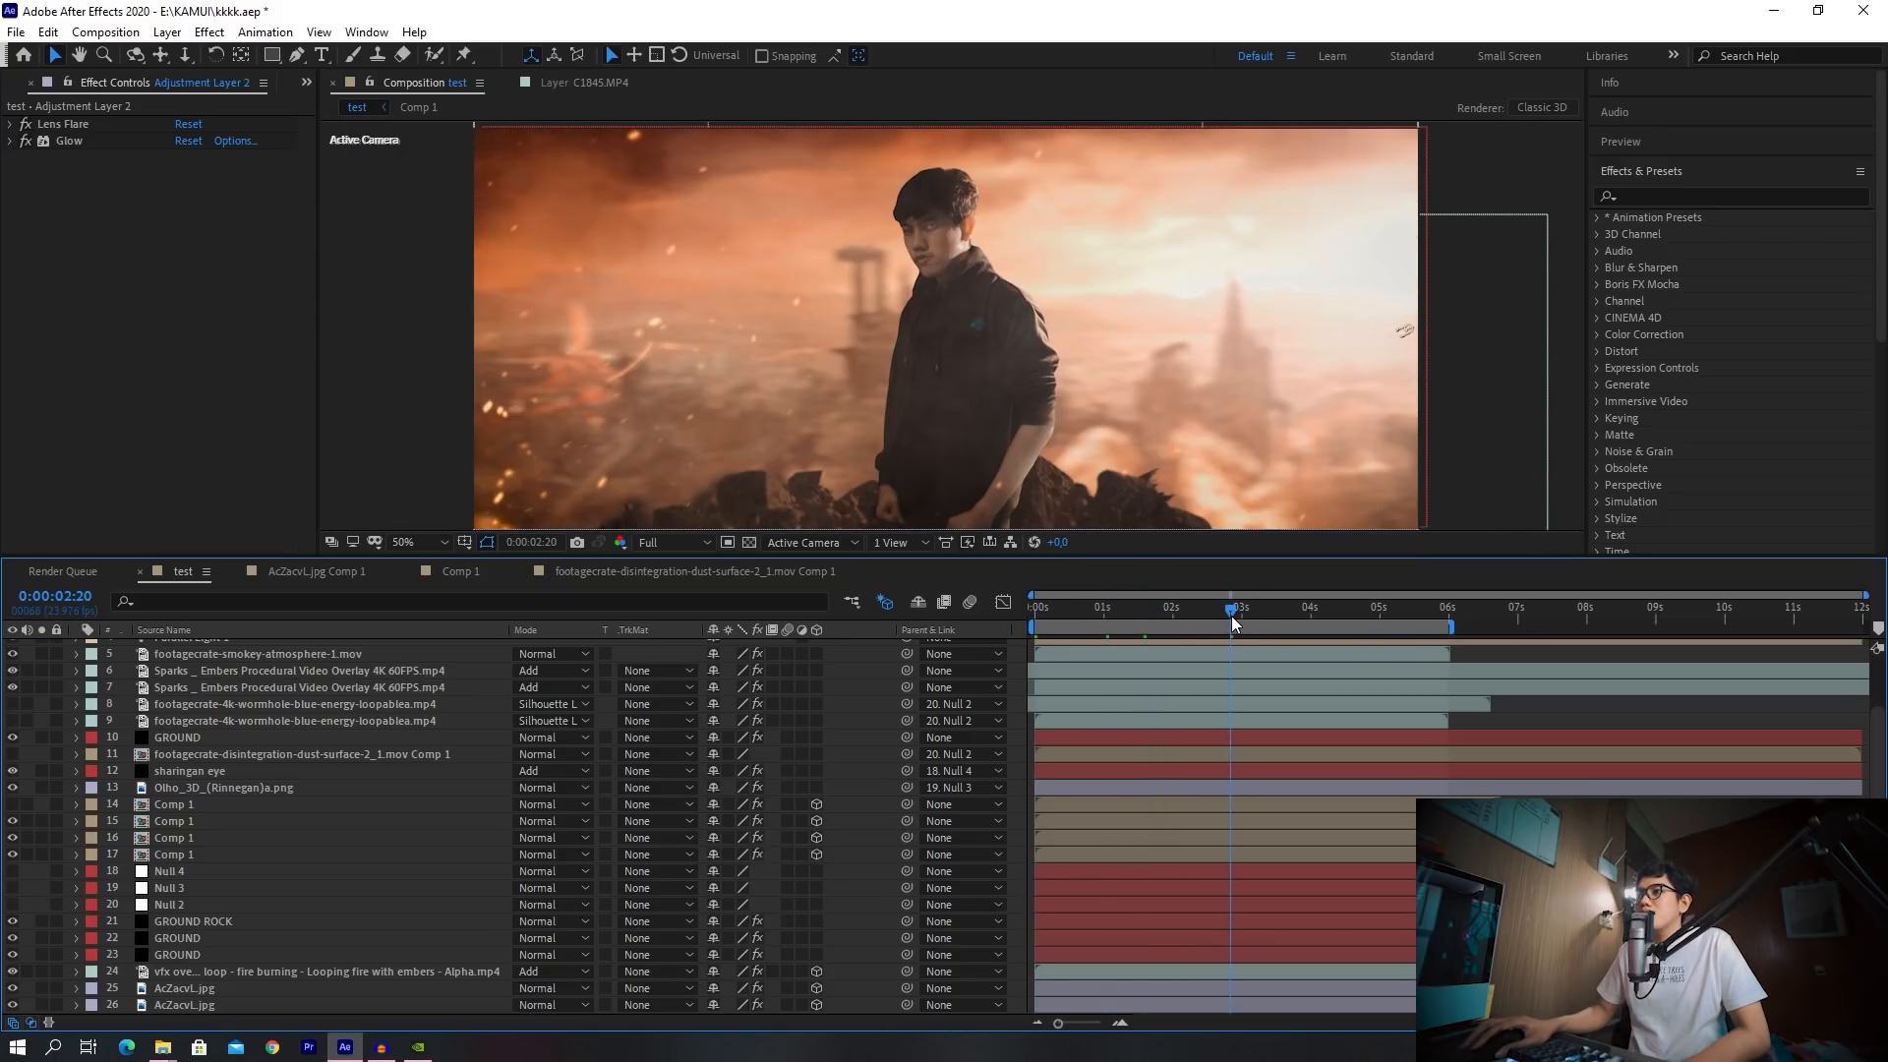
{"action": "left_click", "coordinate": [1276, 612]}
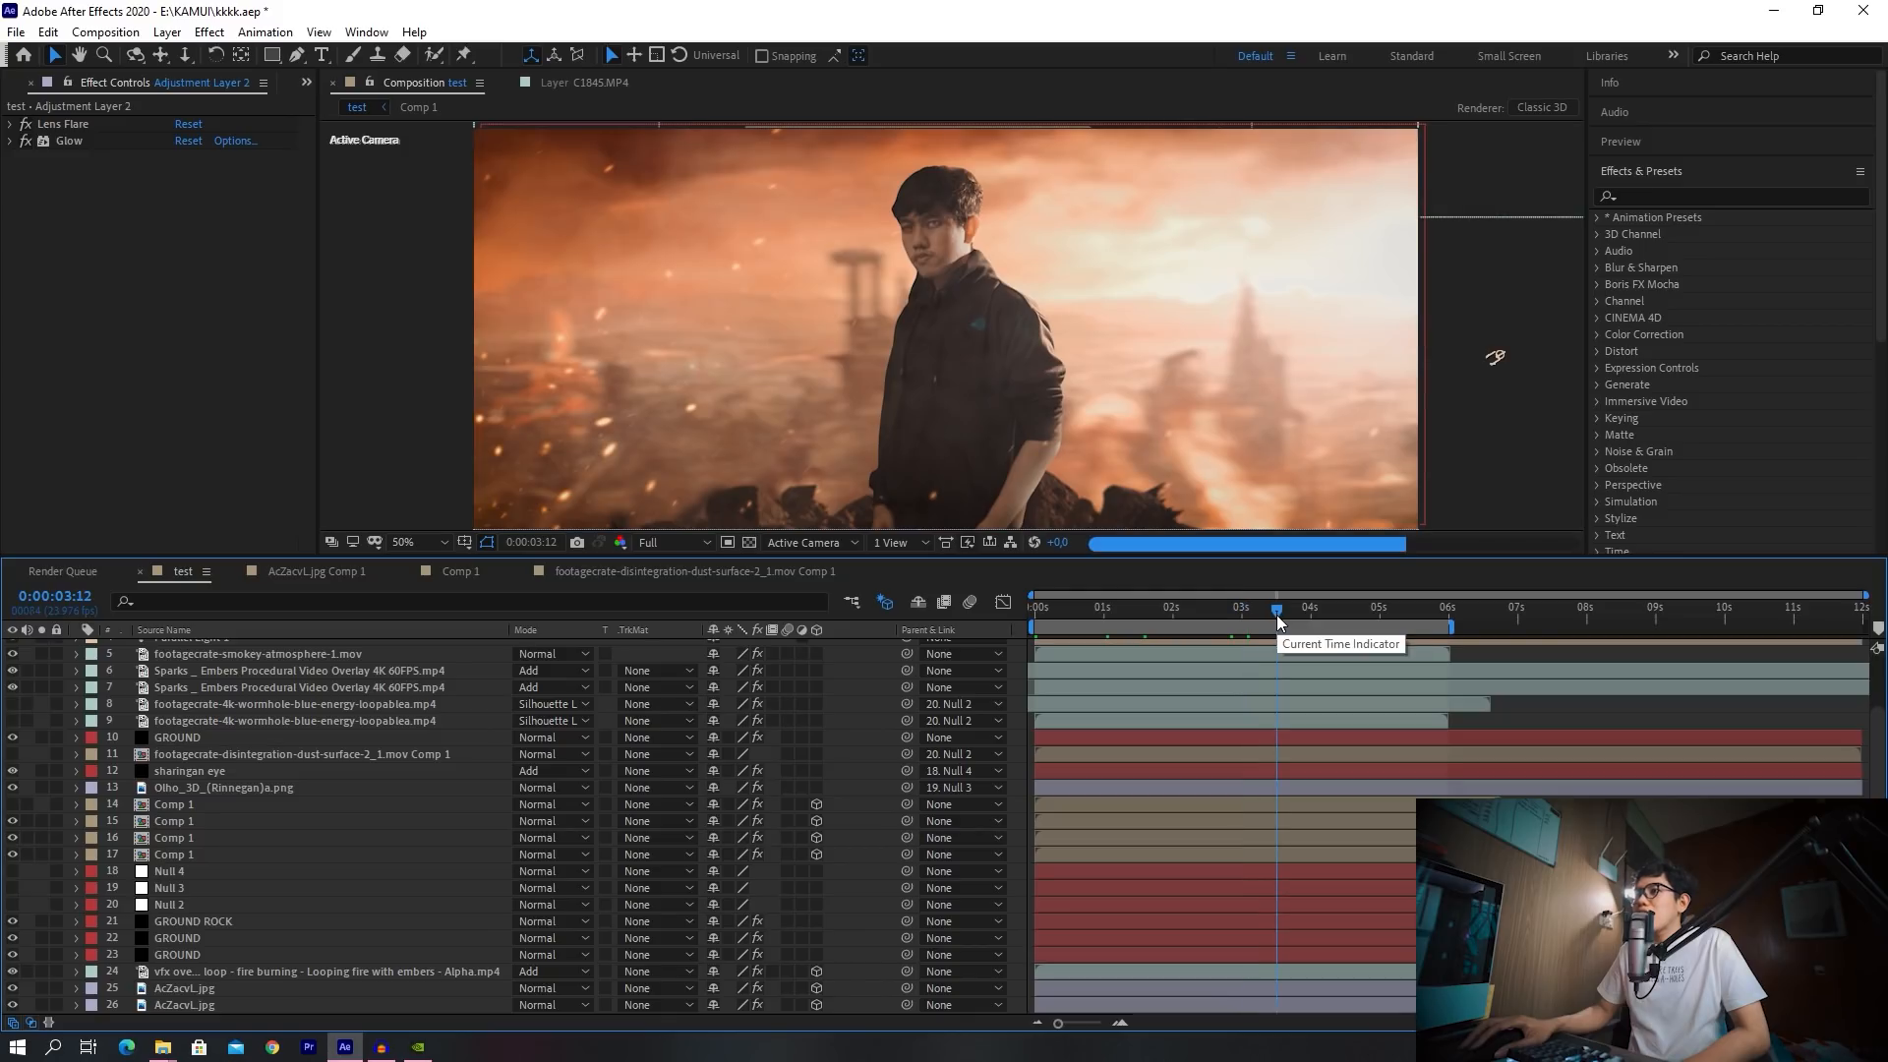
{"action": "left_click", "coordinate": [1303, 617]}
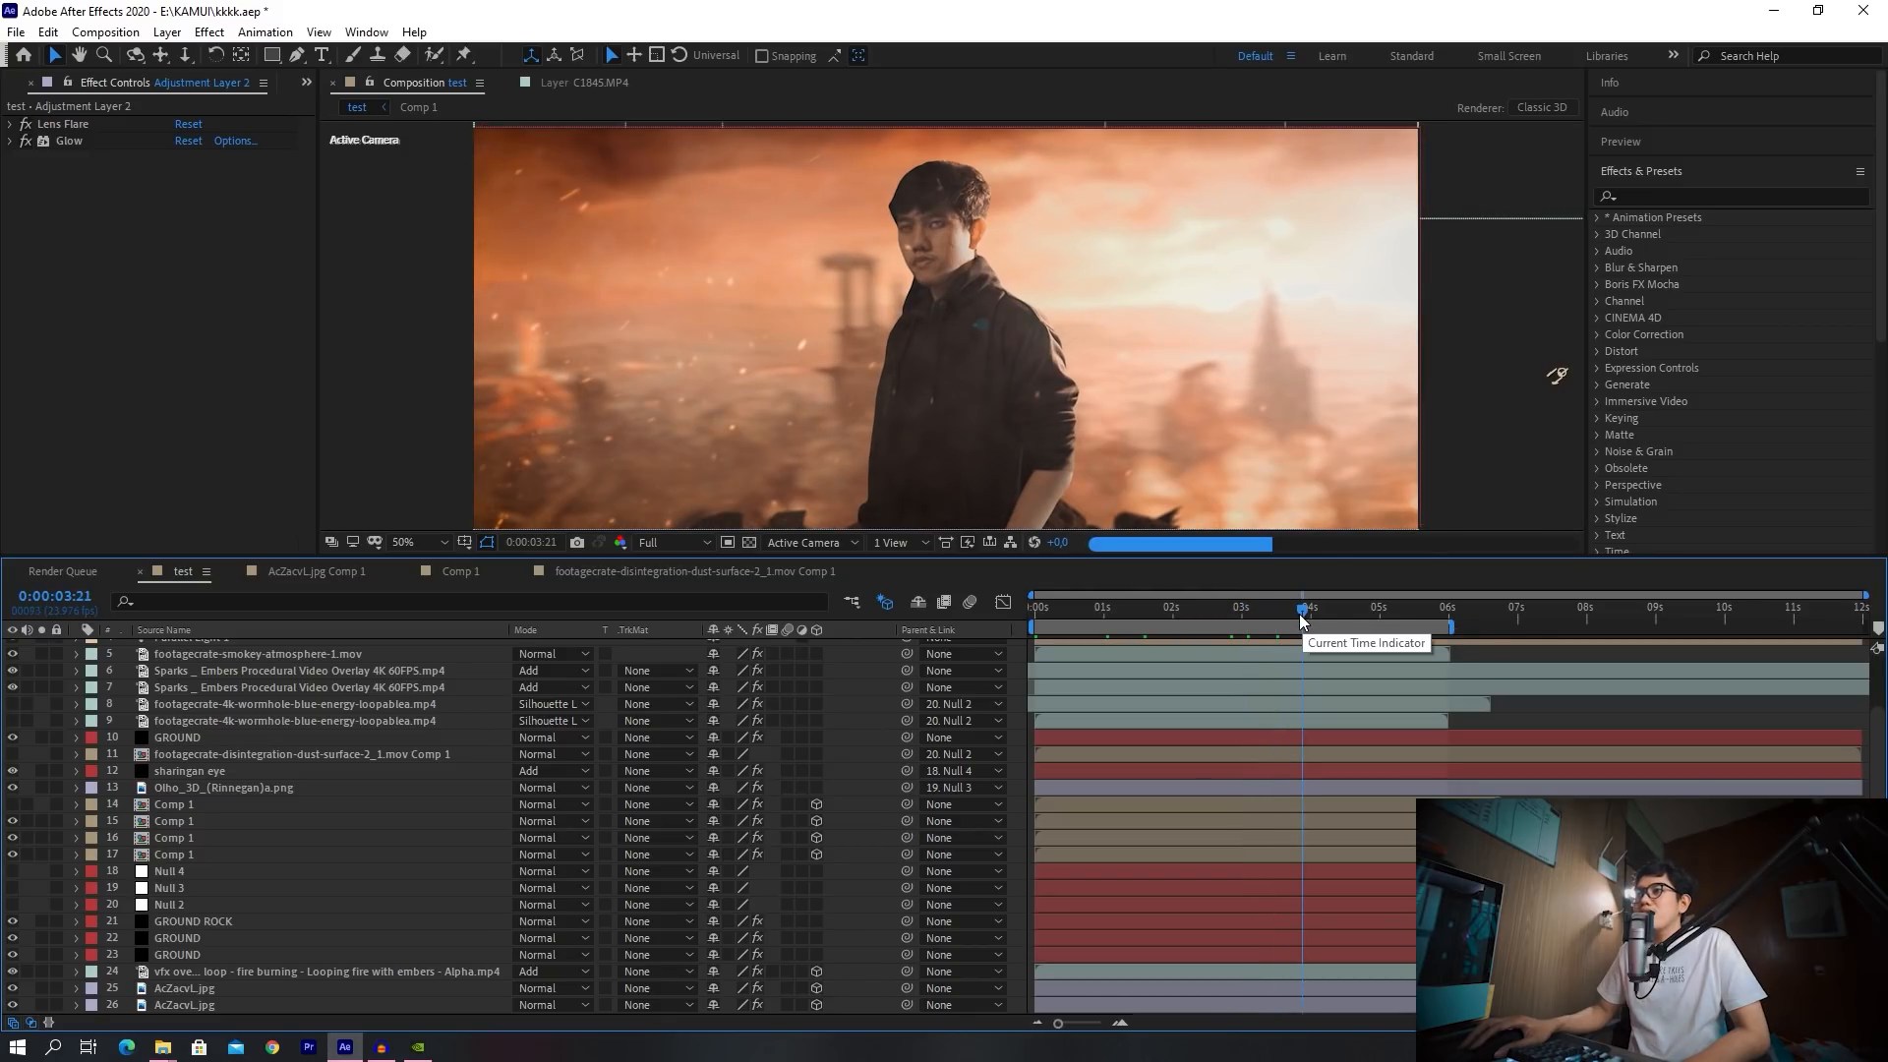
{"action": "left_click_drag", "start_coordinate": [1303, 618], "coordinate": [1297, 617]}
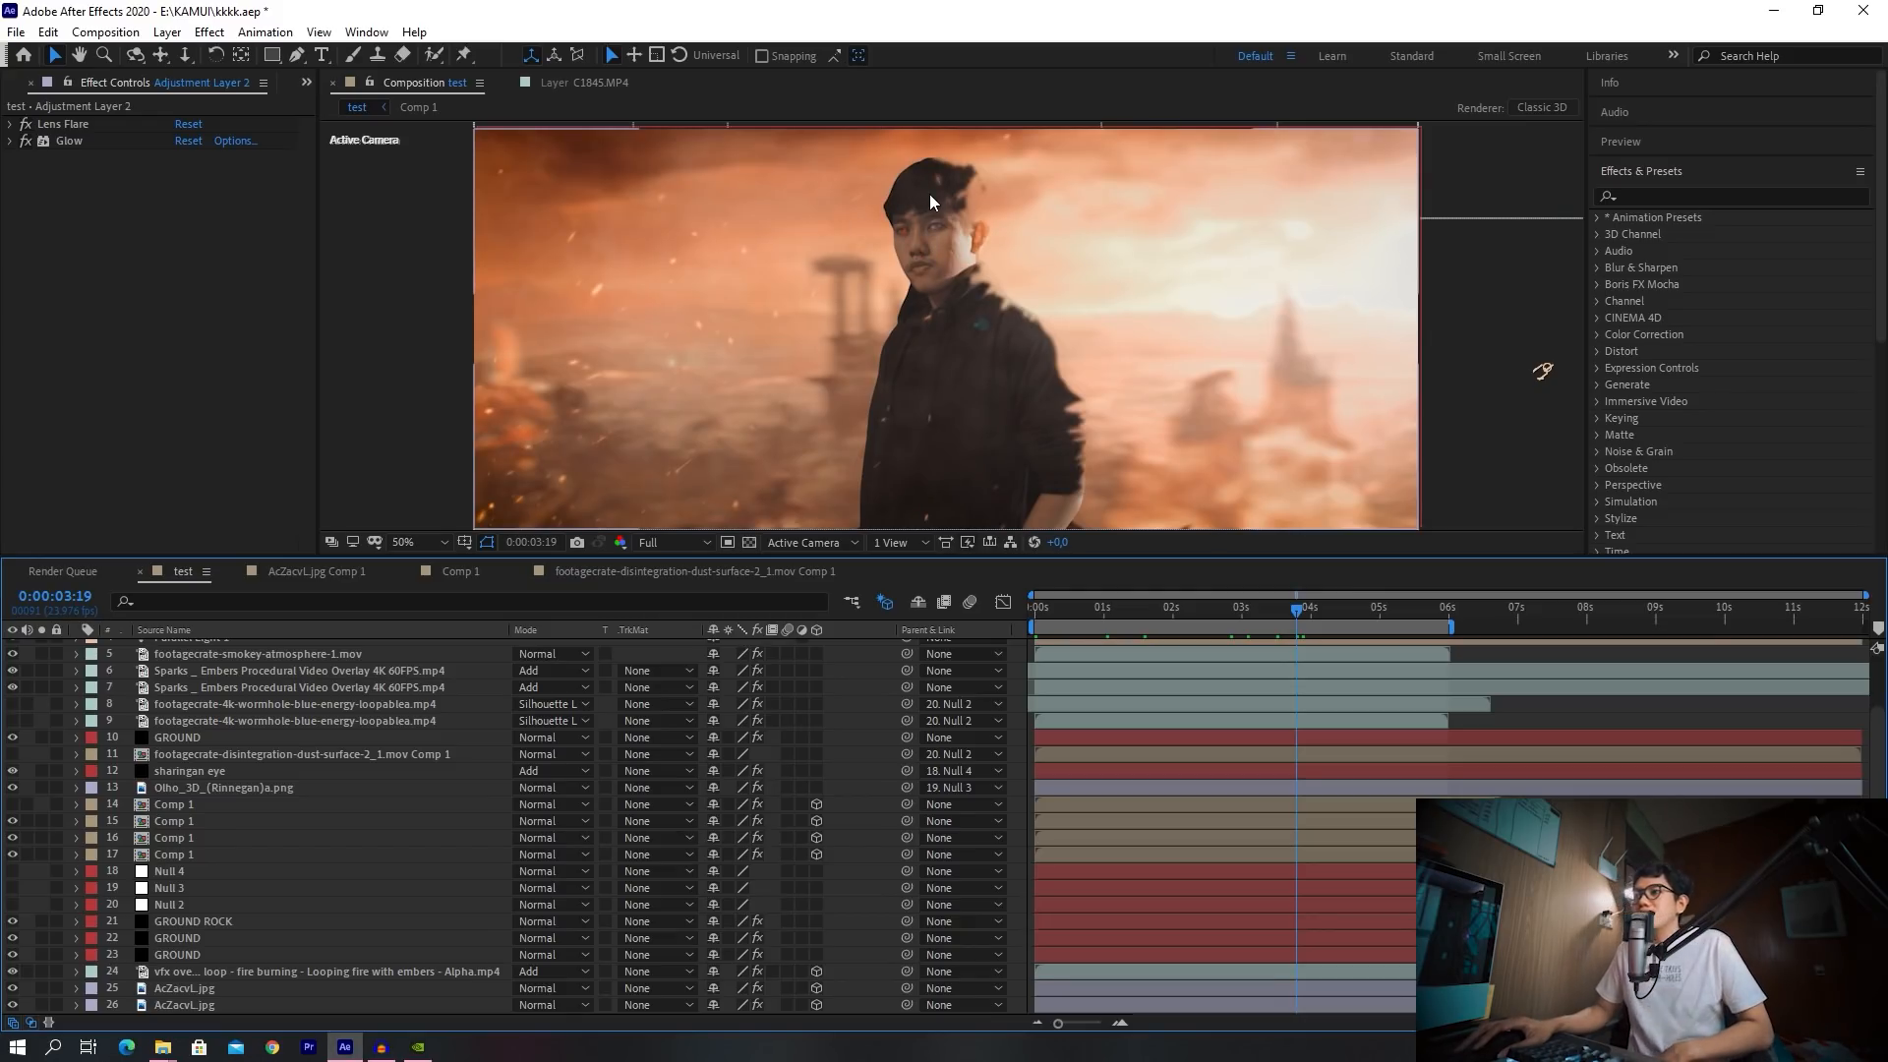
{"action": "scroll", "coordinate": [944, 224], "scroll_direction": "up", "scroll_amount": 3}
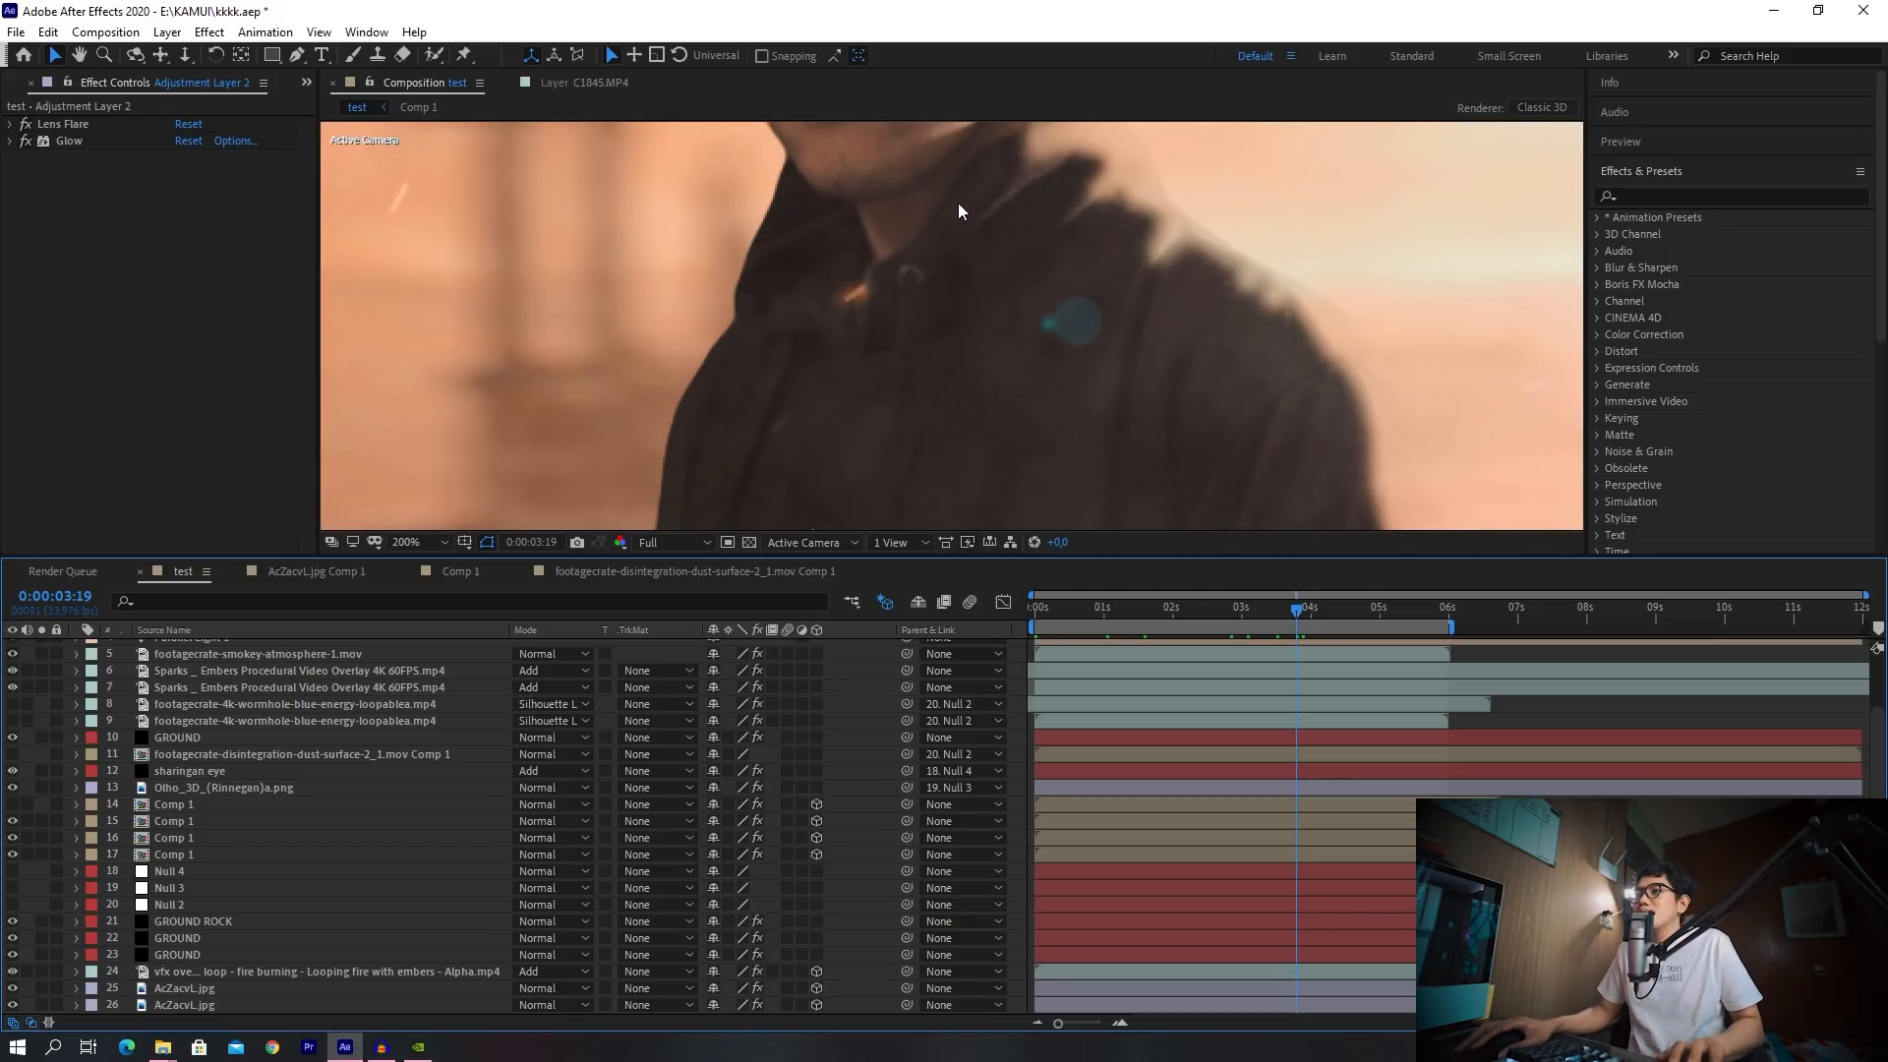
{"action": "key", "text": "h"}
{"action": "left_click_drag", "start_coordinate": [961, 186], "coordinate": [971, 496]}
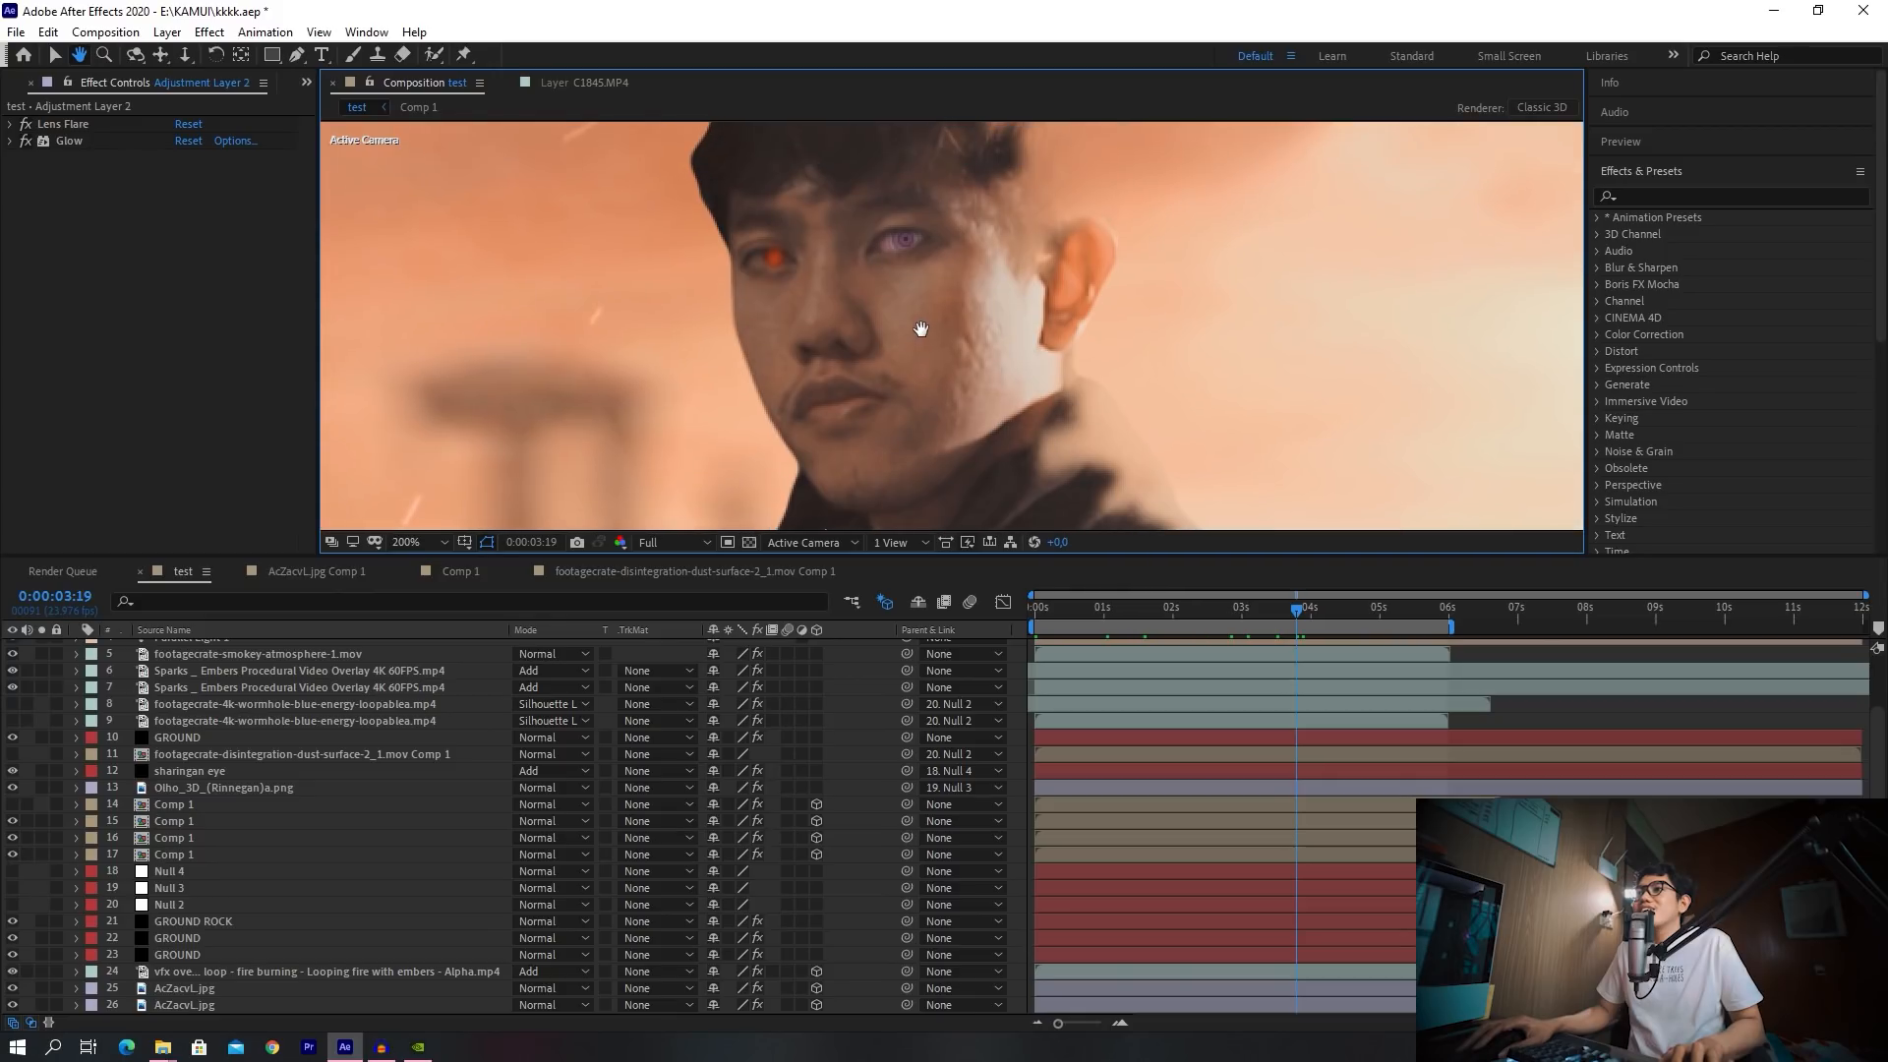
{"action": "key", "text": "v"}
{"action": "key", "text": "ctrl+s"}
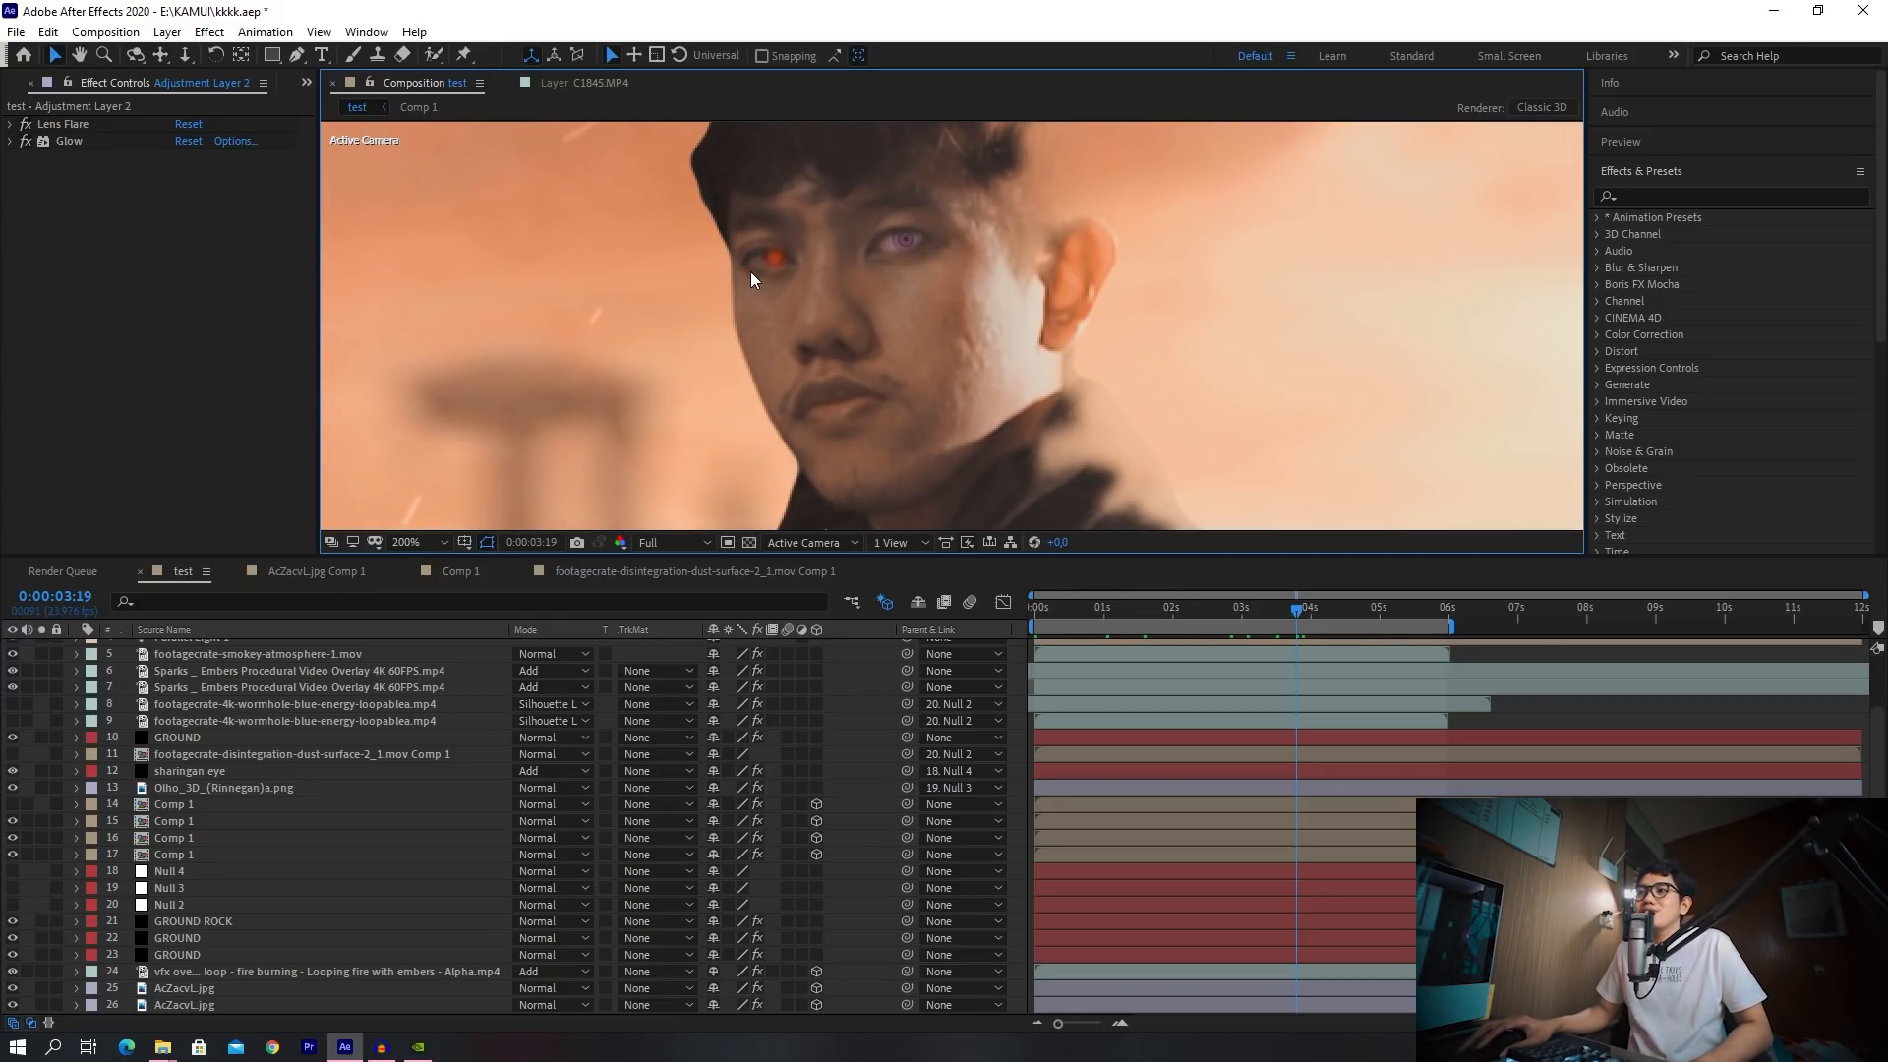
Select the sharingan eye layer to review its Lens Flare and Glow settings, and scrub to 0:00:03:00
{"action": "left_click", "coordinate": [191, 775]}
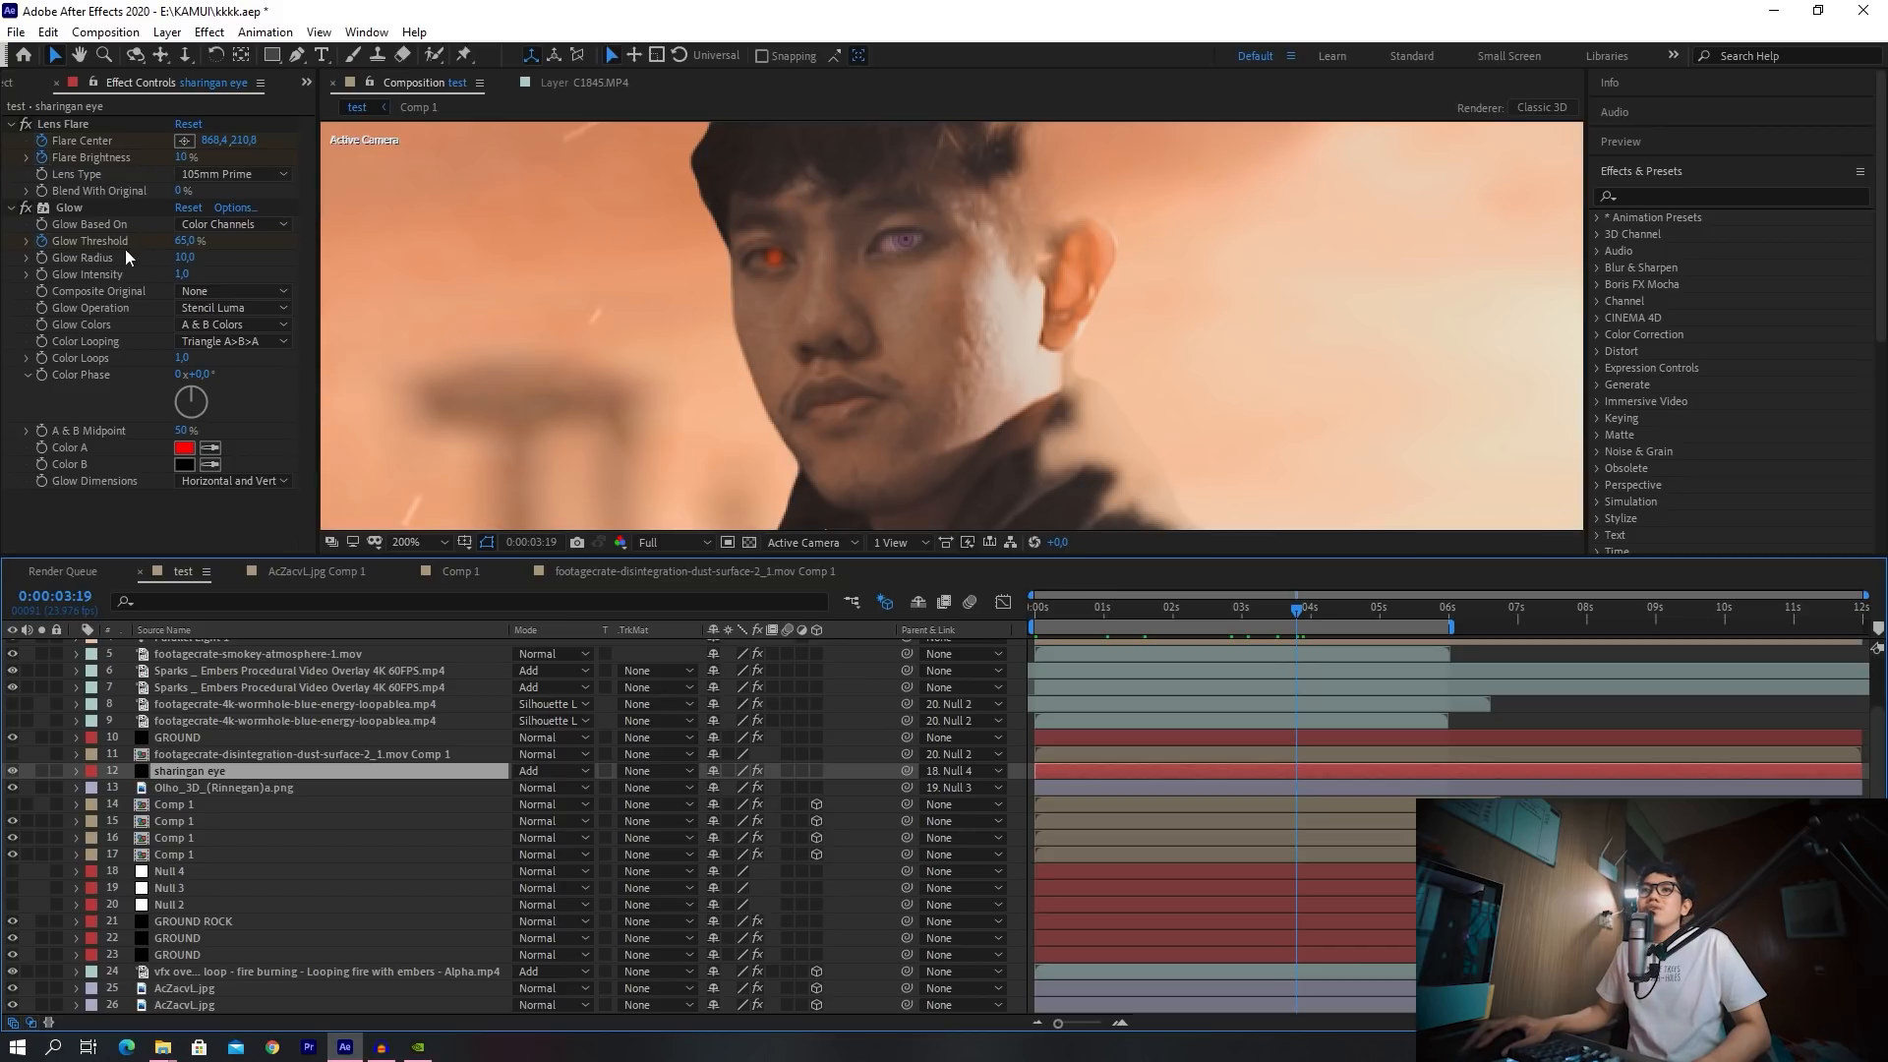
{"action": "left_click", "coordinate": [1260, 610]}
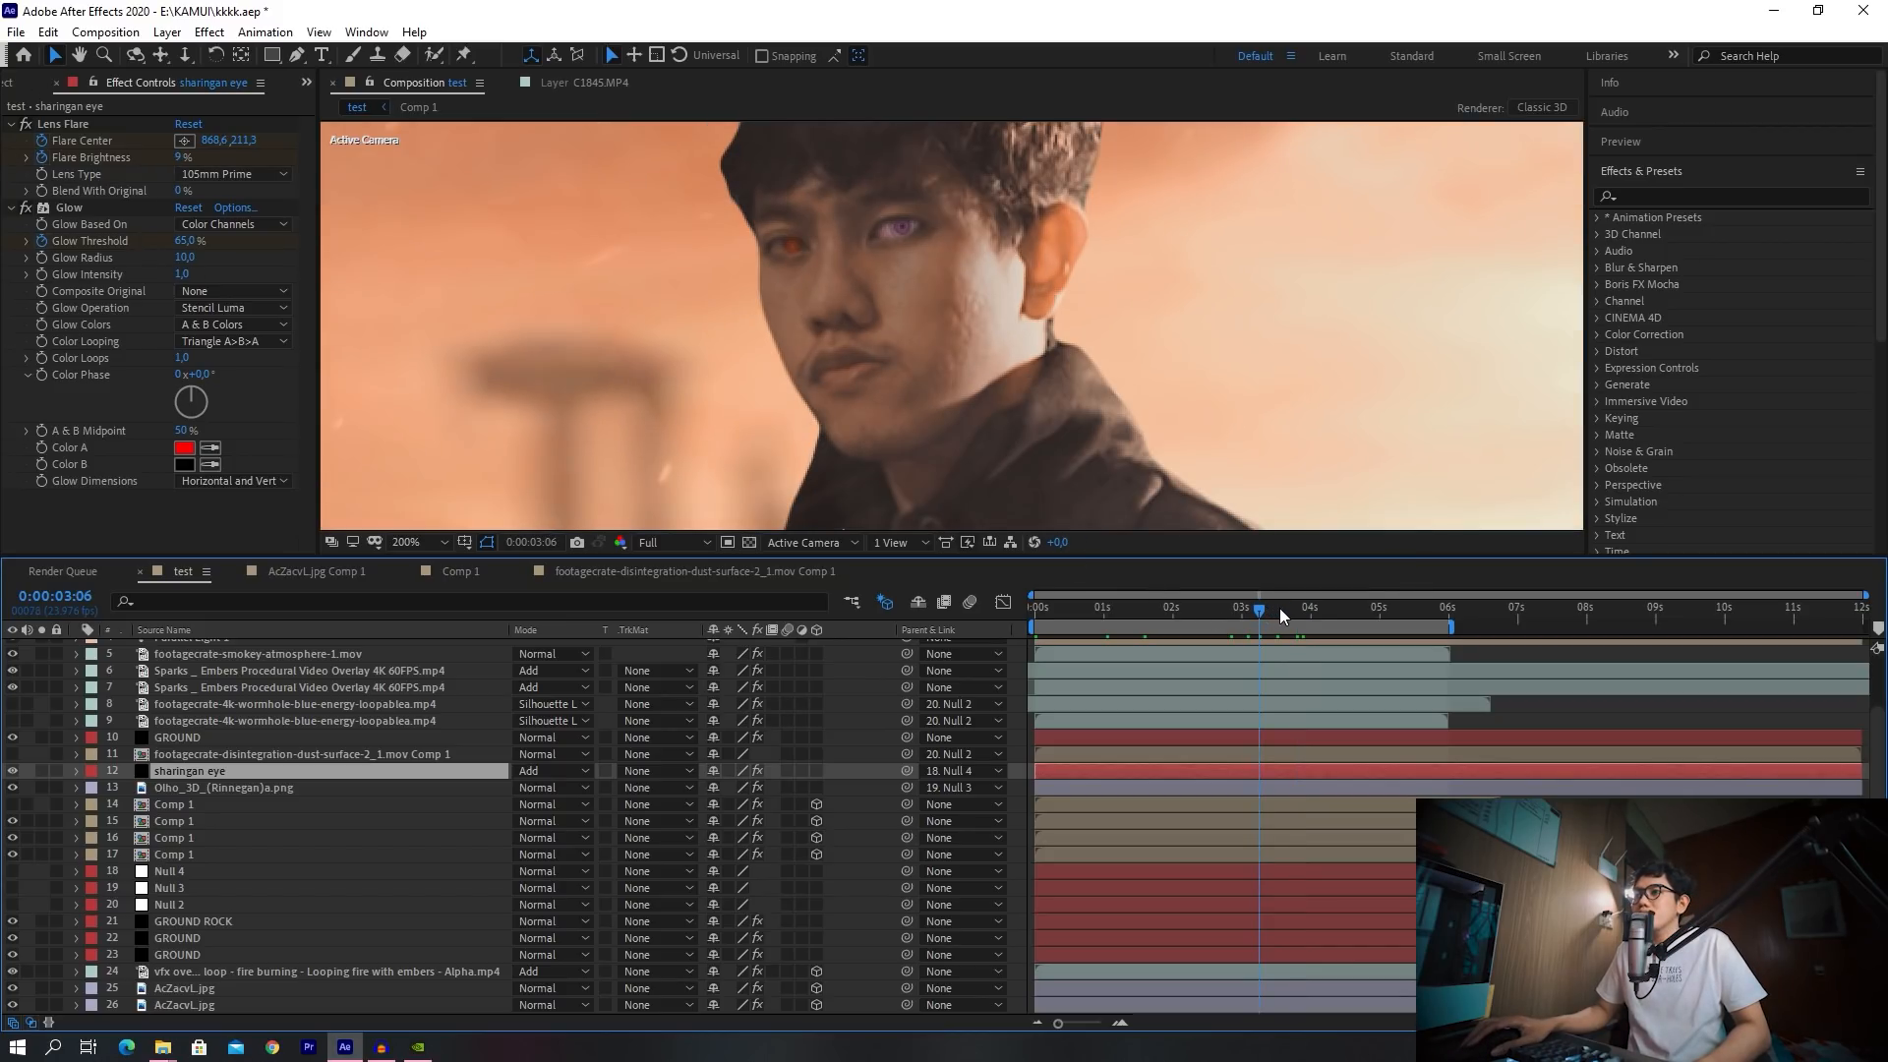
{"action": "left_click", "coordinate": [1210, 610]}
{"action": "left_click", "coordinate": [1282, 611]}
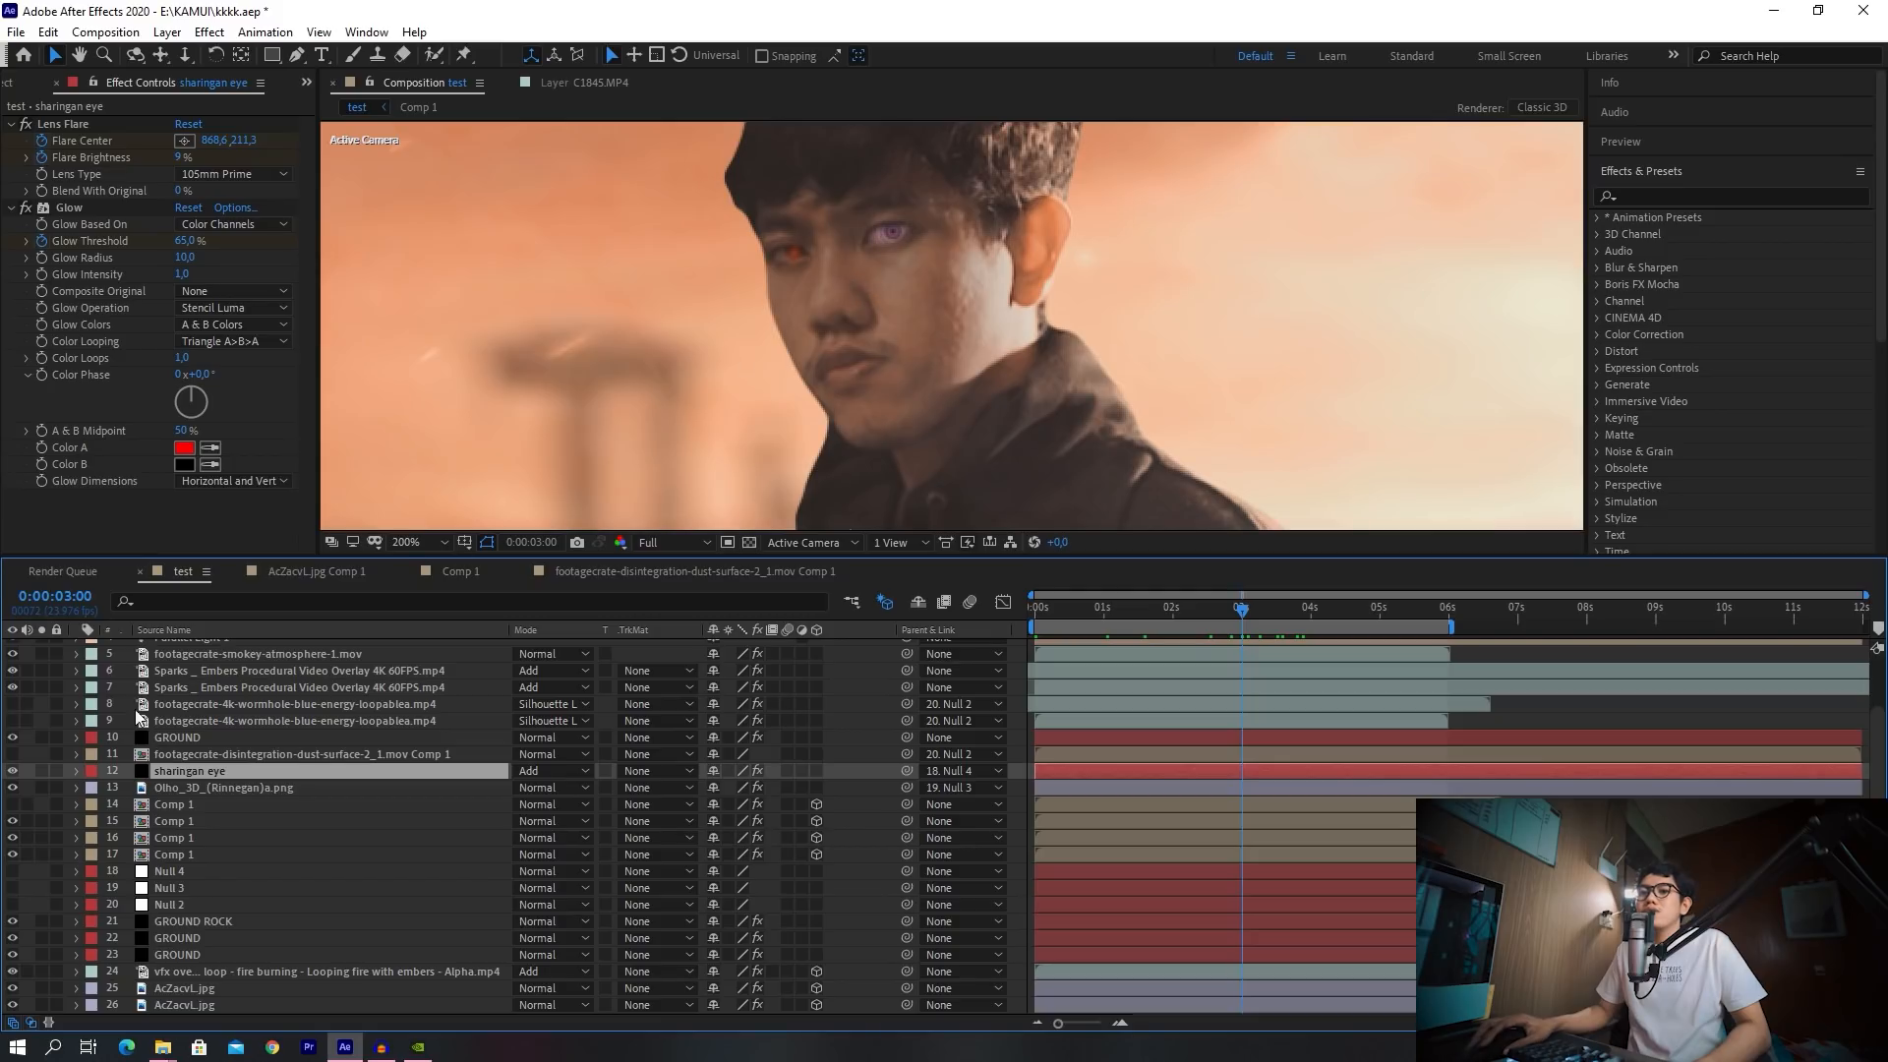
Examine Mask 1 on the Olho_3D_(Rinnegan)a.png layer, try a Mask Expansion of 403 pixels, and undo that change
{"action": "left_click", "coordinate": [71, 789]}
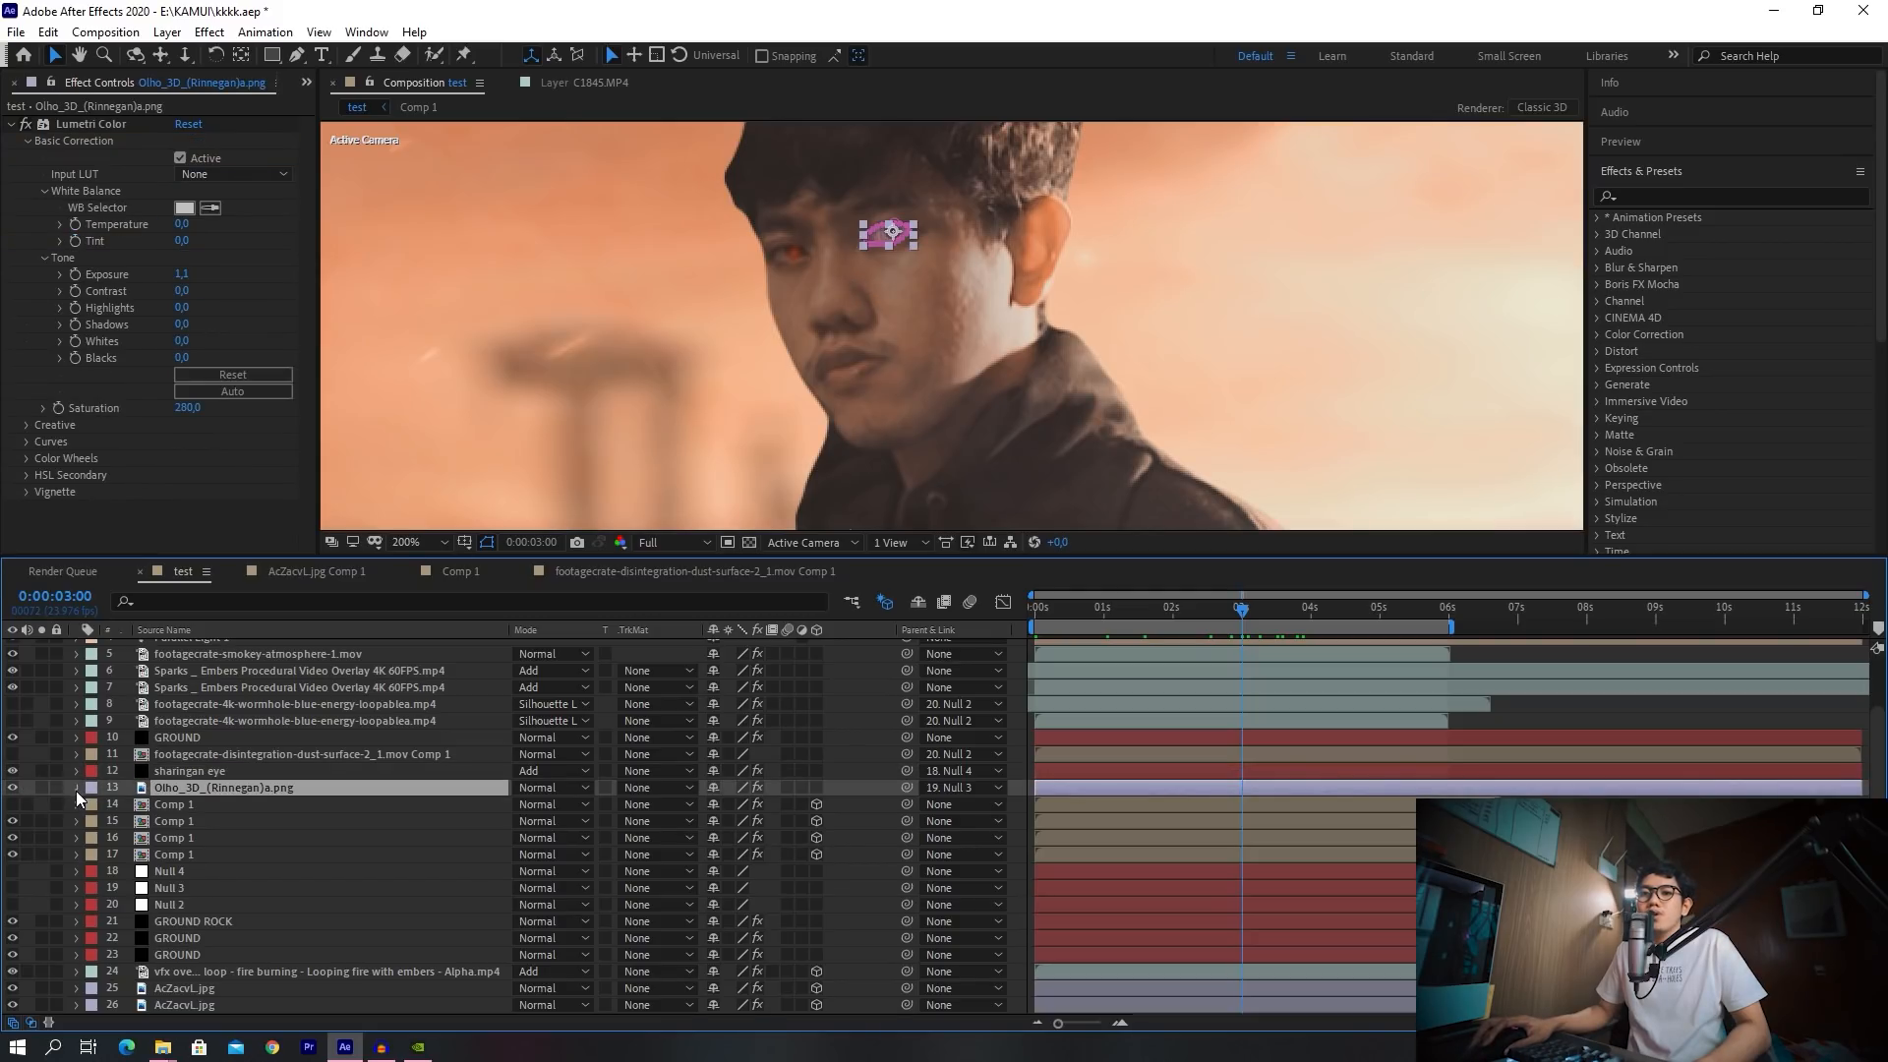
{"action": "left_click", "coordinate": [76, 788]}
{"action": "left_click", "coordinate": [103, 806]}
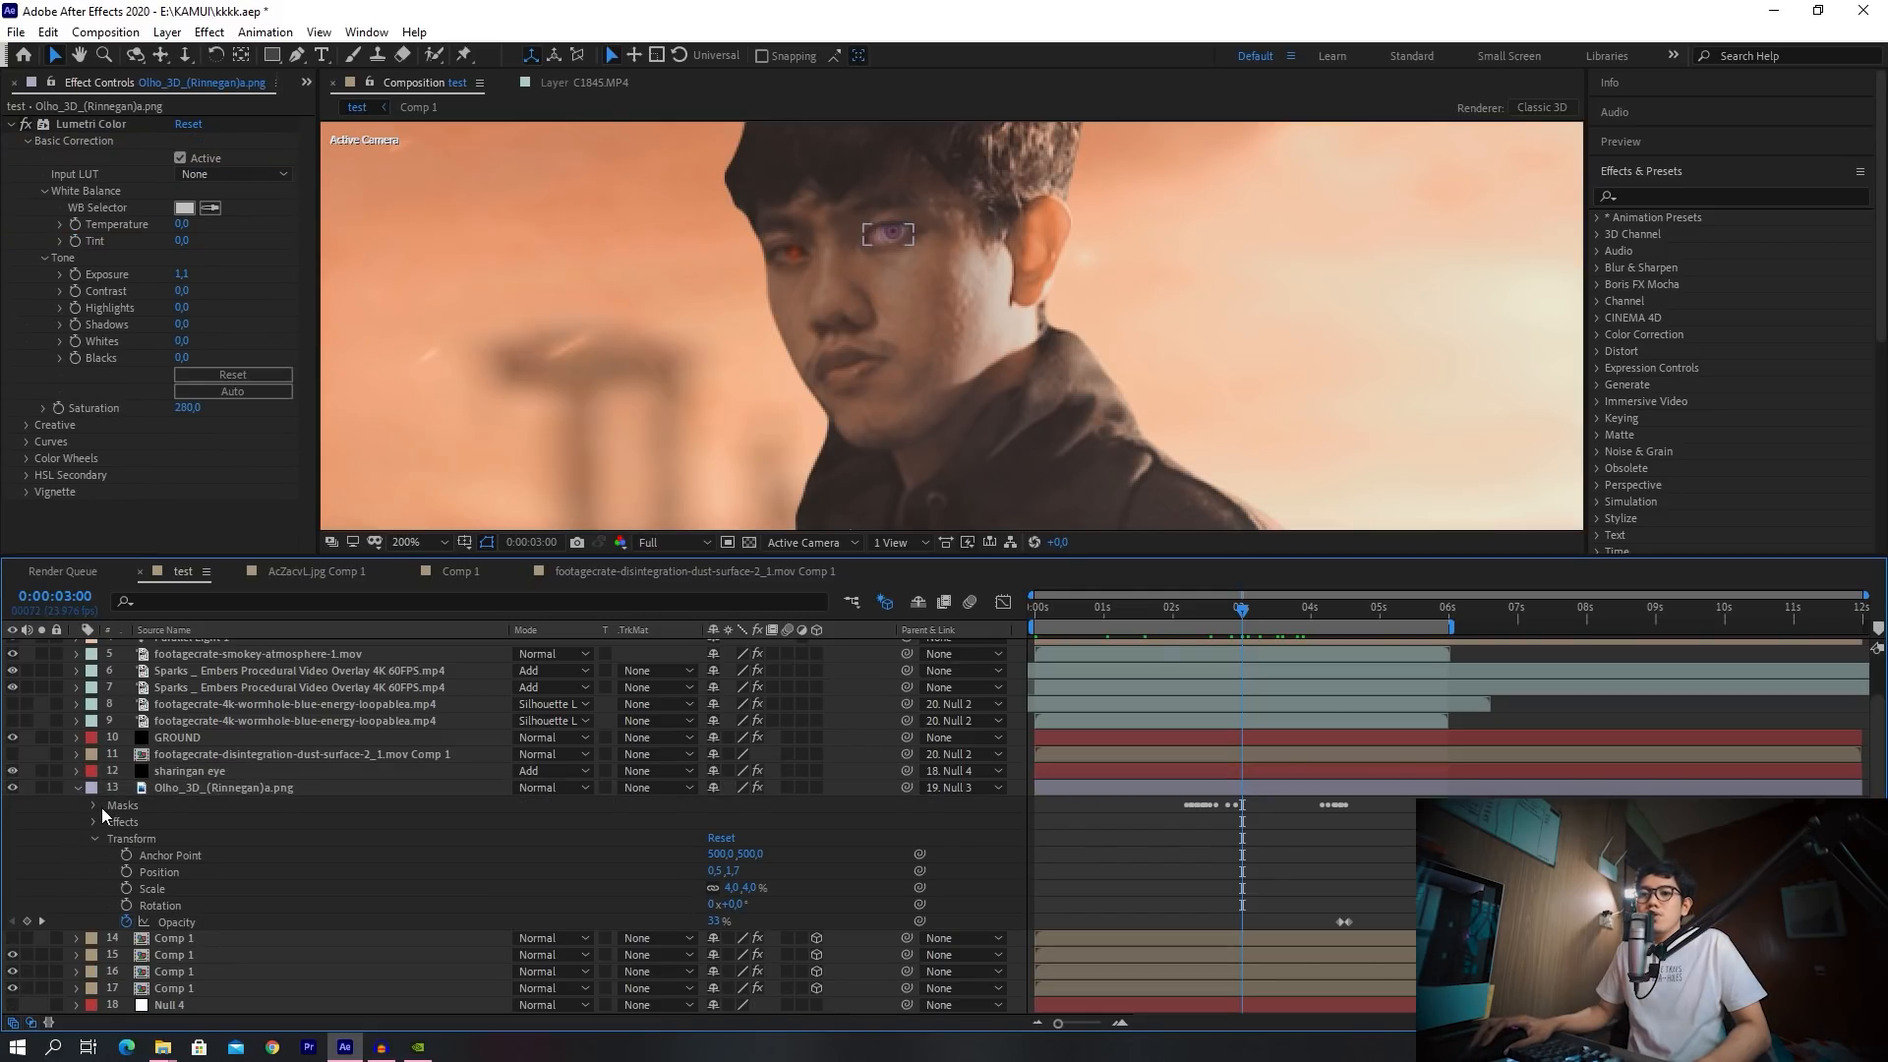
{"action": "left_click", "coordinate": [94, 806]}
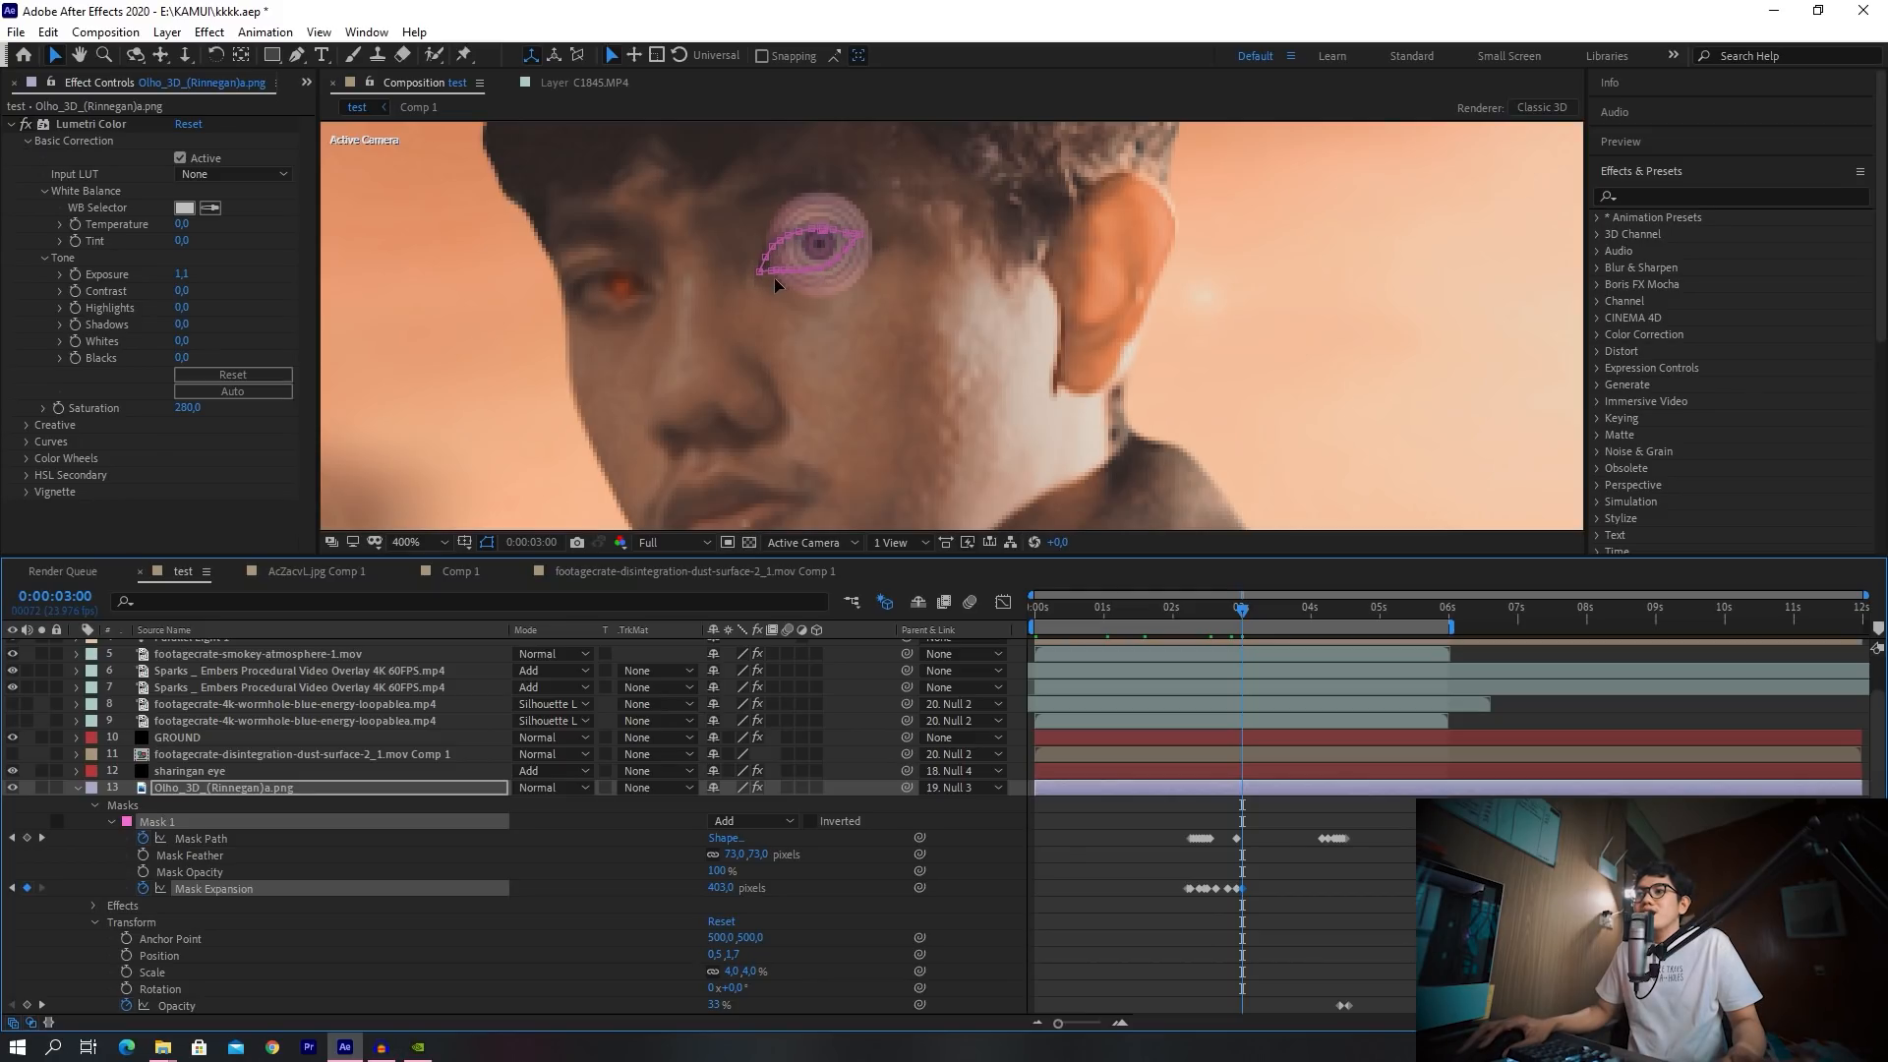
{"action": "key", "text": "ctrl+z"}
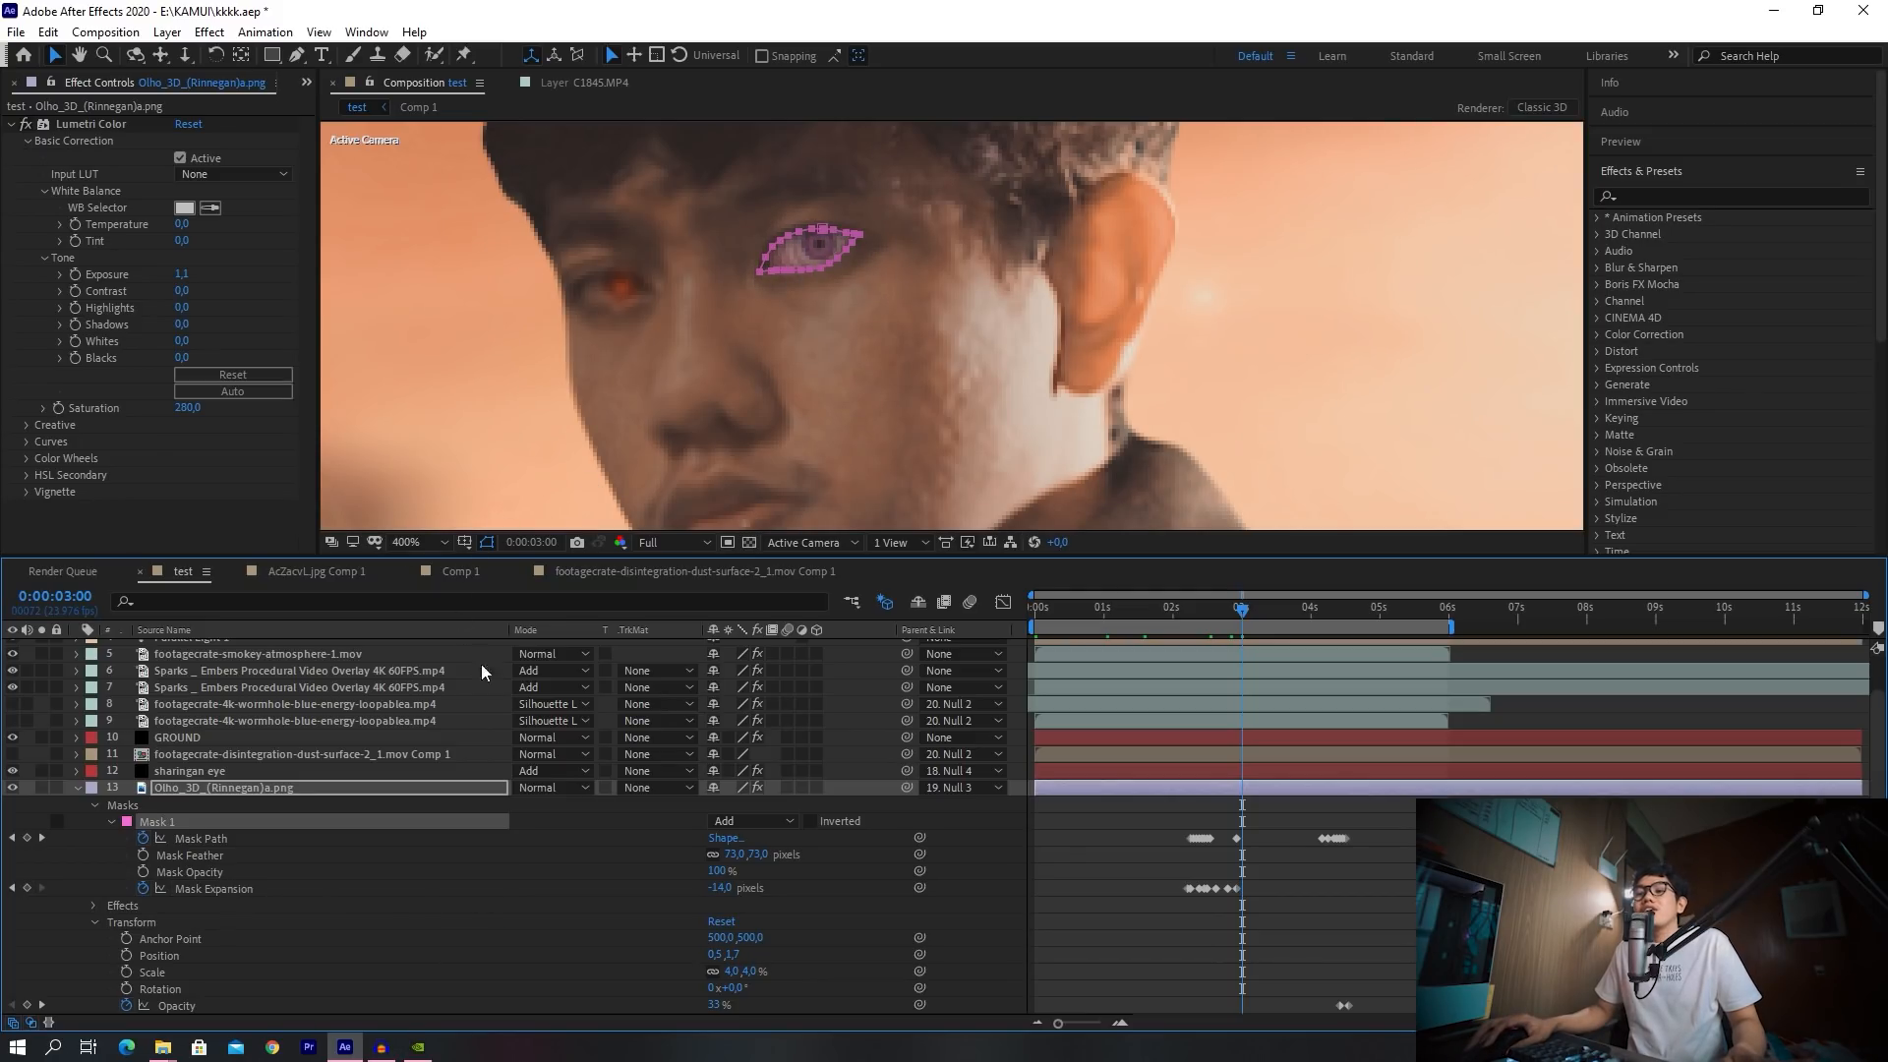
{"action": "left_click", "coordinate": [79, 792]}
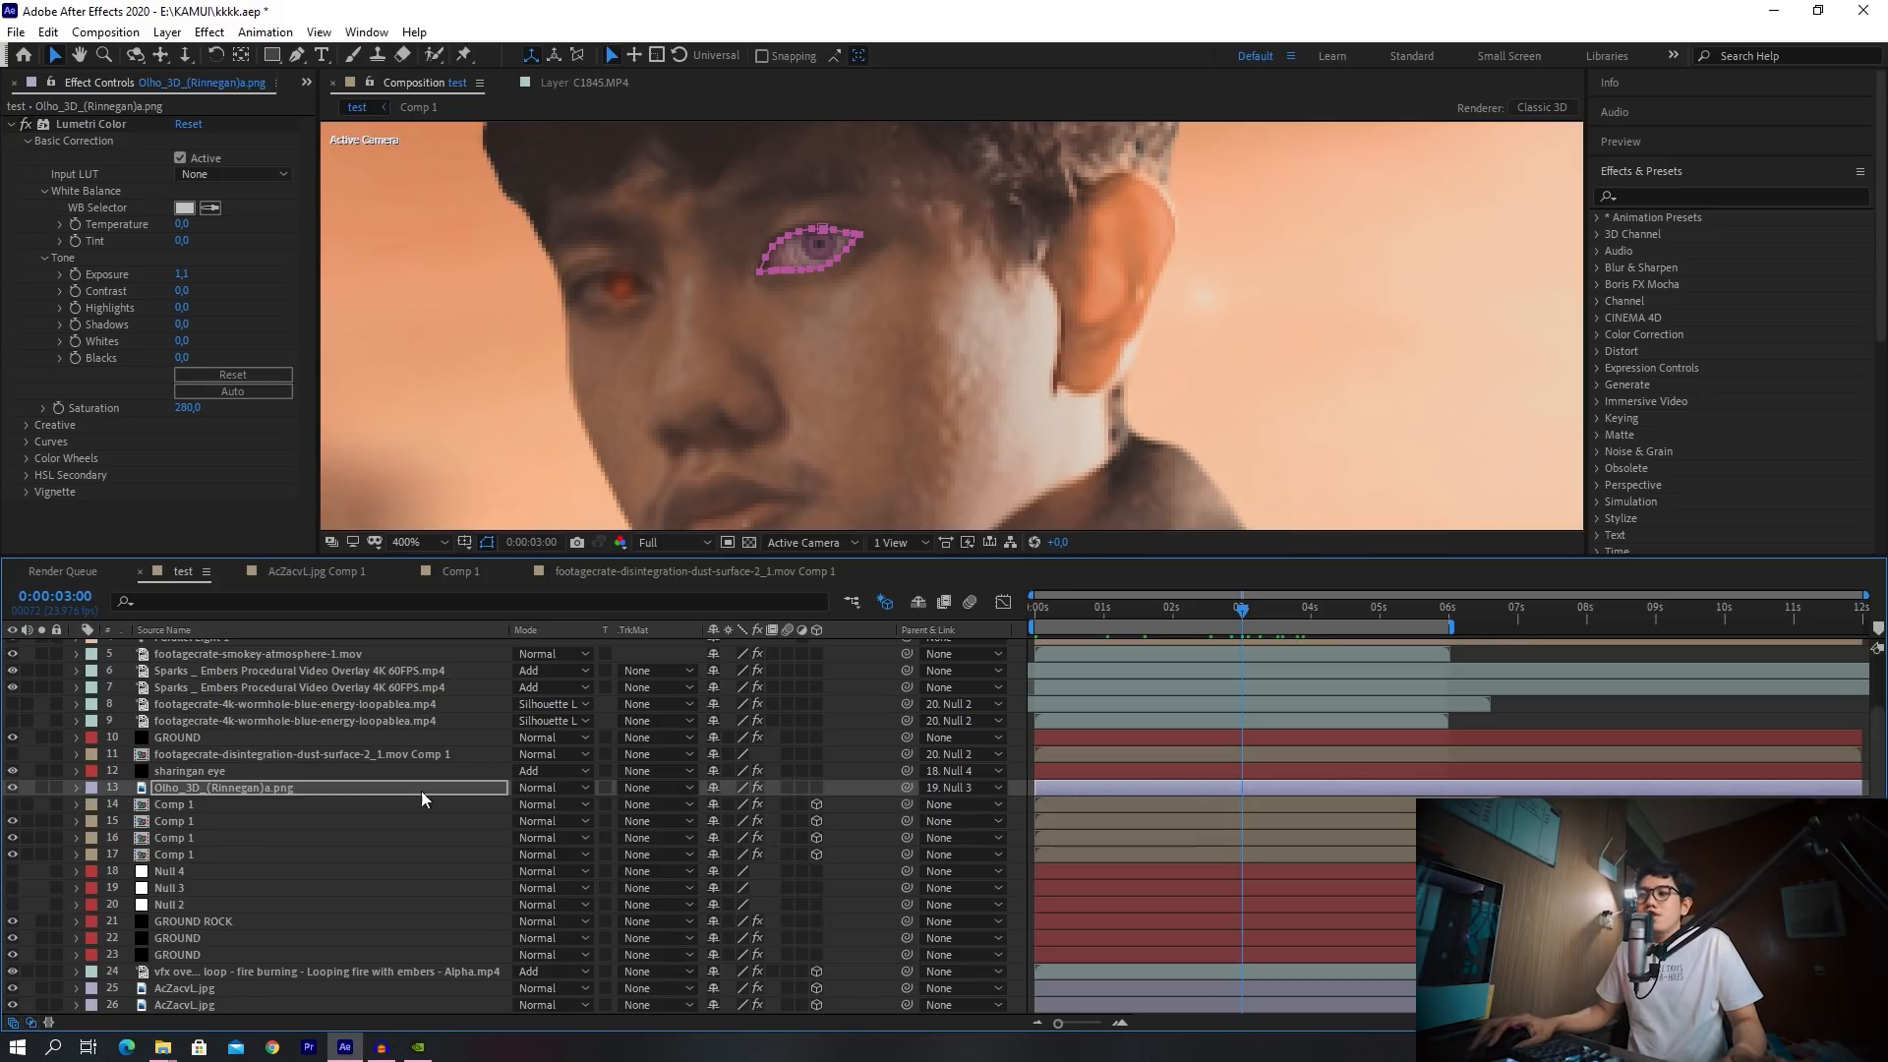
Select the sharingan eye layer to review the red eye up close, and return to the full character at 50% magnification
{"action": "left_click", "coordinate": [183, 771]}
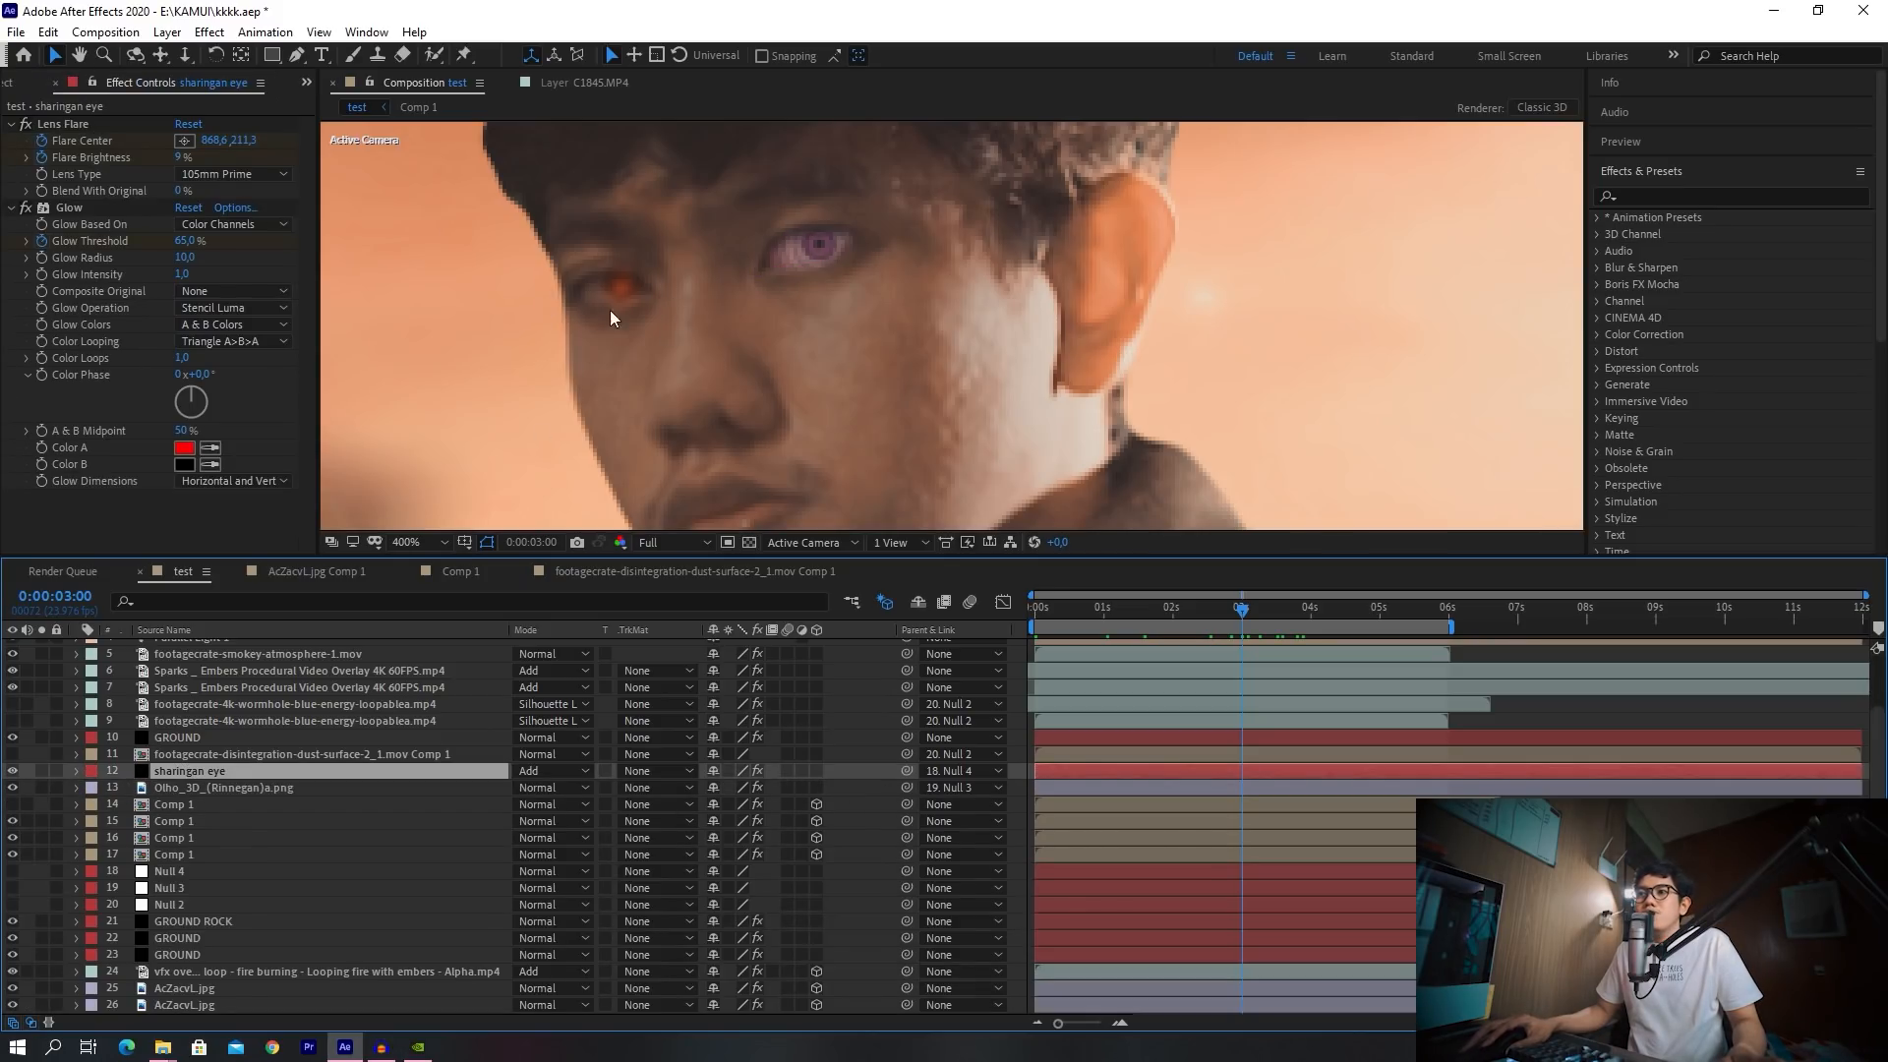
{"action": "scroll", "coordinate": [635, 311], "scroll_direction": "down", "scroll_amount": 1}
{"action": "scroll", "coordinate": [661, 299], "scroll_direction": "up", "scroll_amount": 1}
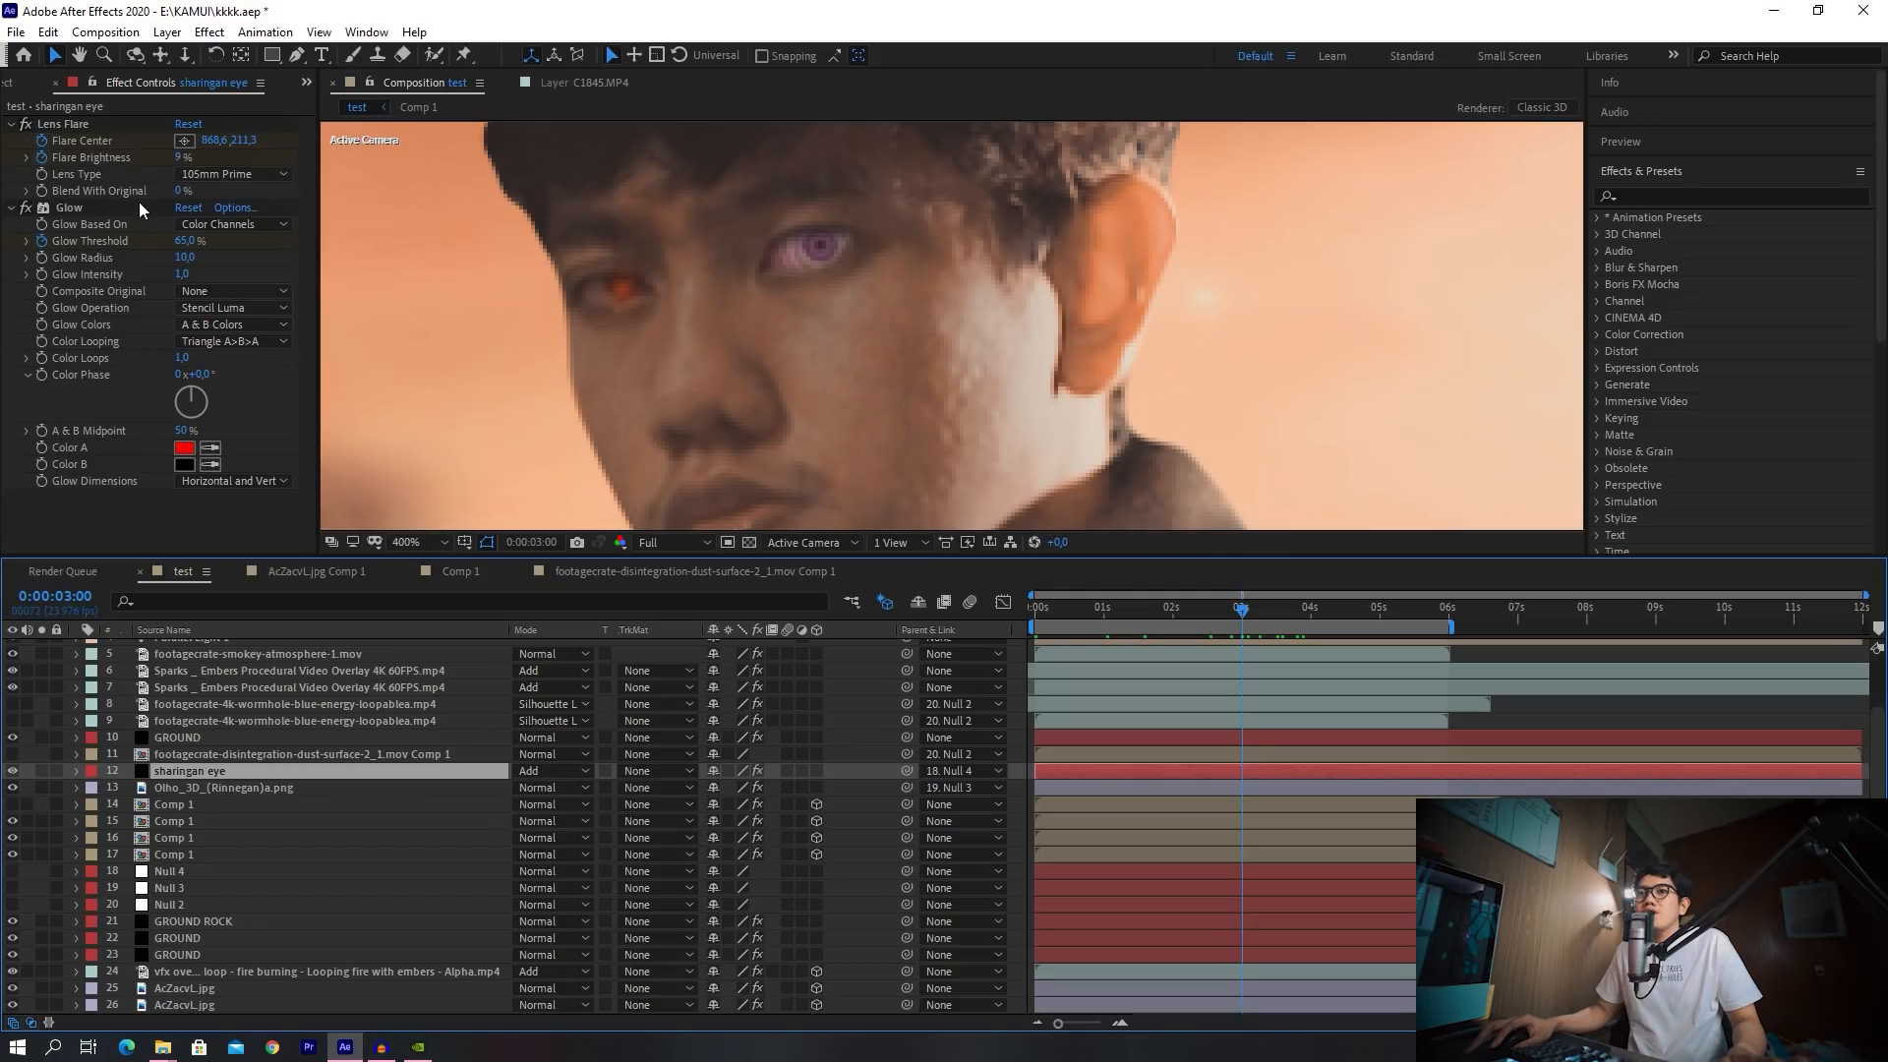
{"action": "scroll", "coordinate": [942, 386], "scroll_direction": "down", "scroll_amount": 4}
{"action": "scroll", "coordinate": [940, 382], "scroll_direction": "down", "scroll_amount": 2}
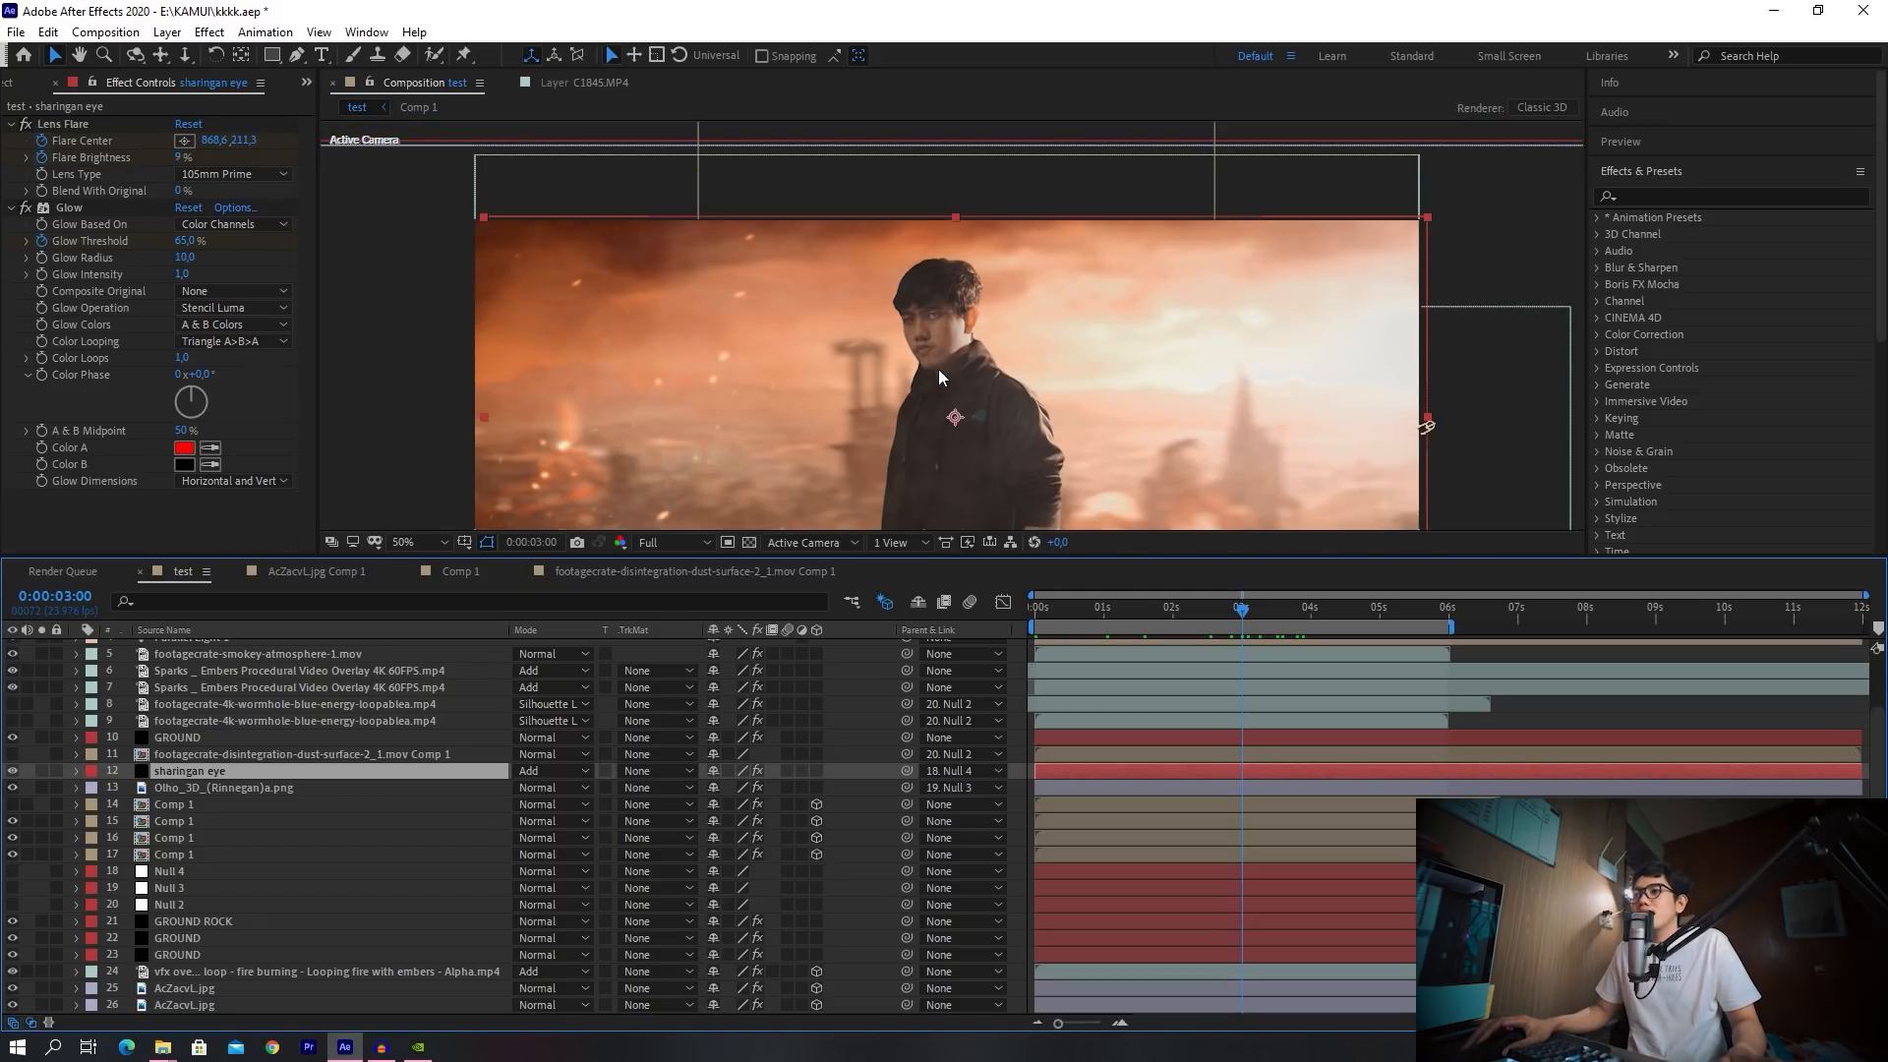
{"action": "scroll", "coordinate": [944, 384], "scroll_direction": "down", "scroll_amount": 1}
{"action": "scroll", "coordinate": [881, 354], "scroll_direction": "up", "scroll_amount": 1}
{"action": "key", "text": "h"}
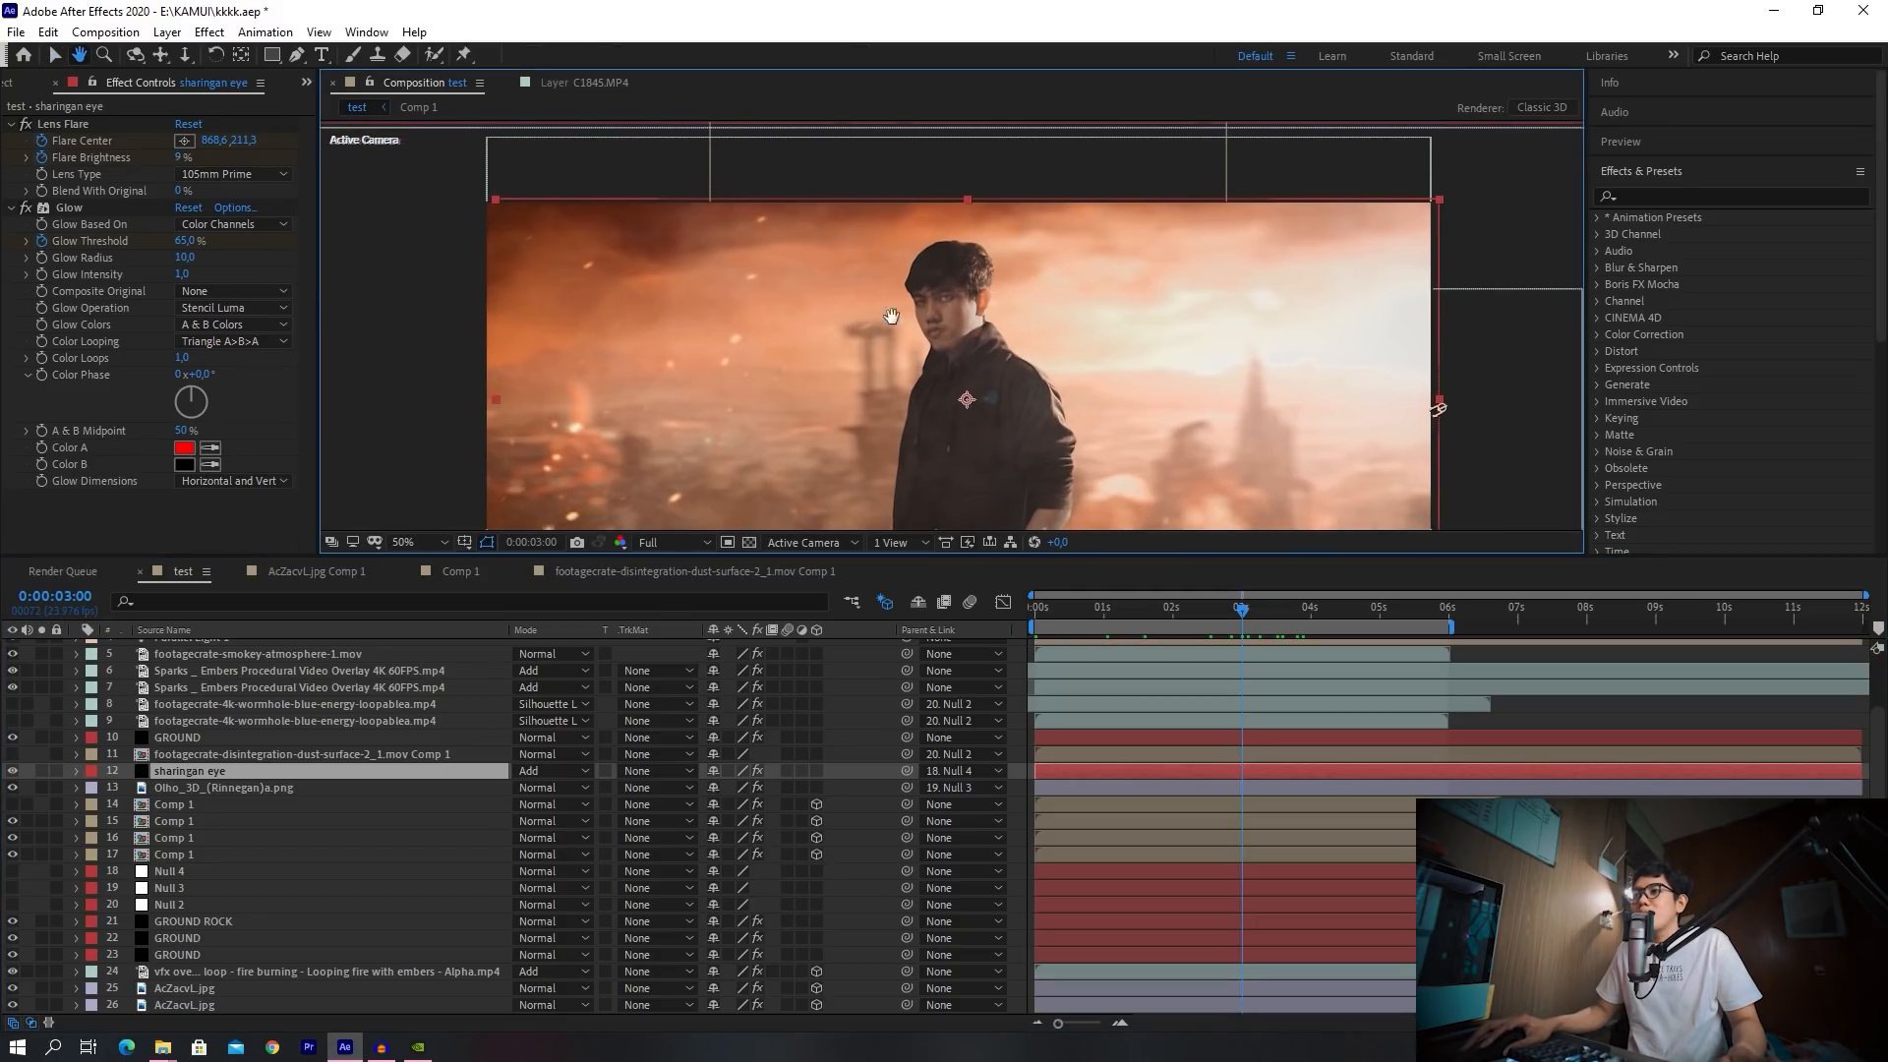
{"action": "left_click_drag", "start_coordinate": [891, 316], "coordinate": [904, 265]}
{"action": "key", "text": "v"}
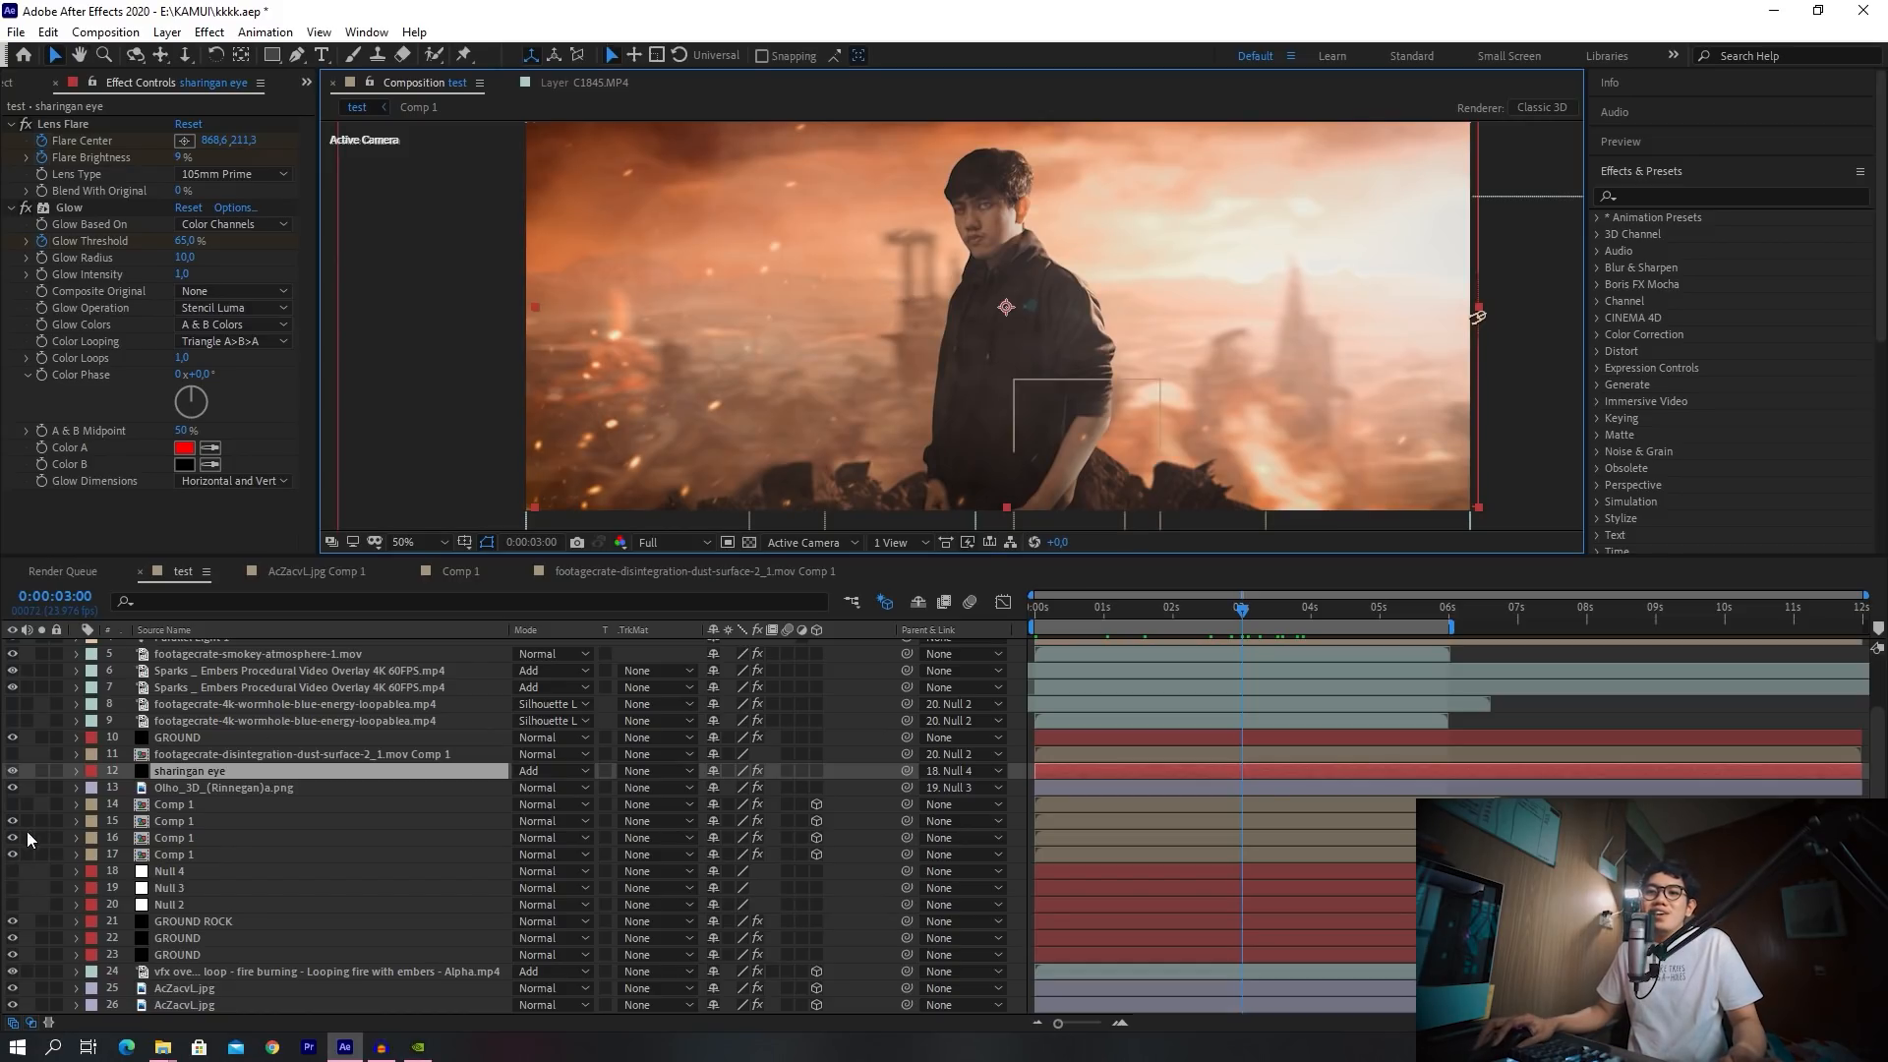
Turn on the visibility of both footagecrate-4k-wormhole-blue-energy-loopablea.mp4 layers, rows 8 and 9
{"action": "left_click", "coordinate": [13, 771]}
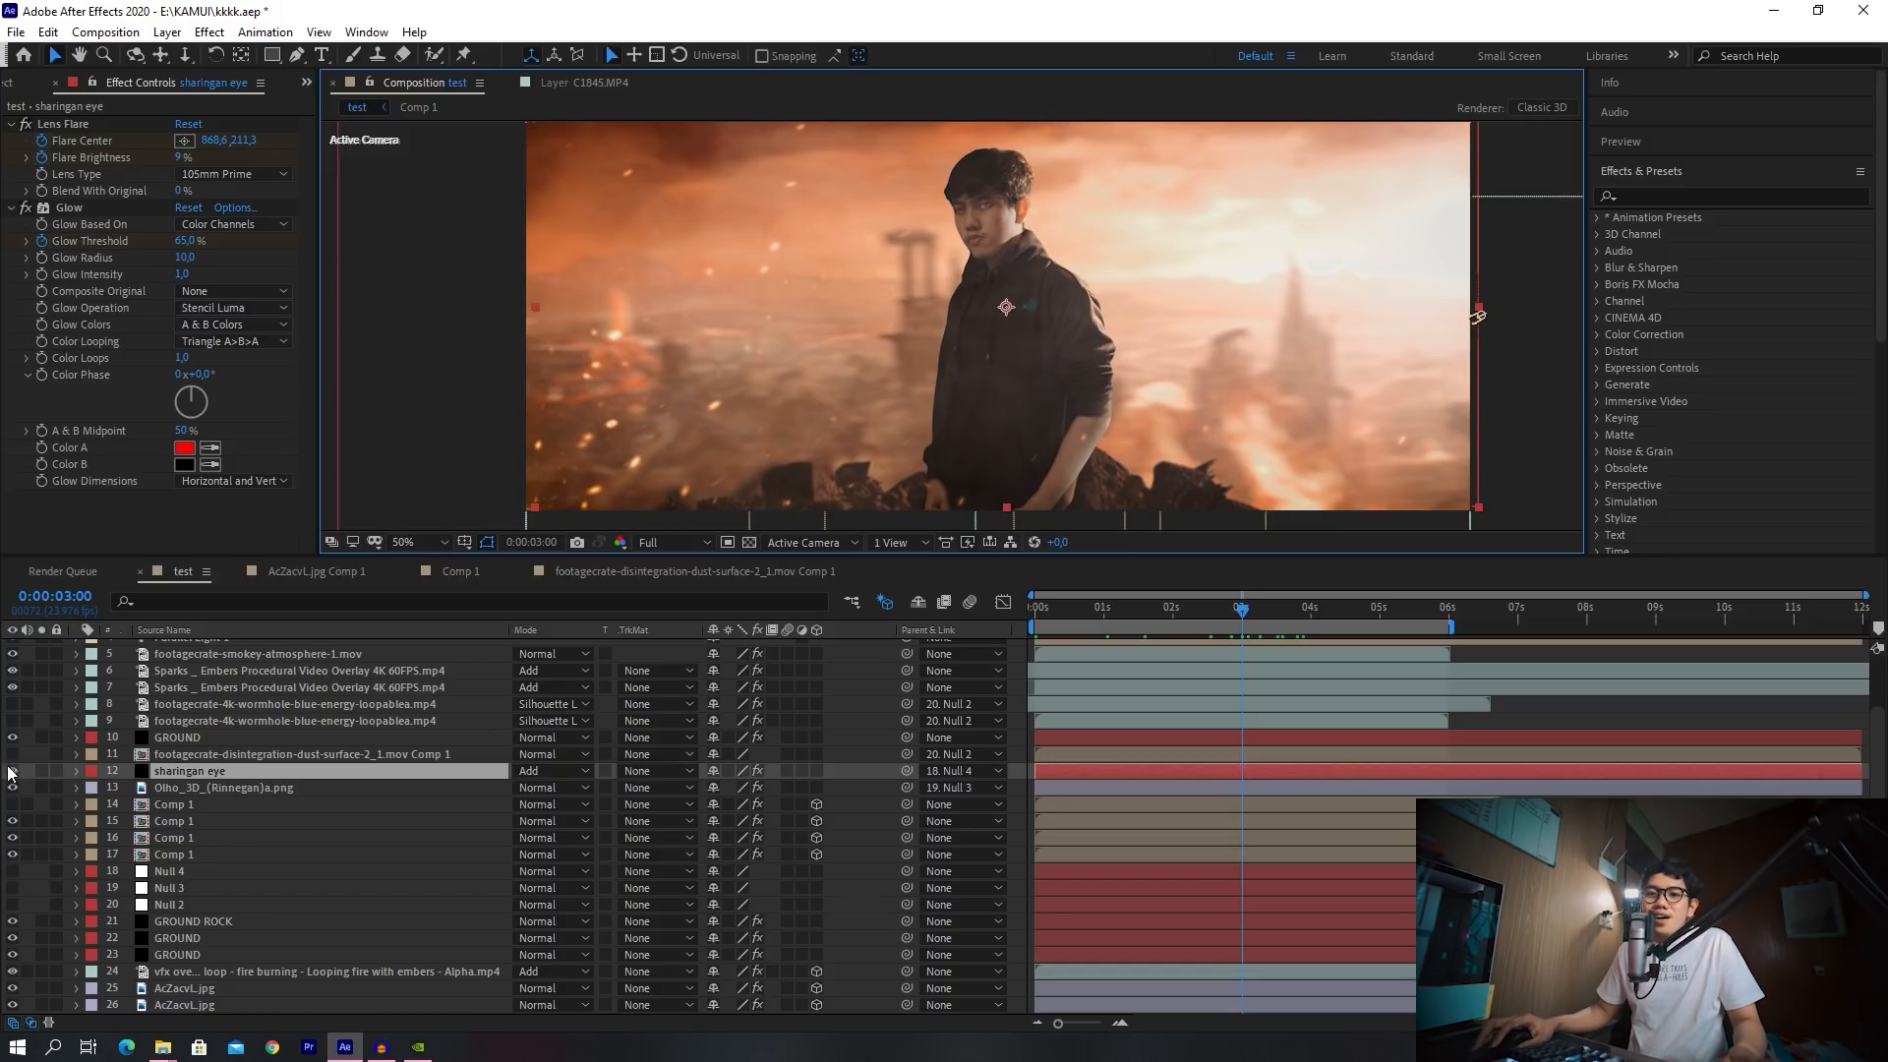
{"action": "left_click", "coordinate": [13, 704]}
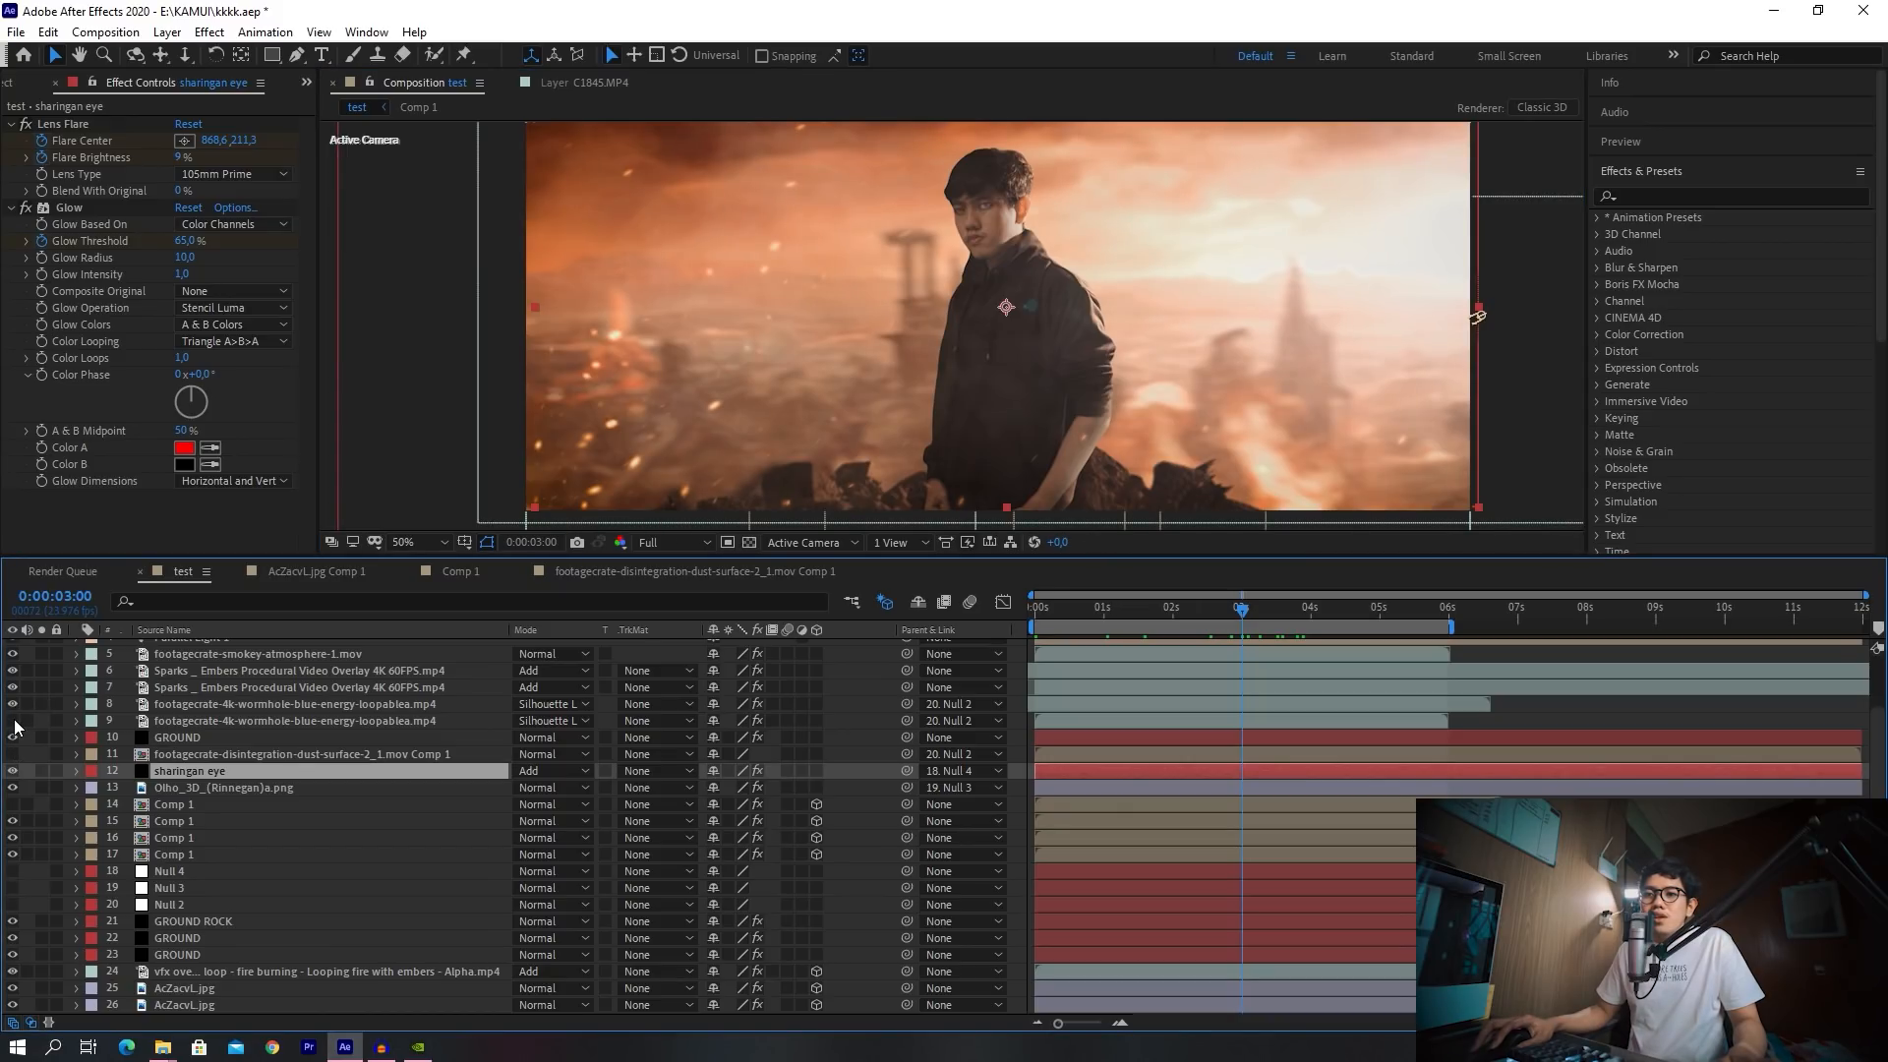
{"action": "left_click", "coordinate": [12, 721]}
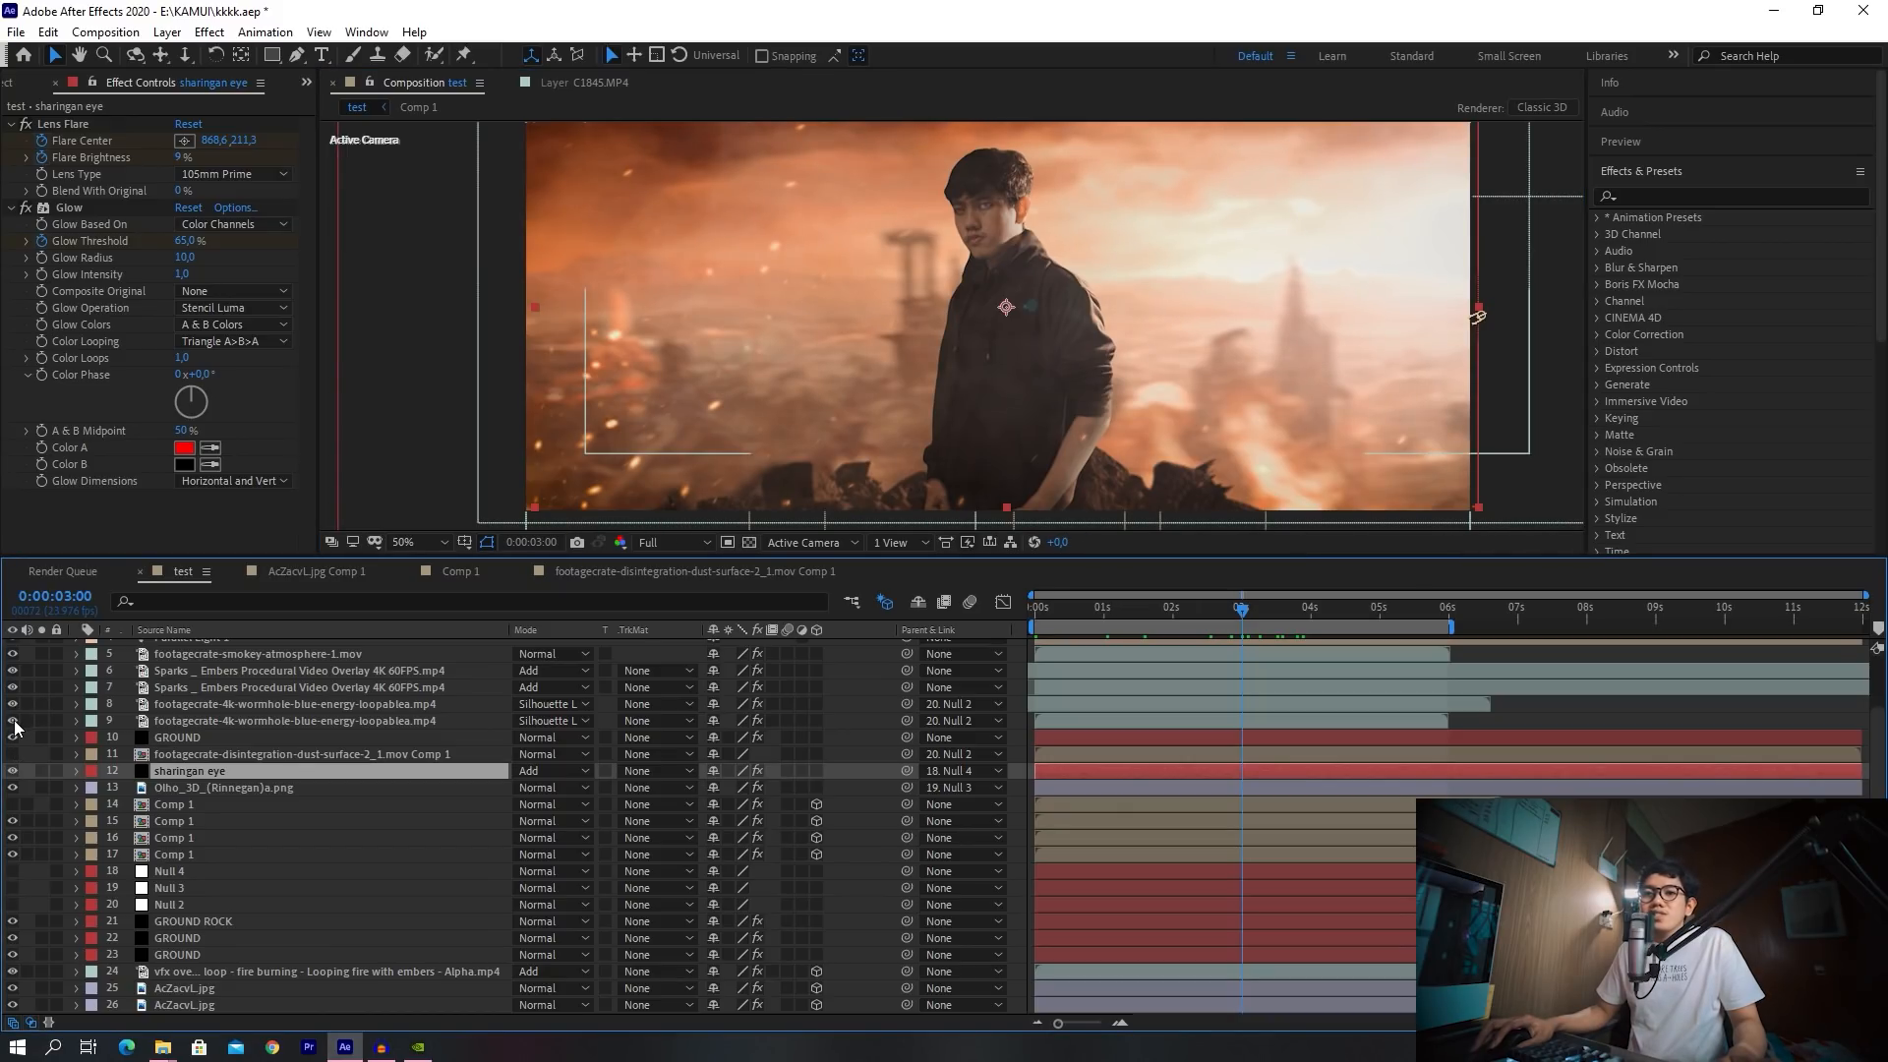
Review the wormhole layers' CC Light Burst 2.5 settings and scrub between 0:00:03:20 and 0:00:02:04 to inspect the distortion
{"action": "left_click", "coordinate": [374, 722]}
{"action": "left_click", "coordinate": [379, 704]}
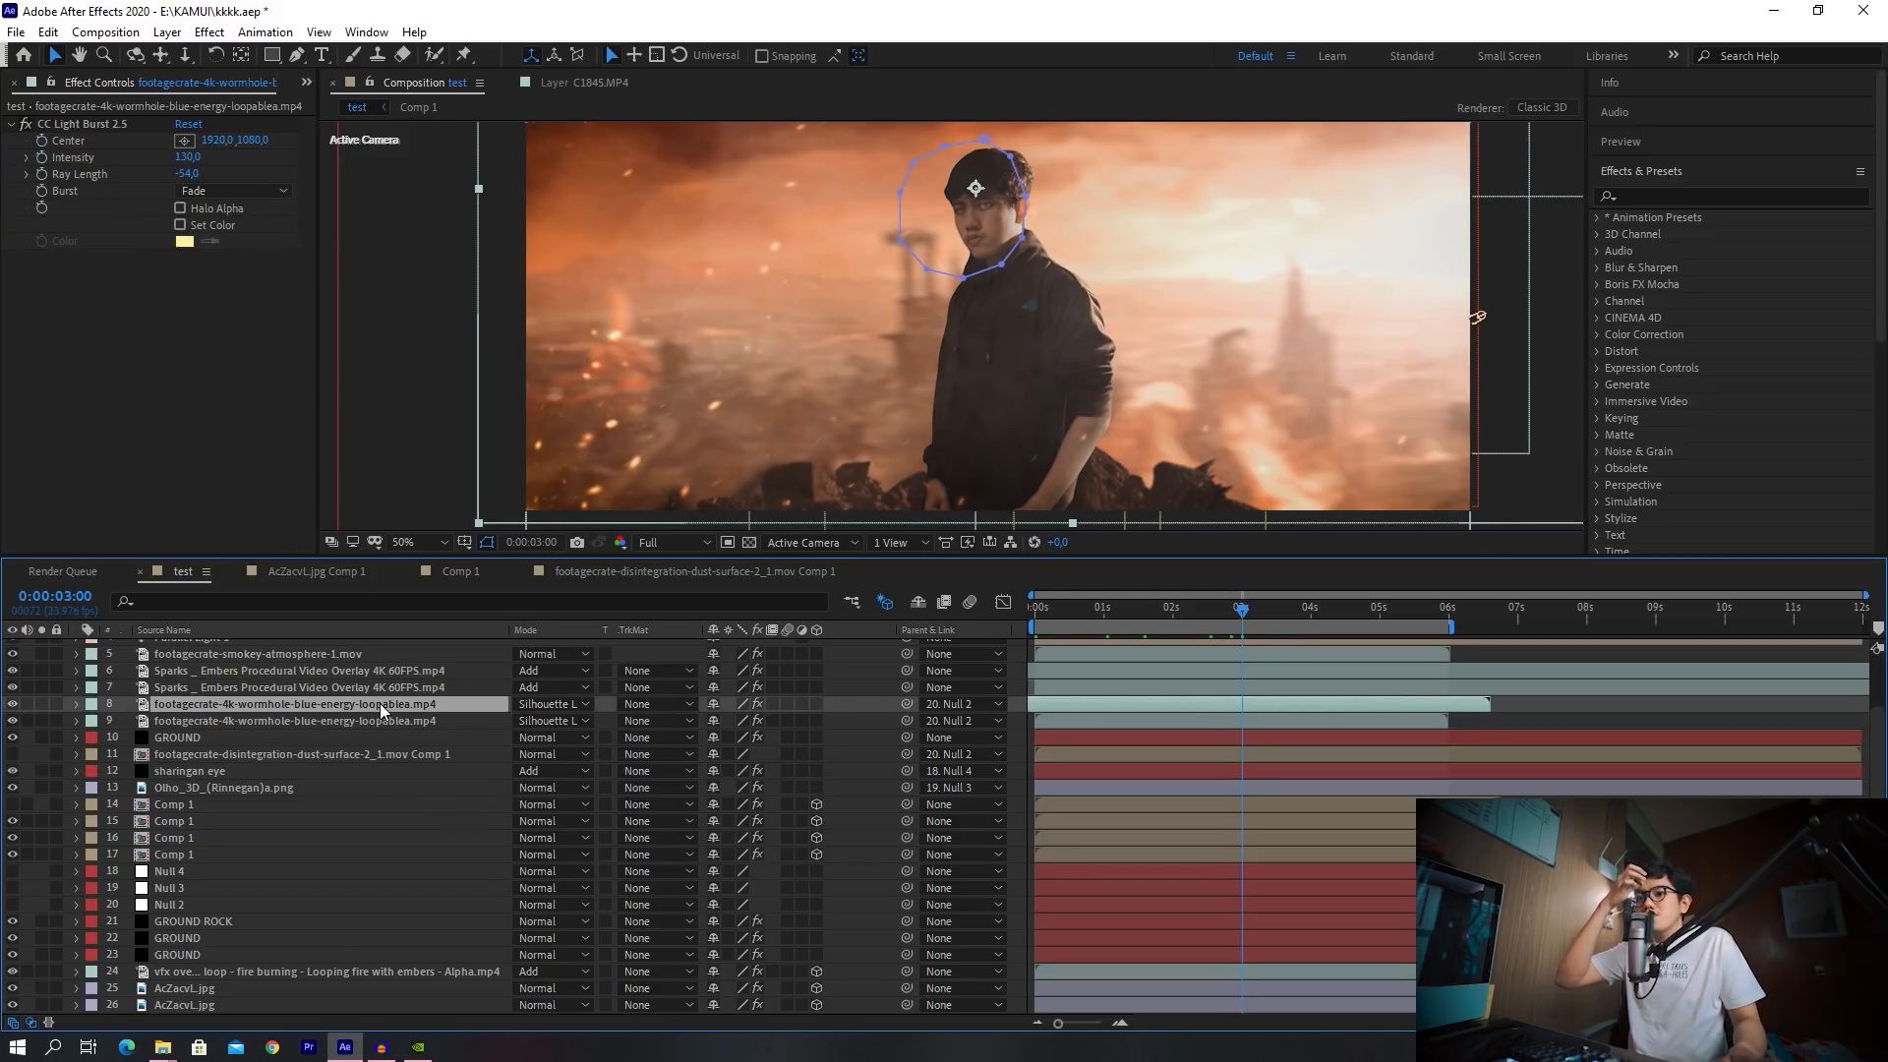
{"action": "left_click", "coordinate": [1201, 609]}
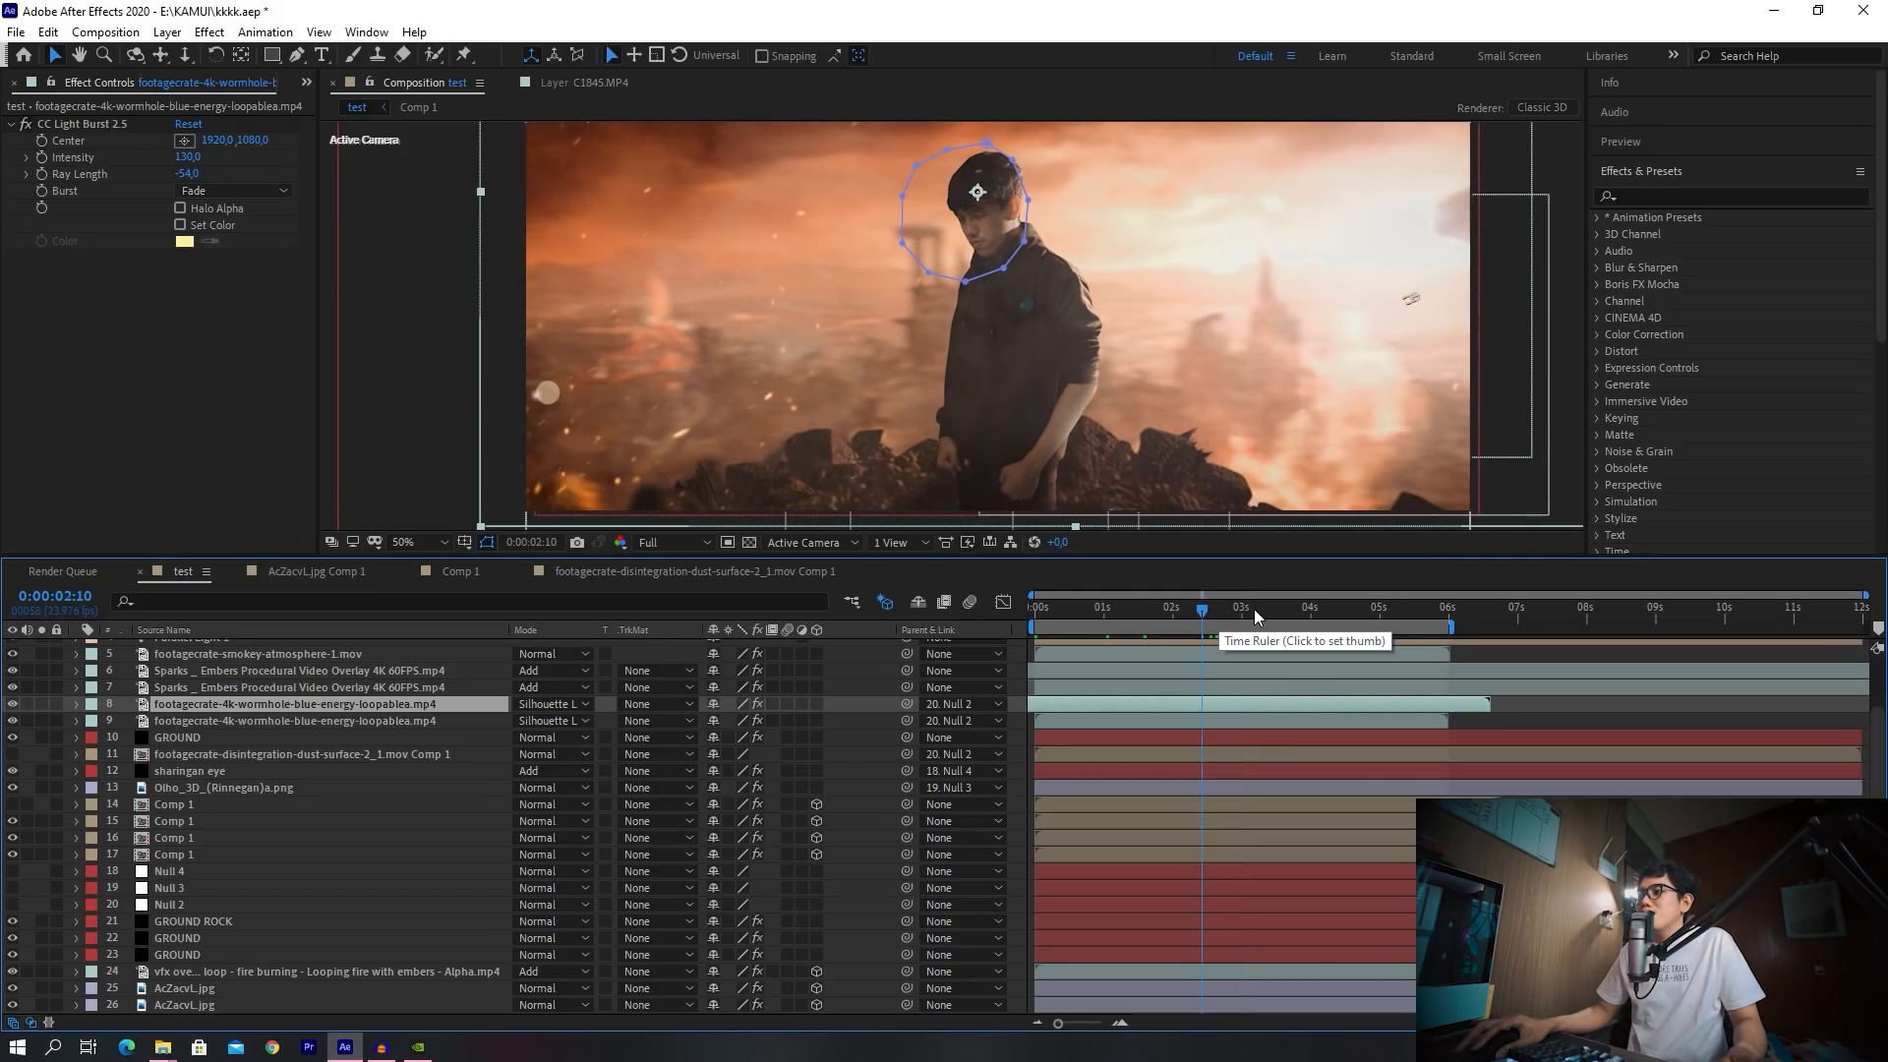
{"action": "left_click", "coordinate": [1299, 606]}
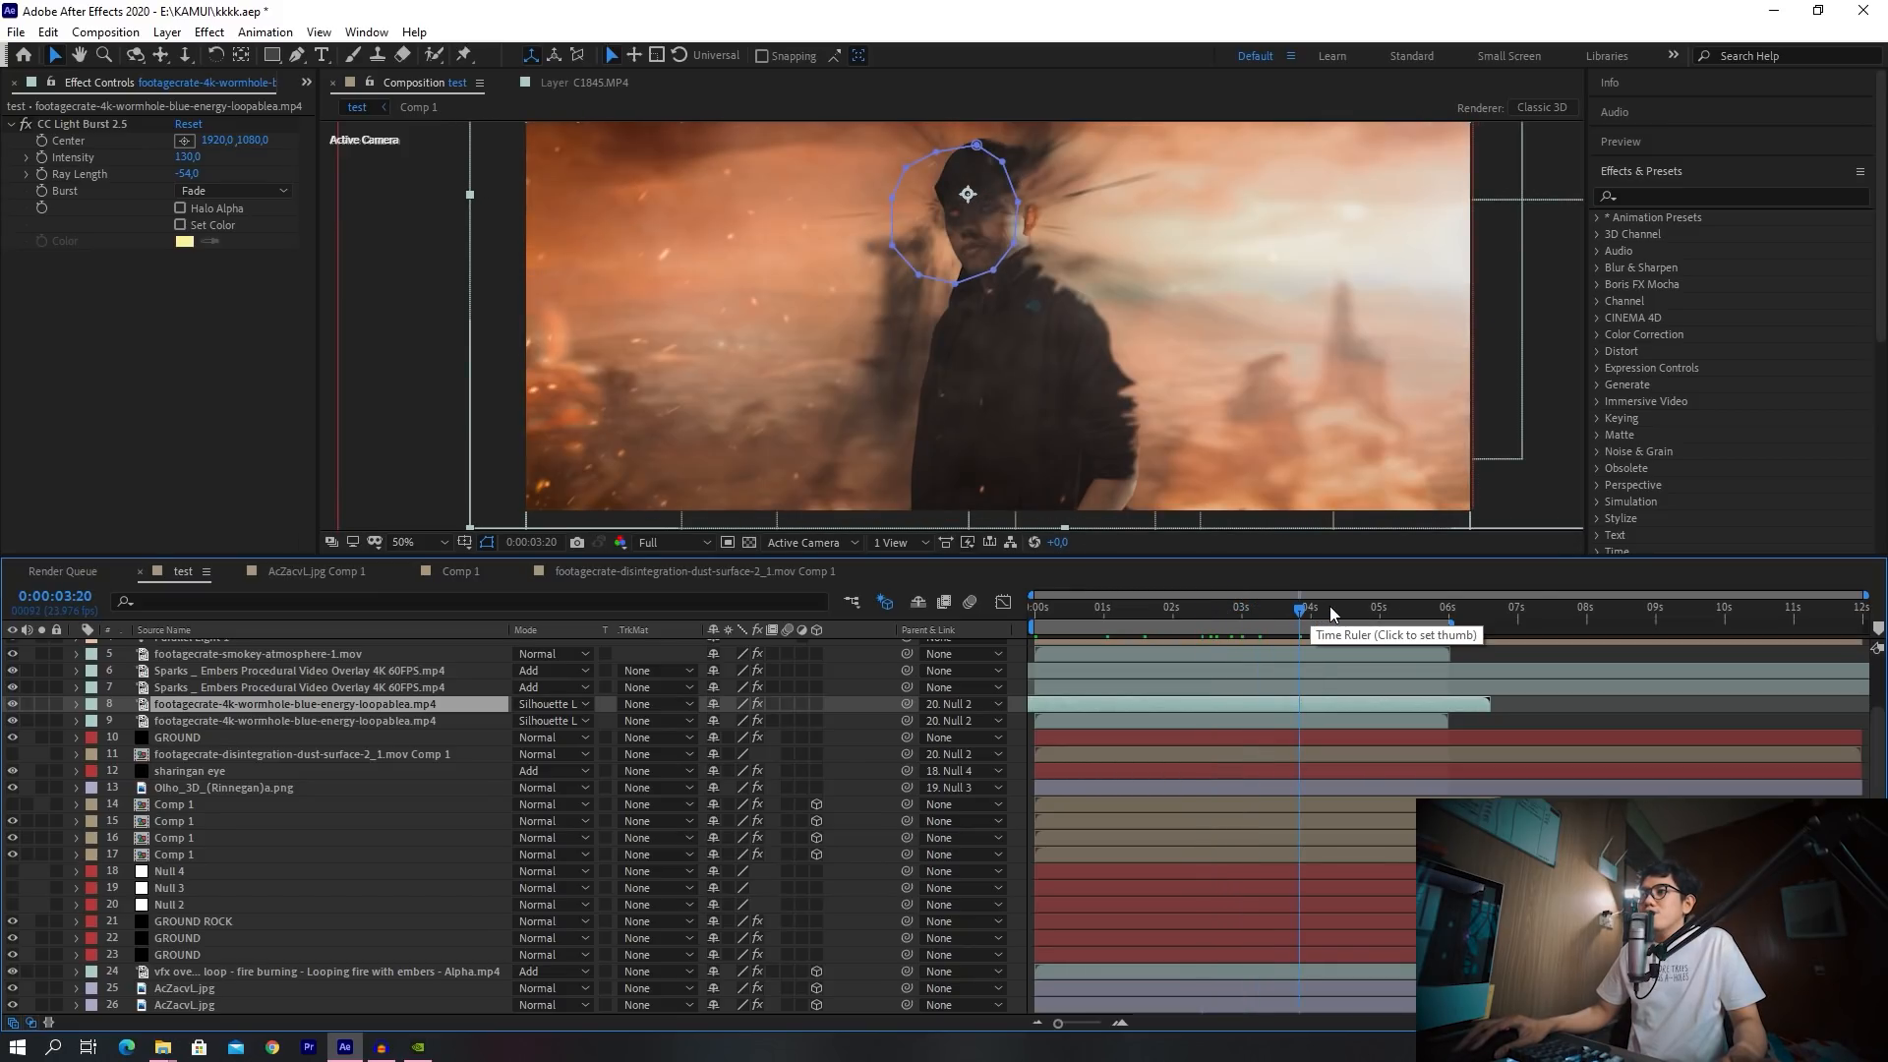
{"action": "left_click", "coordinate": [1258, 605]}
{"action": "left_click", "coordinate": [1183, 619]}
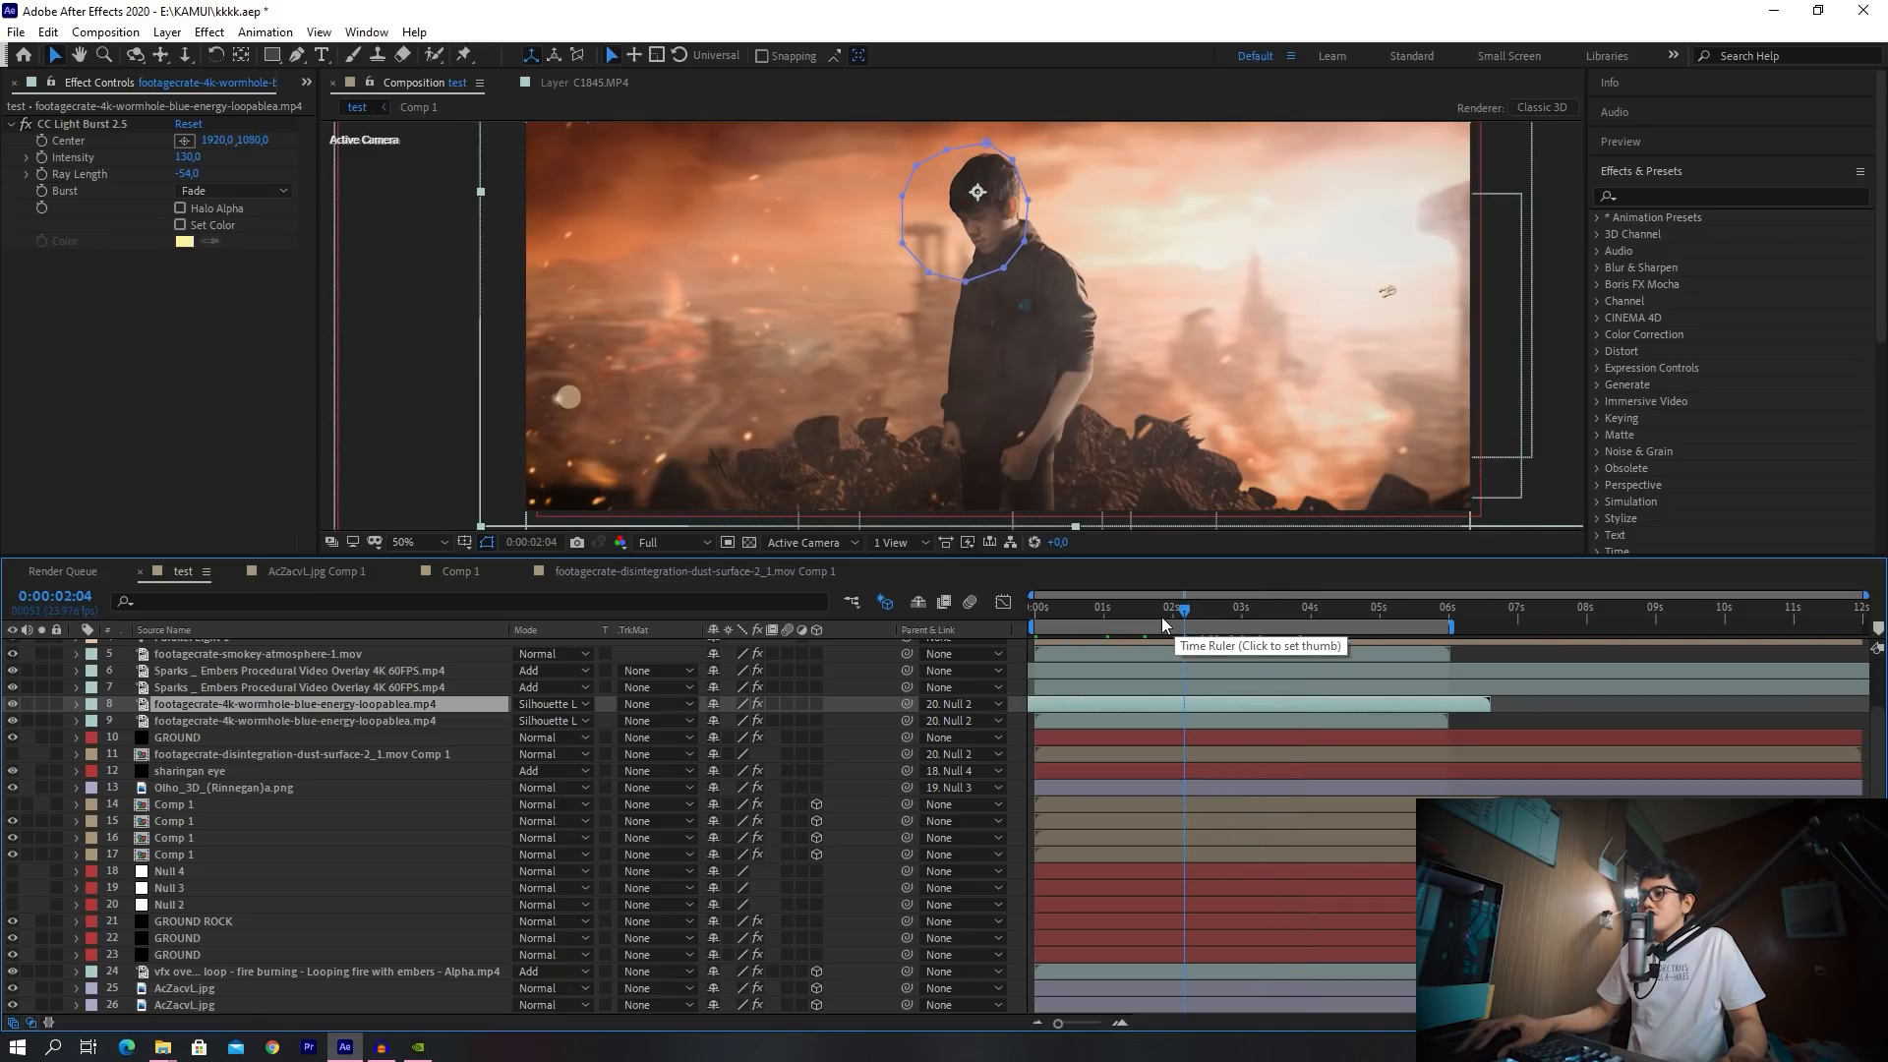
Examine the upper wormhole layer's Mask 1 and Transform properties, then collapse the layer and keep it selected
{"action": "left_click", "coordinate": [79, 708]}
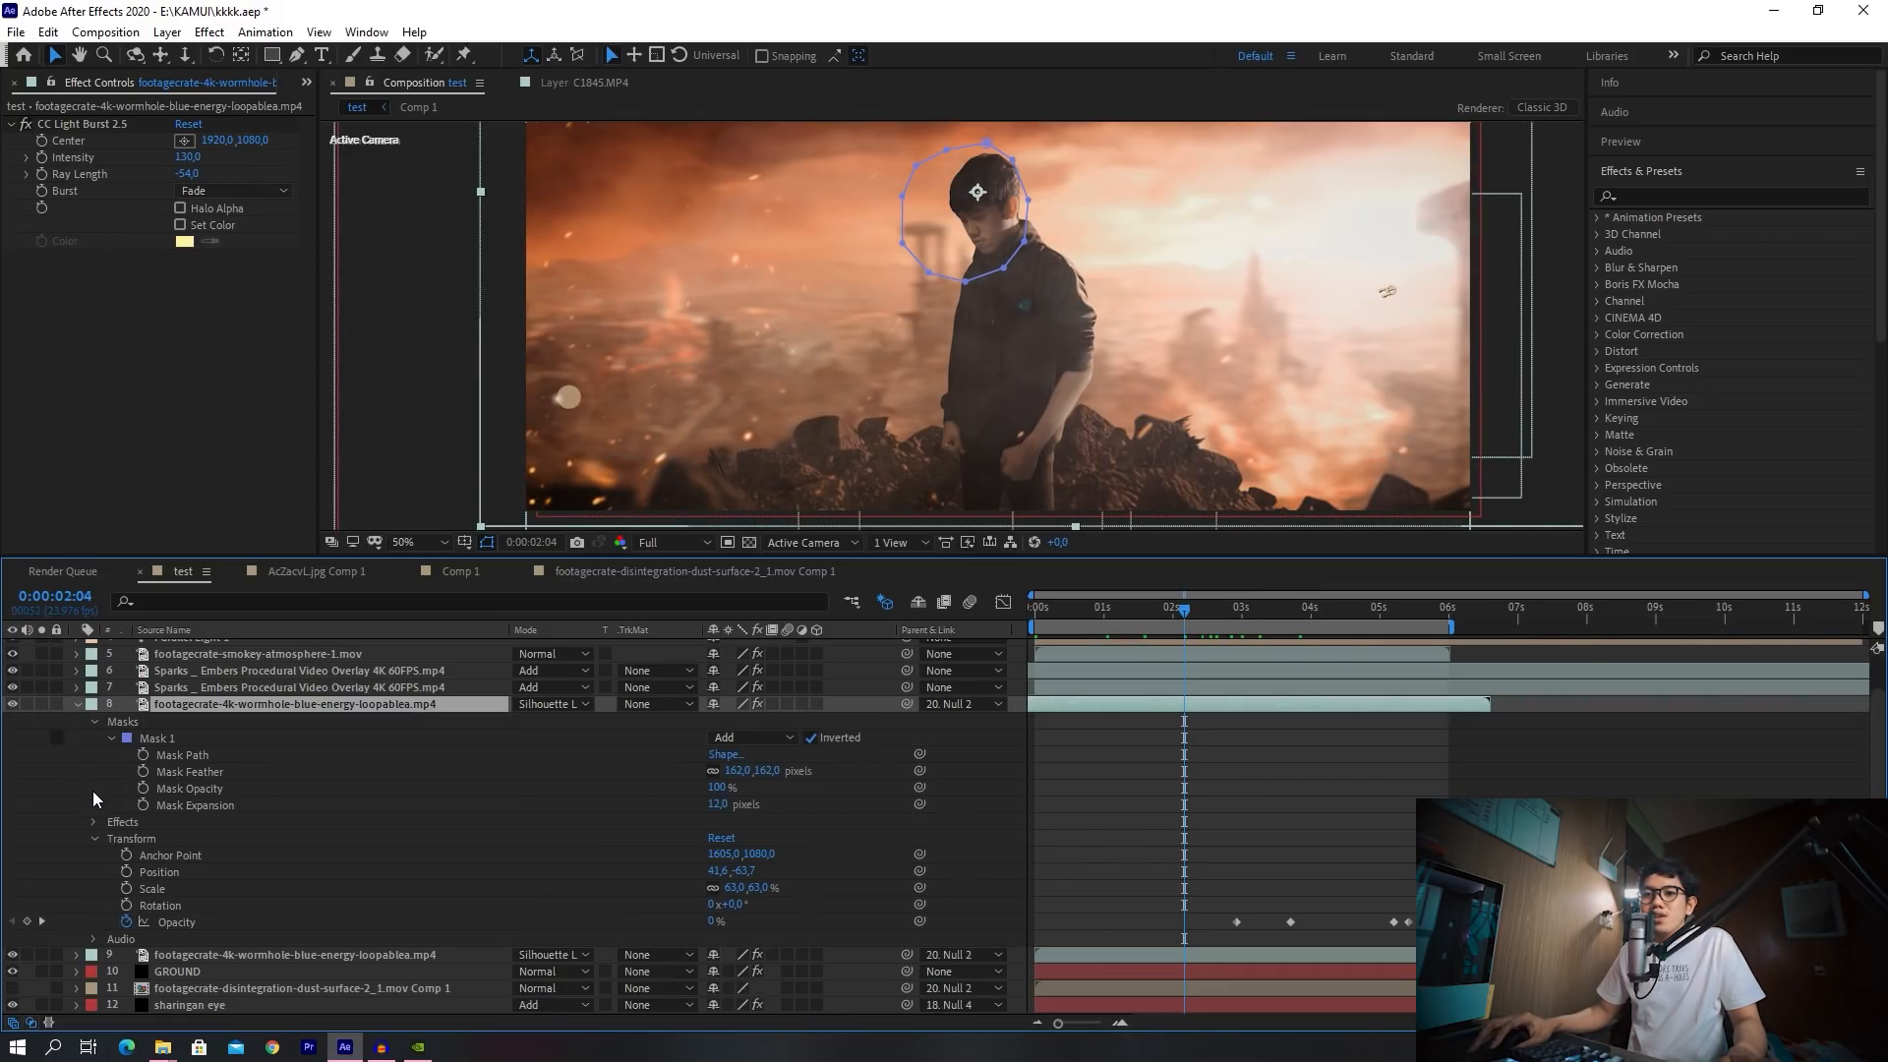
{"action": "left_click", "coordinate": [82, 705]}
{"action": "left_click", "coordinate": [79, 704]}
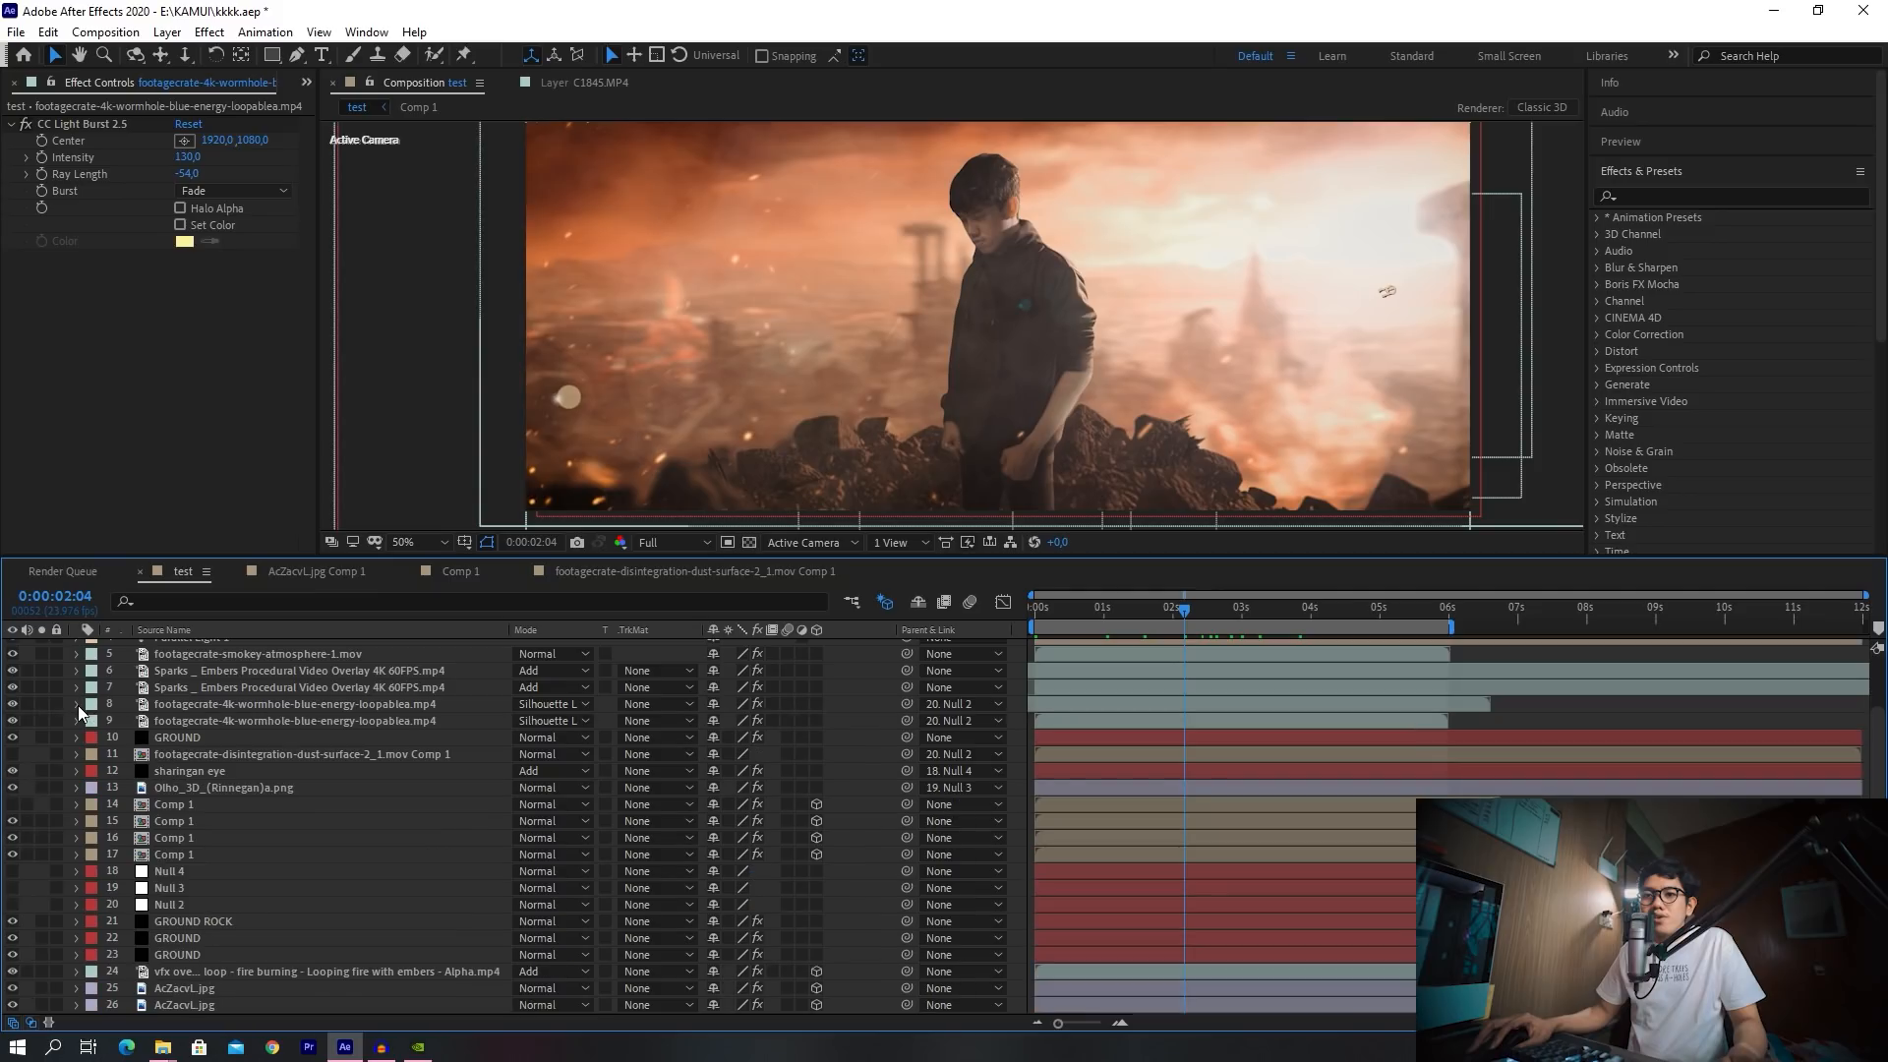
{"action": "left_click", "coordinate": [210, 703]}
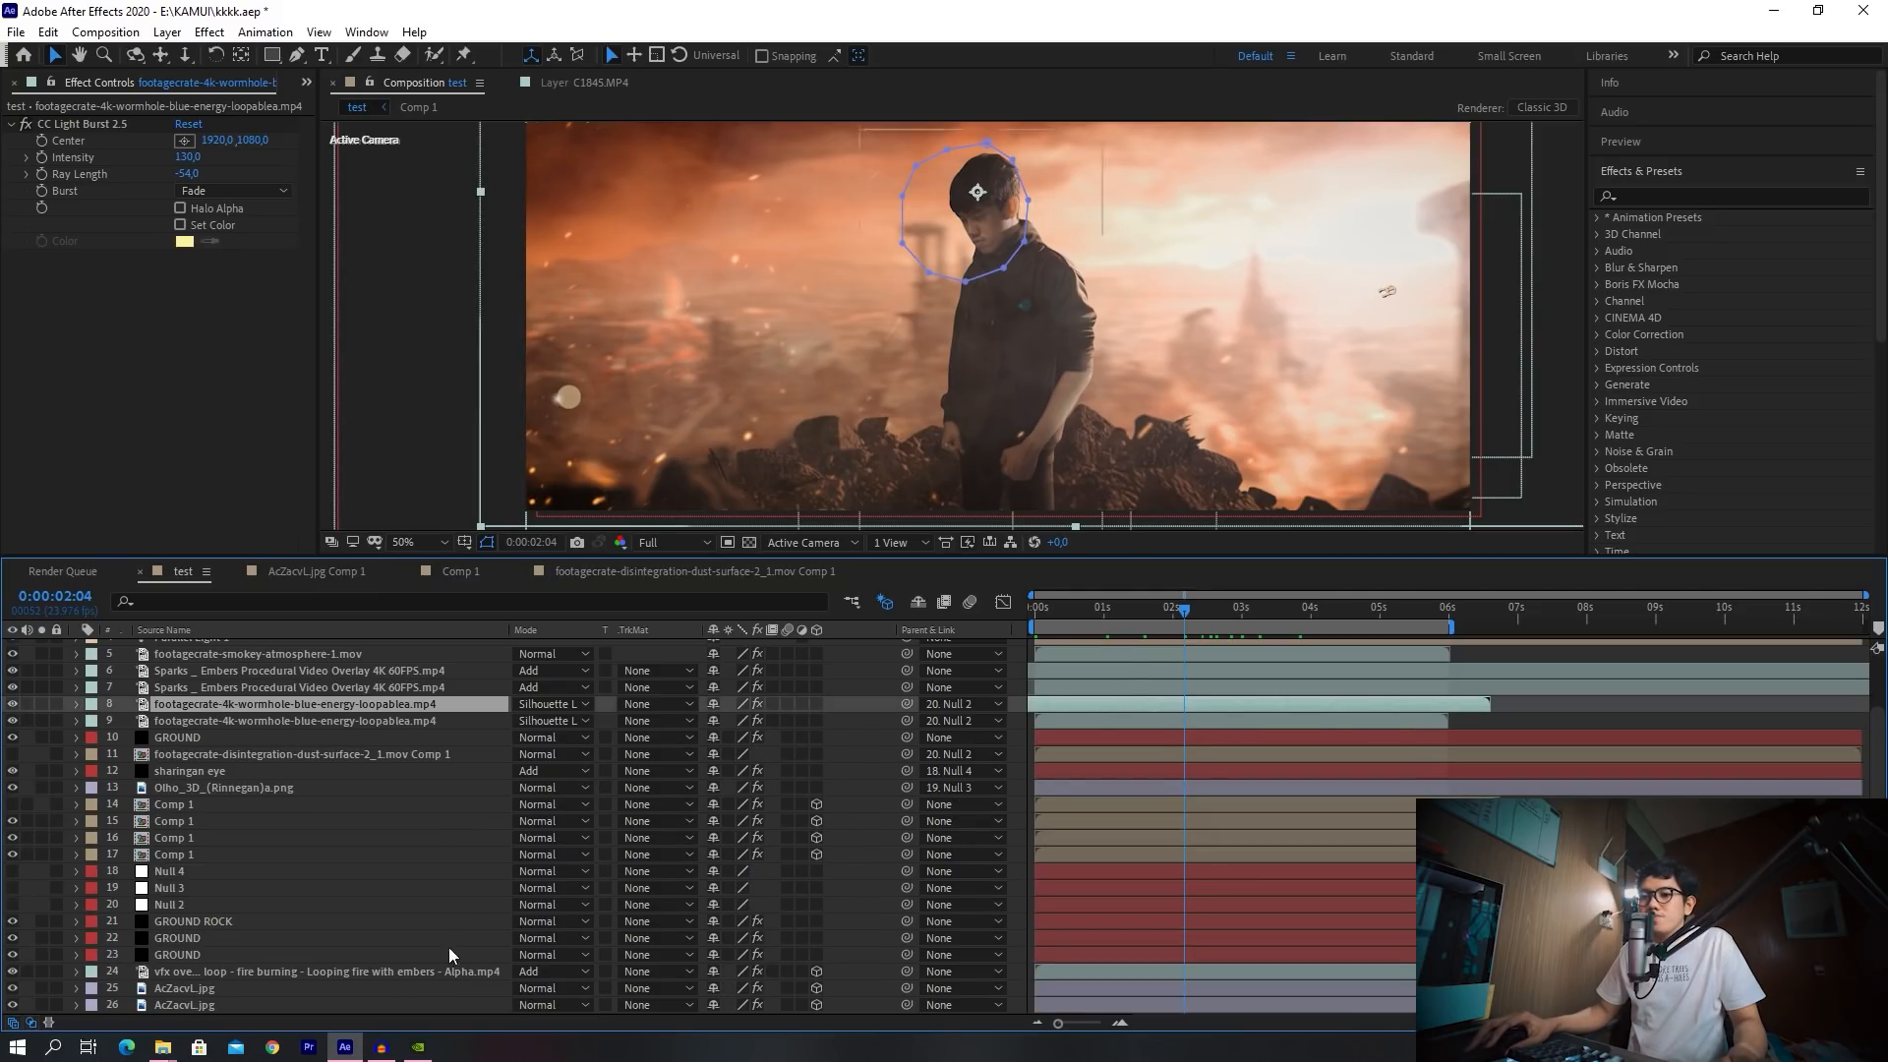
Open the source clip footagecrate-4k-wormhole-blue-energy-loopablea from the KAMUI folder to view it, then close it and return to After Effects
{"action": "mouse_move", "coordinate": [211, 1035]}
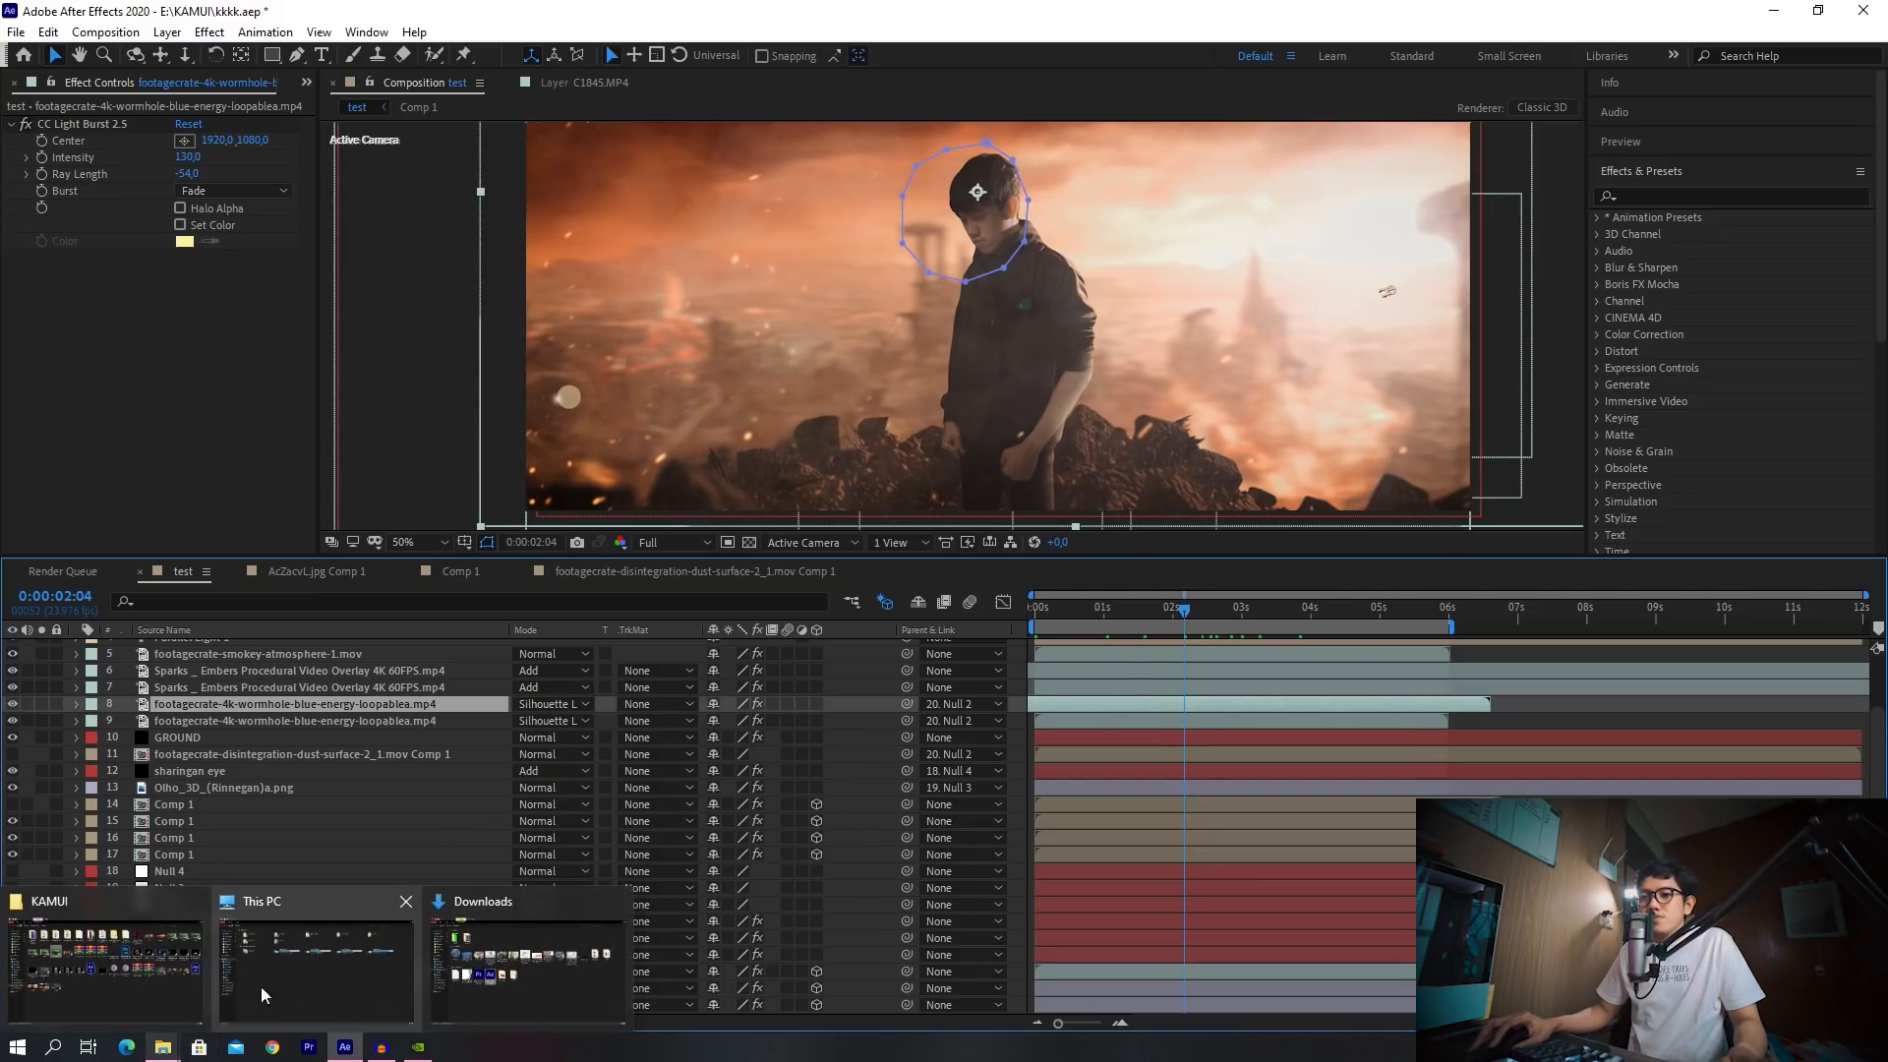
{"action": "left_click", "coordinate": [162, 985]}
{"action": "double_click", "coordinate": [1358, 387]}
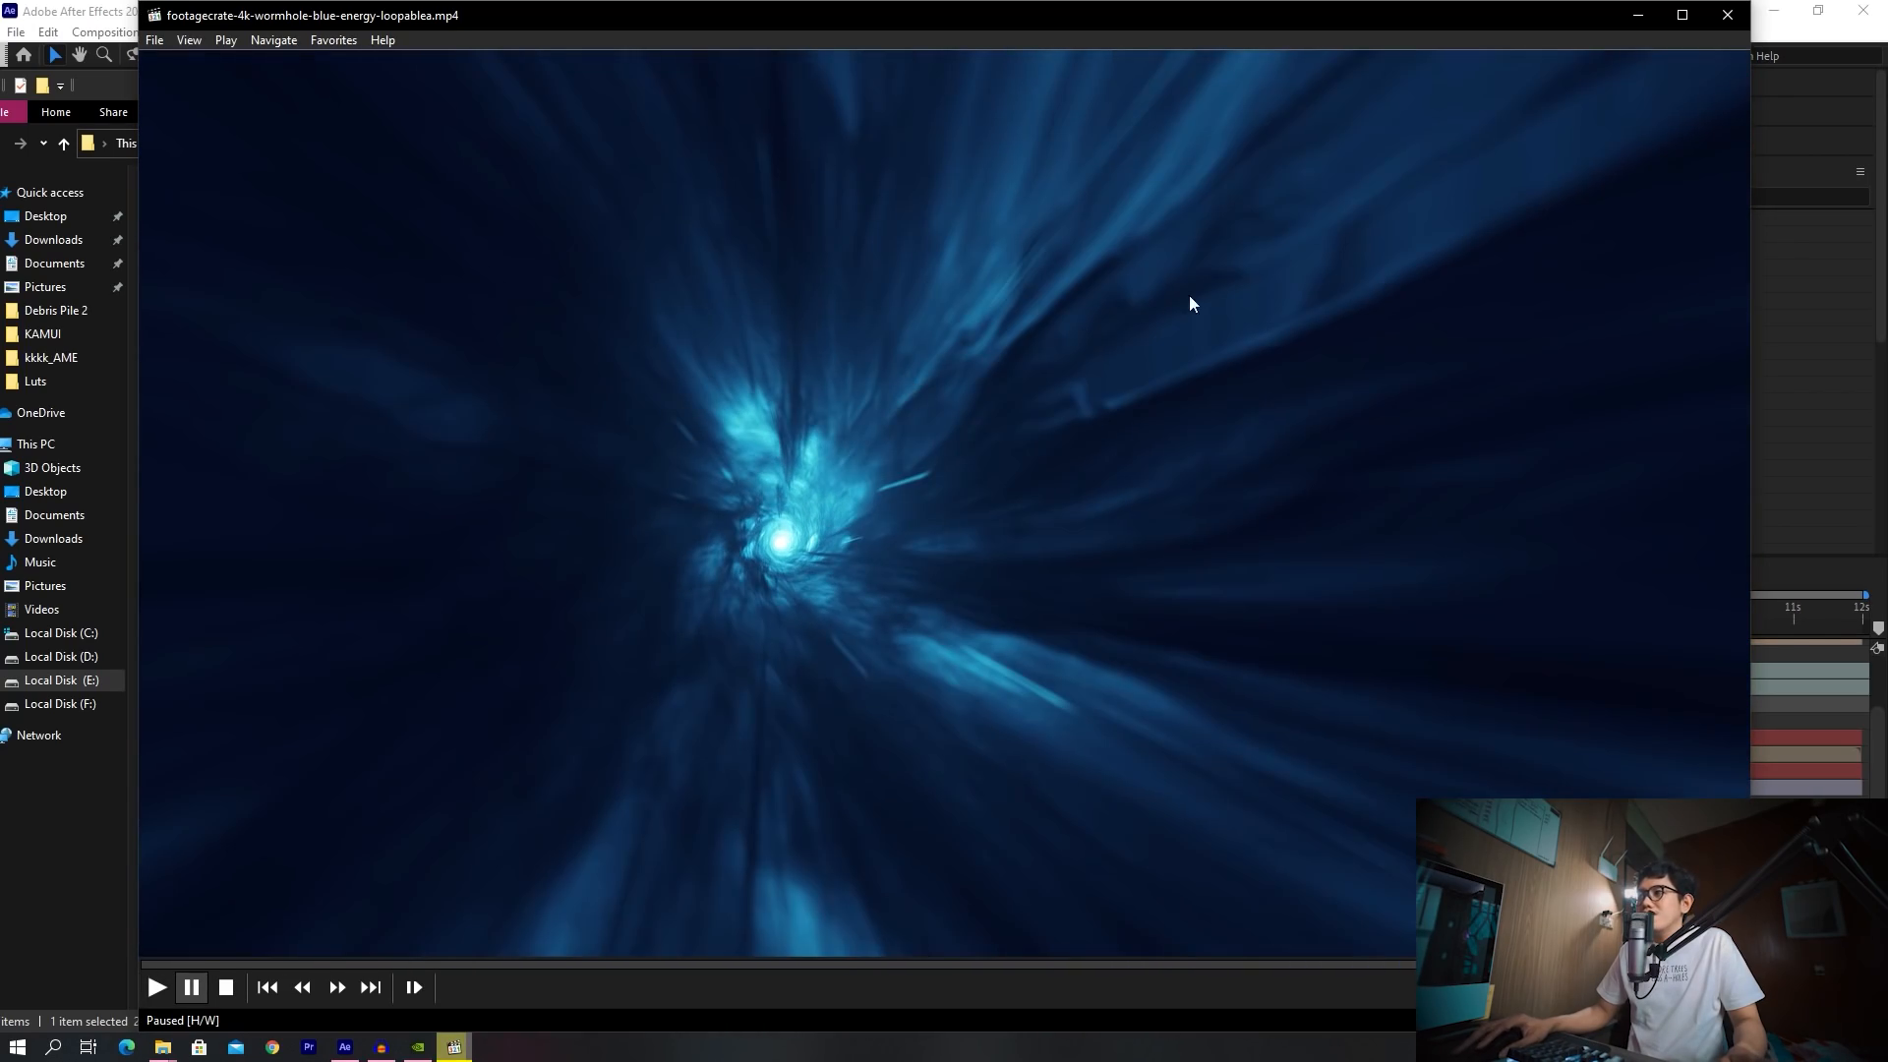
{"action": "left_click", "coordinate": [1710, 18]}
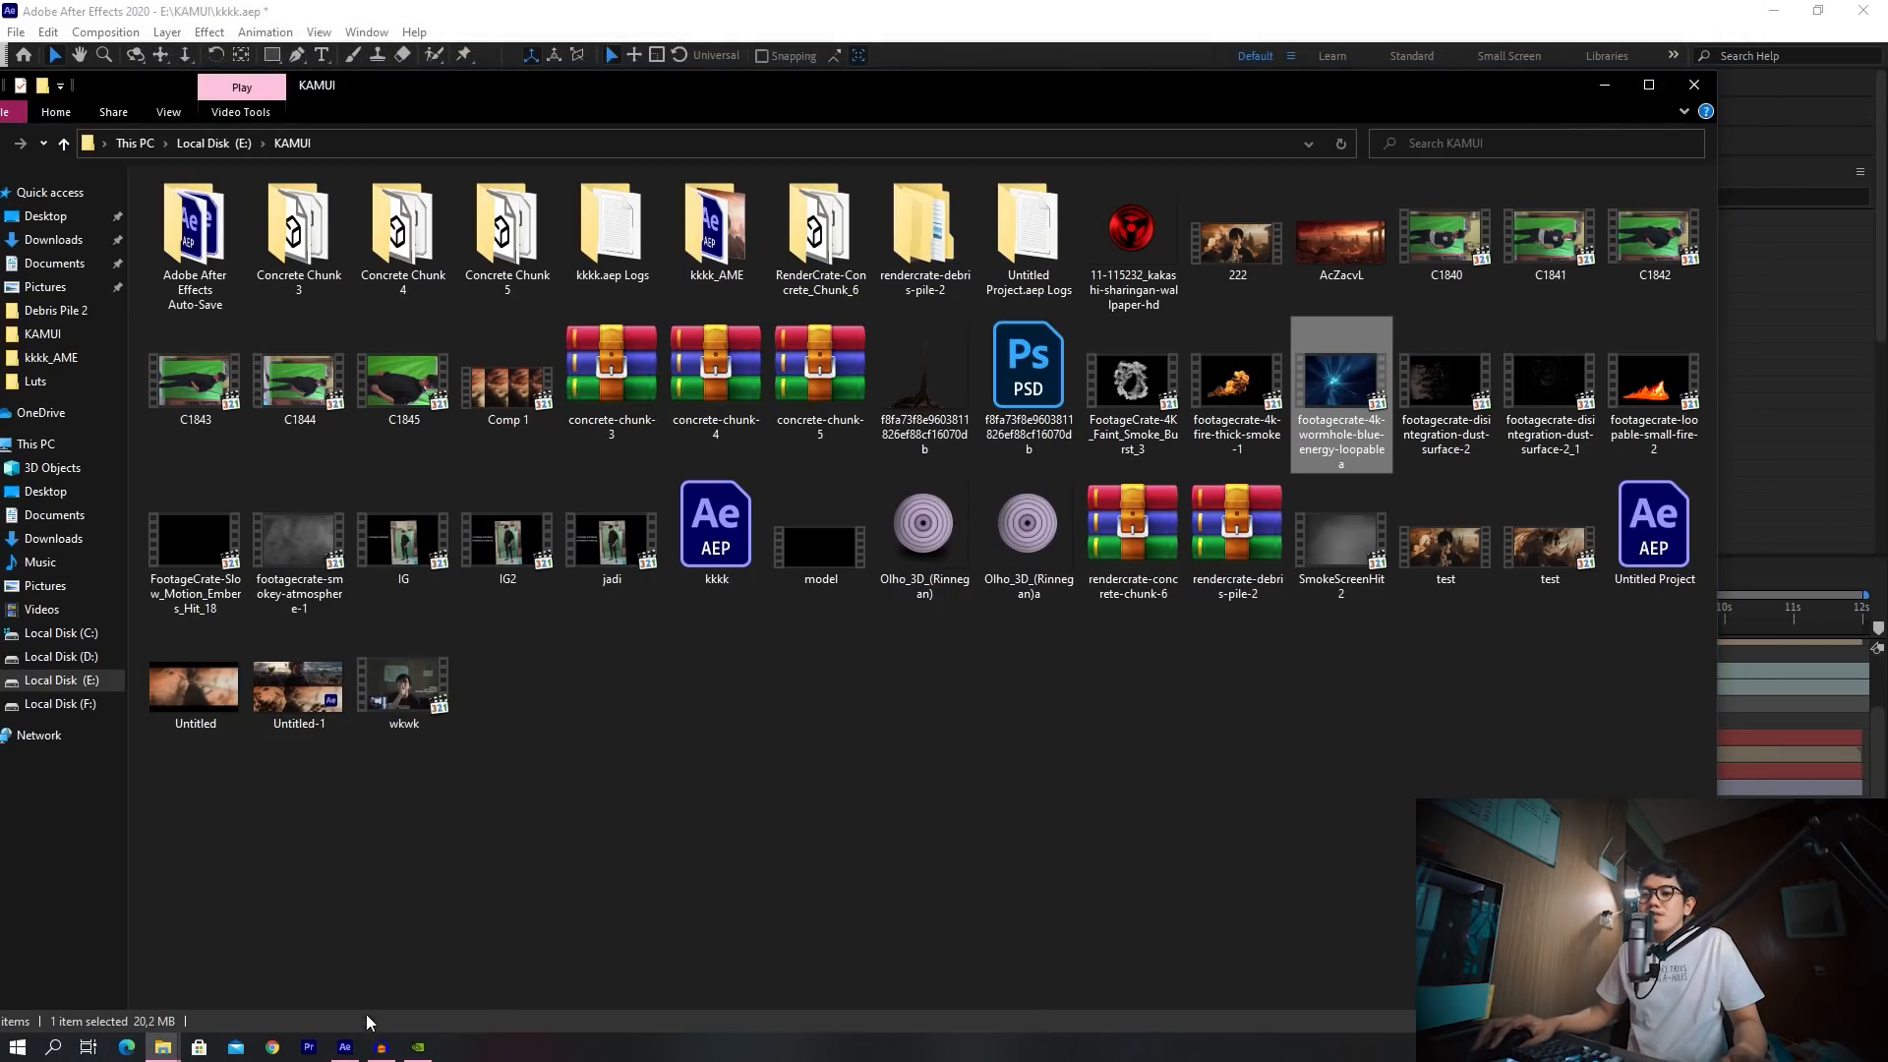
{"action": "left_click", "coordinate": [344, 1047]}
Review the blending mode options of the lower wormhole layer without changing its mode
{"action": "left_click", "coordinate": [244, 721]}
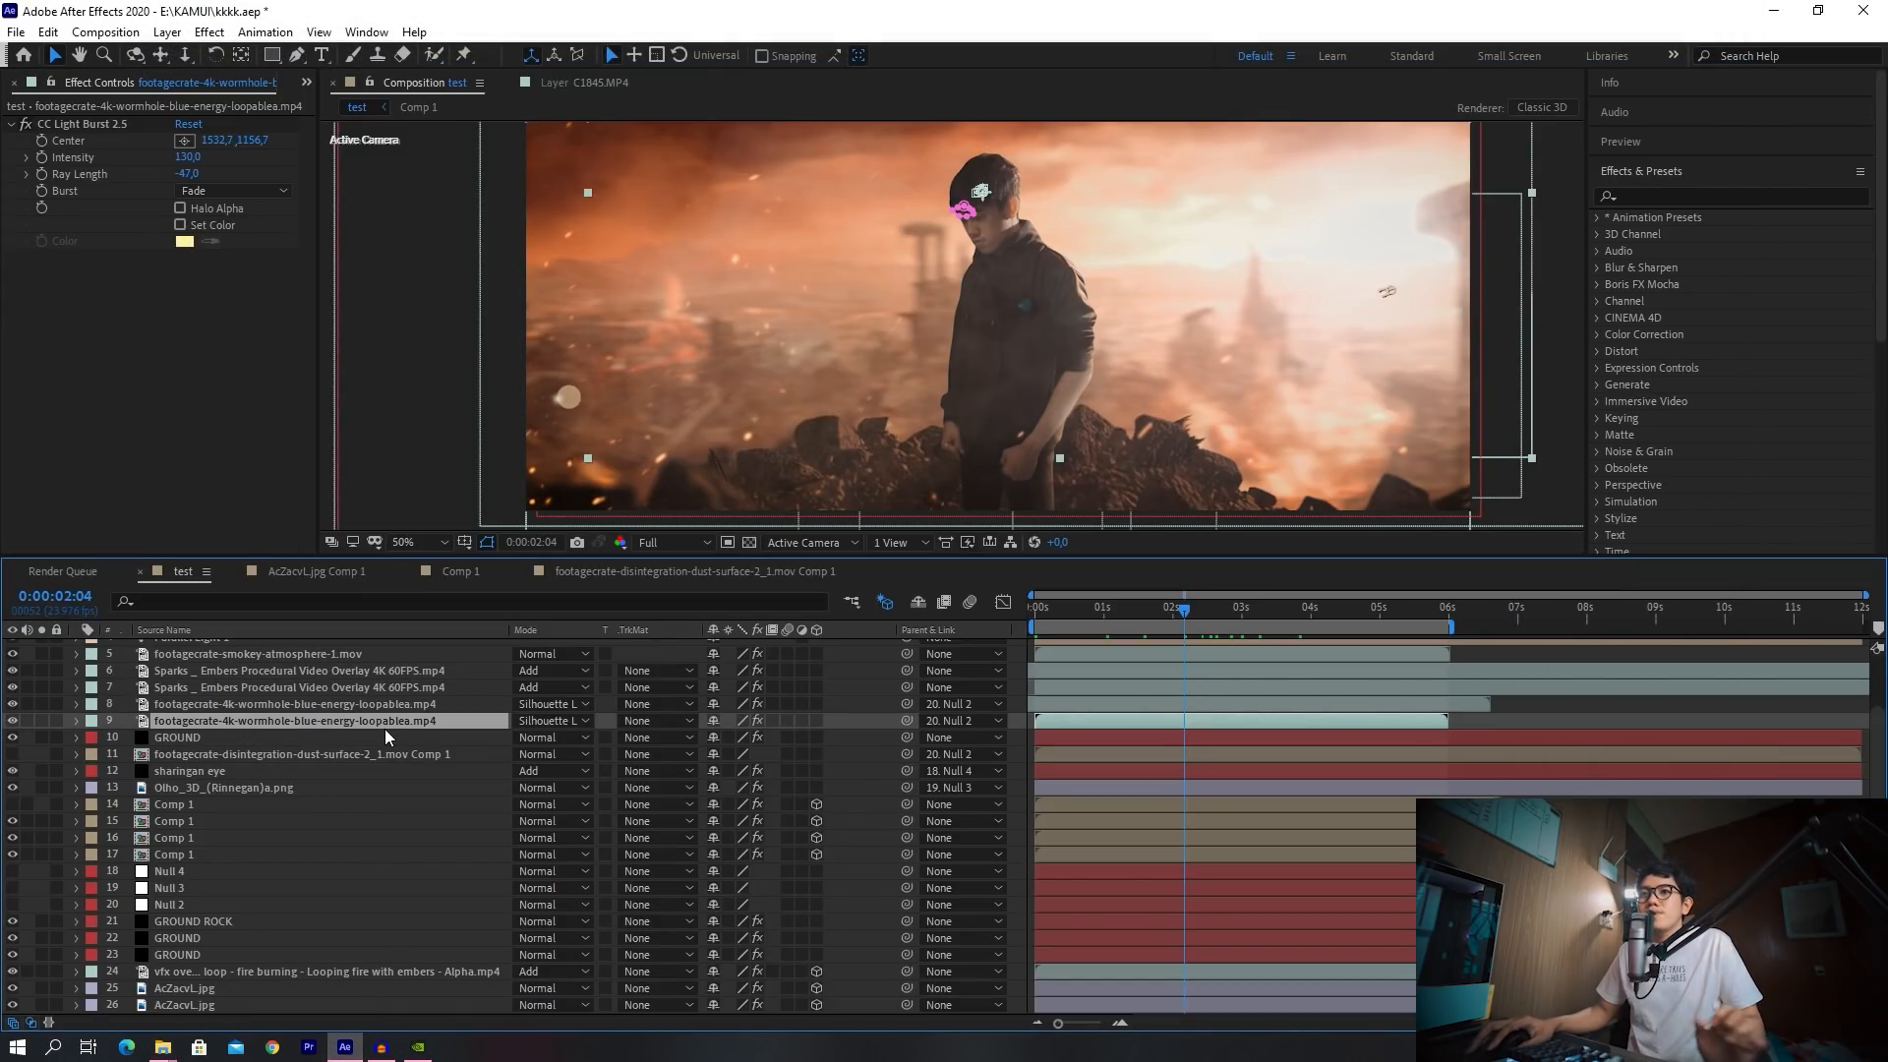
{"action": "left_click", "coordinate": [538, 722]}
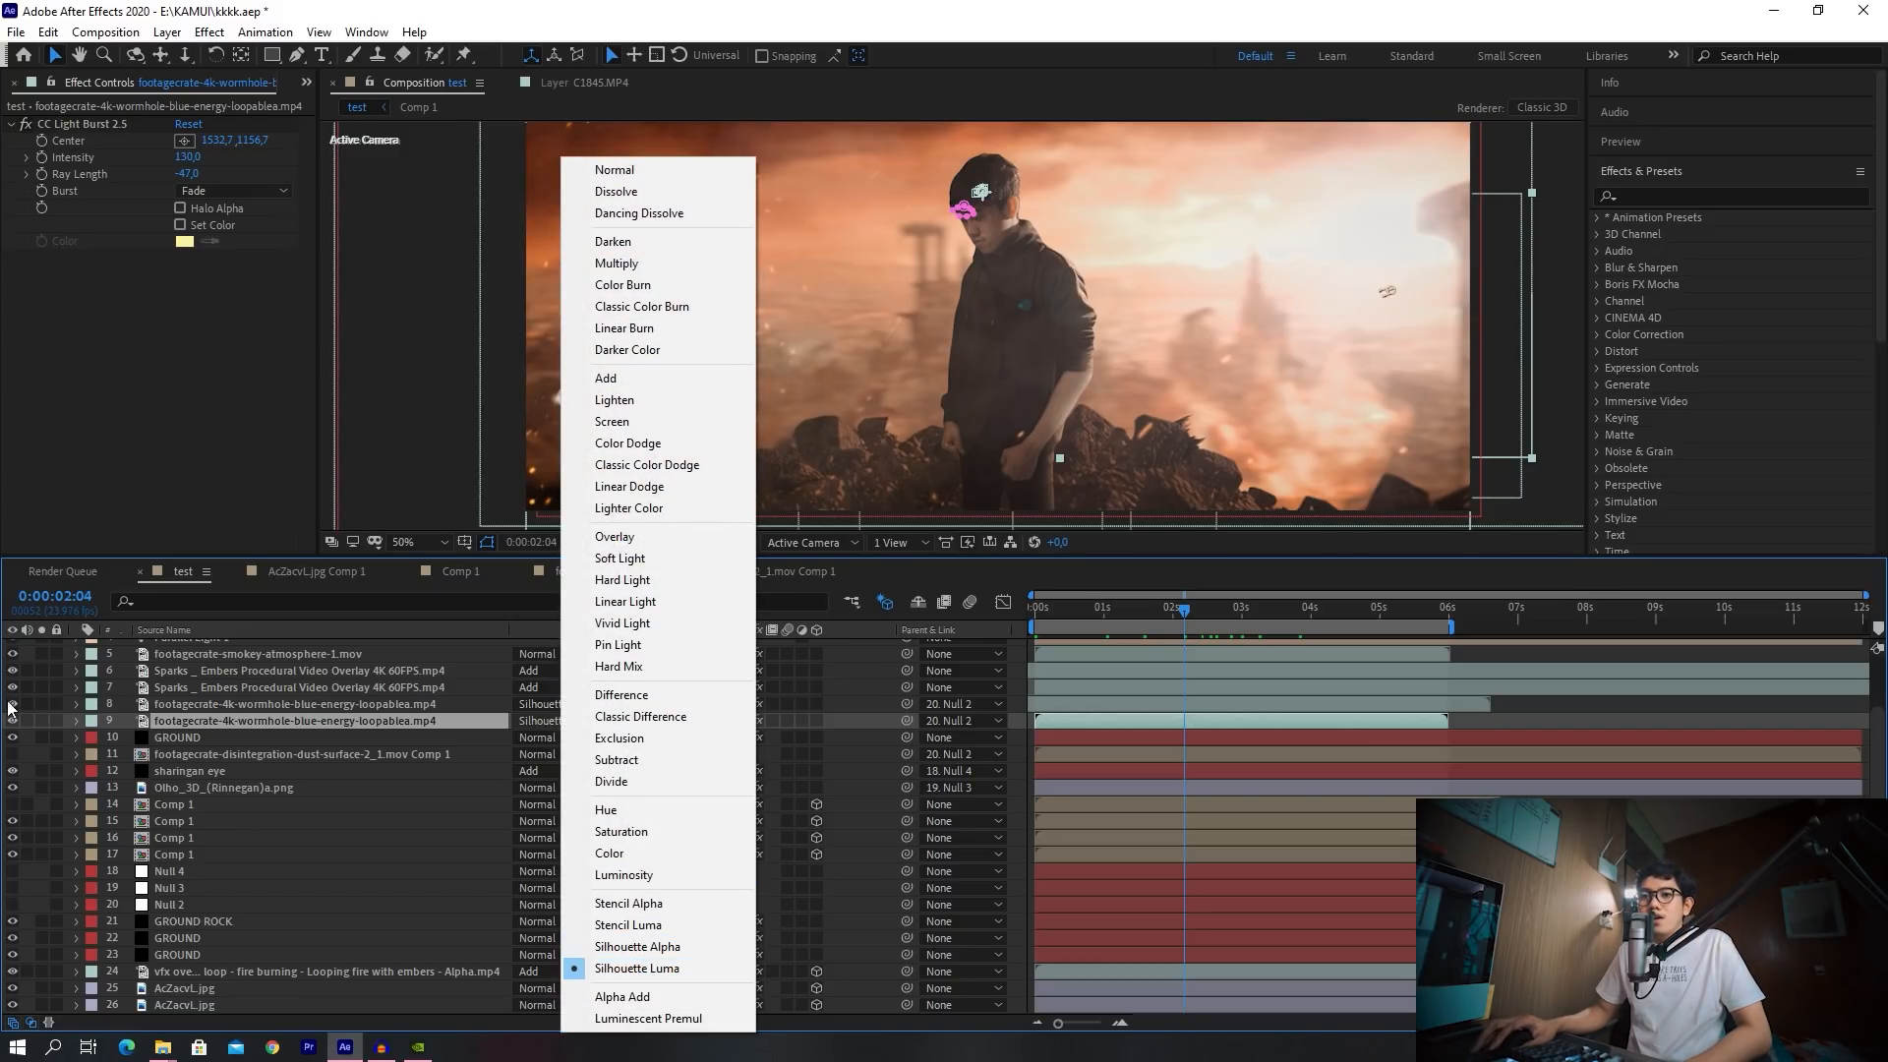
{"action": "left_click", "coordinate": [205, 717]}
{"action": "left_click", "coordinate": [202, 704]}
Hide the upper wormhole layer and set the lower one's blending mode to Normal, previewing it at 0:00:04:11
{"action": "left_click", "coordinate": [13, 705]}
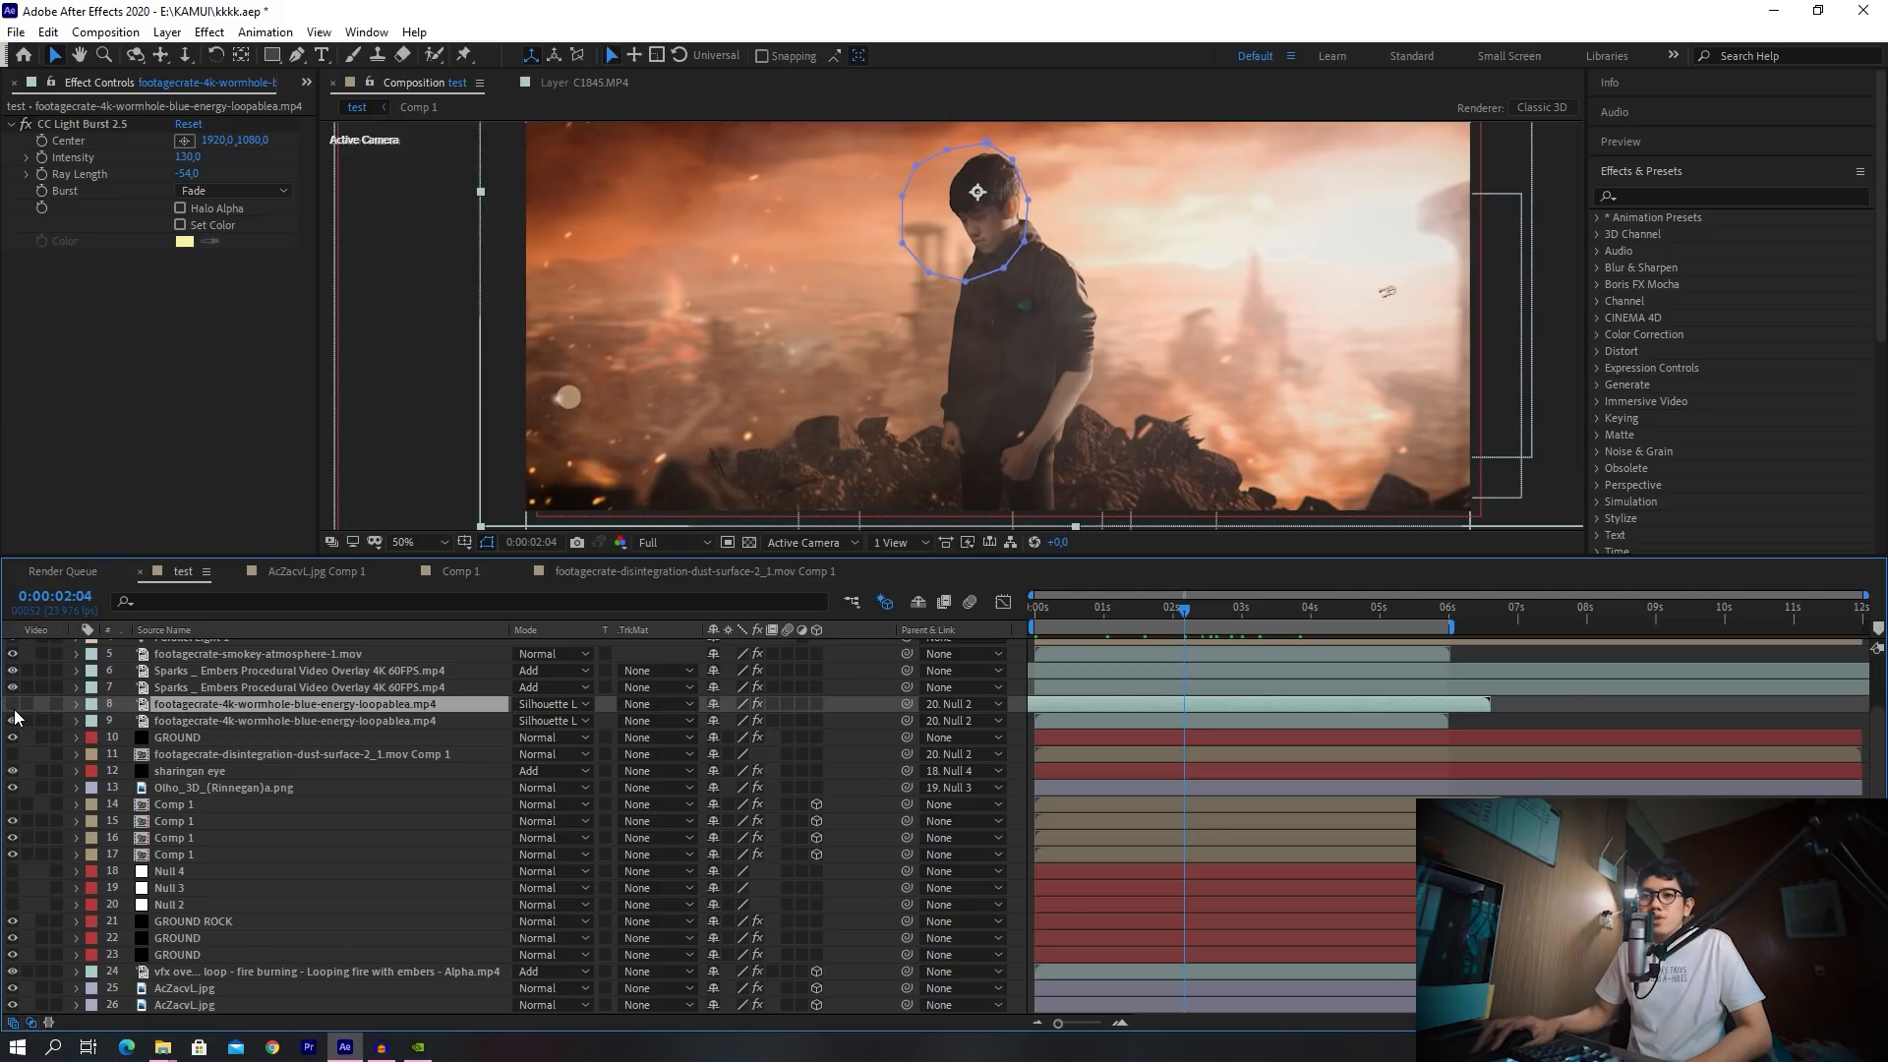
{"action": "left_click", "coordinate": [331, 722]}
{"action": "left_click", "coordinate": [550, 722]}
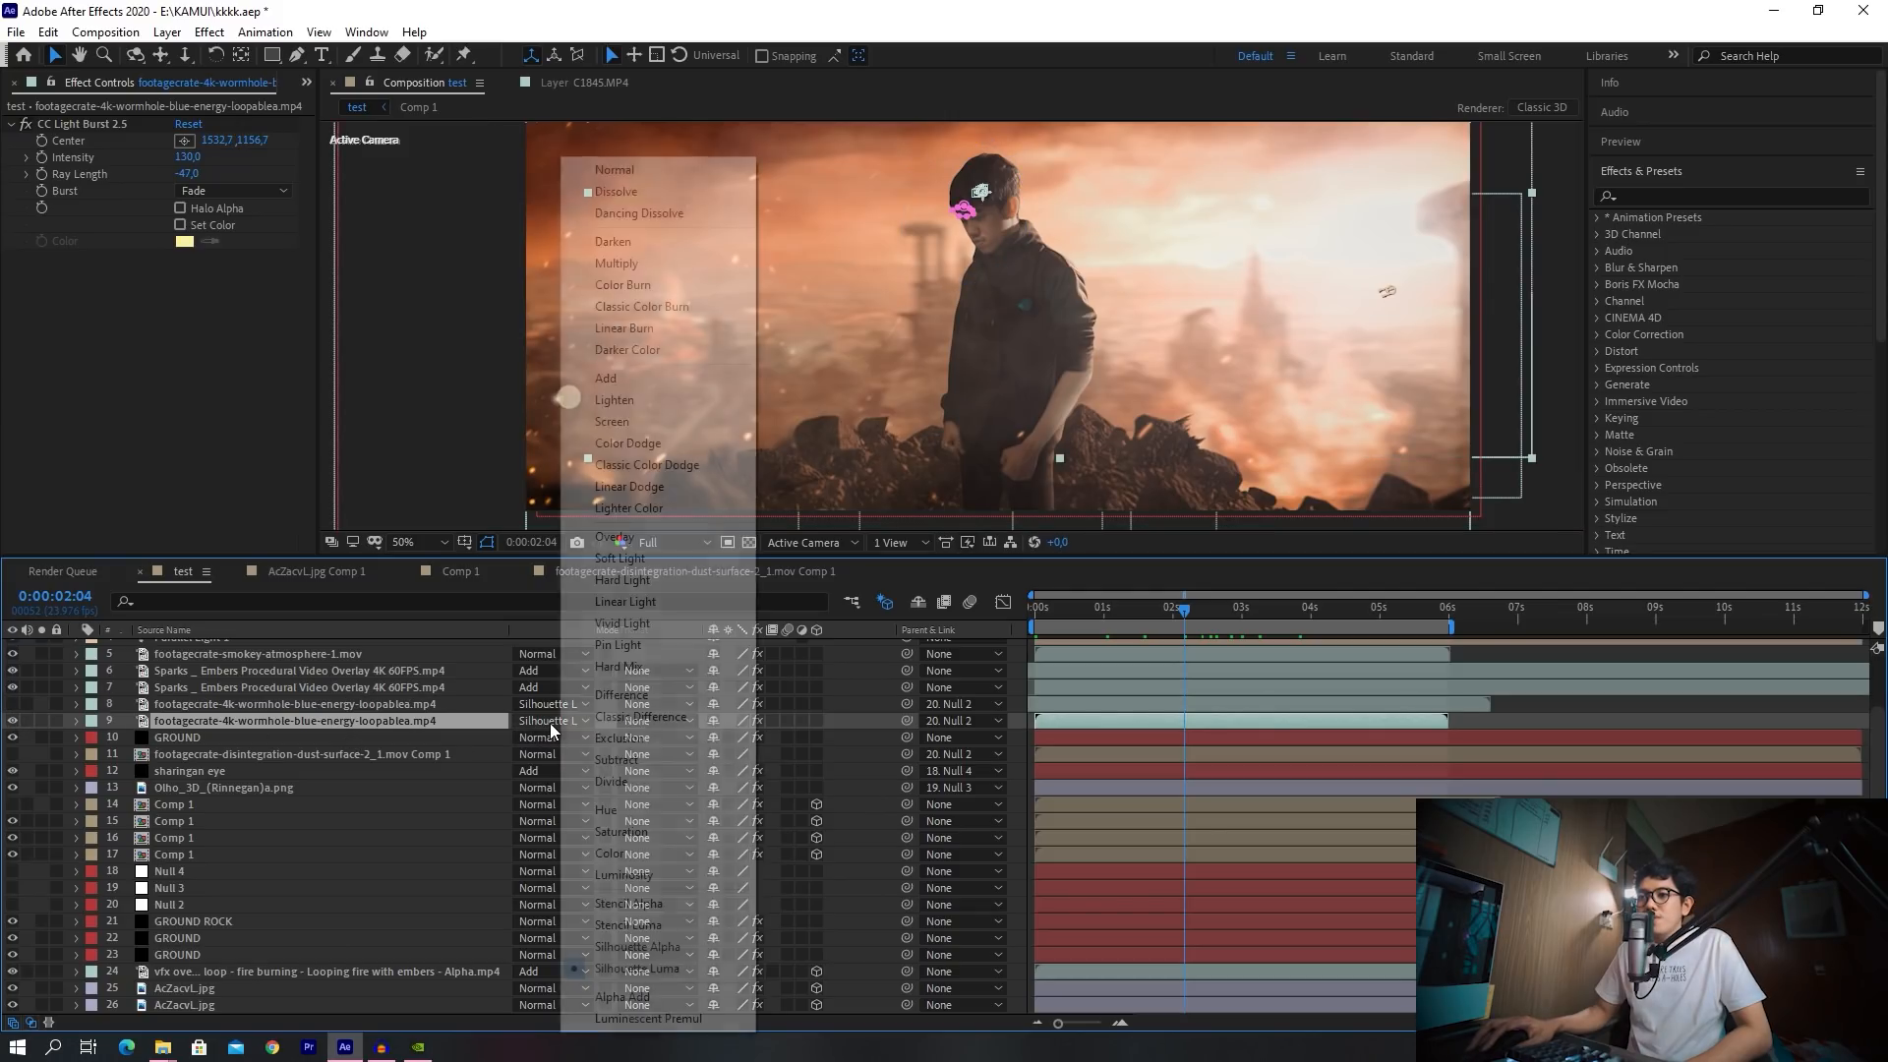
{"action": "left_click", "coordinate": [635, 172]}
{"action": "left_click", "coordinate": [1298, 614]}
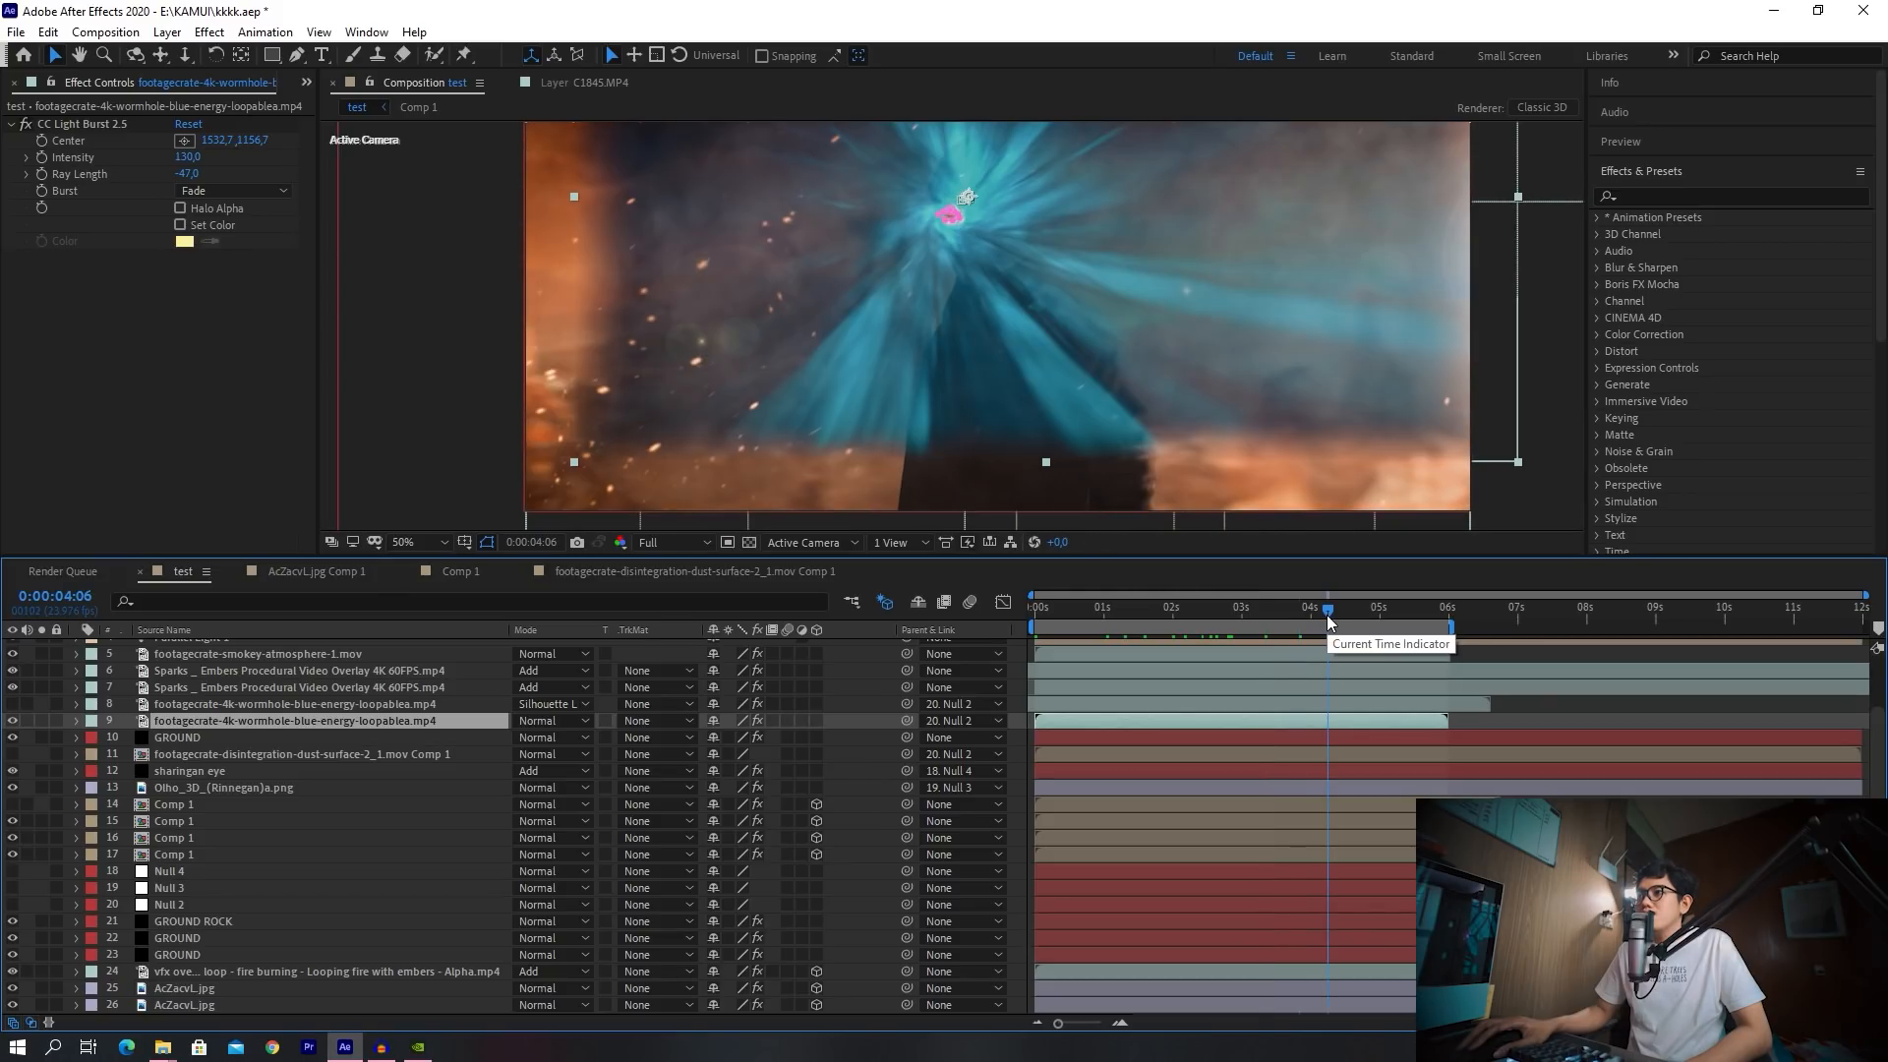
{"action": "left_click", "coordinate": [1343, 615]}
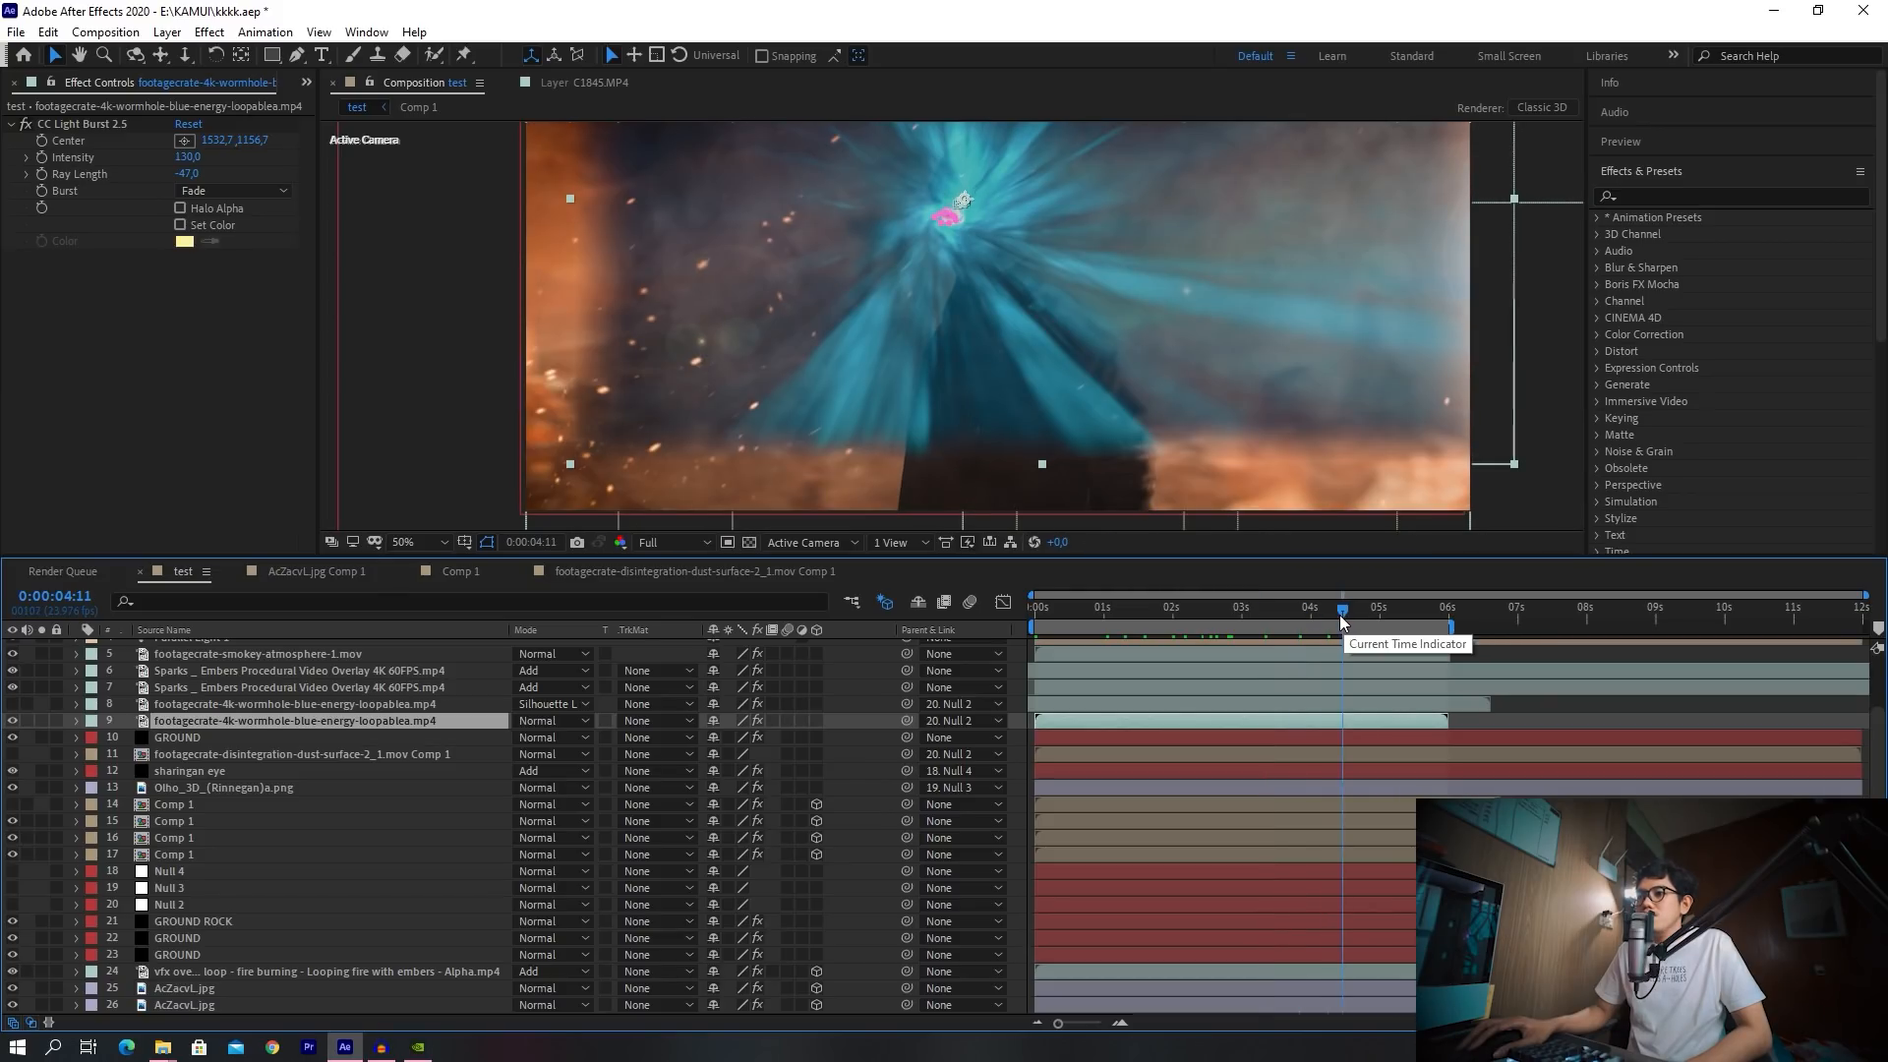
Set the lower wormhole layer's blending mode to Silhouette Luma and make the upper wormhole layer visible again
{"action": "left_click", "coordinate": [548, 720]}
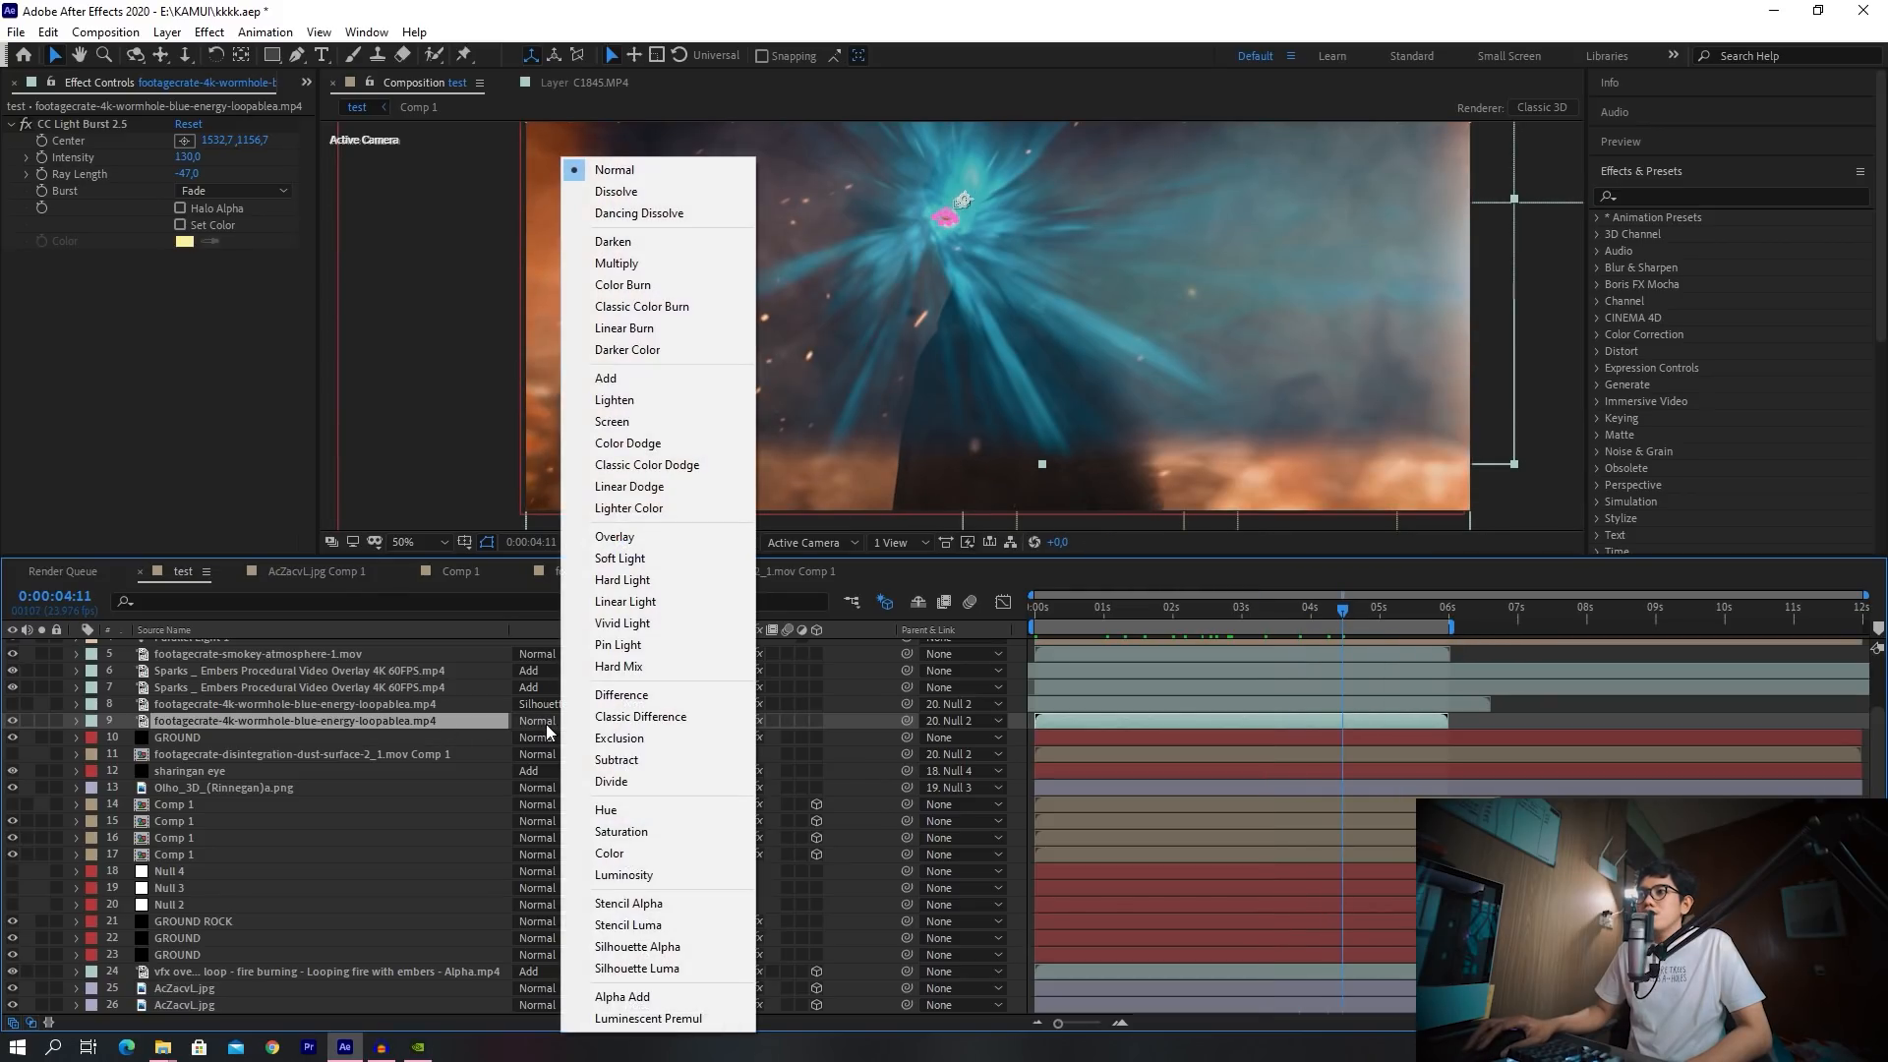
{"action": "left_click", "coordinate": [641, 969]}
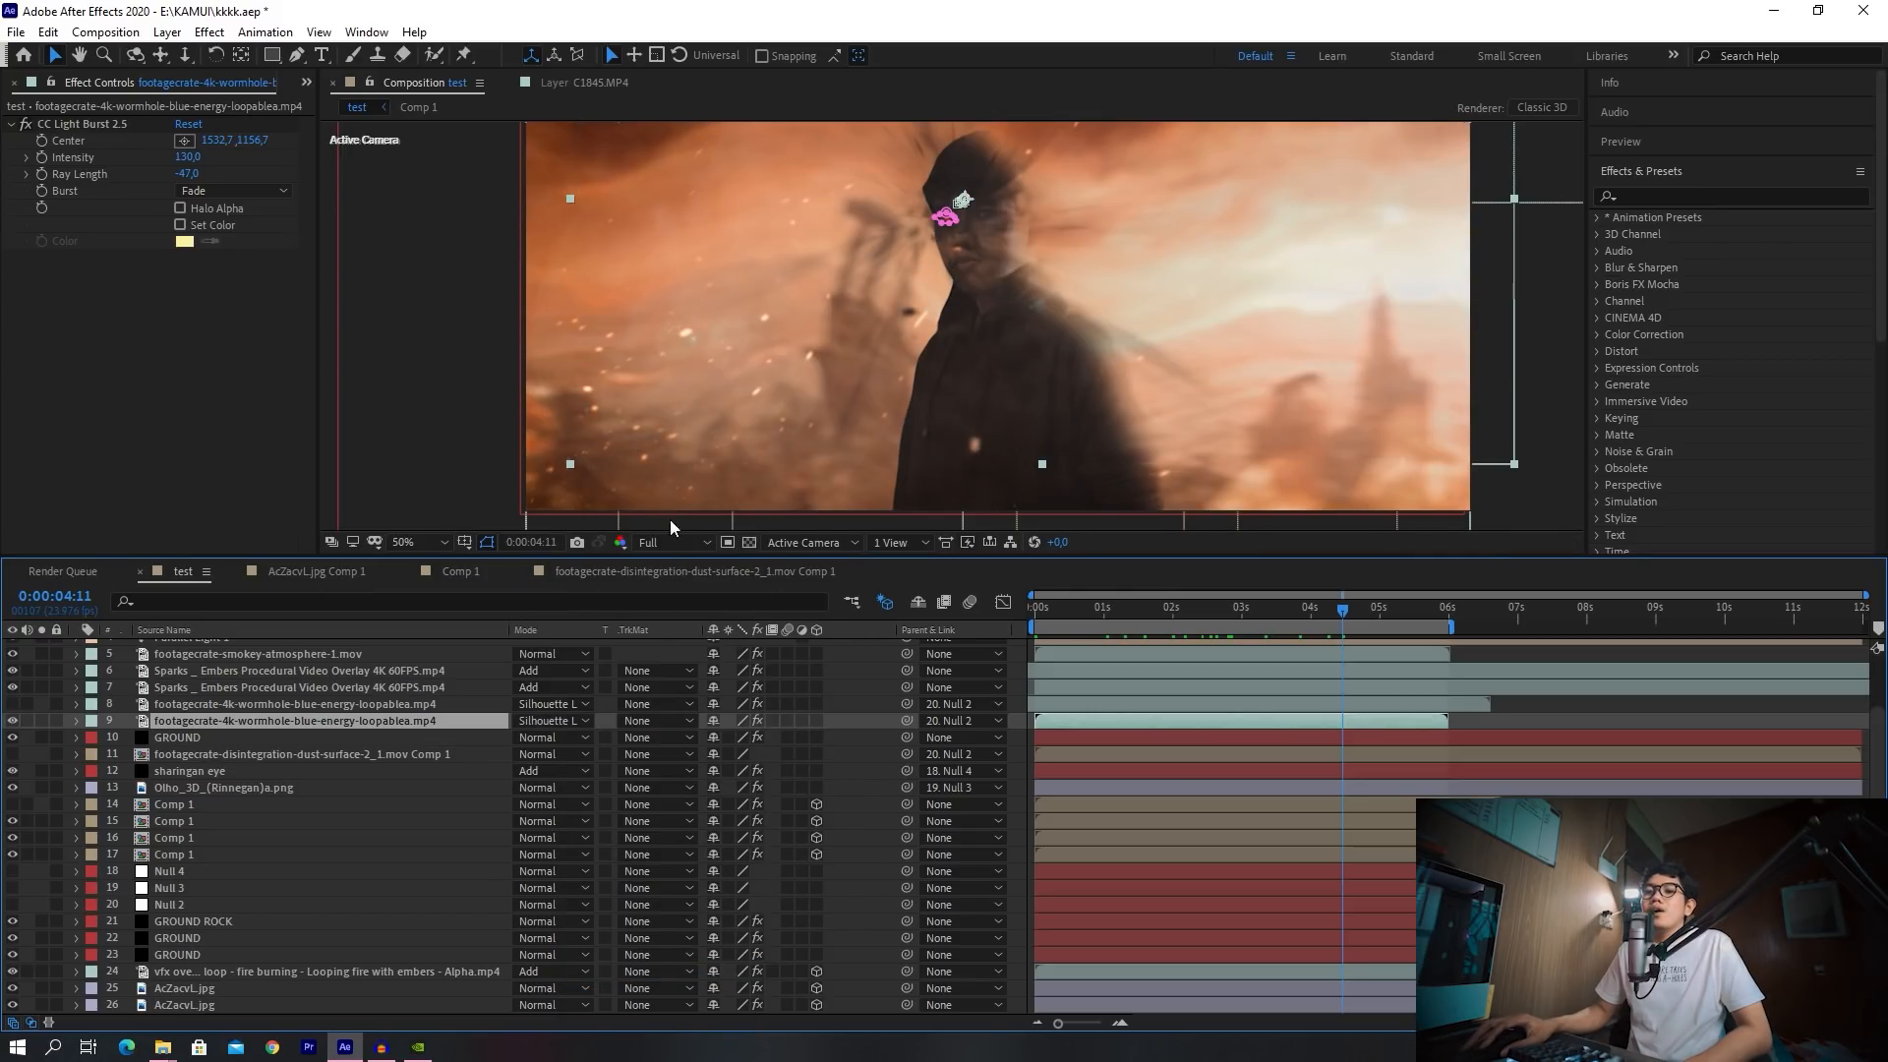
{"action": "left_click", "coordinate": [240, 704]}
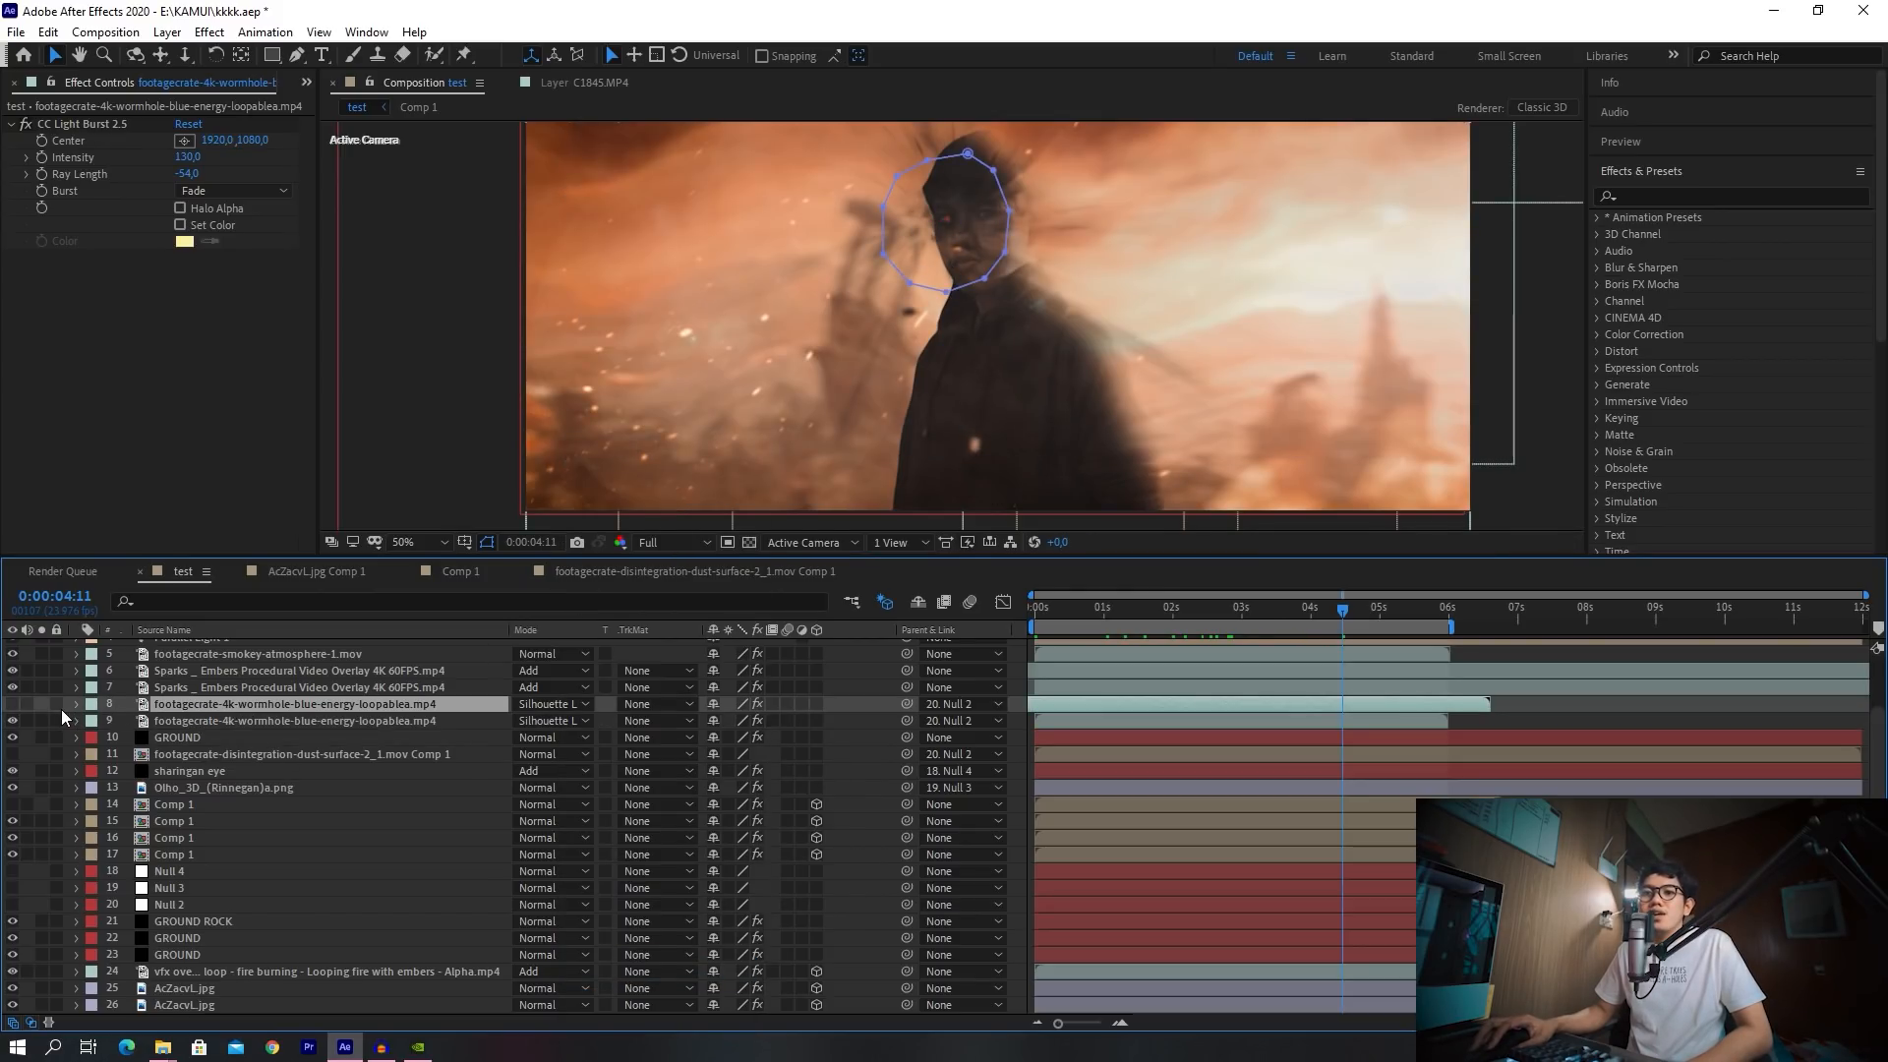
{"action": "left_click", "coordinate": [13, 704]}
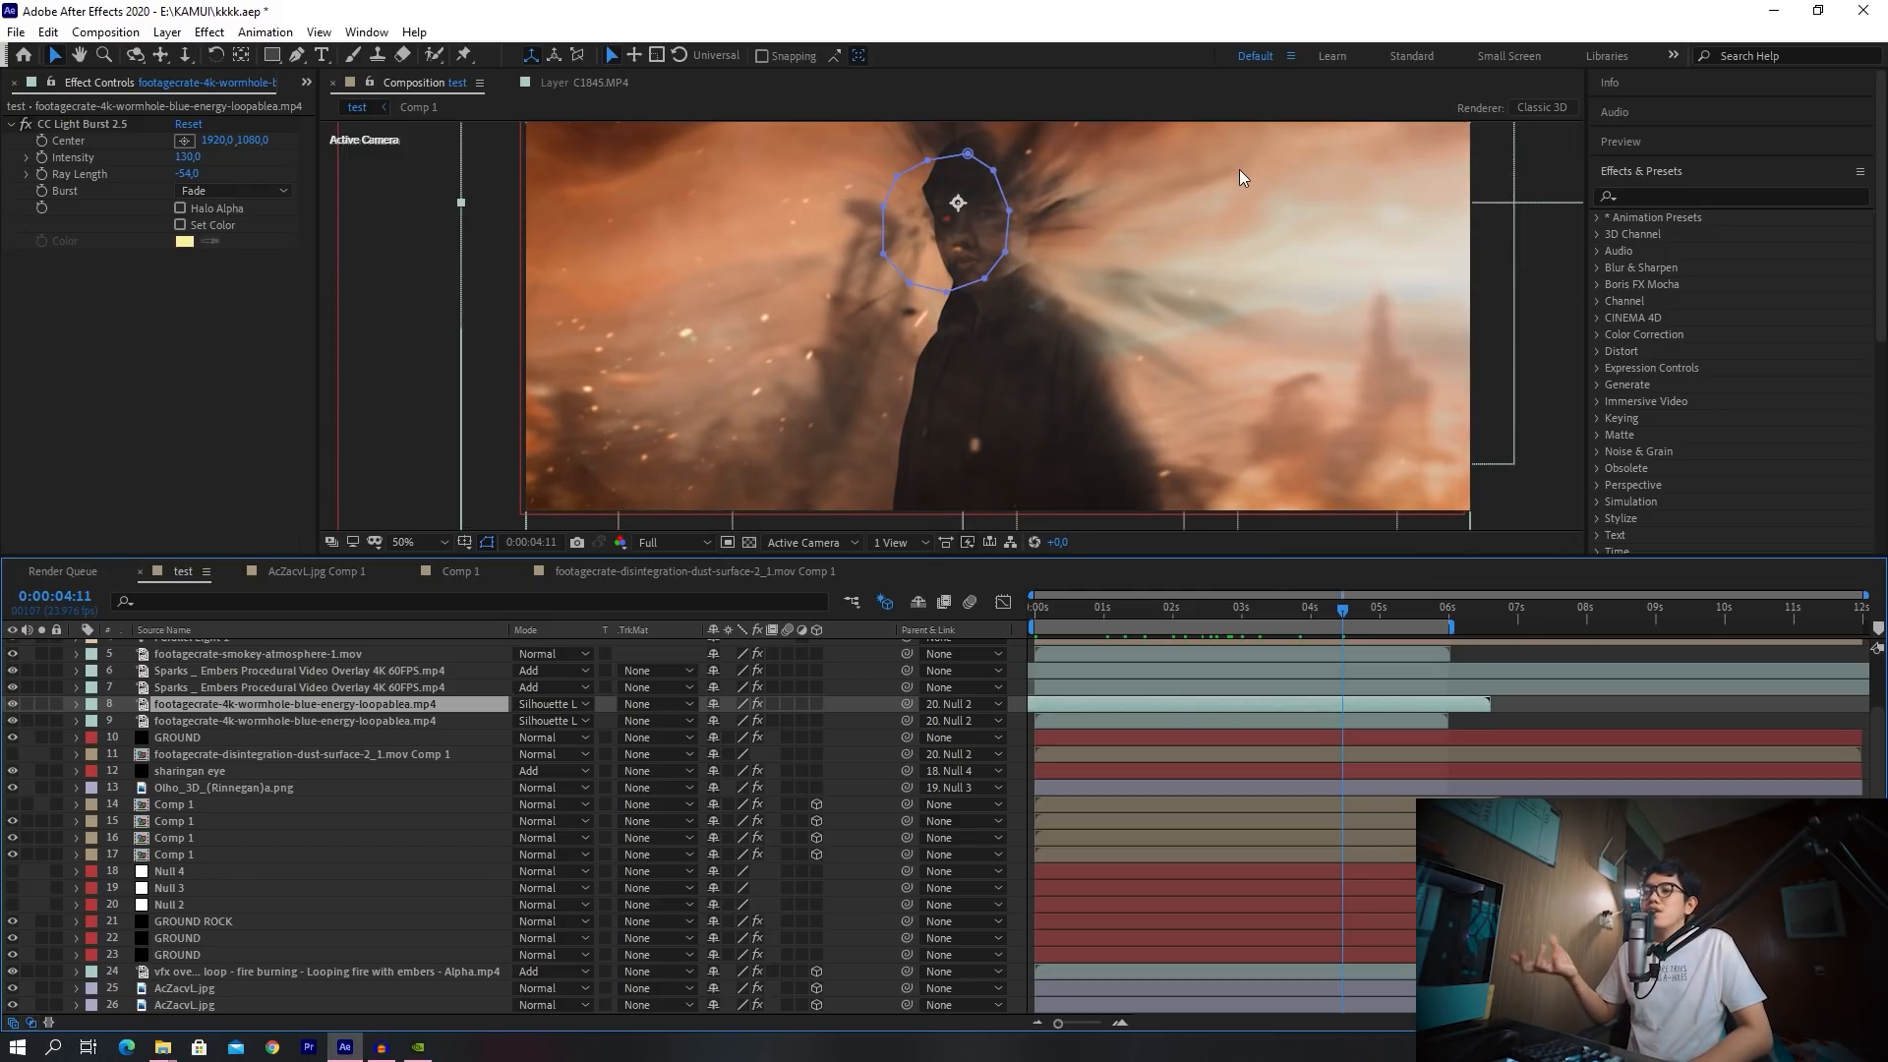
Compare the CC Light Burst 2.5 settings of the two wormhole layers by alternating the selection between them
{"action": "left_click", "coordinate": [244, 718]}
{"action": "left_click", "coordinate": [273, 704]}
{"action": "left_click", "coordinate": [252, 718]}
{"action": "left_click", "coordinate": [270, 705]}
{"action": "left_click", "coordinate": [244, 719]}
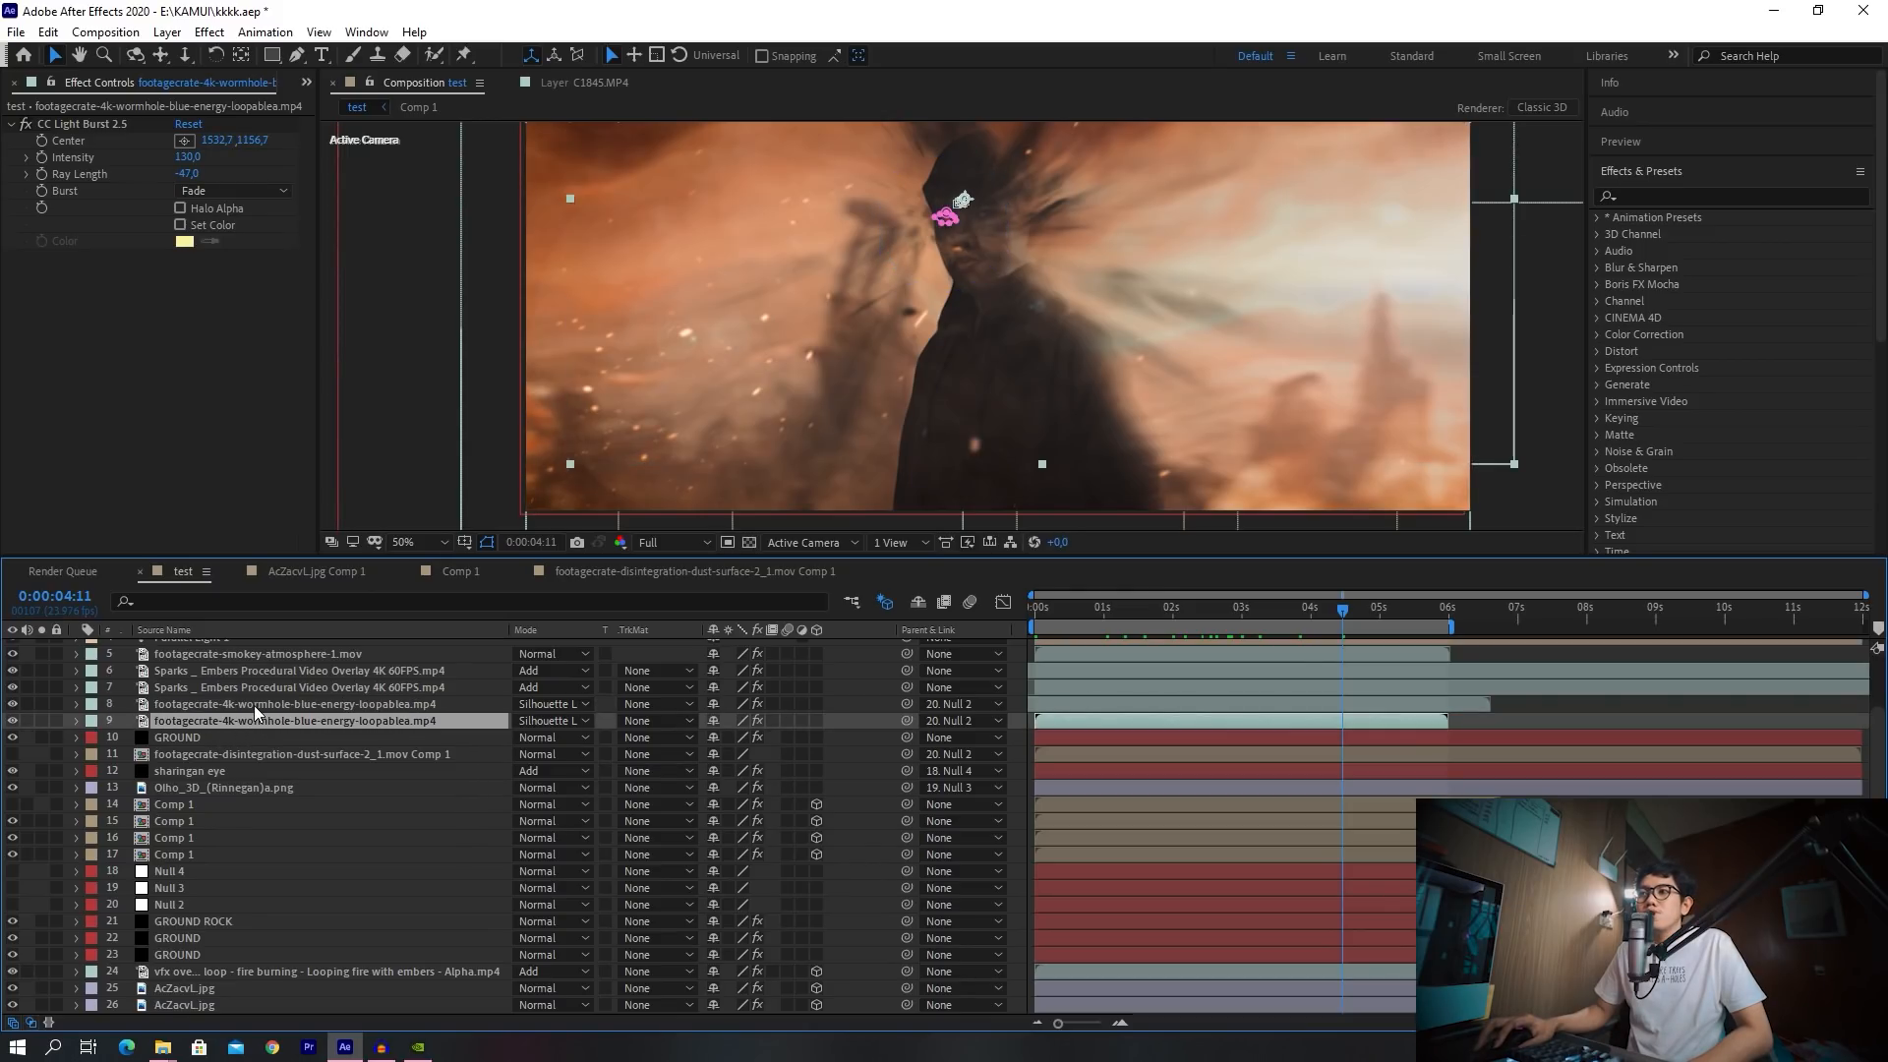
{"action": "left_click", "coordinate": [253, 705]}
{"action": "left_click", "coordinate": [246, 716]}
{"action": "left_click", "coordinate": [275, 706]}
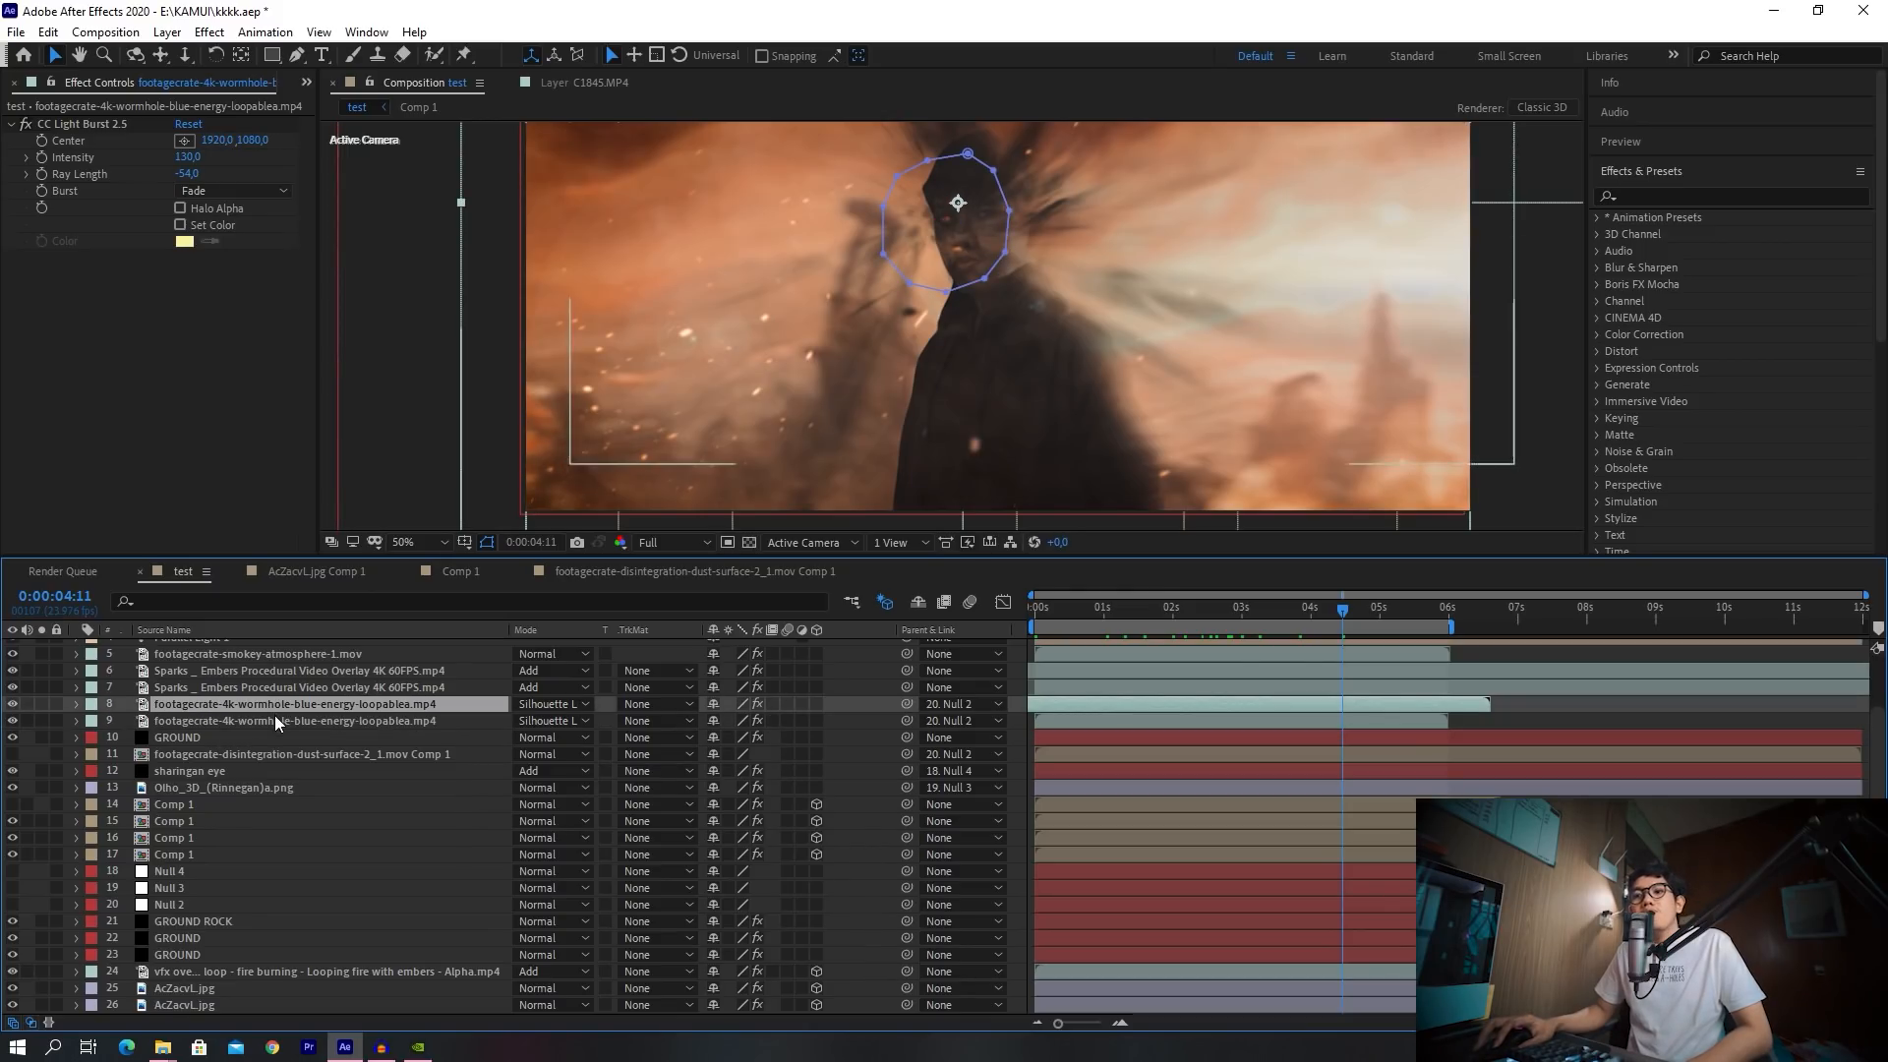
{"action": "left_click", "coordinate": [275, 715]}
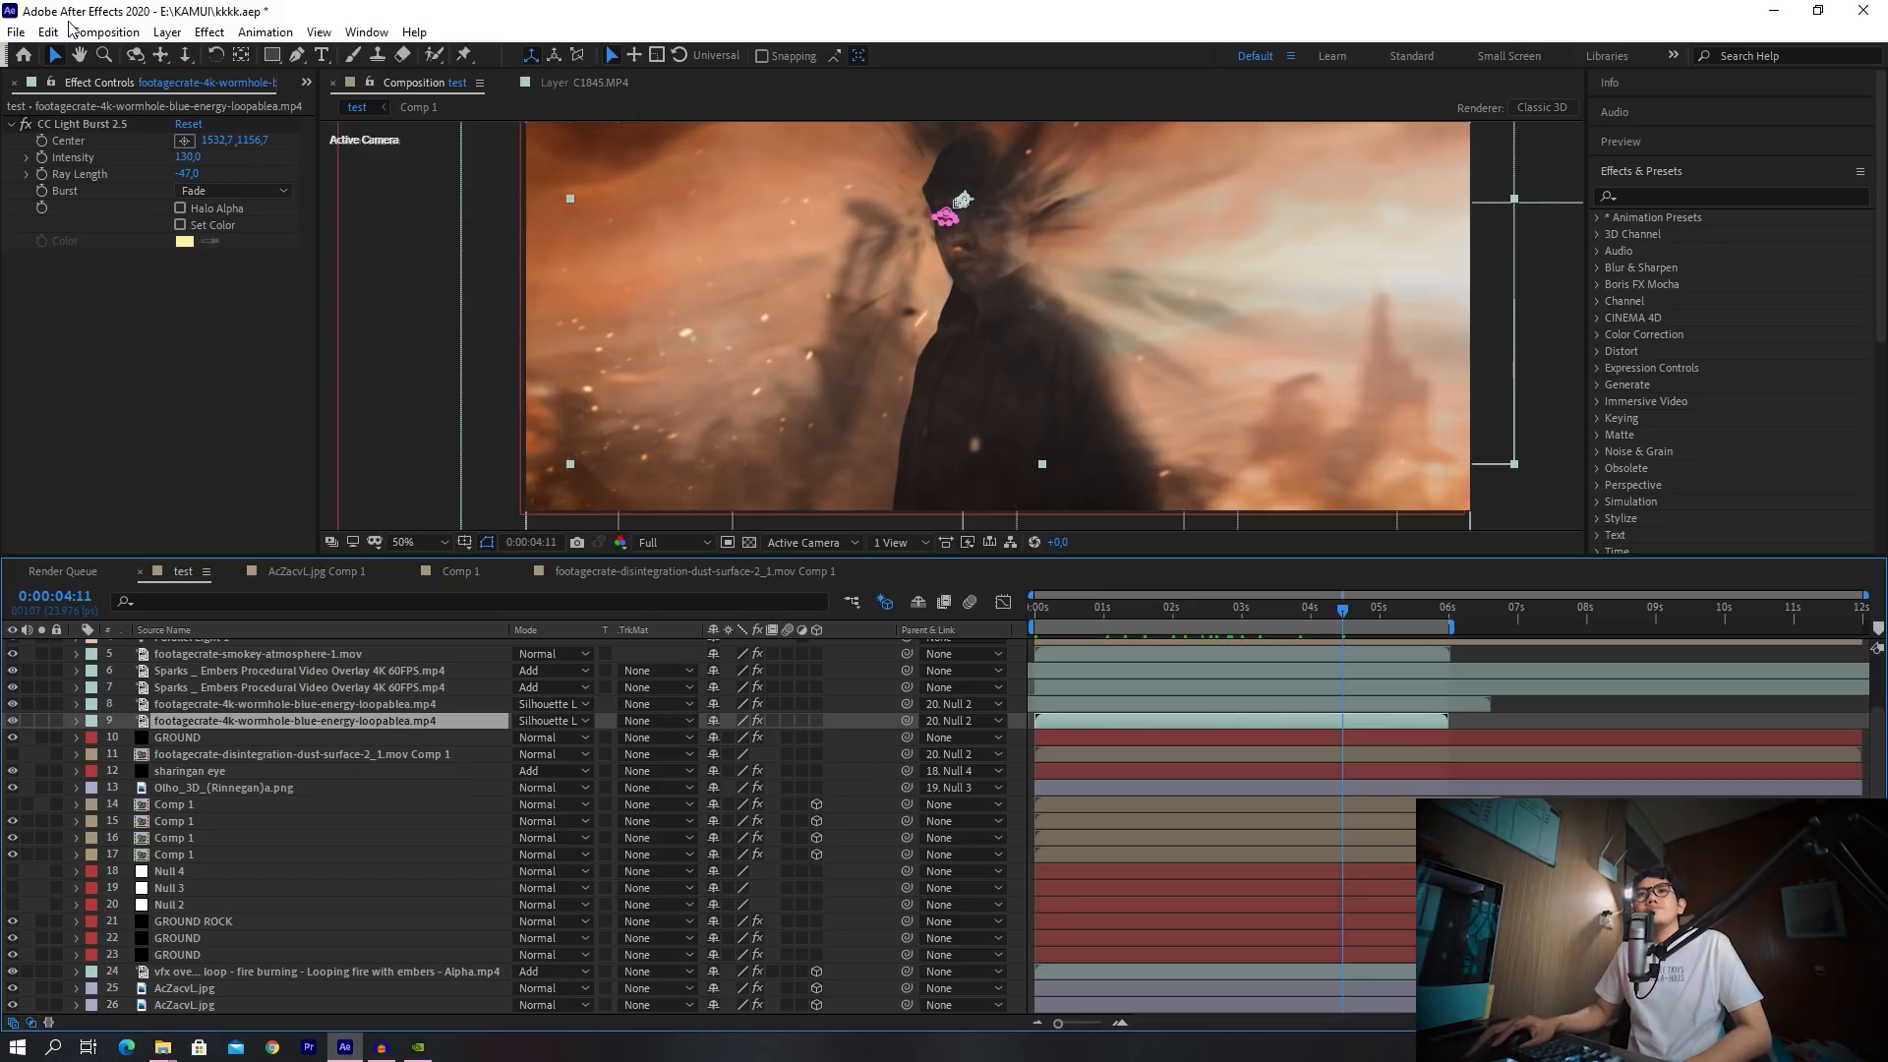
Toggle CC Light Burst 2.5 on the lower wormhole layer to compare the distortion around the face at 100% magnification
{"action": "left_click", "coordinate": [78, 128]}
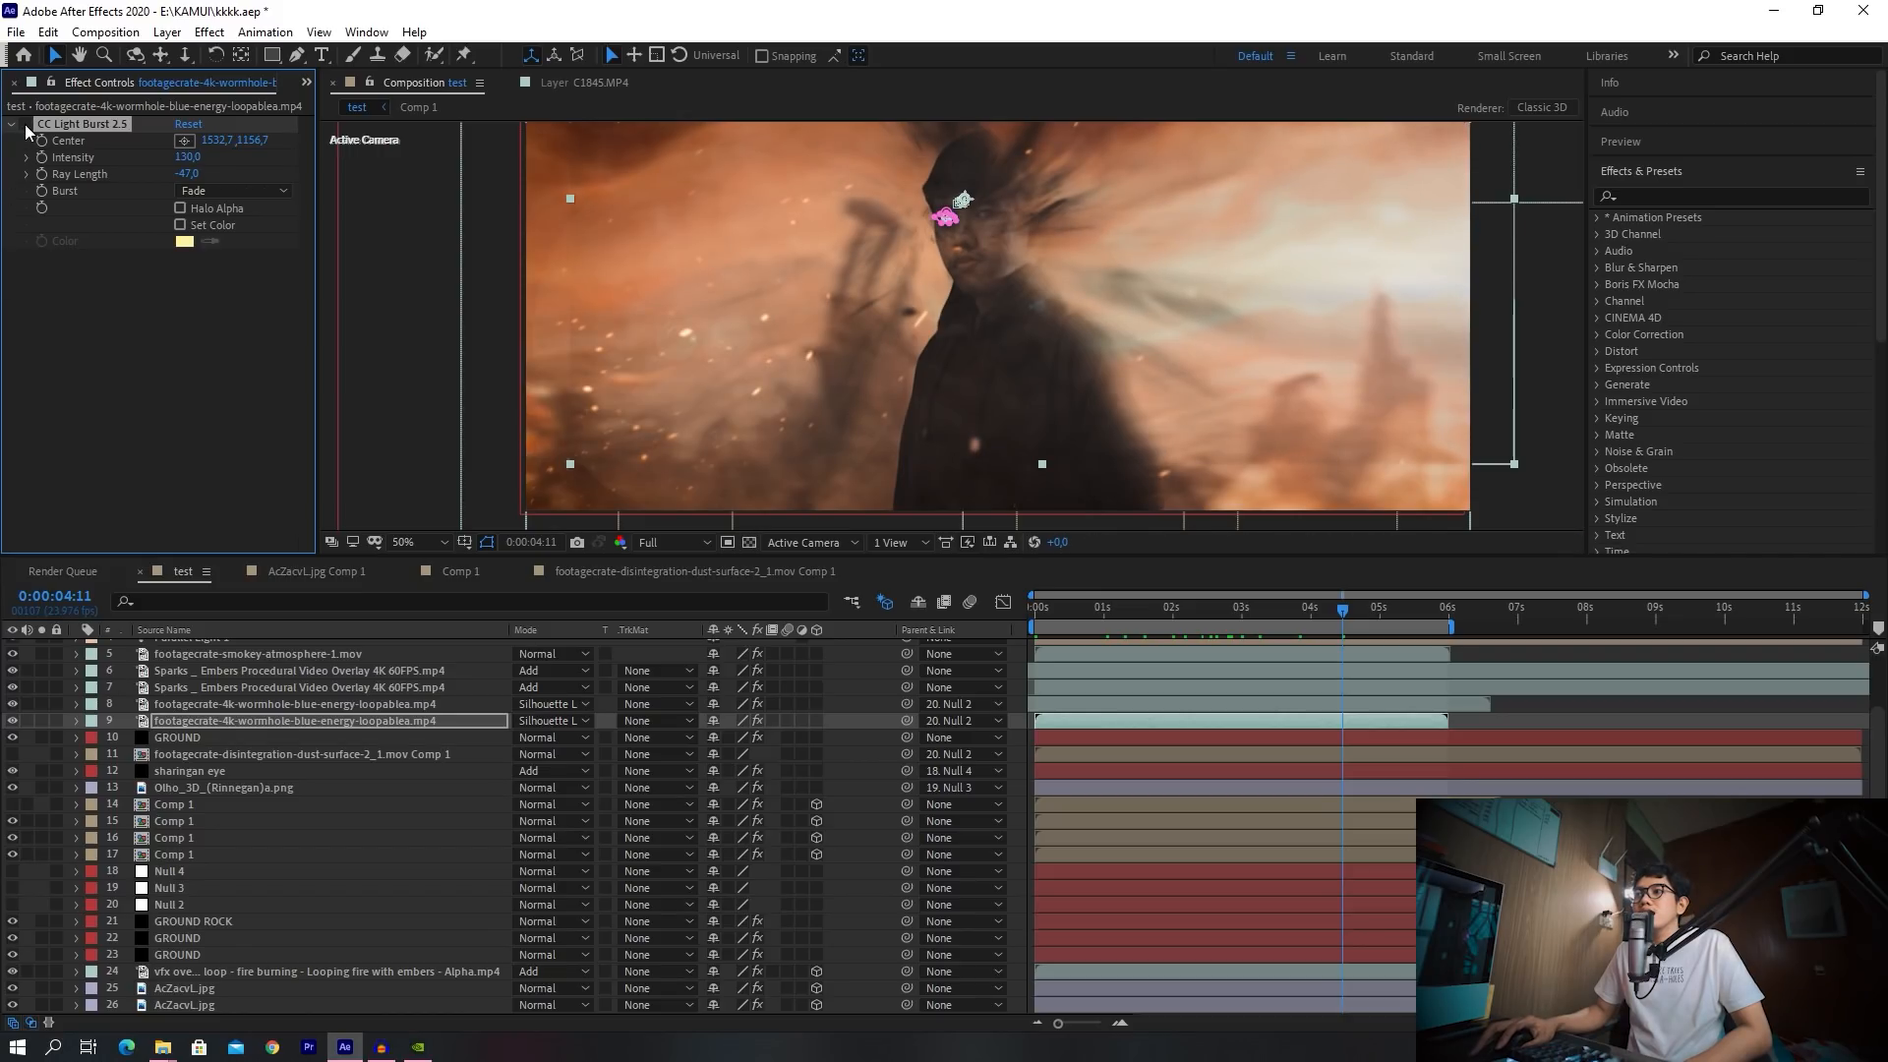
{"action": "scroll", "coordinate": [864, 202], "scroll_direction": "up", "scroll_amount": 2}
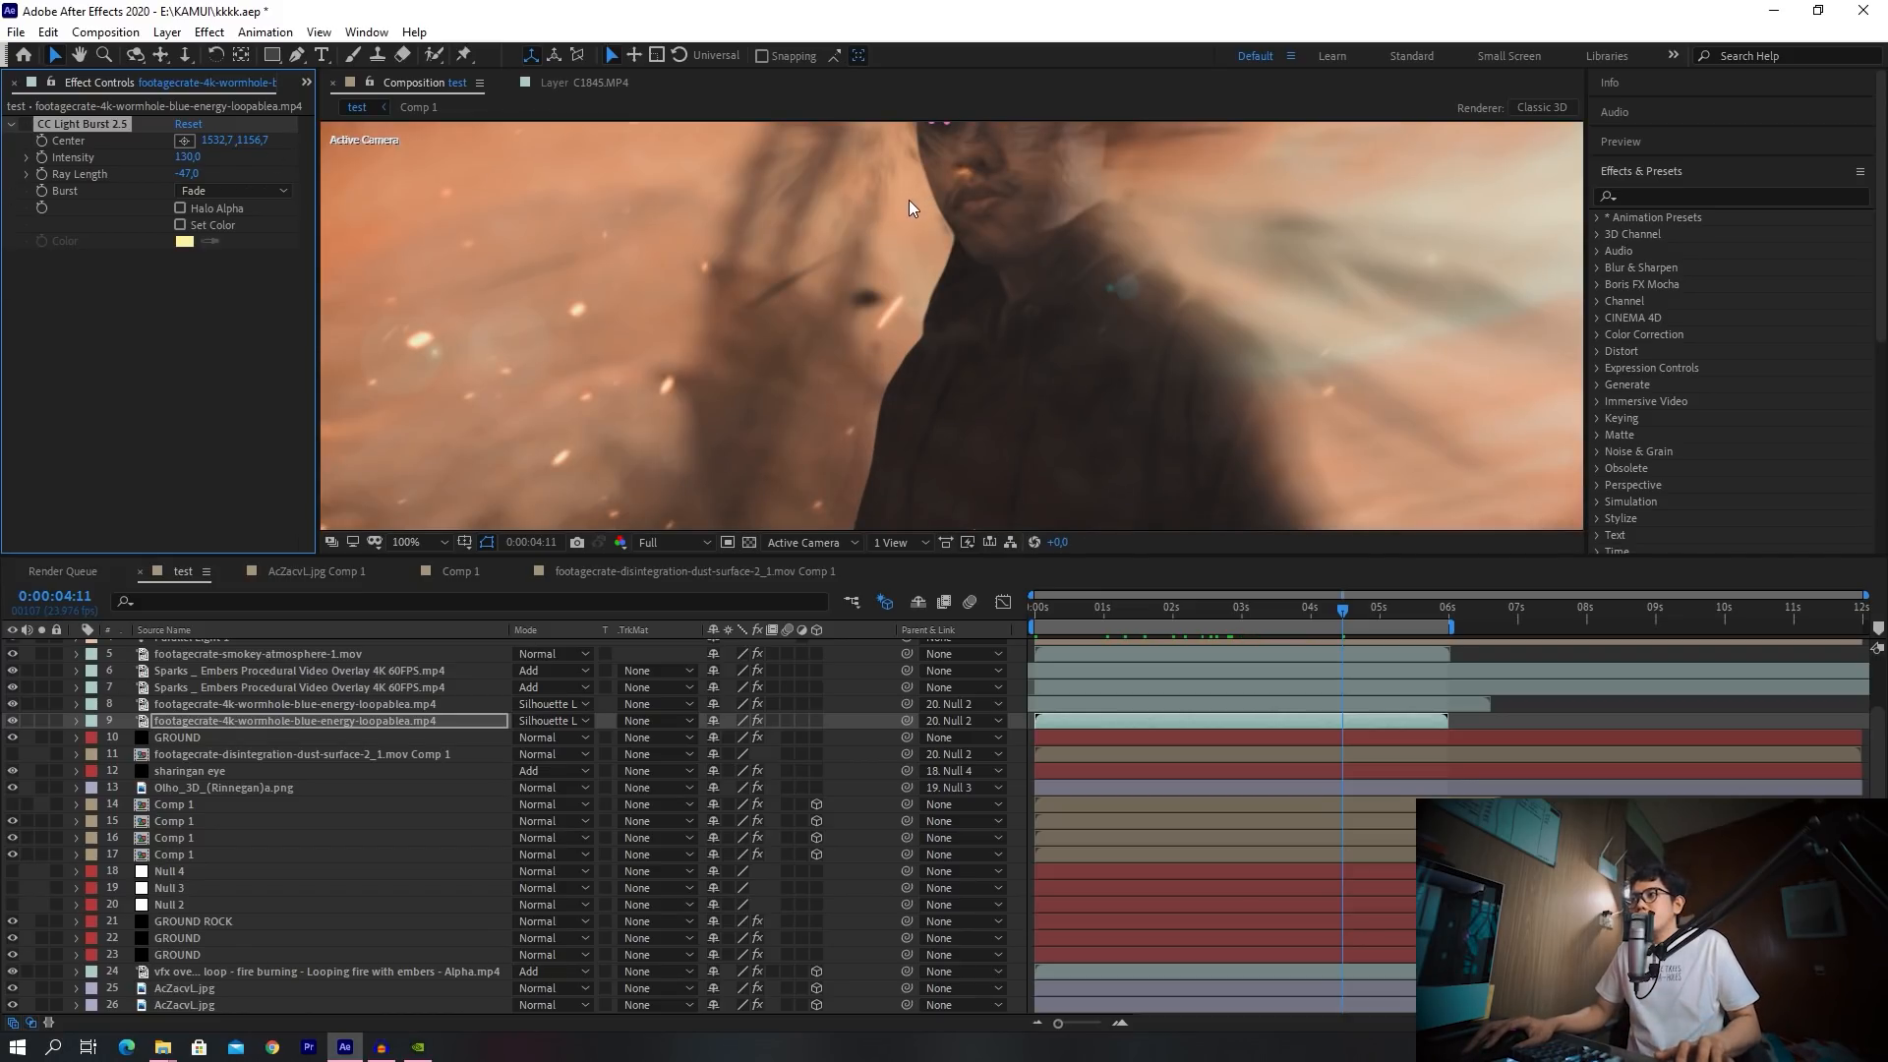
{"action": "left_click_drag", "start_coordinate": [893, 215], "coordinate": [857, 335]}
{"action": "key", "text": "v"}
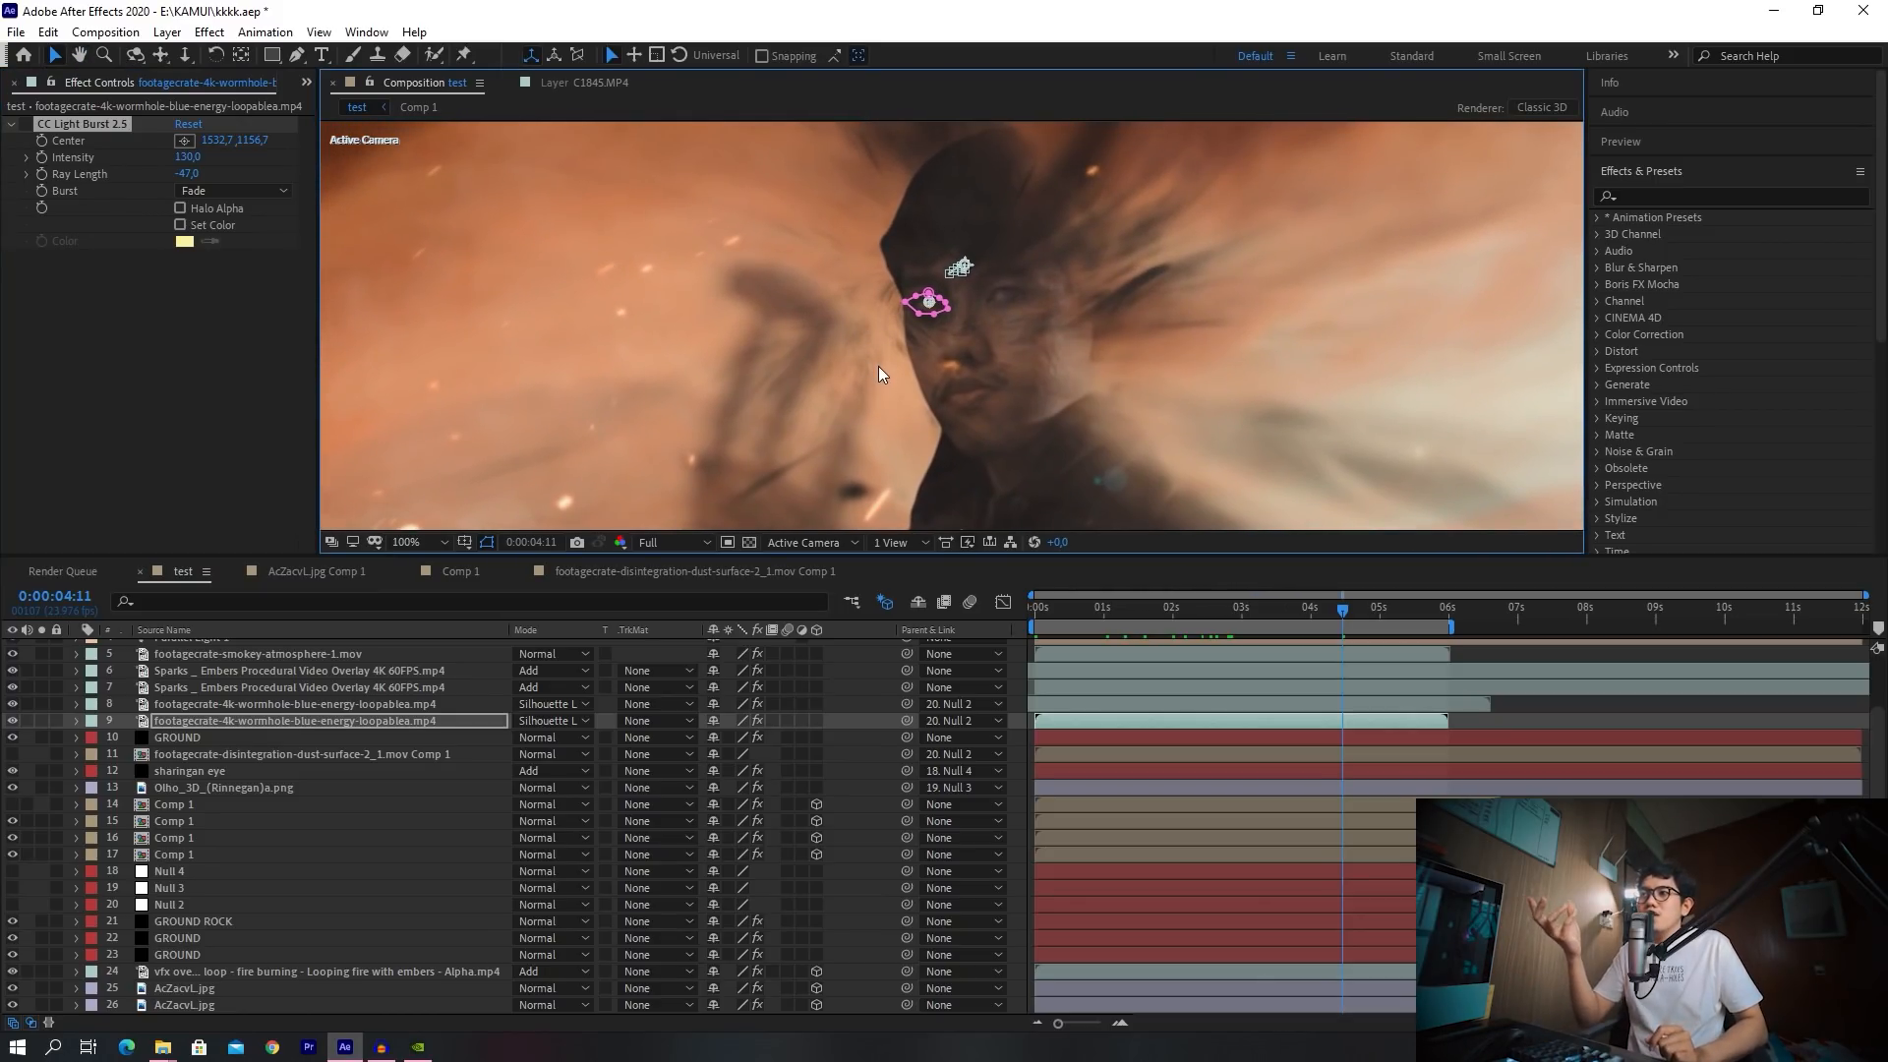
{"action": "left_click", "coordinate": [25, 125]}
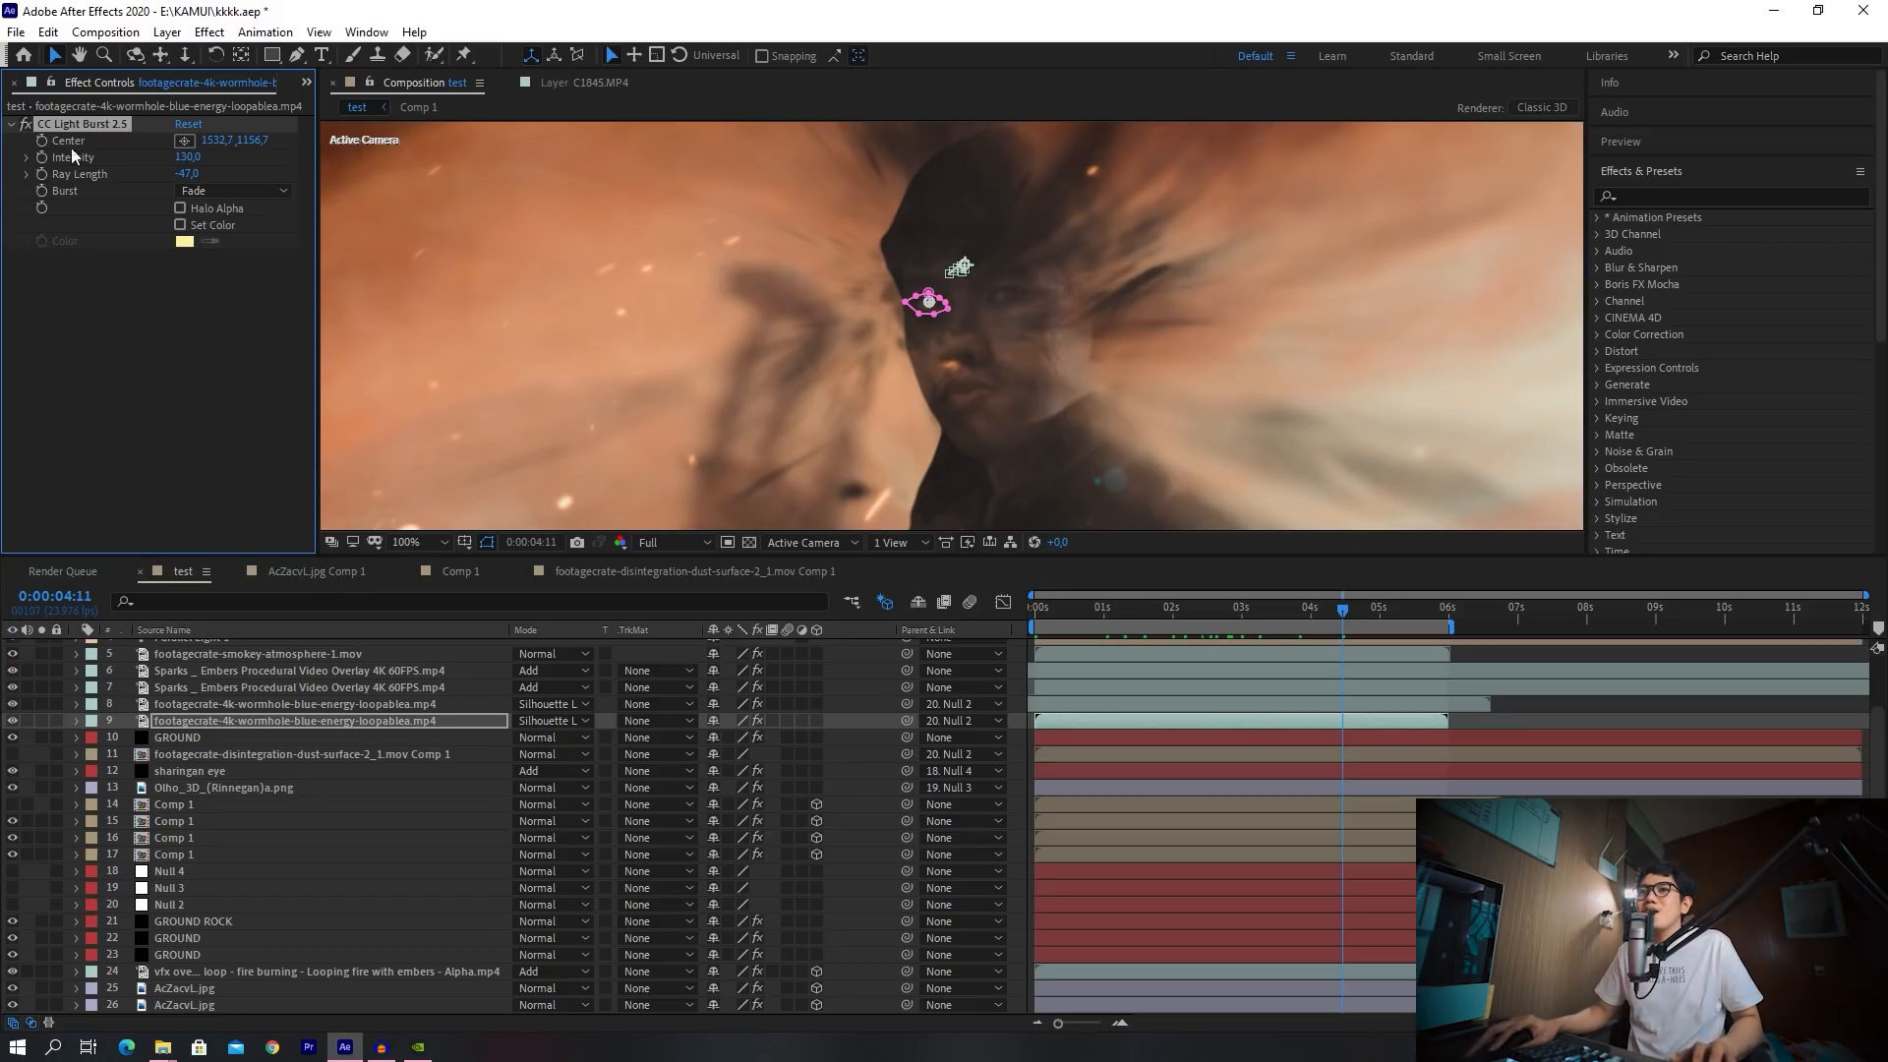
{"action": "left_click", "coordinate": [23, 124]}
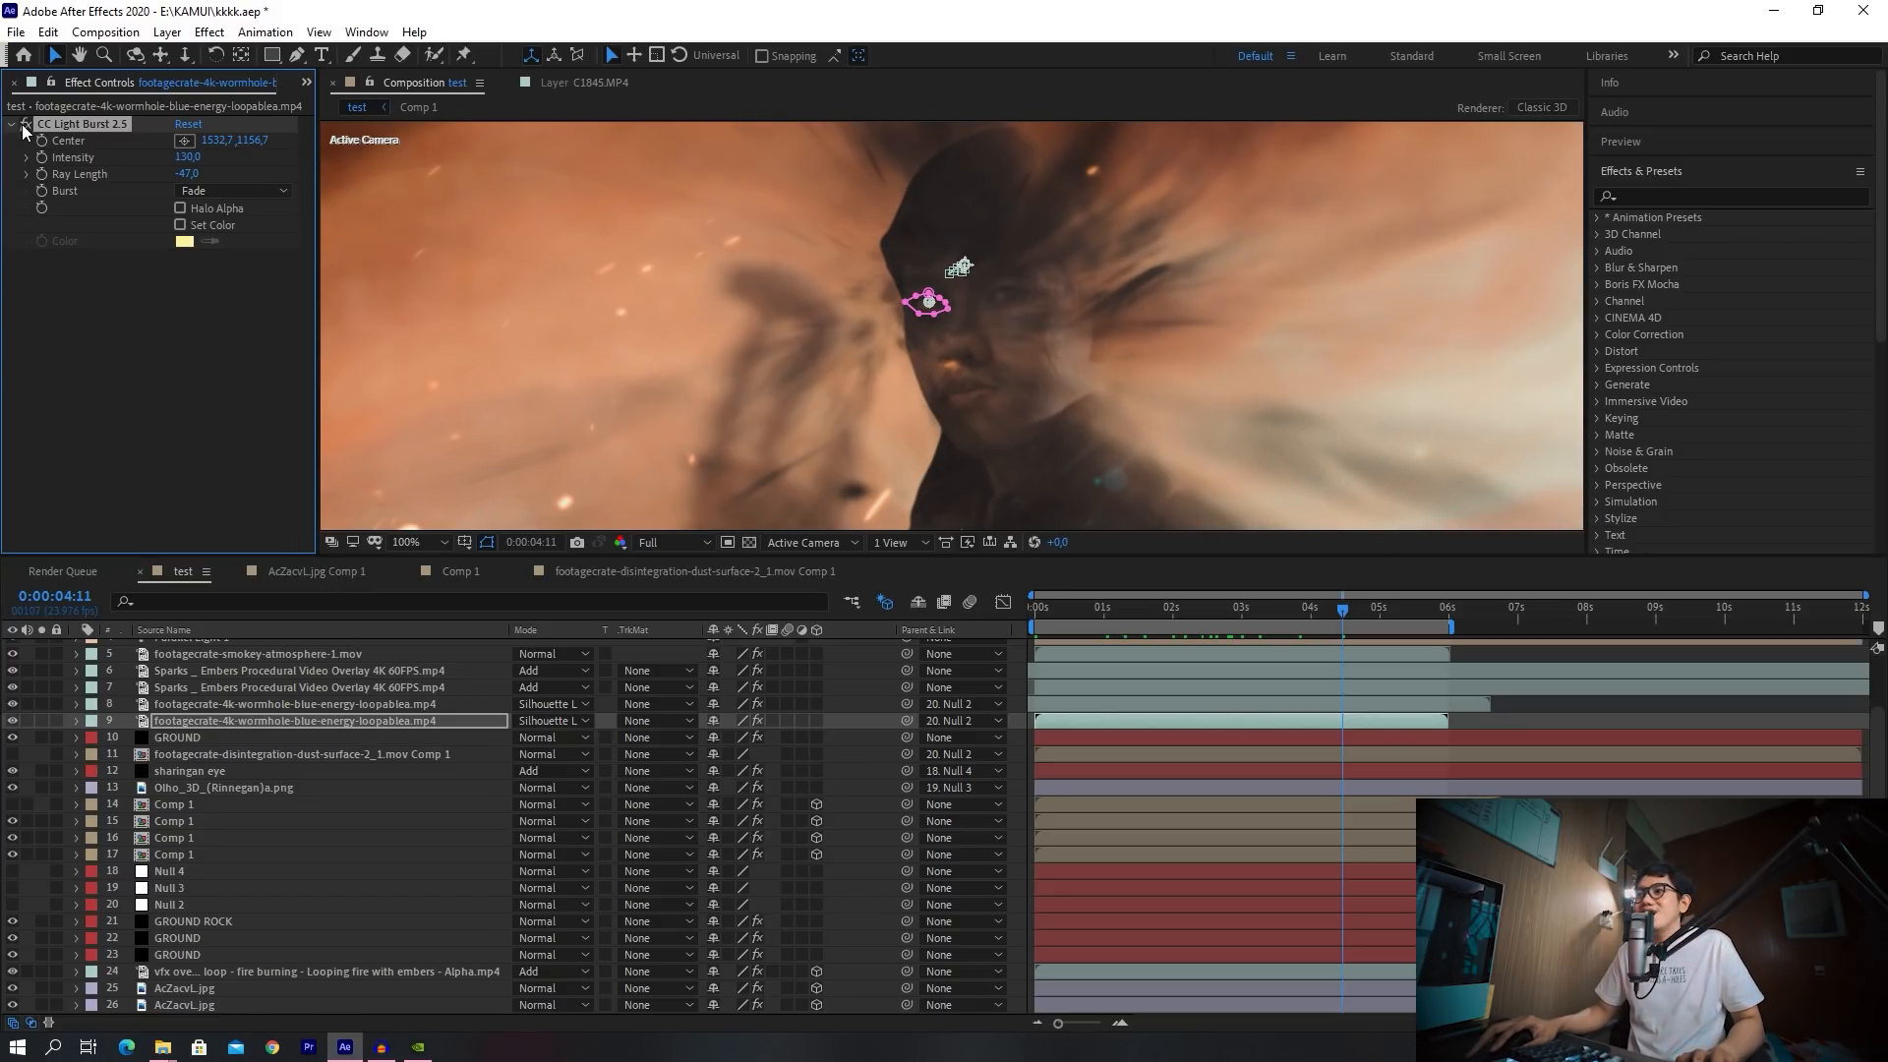
{"action": "left_click", "coordinate": [24, 124]}
Examine the eye area at 200% magnification, re-enable CC Light Burst 2.5 on the lower wormhole layer, and return the view to 50%
{"action": "key", "text": "period"}
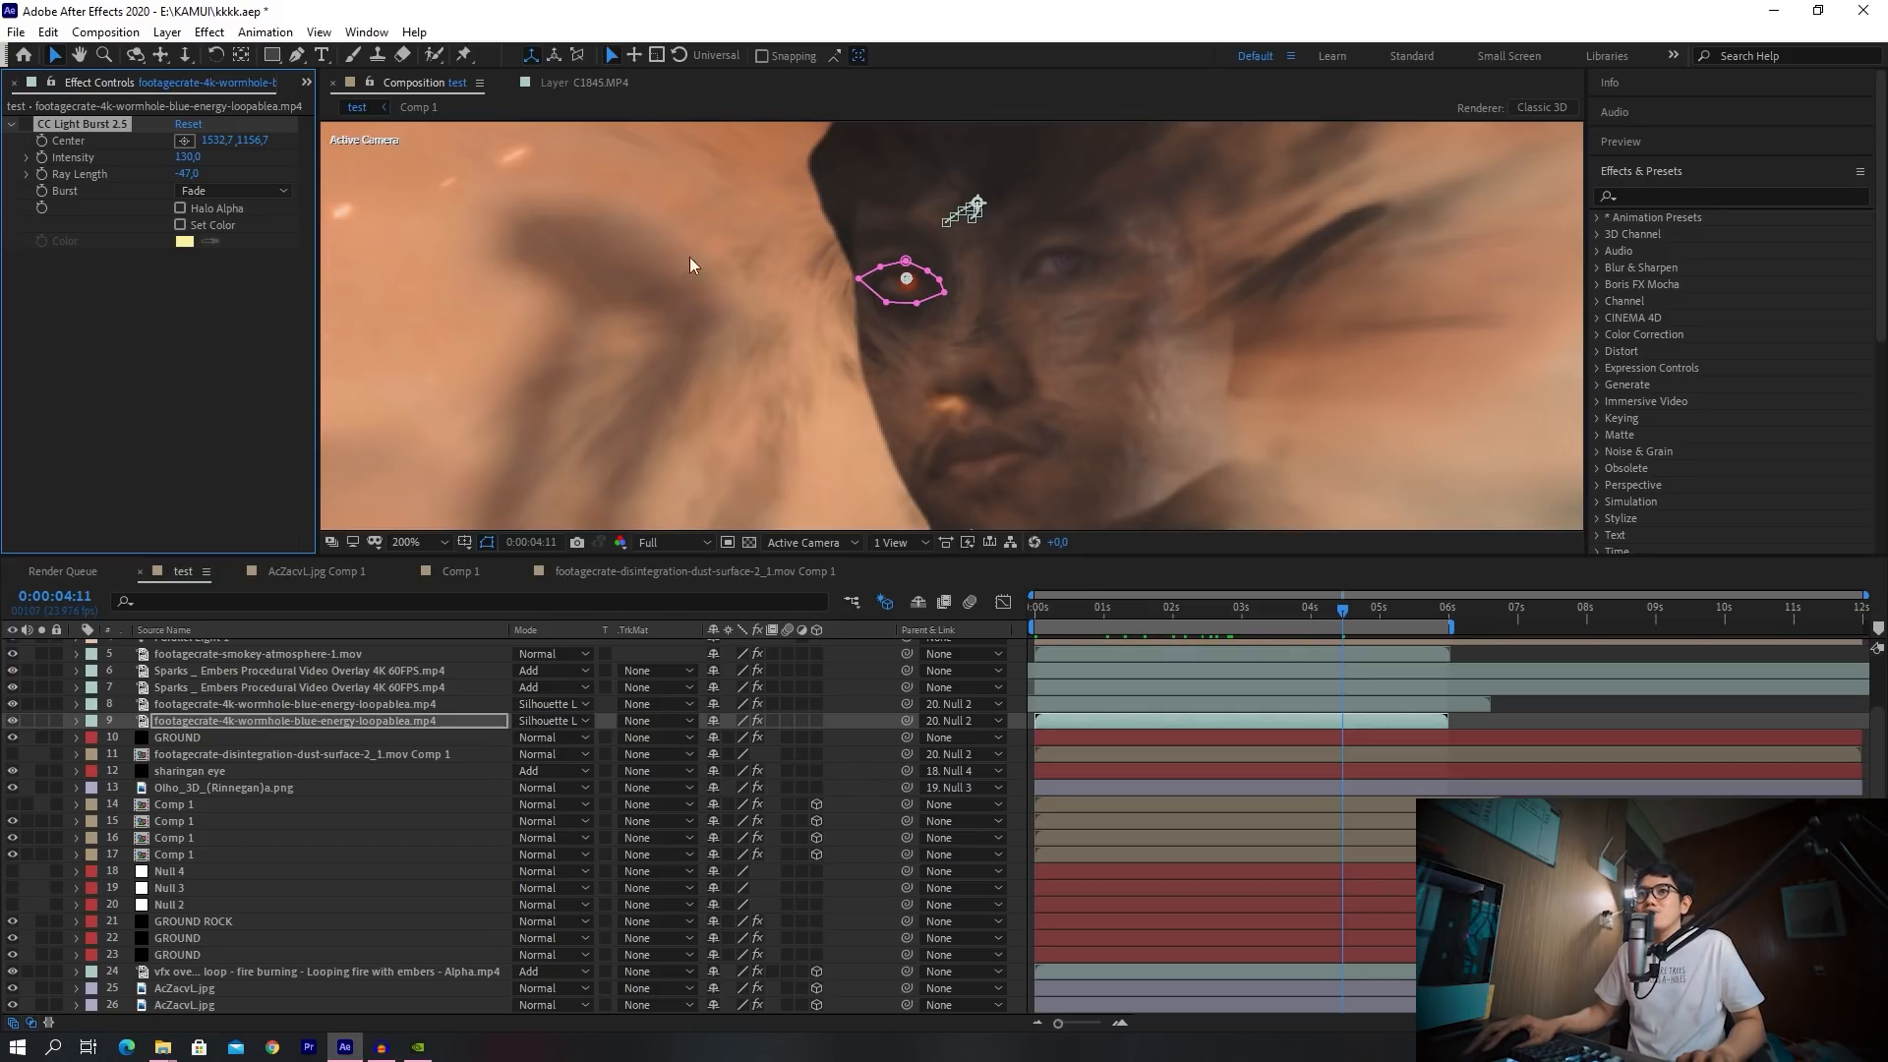
{"action": "left_click", "coordinate": [23, 124]}
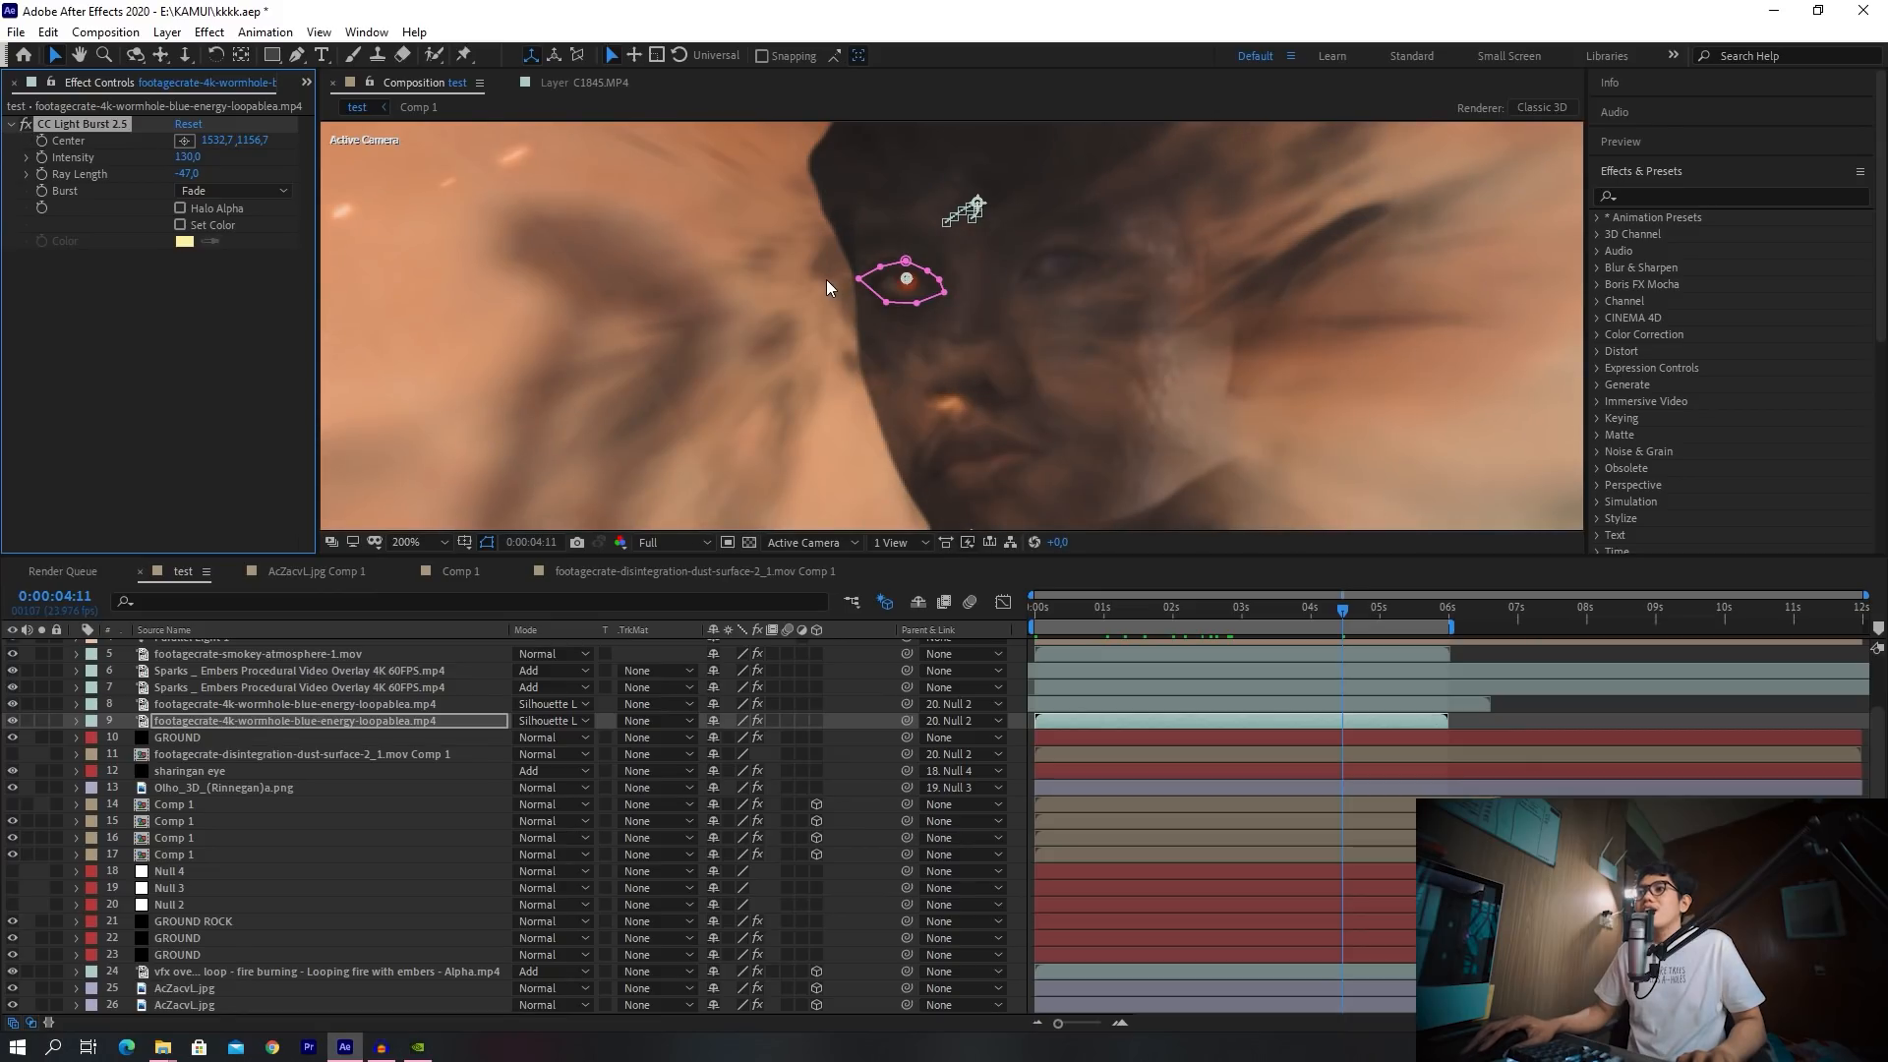
{"action": "key", "text": "comma"}
{"action": "key", "text": "comma"}
{"action": "key", "text": "comma"}
{"action": "key", "text": "comma"}
{"action": "key", "text": "comma"}
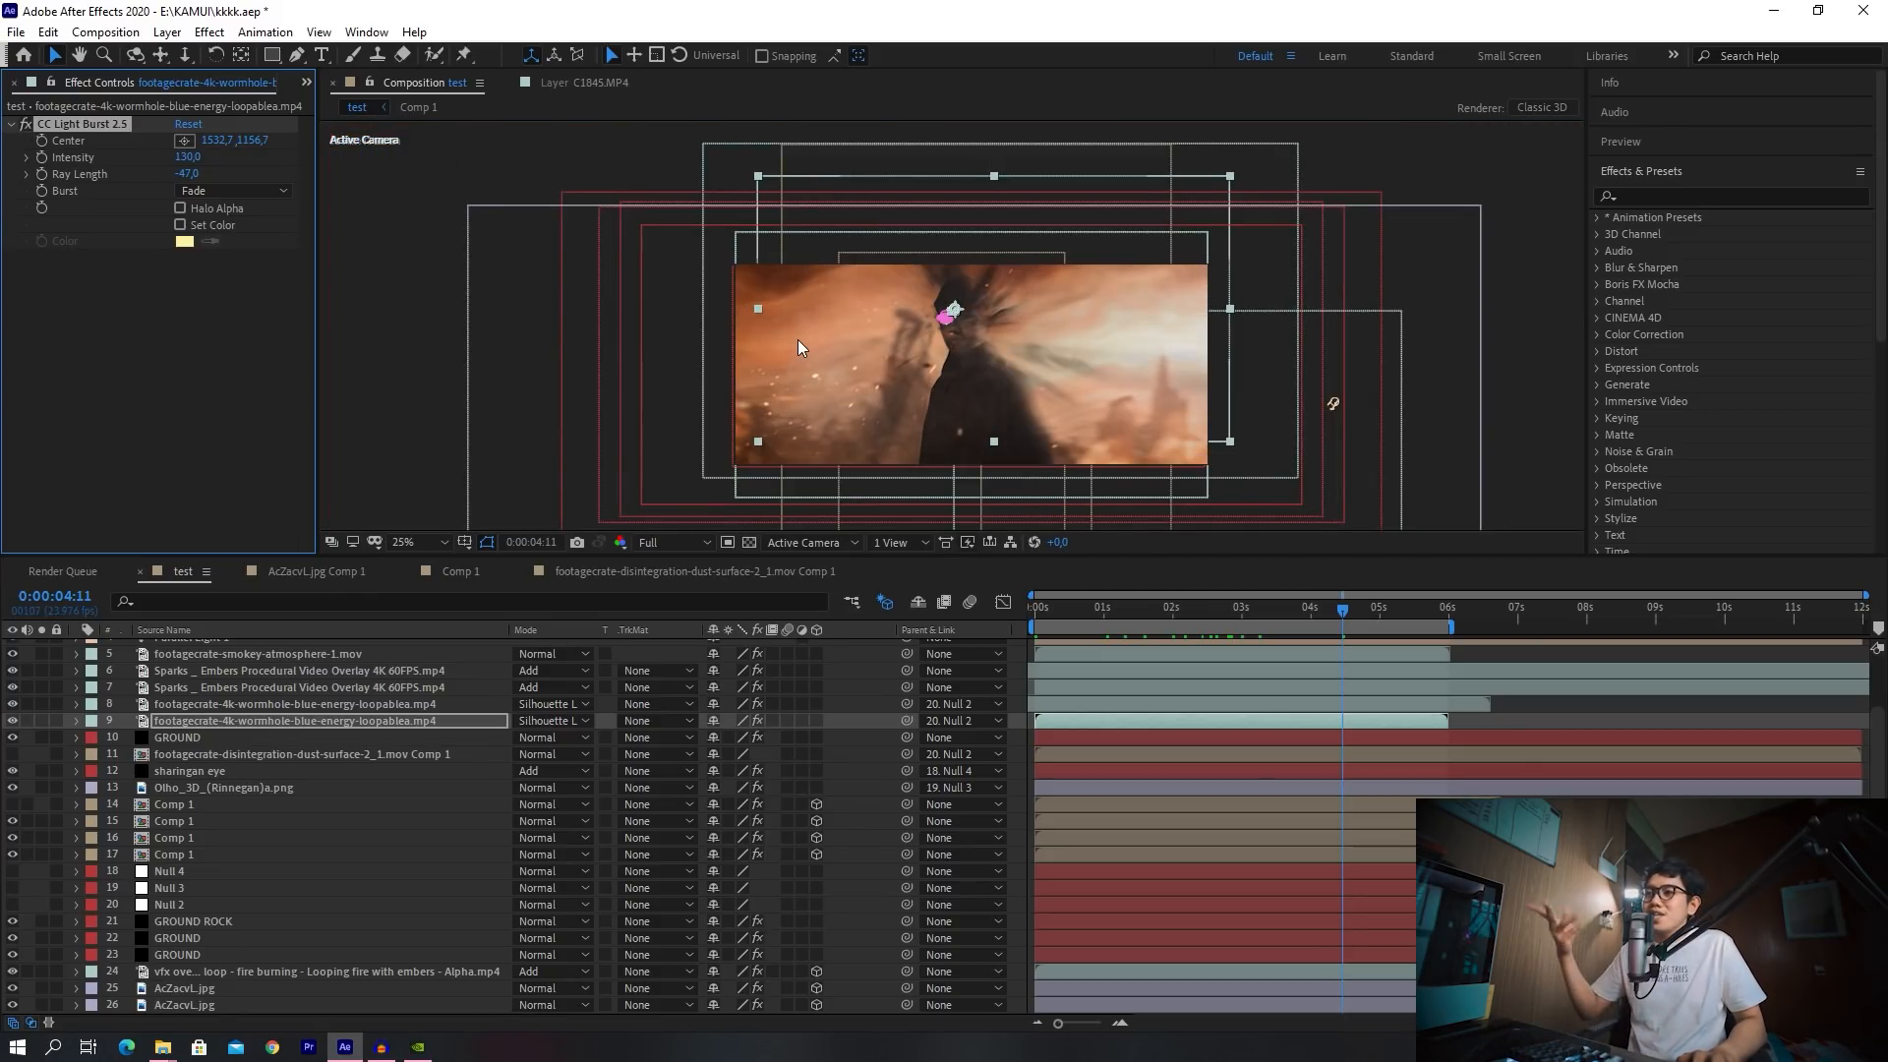
{"action": "key", "text": "period"}
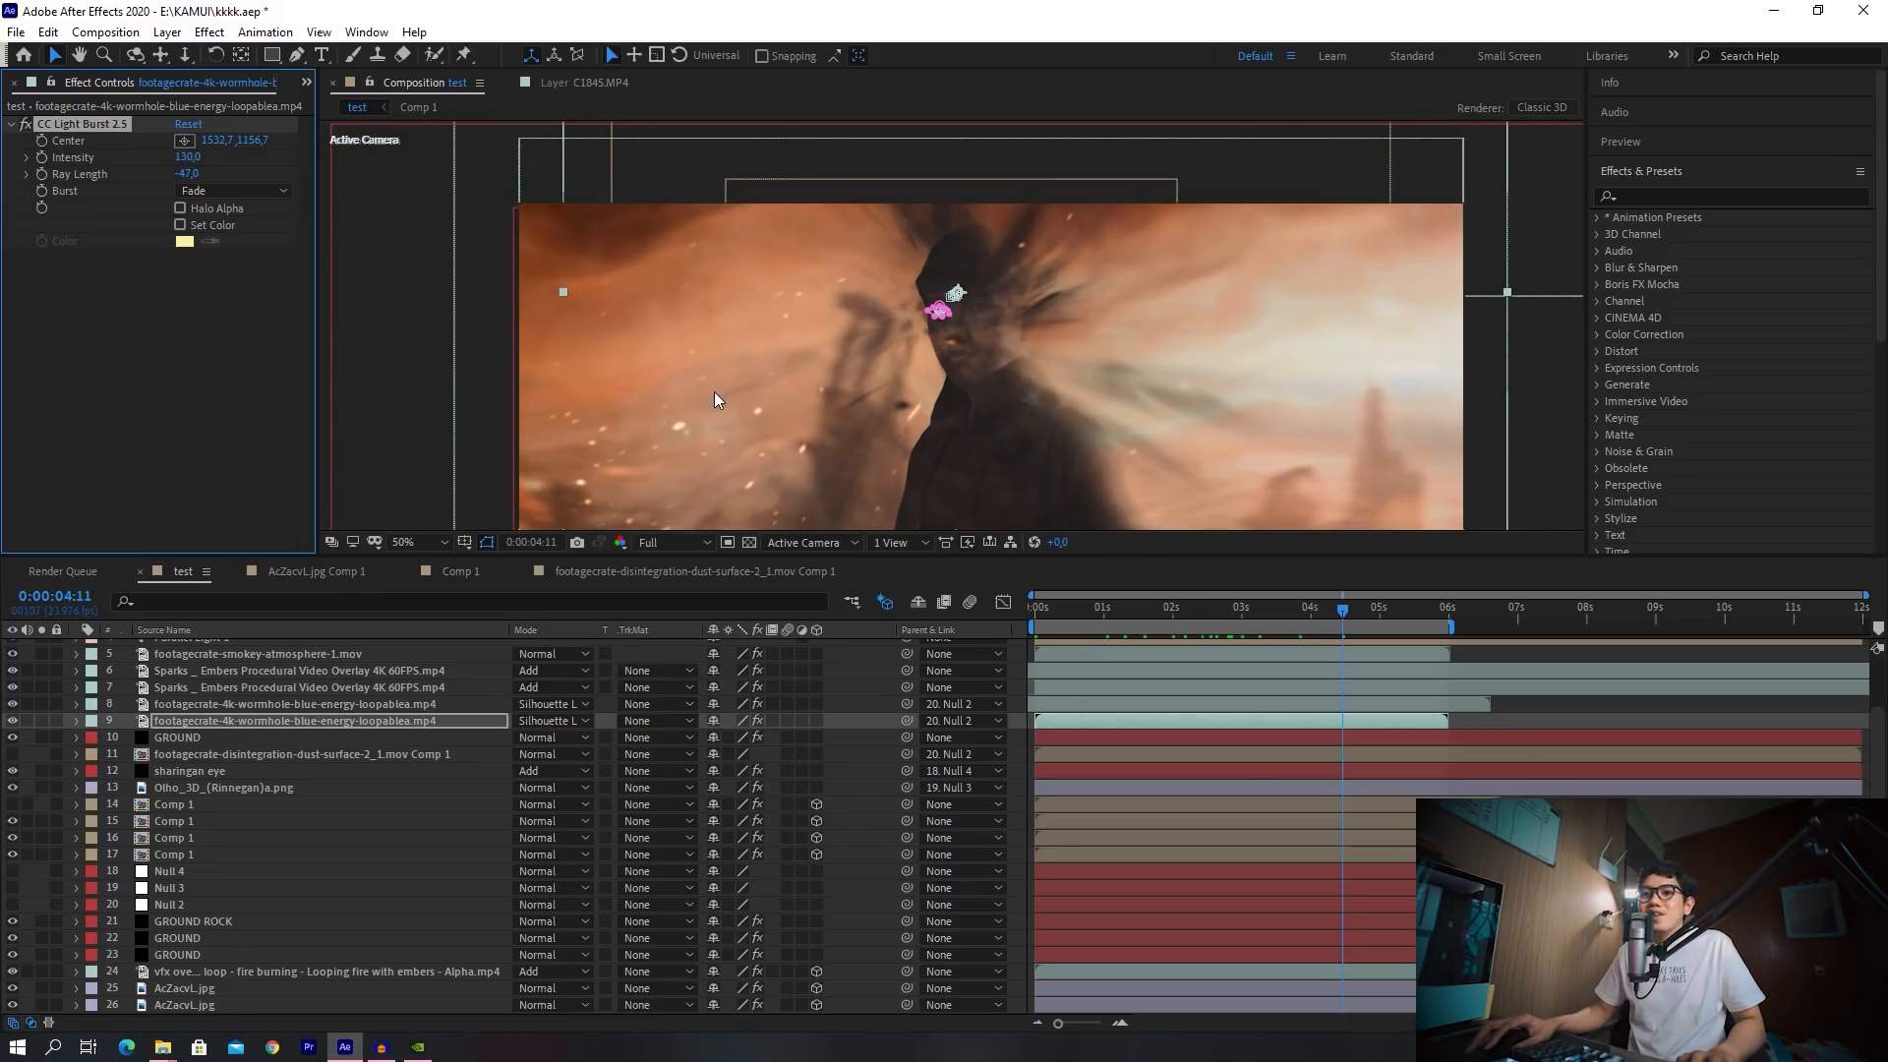
Reveal the mask and transform properties of both footagecrate-4k-wormhole layers and select the upper one
{"action": "left_click_drag", "start_coordinate": [740, 354], "coordinate": [731, 280]}
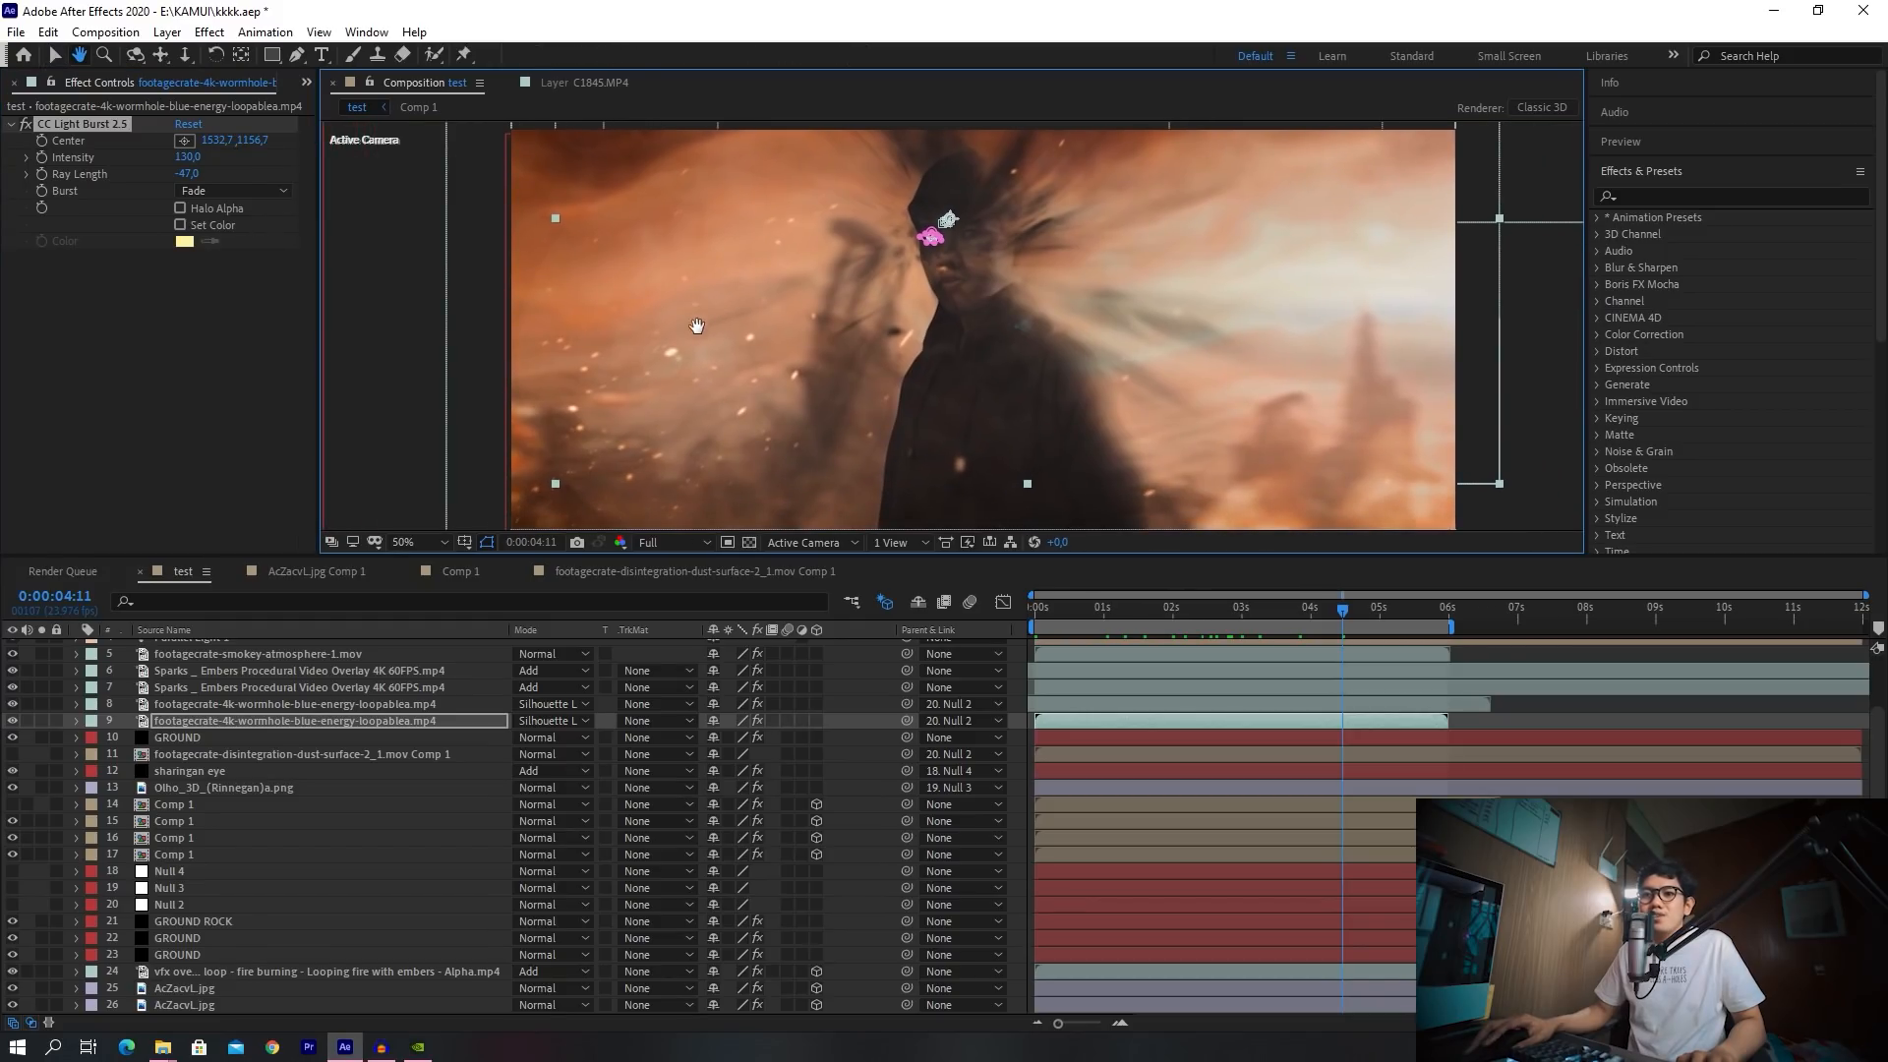
{"action": "left_click", "coordinate": [76, 721]}
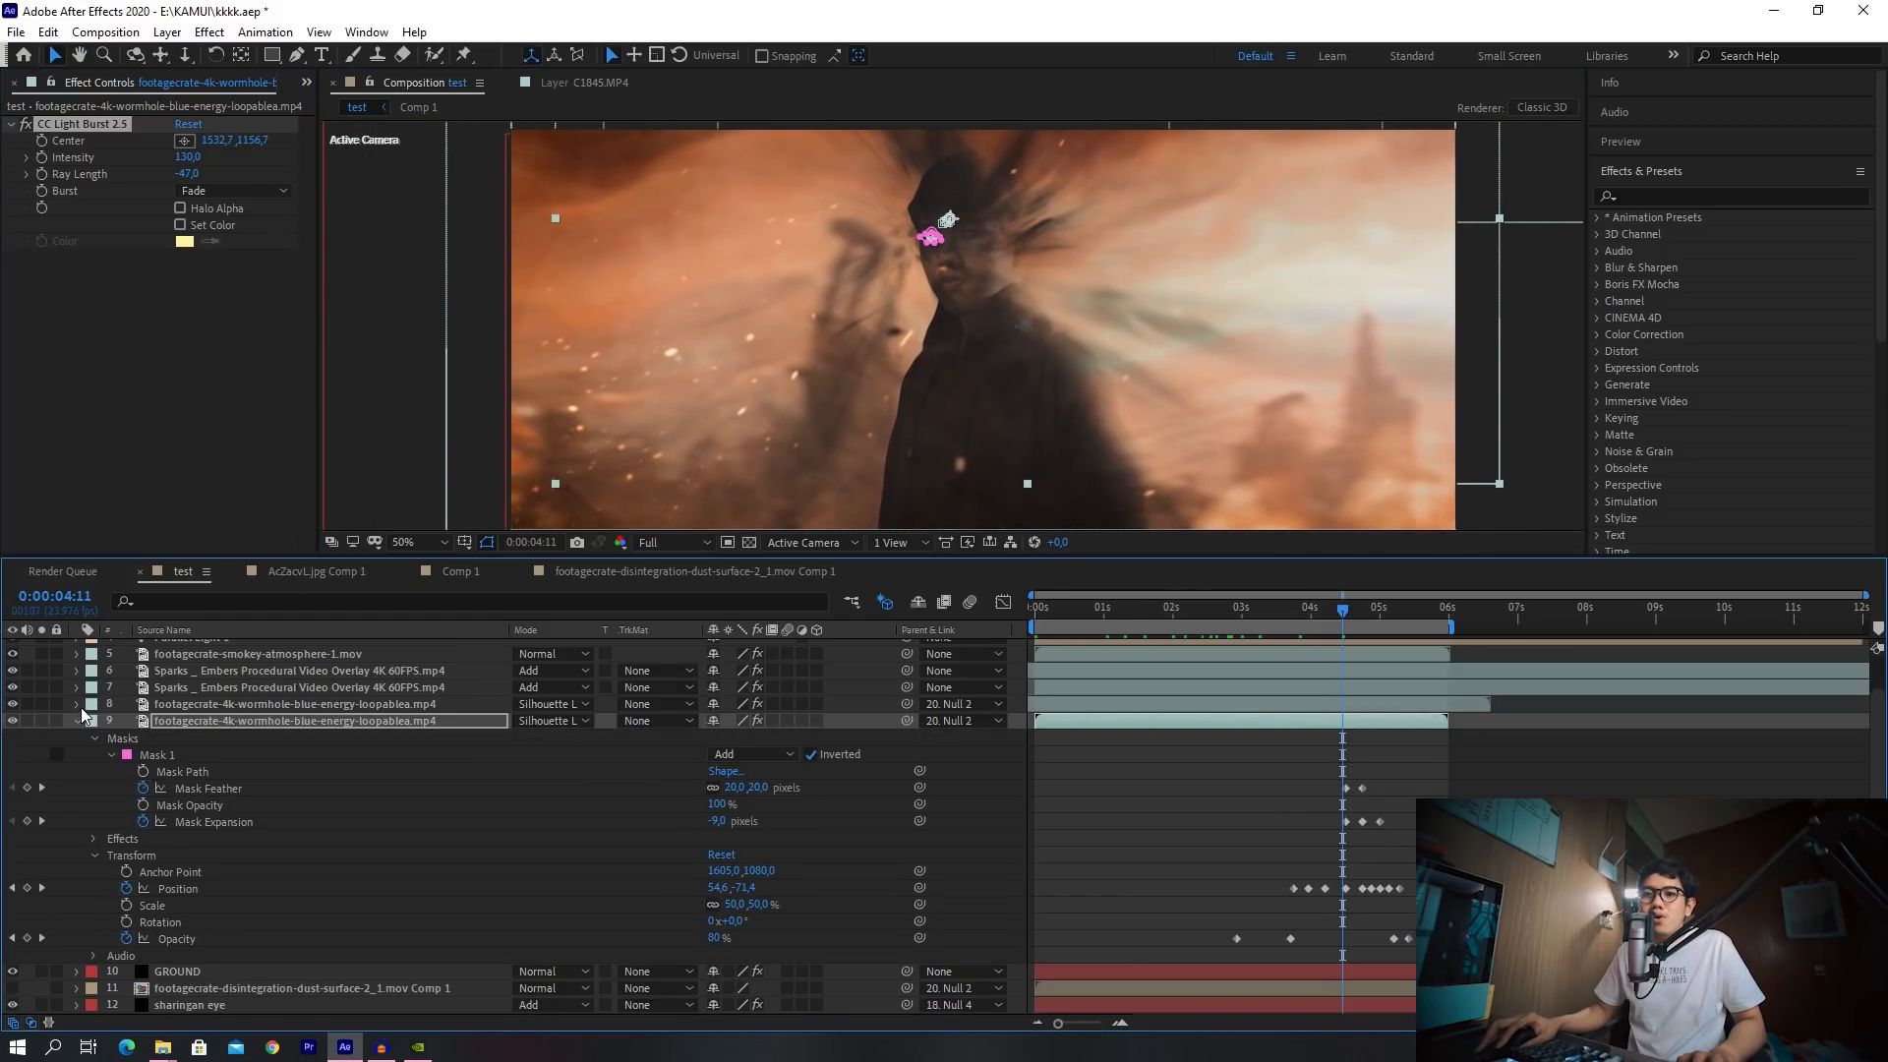
{"action": "left_click", "coordinate": [80, 706]}
{"action": "left_click", "coordinate": [222, 704]}
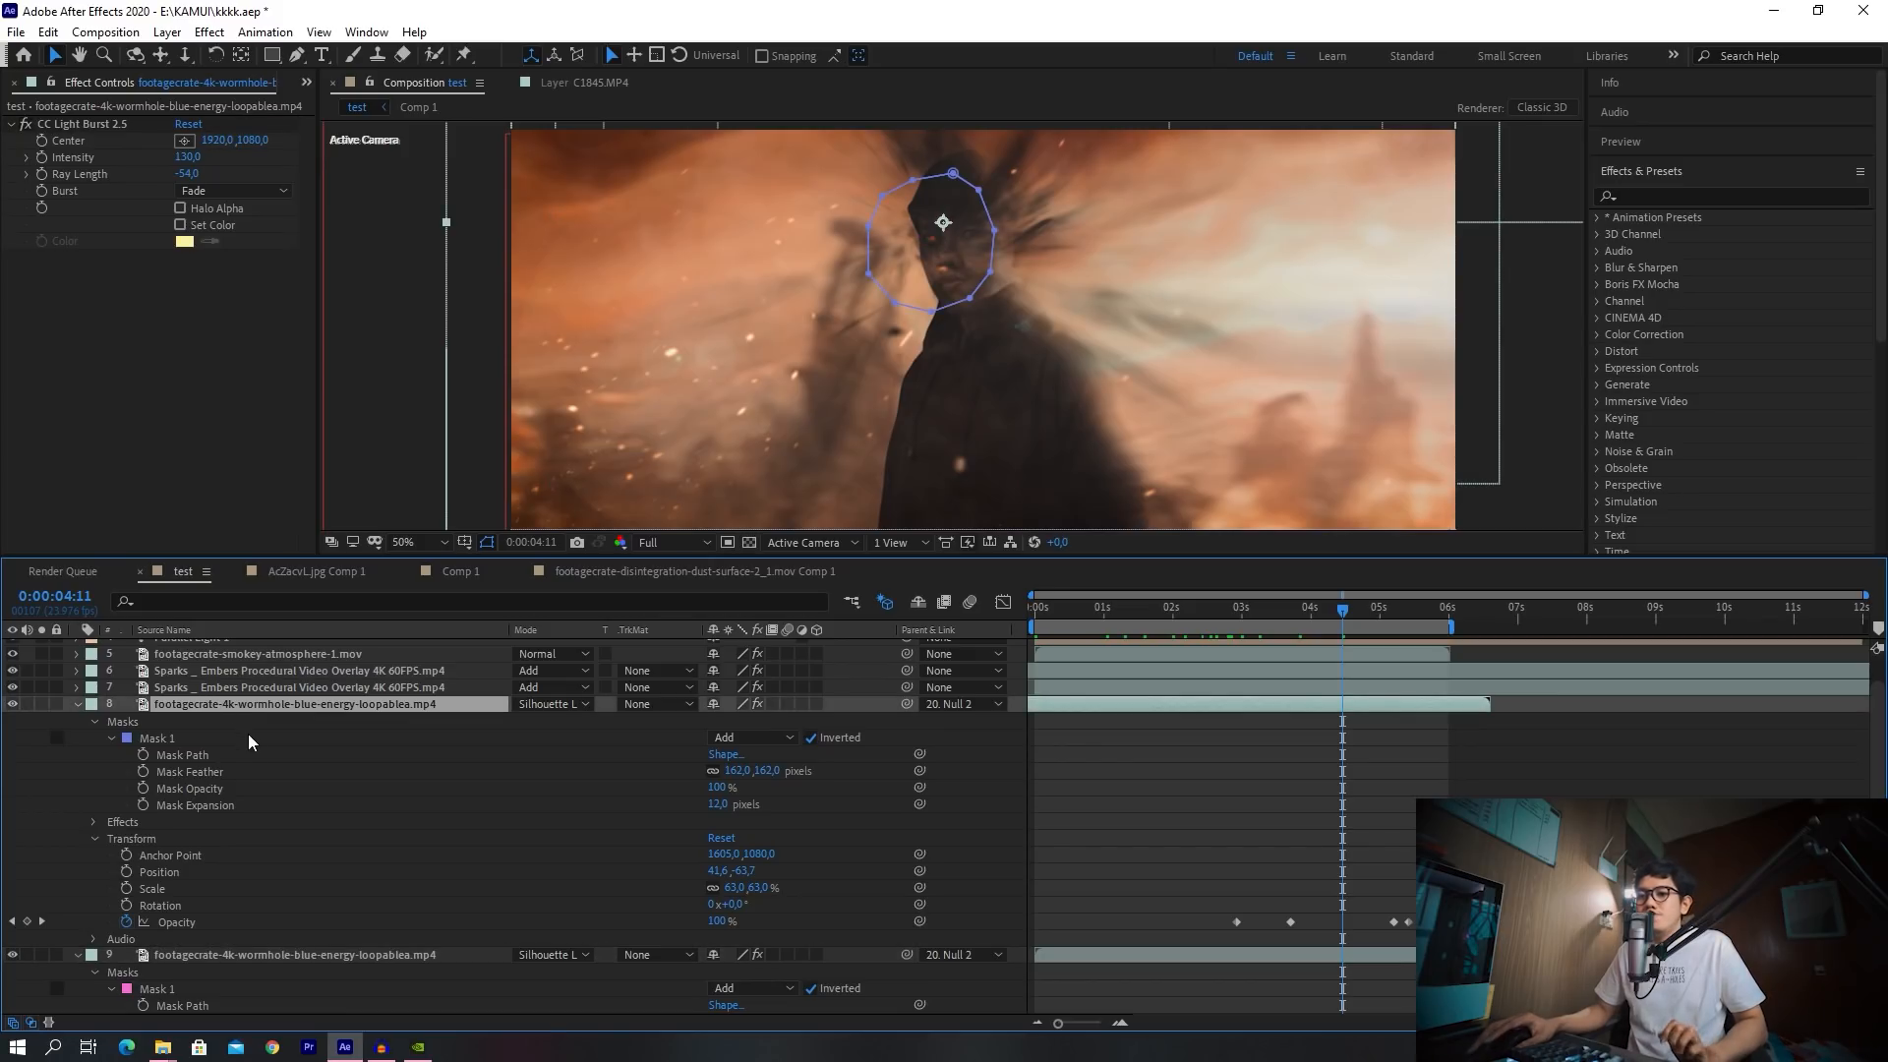
Compare the inverted masks of the two wormhole layers by alternating the selection between them
{"action": "scroll", "coordinate": [261, 742], "scroll_direction": "down", "scroll_amount": 1}
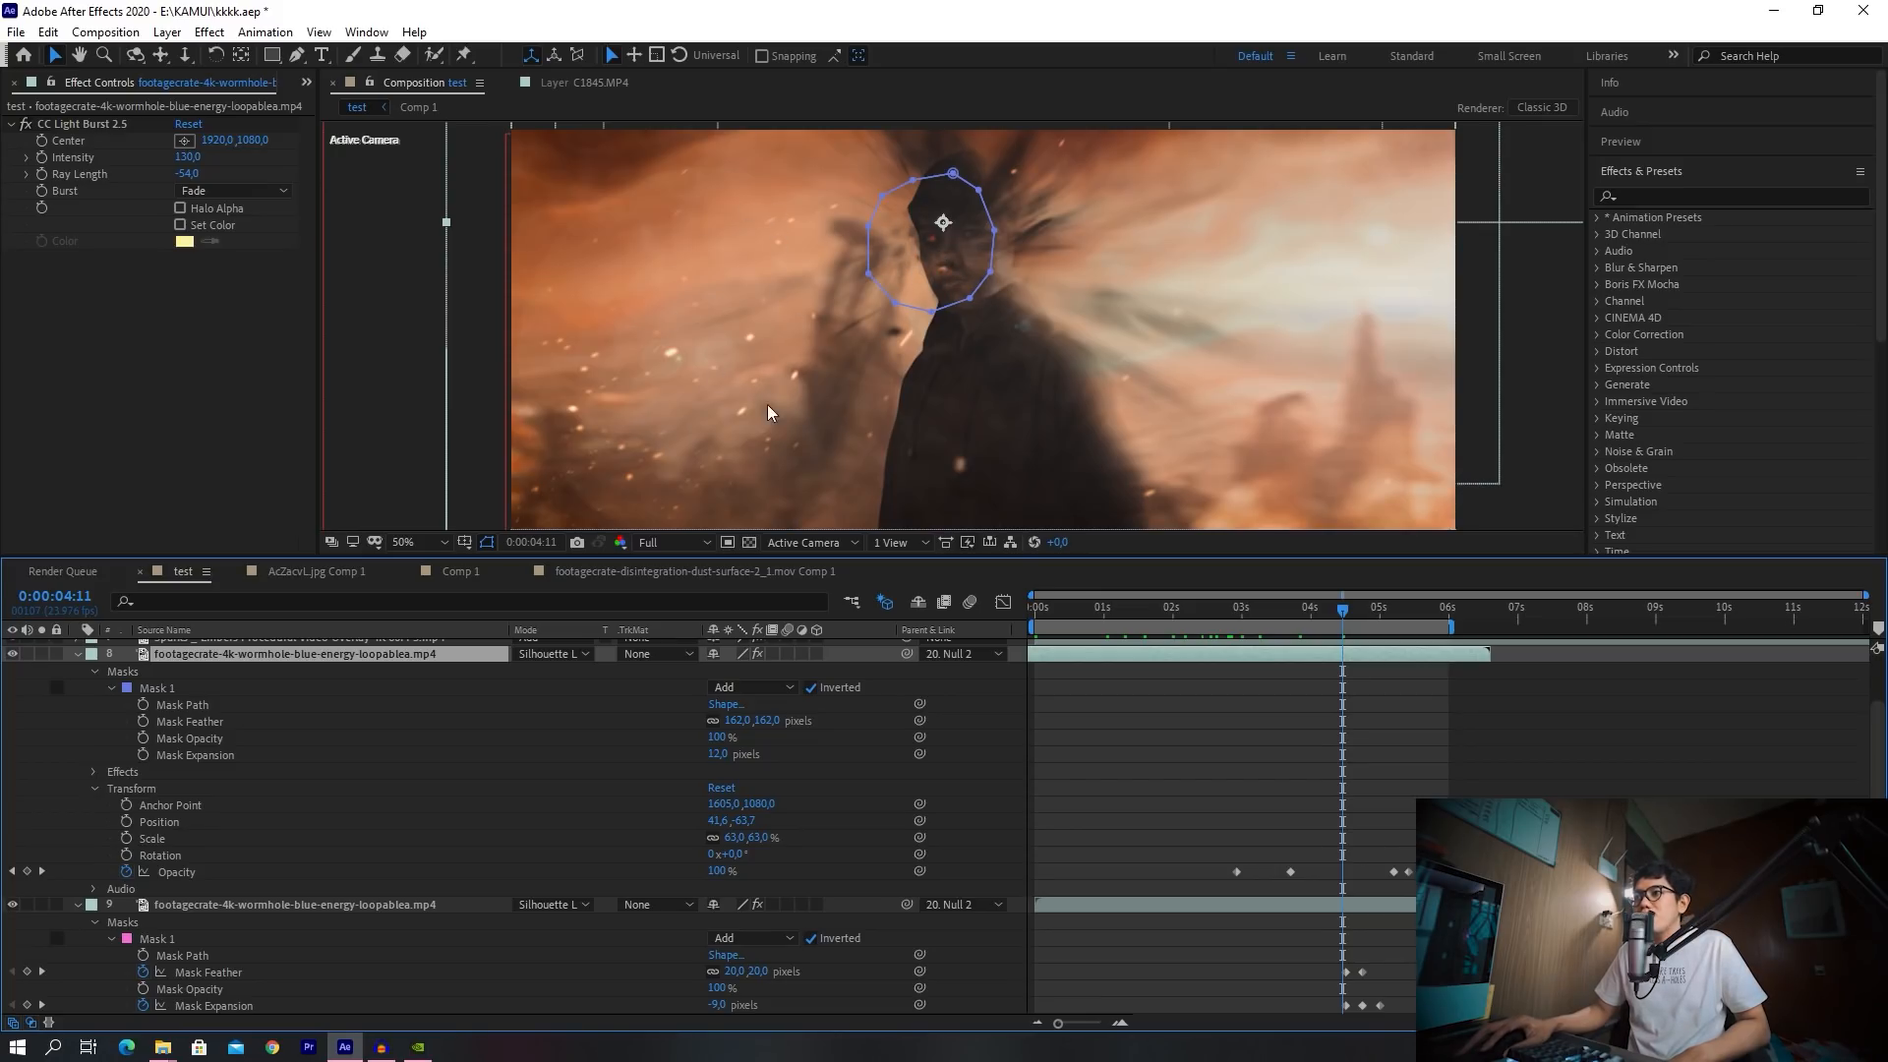
{"action": "left_click", "coordinate": [210, 910]}
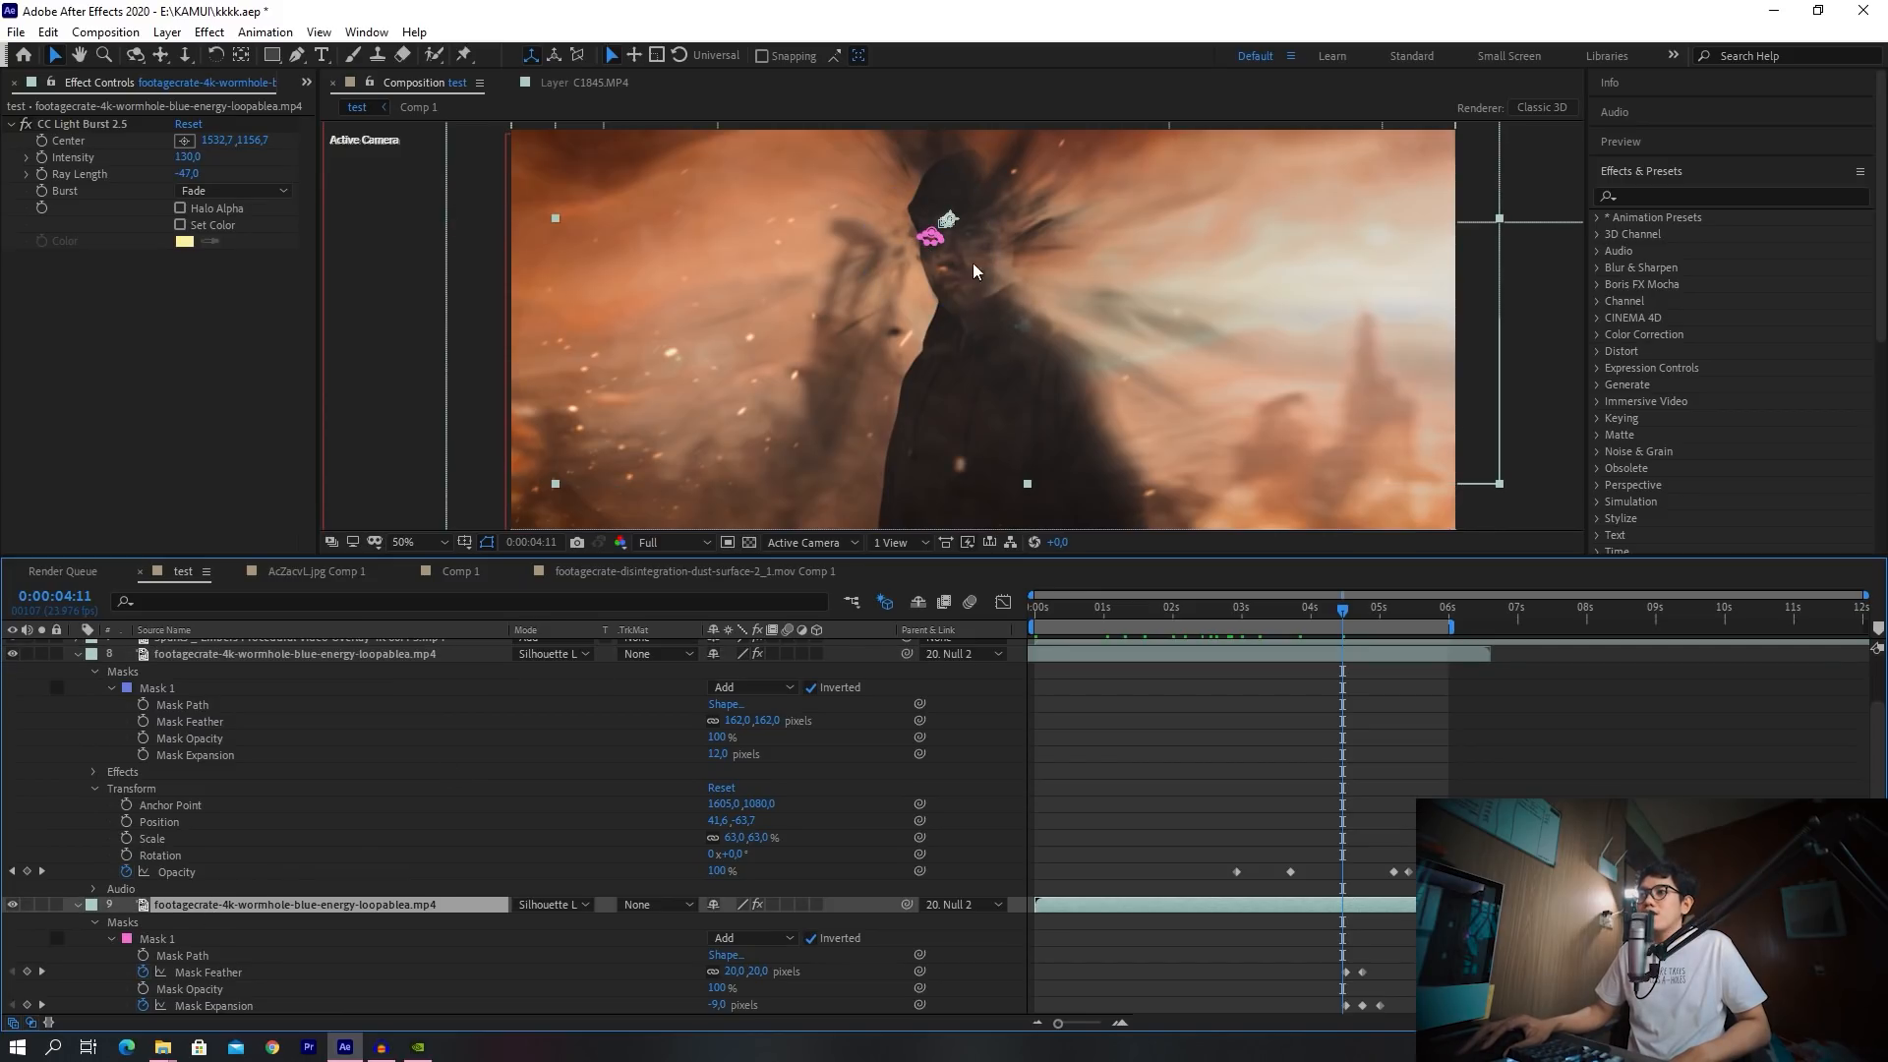
{"action": "left_click", "coordinate": [213, 657]}
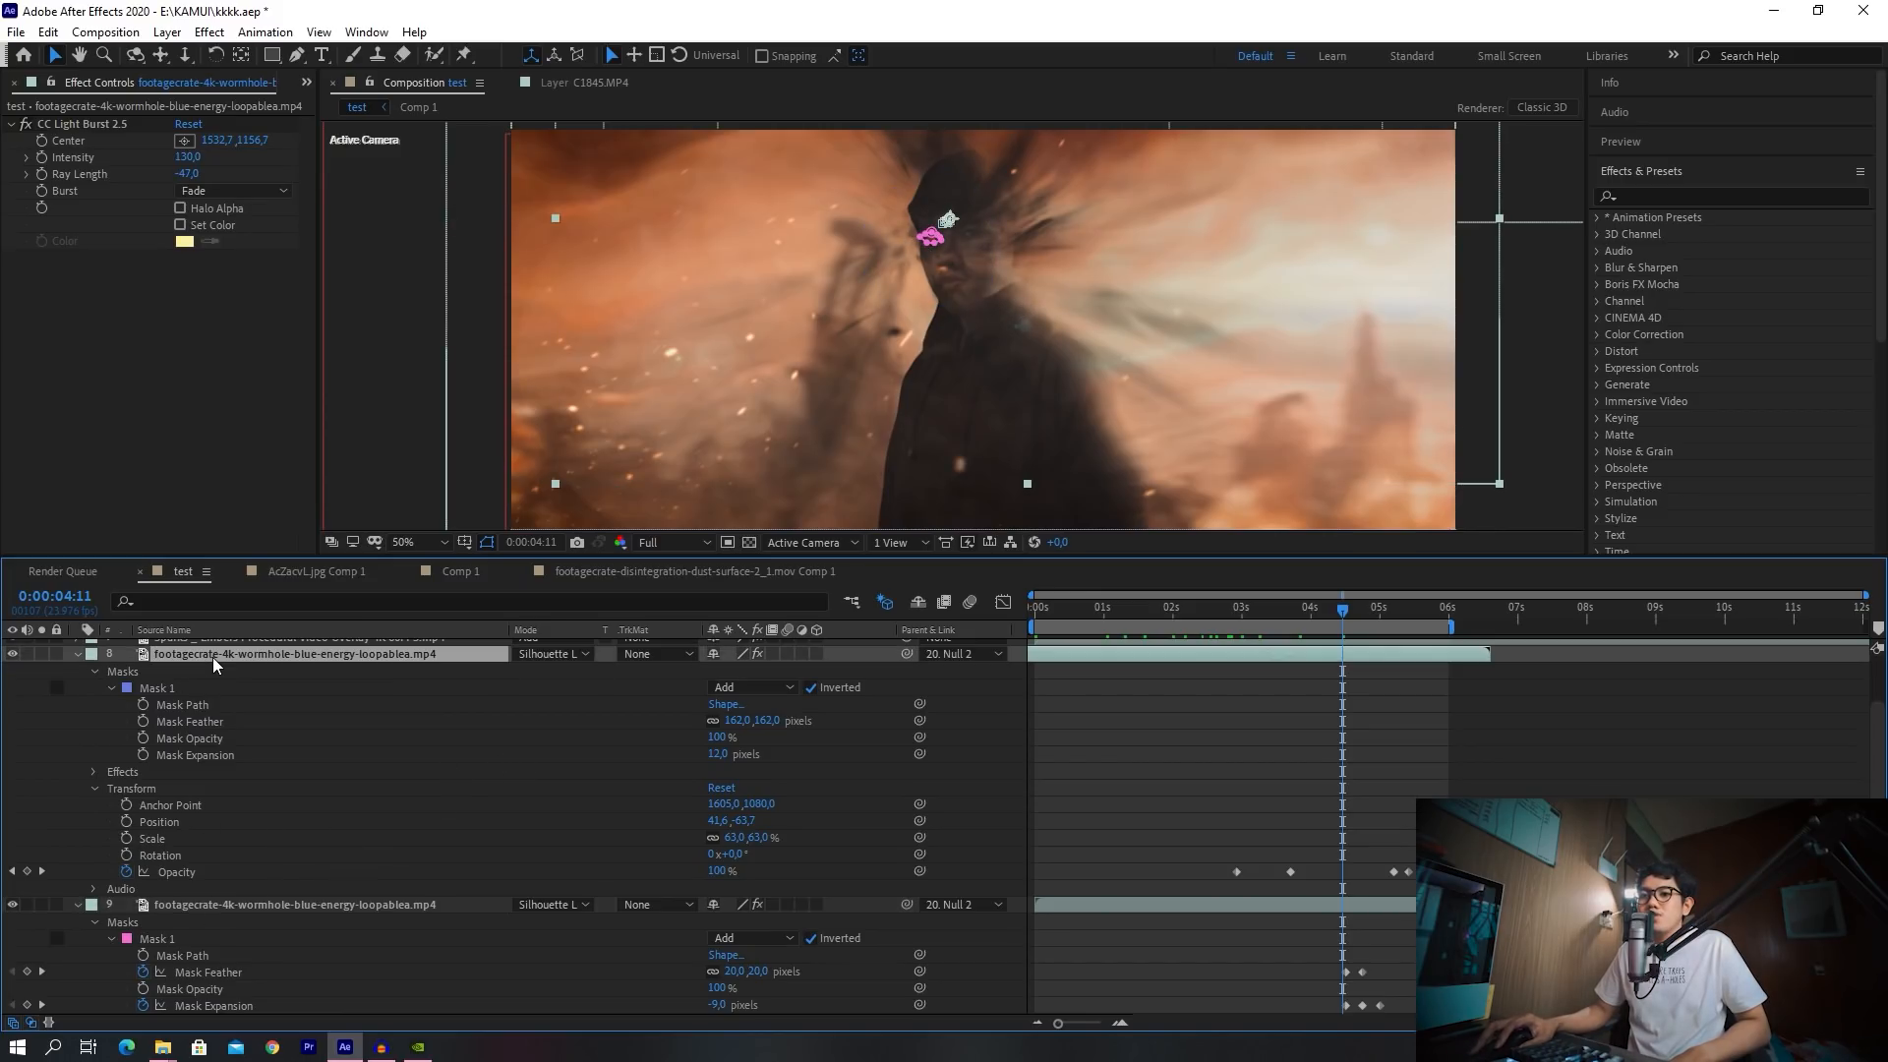
{"action": "left_click", "coordinate": [197, 906]}
{"action": "left_click", "coordinate": [165, 950]}
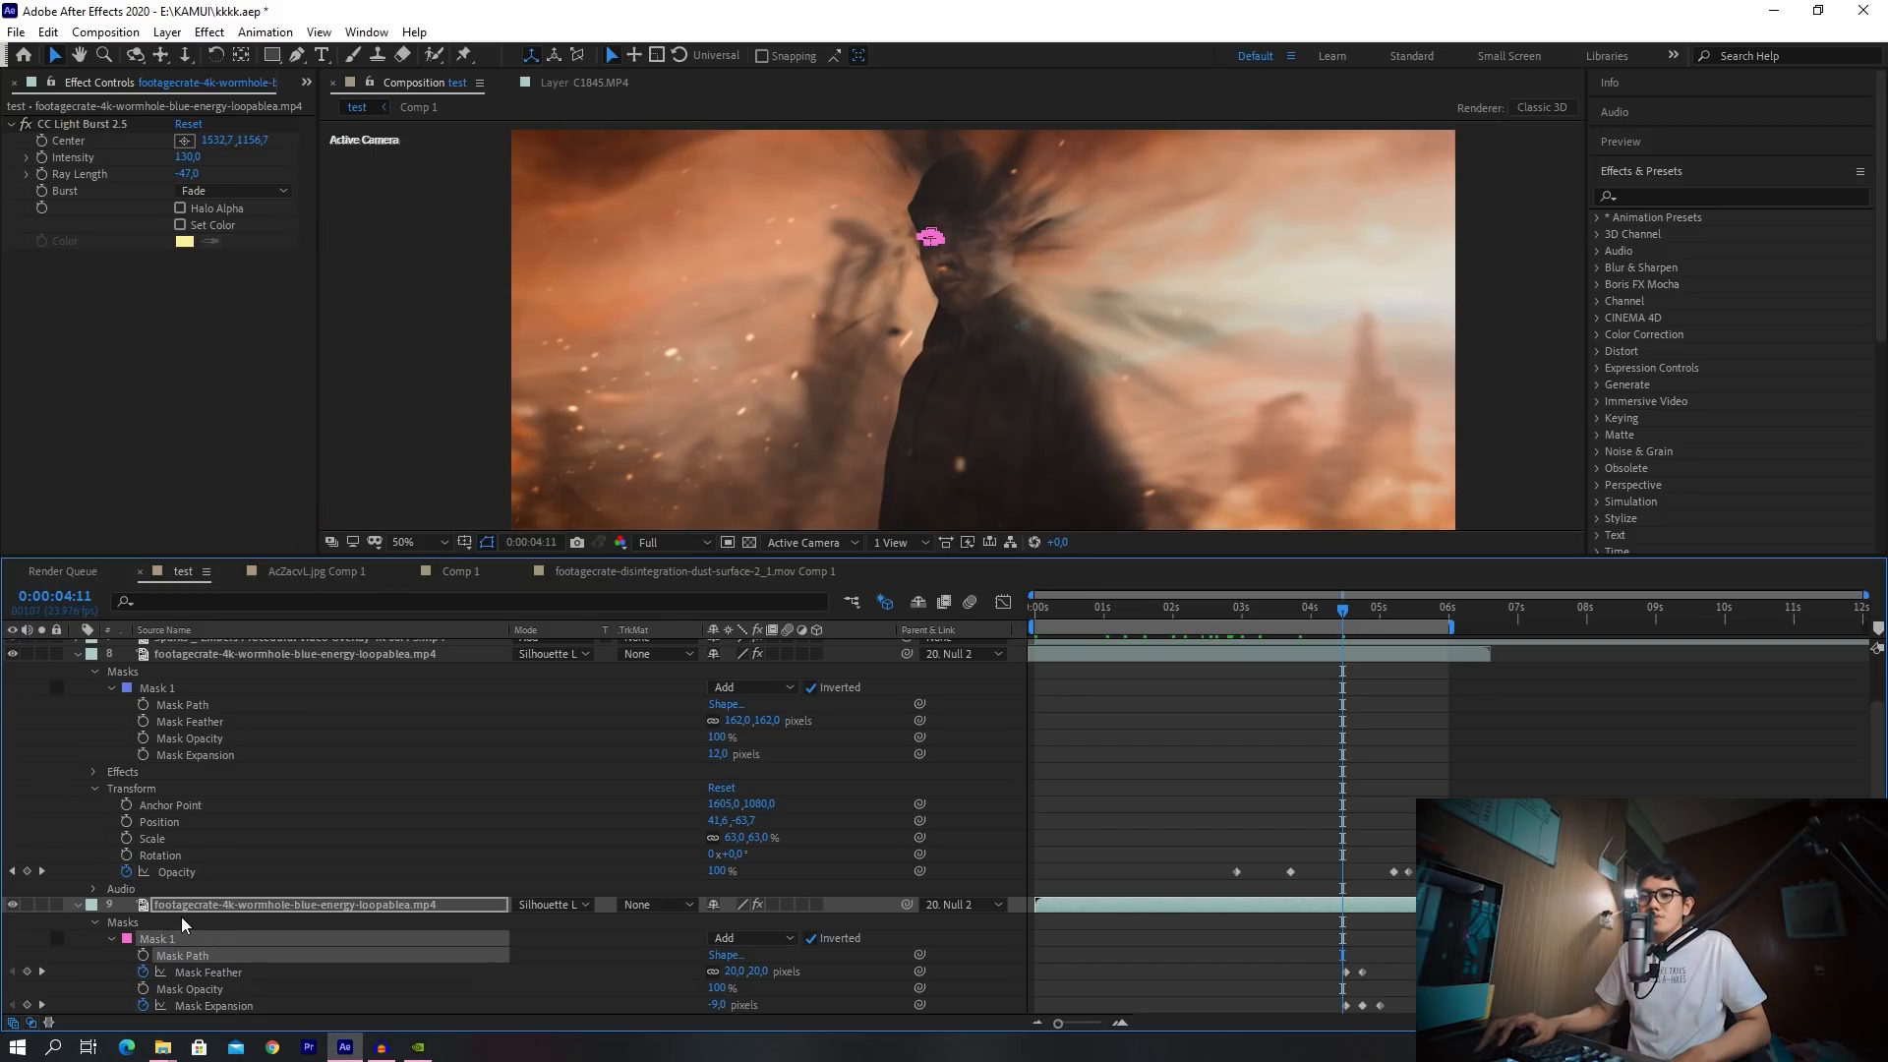
{"action": "left_click", "coordinate": [200, 903]}
Inspect the lower wormhole layer's mask around the eye at 200% magnification, then return the view to 50%
{"action": "scroll", "coordinate": [925, 303], "scroll_direction": "up", "scroll_amount": 2}
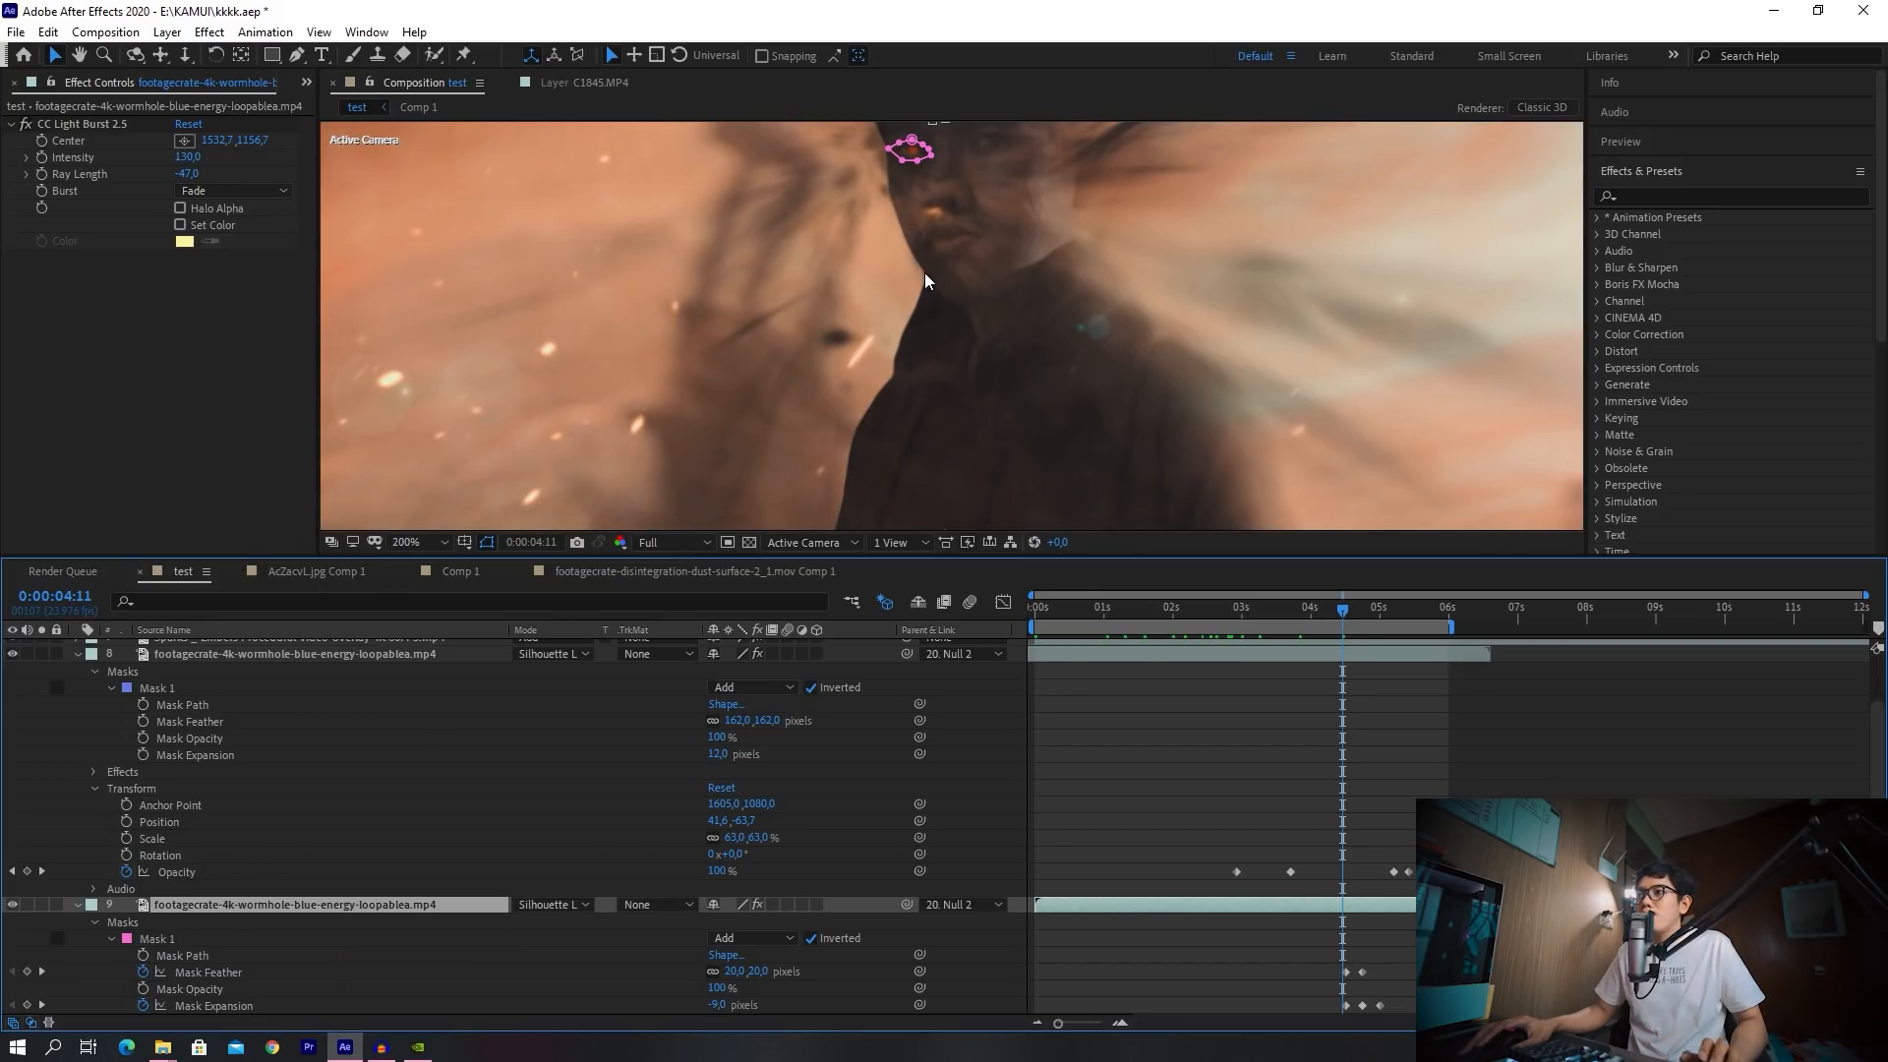
{"action": "scroll", "coordinate": [925, 285], "scroll_direction": "up", "scroll_amount": 2}
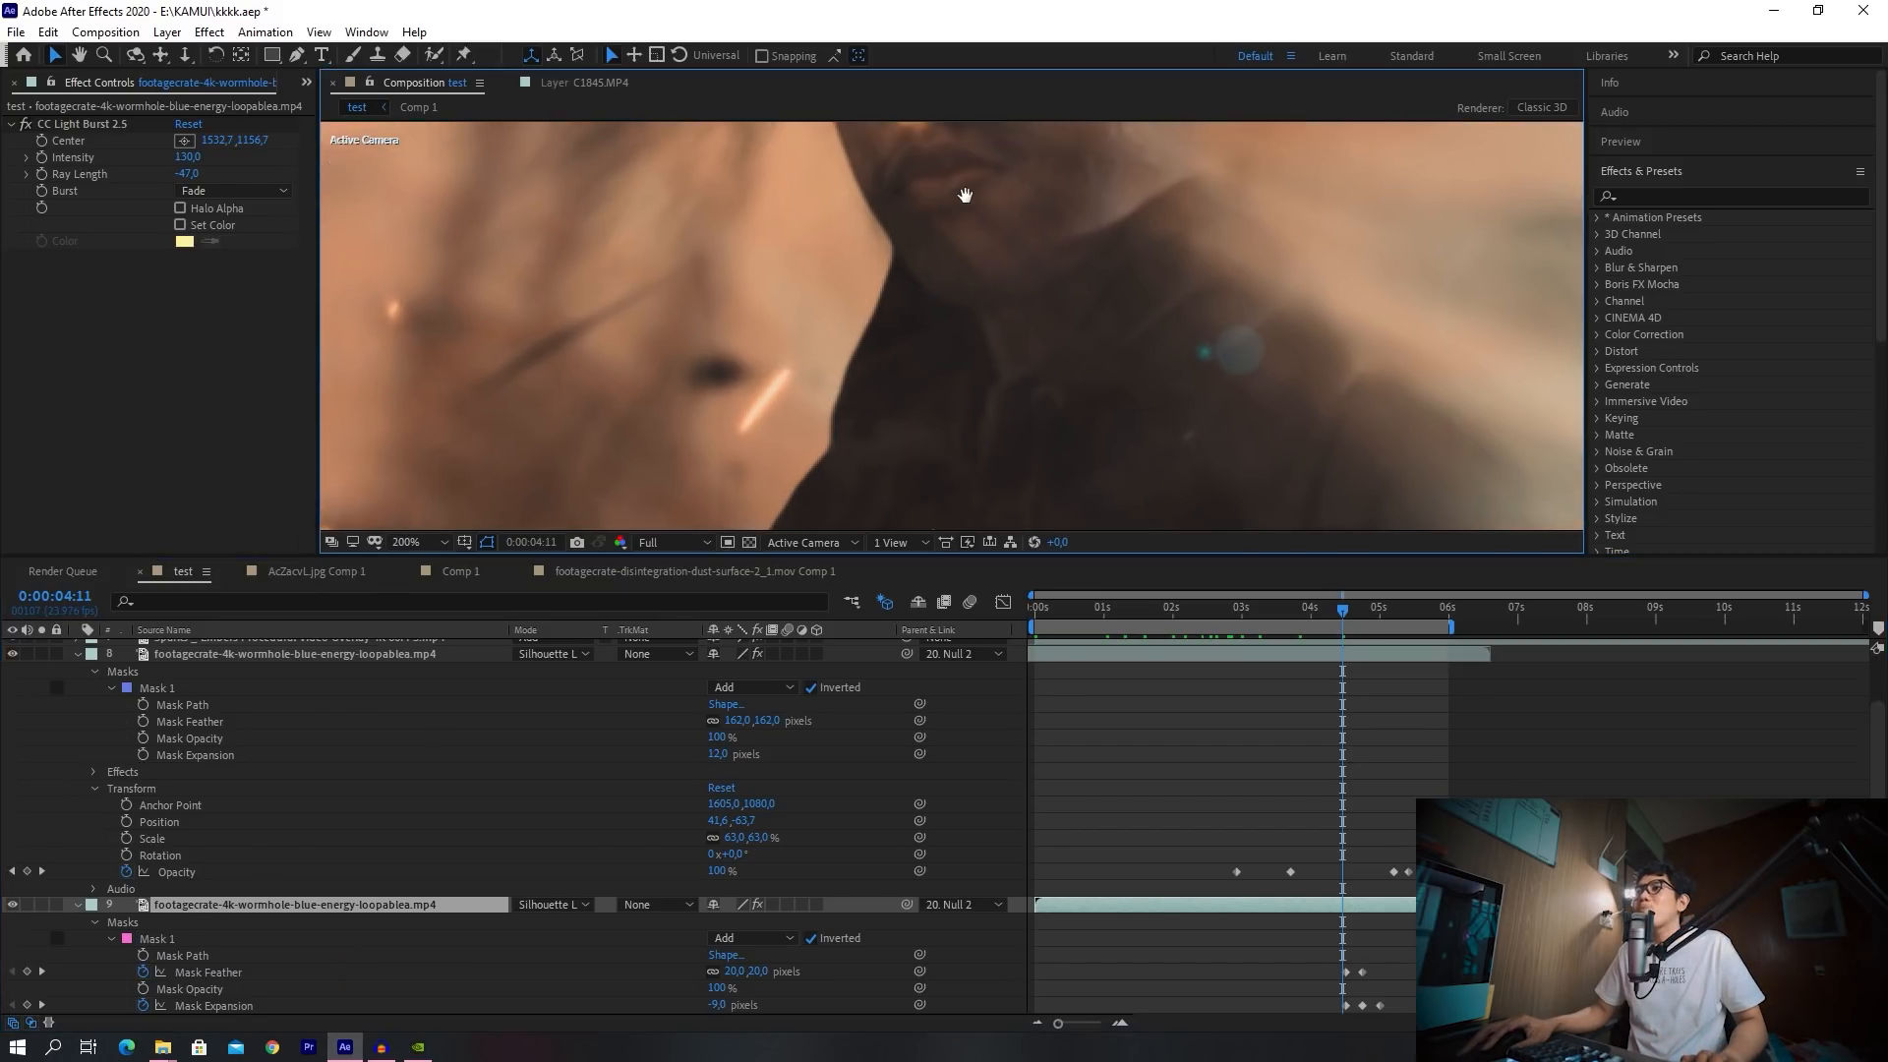
{"action": "key", "text": "space"}
{"action": "left_click_drag", "start_coordinate": [986, 177], "coordinate": [972, 435]}
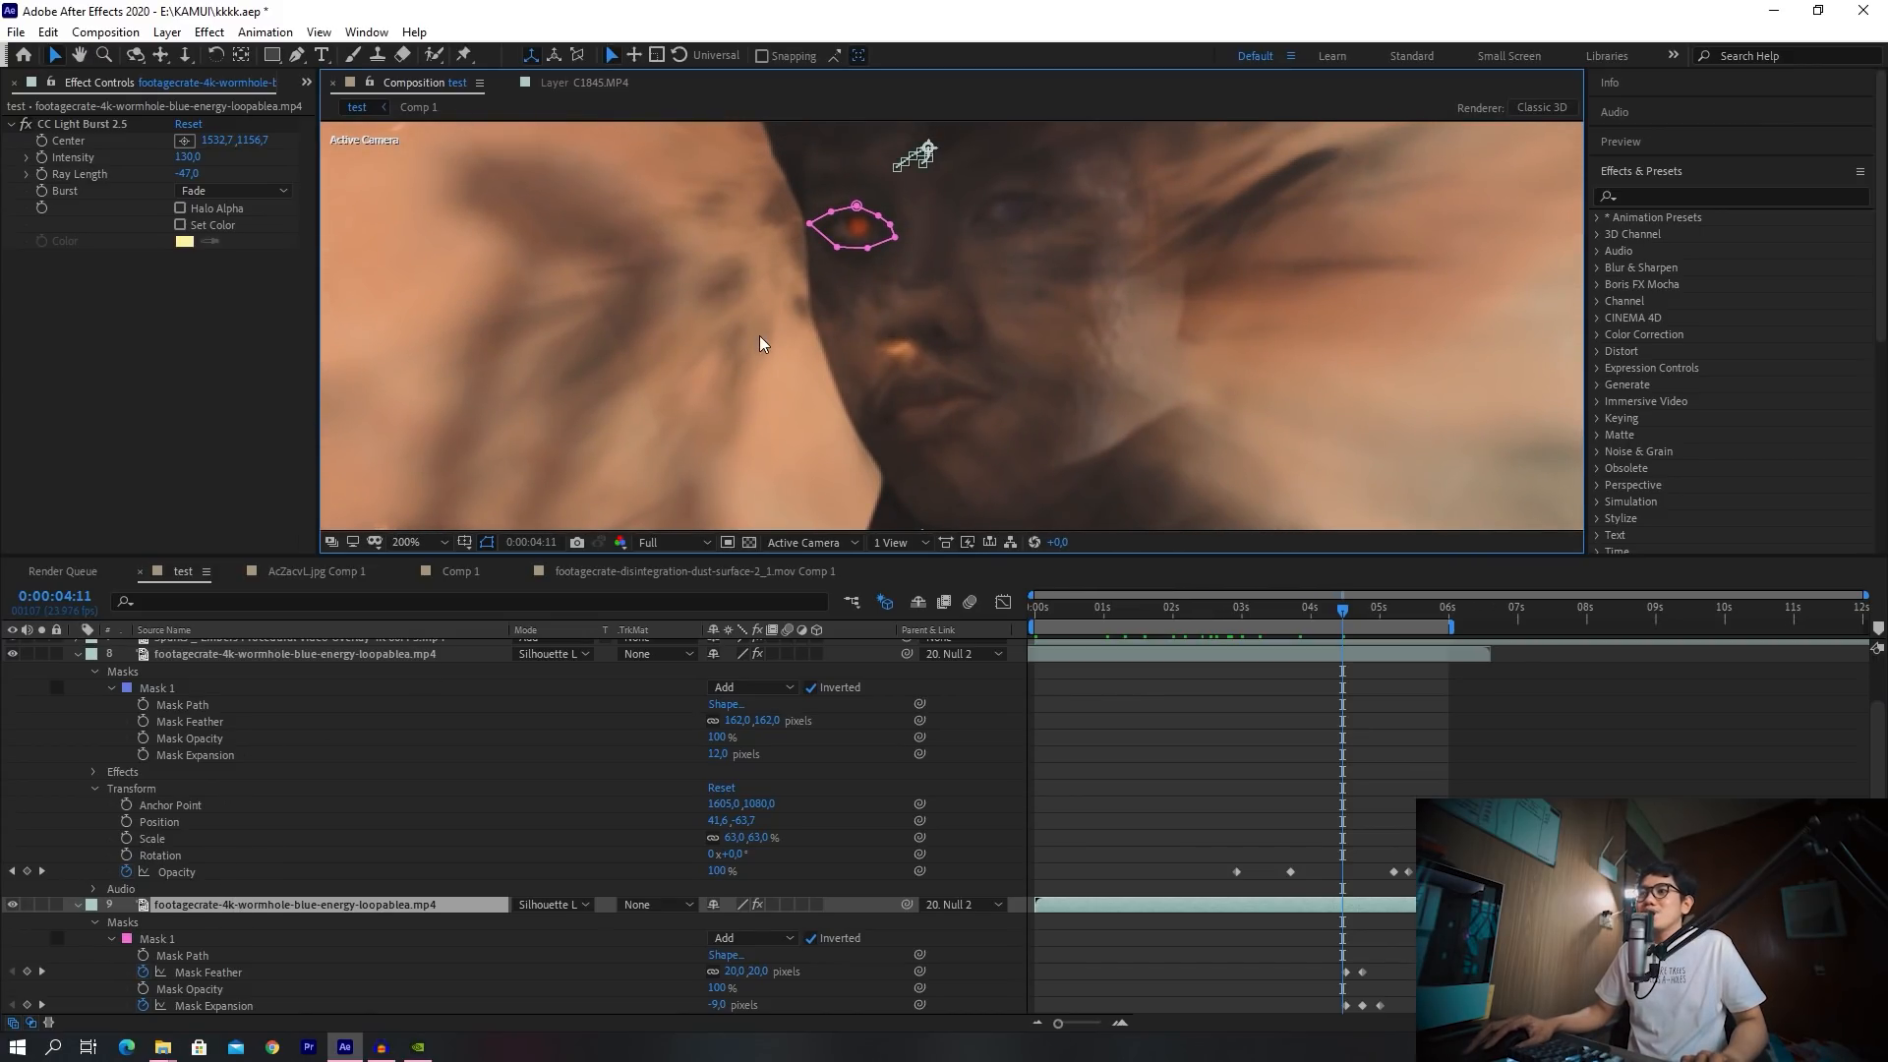
{"action": "key", "text": "comma"}
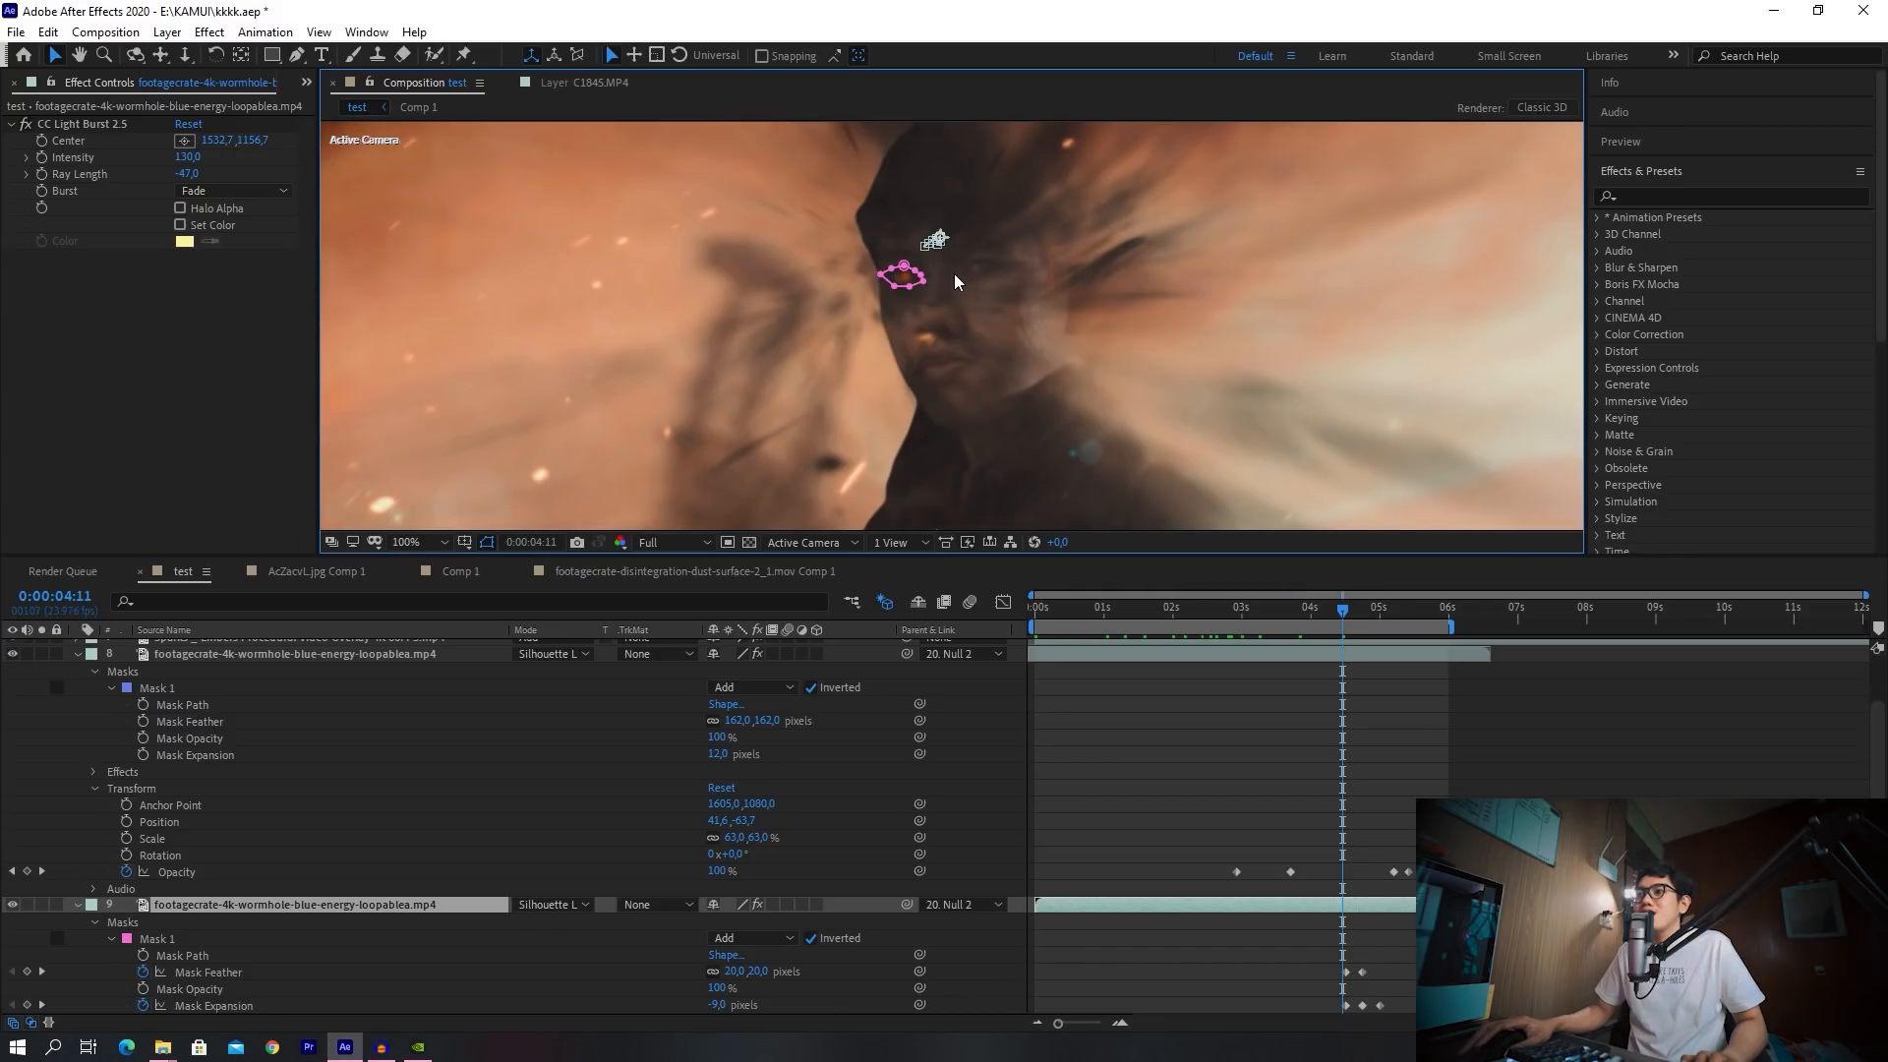
{"action": "key", "text": "period"}
{"action": "key", "text": "comma"}
{"action": "key", "text": "comma"}
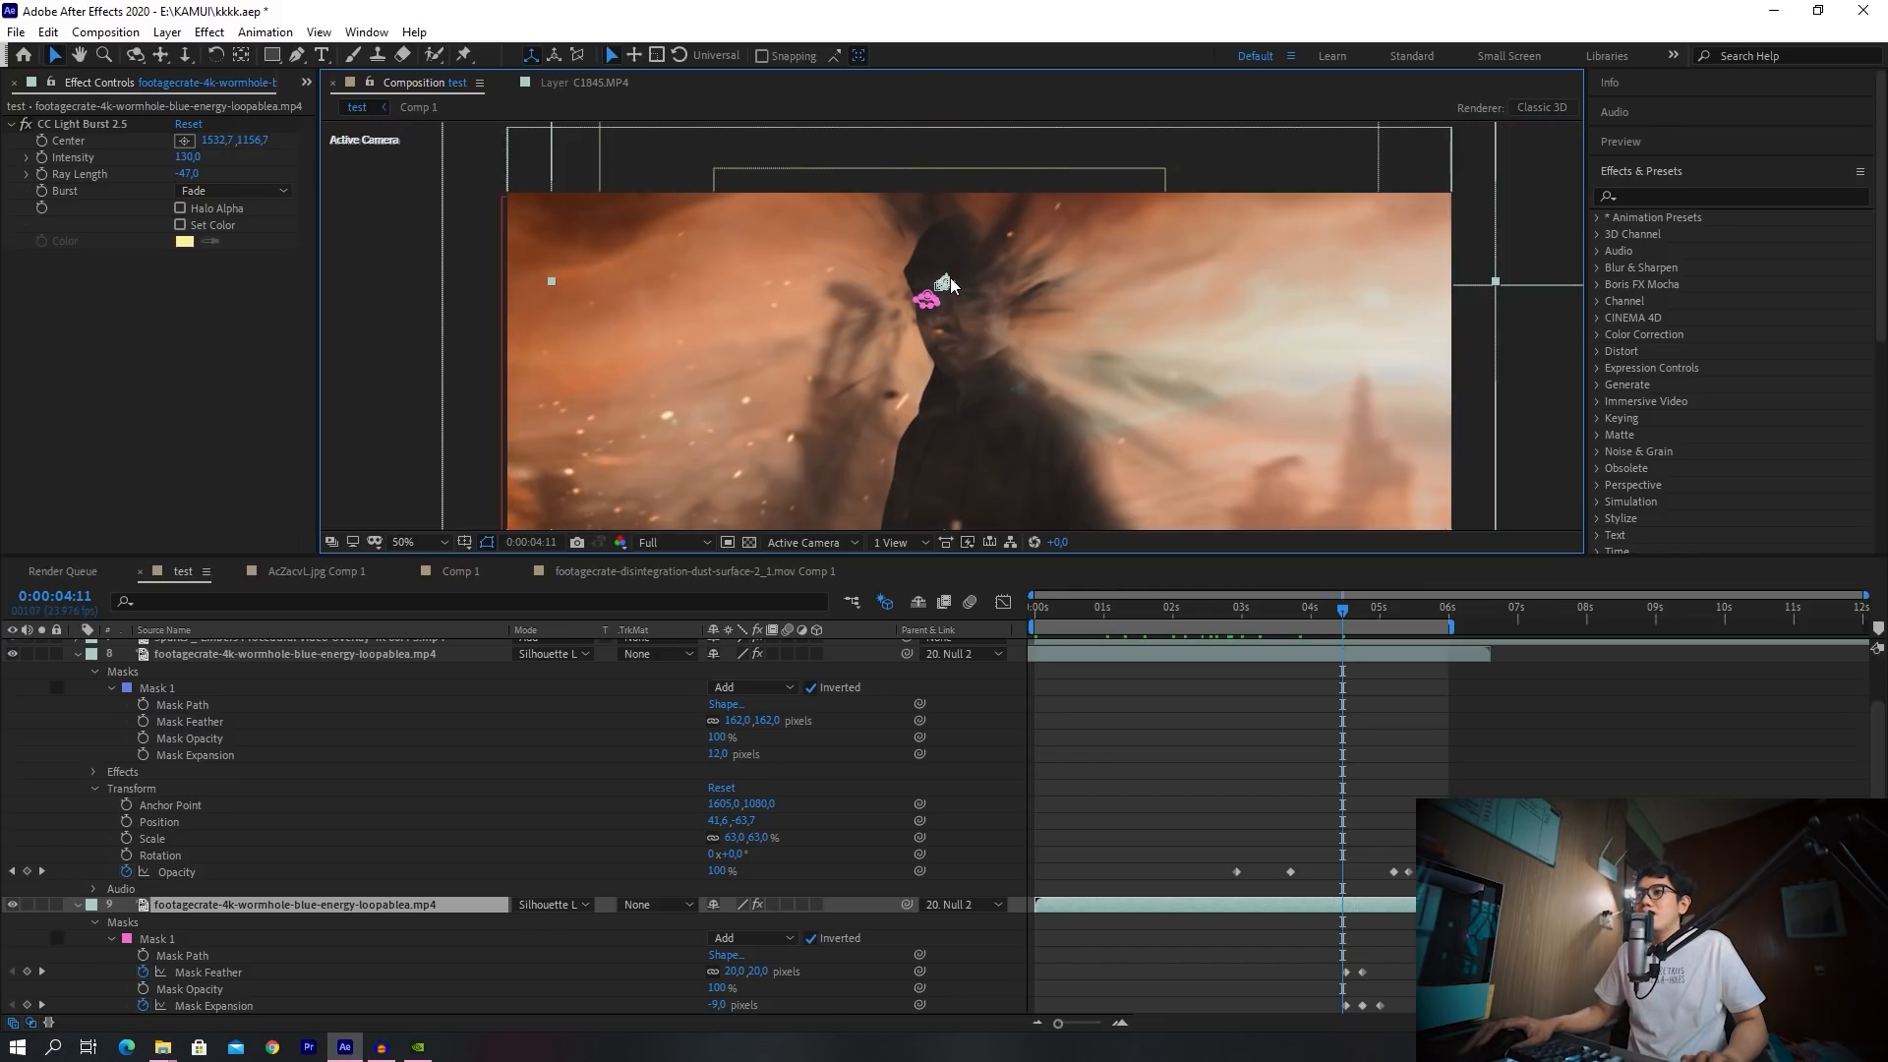
{"action": "key", "text": "comma"}
{"action": "key", "text": "period"}
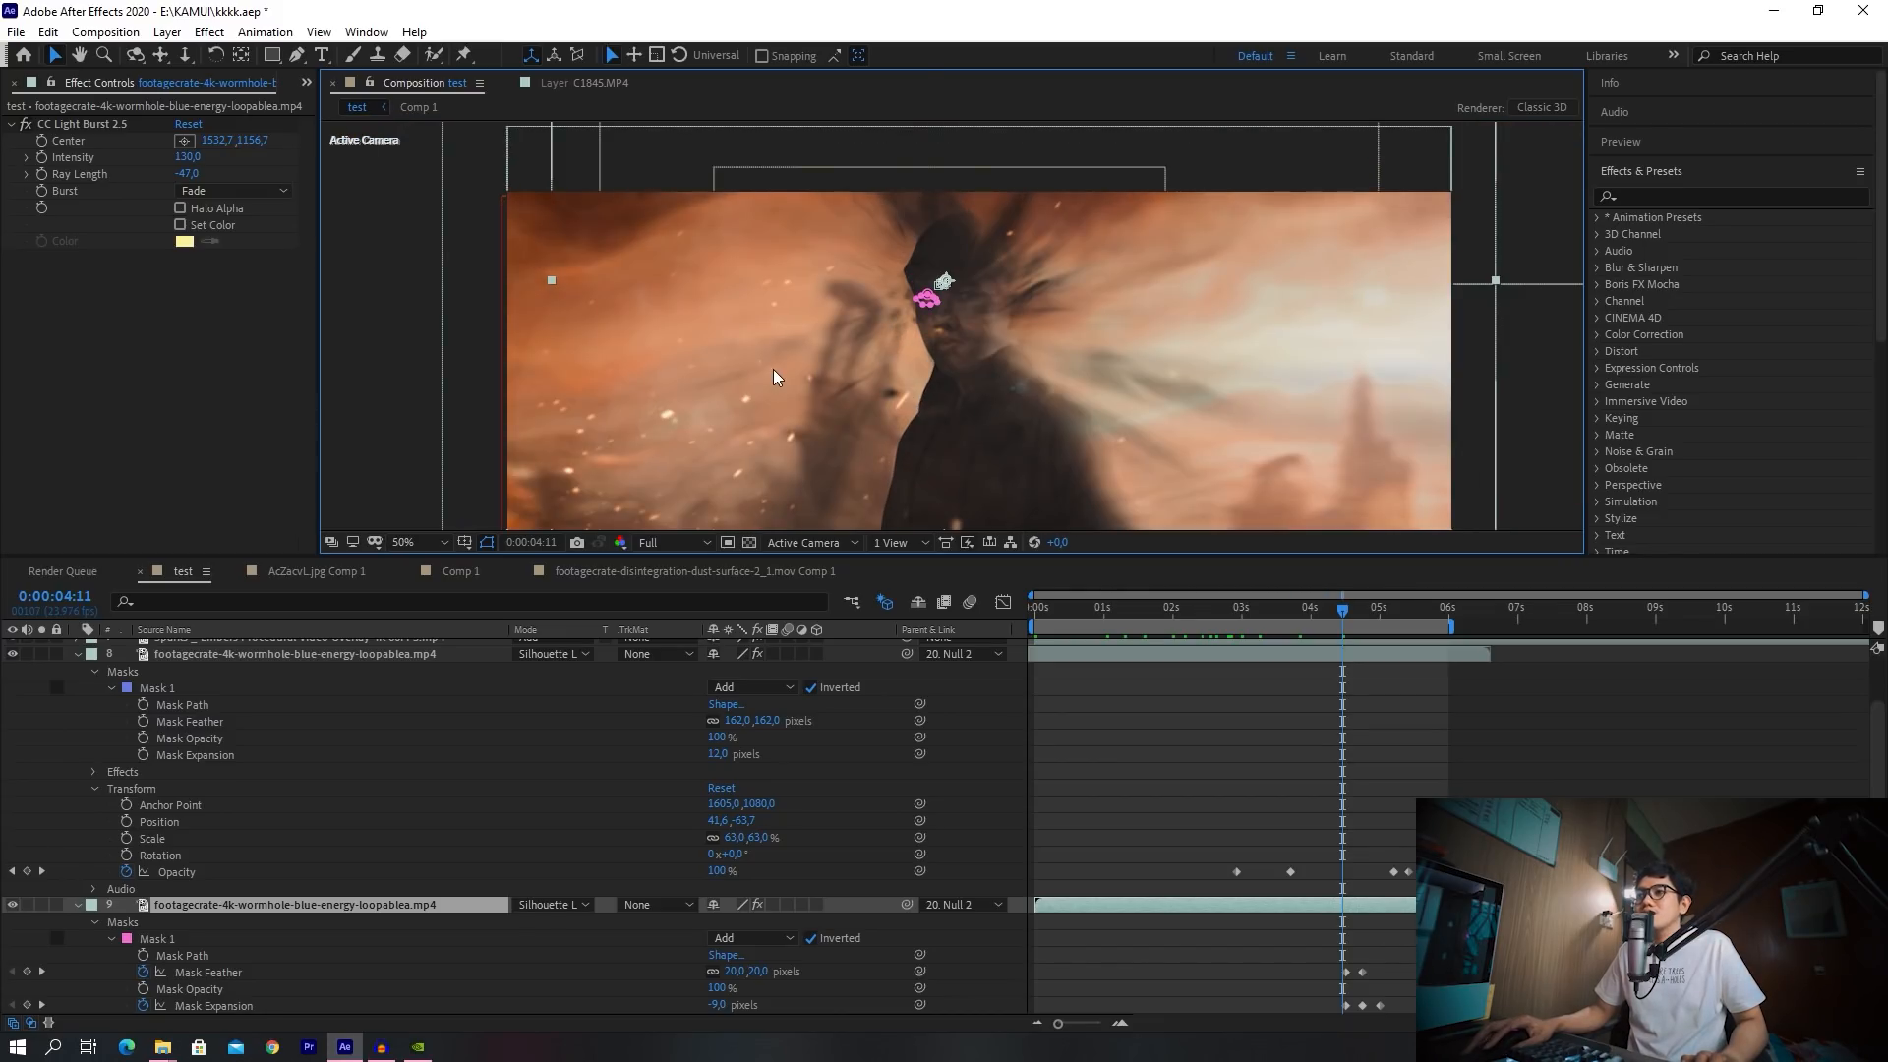
{"action": "left_click_drag", "start_coordinate": [765, 375], "coordinate": [760, 311]}
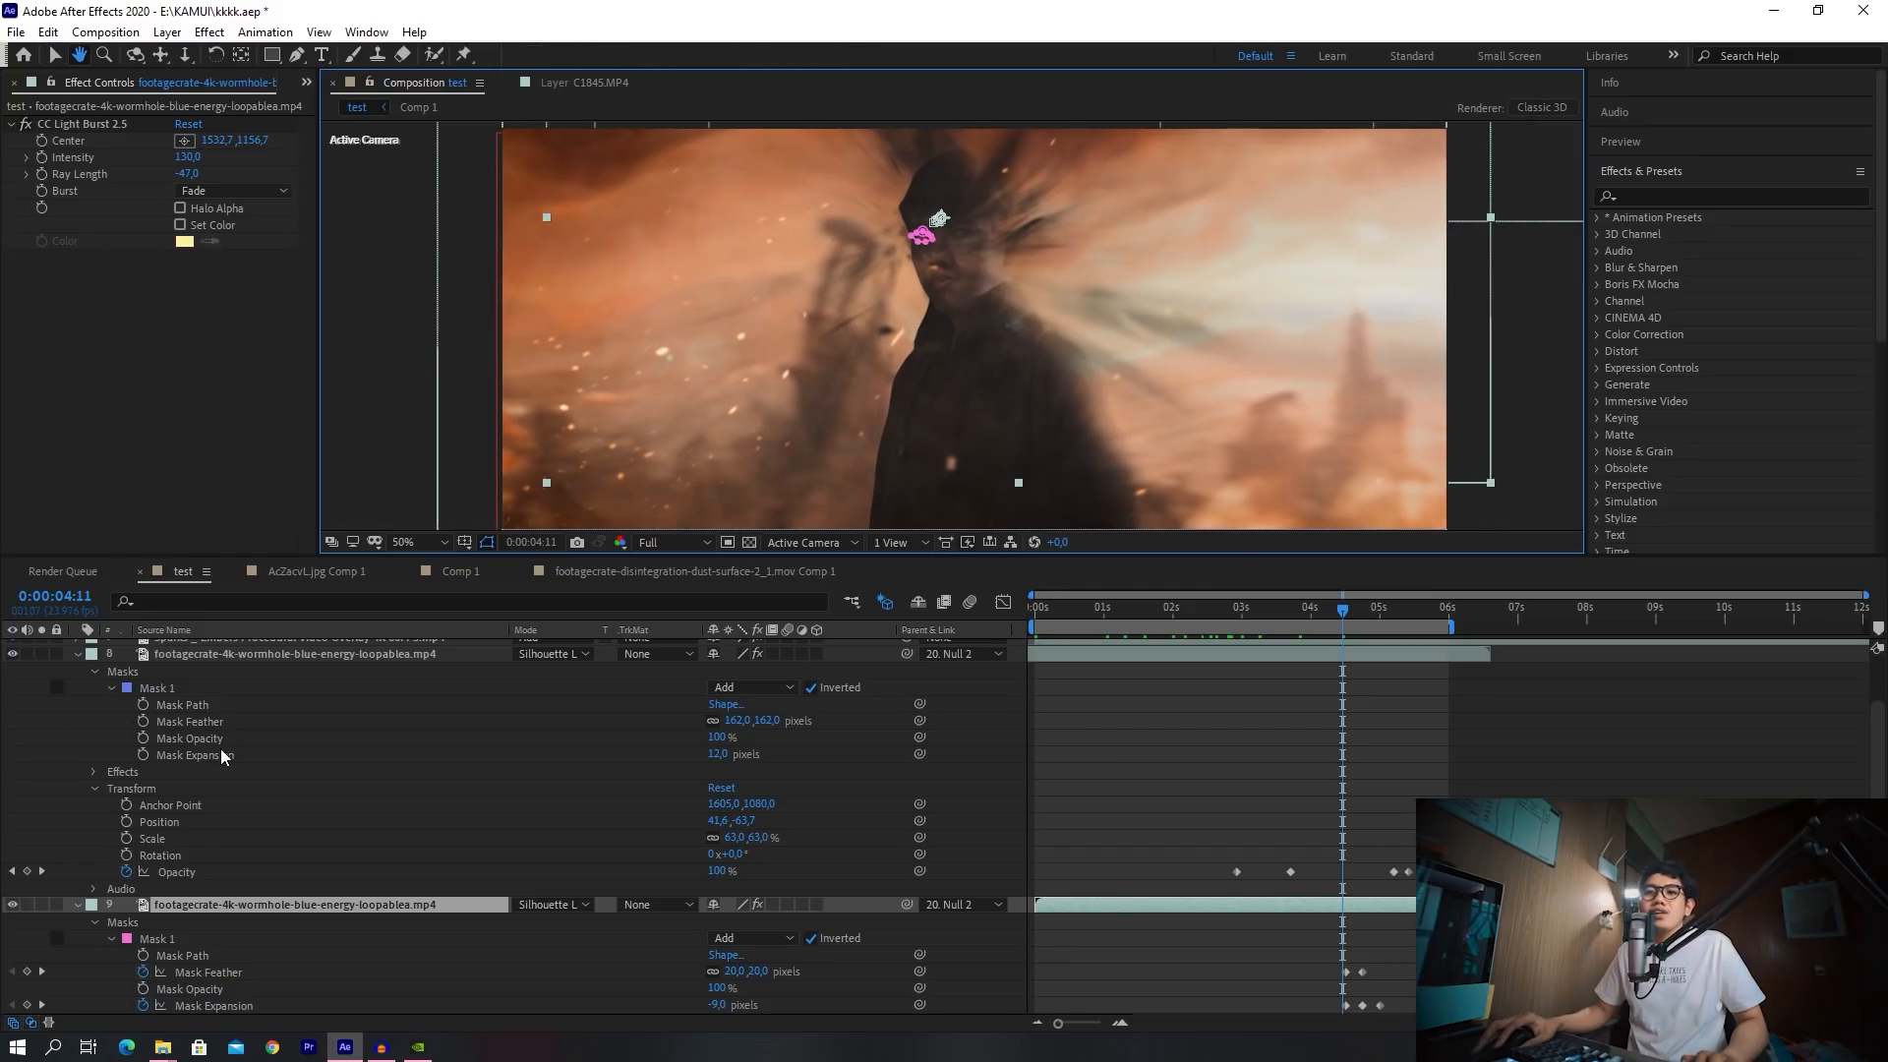
Review CC Light Burst 2.5 on the upper wormhole layer and collapse the properties of both wormhole layers
{"action": "scroll", "coordinate": [103, 716], "scroll_direction": "up", "scroll_amount": 1}
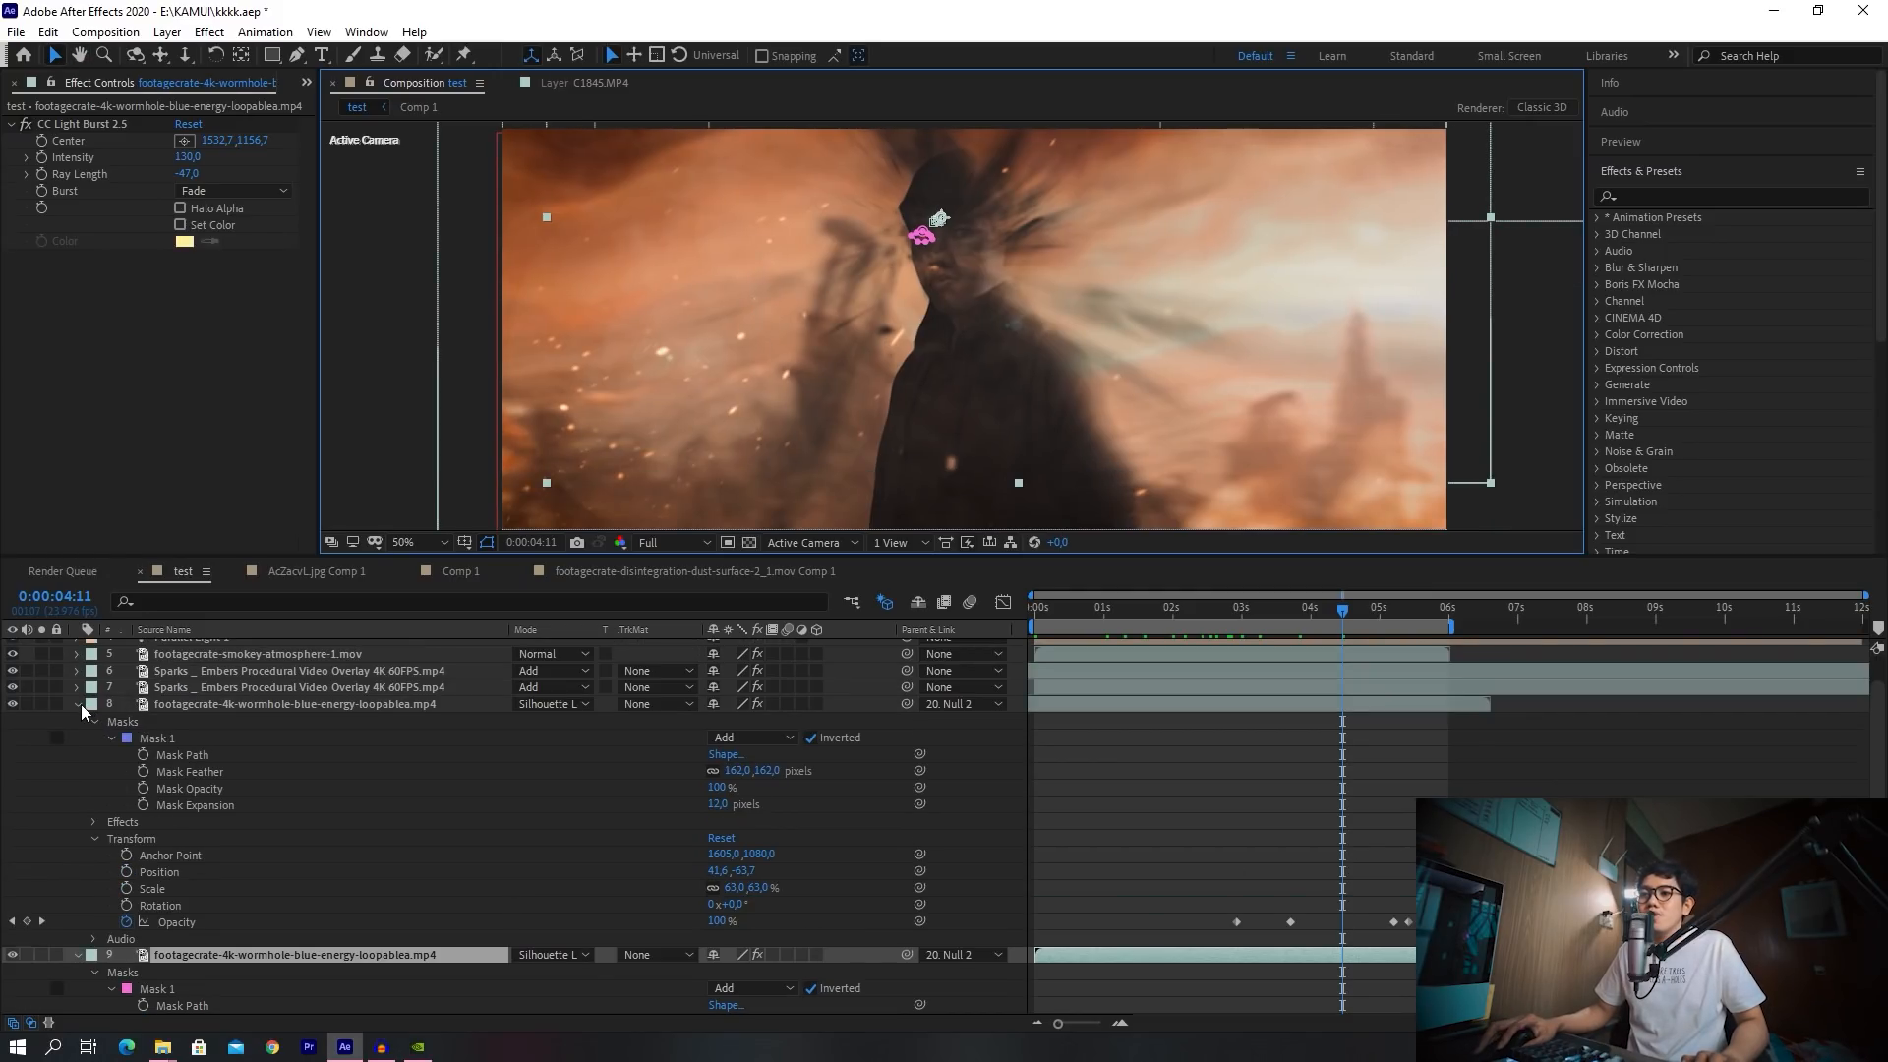
{"action": "left_click", "coordinate": [79, 704]}
{"action": "left_click", "coordinate": [174, 706]}
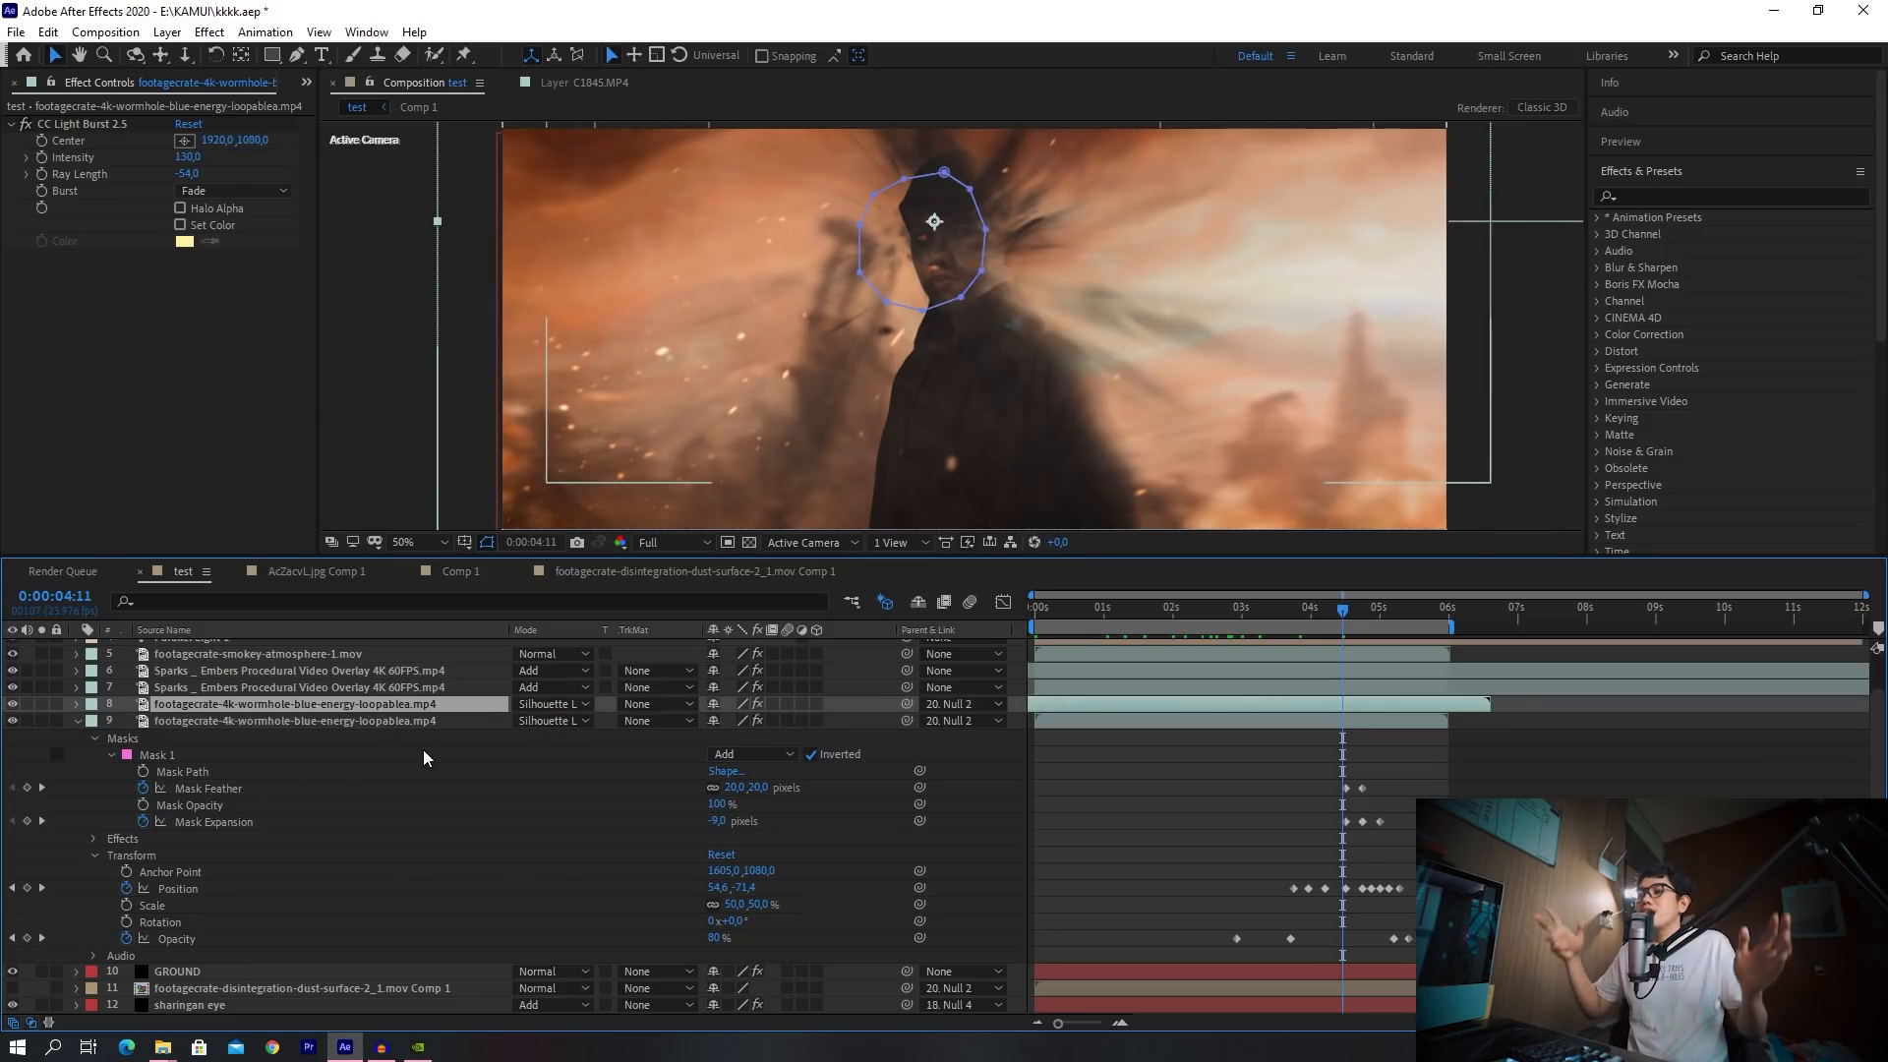
{"action": "left_click", "coordinate": [91, 128]}
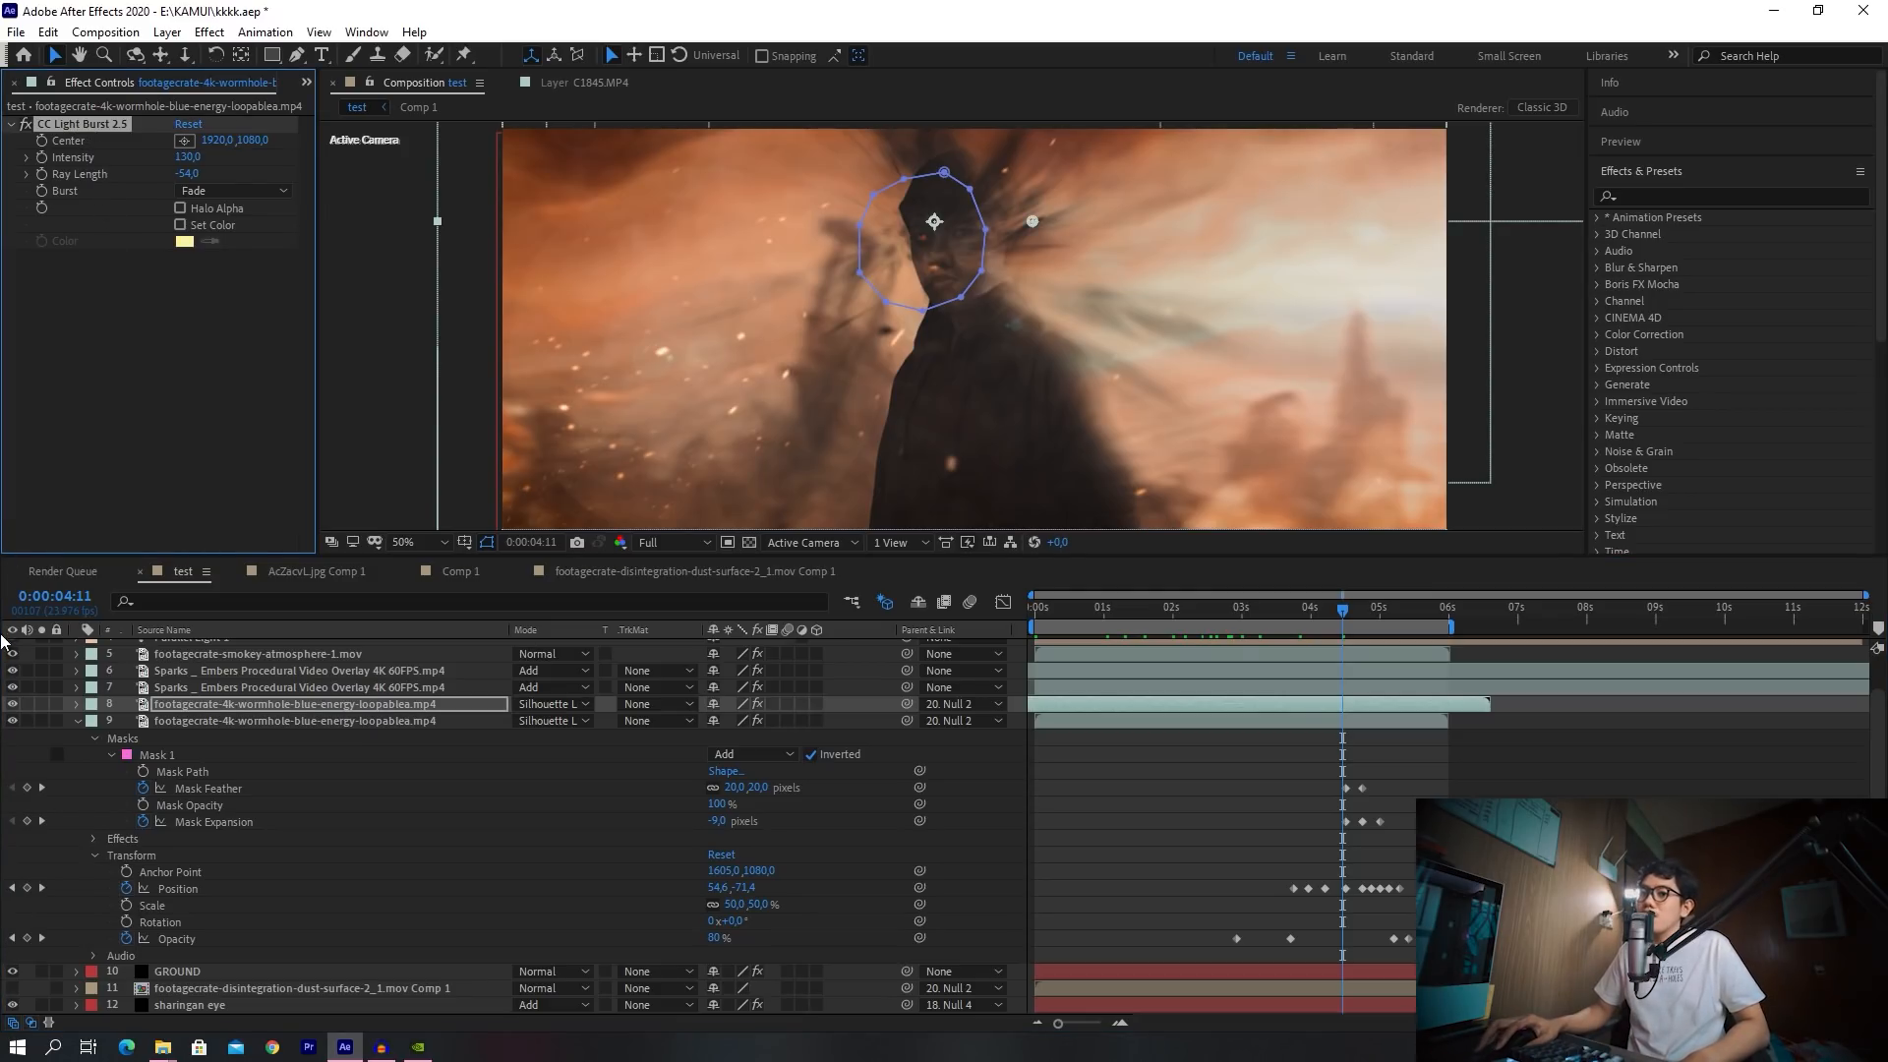
{"action": "left_click", "coordinate": [78, 721]}
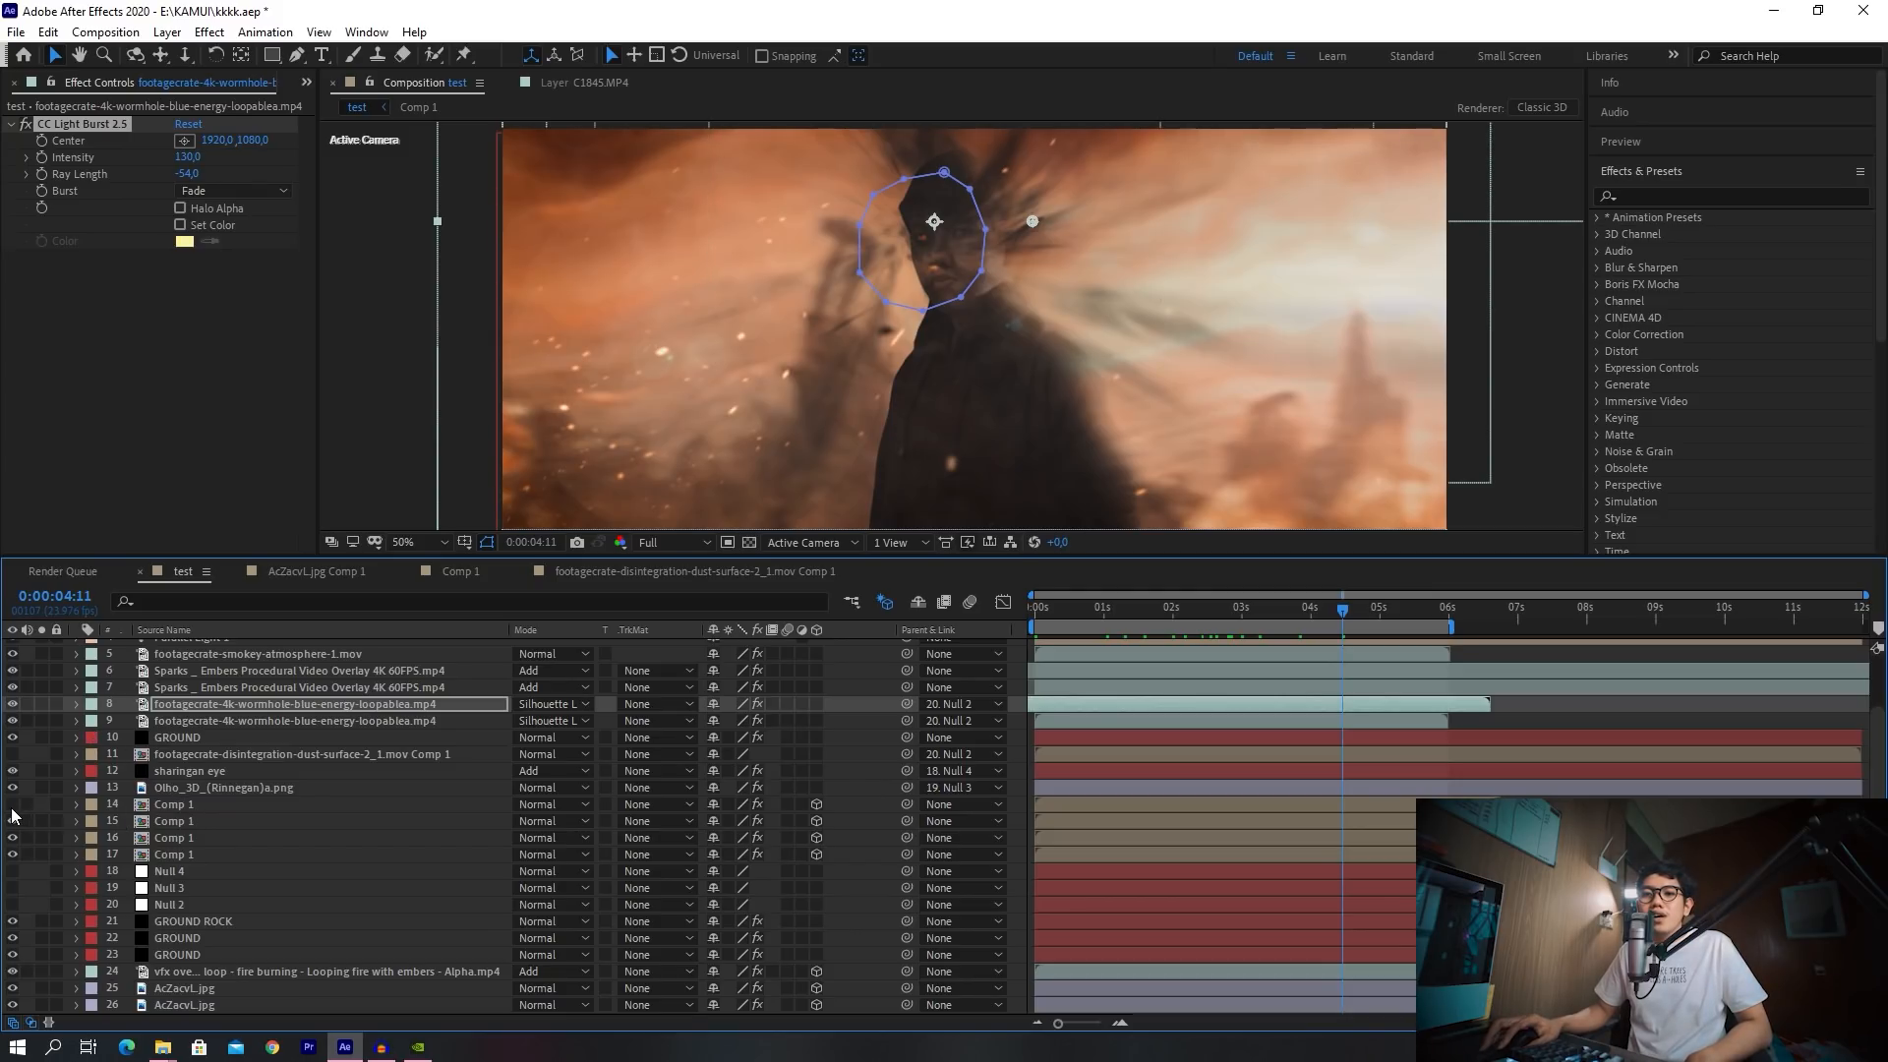
Compare the effects on the Comp 1 layers at 0:00:05:04 with the eye area enlarged to 200%
{"action": "left_click", "coordinate": [166, 804]}
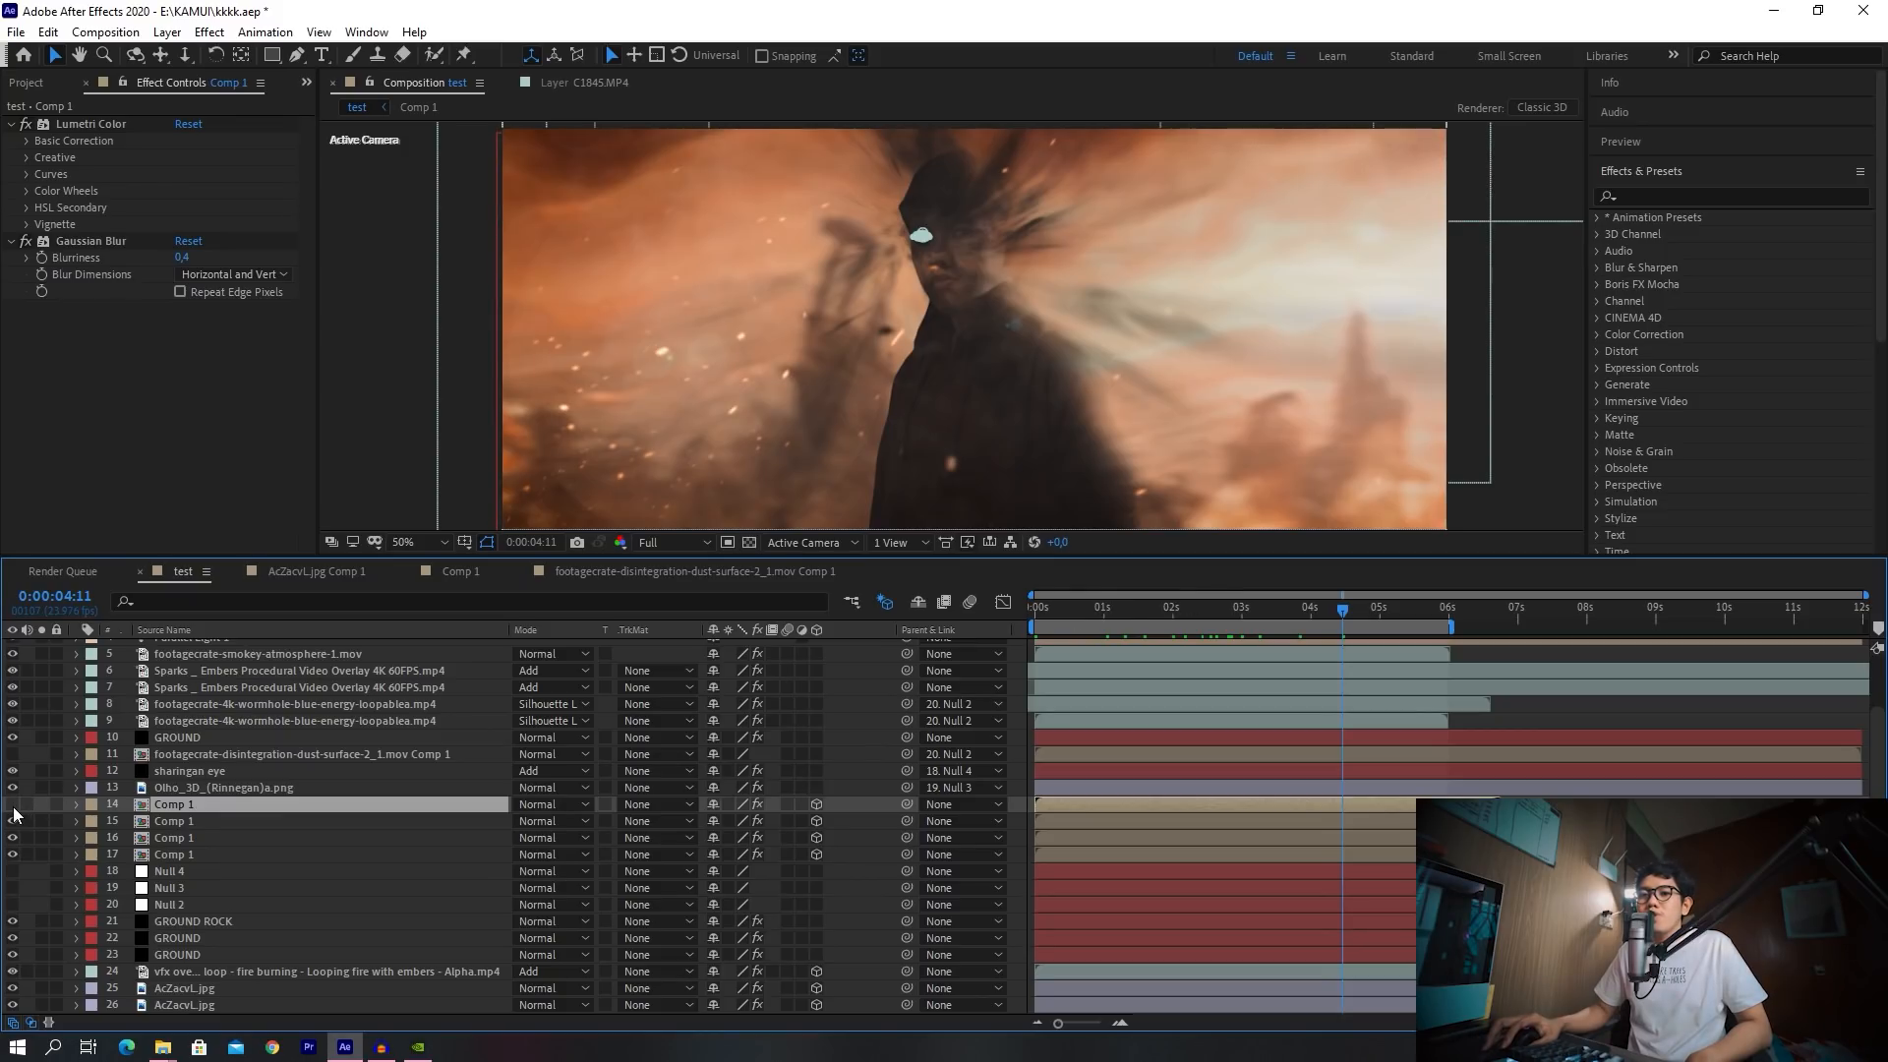
{"action": "left_click", "coordinate": [1393, 609]}
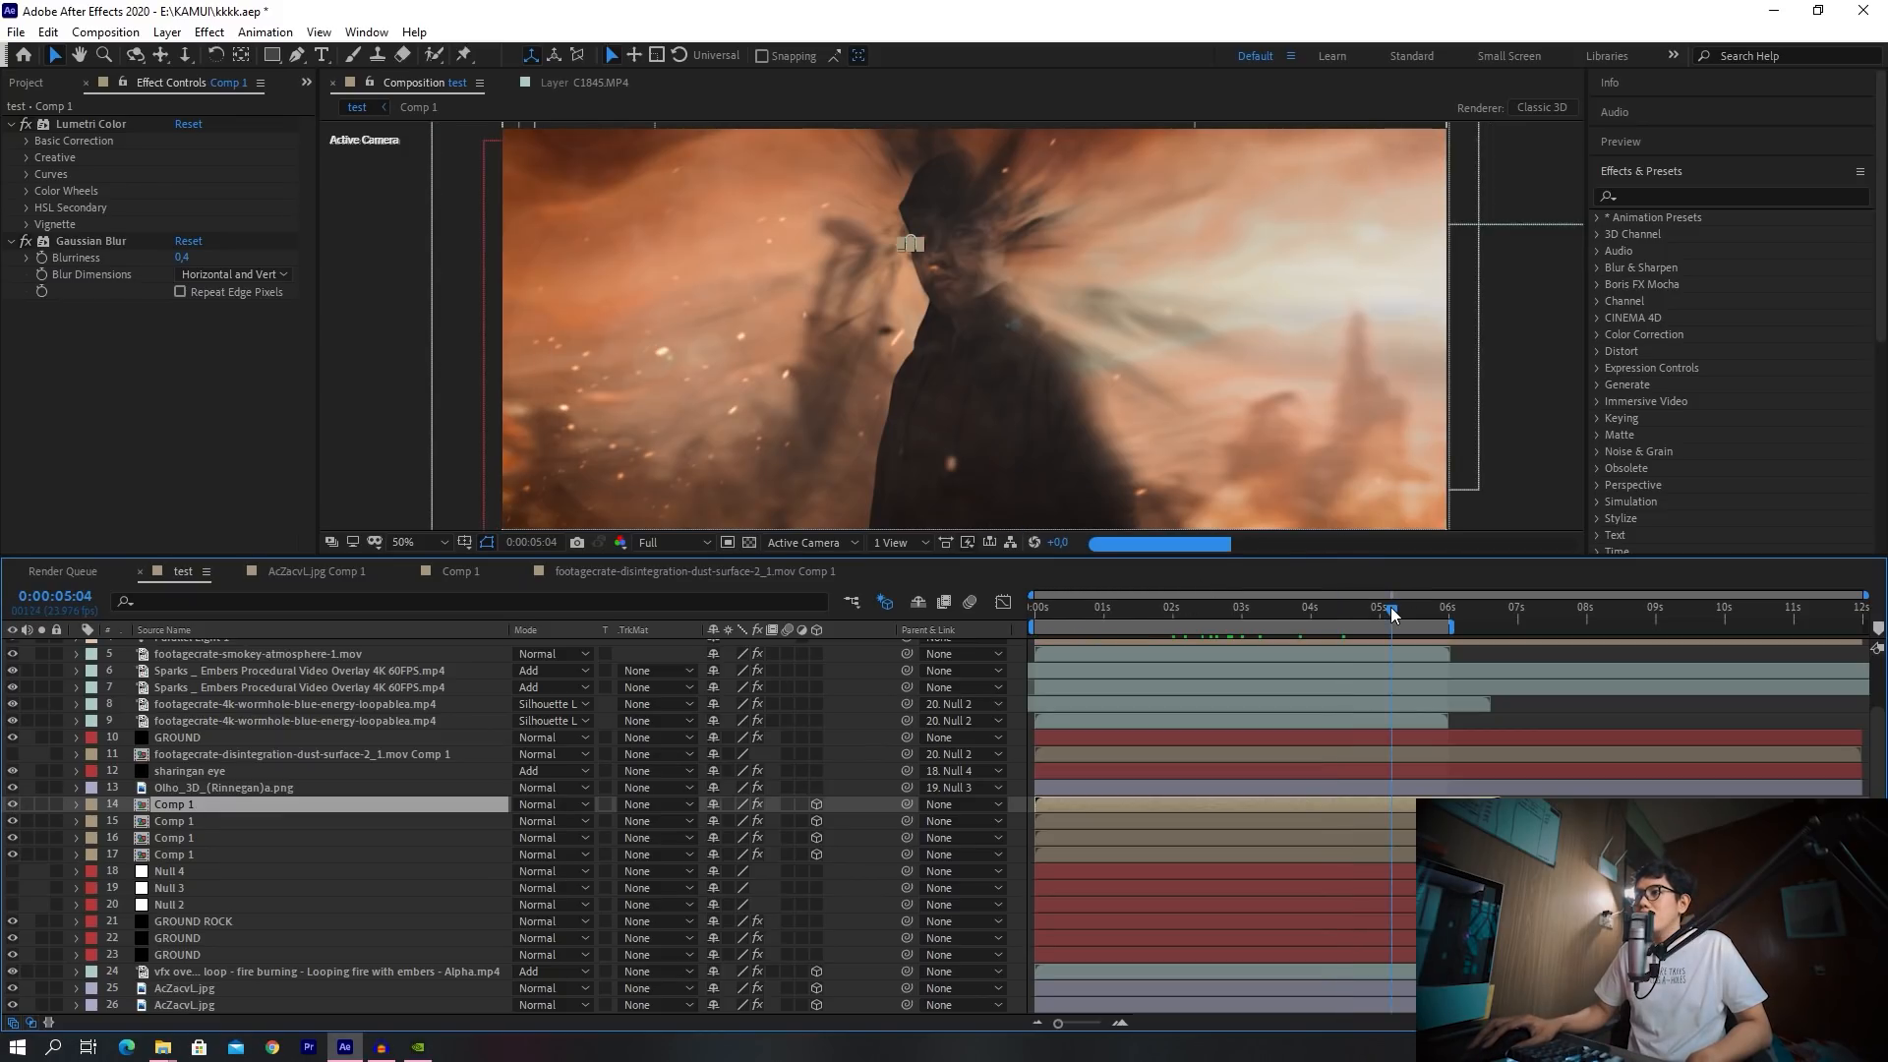
{"action": "scroll", "coordinate": [965, 285], "scroll_direction": "up", "scroll_amount": 3}
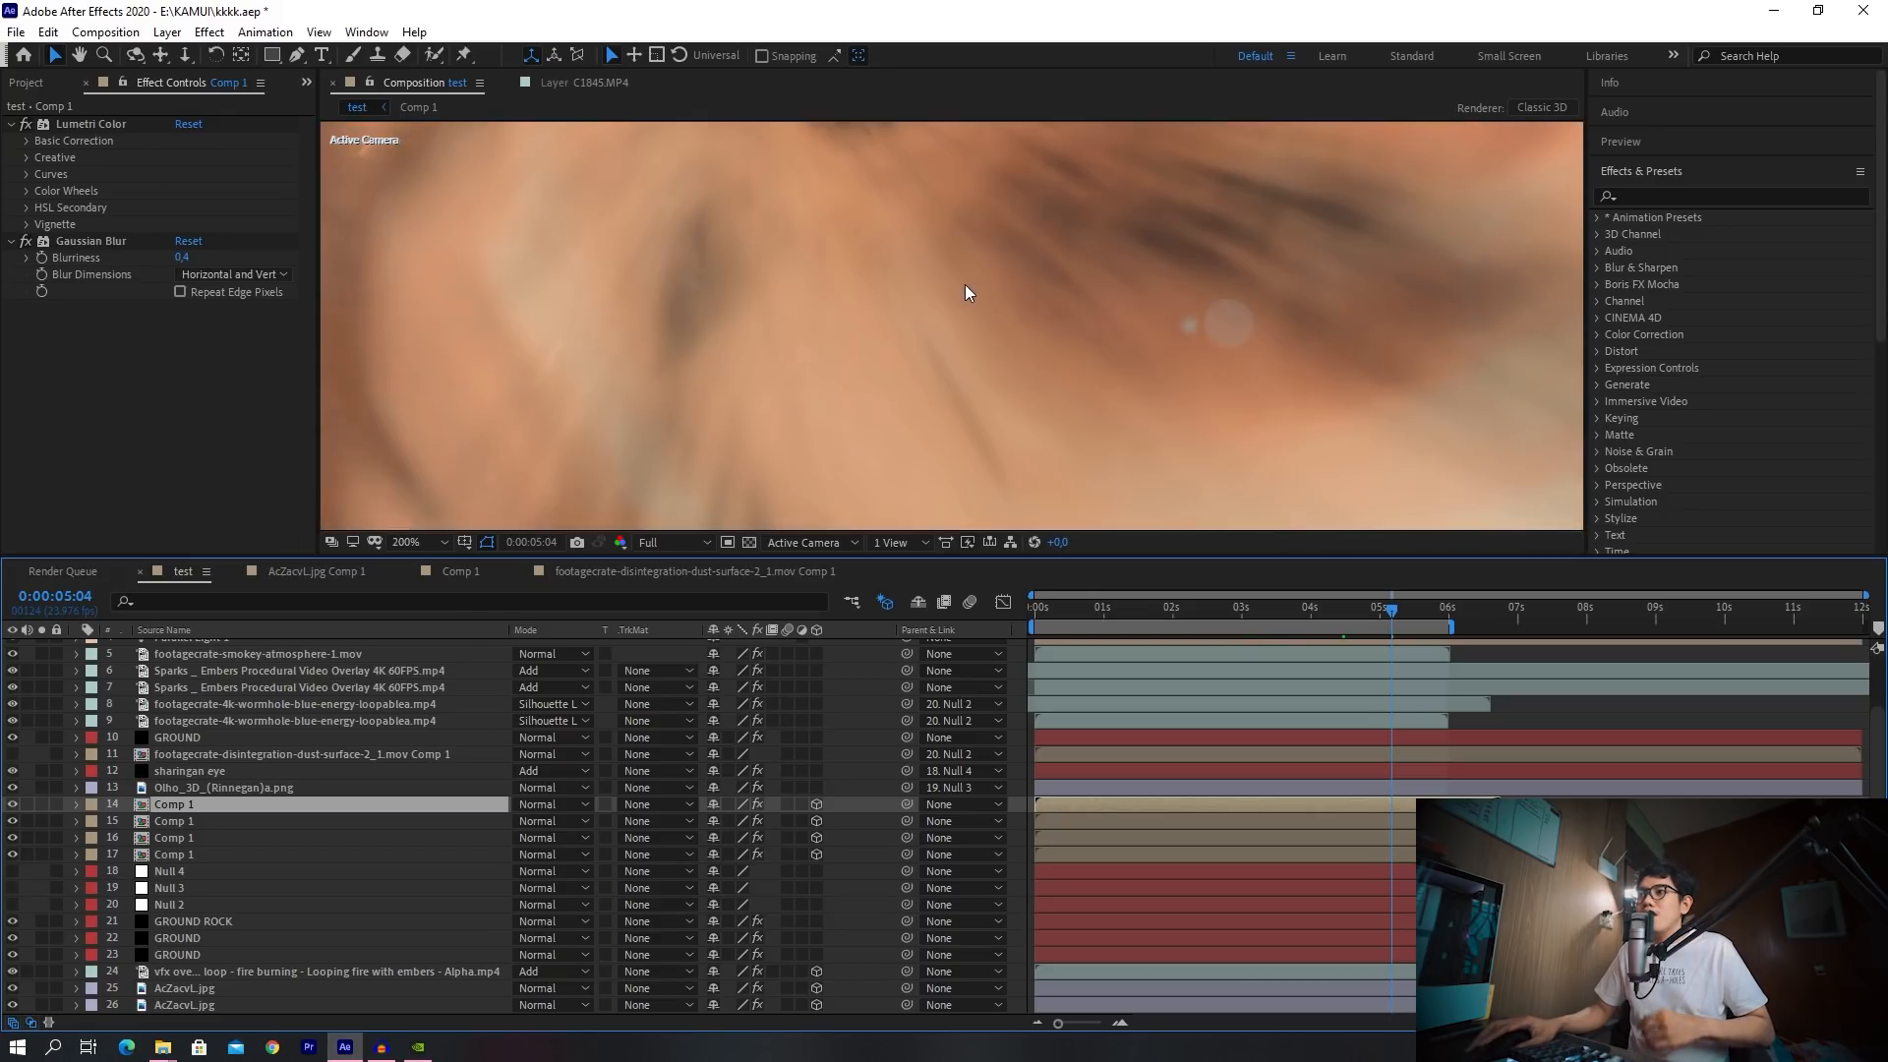
{"action": "left_click_drag", "start_coordinate": [814, 208], "coordinate": [873, 522]}
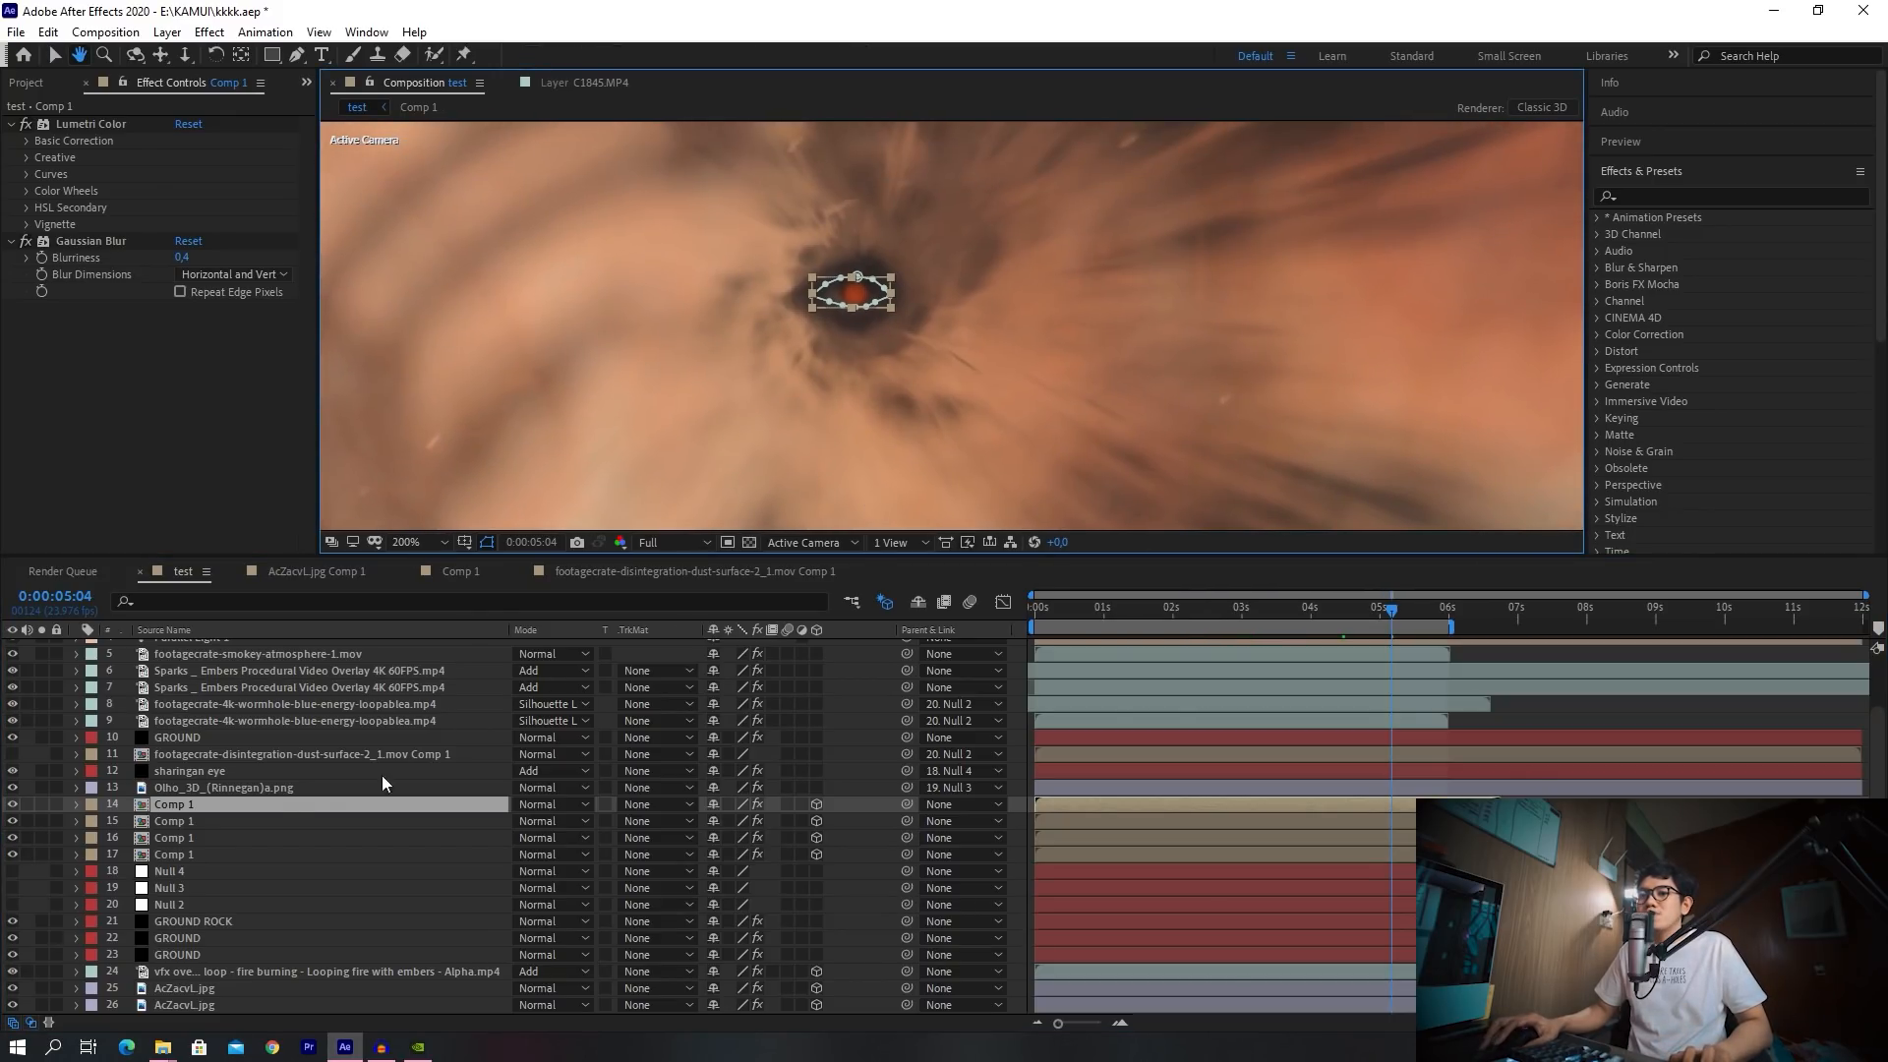
{"action": "left_click", "coordinate": [179, 827]}
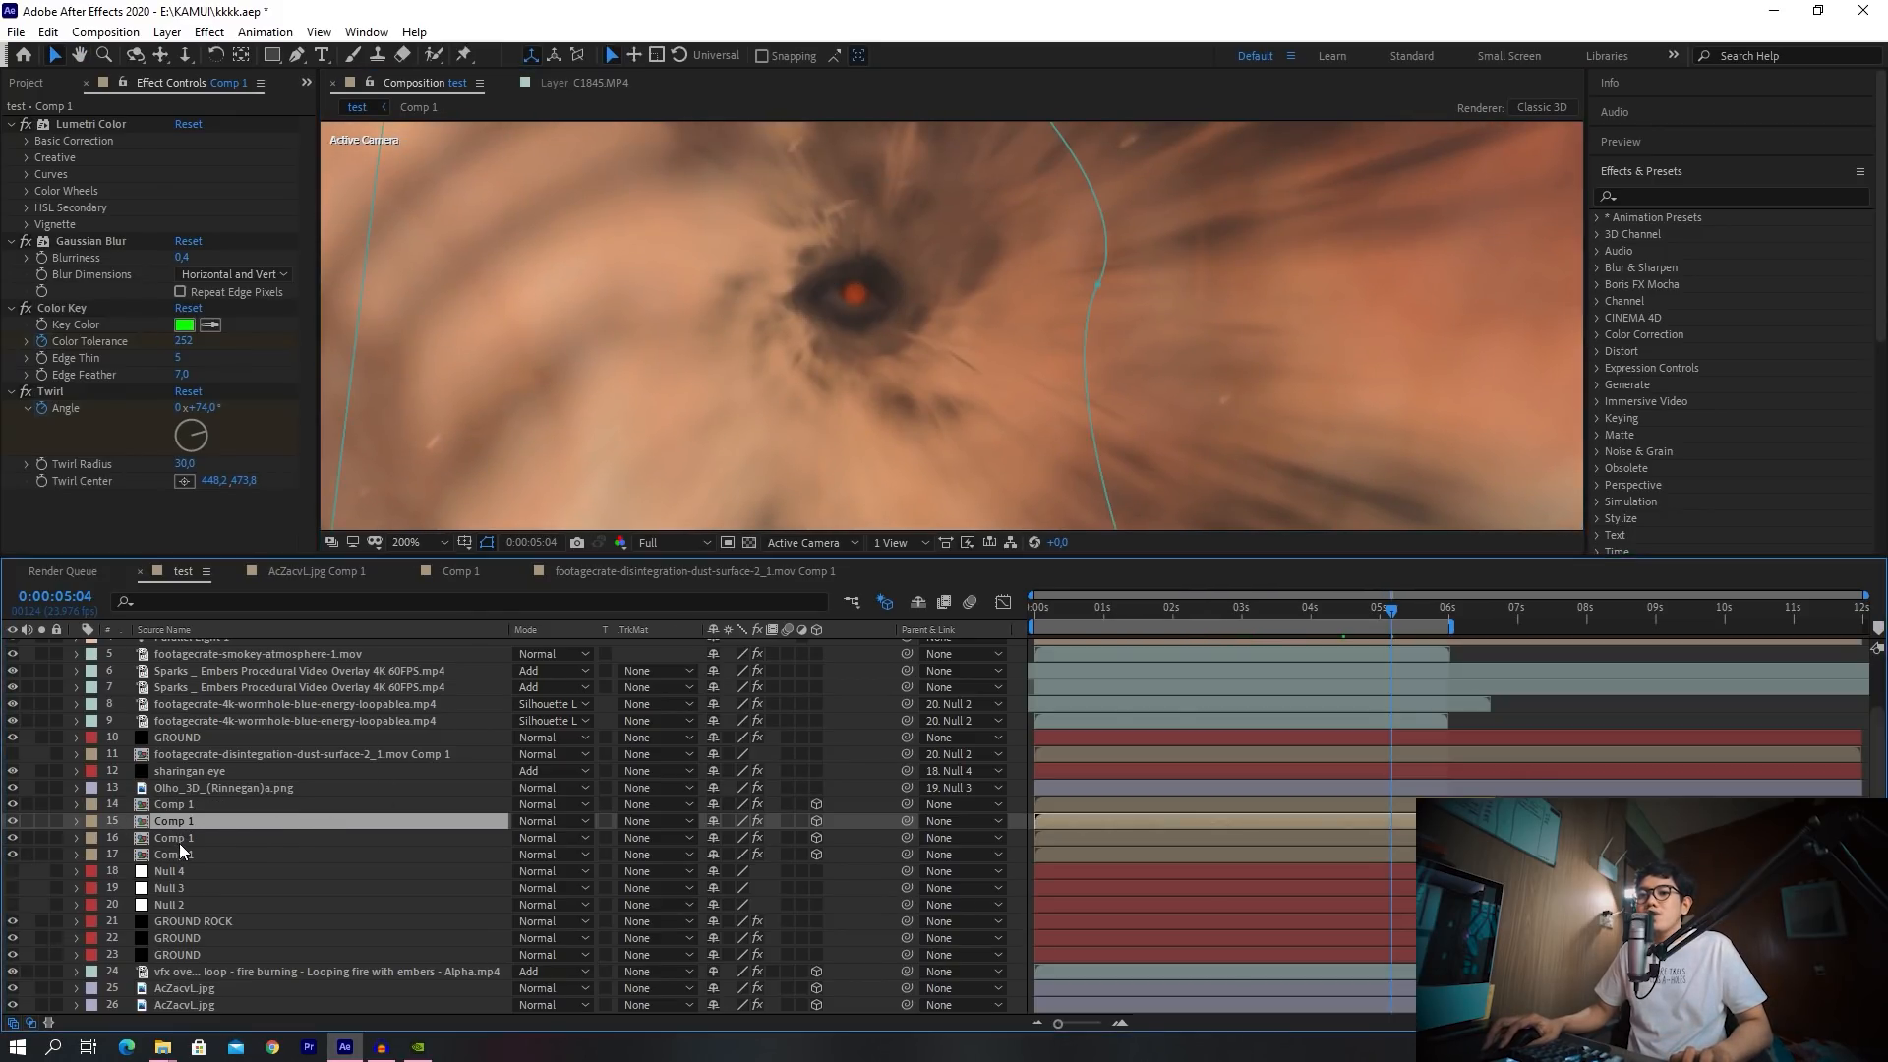
{"action": "left_click", "coordinate": [179, 855]}
{"action": "left_click", "coordinate": [182, 822]}
{"action": "left_click", "coordinate": [189, 806]}
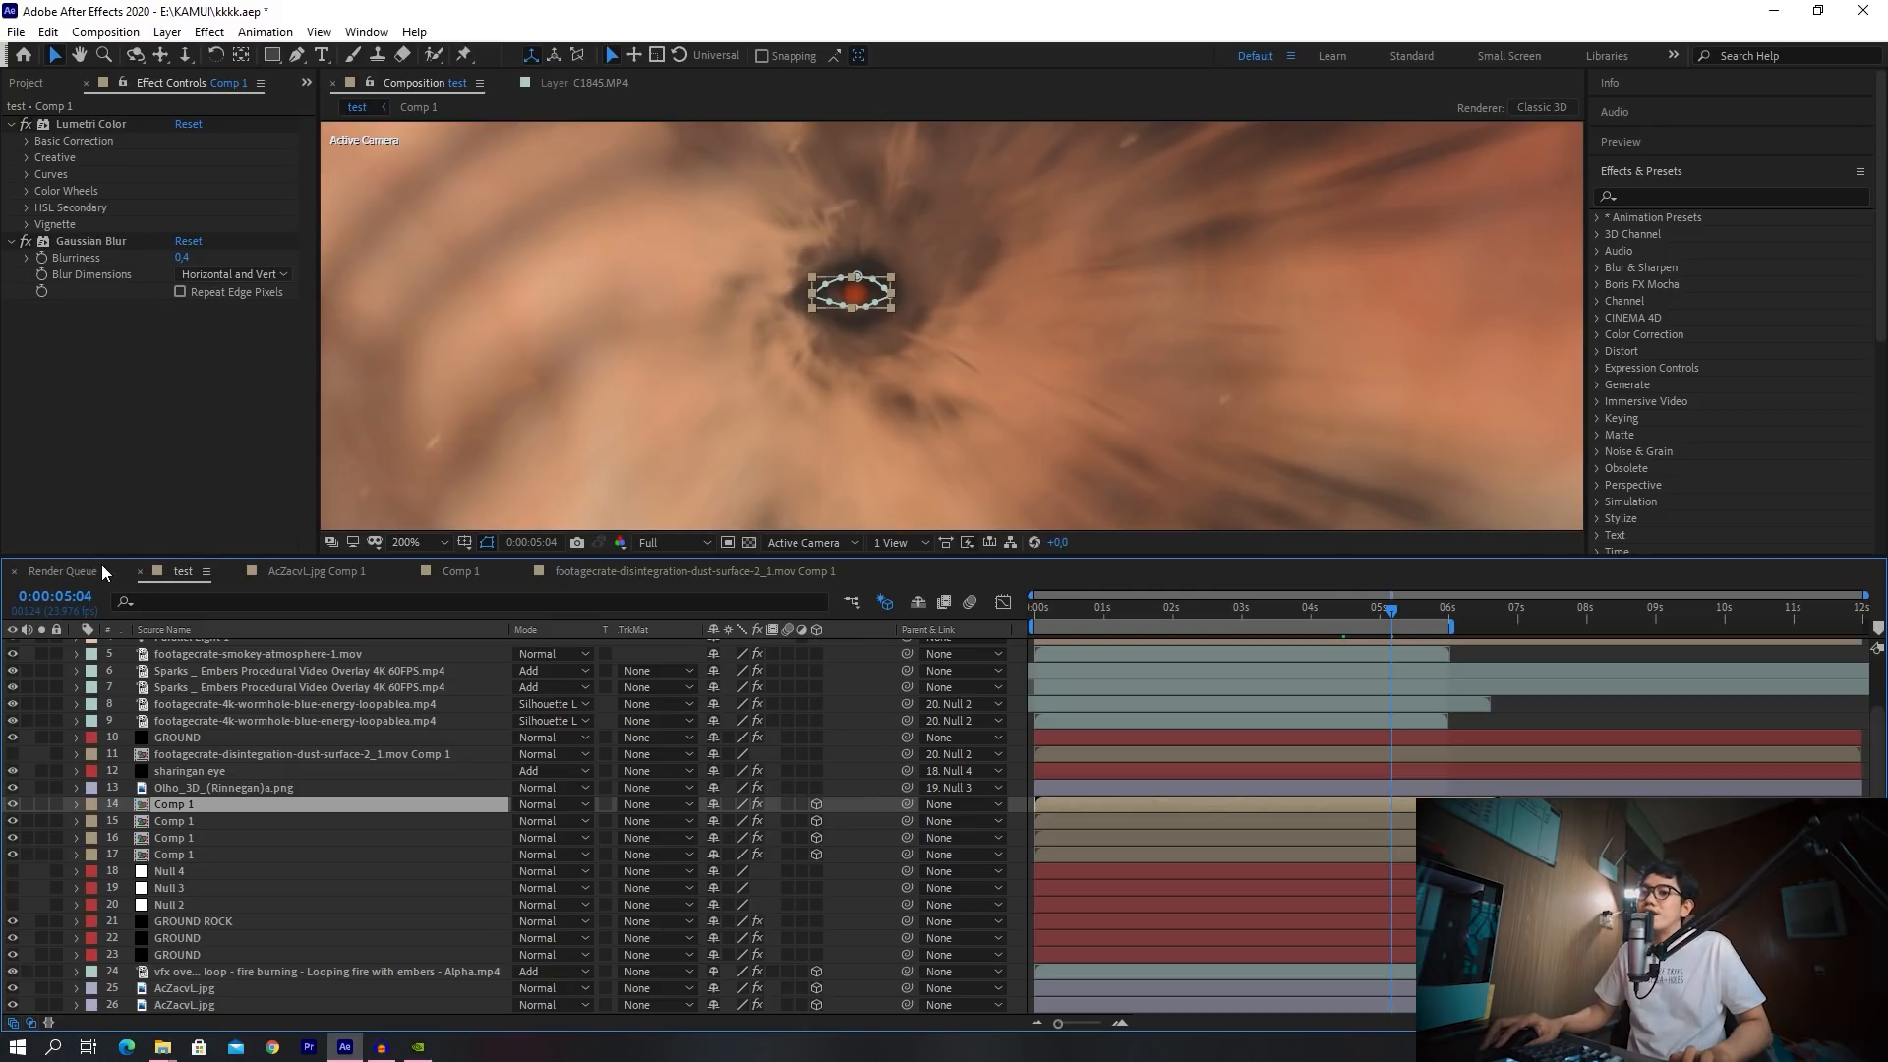
Select the disintegration dust comp layer and examine the swirl around the eye at 100% magnification while scrubbing the timeline
{"action": "left_click", "coordinate": [180, 754]}
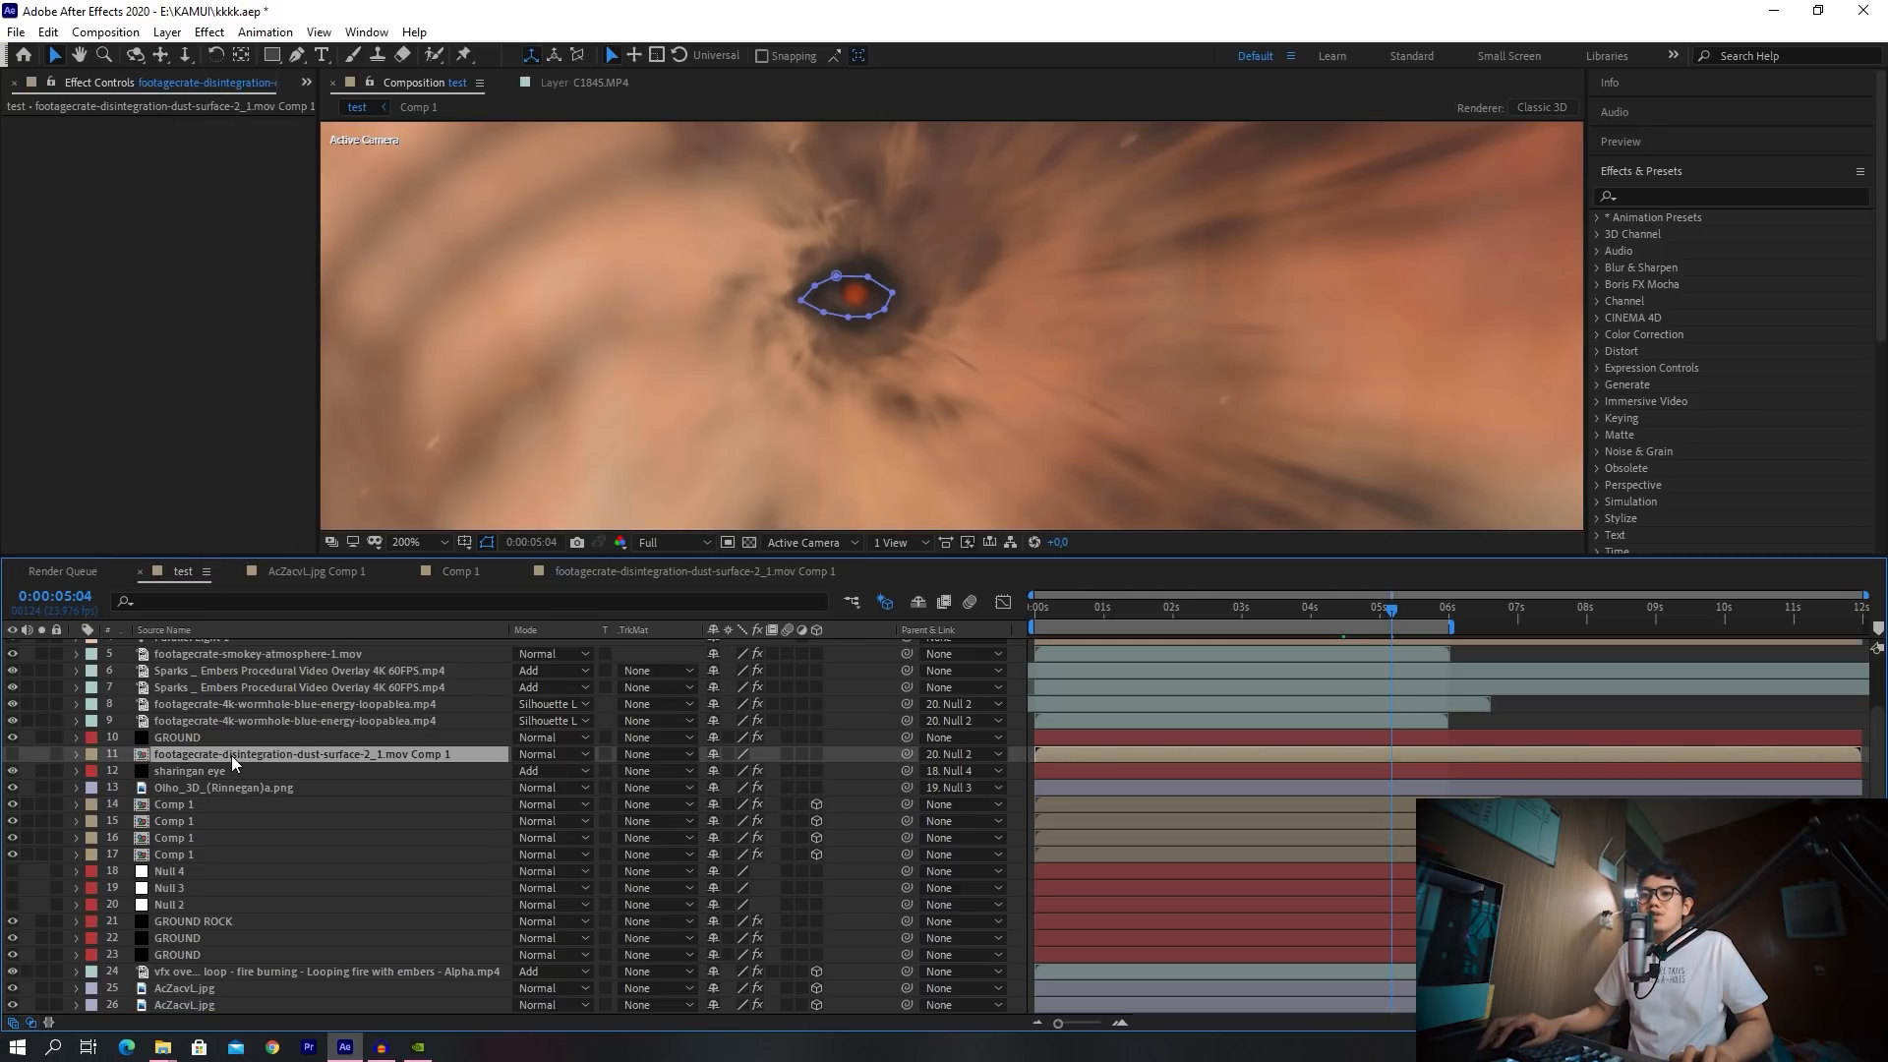
{"action": "key", "text": "comma"}
{"action": "key", "text": "comma"}
{"action": "key", "text": "comma"}
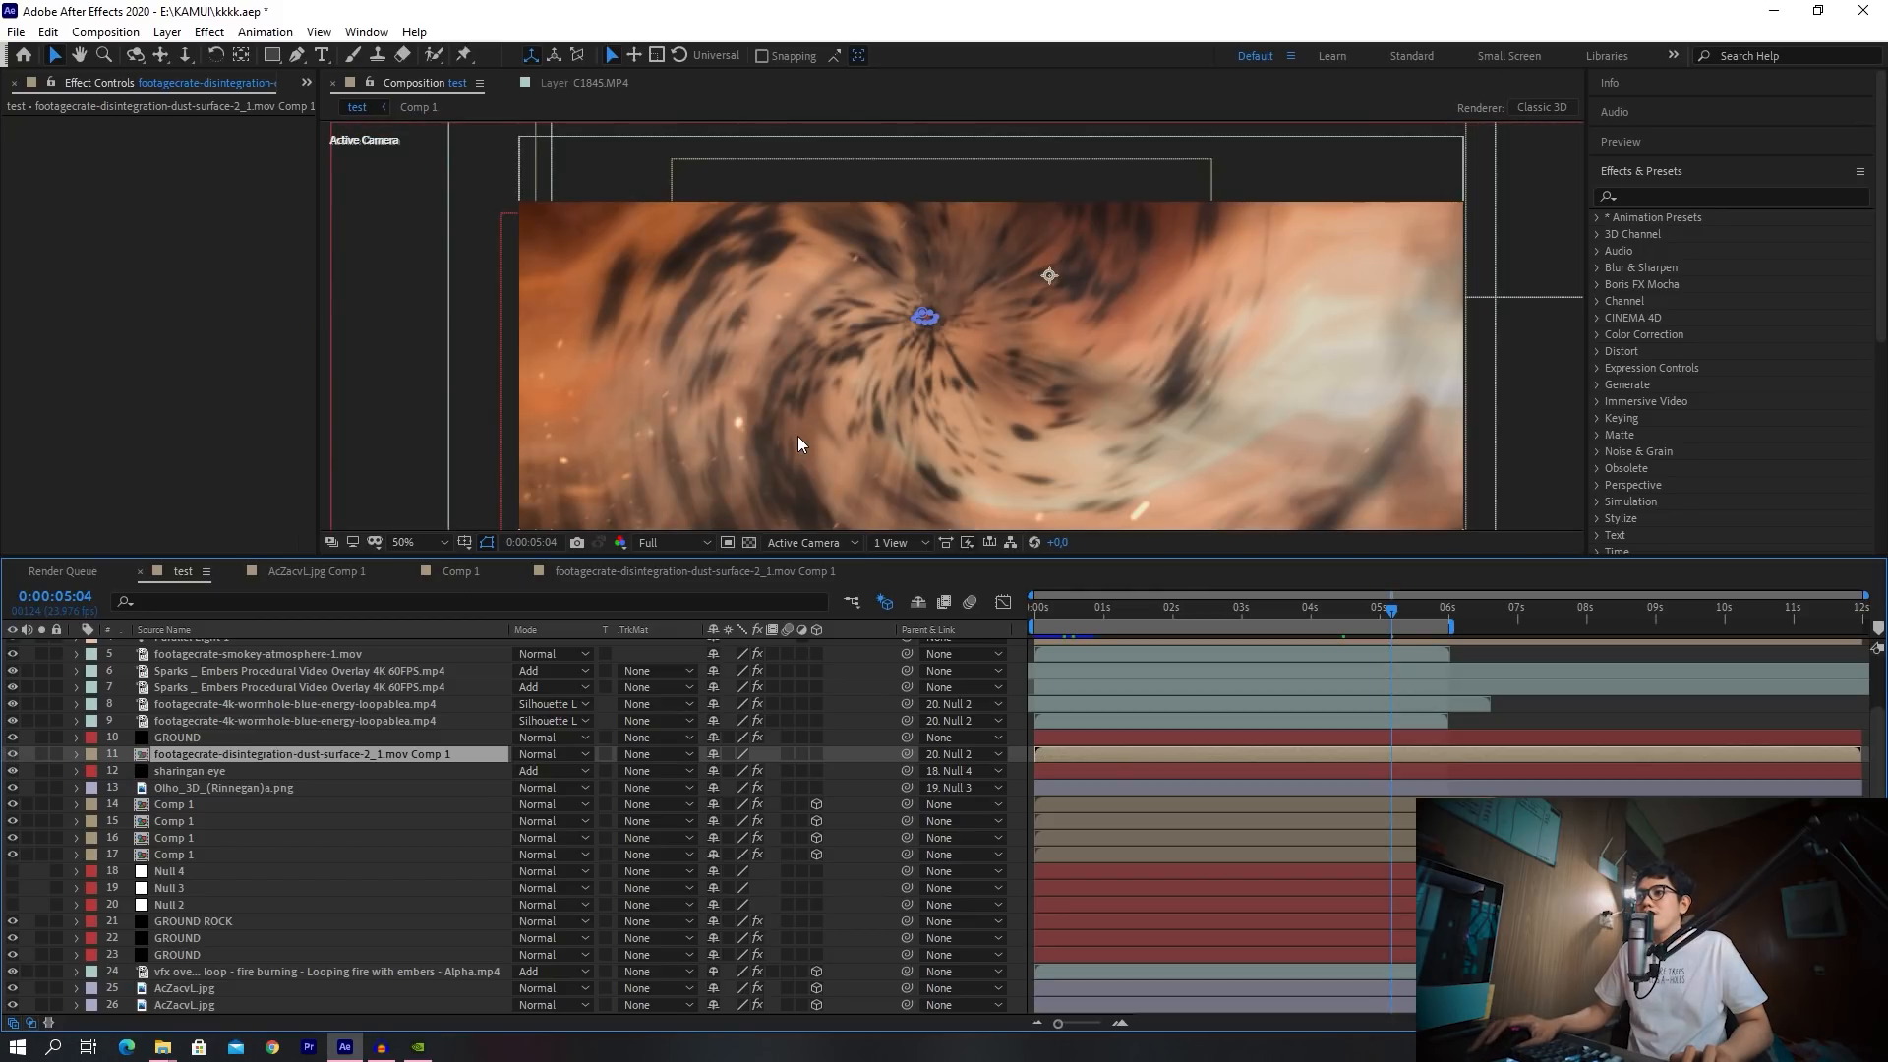
{"action": "key", "text": "period"}
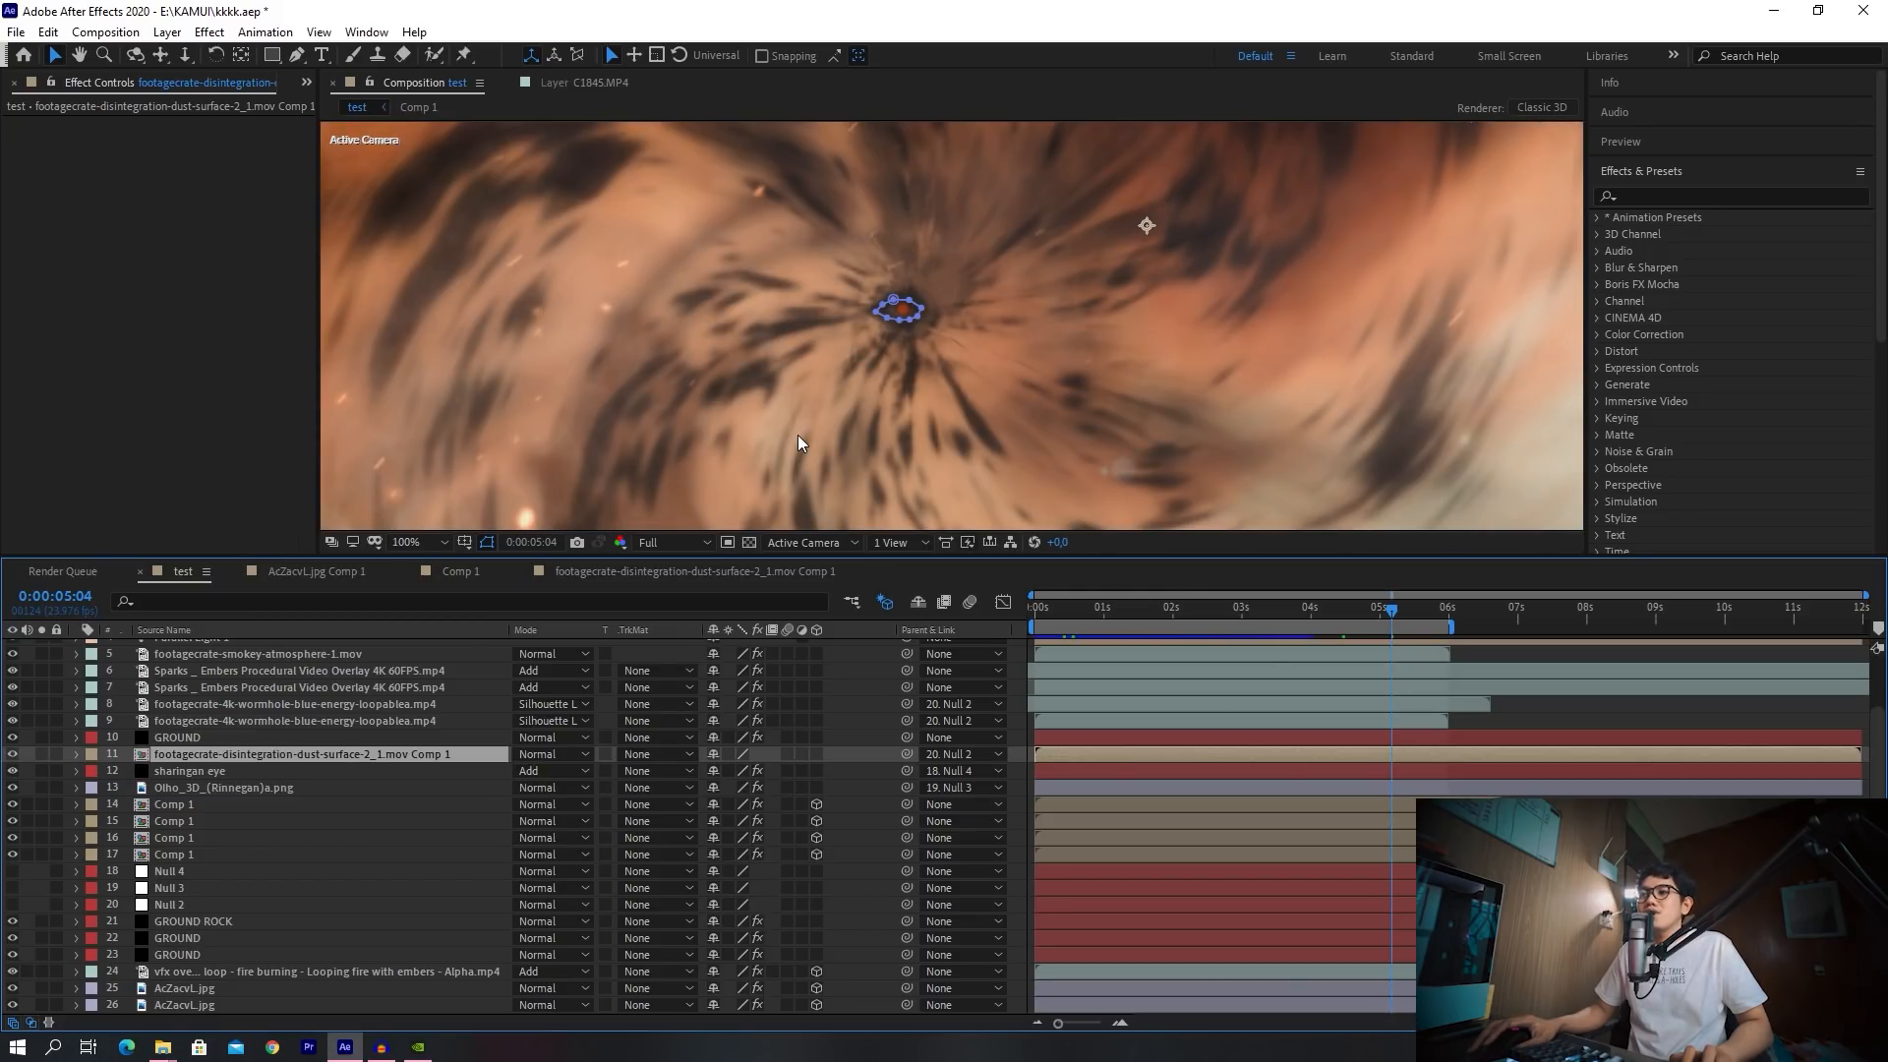
{"action": "left_click_drag", "start_coordinate": [1119, 612], "coordinate": [1306, 605]}
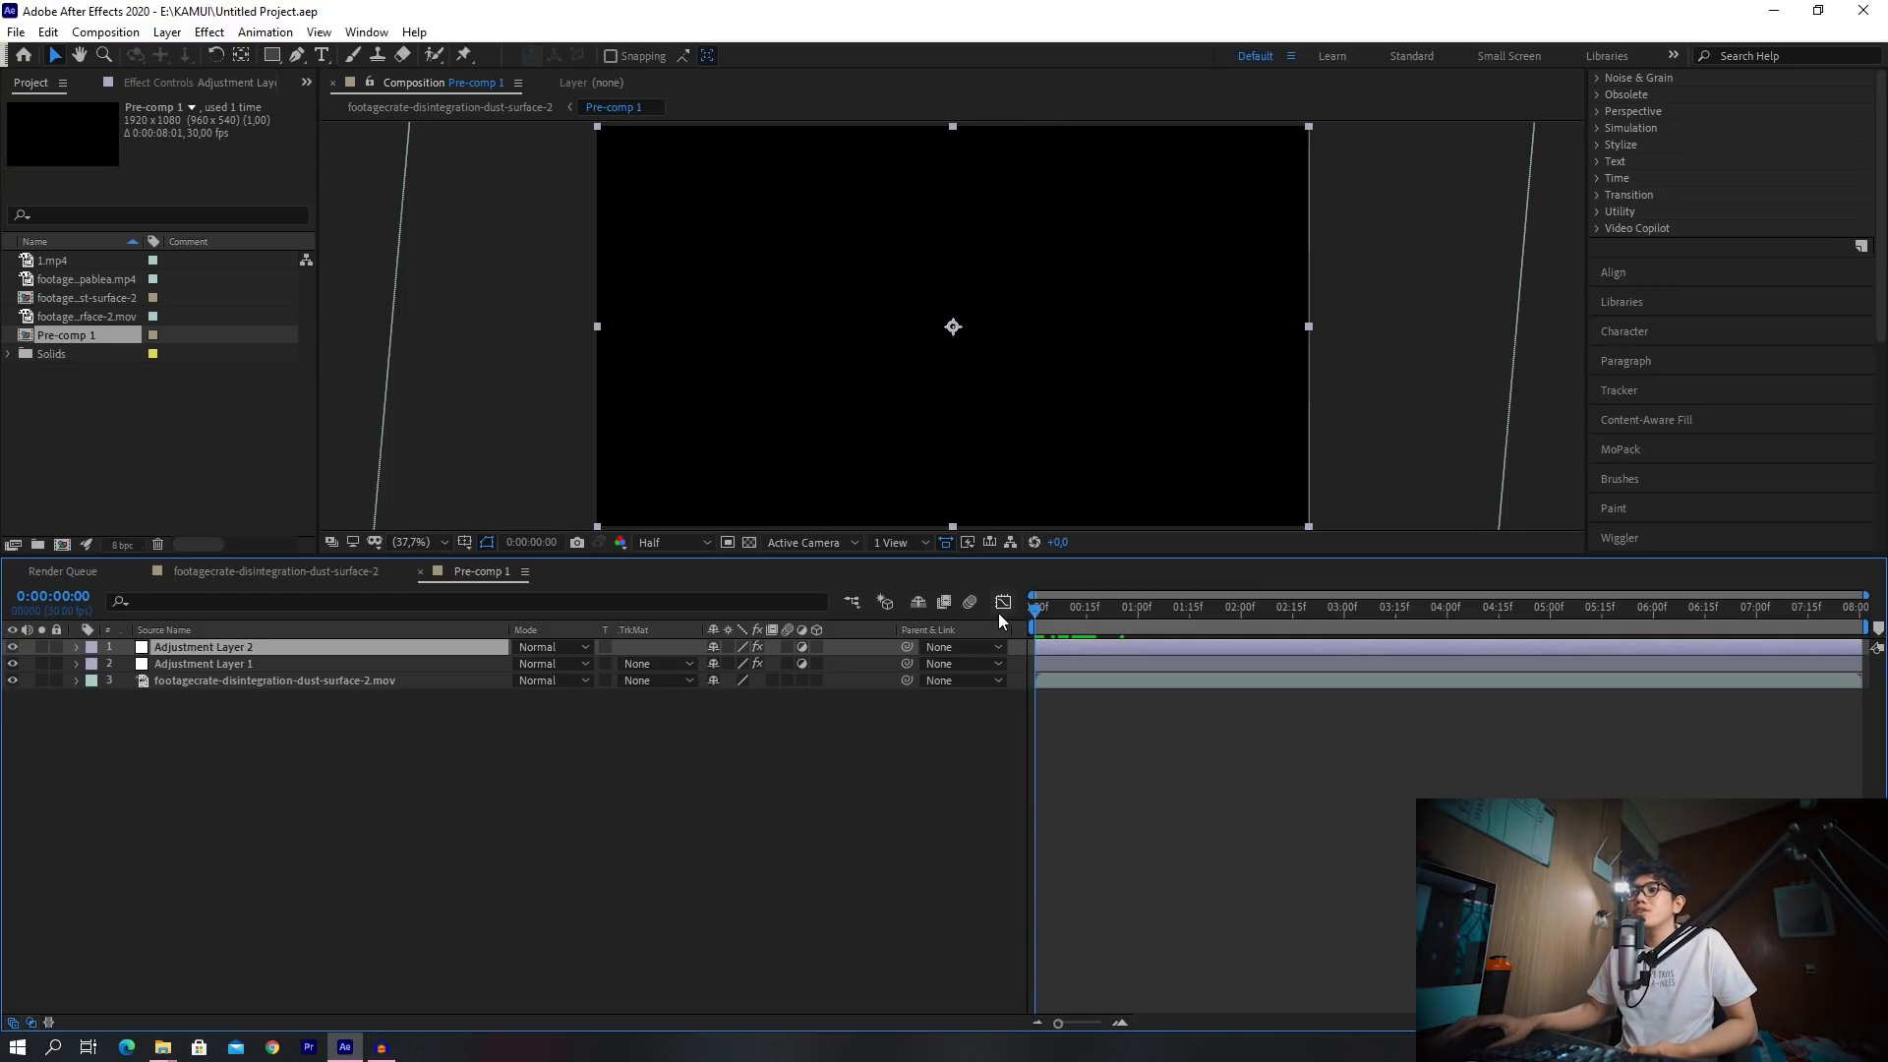
In Pre-comp 1, move the current time to 0:00:00:02 and hide Adjustment Layer 1 and Adjustment Layer 2
{"action": "mouse_move", "coordinate": [1050, 610]}
{"action": "left_mouse_down"}
{"action": "mouse_move", "coordinate": [1261, 621]}
{"action": "mouse_move", "coordinate": [1045, 623]}
{"action": "left_mouse_up"}
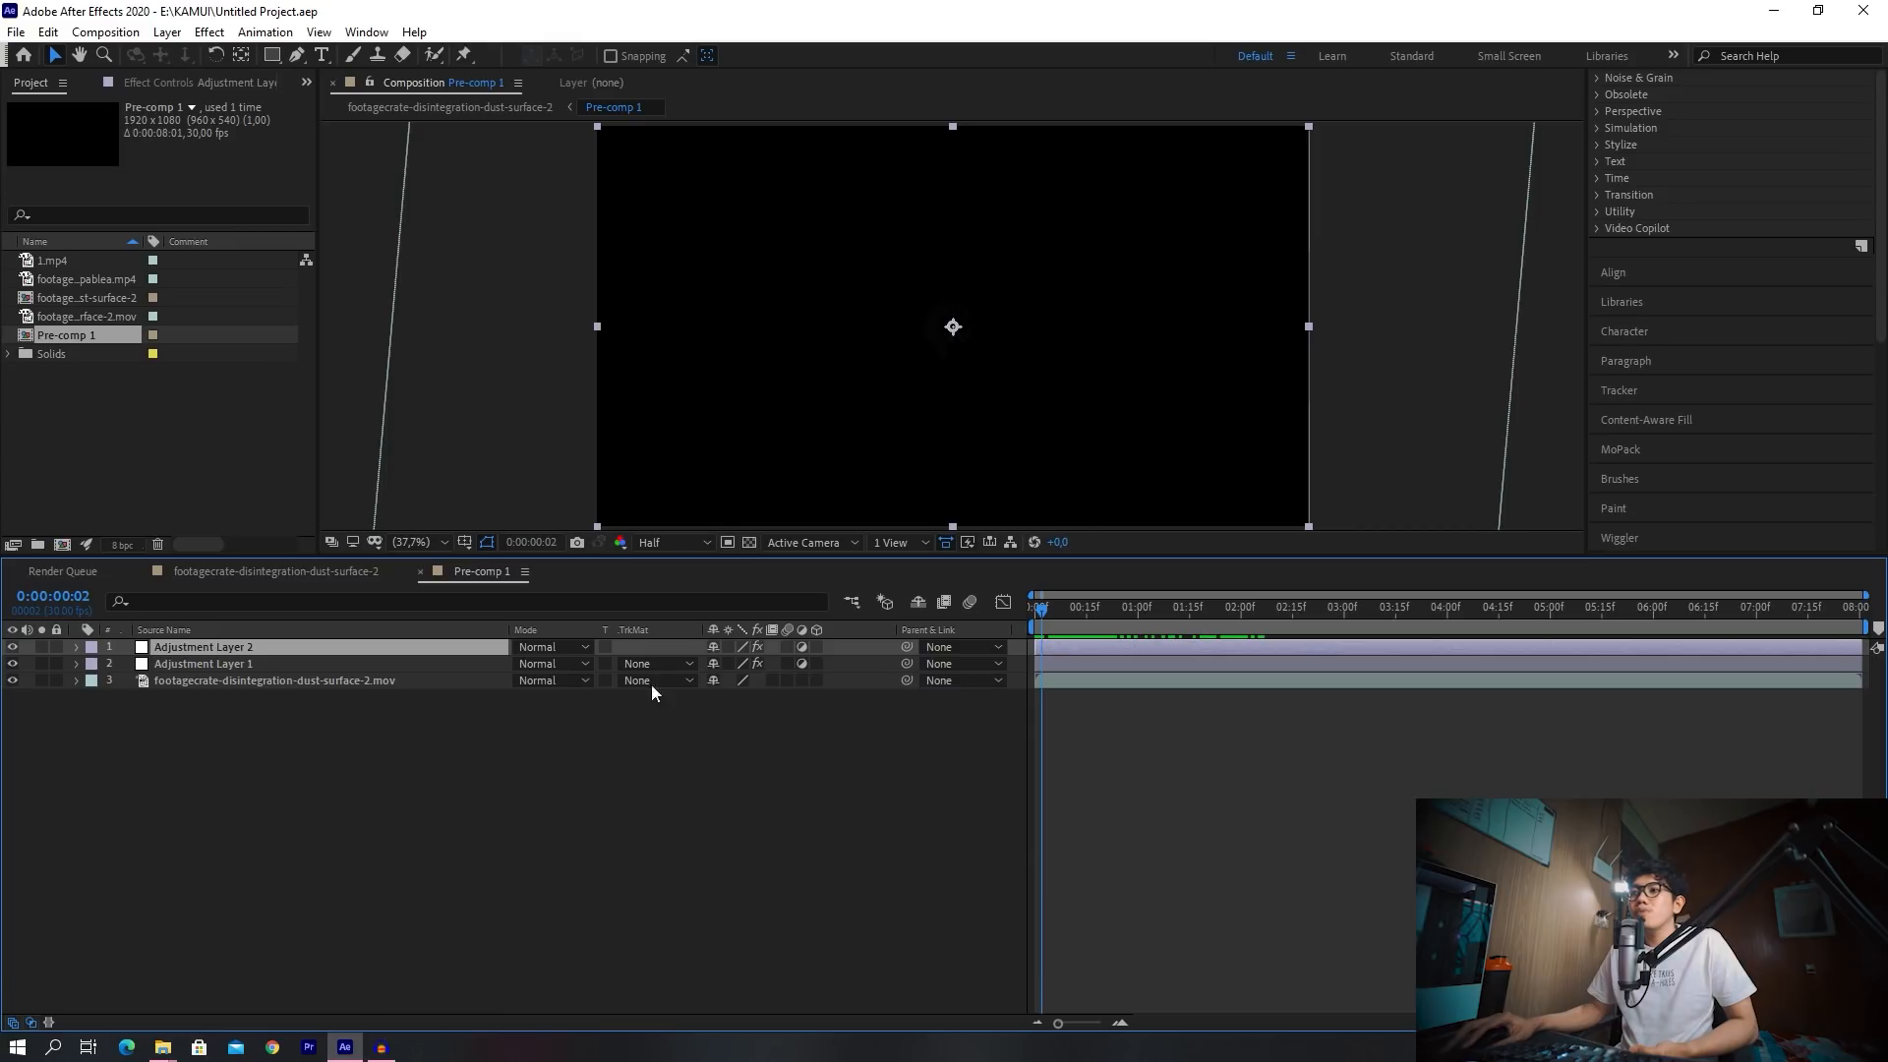
{"action": "left_click", "coordinate": [295, 661]}
{"action": "left_click", "coordinate": [297, 650]}
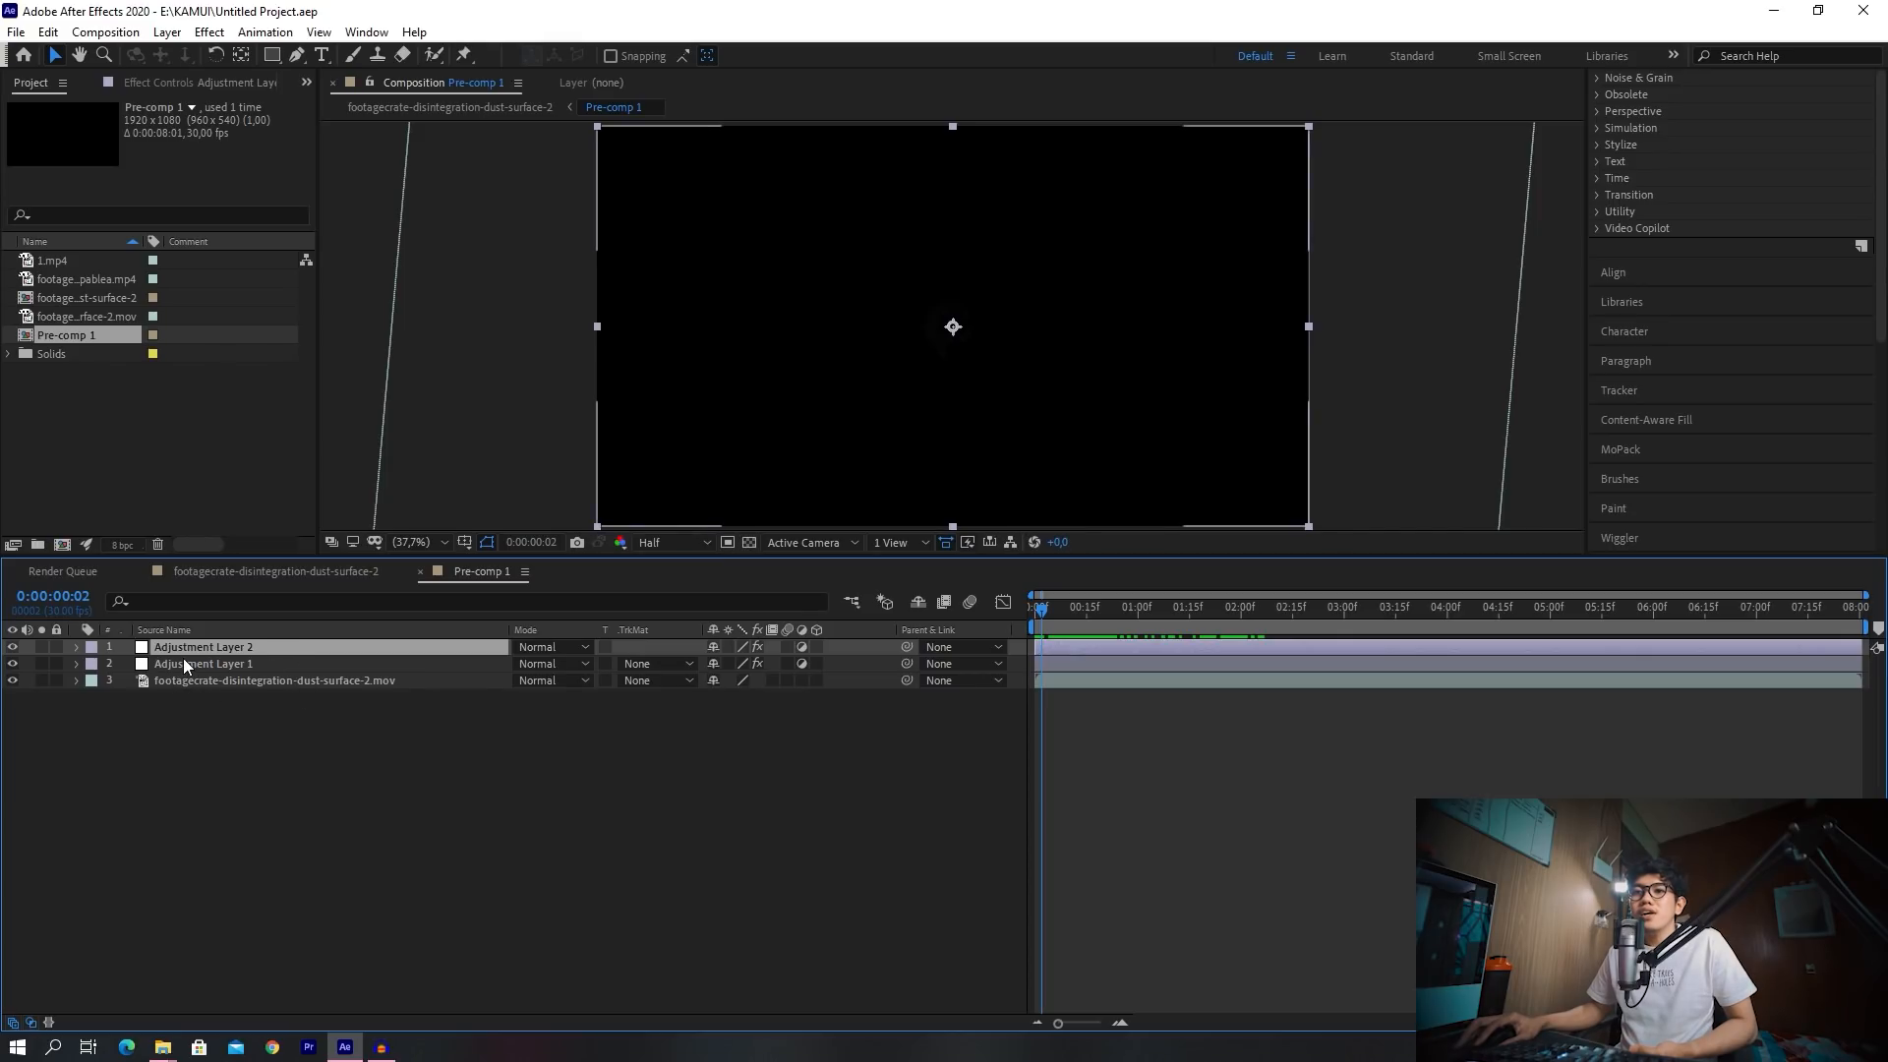
{"action": "left_click_drag", "start_coordinate": [12, 647], "coordinate": [12, 664]}
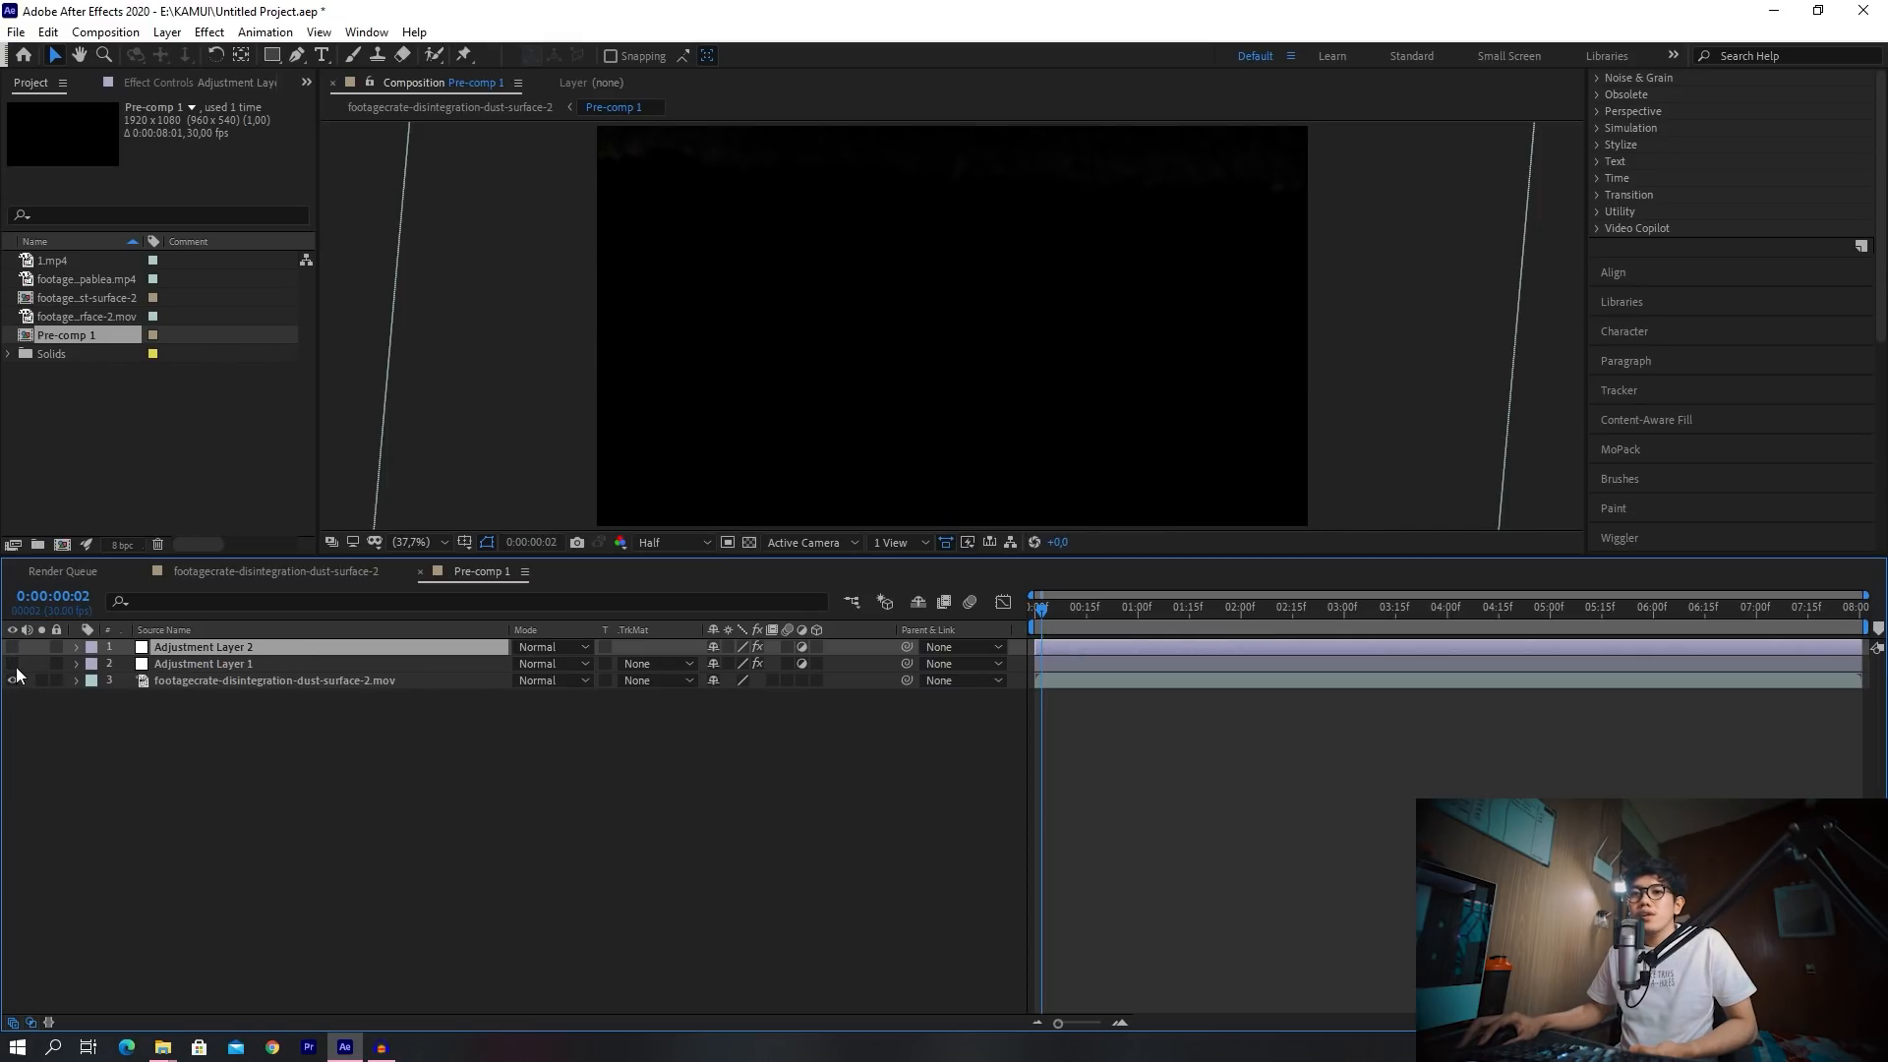
Set the scale of the footagecrate-disintegration-dust-surface-2.mov layer to 100% and its rotation to 0°
{"action": "left_click", "coordinate": [77, 681]}
{"action": "left_click", "coordinate": [144, 683]}
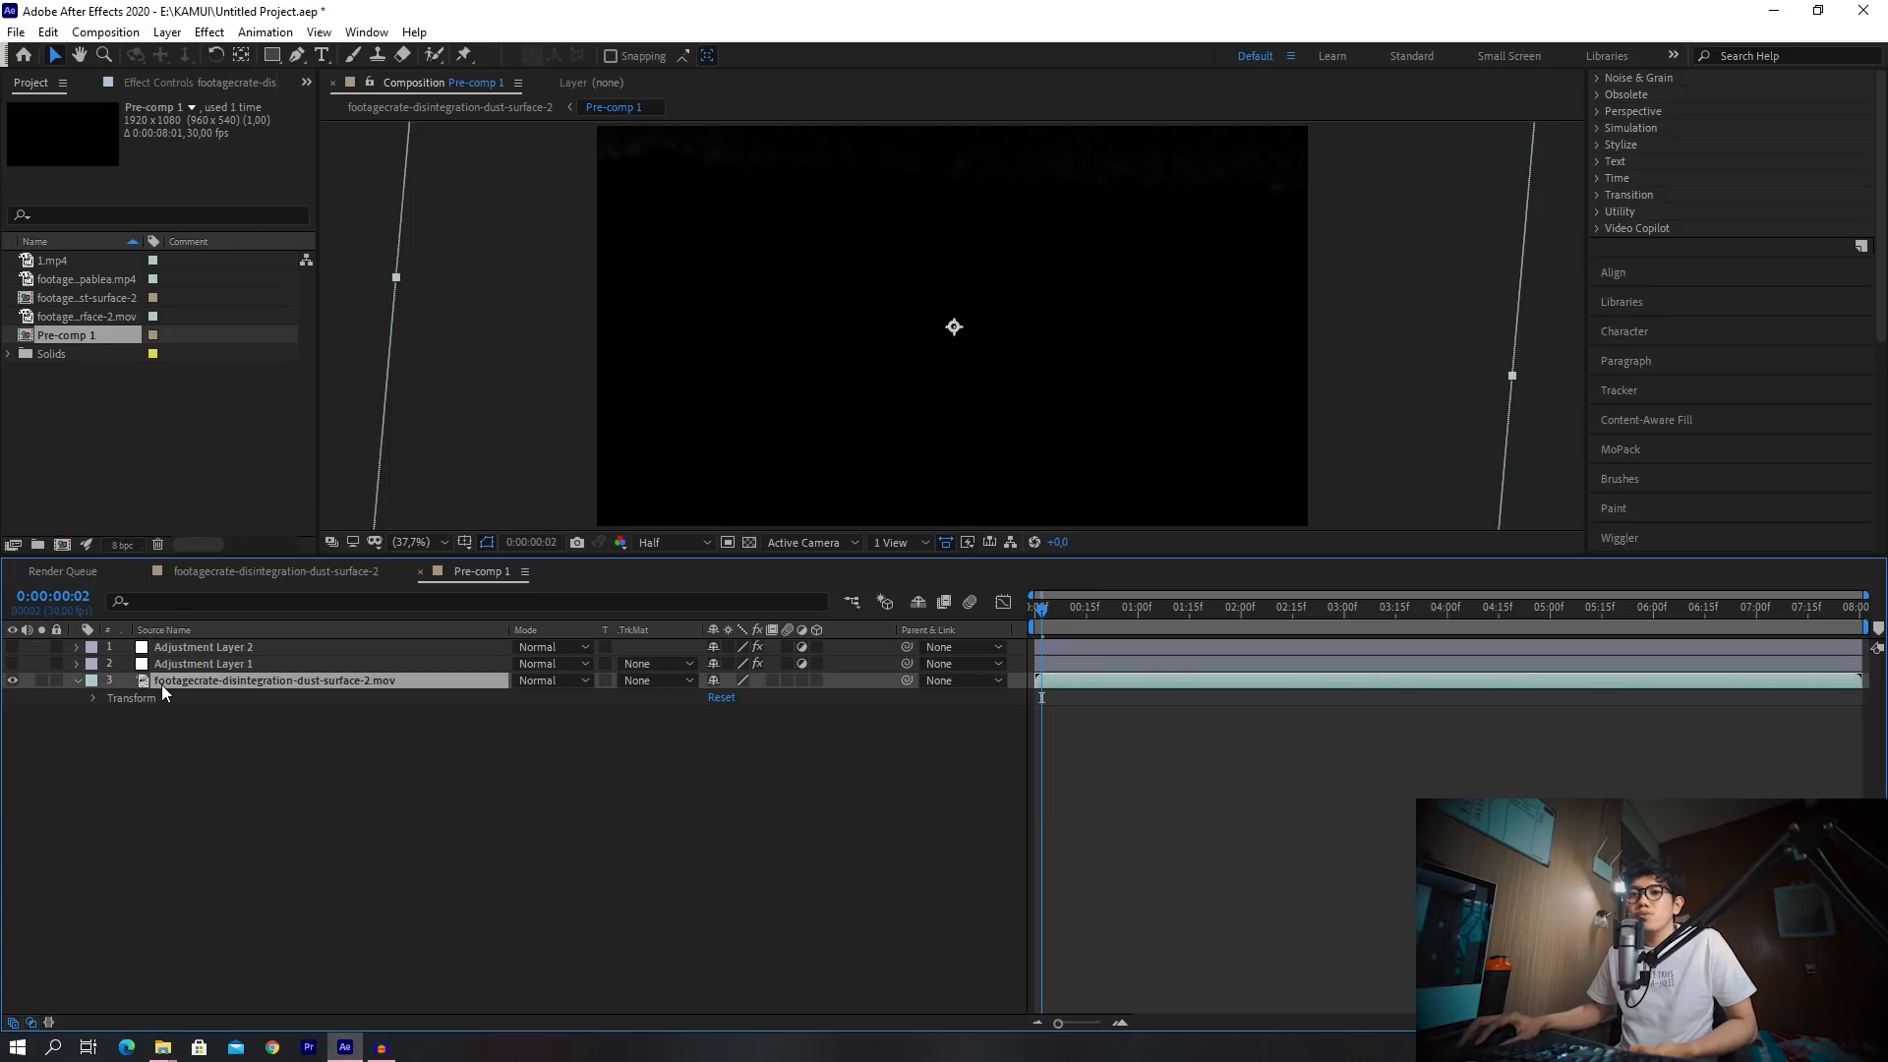
{"action": "left_click", "coordinate": [94, 698]}
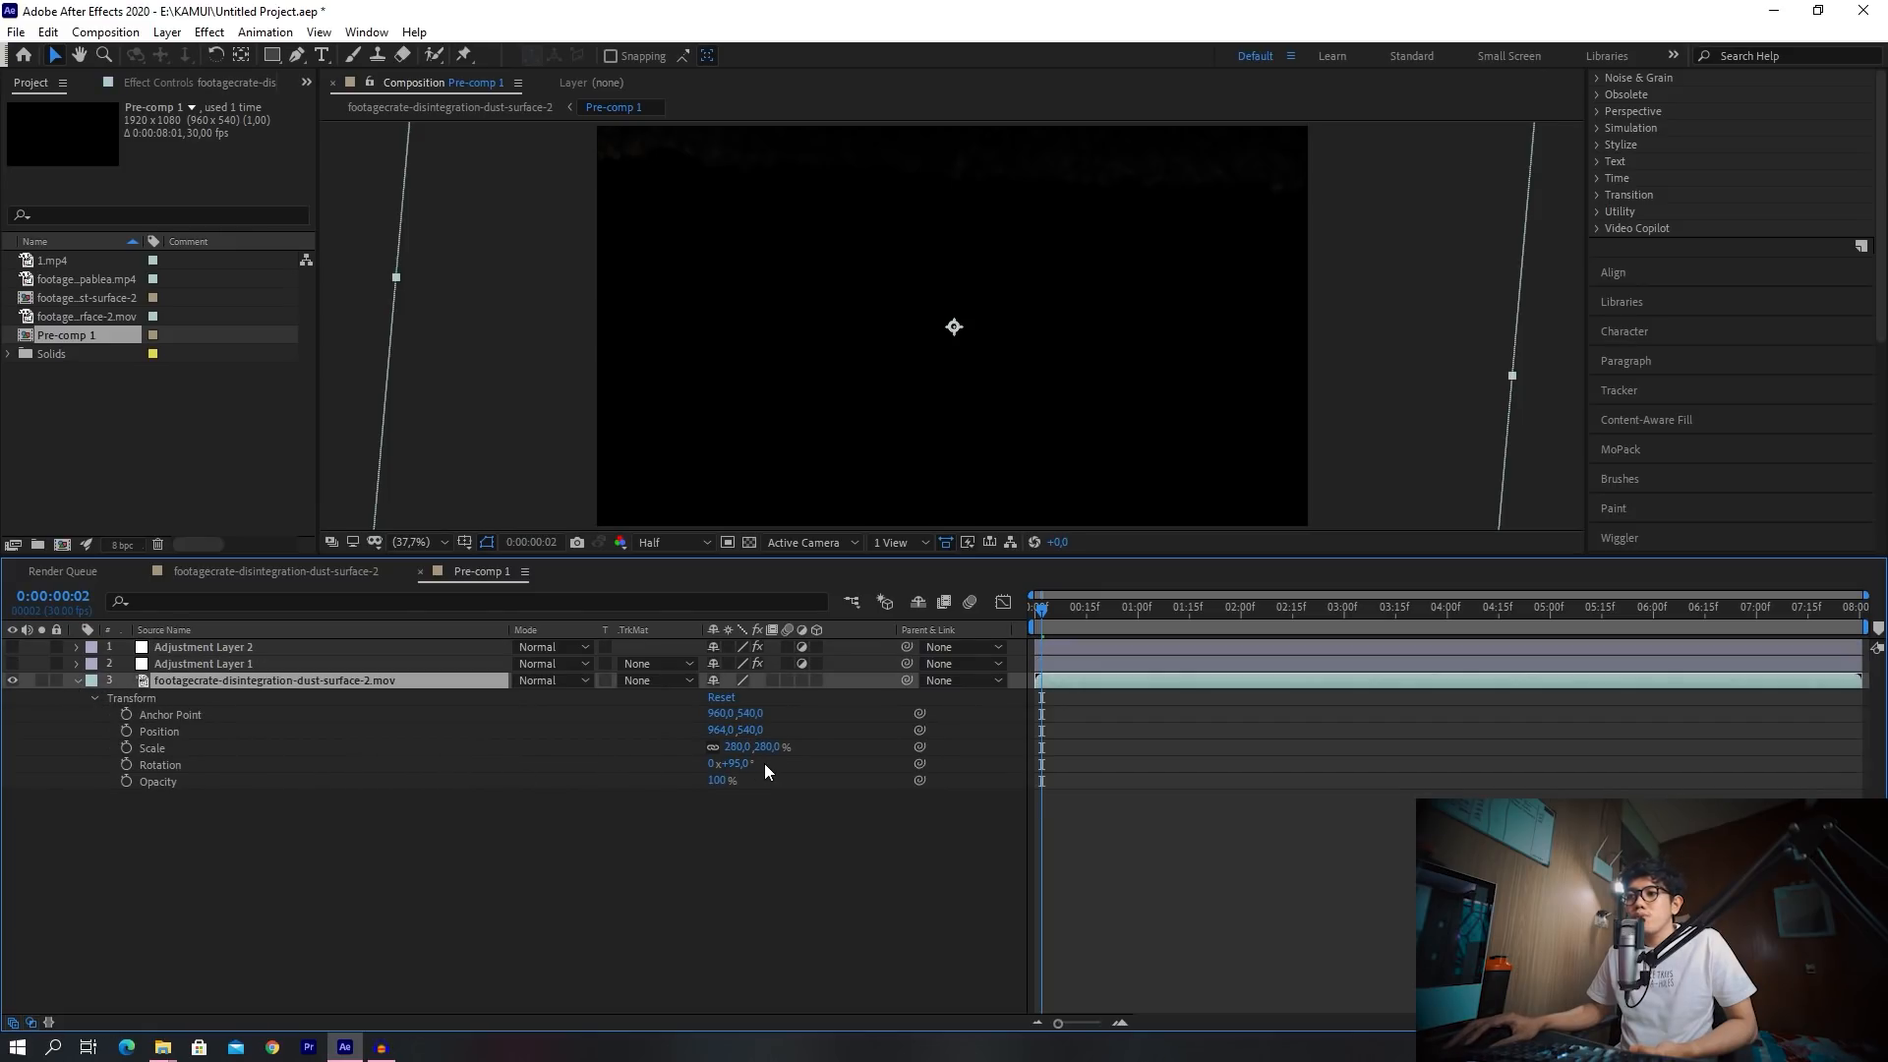
{"action": "left_click", "coordinate": [737, 747]}
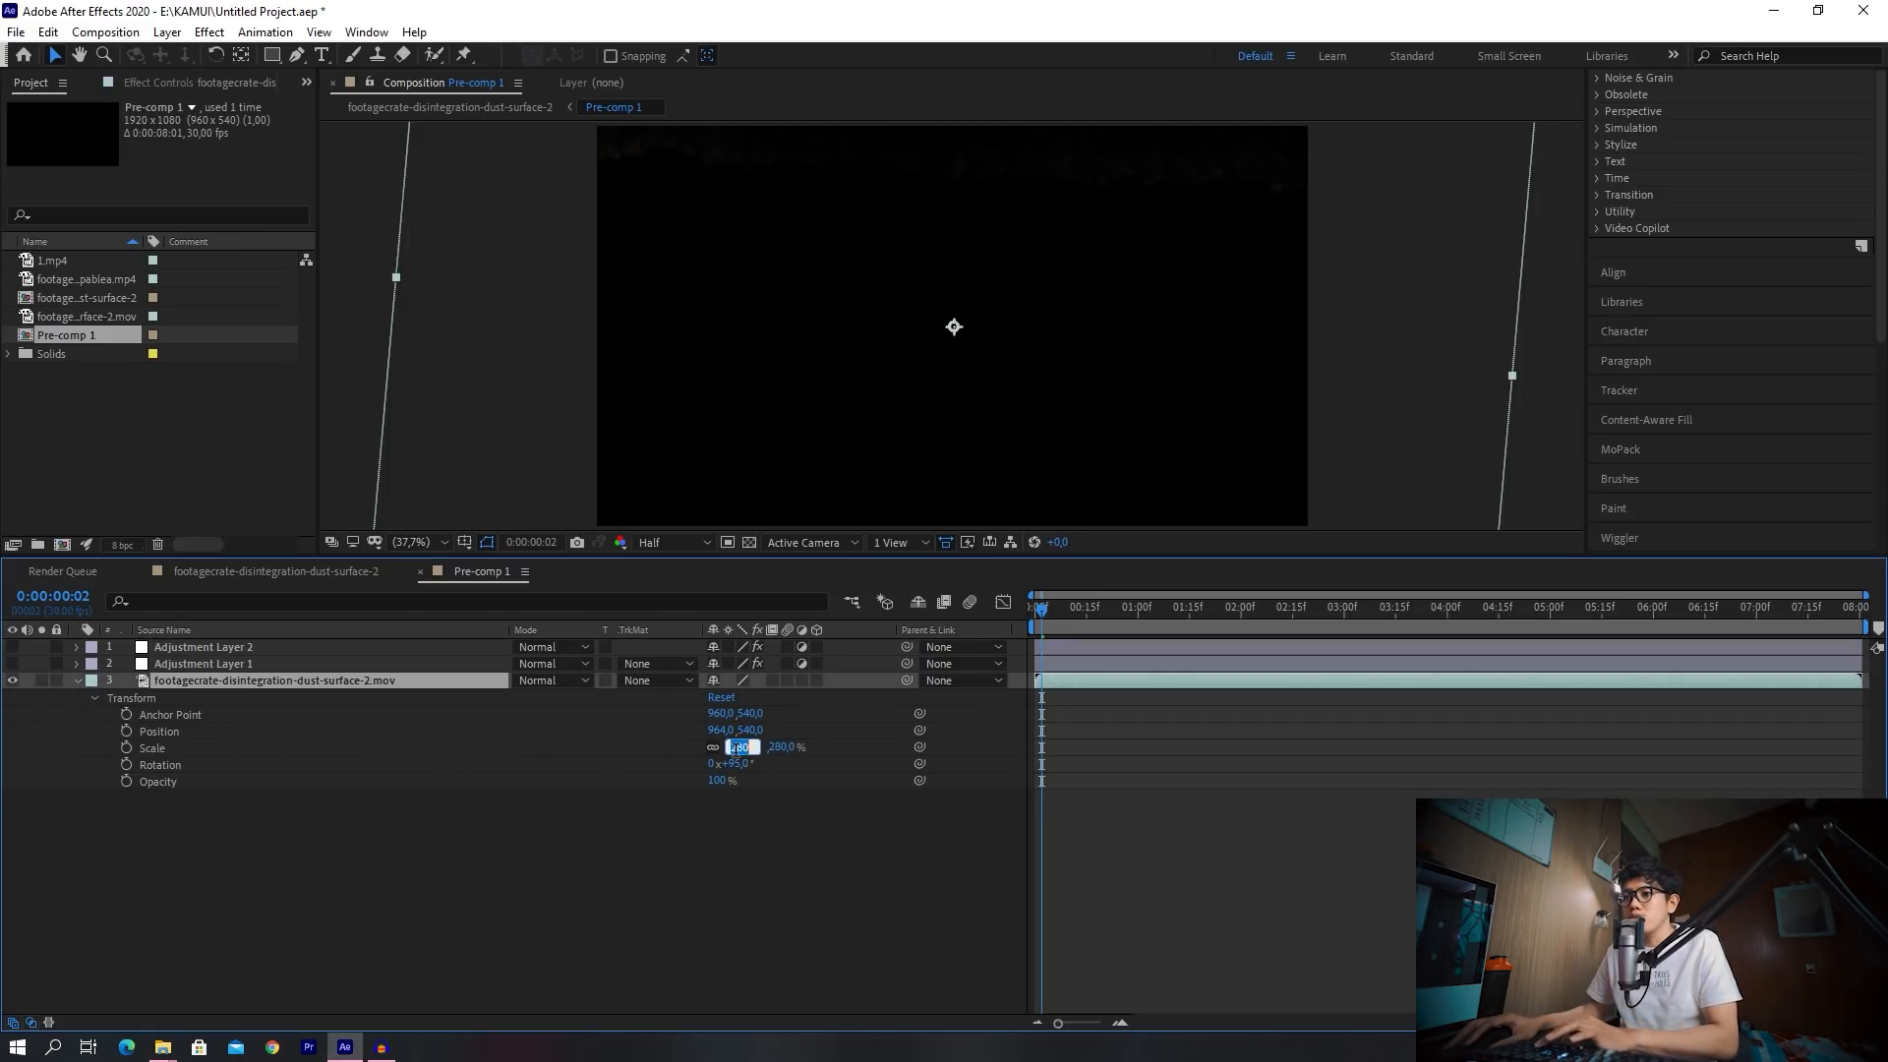
{"action": "type", "text": "100"}
{"action": "left_click", "coordinate": [726, 851]}
{"action": "left_click", "coordinate": [733, 764]}
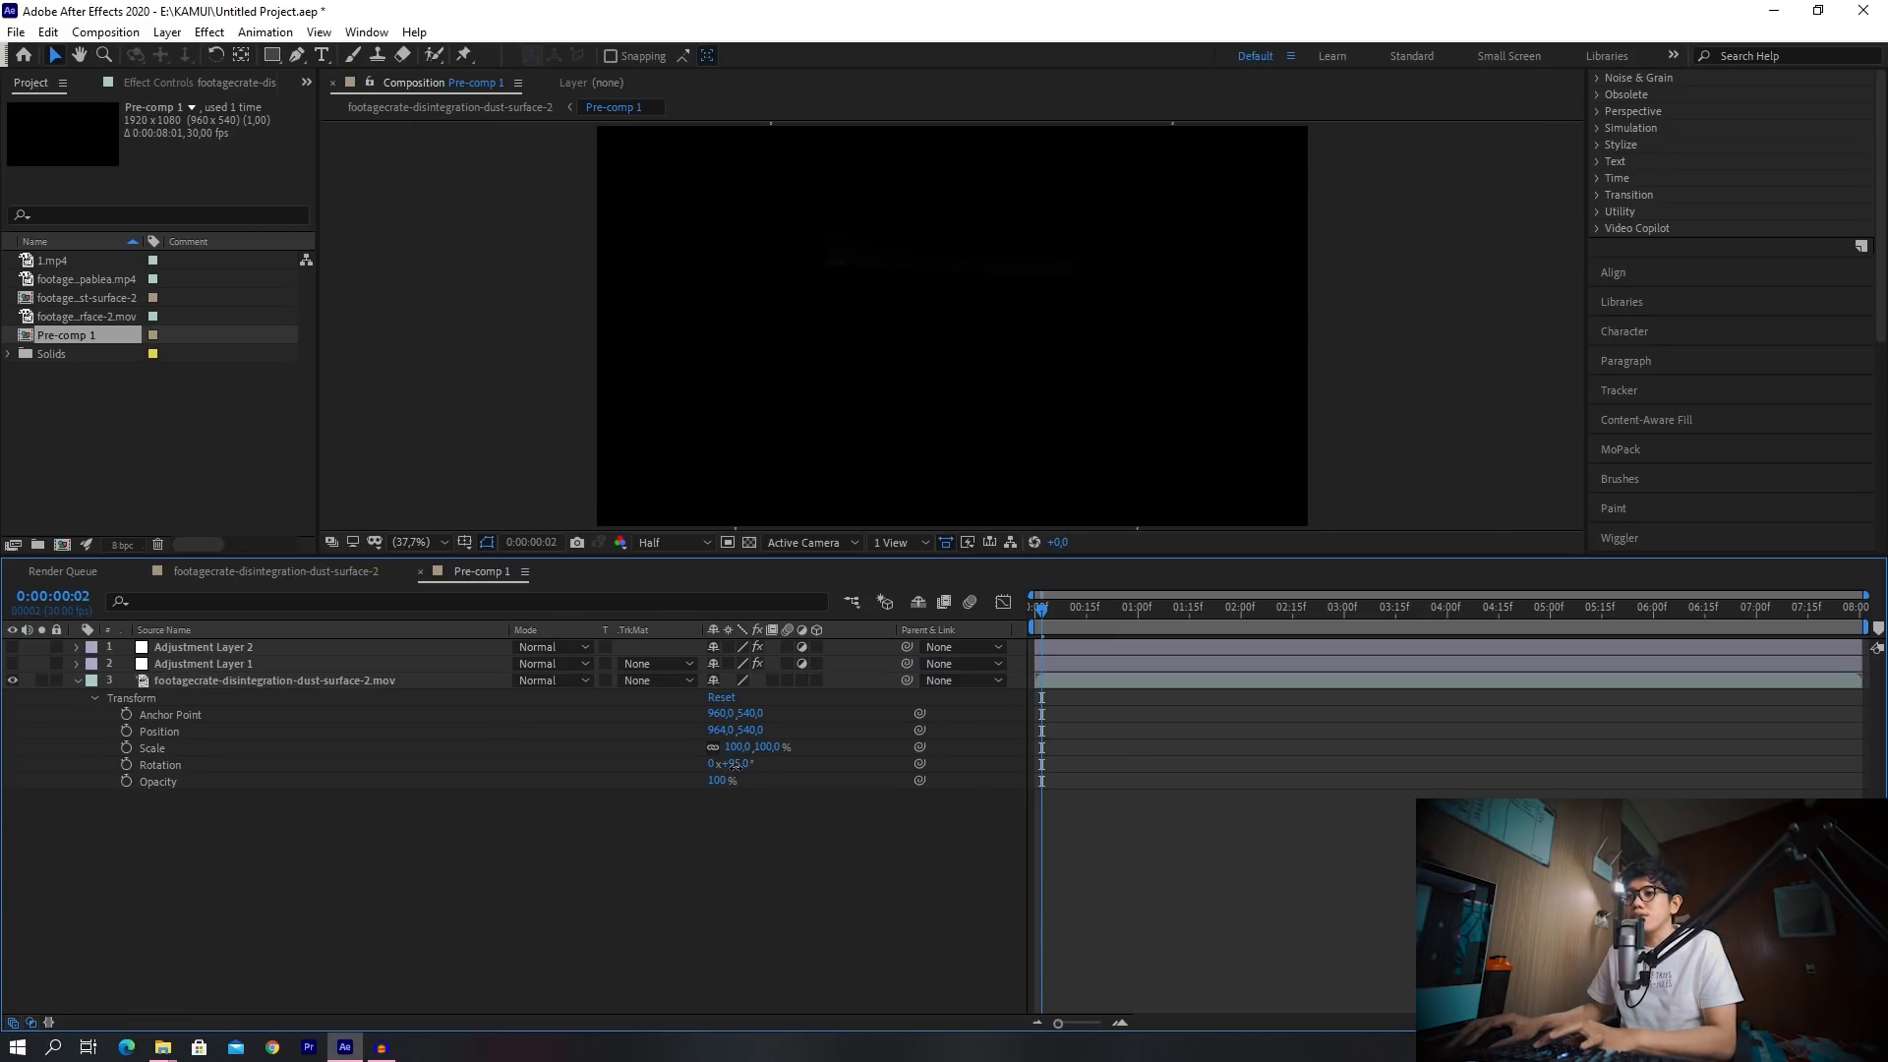
{"action": "type", "text": "0"}
{"action": "left_click", "coordinate": [750, 870]}
Turn on the transparency grid and scrub through the unrotated dust footage to examine its original motion
{"action": "left_click_drag", "start_coordinate": [1058, 623], "coordinate": [1227, 624]}
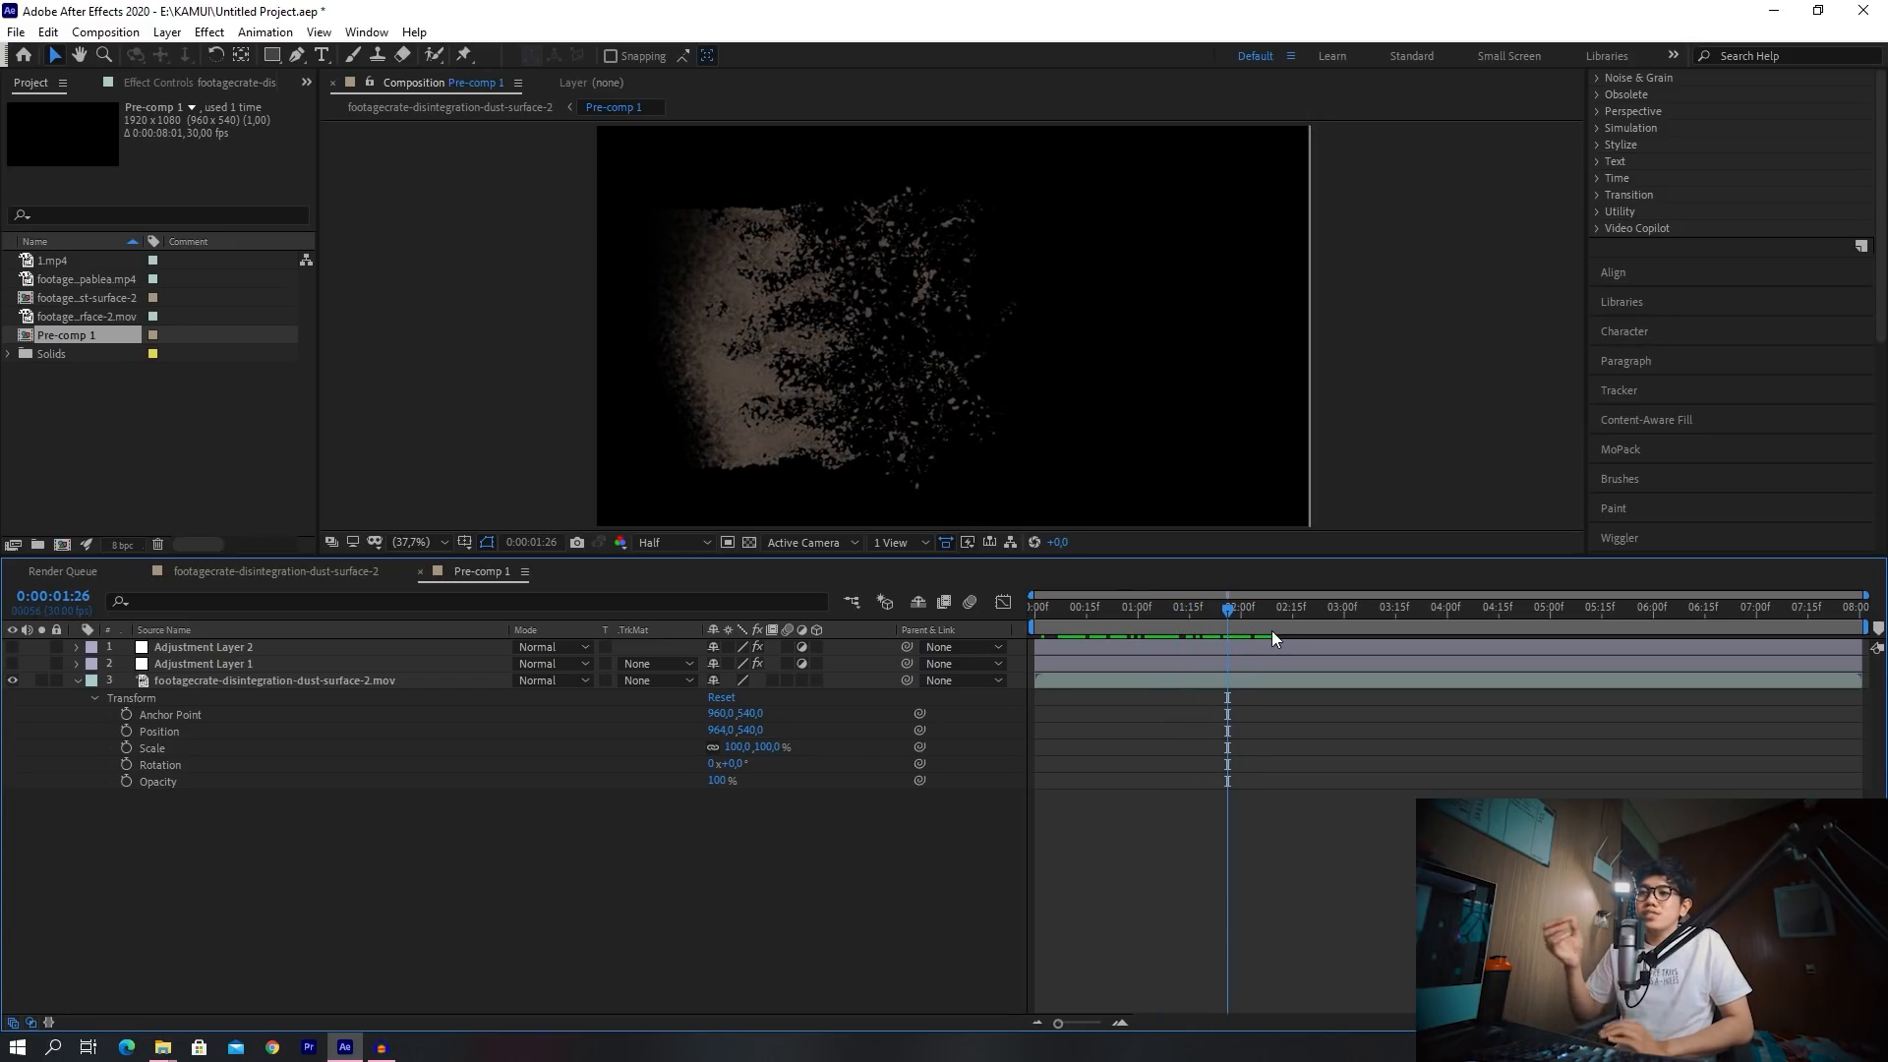
{"action": "left_click", "coordinate": [751, 543]}
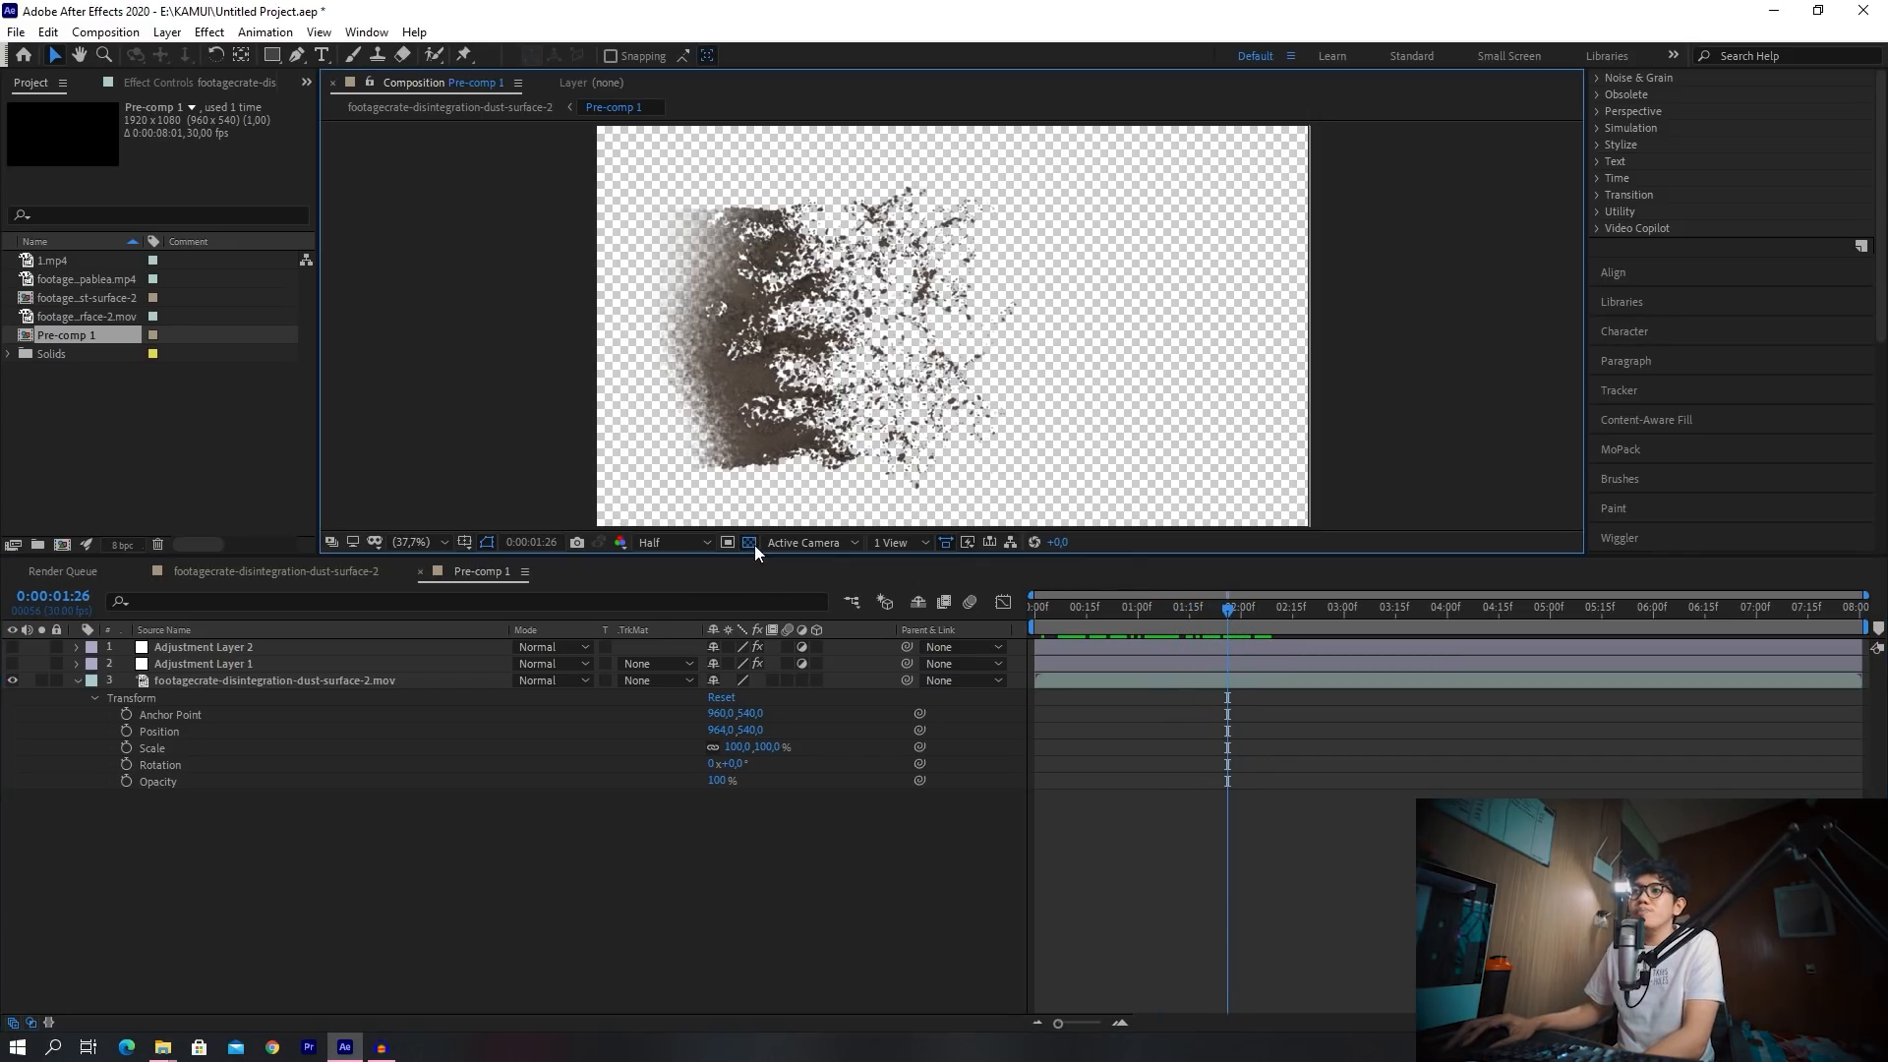
{"action": "left_click", "coordinate": [1088, 609]}
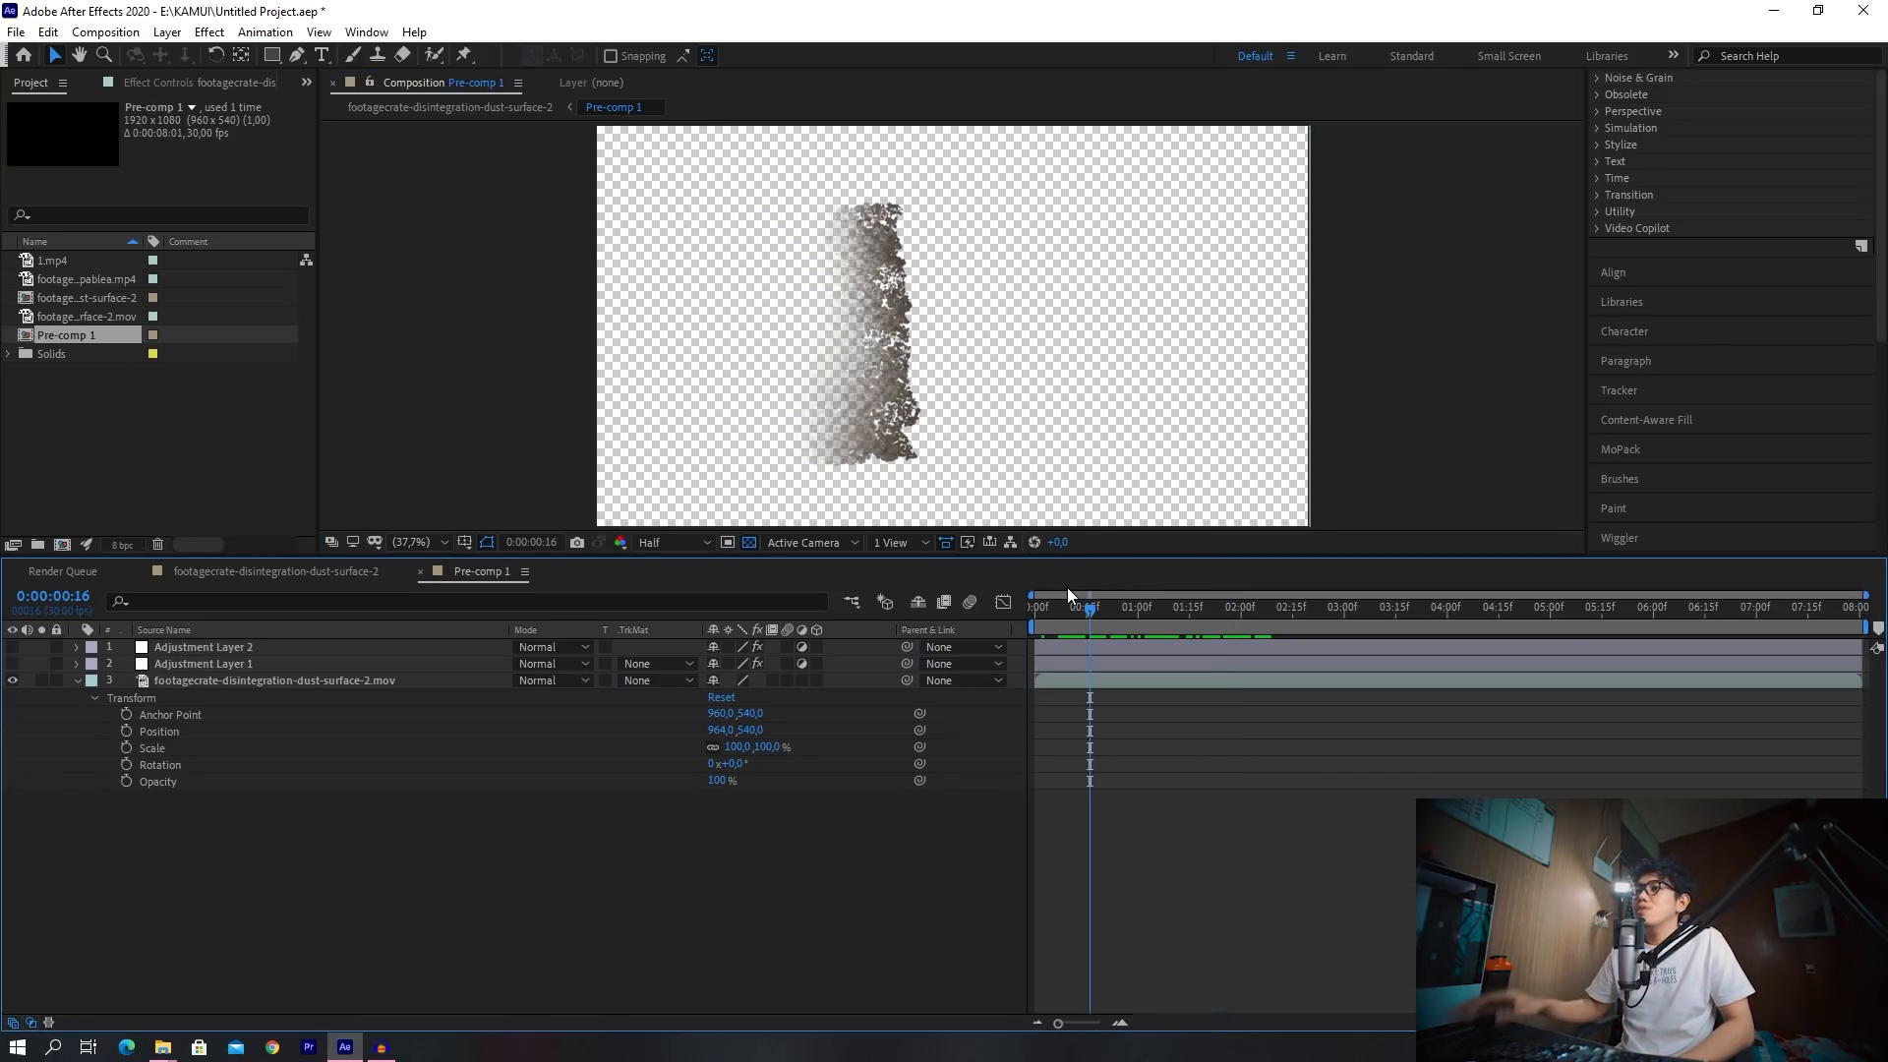
{"action": "left_click_drag", "start_coordinate": [1113, 622], "coordinate": [1153, 631]}
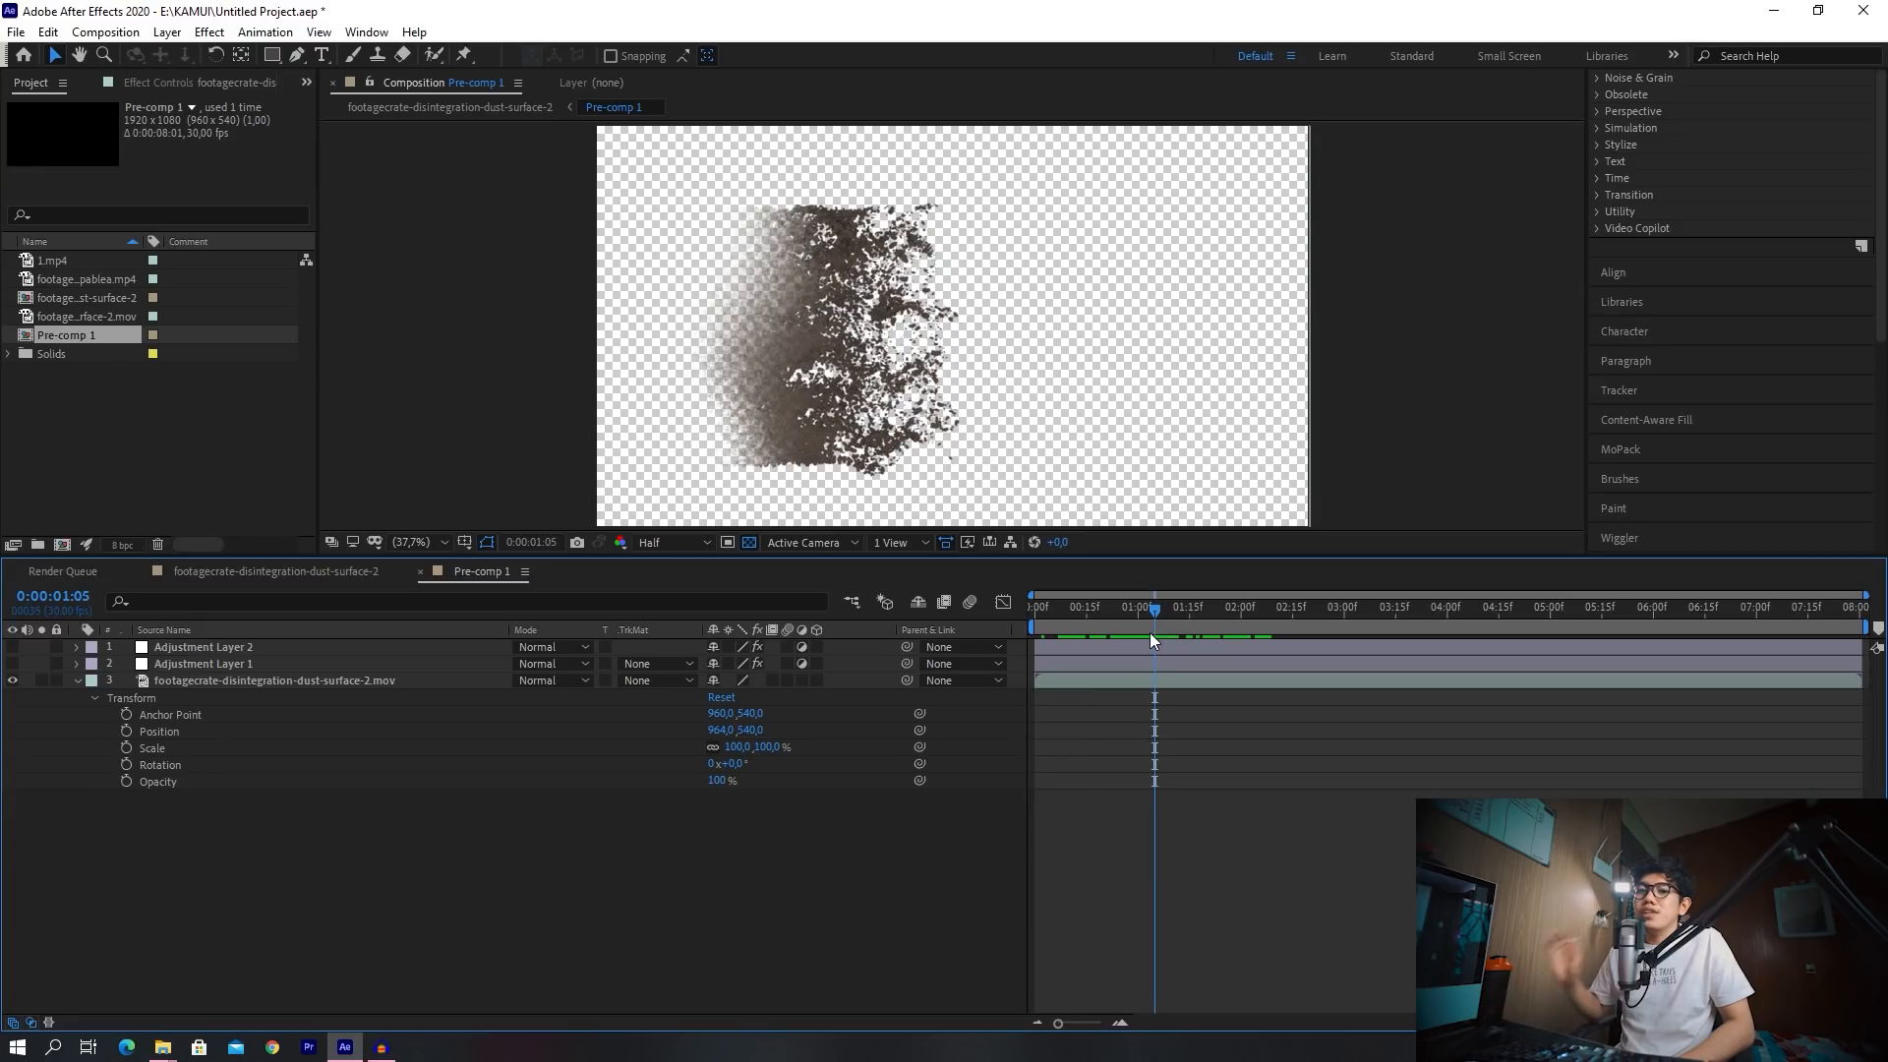
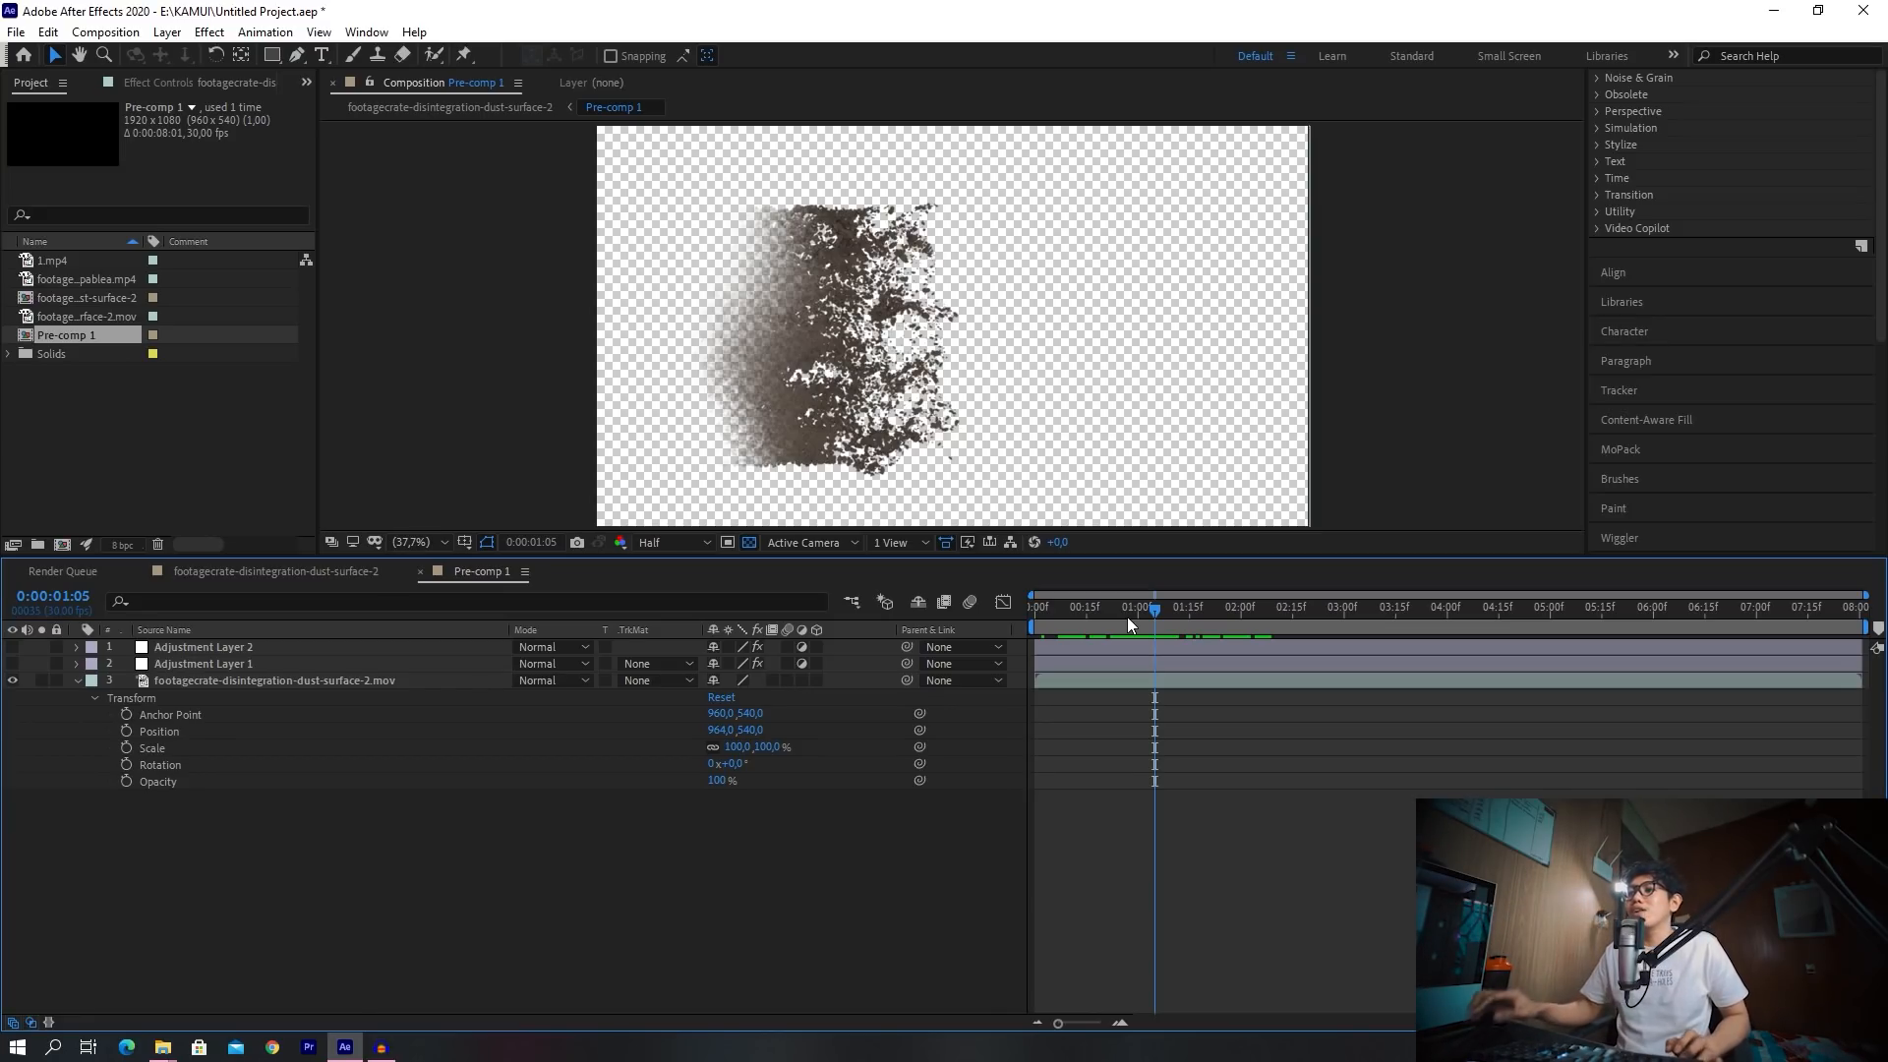
{"action": "left_click", "coordinate": [1068, 607]}
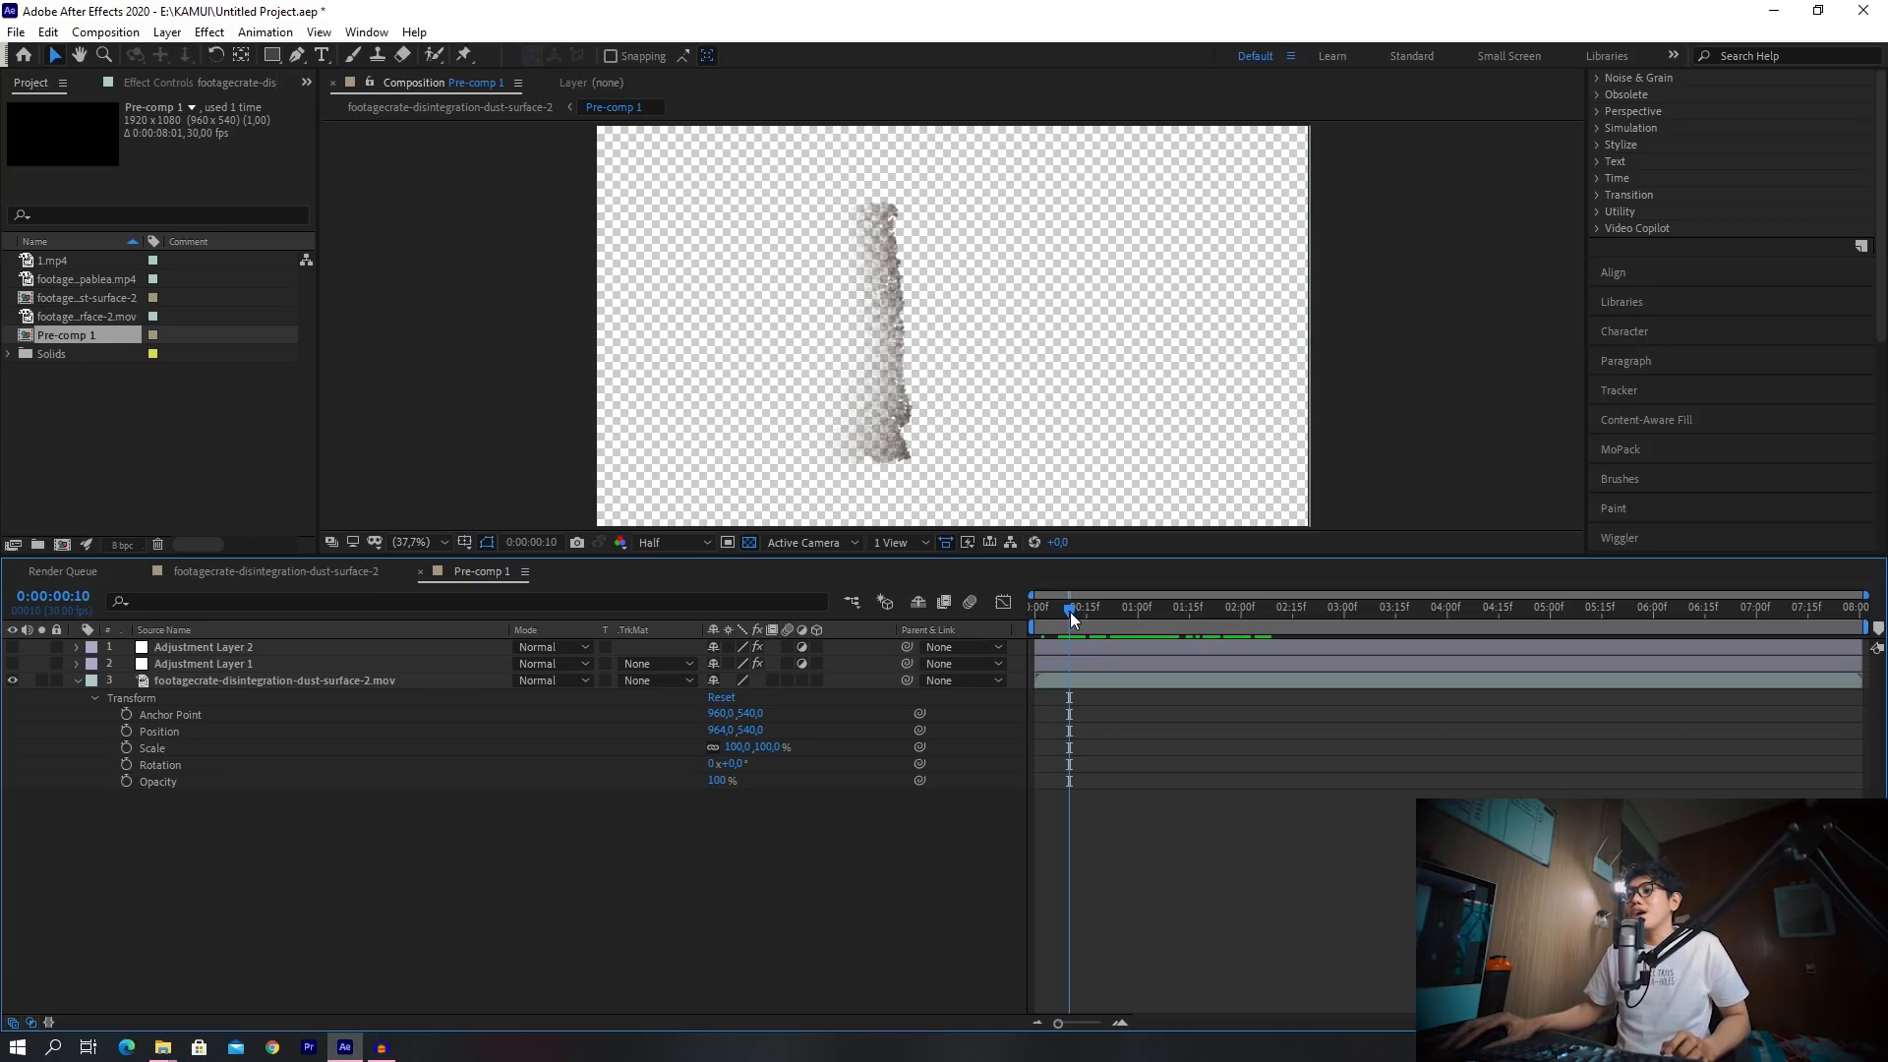
{"action": "left_click_drag", "start_coordinate": [1070, 612], "coordinate": [1178, 604]}
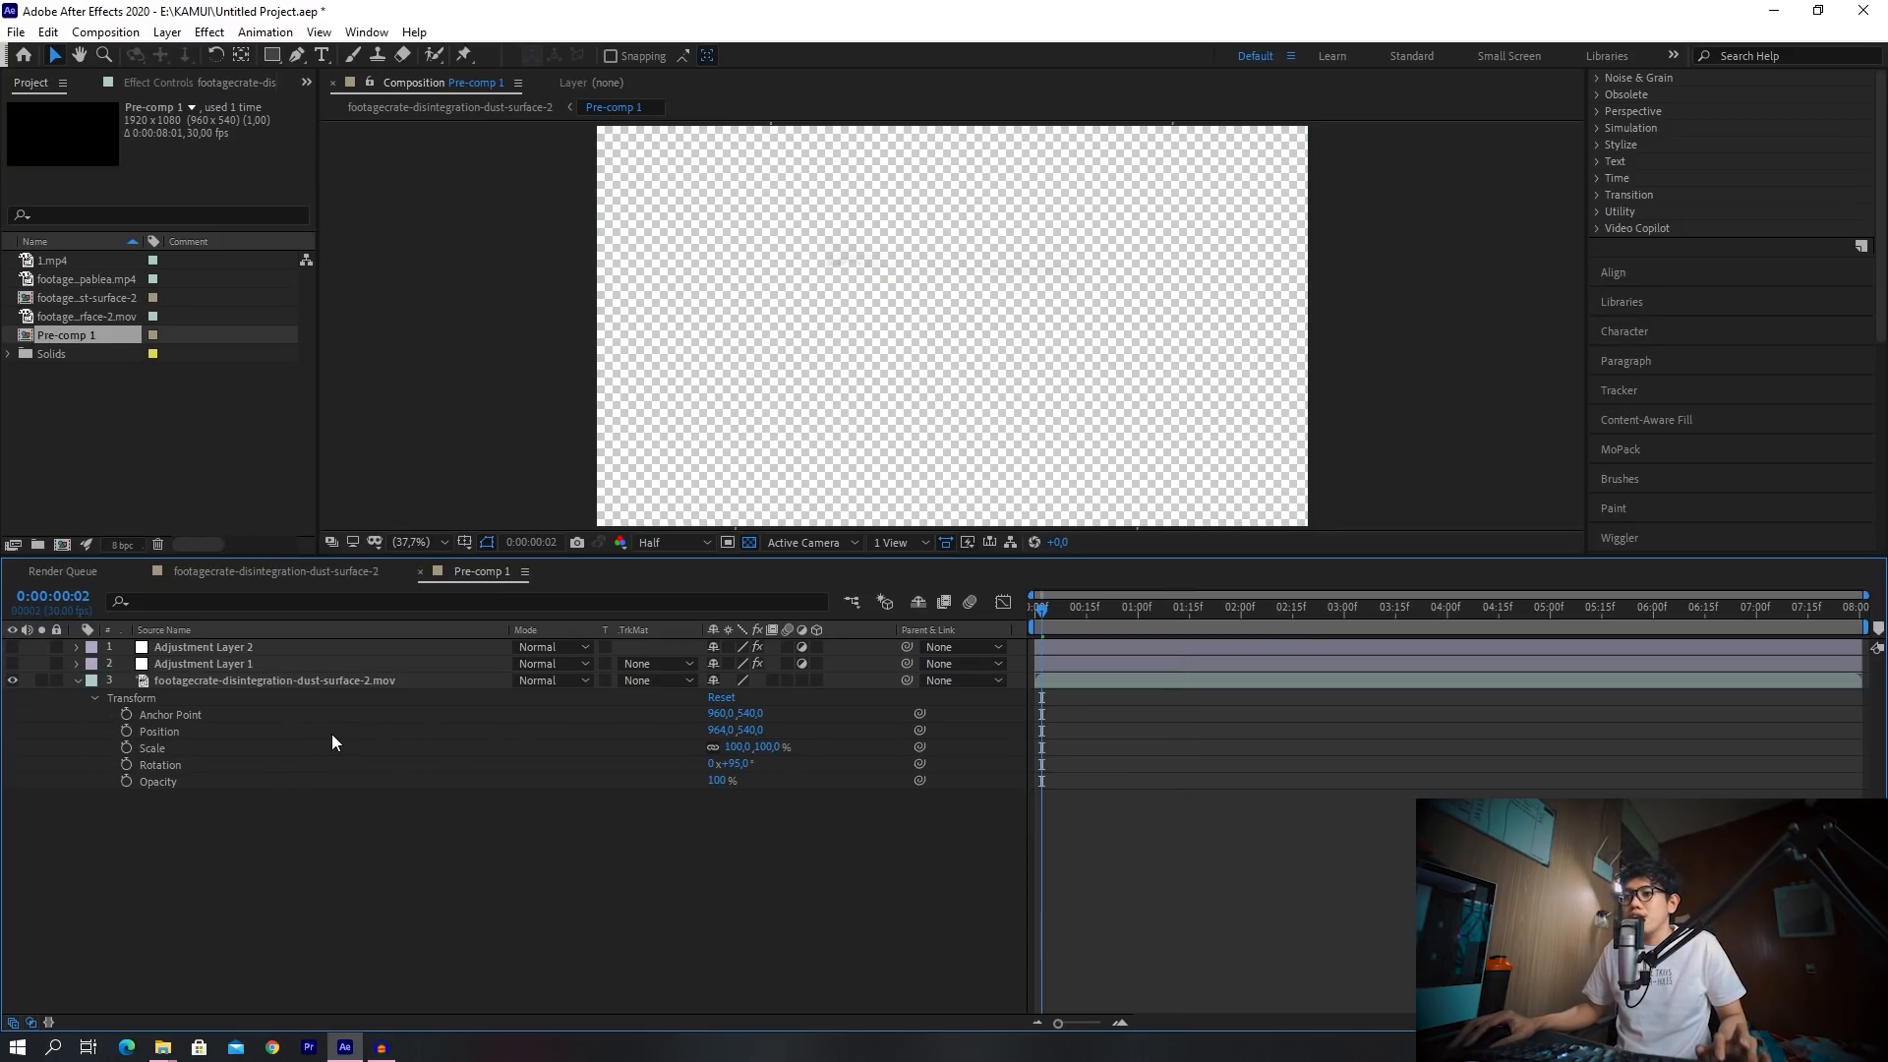
Undo the dust footage's rotation and scale changes and scrub to 0:00:01:14
{"action": "key", "text": "KP_3"}
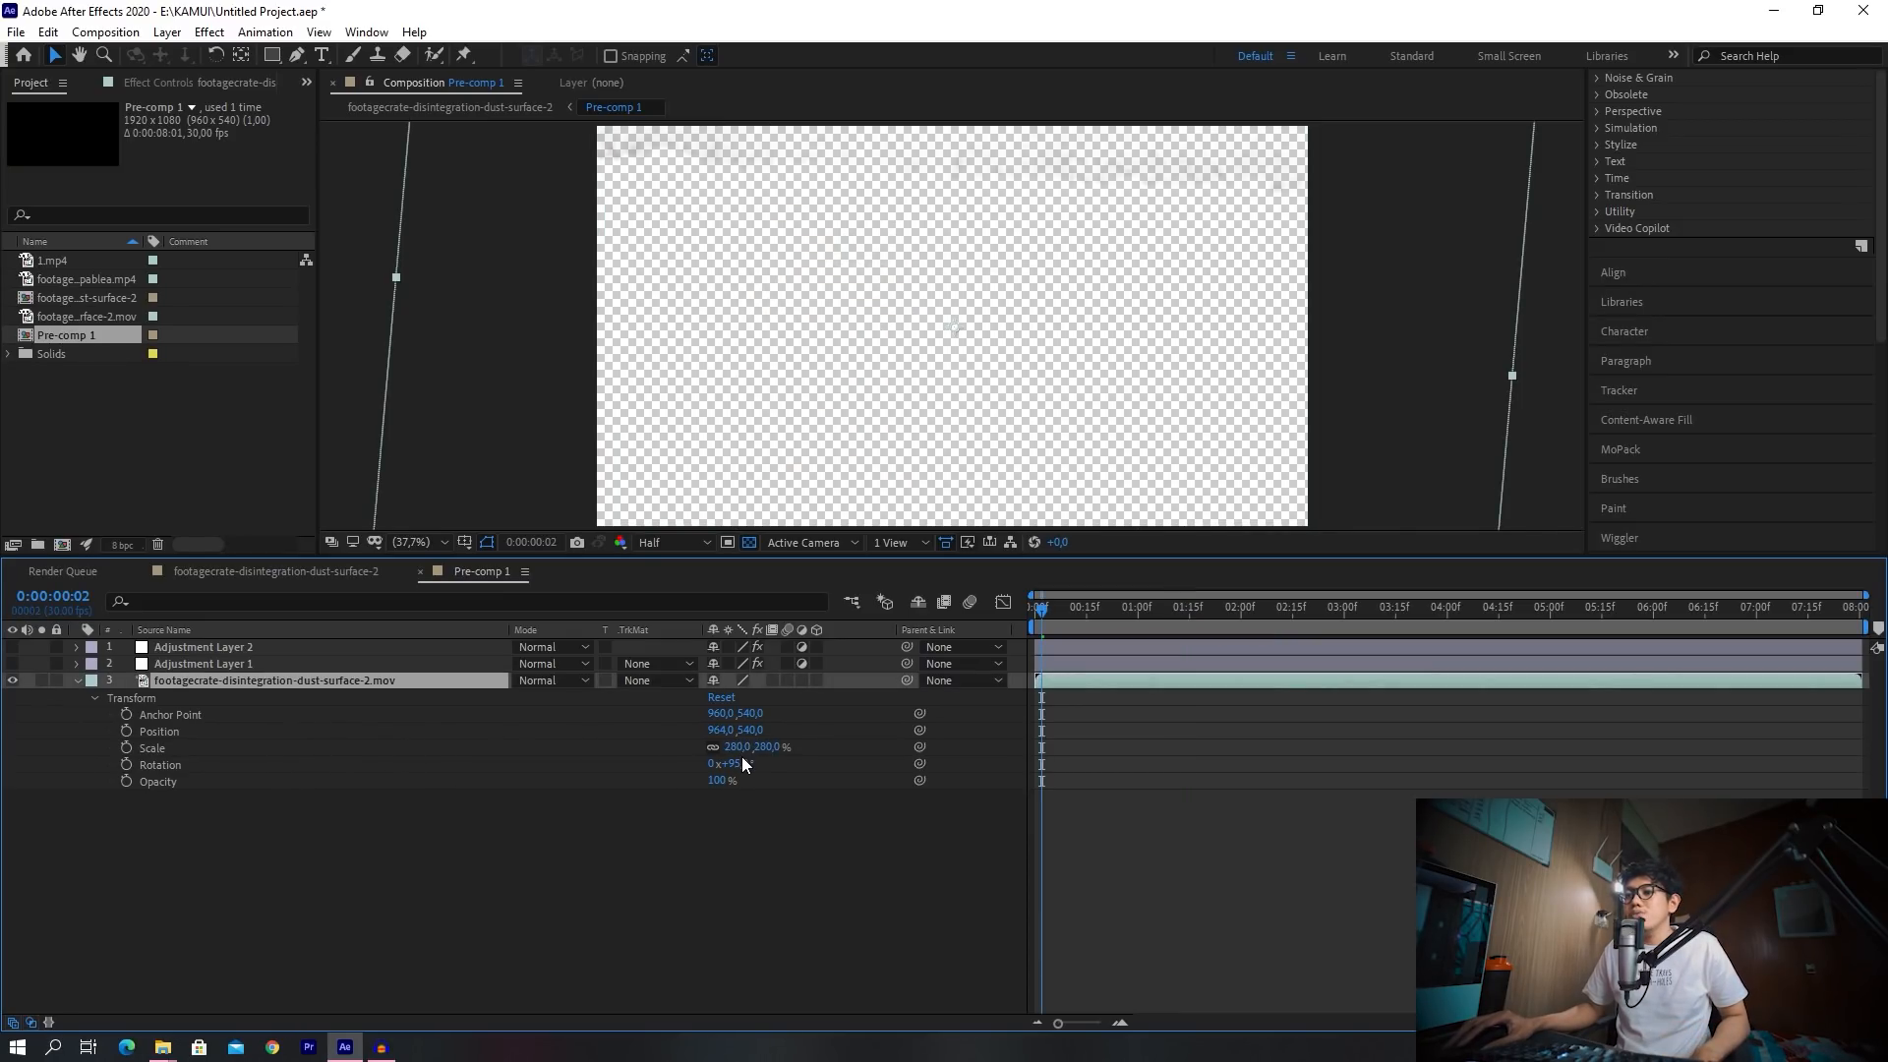
{"action": "left_click_drag", "start_coordinate": [740, 763], "coordinate": [731, 765]}
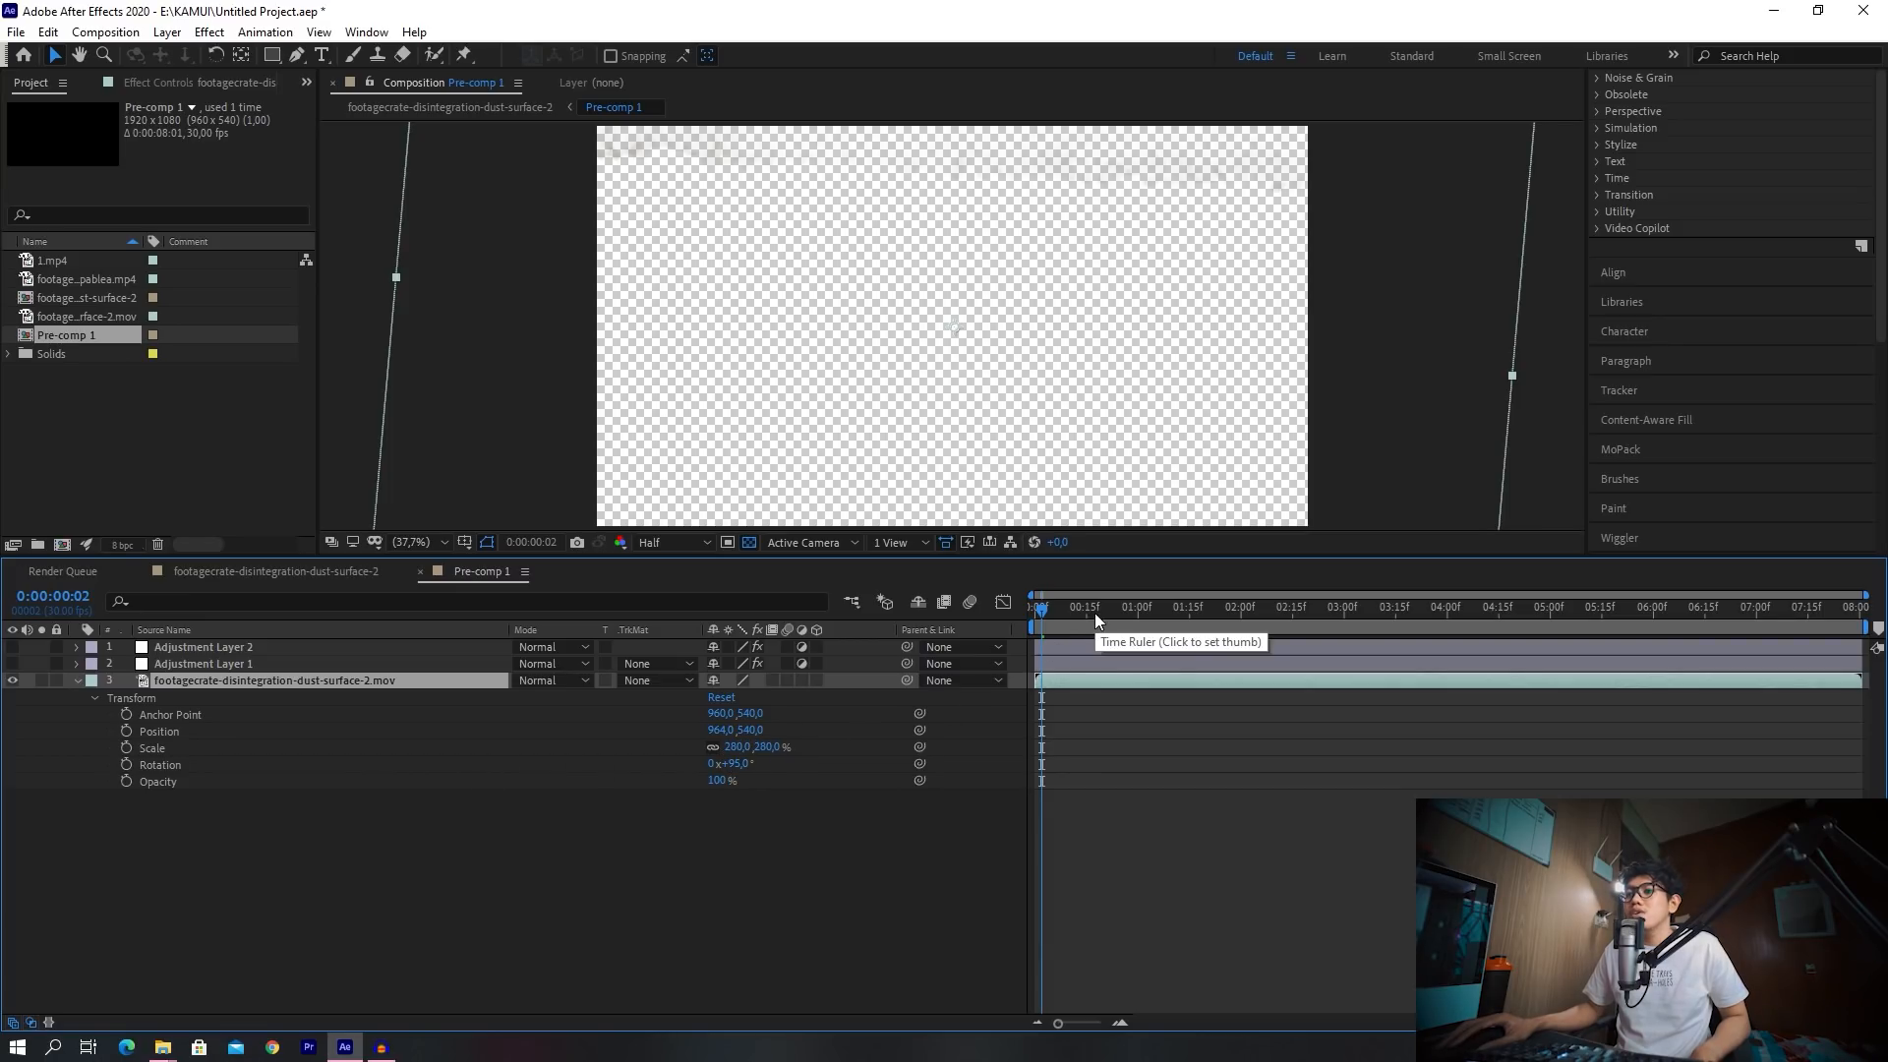
{"action": "left_click_drag", "start_coordinate": [1089, 611], "coordinate": [1186, 614]}
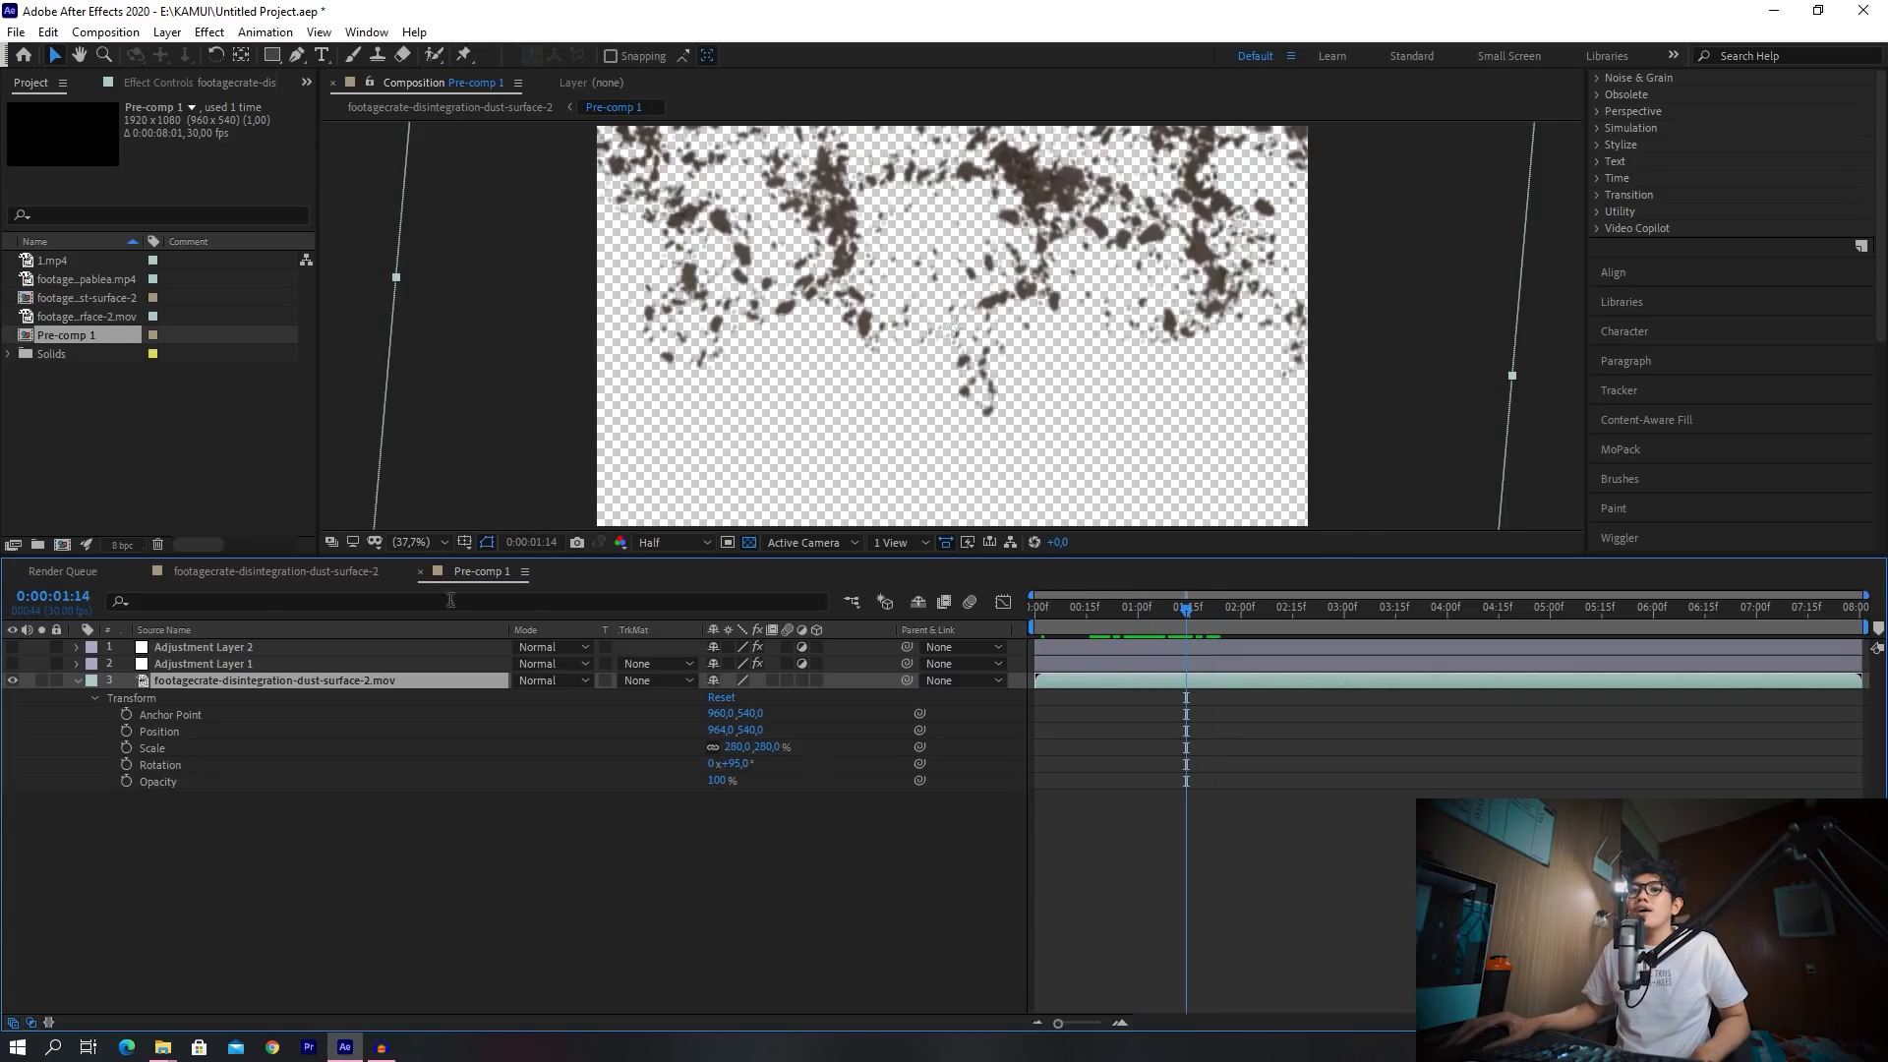
Review Polar Coordinates on Adjustment Layer 1, make that layer visible and scrub the dust to 0:00:02:08
{"action": "left_click", "coordinate": [217, 664]}
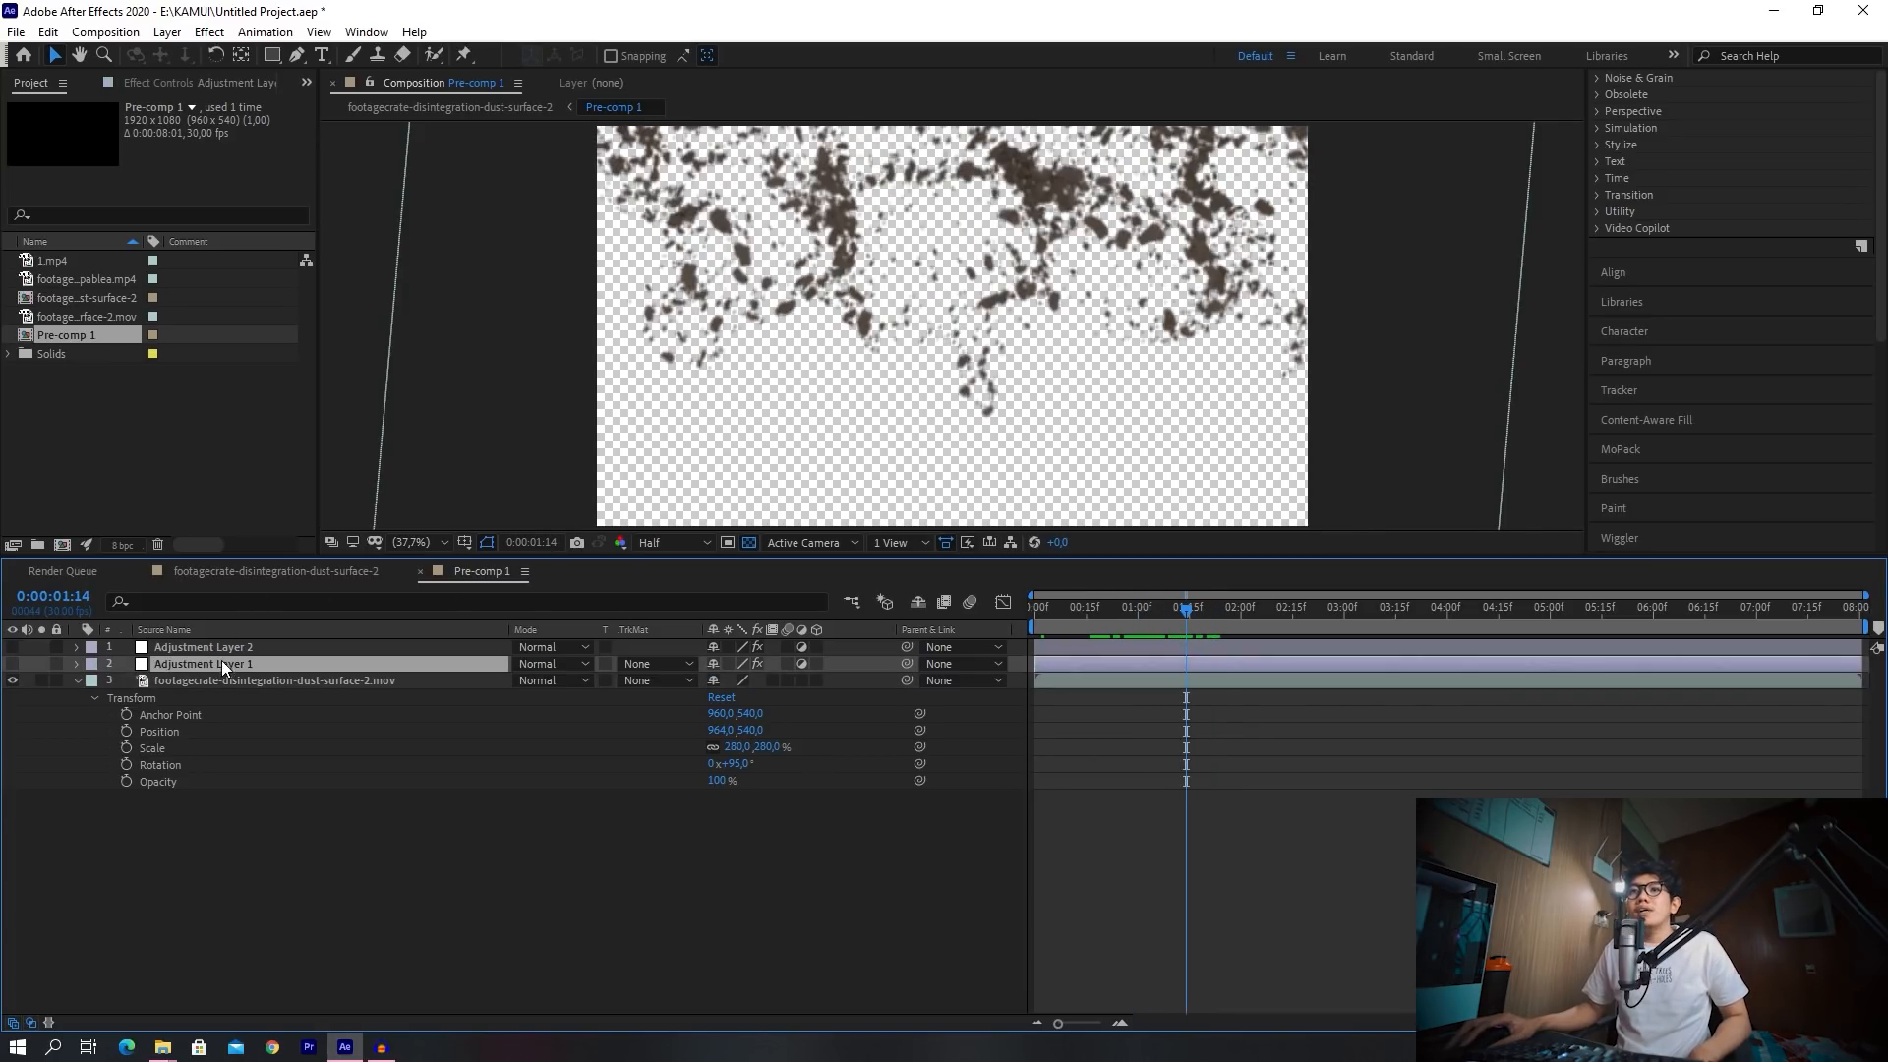
{"action": "left_click", "coordinate": [224, 86]}
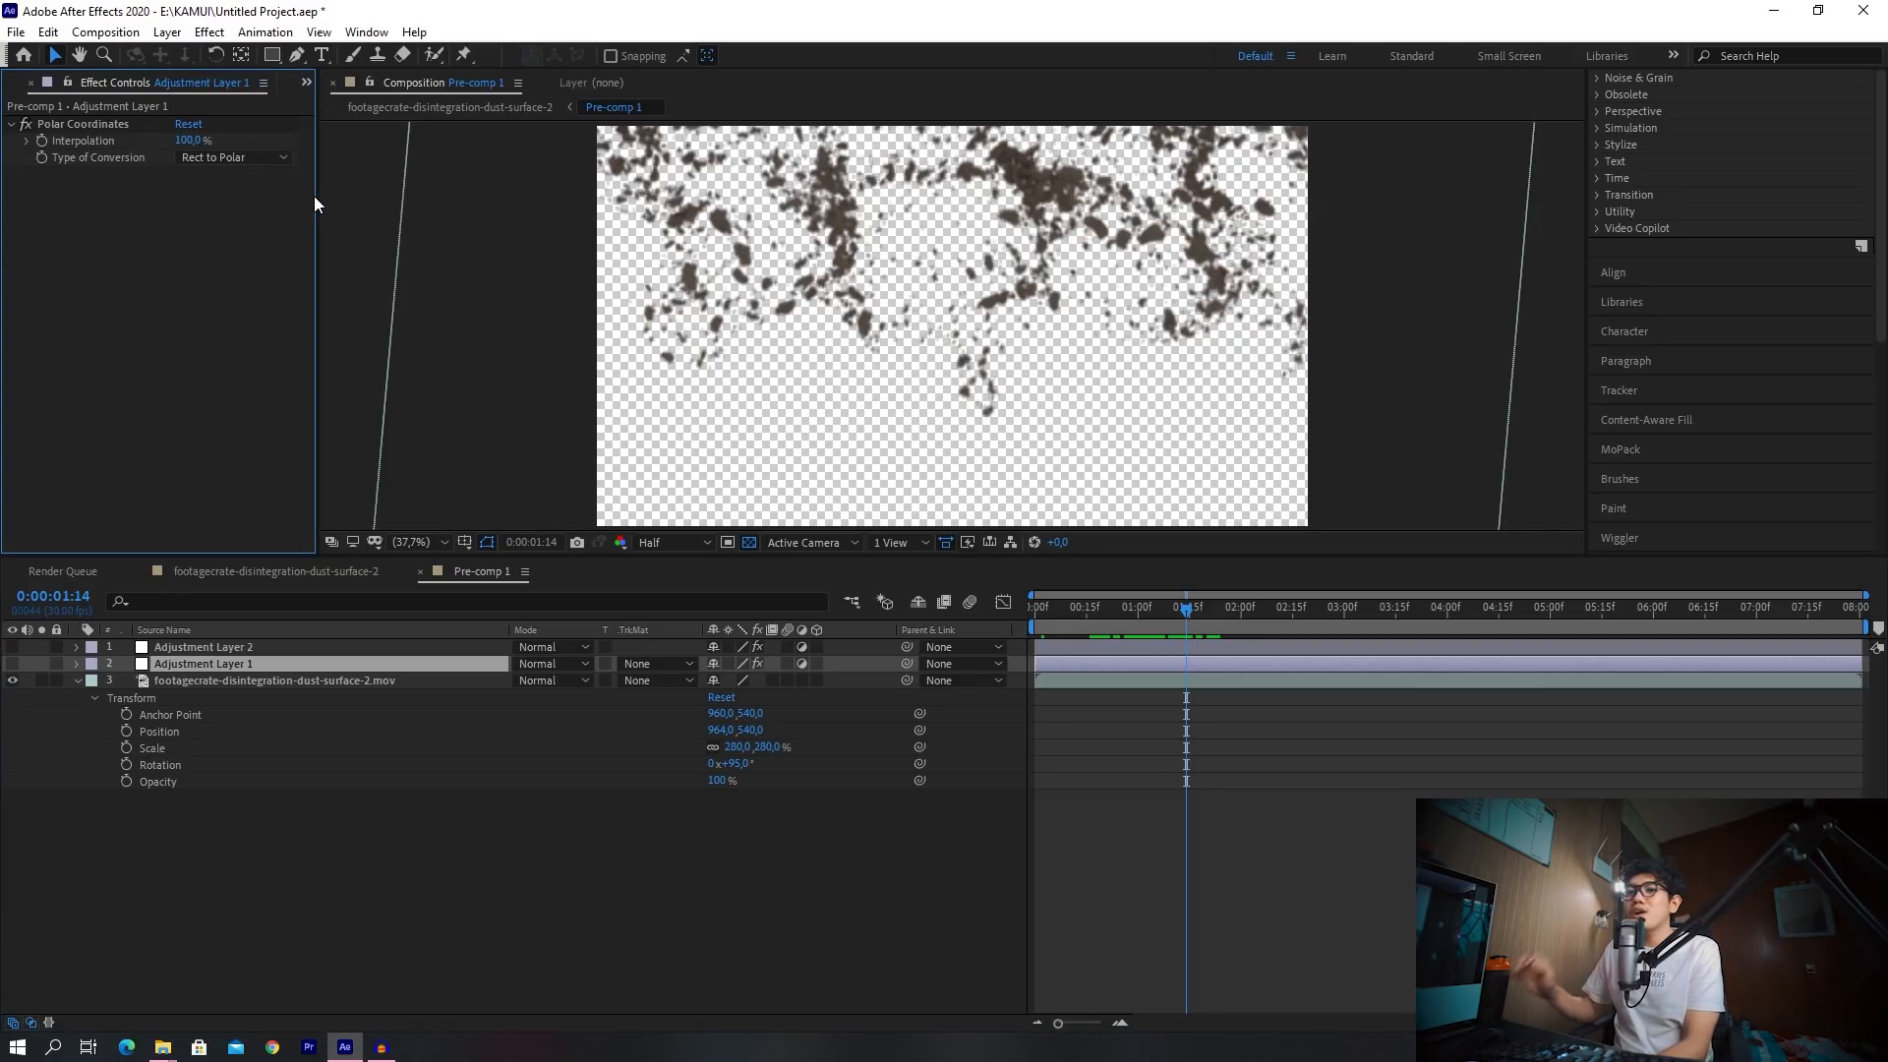
{"action": "left_click", "coordinate": [126, 129]}
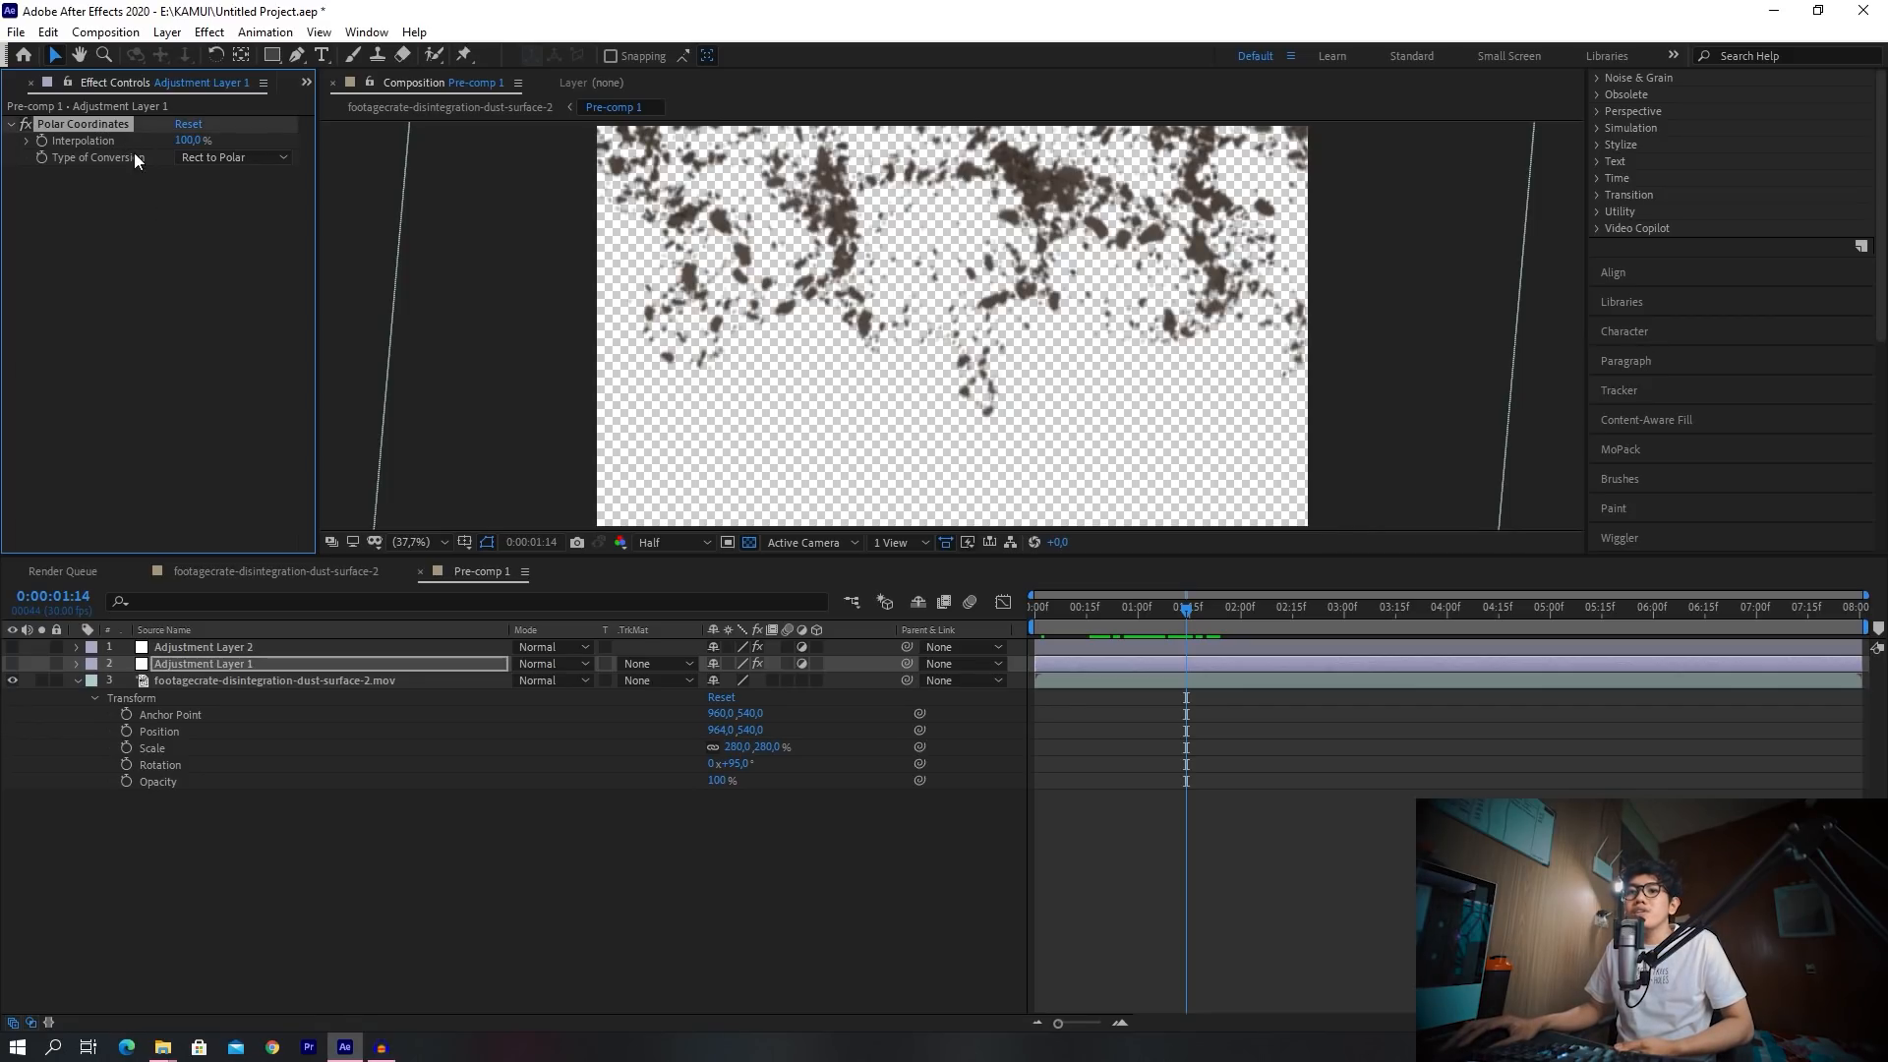
{"action": "left_click", "coordinate": [12, 663]}
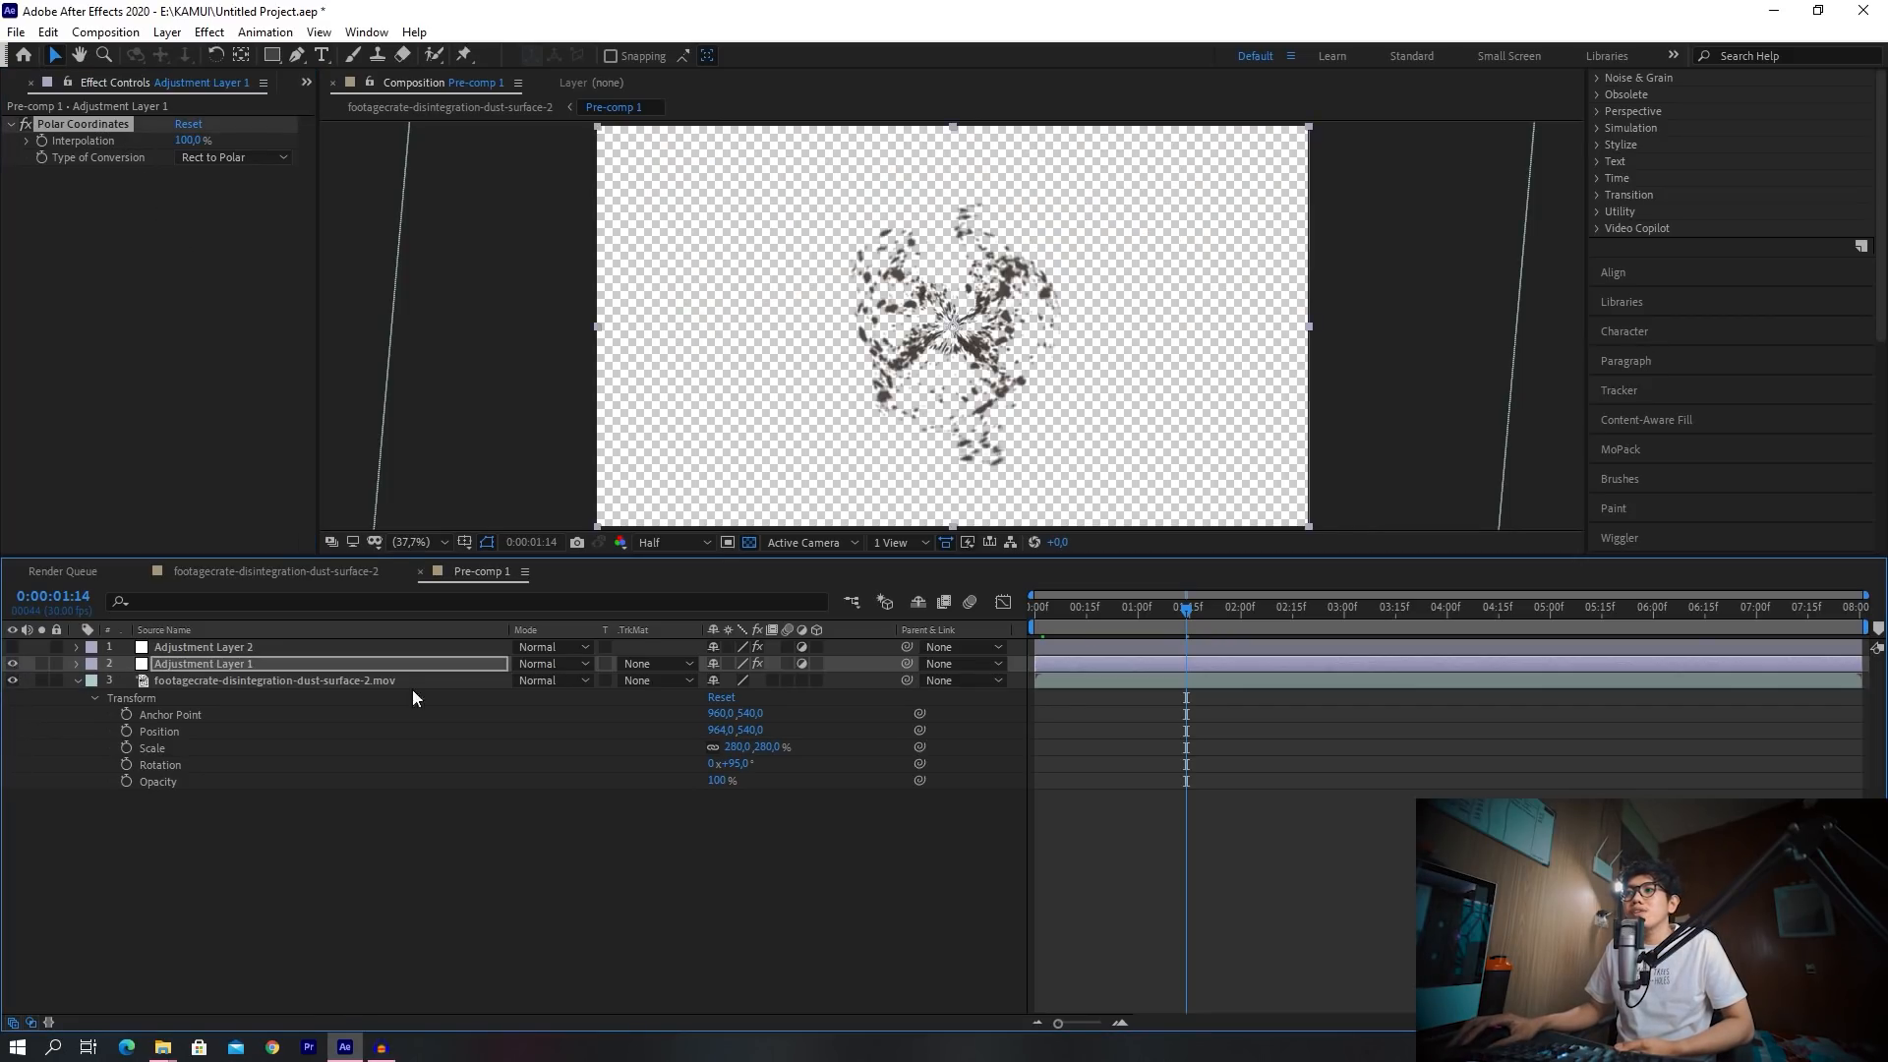
{"action": "left_click", "coordinate": [1168, 609]}
{"action": "left_click_drag", "start_coordinate": [1177, 613], "coordinate": [1269, 634]}
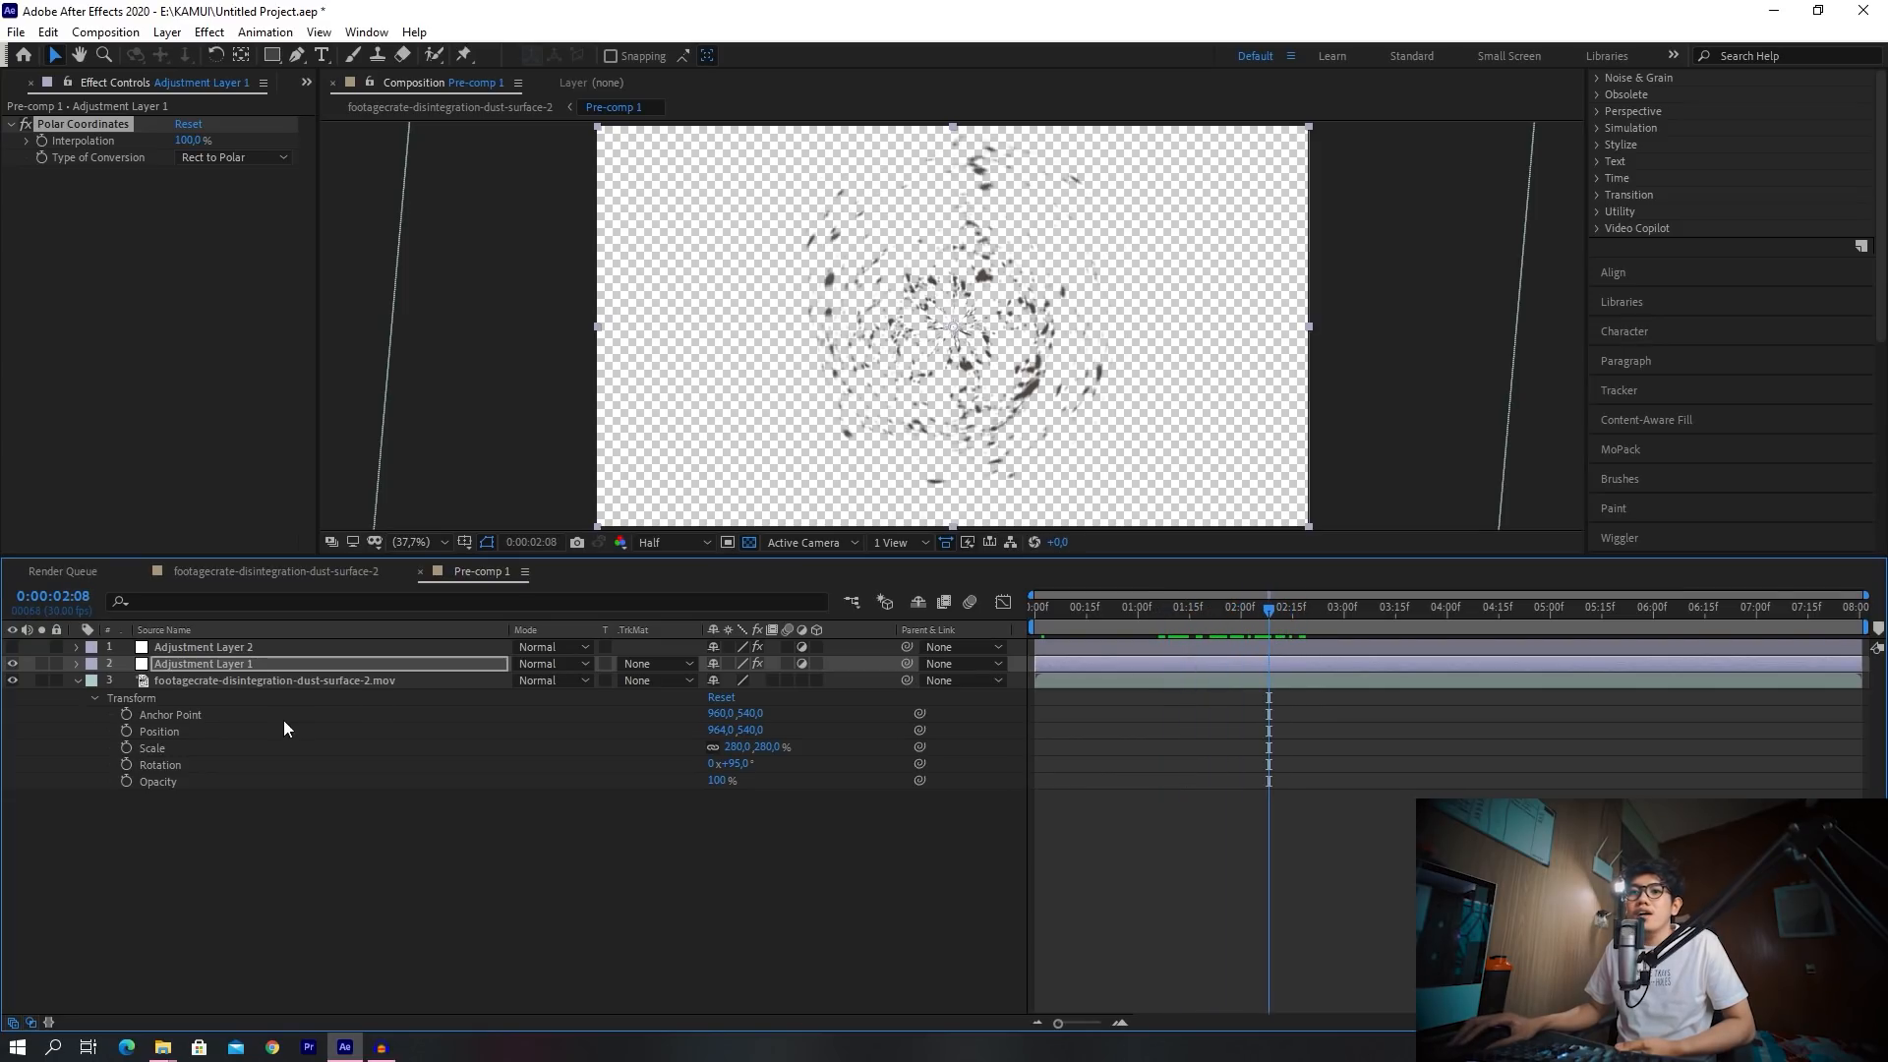
Review the Twirl effect on Adjustment Layer 2, make that layer visible and scrub through the swirling dust
{"action": "left_click", "coordinate": [212, 646]}
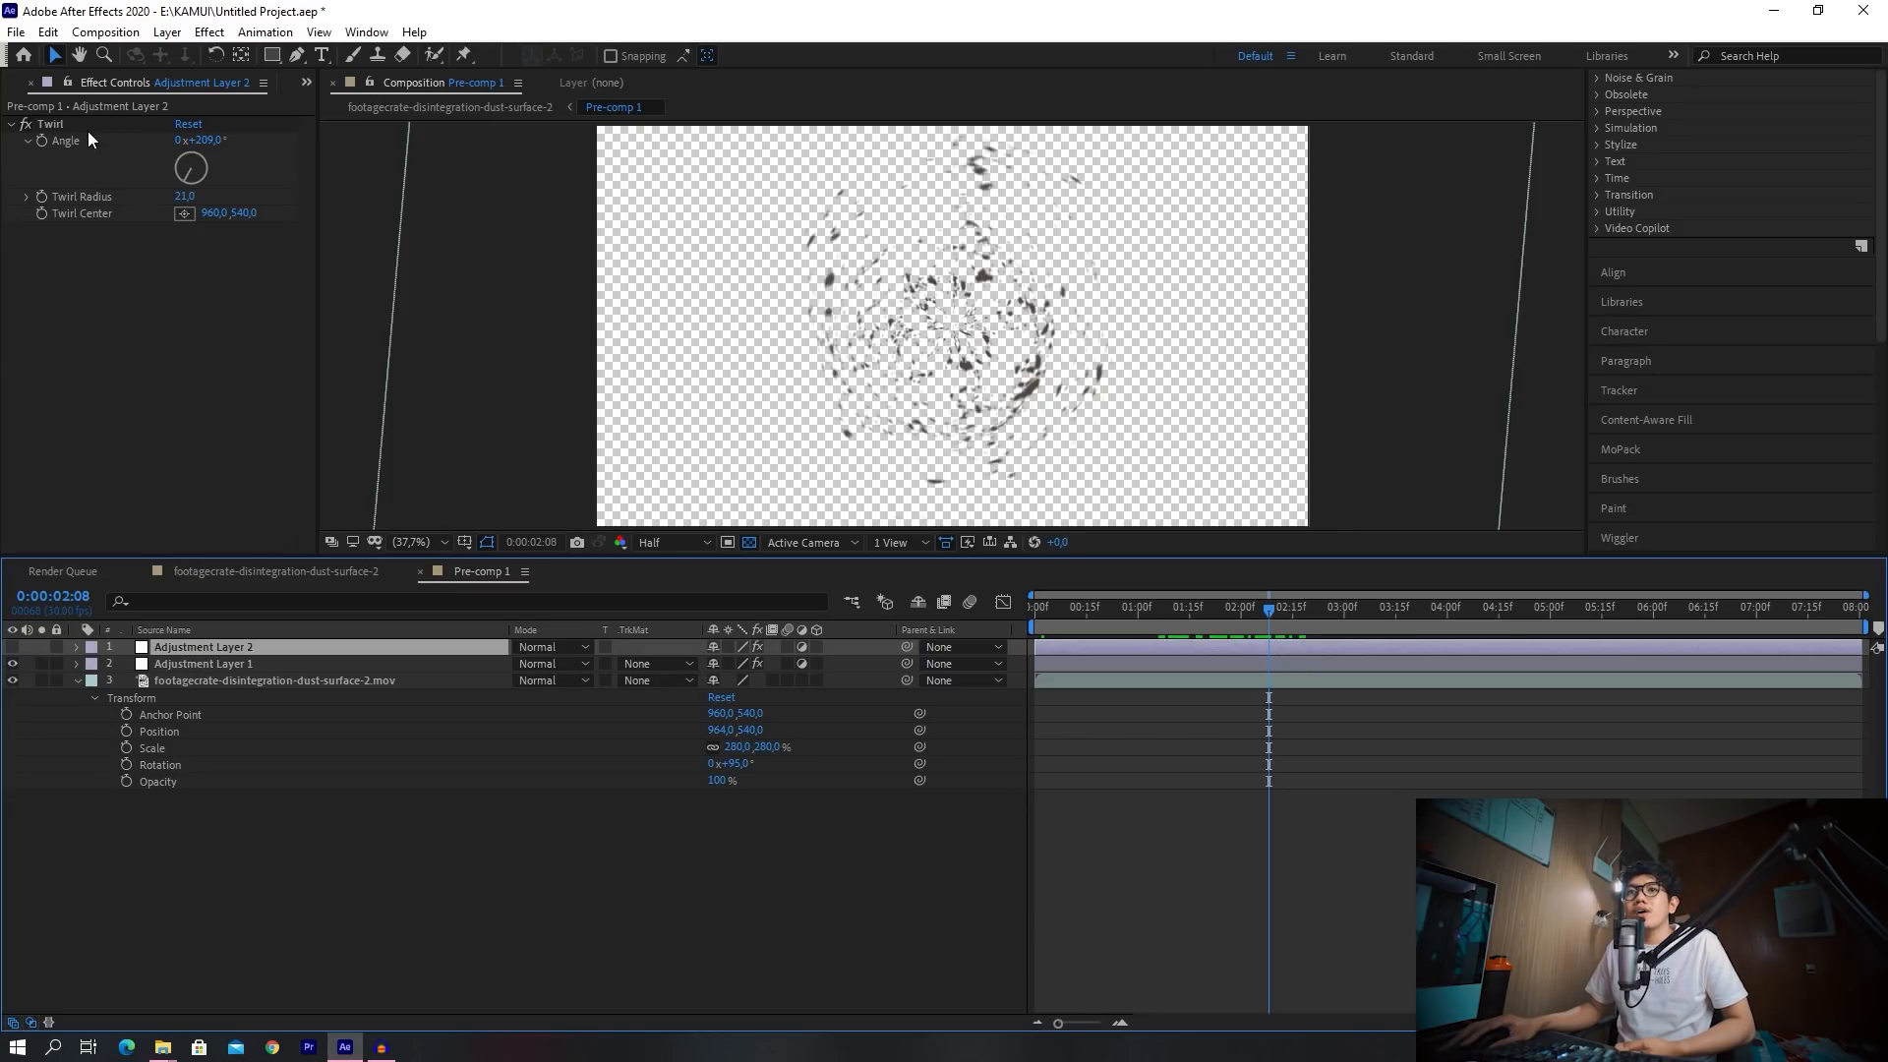
{"action": "left_click", "coordinate": [12, 646]}
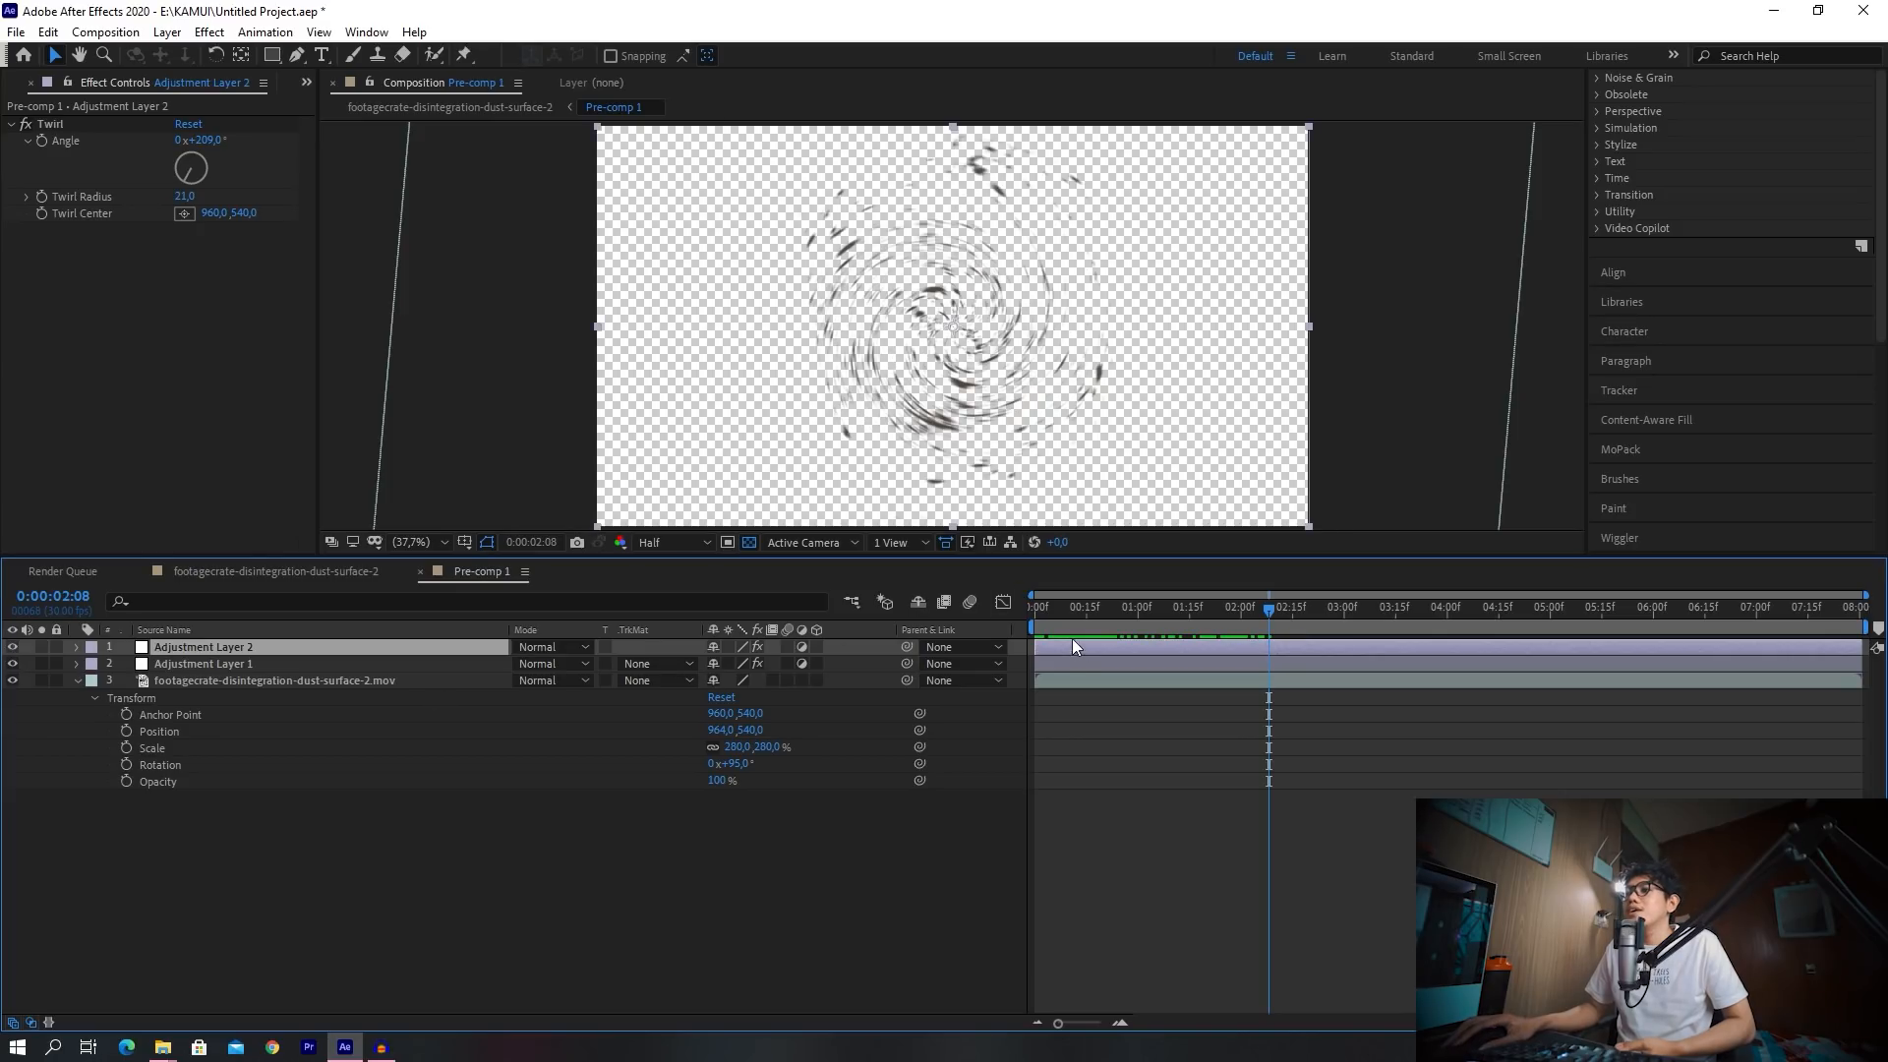
{"action": "left_click_drag", "start_coordinate": [1064, 618], "coordinate": [1184, 622]}
{"action": "left_click_drag", "start_coordinate": [1276, 630], "coordinate": [1282, 629]}
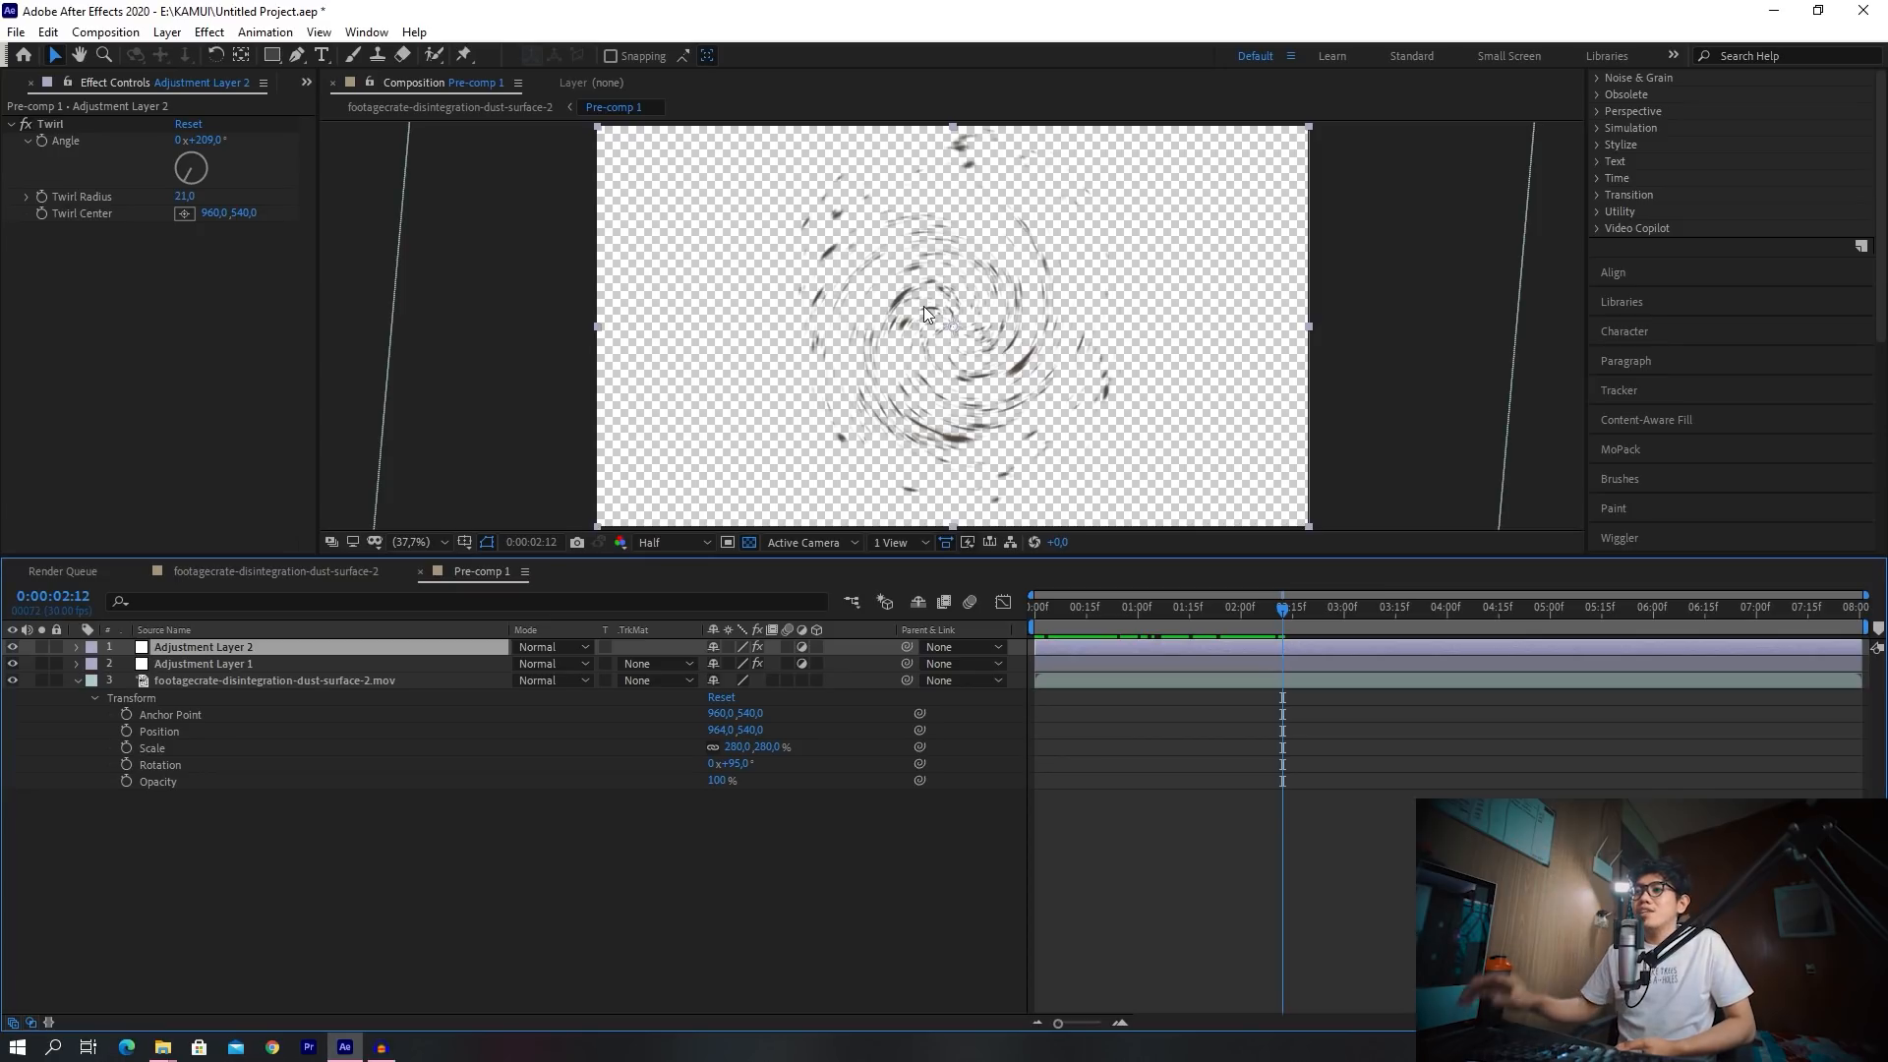
{"action": "mouse_move", "coordinate": [1193, 611]}
{"action": "left_mouse_down"}
{"action": "mouse_move", "coordinate": [1272, 627]}
{"action": "mouse_move", "coordinate": [1123, 612]}
{"action": "mouse_move", "coordinate": [1214, 619]}
{"action": "left_mouse_up"}
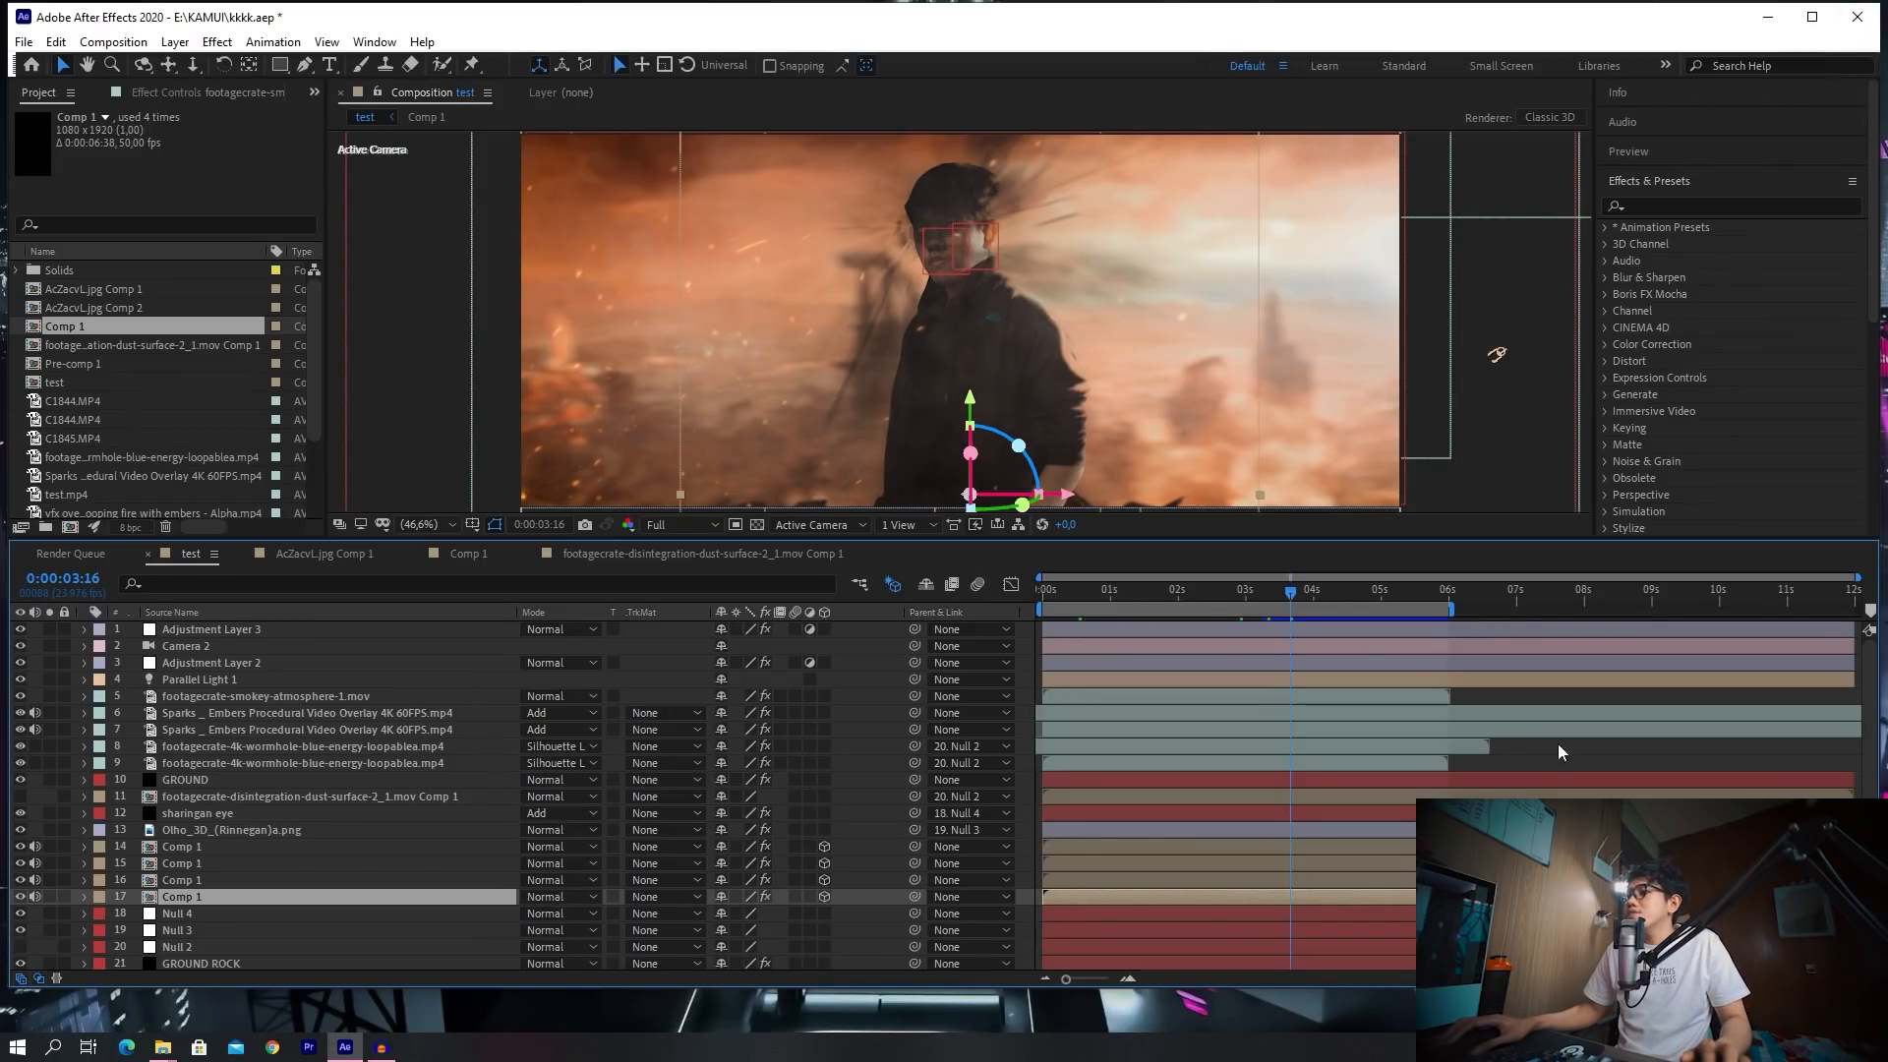
Maximize the kkkk.aep project window, show the disintegration dust comp layer in the test composition and scrub to 0:00:04:12
{"action": "left_click", "coordinate": [1812, 17]}
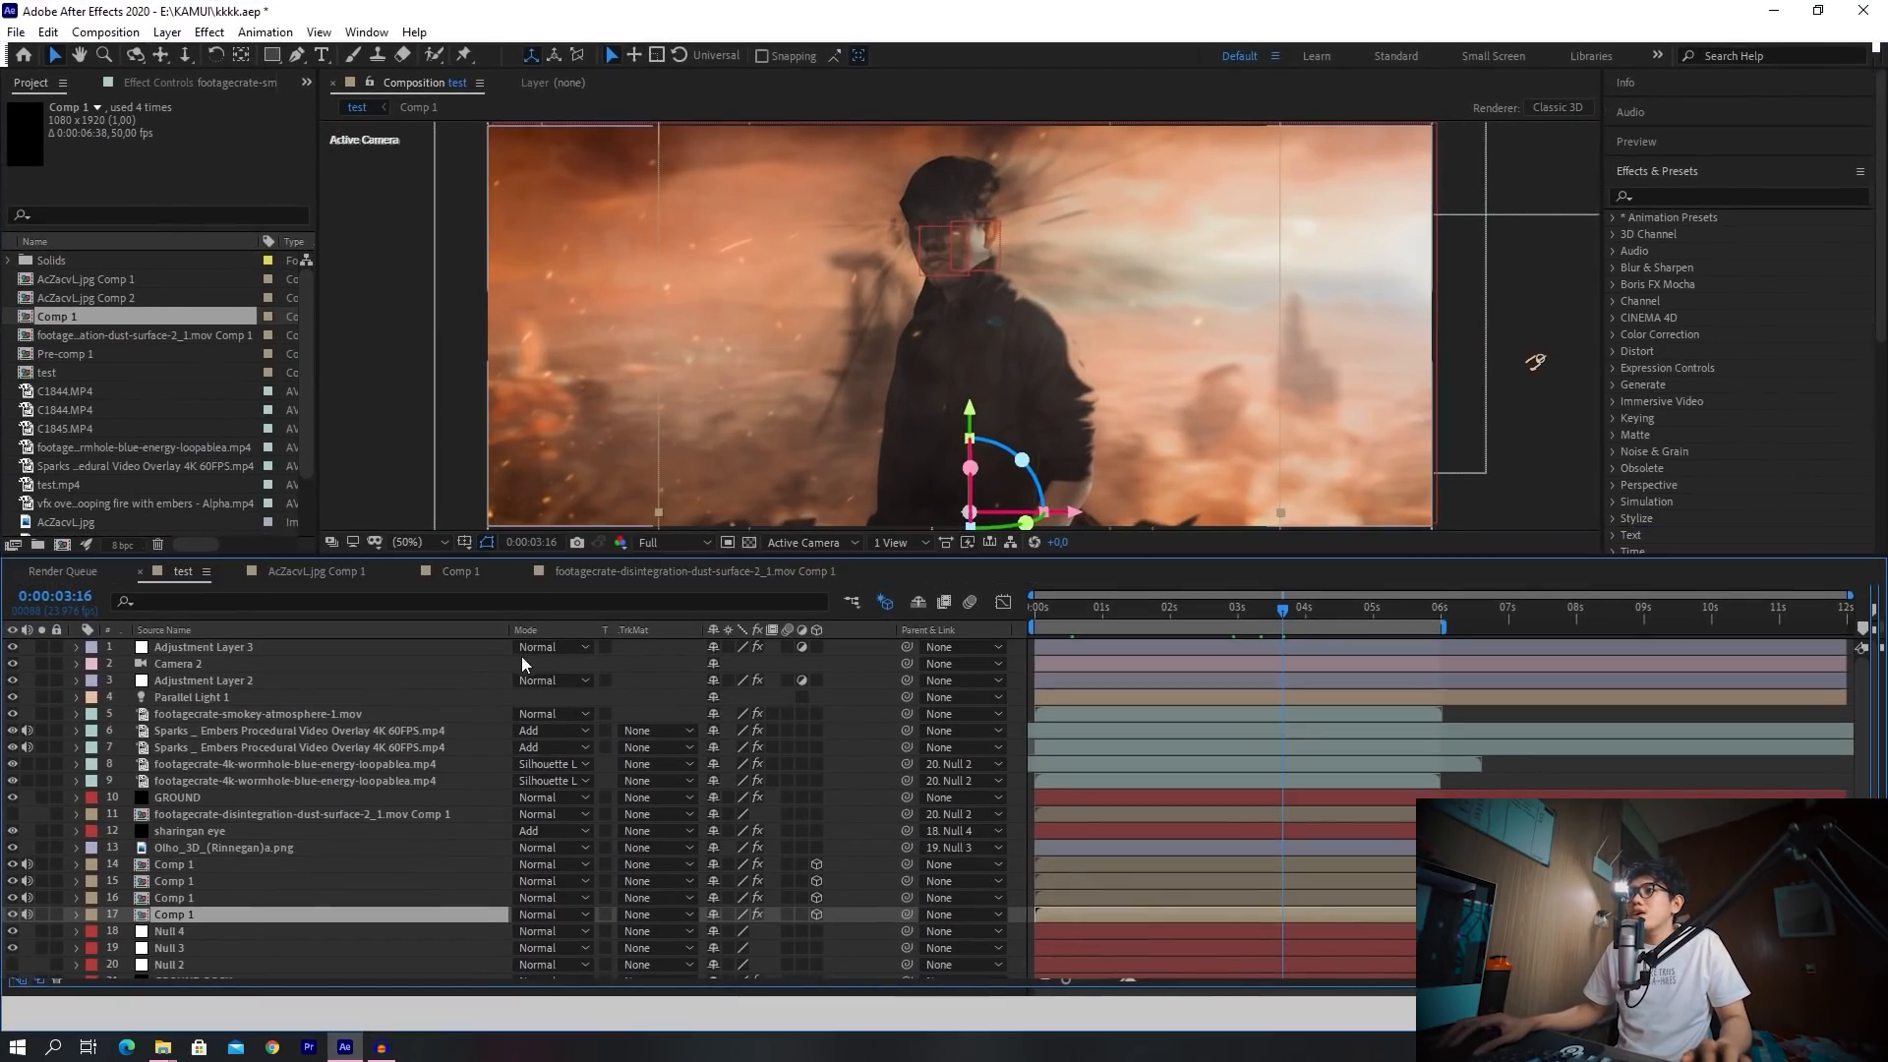
{"action": "left_click", "coordinate": [185, 866]}
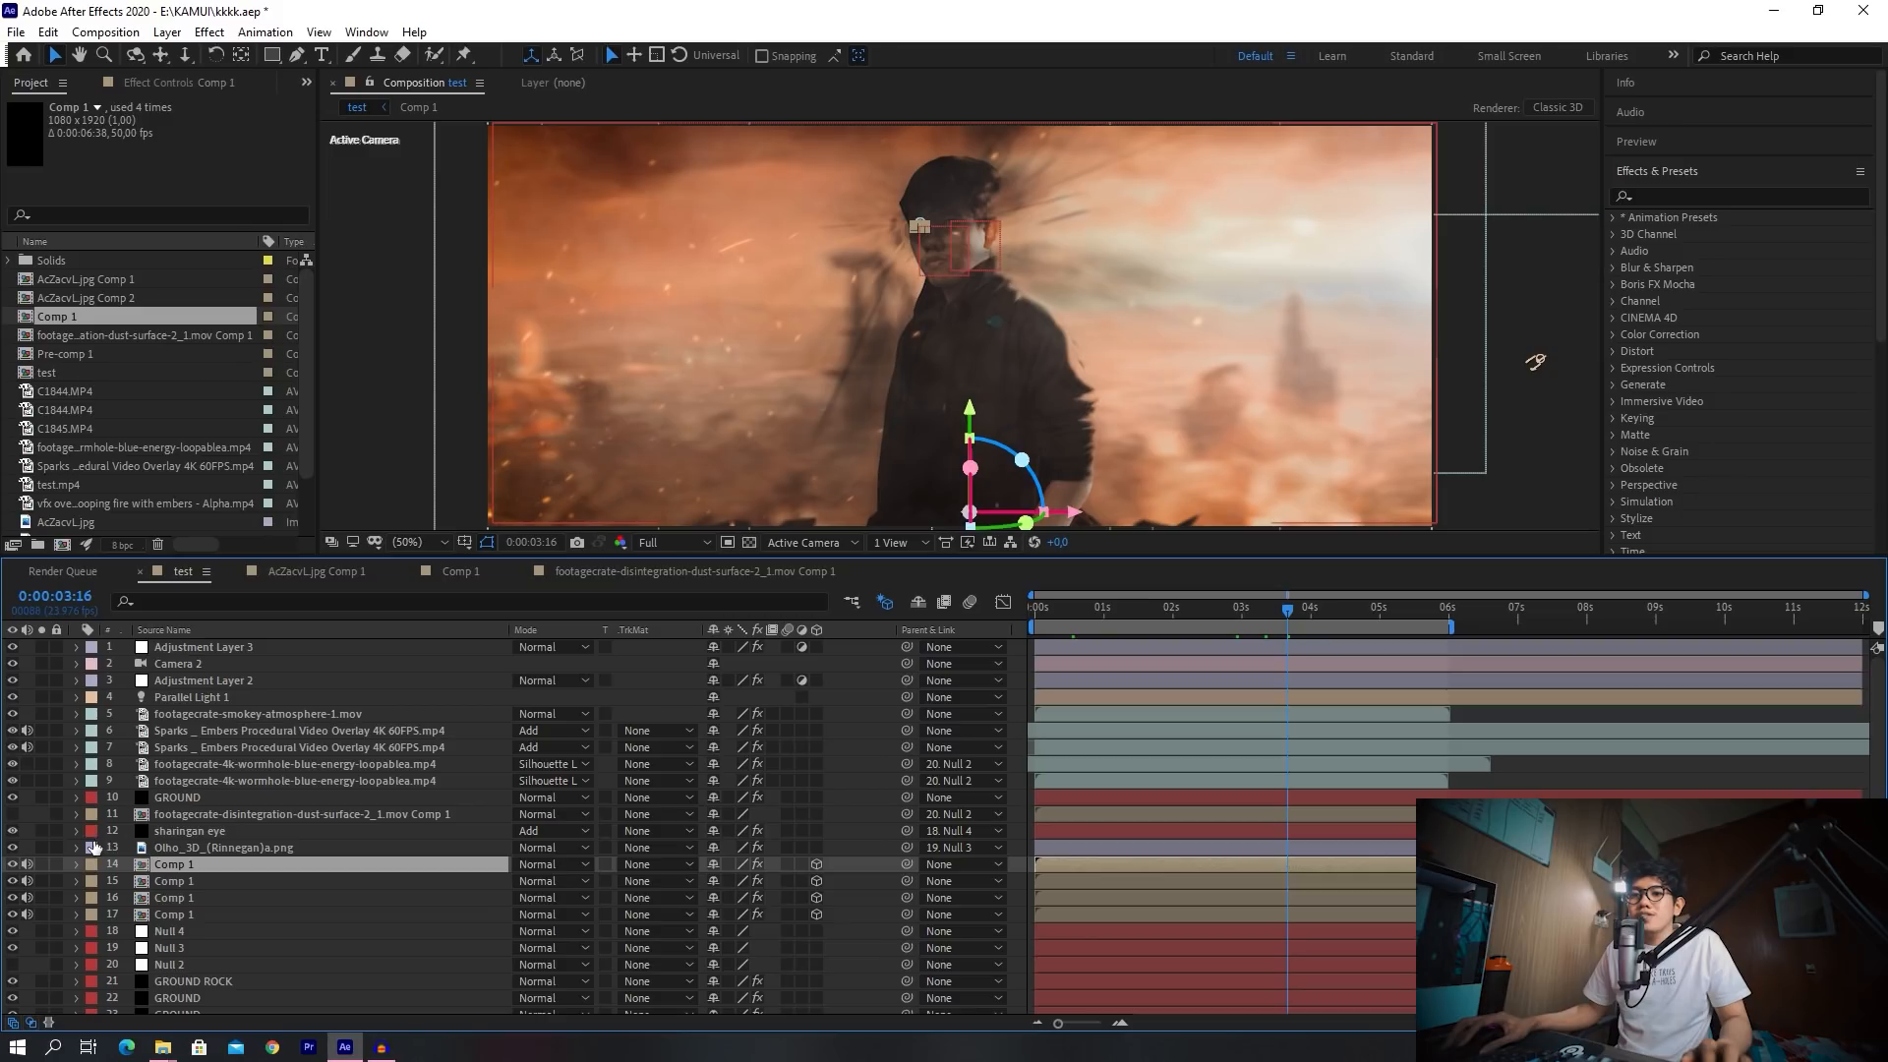
{"action": "left_click", "coordinate": [205, 815]}
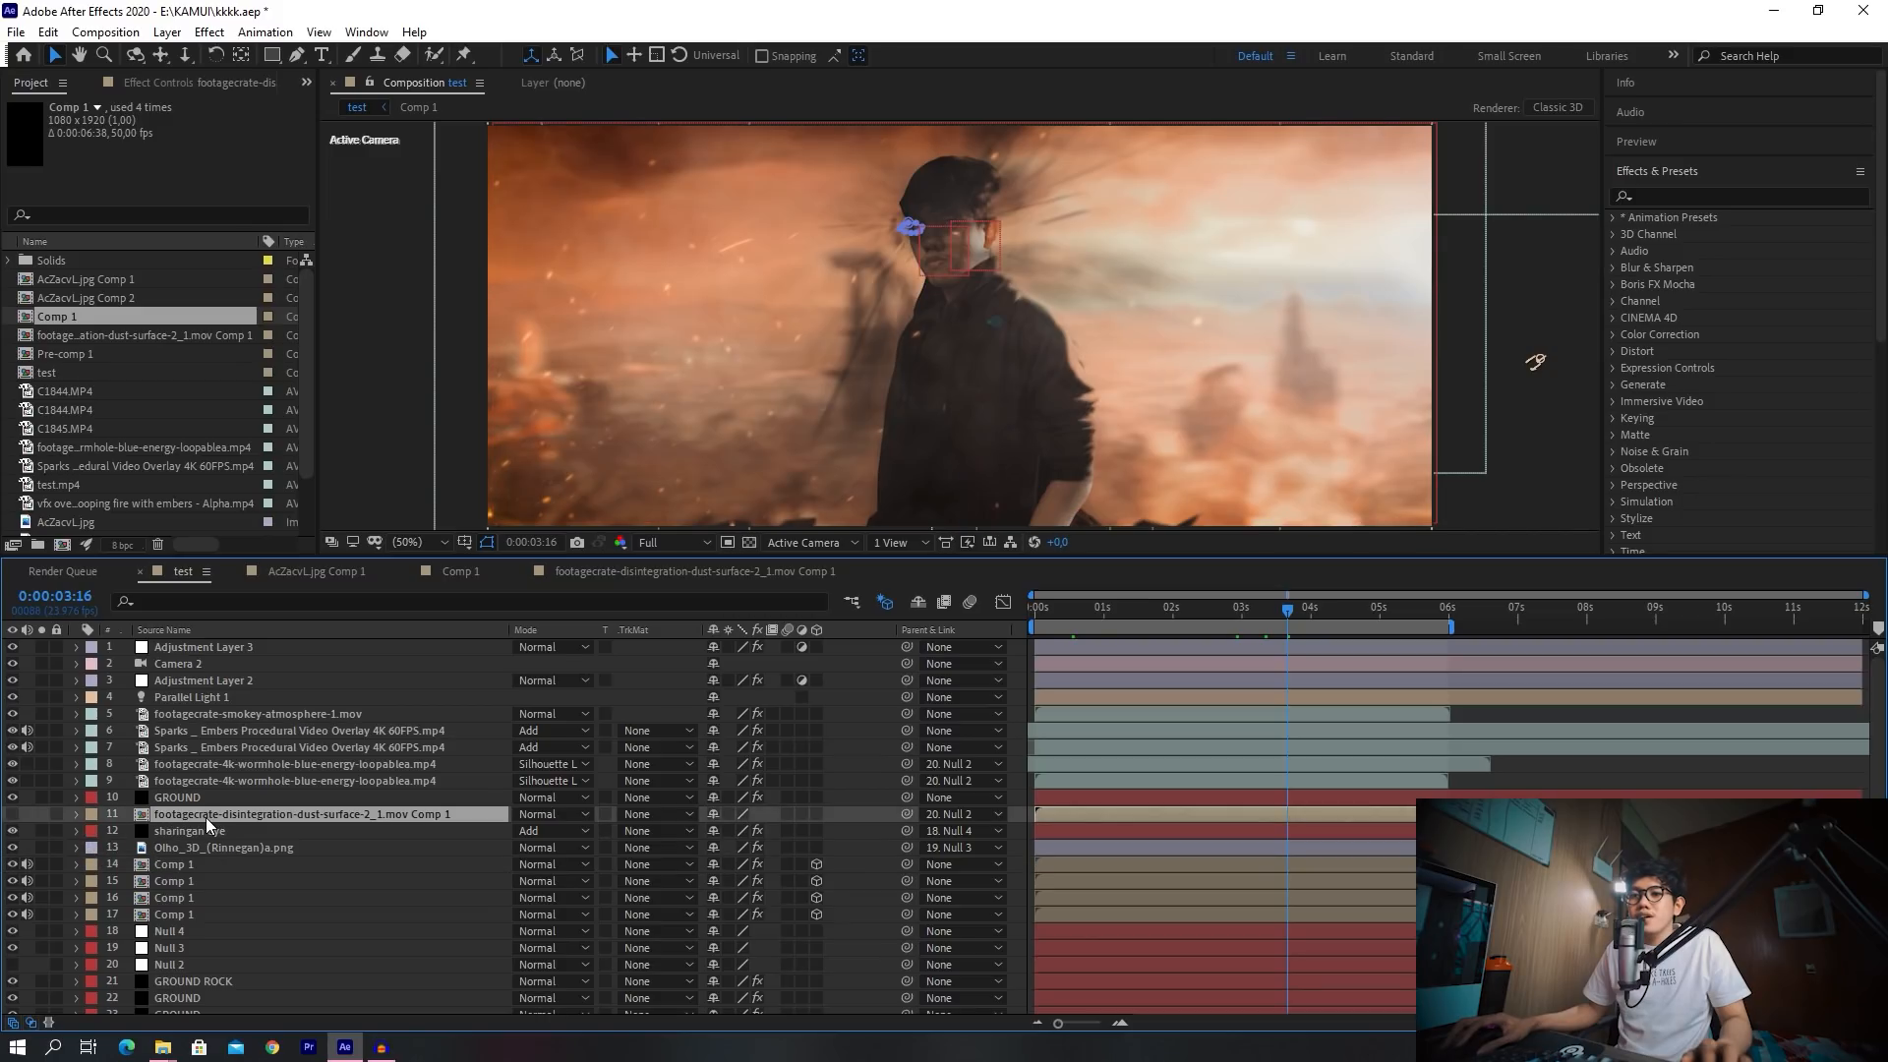
{"action": "left_click", "coordinate": [14, 816]}
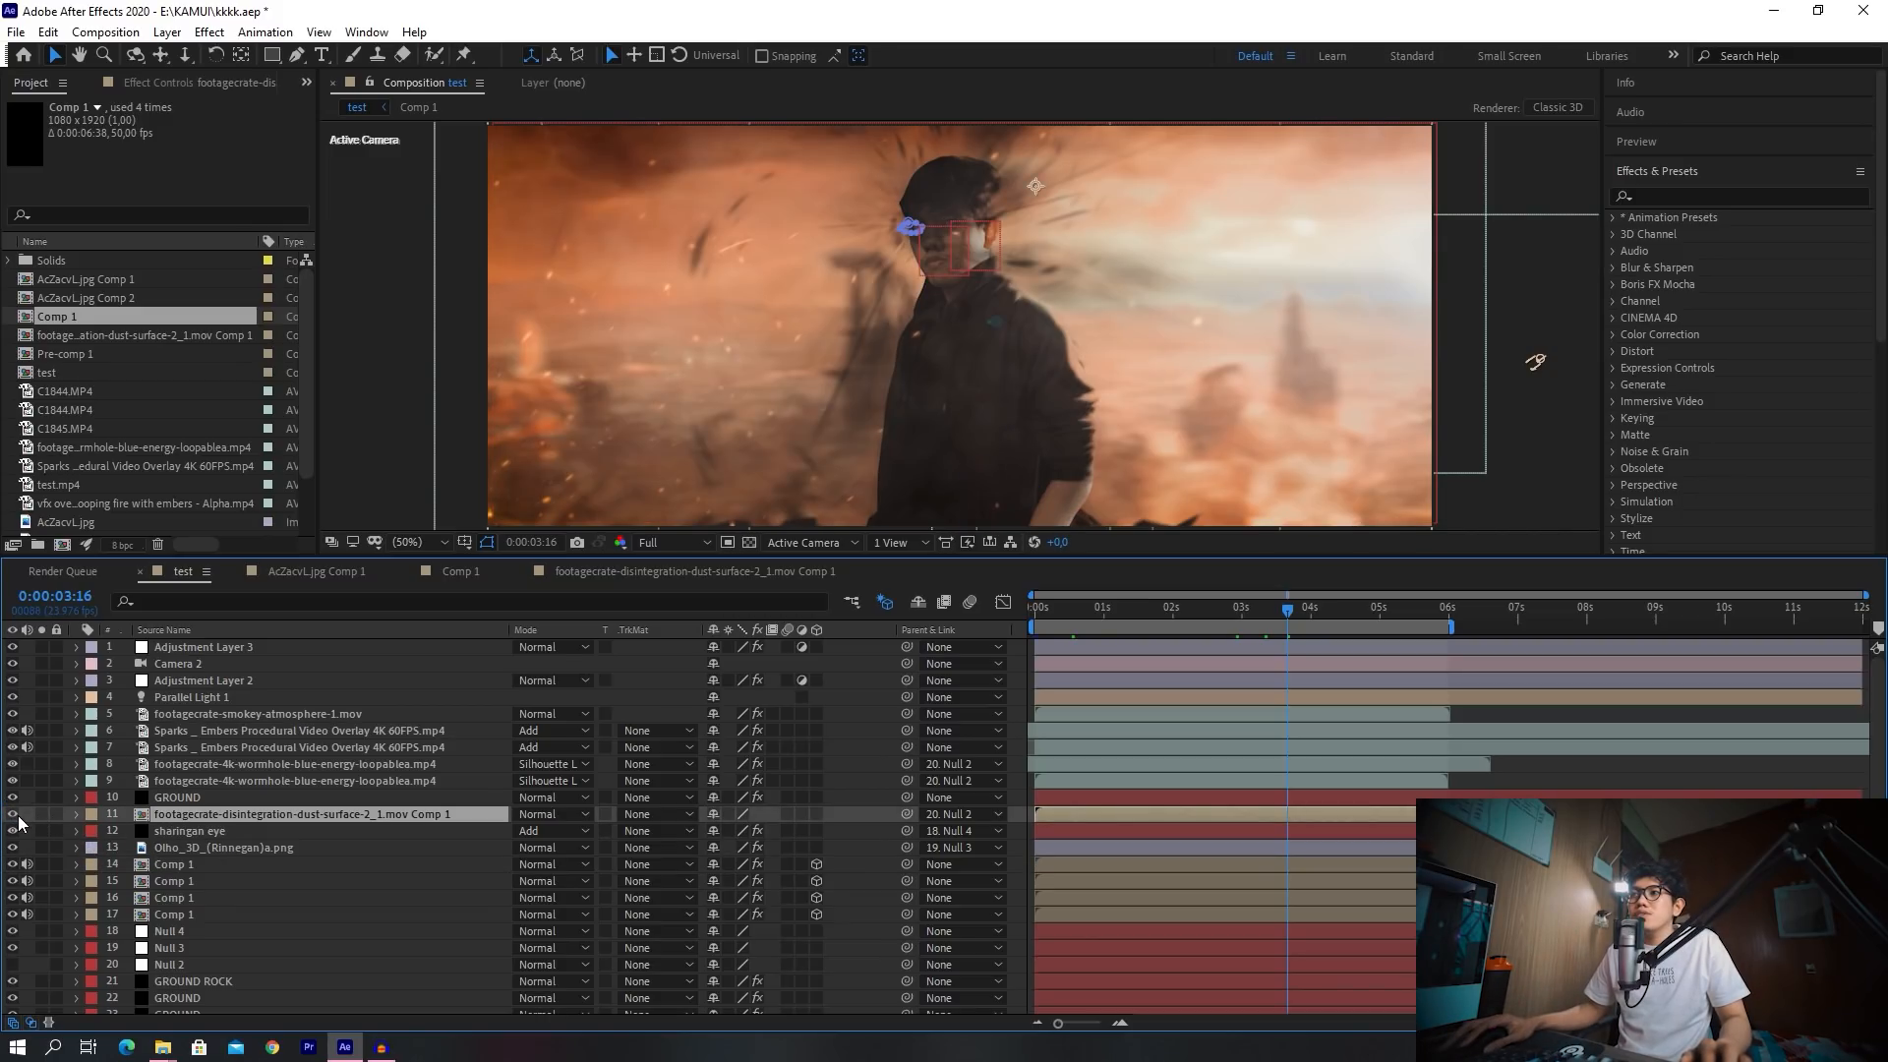
{"action": "left_click", "coordinate": [1312, 612]}
{"action": "left_click_drag", "start_coordinate": [1311, 616], "coordinate": [1351, 614]}
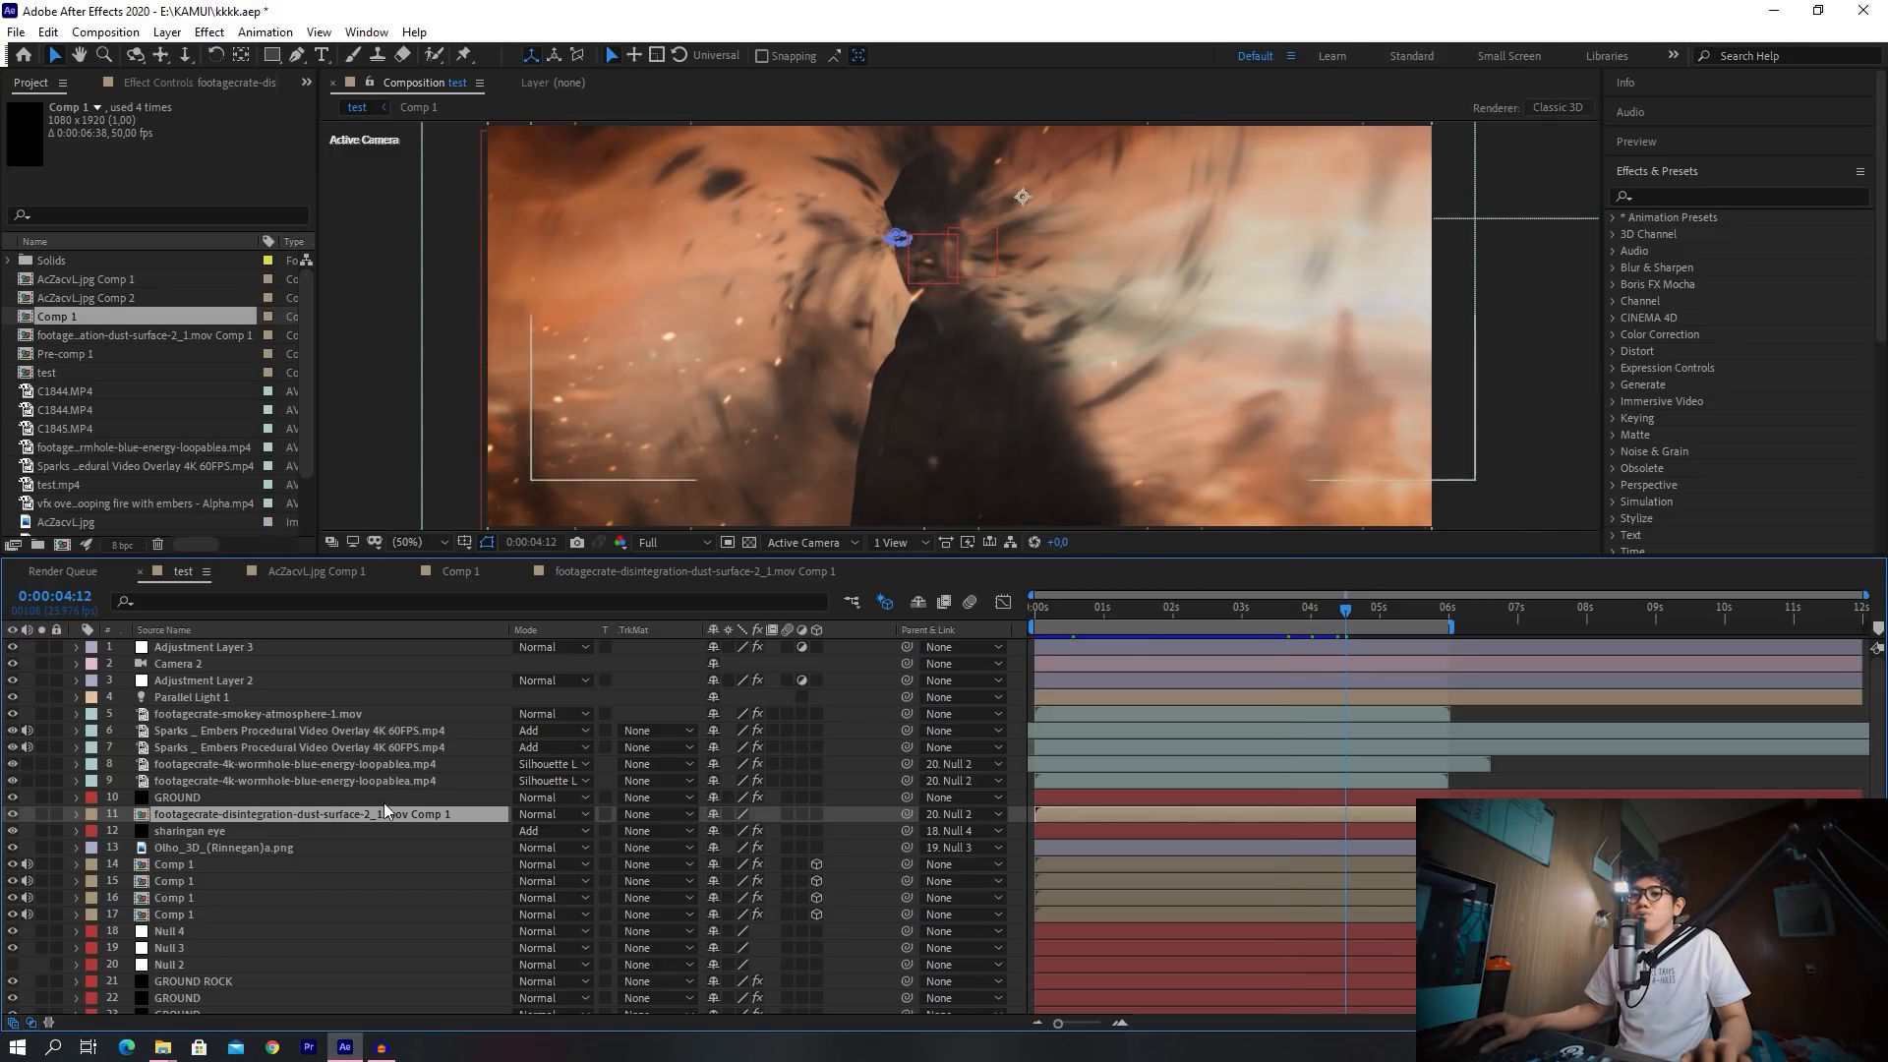
Open the disintegration dust comp at 50% magnification and collapse the properties of both its layers
{"action": "double_click", "coordinate": [182, 814]}
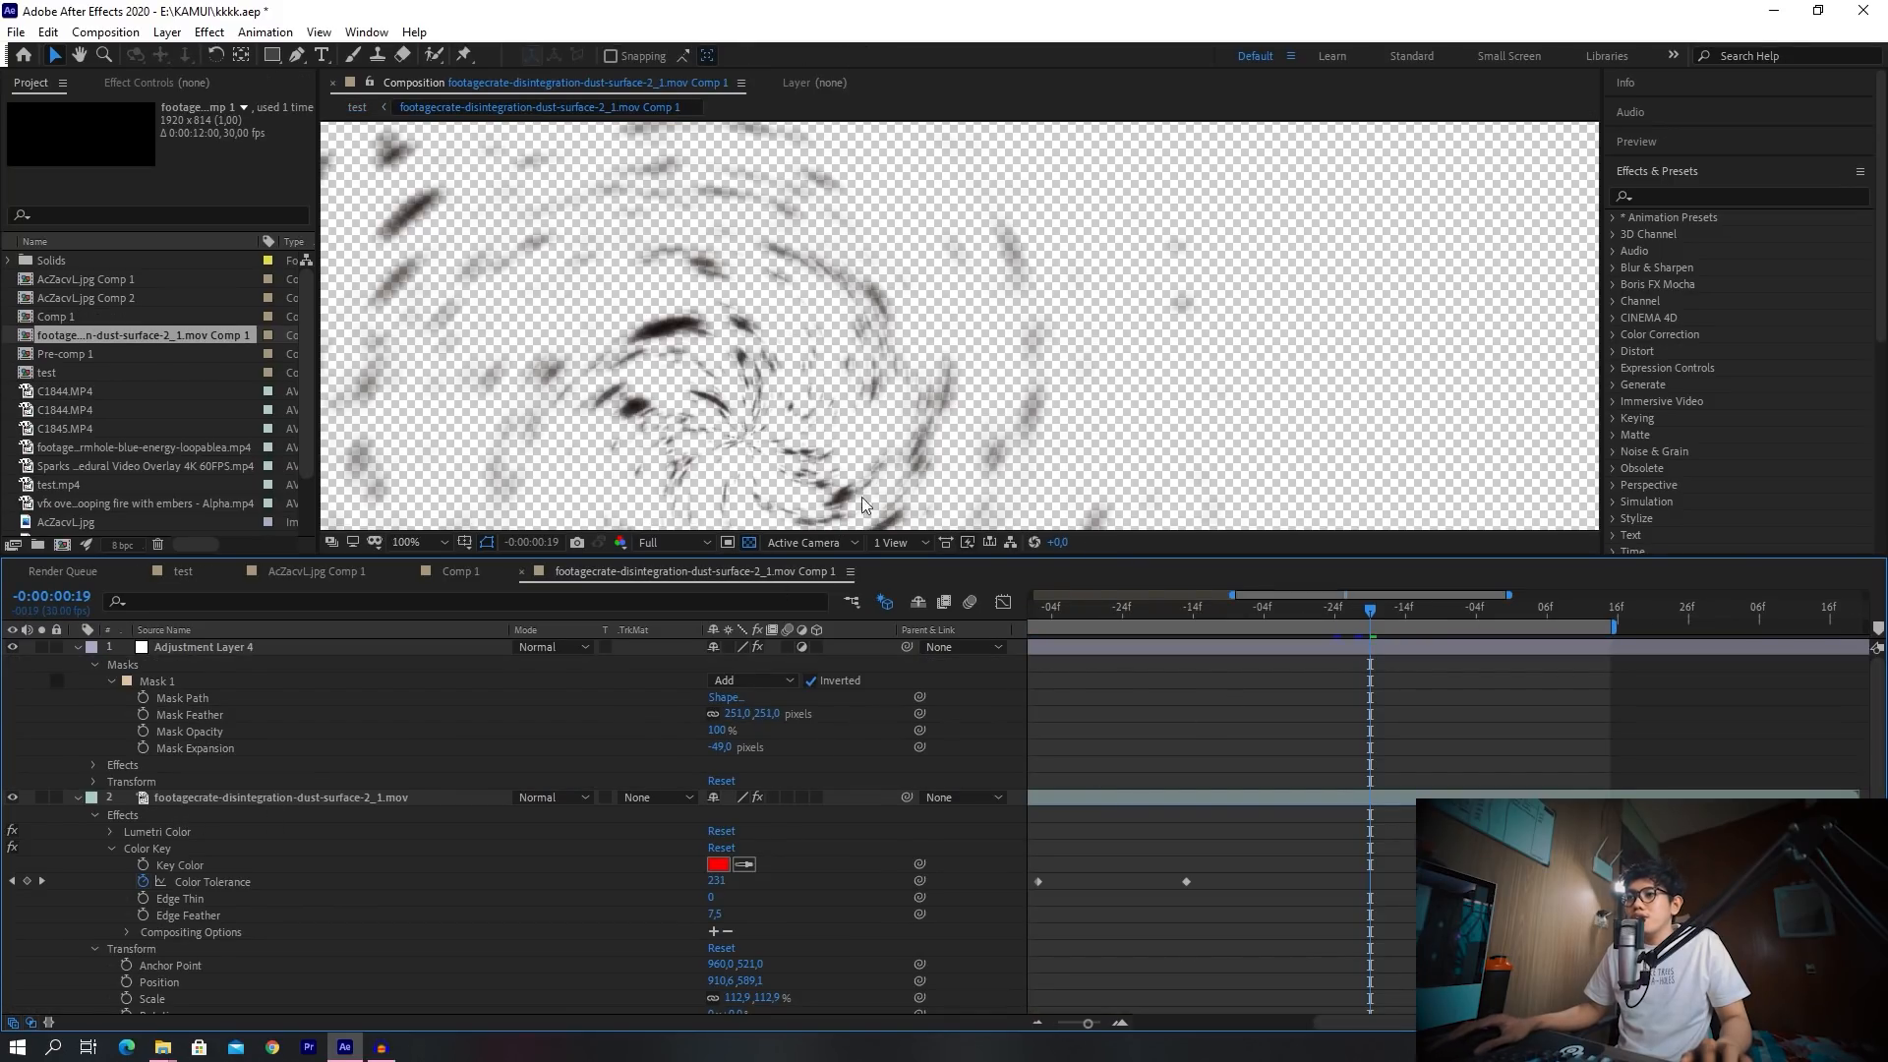
{"action": "scroll", "coordinate": [861, 498], "scroll_direction": "down", "scroll_amount": 2}
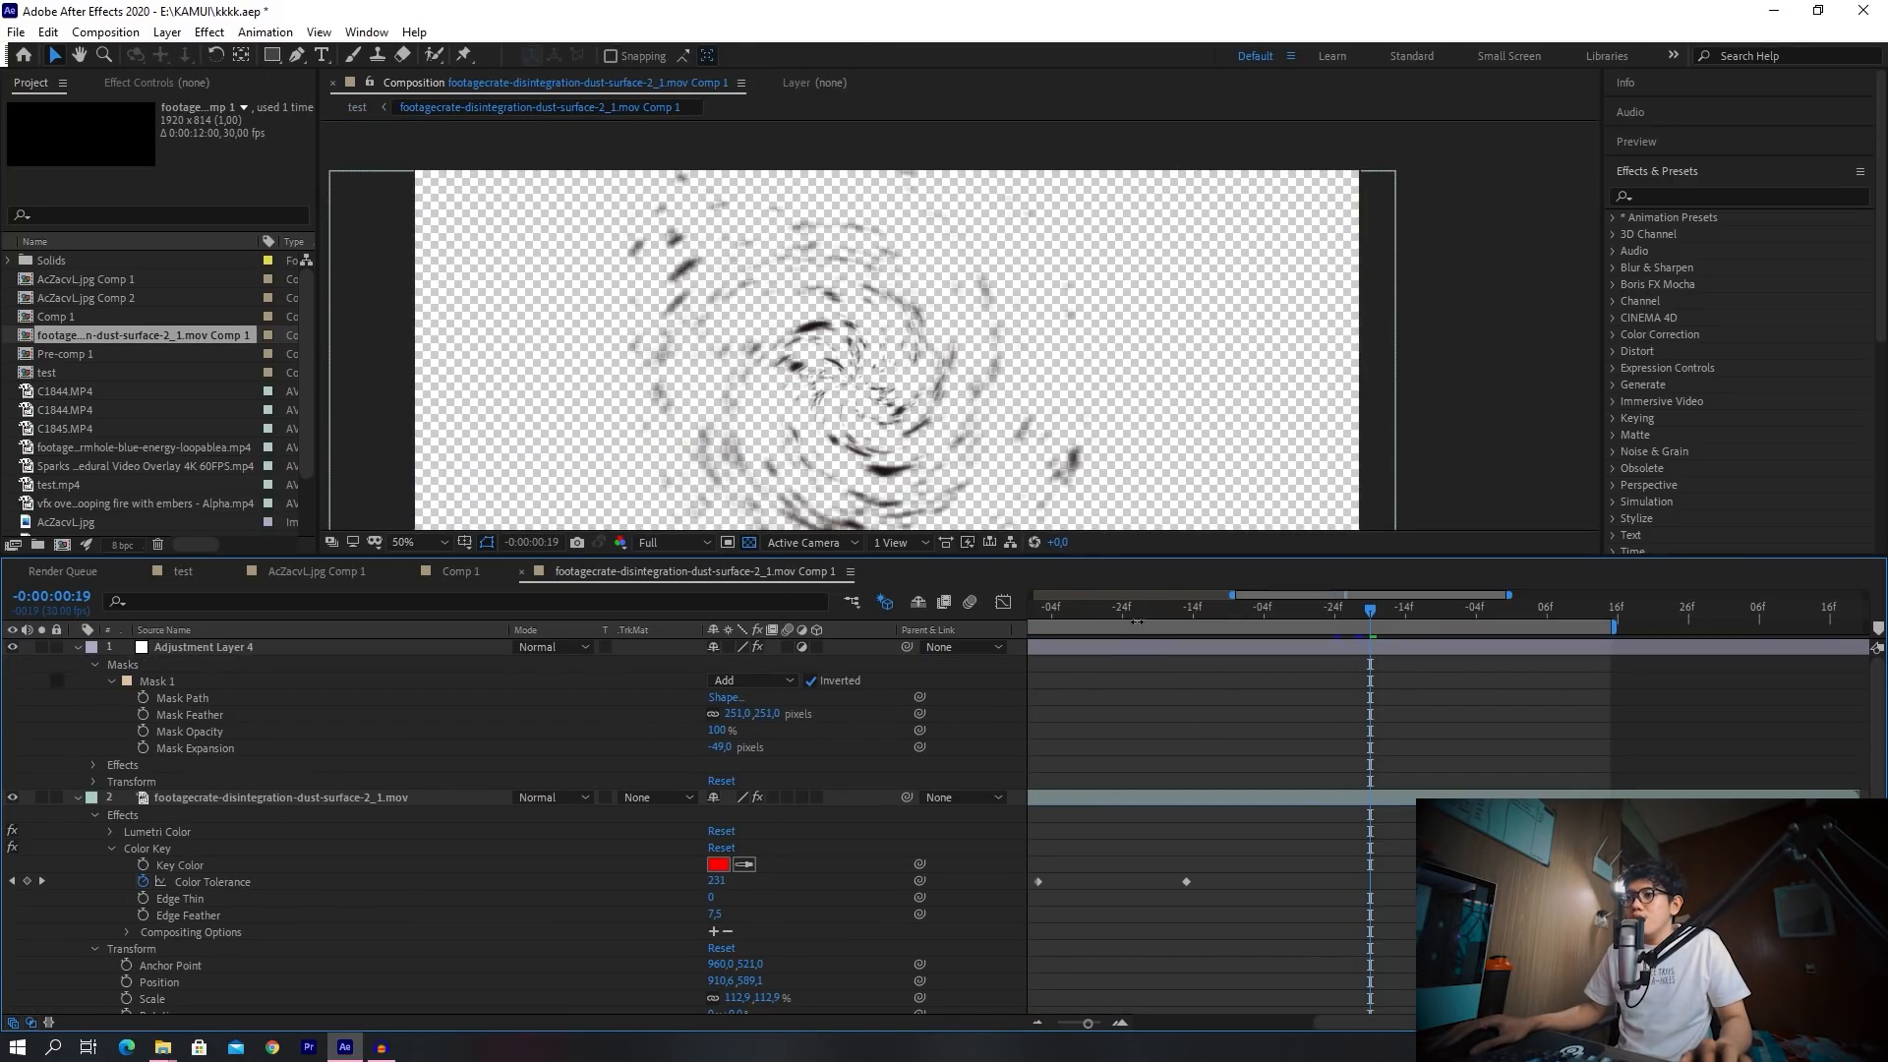
{"action": "left_click", "coordinate": [76, 798]}
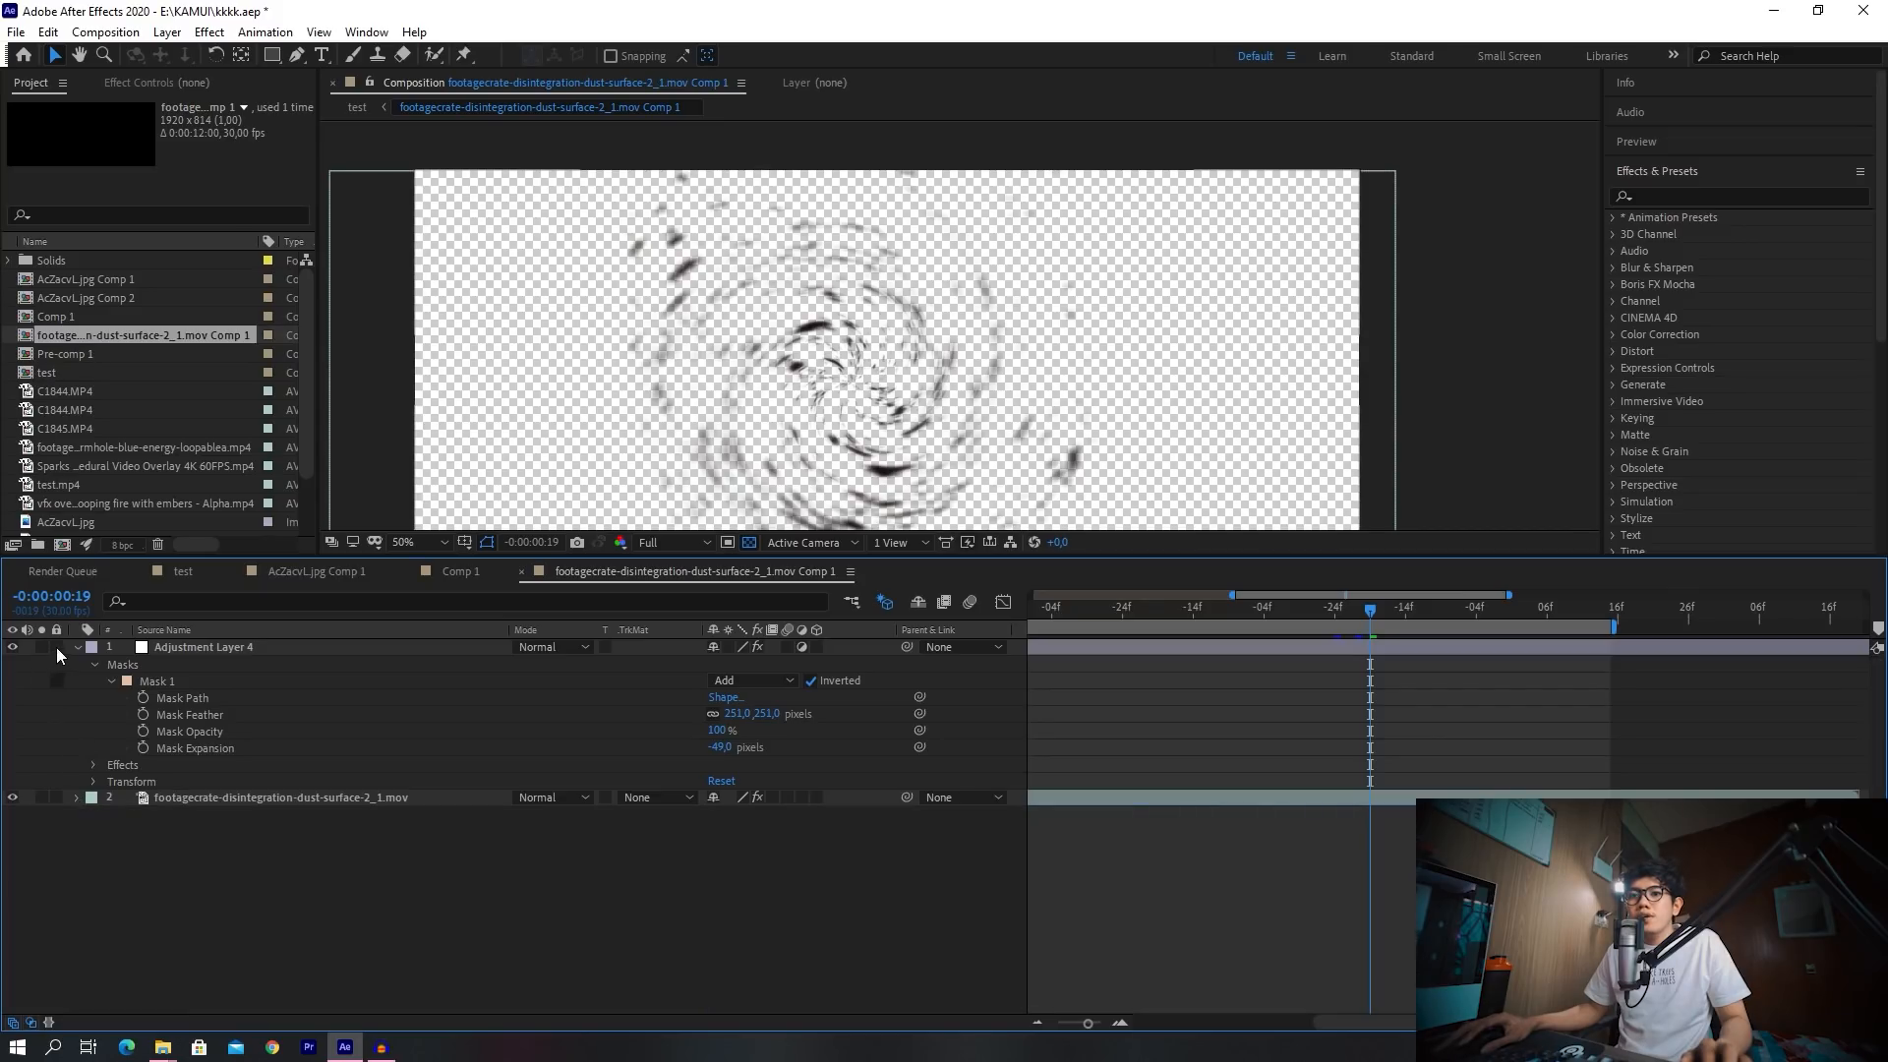
{"action": "left_click", "coordinate": [77, 647]}
Review Camera Lens Blur on Adjustment Layer 4, scrub to -0:00:00:24 and expand the layer's mask properties
{"action": "left_click", "coordinate": [157, 83]}
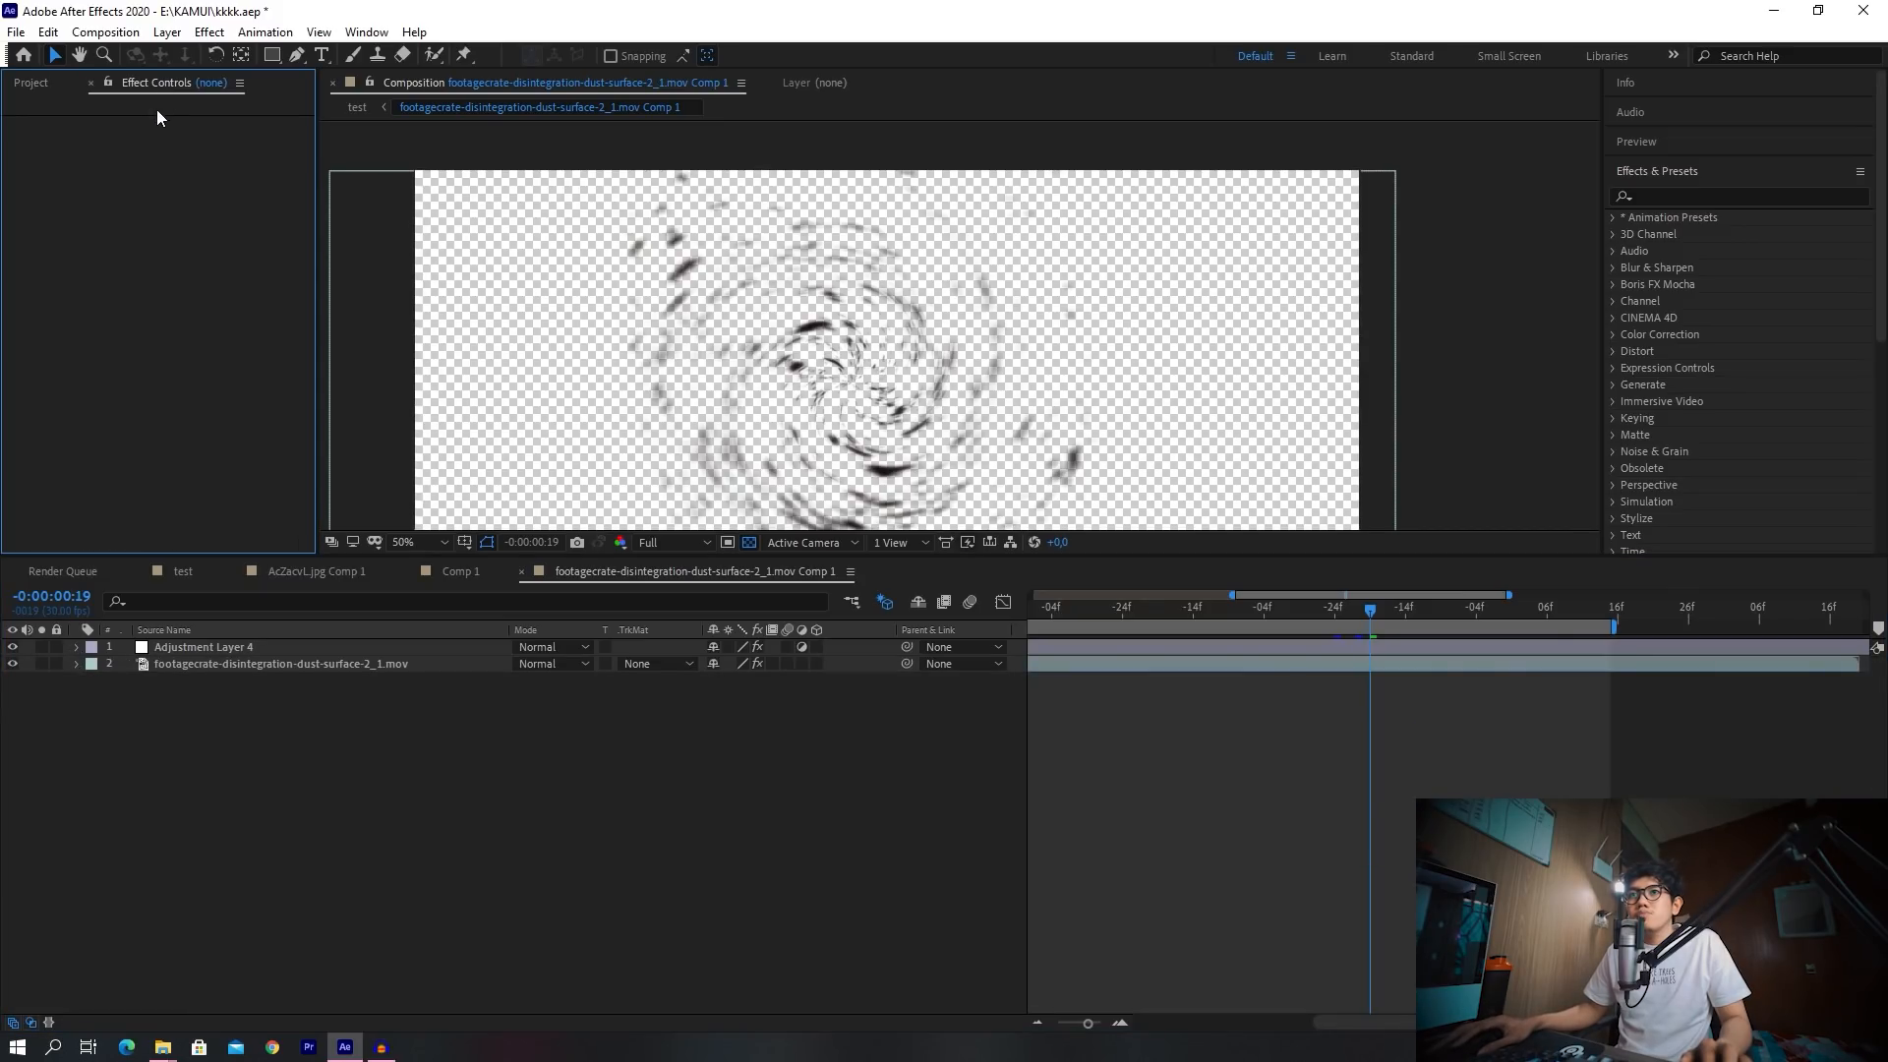
{"action": "left_click", "coordinate": [175, 647]}
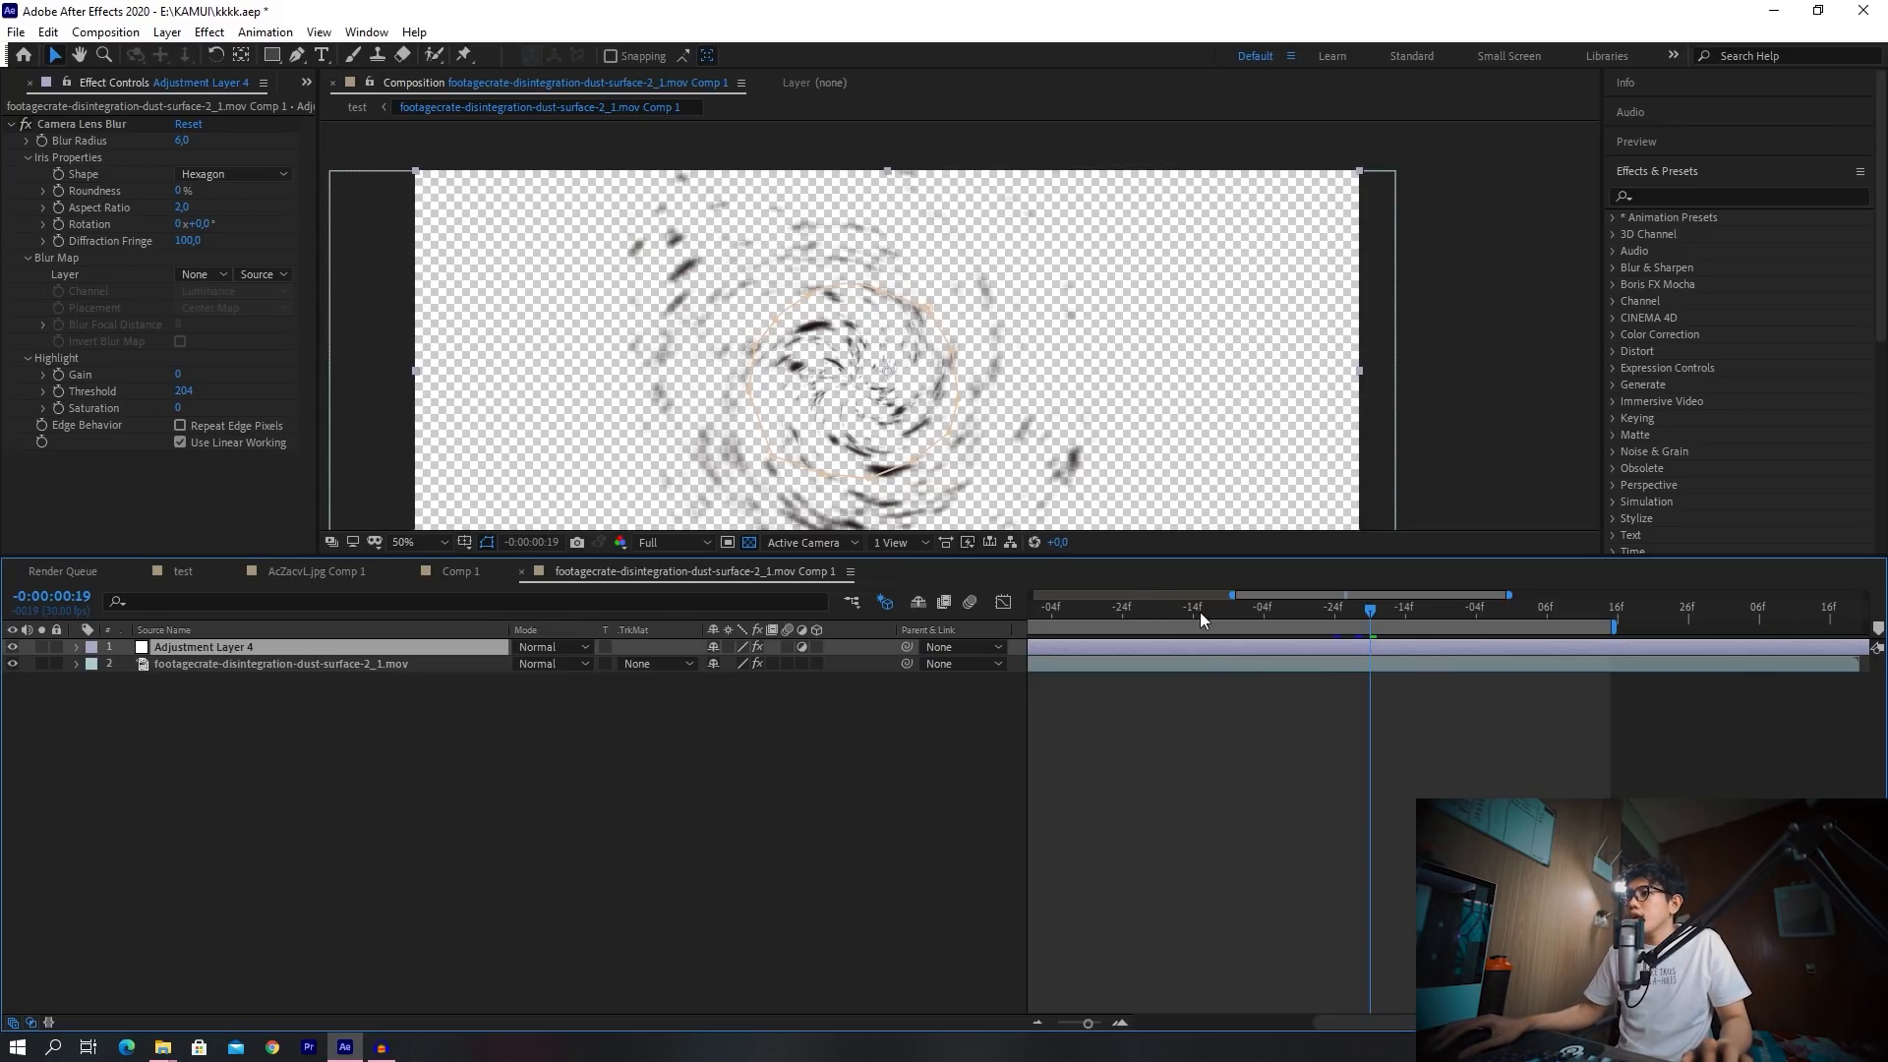
{"action": "left_click_drag", "start_coordinate": [1201, 614], "coordinate": [1331, 628]}
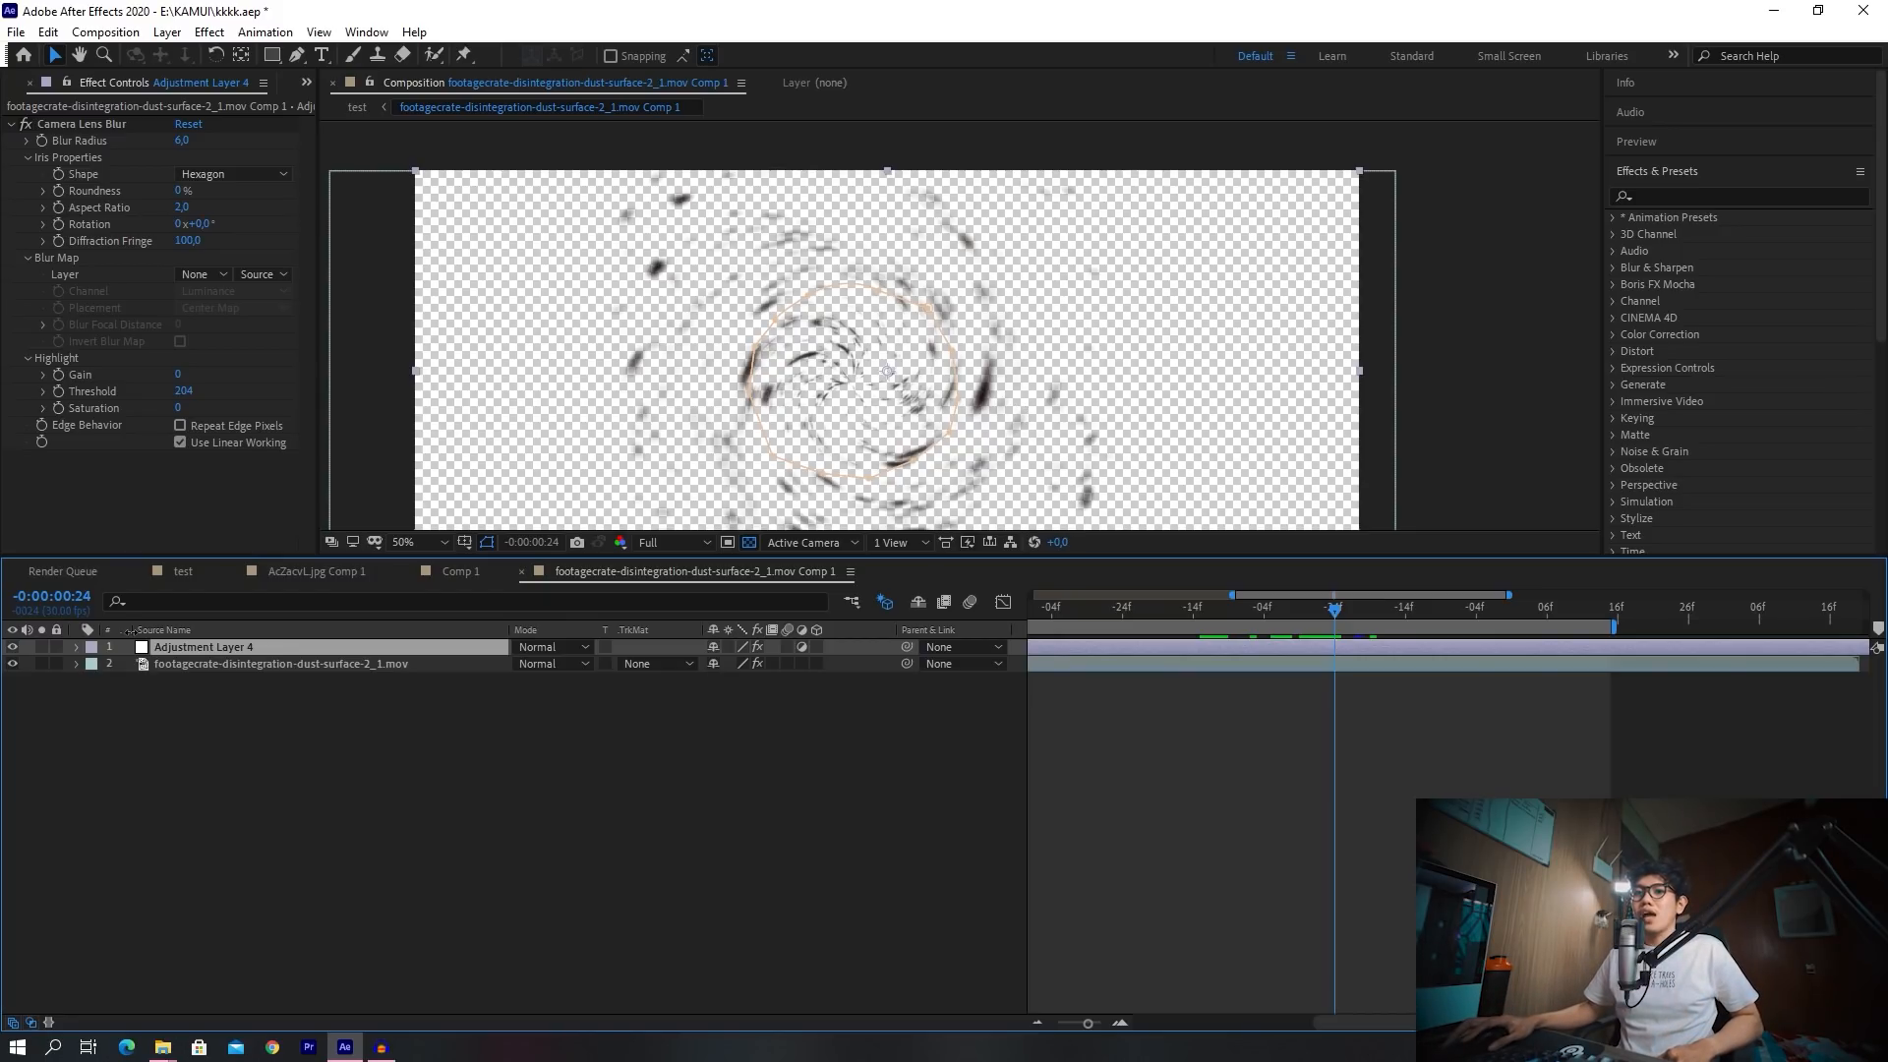
{"action": "left_click", "coordinate": [76, 647]}
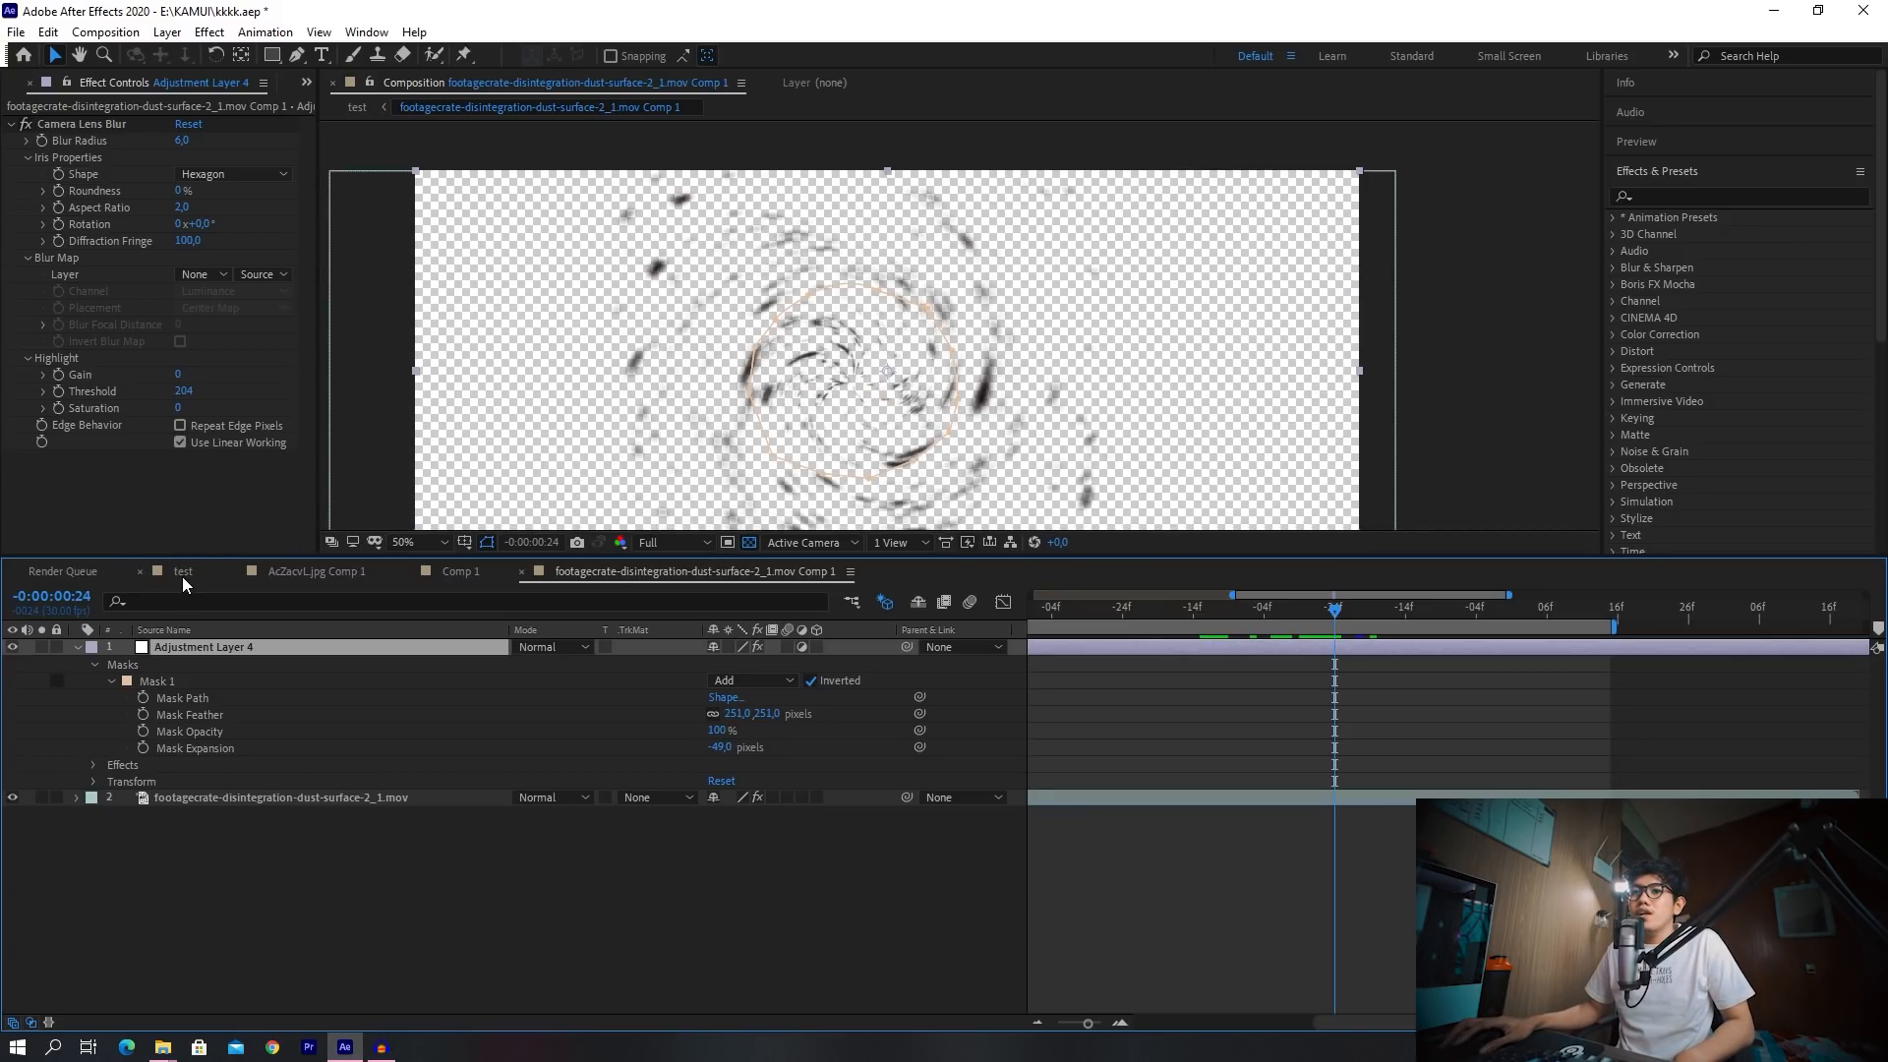
Open the test composition, scrub to 0:00:04:16 and review the Color Key and Twirl effects on Comp 1 layers 16 and 17
{"action": "left_click", "coordinate": [181, 576]}
{"action": "left_click_drag", "start_coordinate": [1328, 616], "coordinate": [1357, 623]}
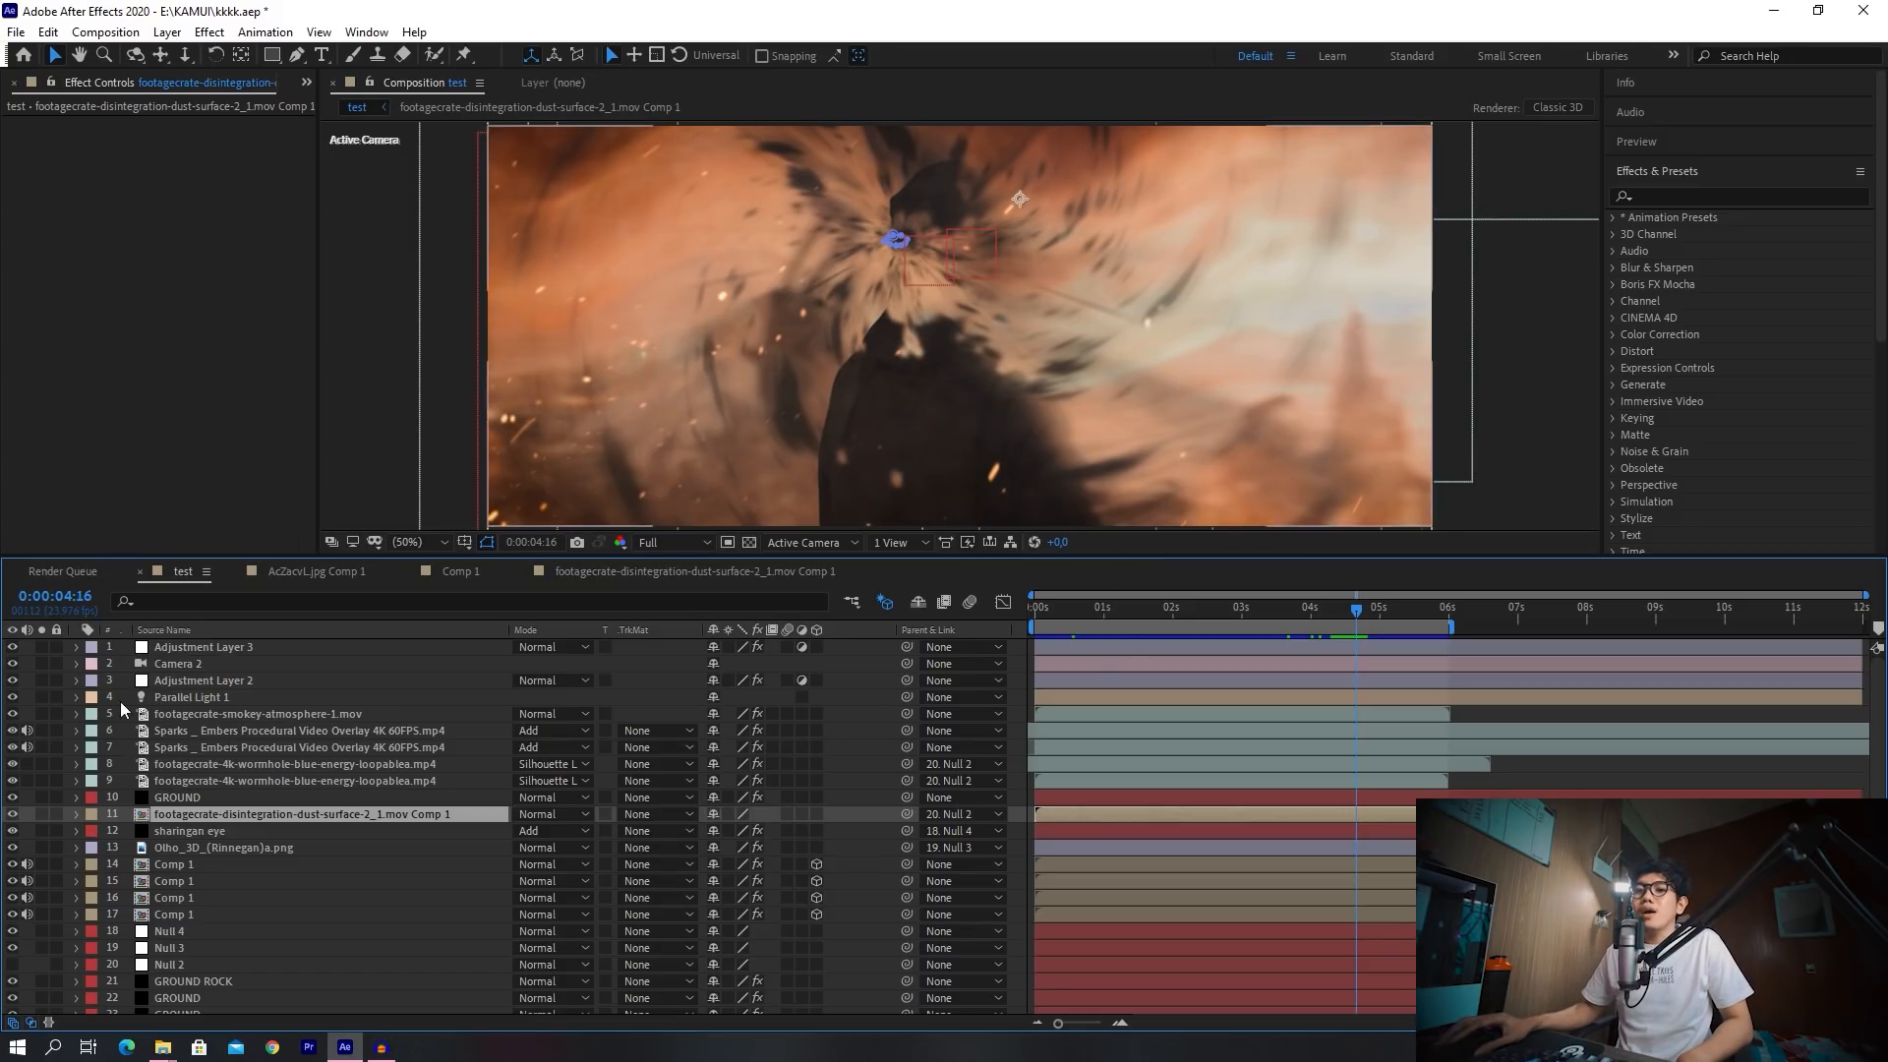
{"action": "left_click", "coordinate": [173, 915]}
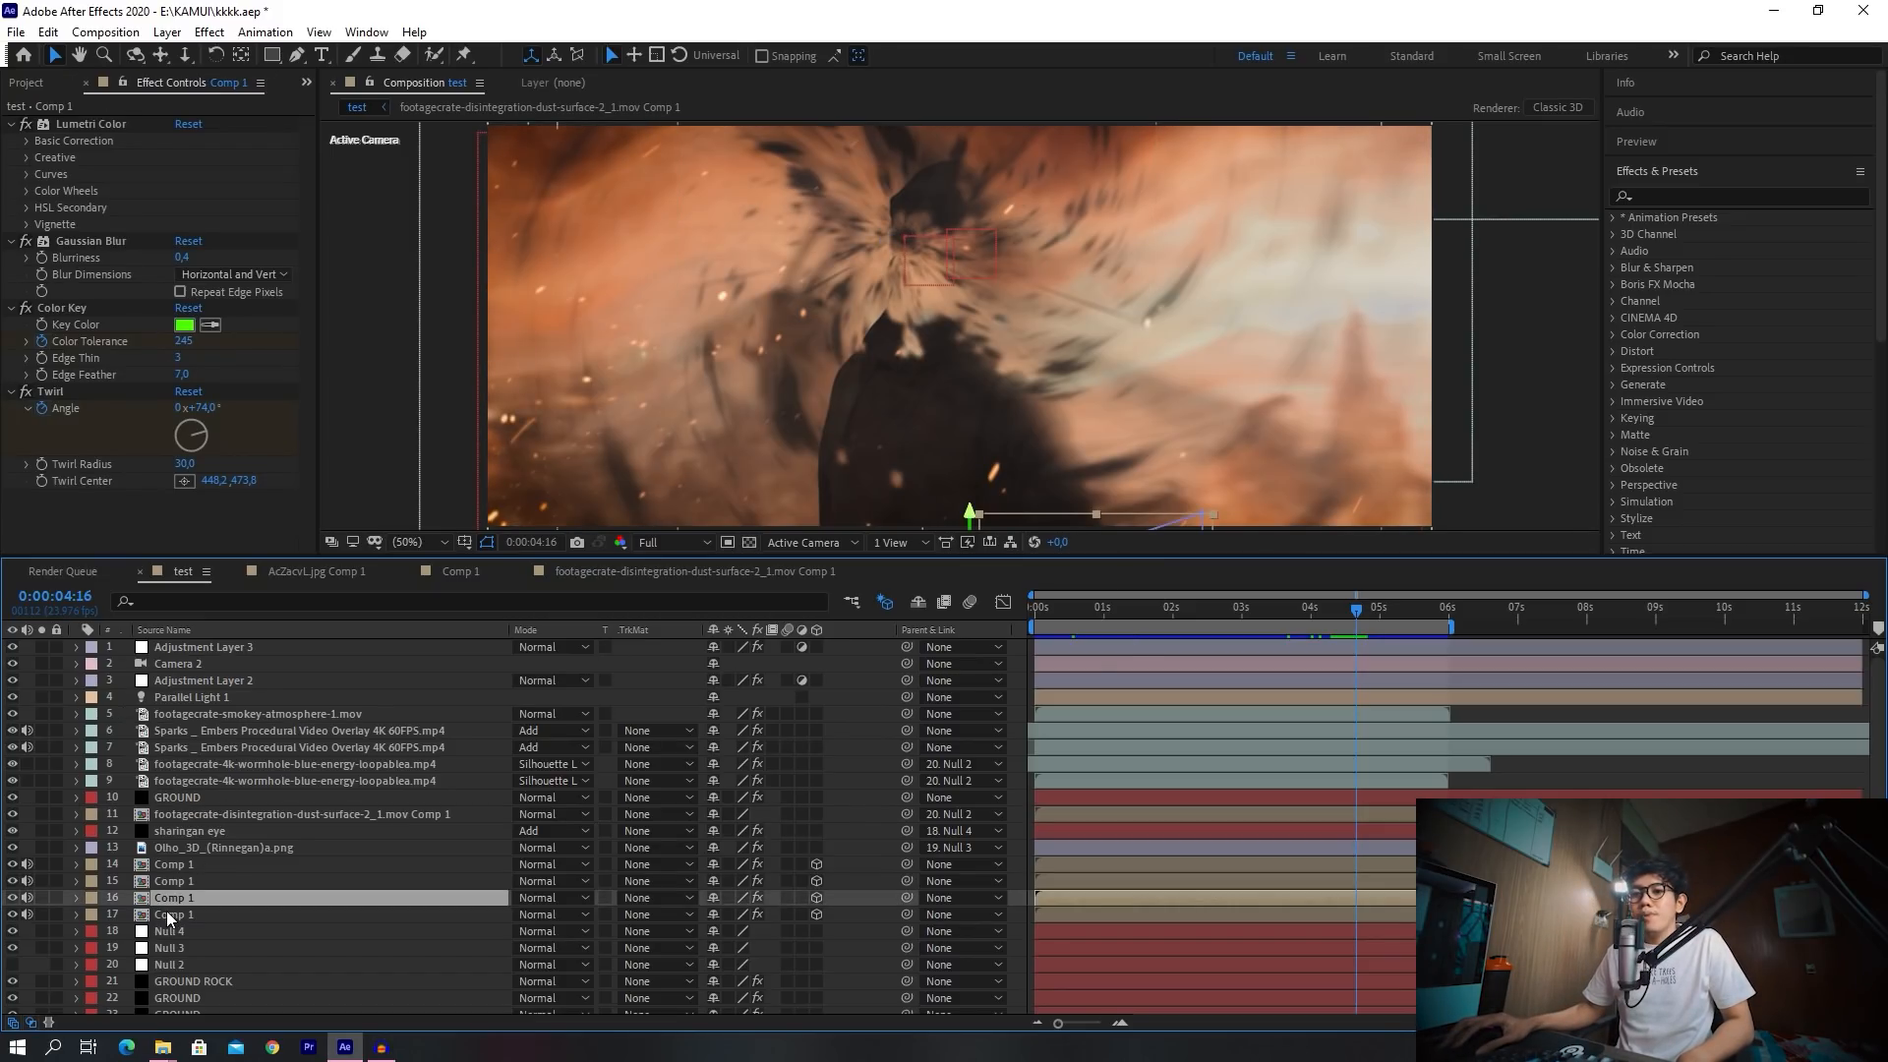
{"action": "left_click", "coordinate": [185, 898]}
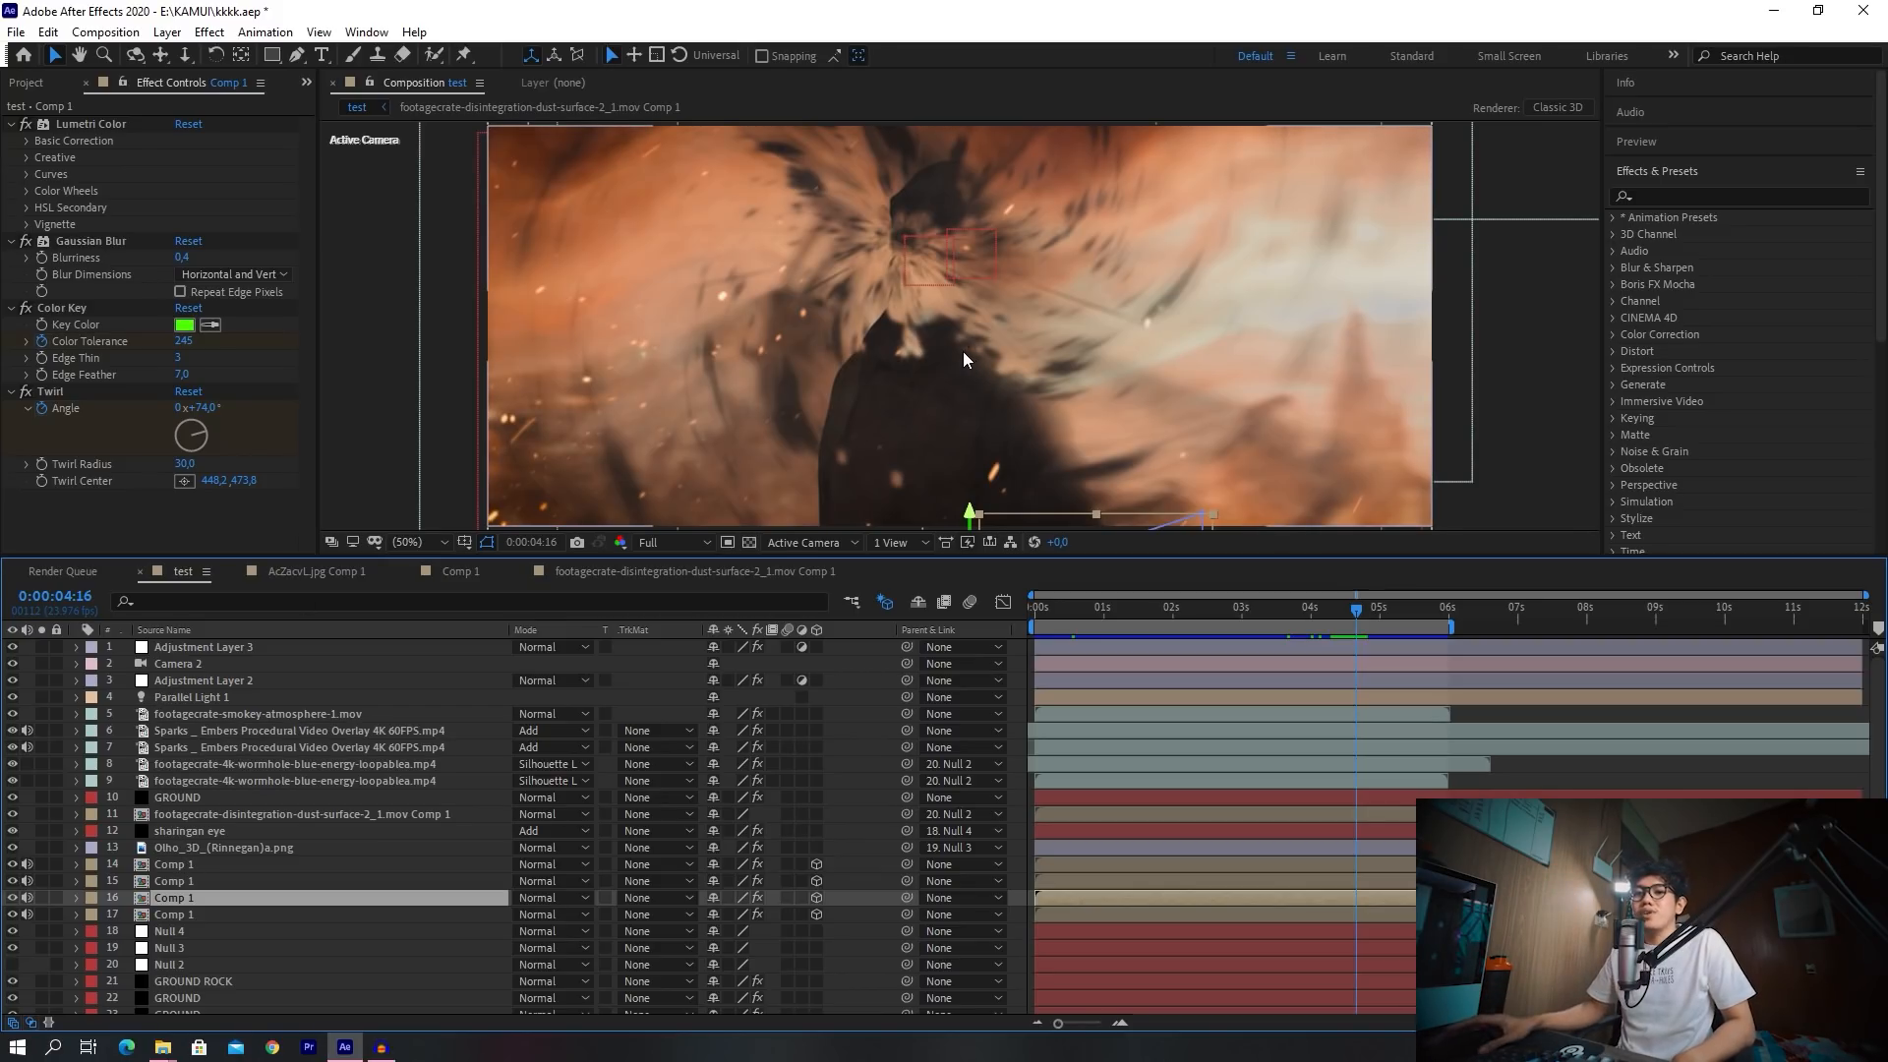
{"action": "left_click", "coordinate": [188, 913]}
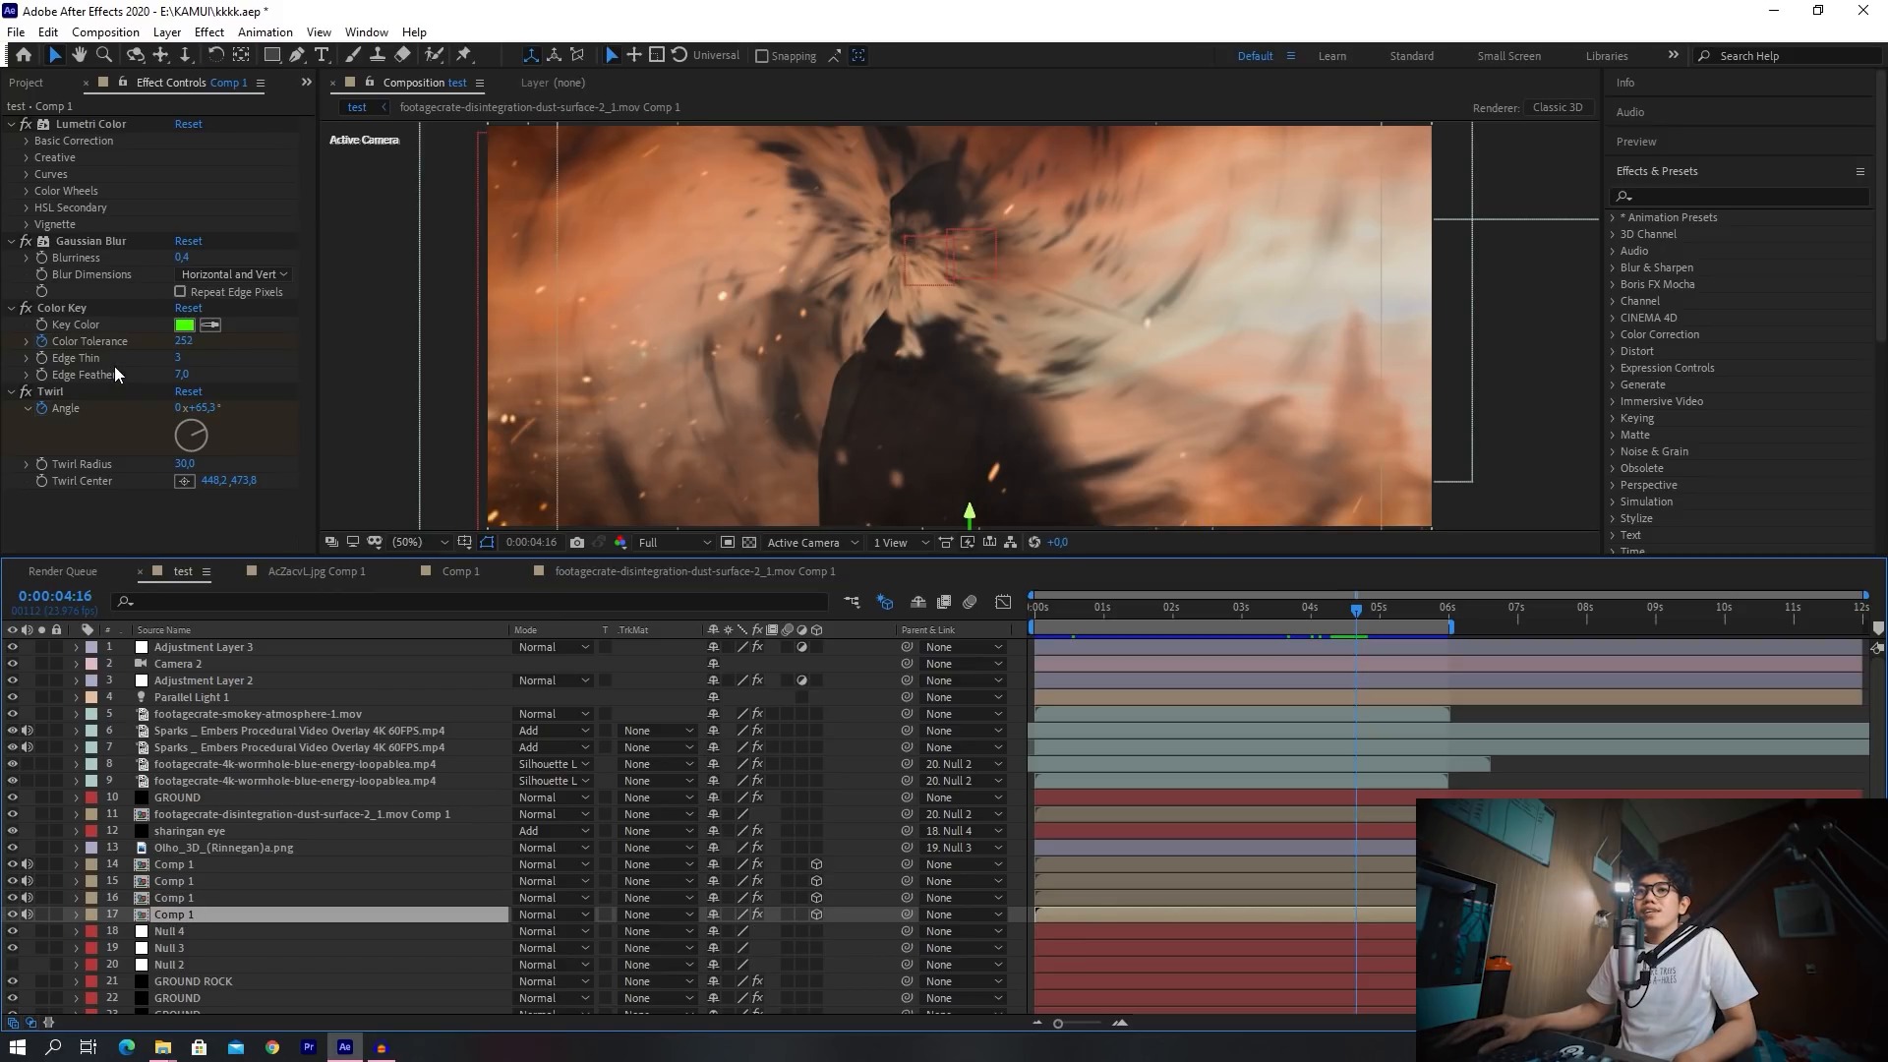
{"action": "left_click", "coordinate": [79, 309]}
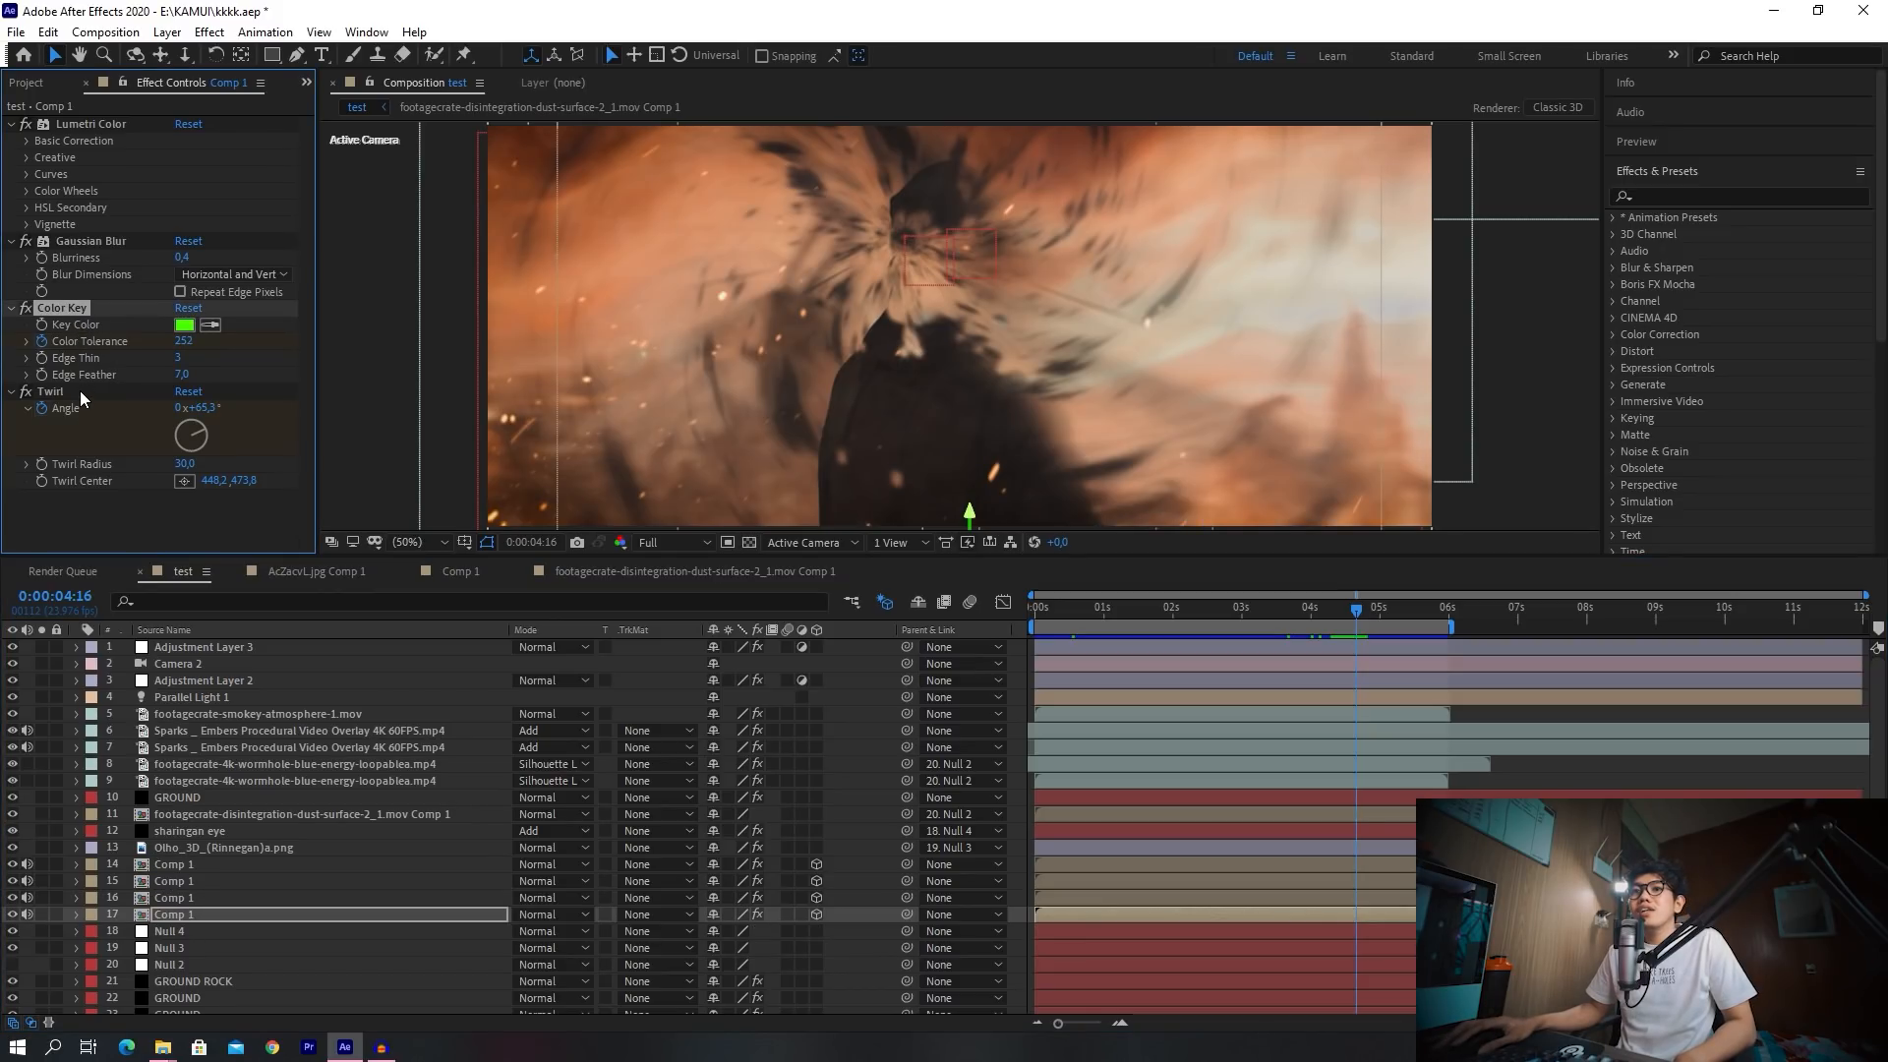
{"action": "left_click", "coordinate": [80, 391]}
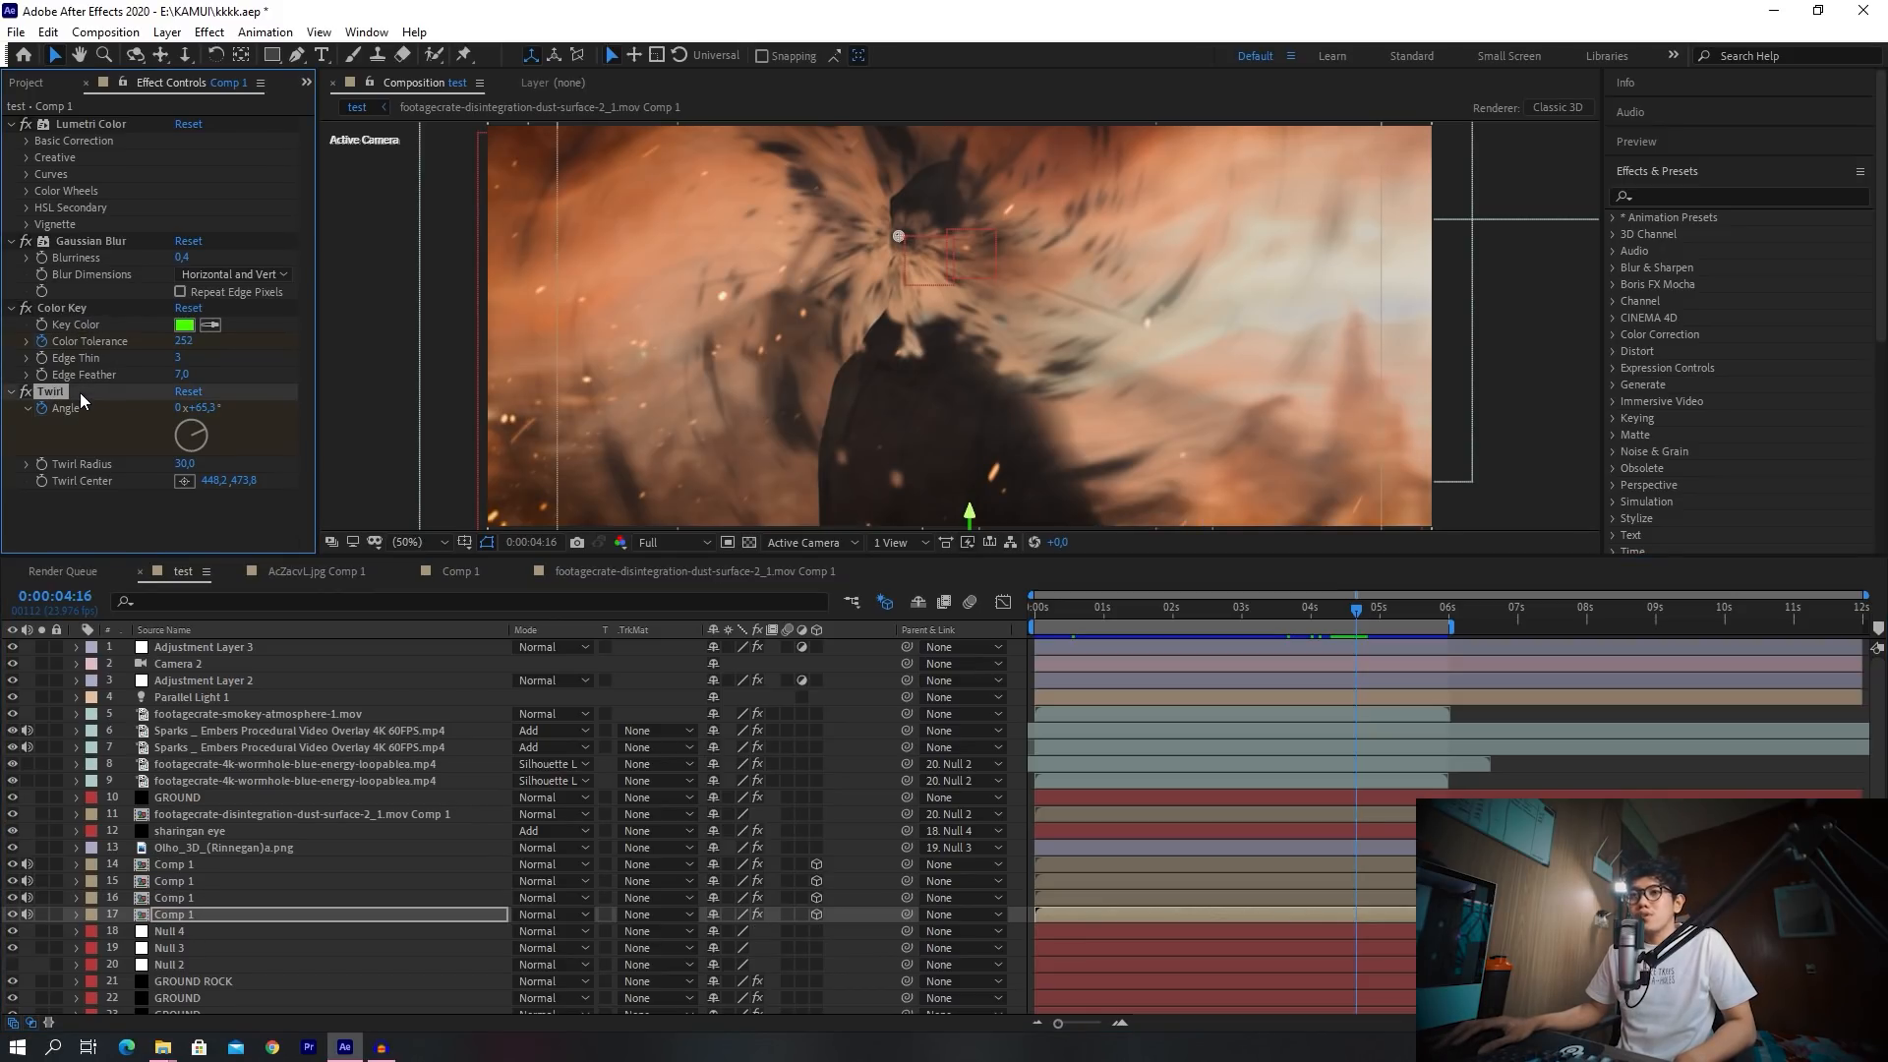
{"action": "left_click", "coordinate": [73, 307]}
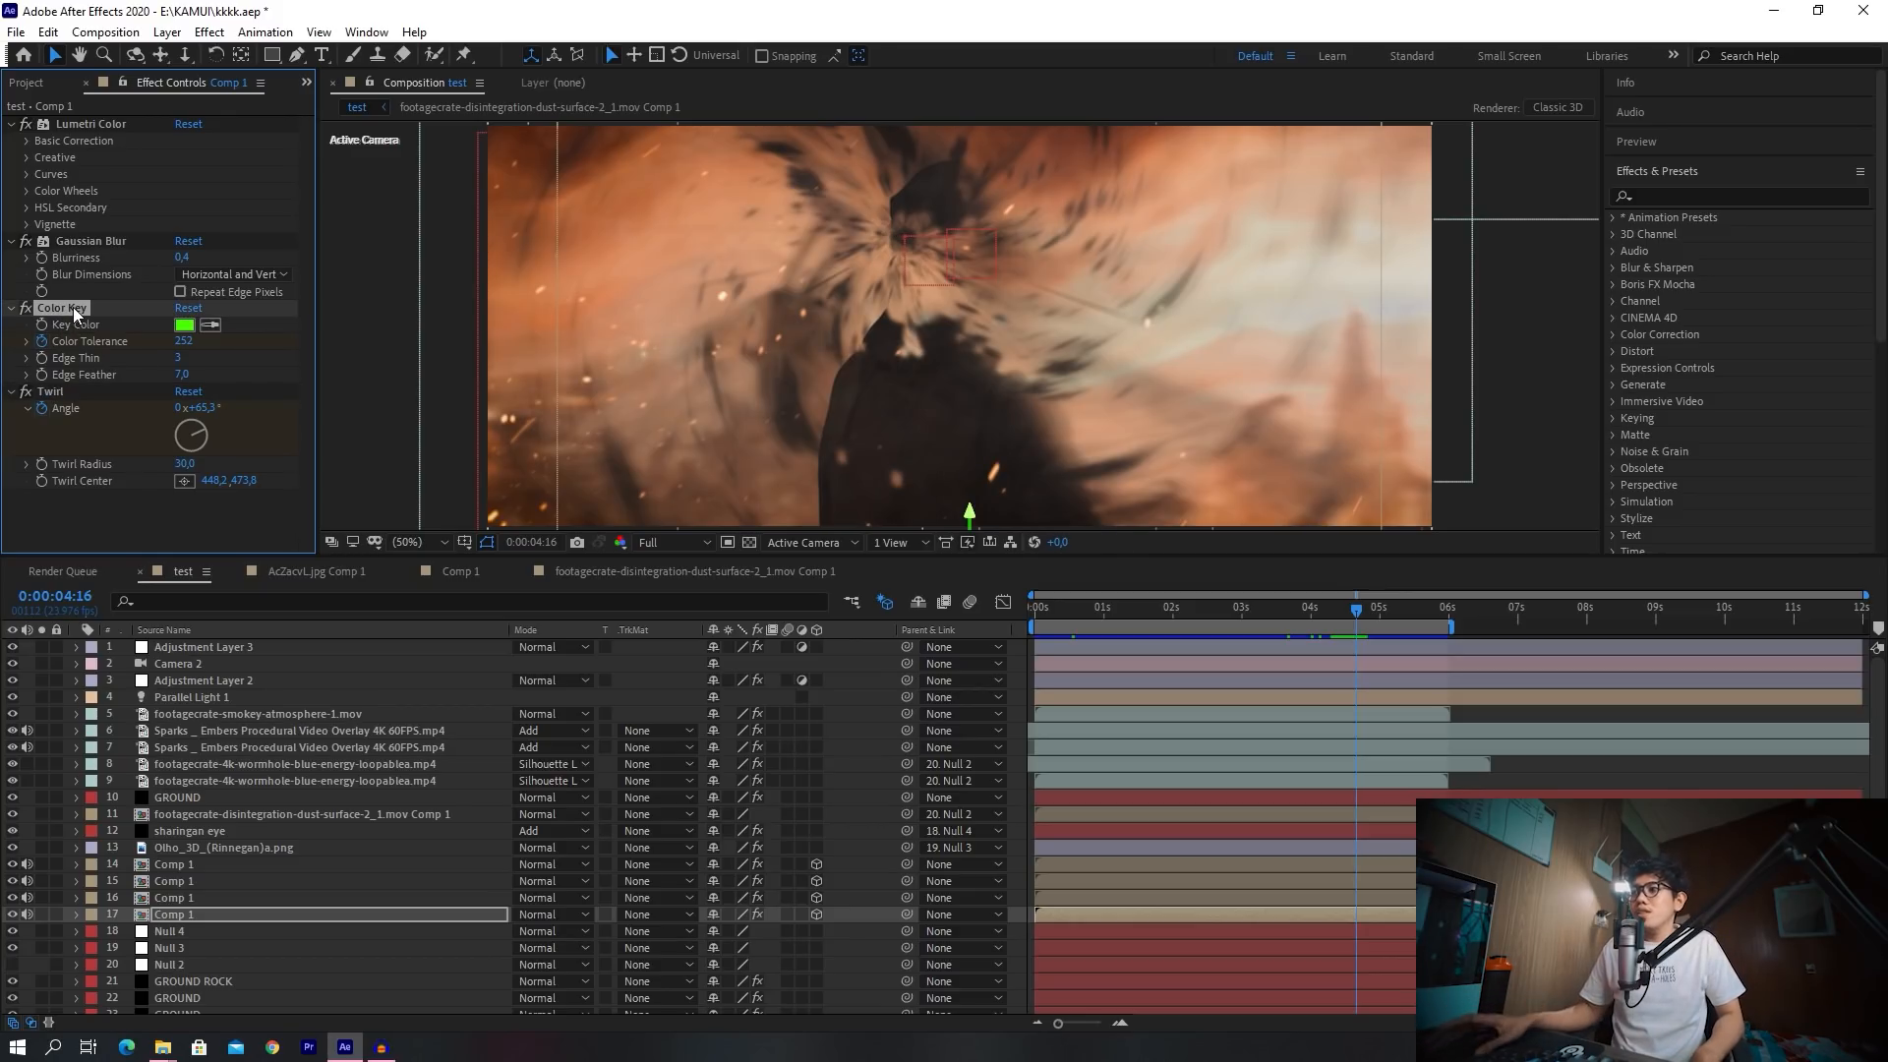
Scrub to 0:00:04:22 and turn off the Color Key effect on Comp 1 layers 15 to 17
{"action": "left_click", "coordinate": [1372, 610]}
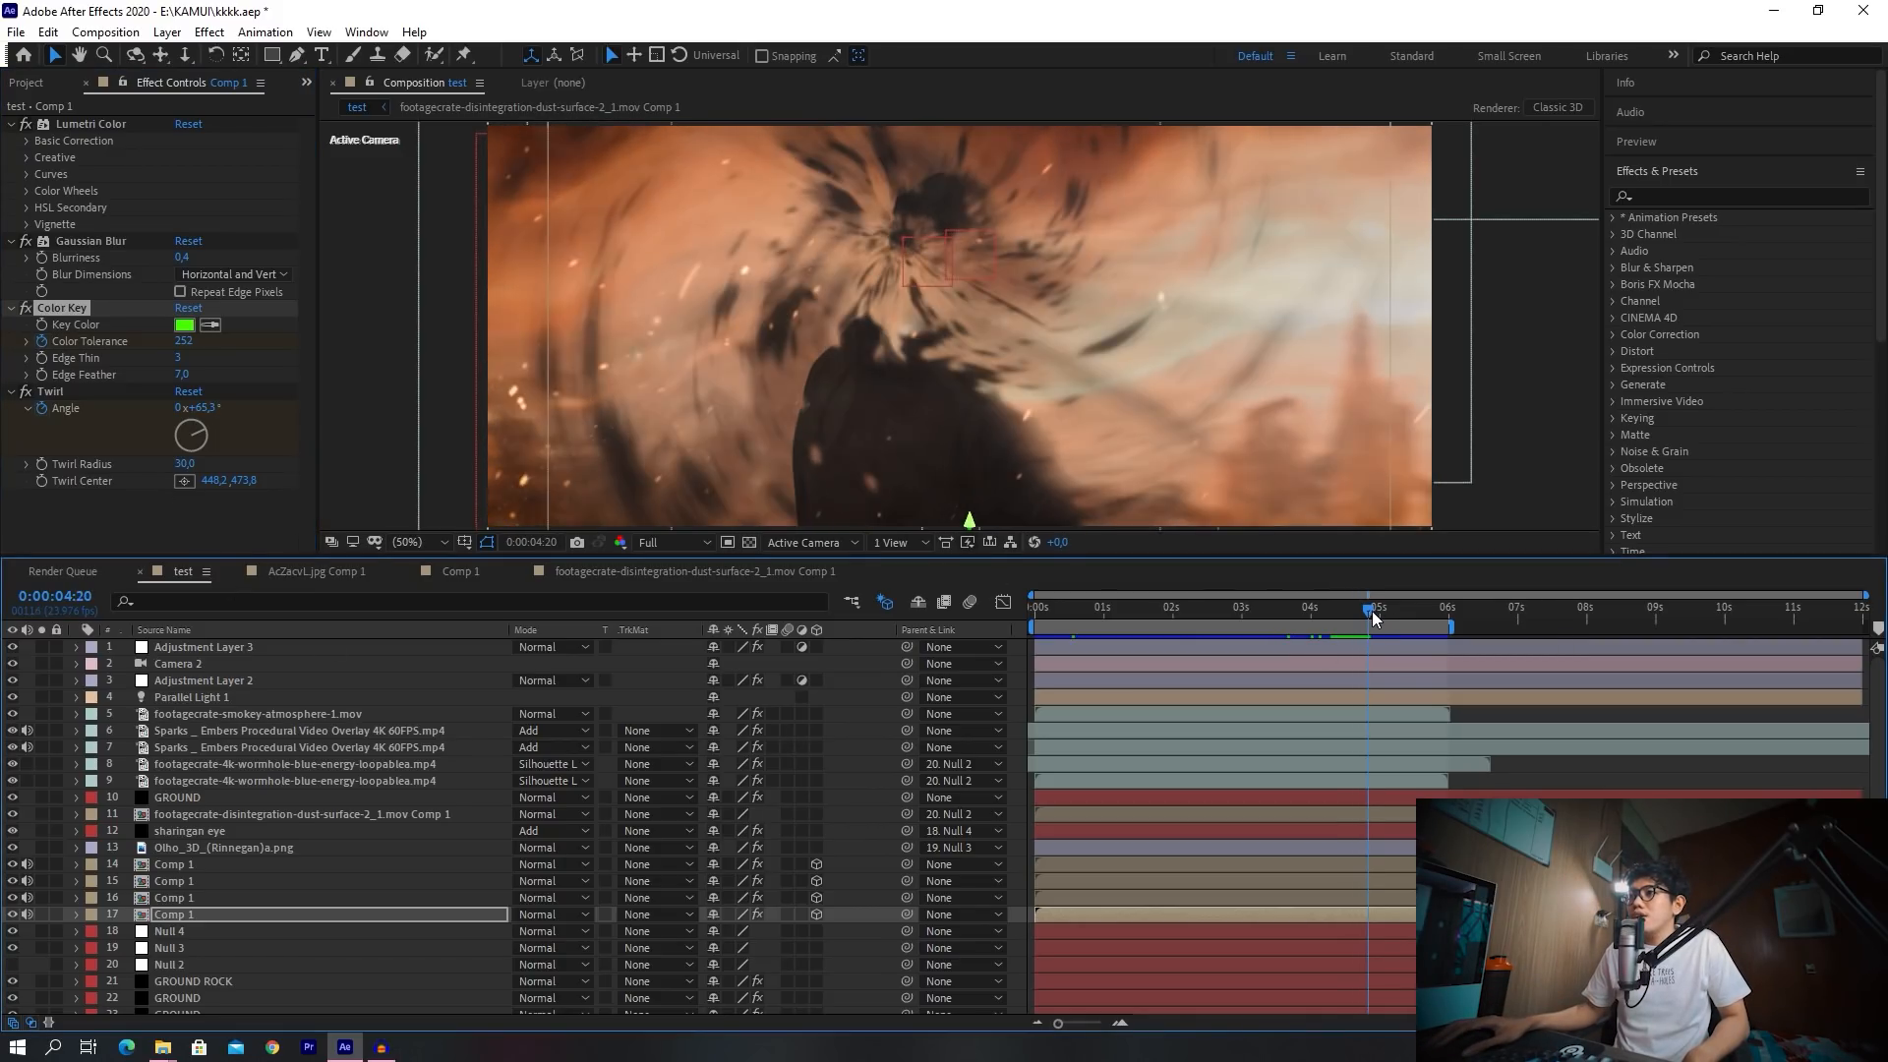
{"action": "left_click_drag", "start_coordinate": [1371, 611], "coordinate": [1374, 616]}
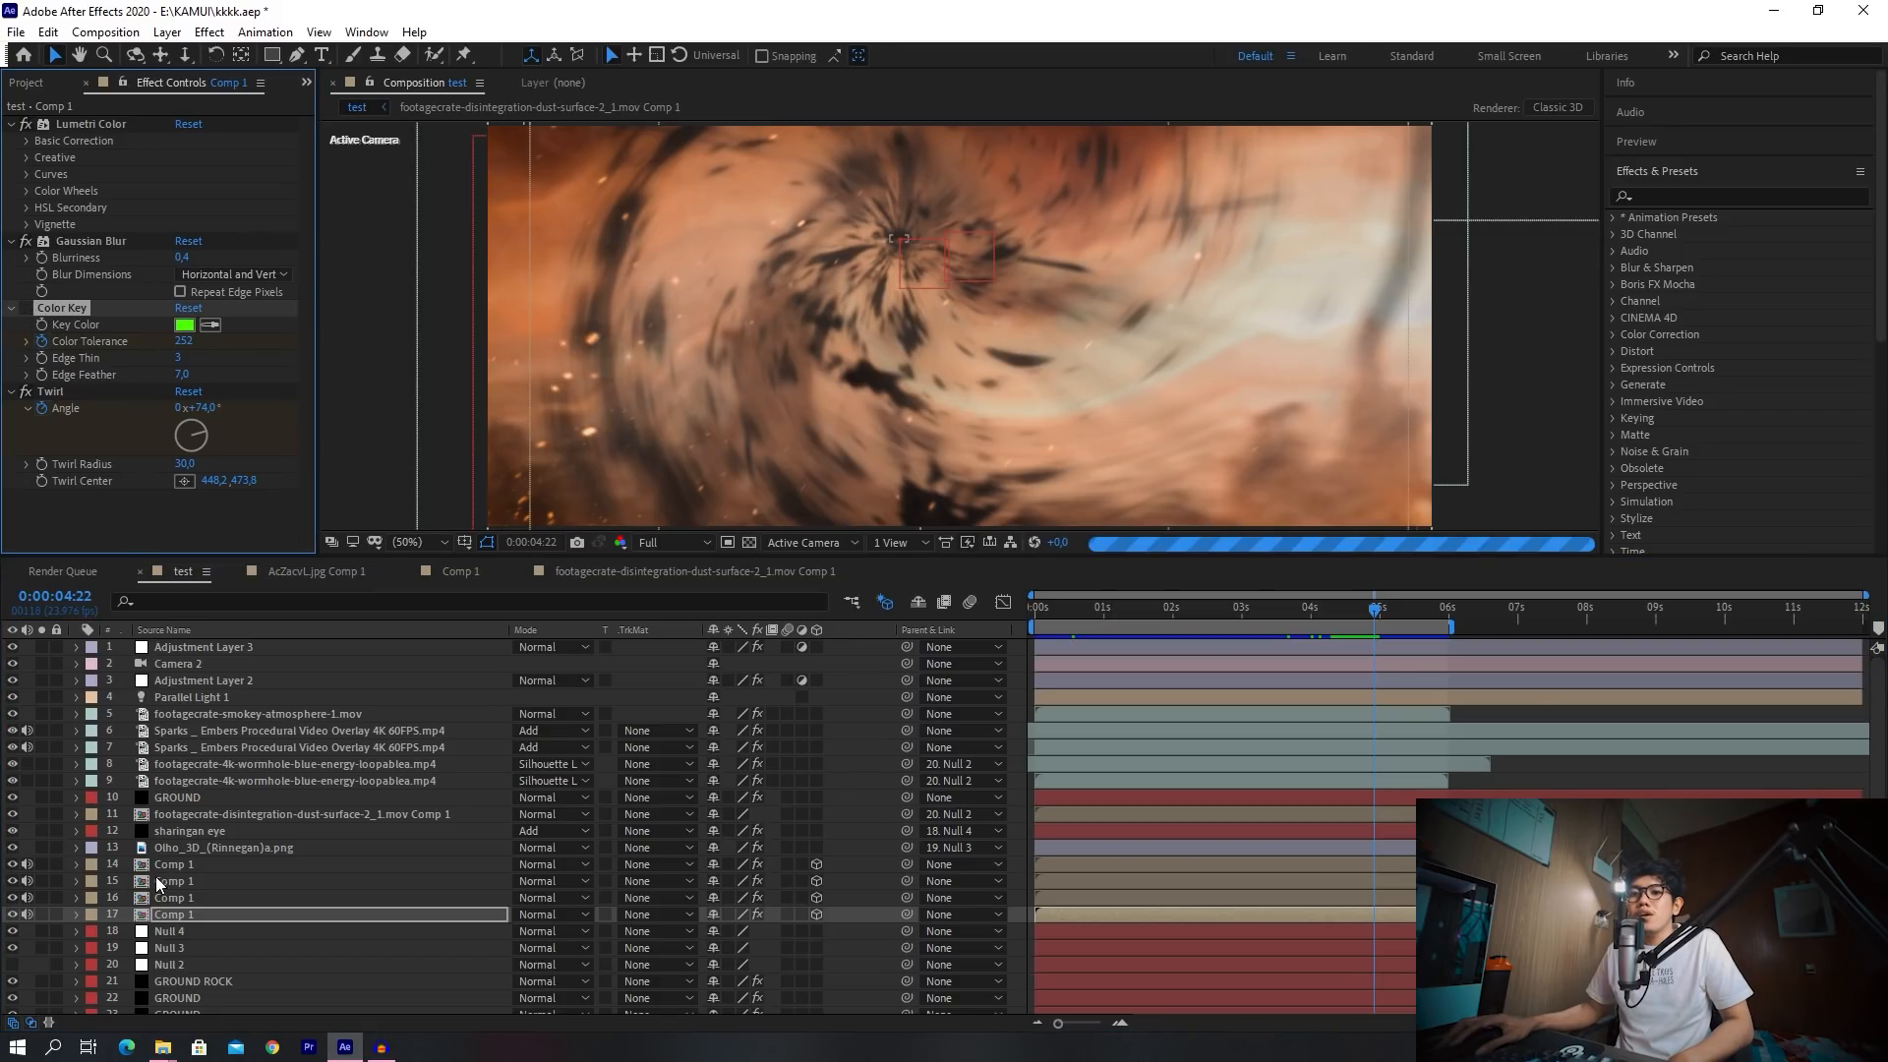
{"action": "left_click", "coordinate": [175, 898]}
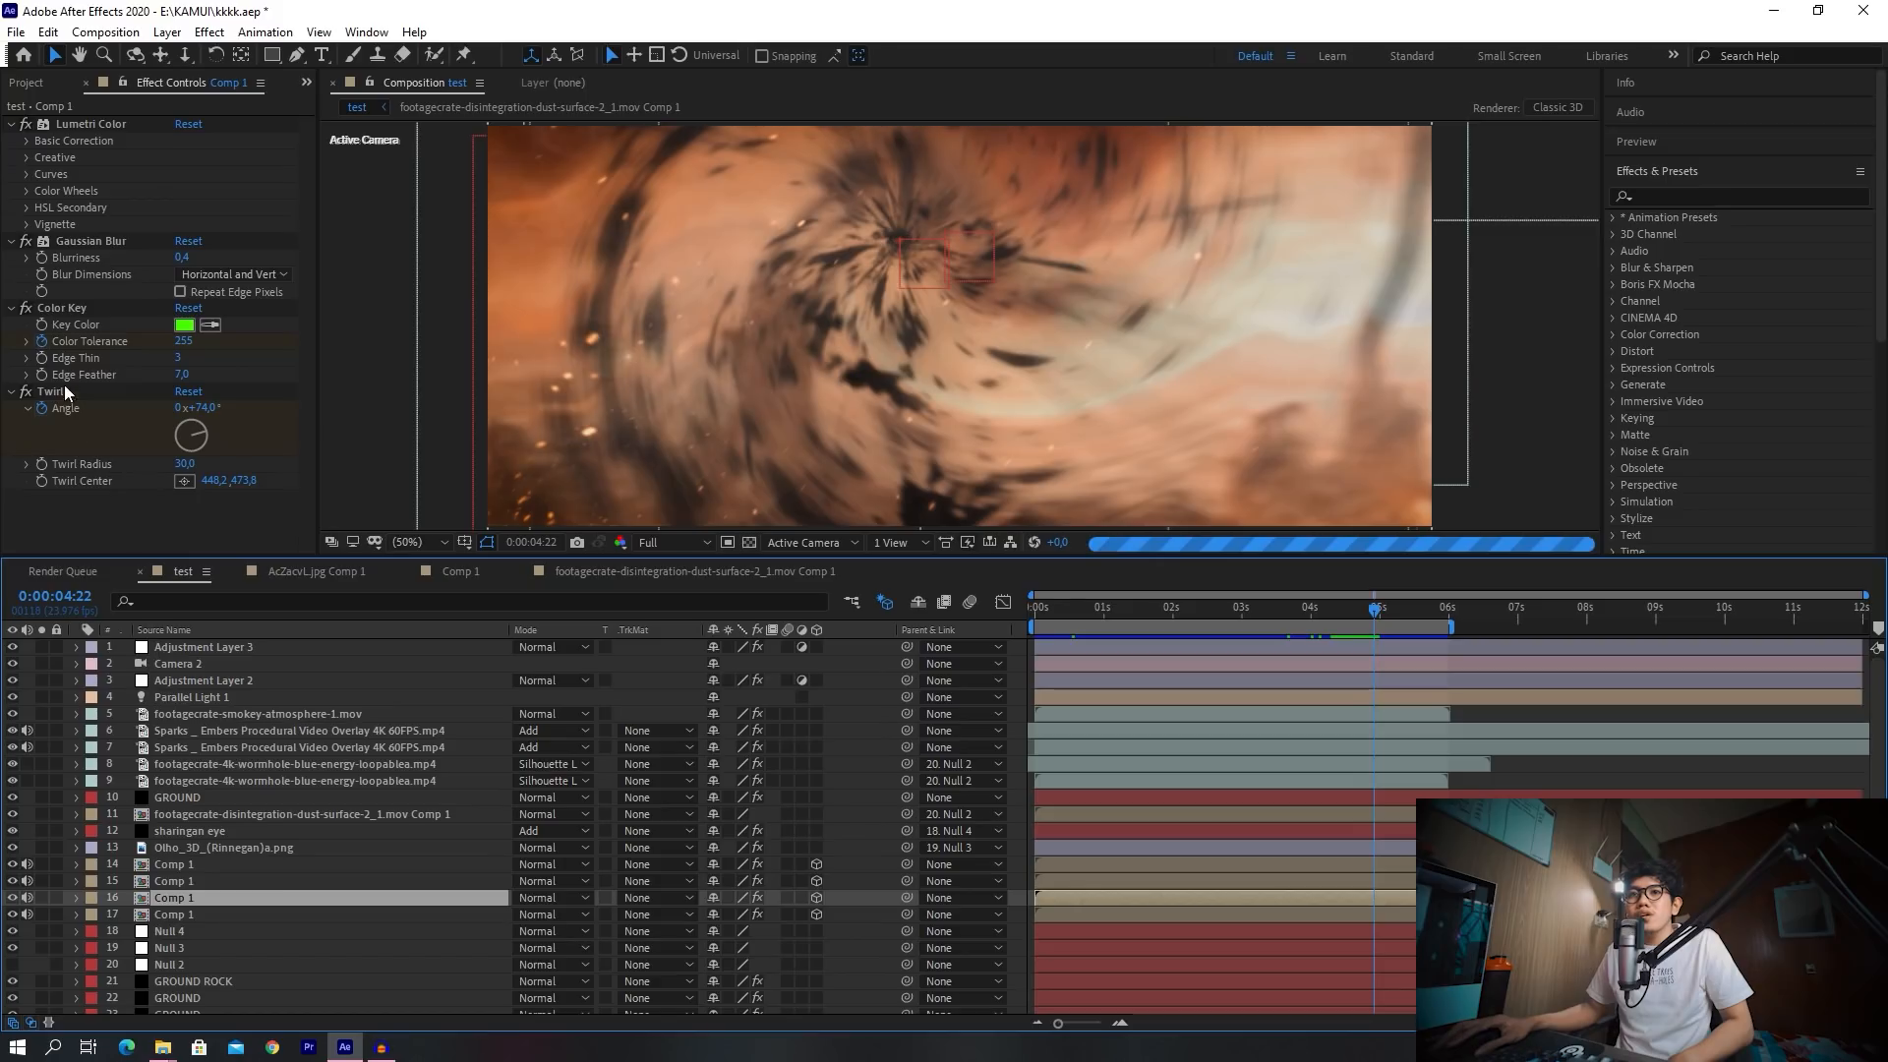
{"action": "left_click", "coordinate": [25, 308]}
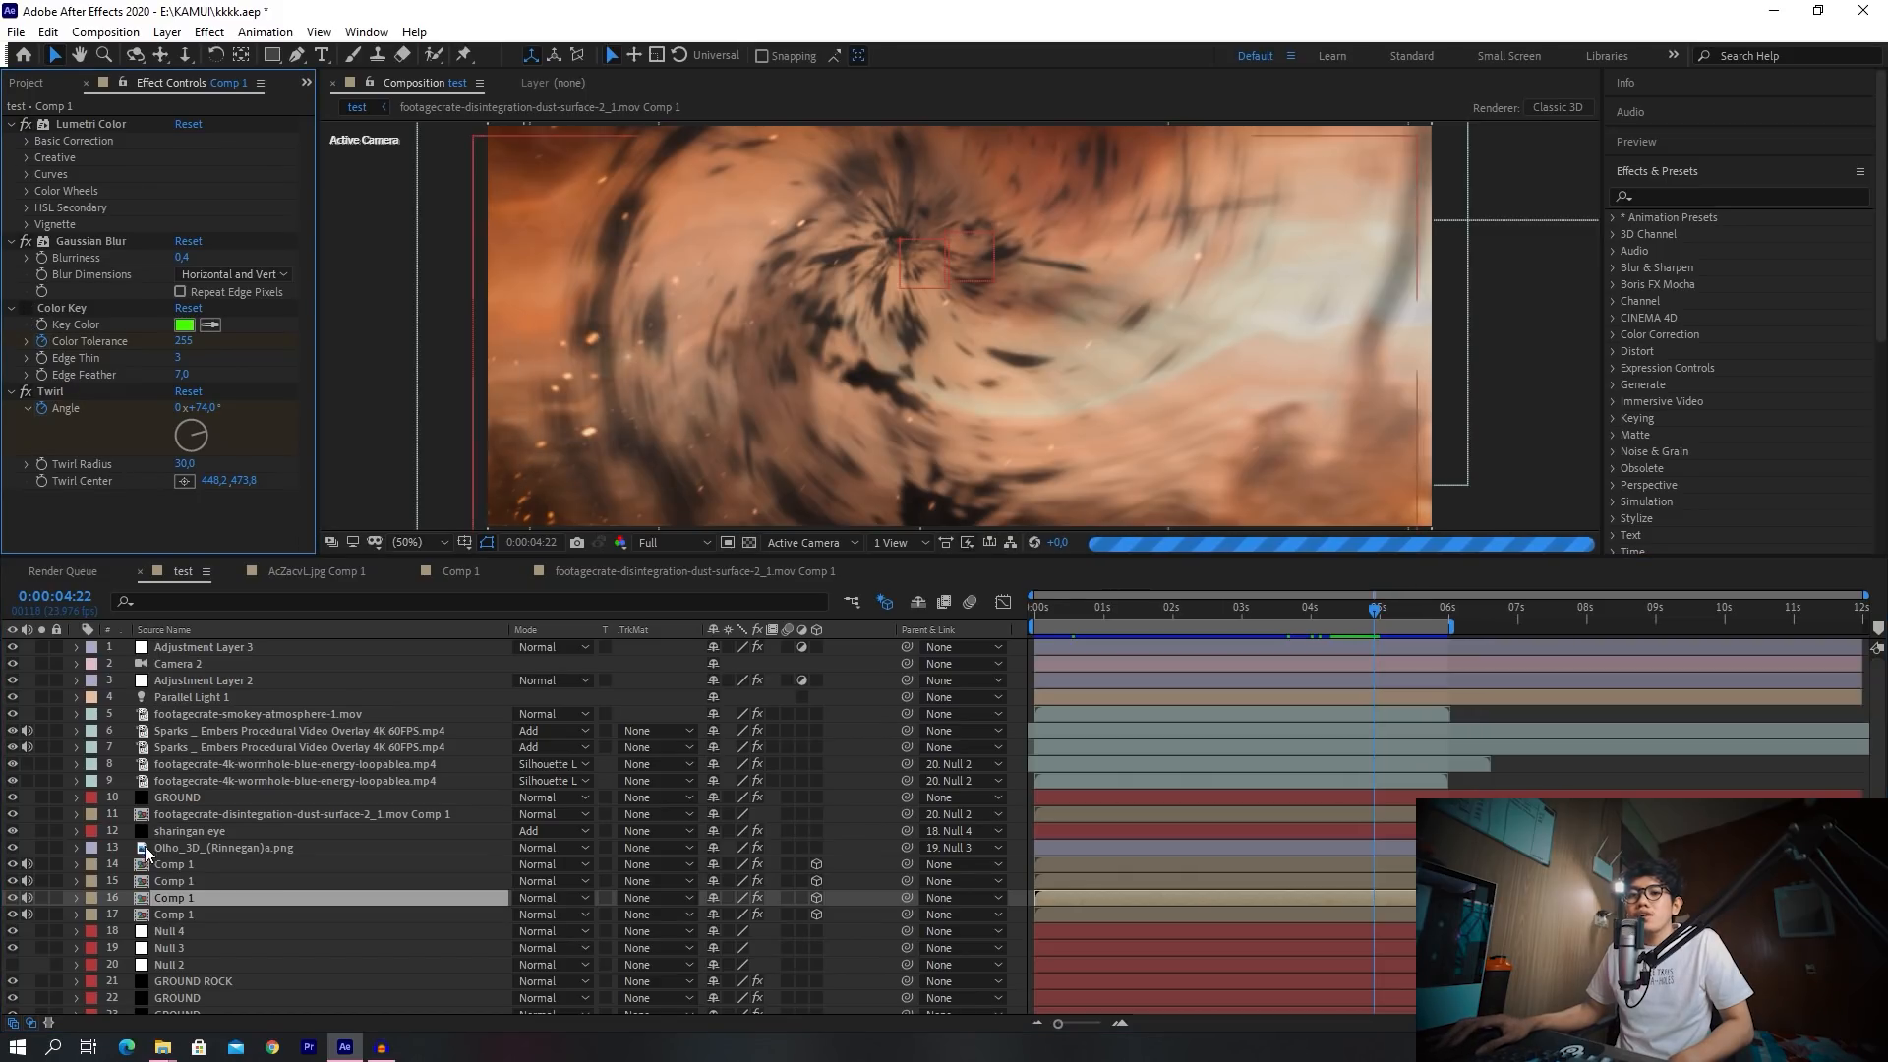
{"action": "left_click", "coordinate": [163, 881]}
{"action": "left_click", "coordinate": [23, 309]}
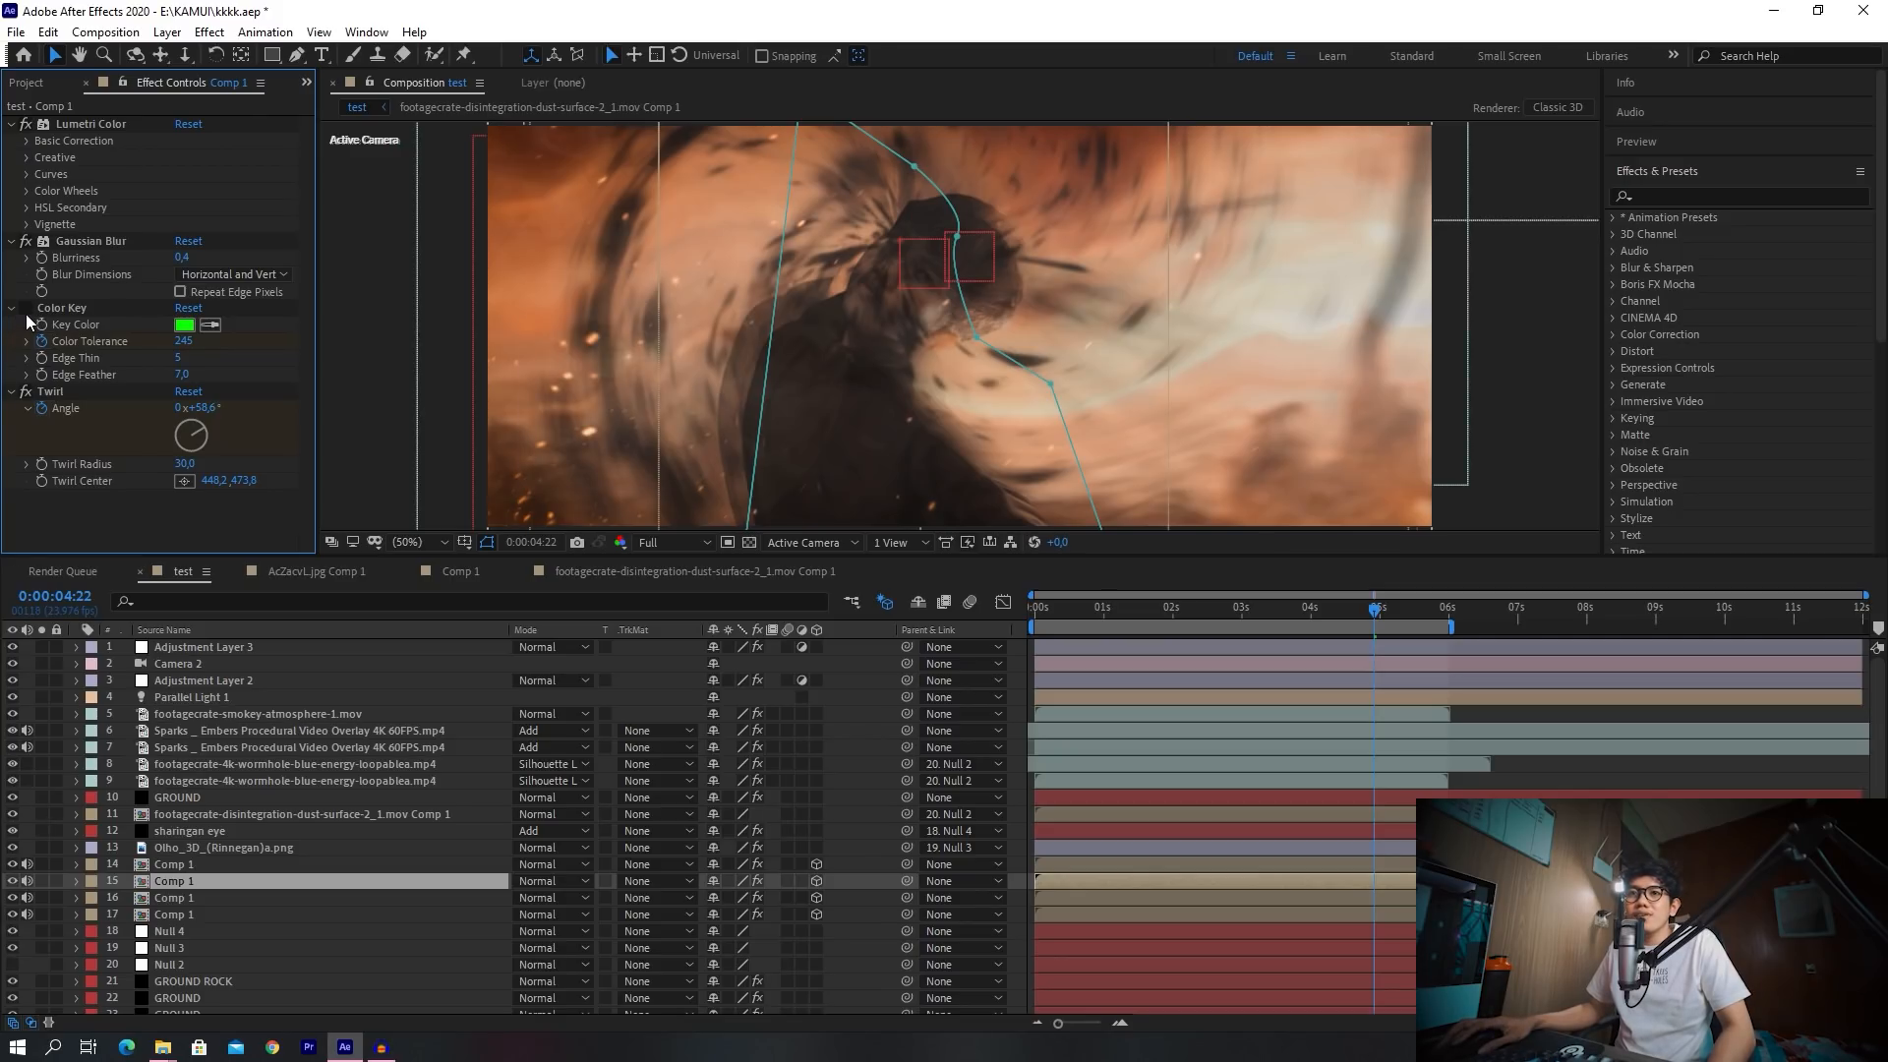
Turn the Color Key effect back on for the Comp 1 layers
{"action": "left_click", "coordinate": [164, 896]}
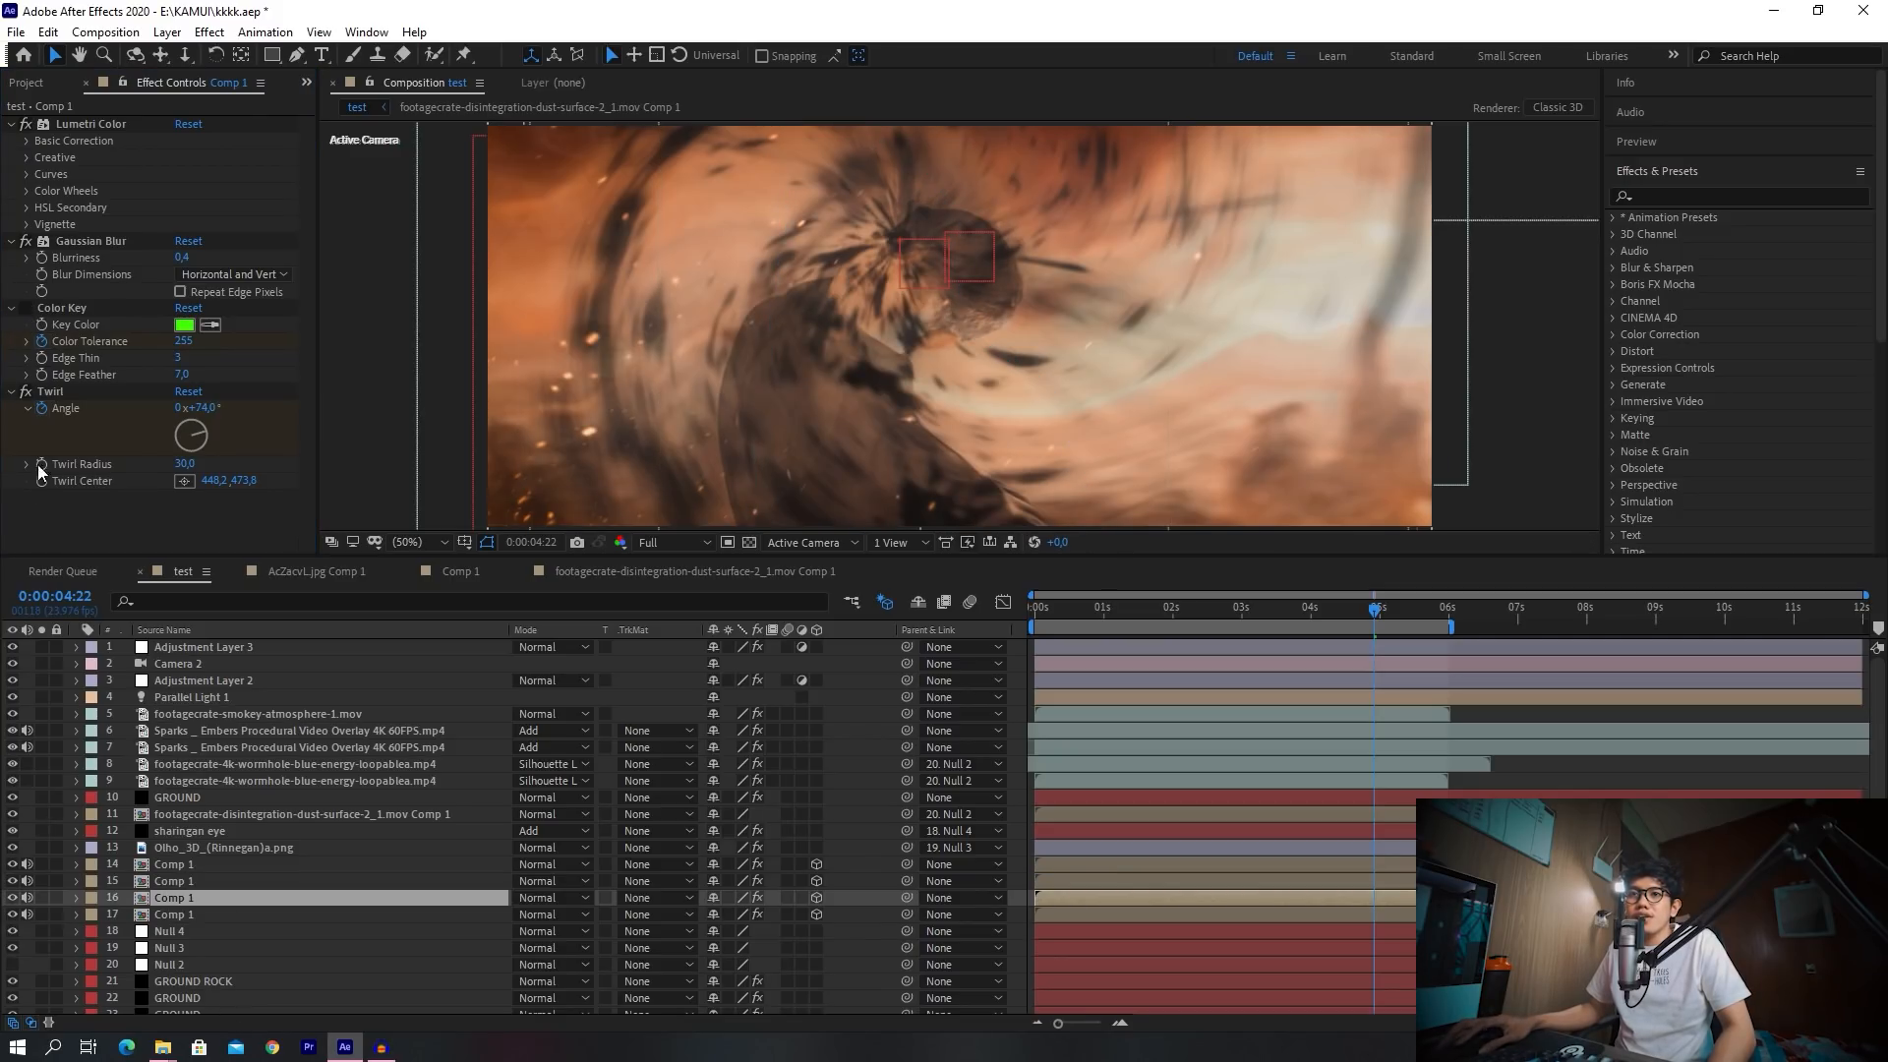
{"action": "left_click", "coordinate": [26, 308]}
{"action": "left_click", "coordinate": [172, 913]}
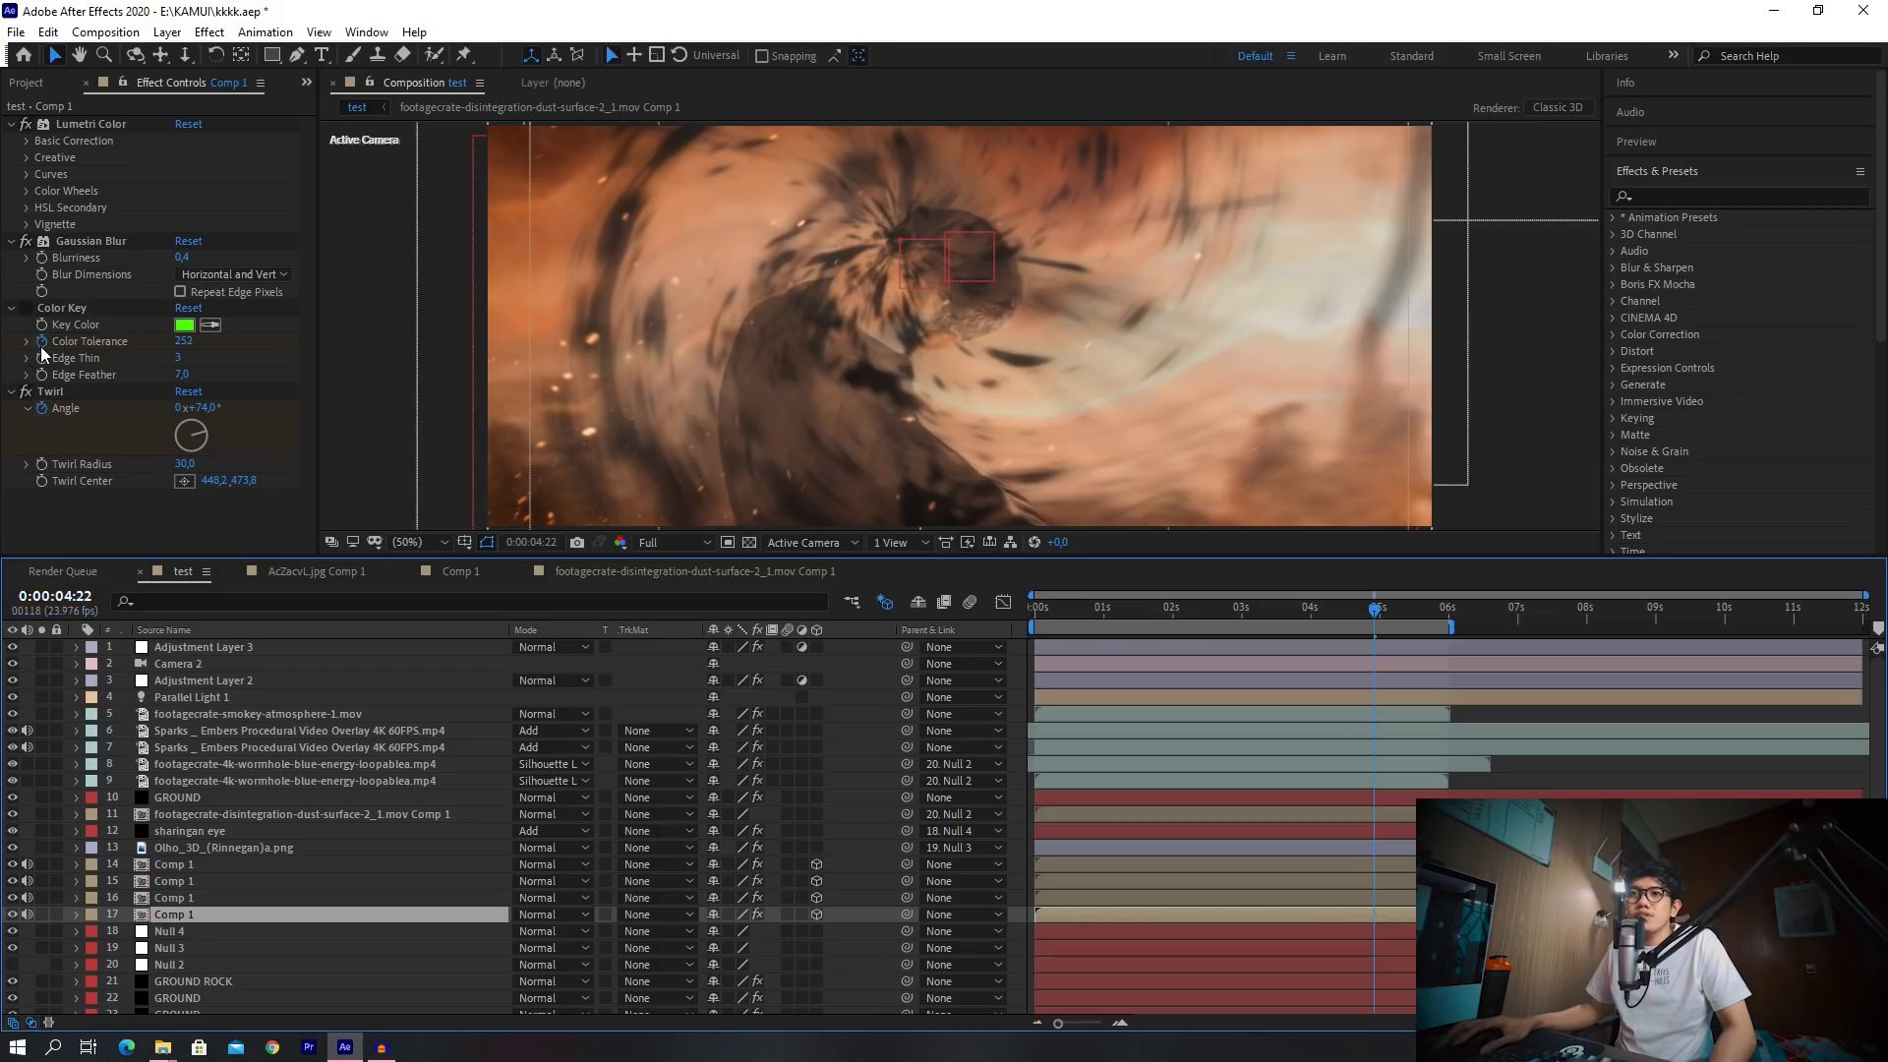
{"action": "left_click", "coordinate": [27, 310]}
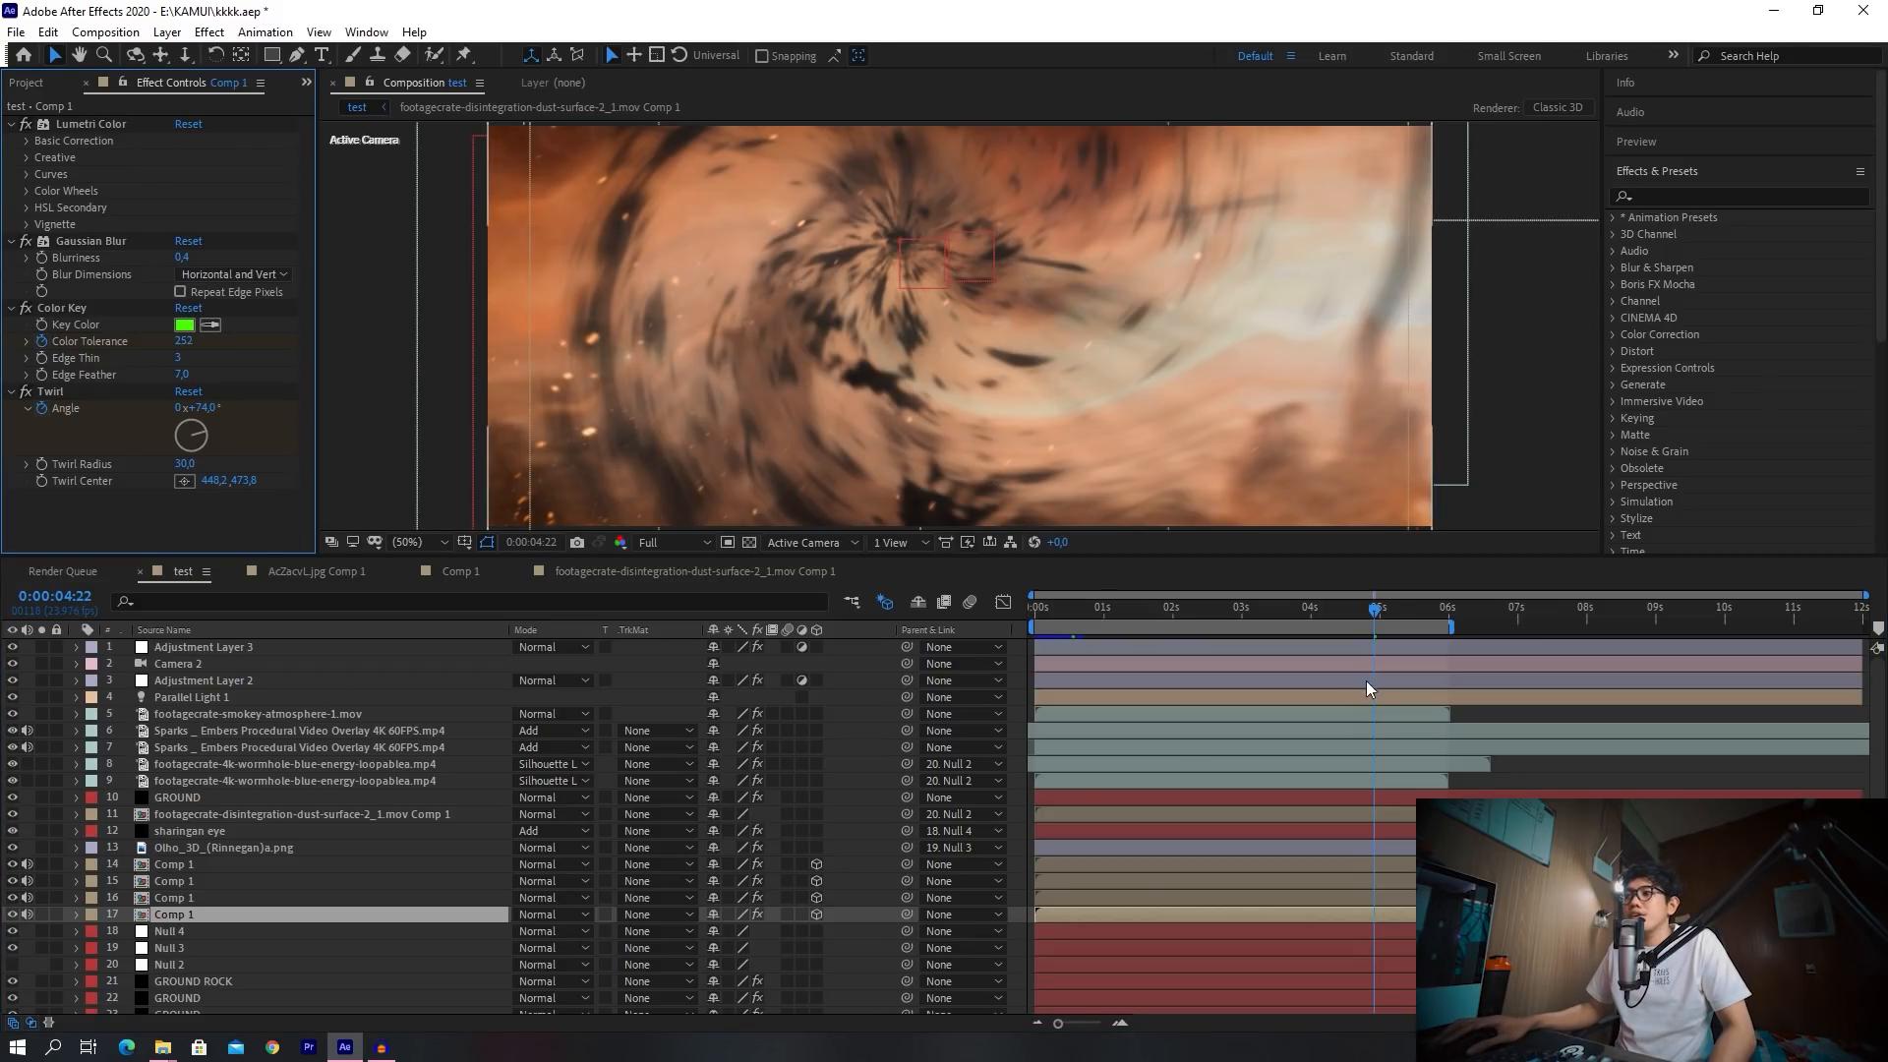
Scrub between 0:00:04:17 and 0:00:04:19 and review the Twirl effect on Comp 1 layer 17
{"action": "left_click", "coordinate": [1361, 610]}
{"action": "mouse_move", "coordinate": [1357, 608]}
{"action": "left_mouse_down"}
{"action": "mouse_move", "coordinate": [1378, 611]}
{"action": "mouse_move", "coordinate": [1359, 613]}
{"action": "left_mouse_up"}
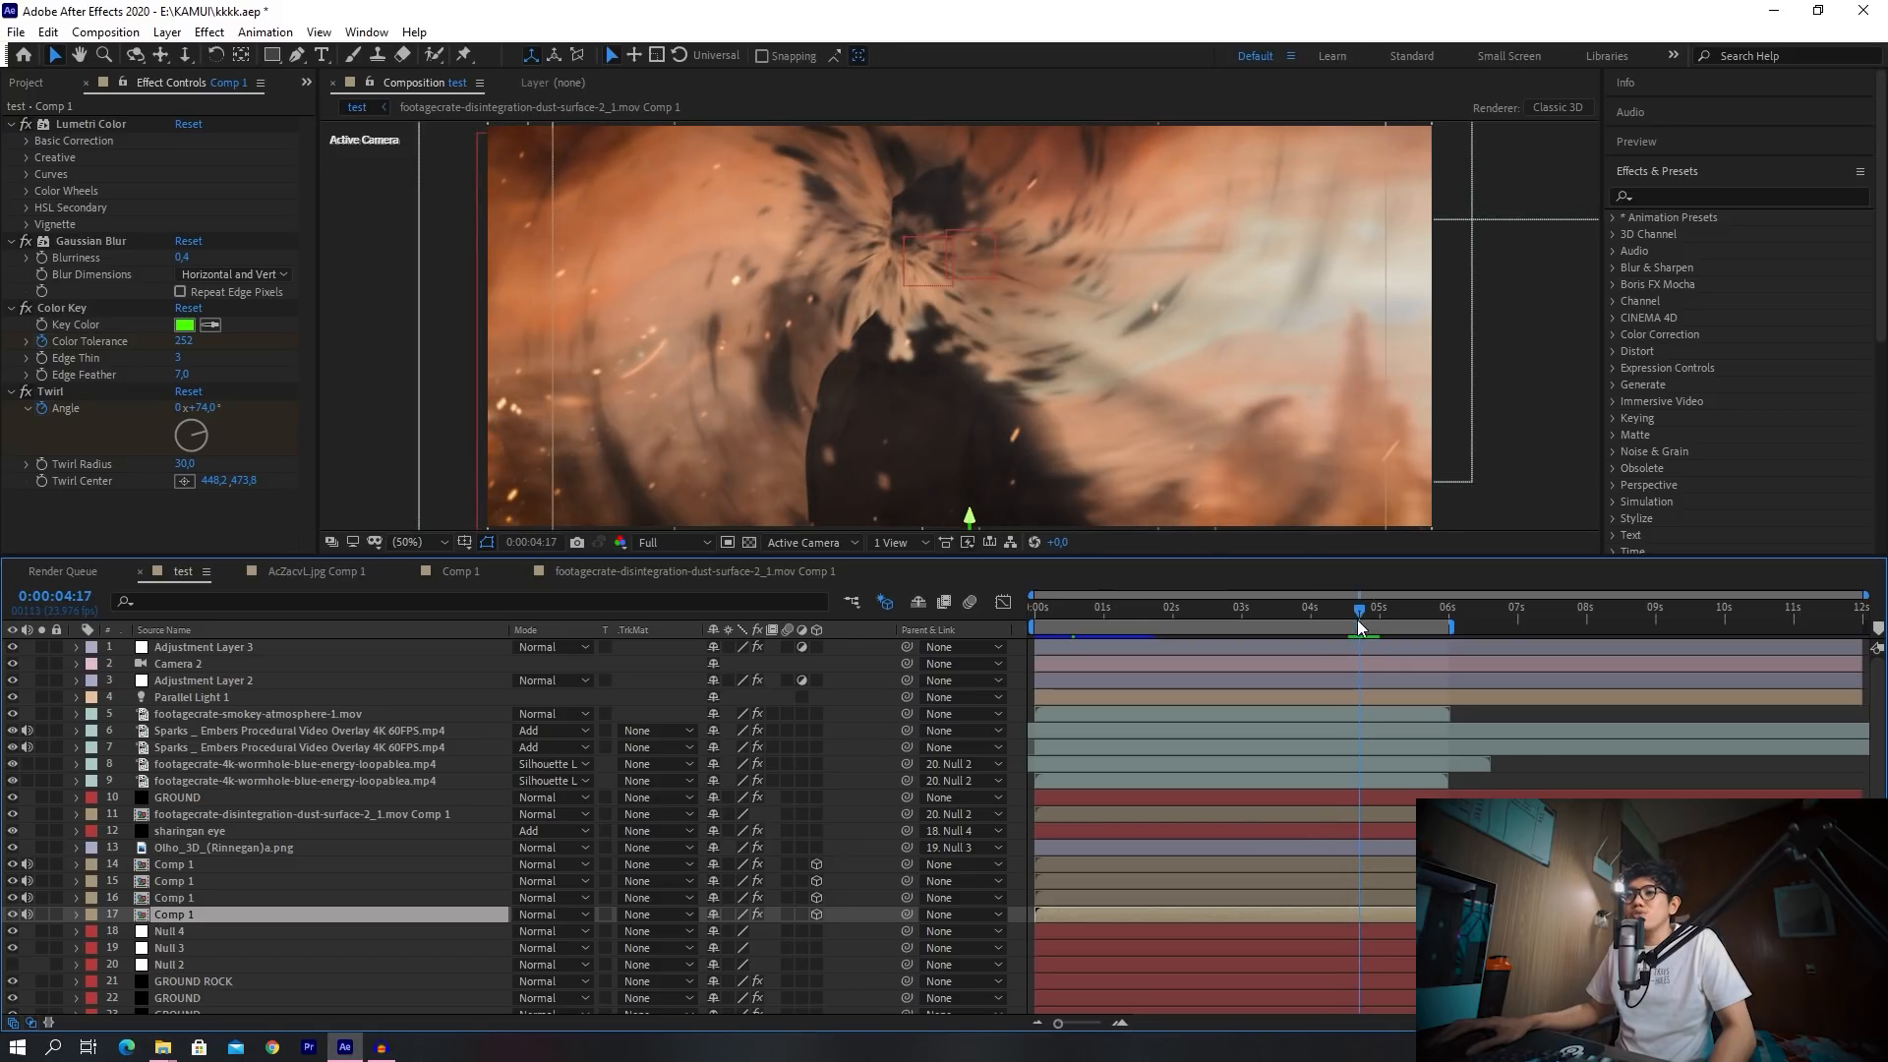
{"action": "left_click", "coordinate": [67, 394]}
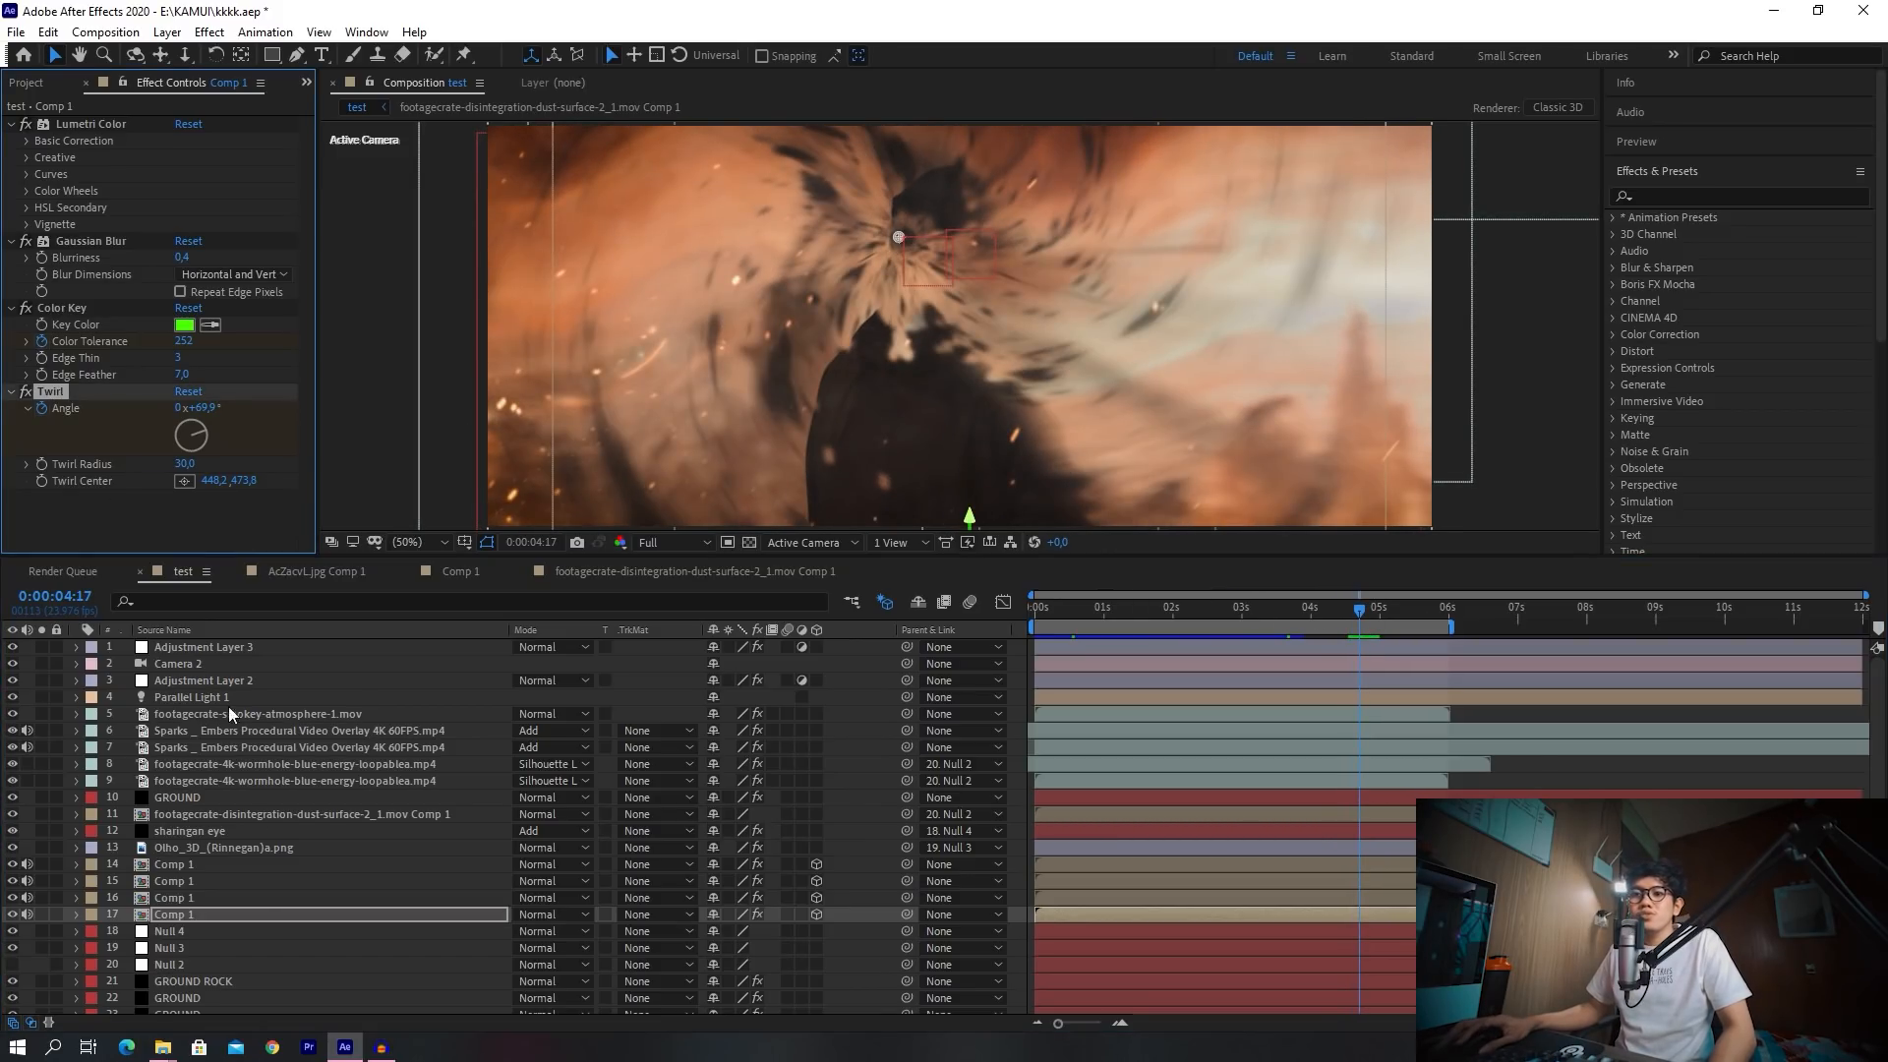
{"action": "left_click_drag", "start_coordinate": [1361, 609], "coordinate": [1365, 610]}
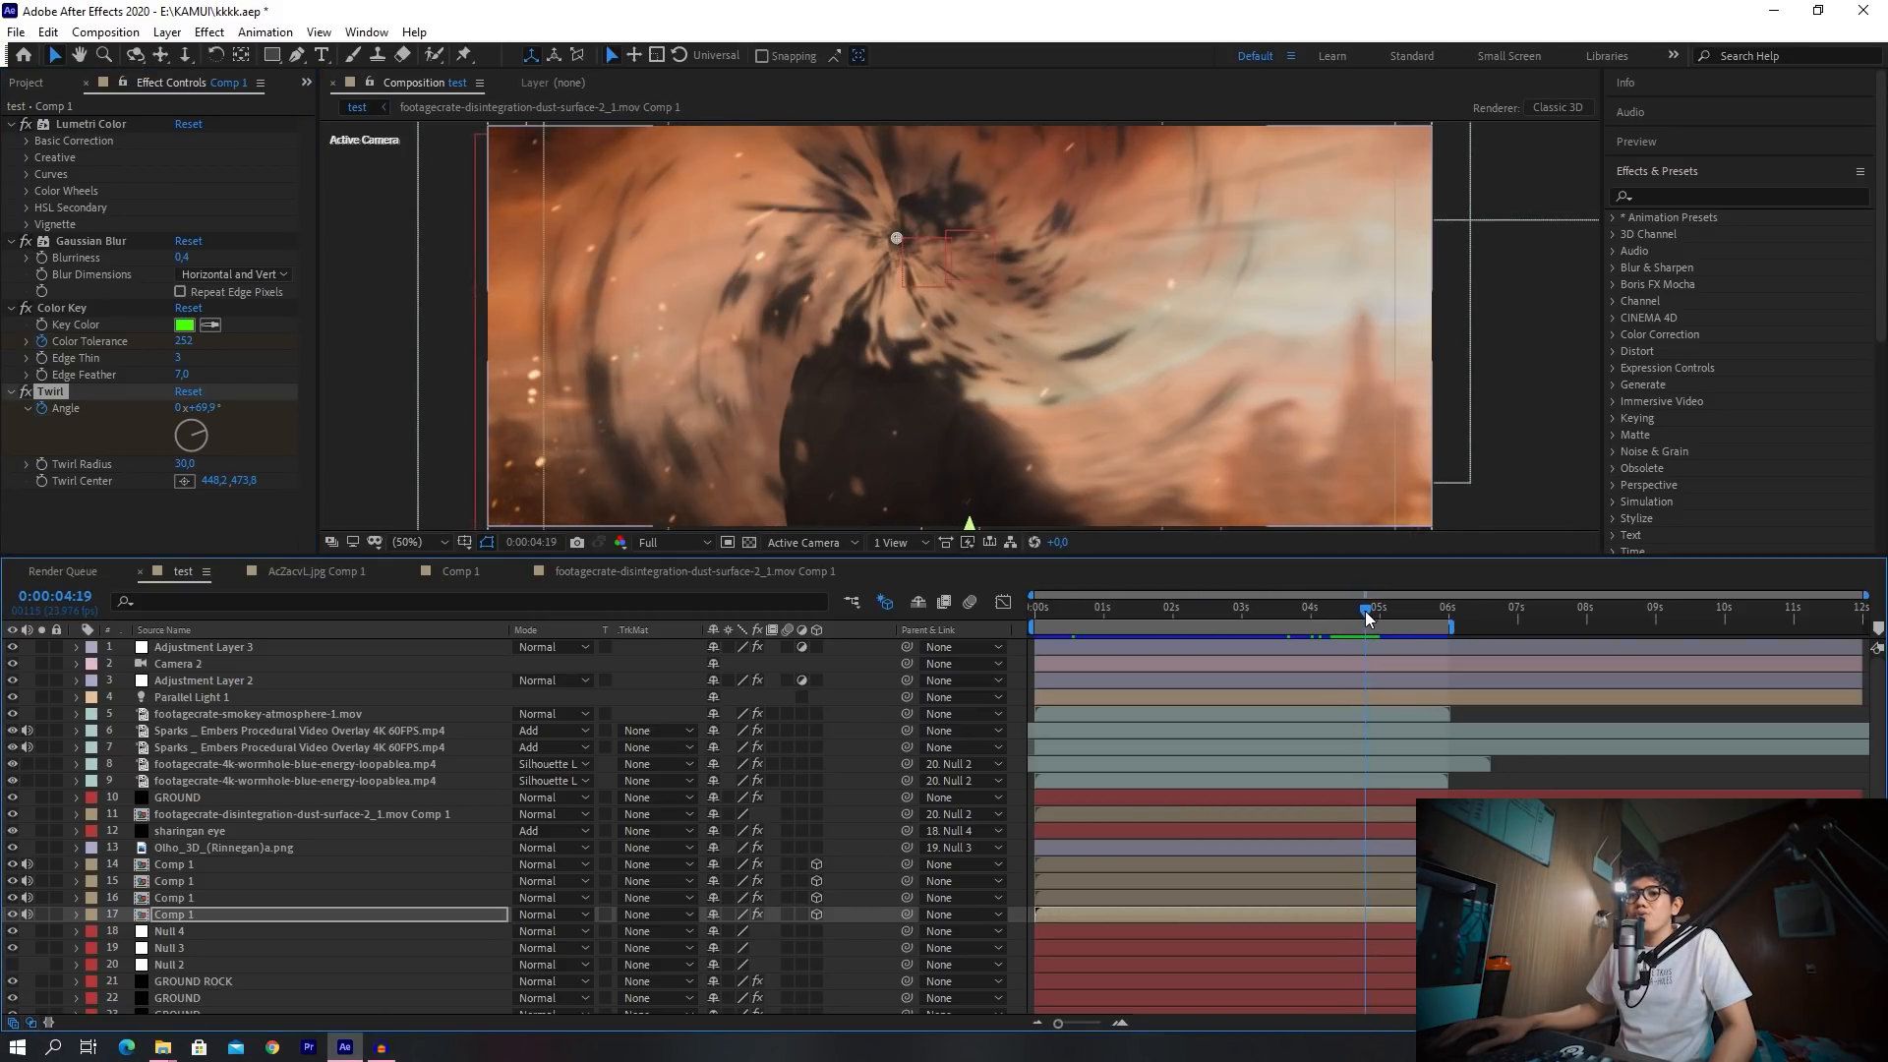
Turn off Twirl on the Comp 1 layers and scrub to 0:00:04:18 to examine the figure without the swirl
{"action": "left_click", "coordinate": [24, 393]}
{"action": "left_click", "coordinate": [172, 898]}
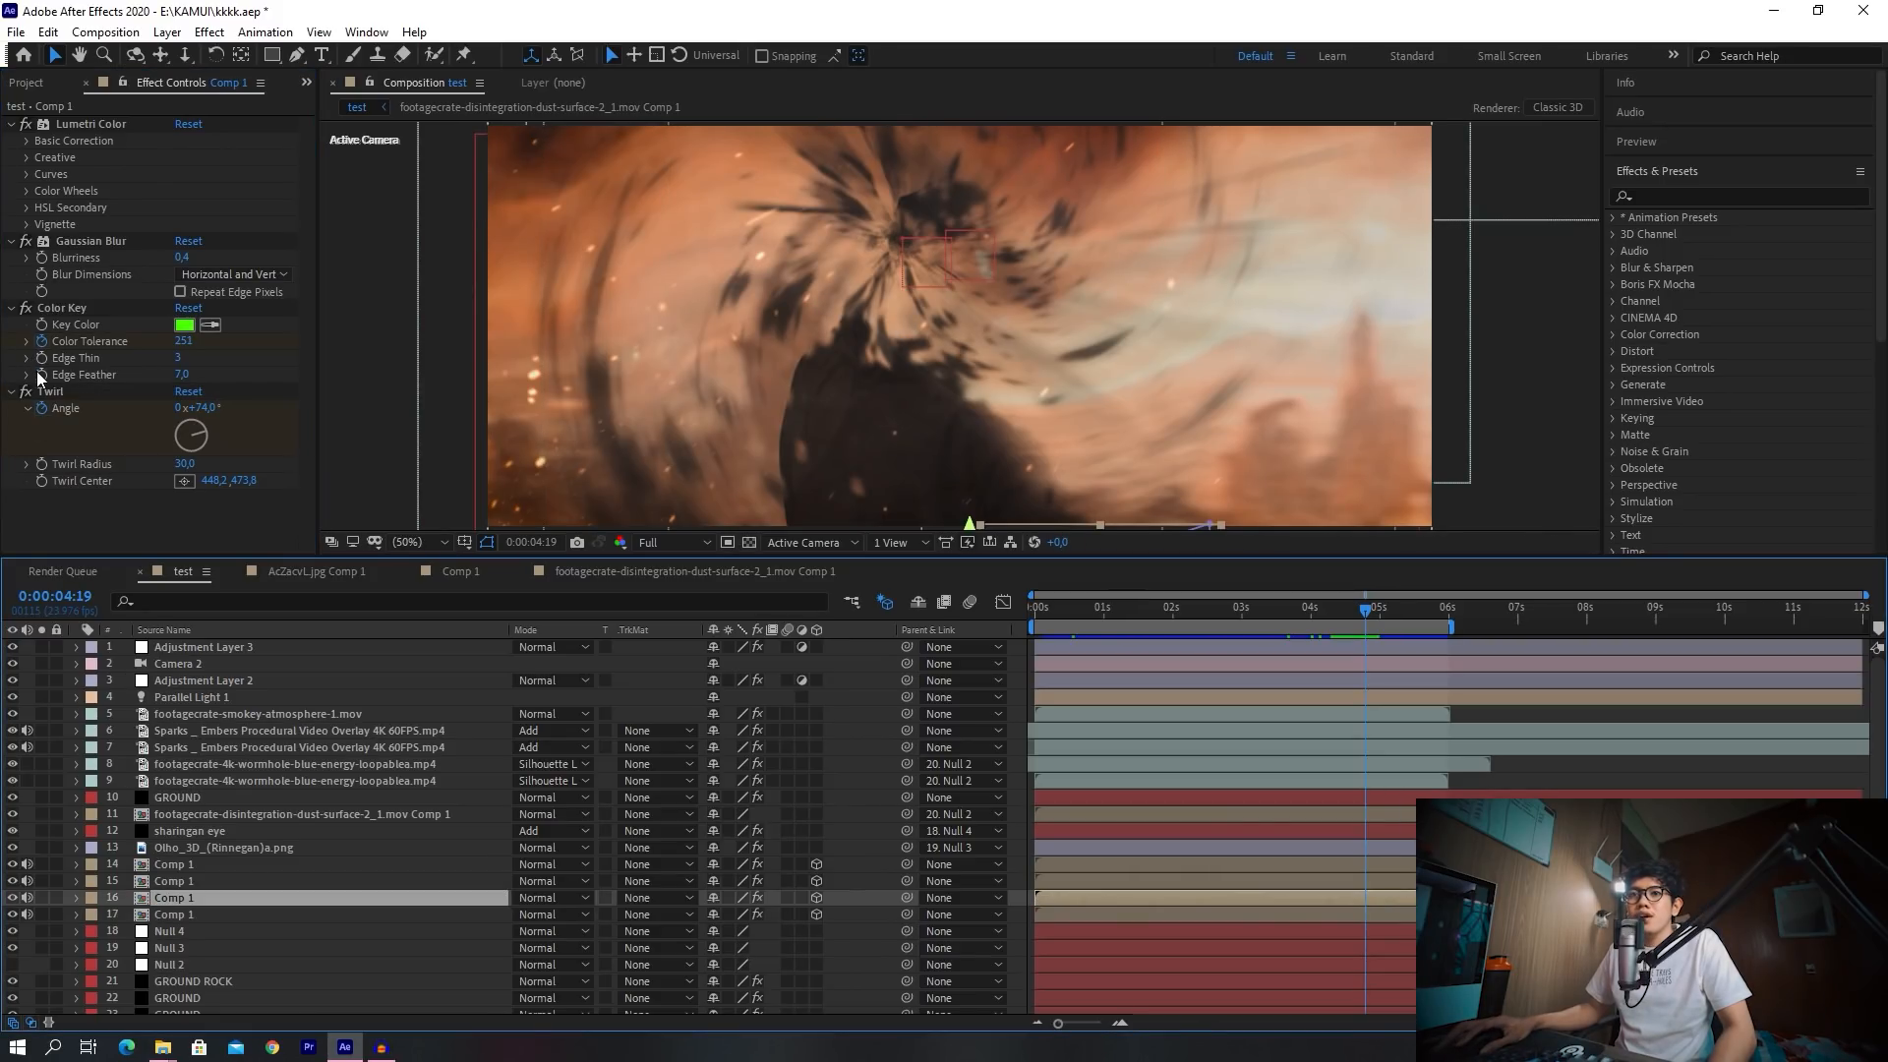
{"action": "left_click", "coordinate": [174, 881]}
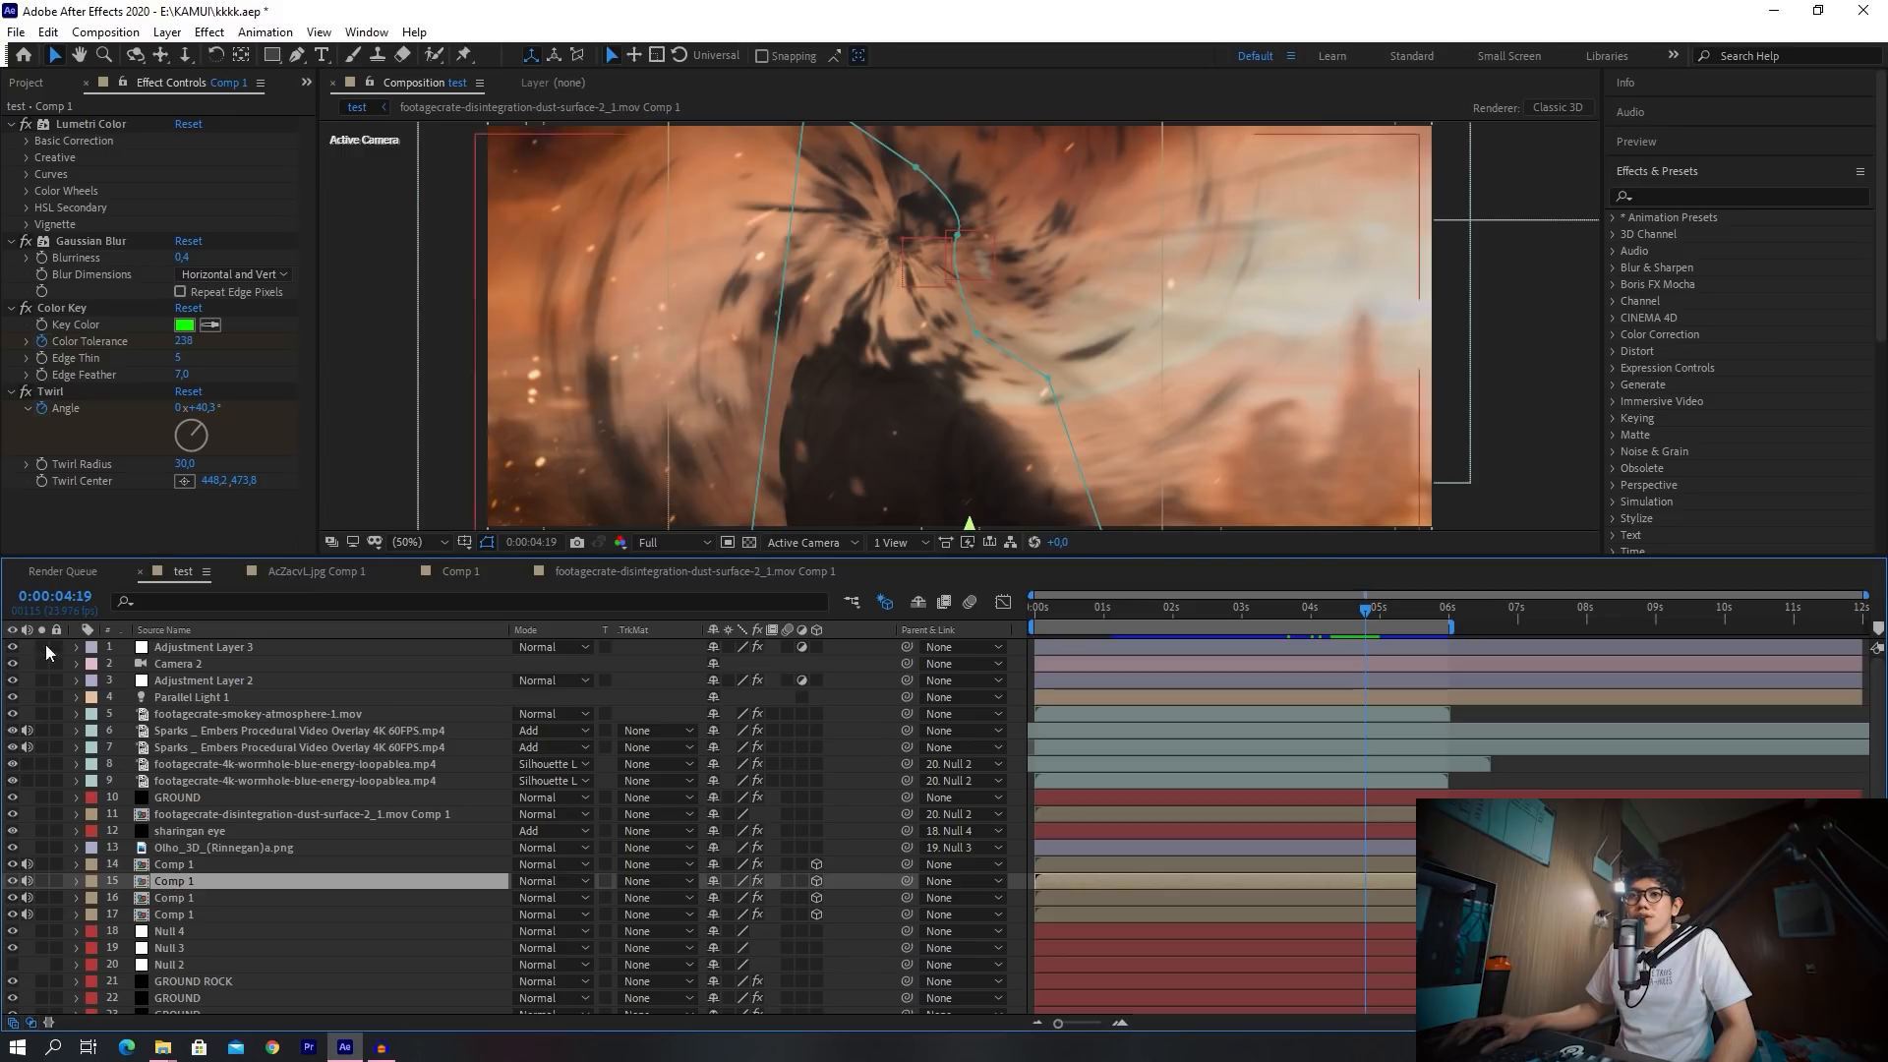
{"action": "left_click", "coordinate": [26, 391]}
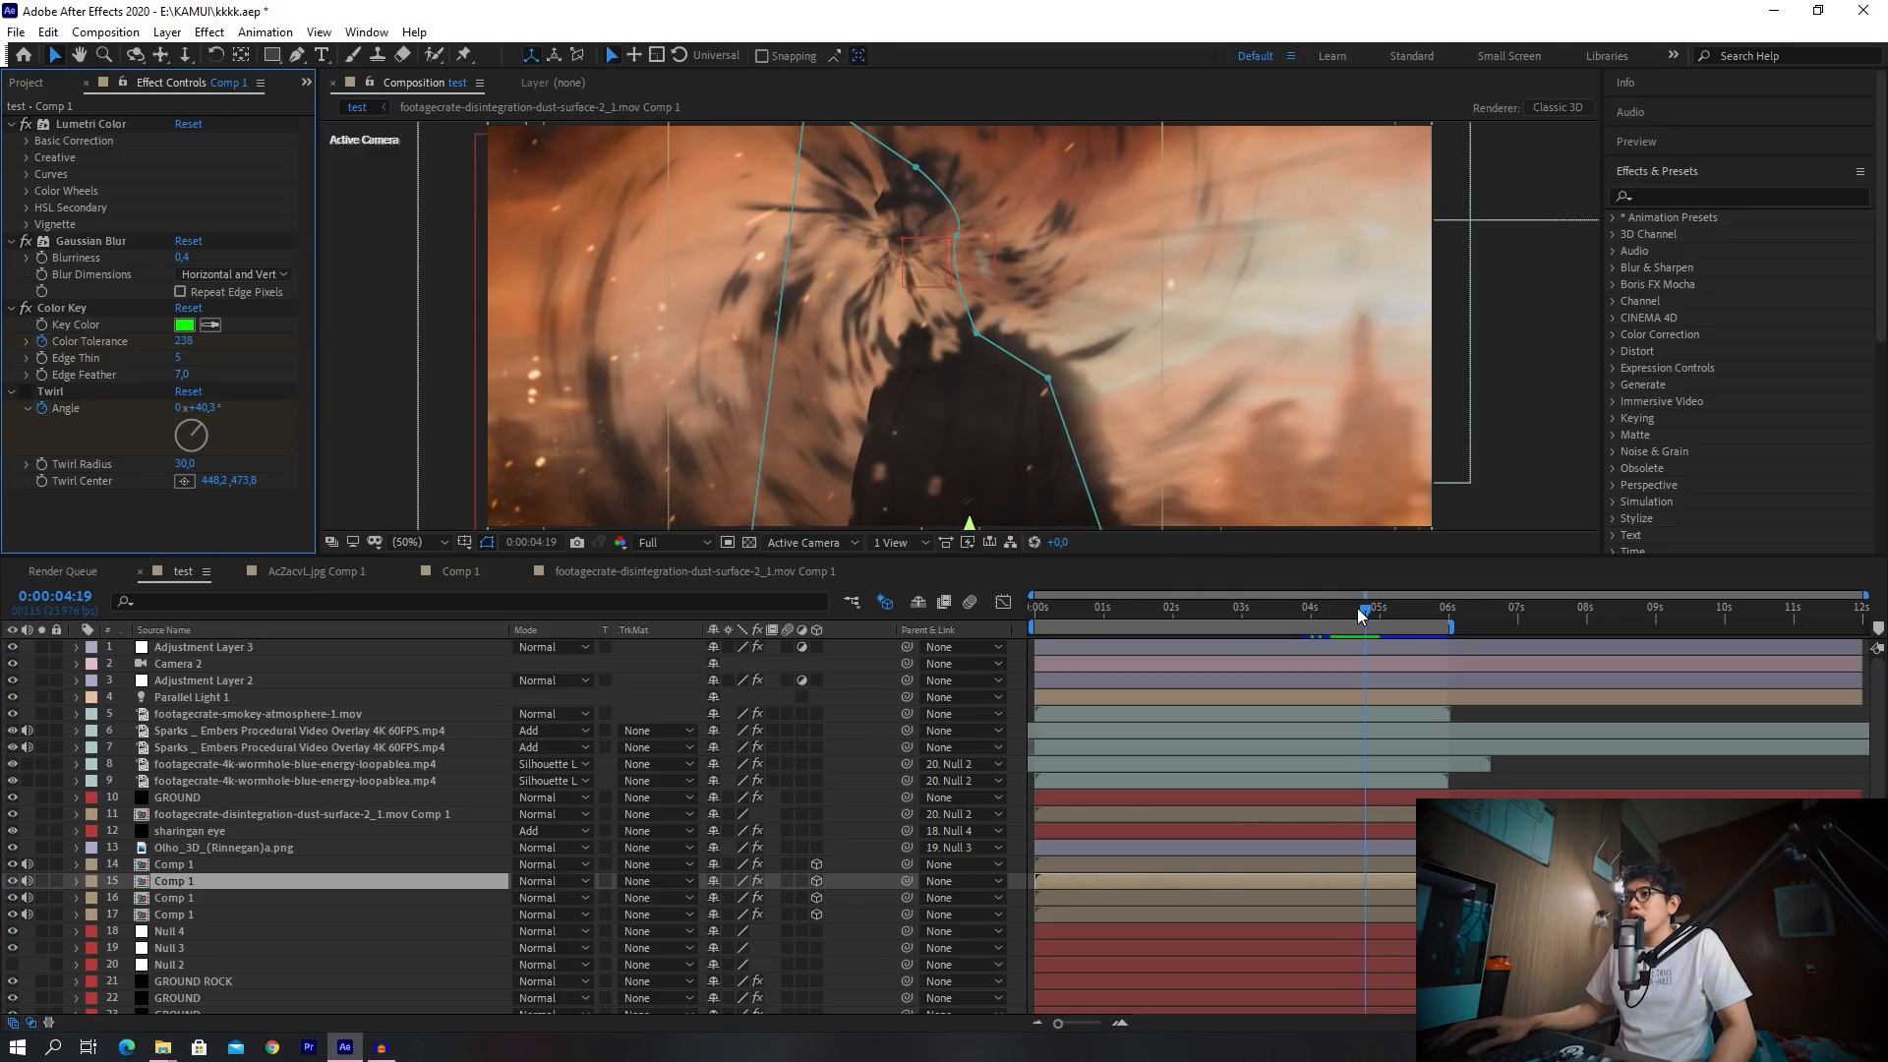
{"action": "left_click_drag", "start_coordinate": [1357, 608], "coordinate": [1361, 612]}
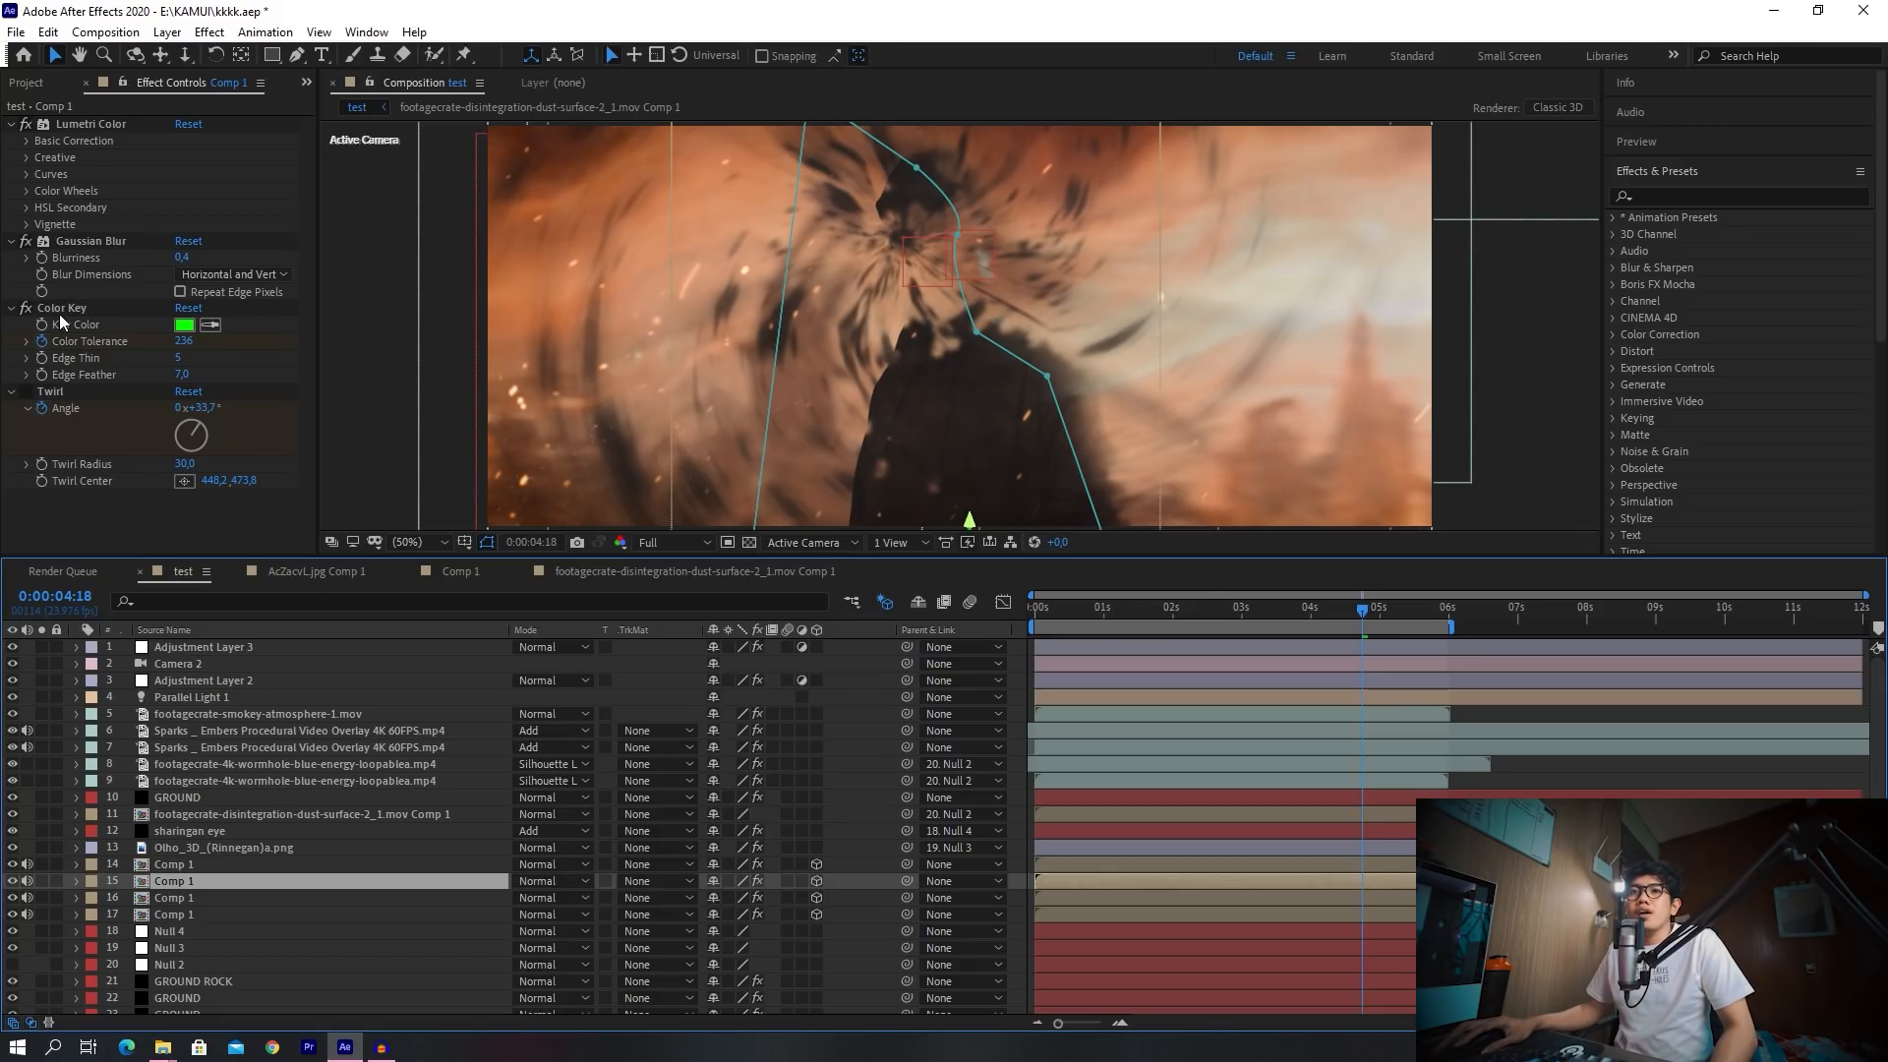
Turn the Twirl effect back on for the Comp 1 layers
{"action": "left_click", "coordinate": [27, 394]}
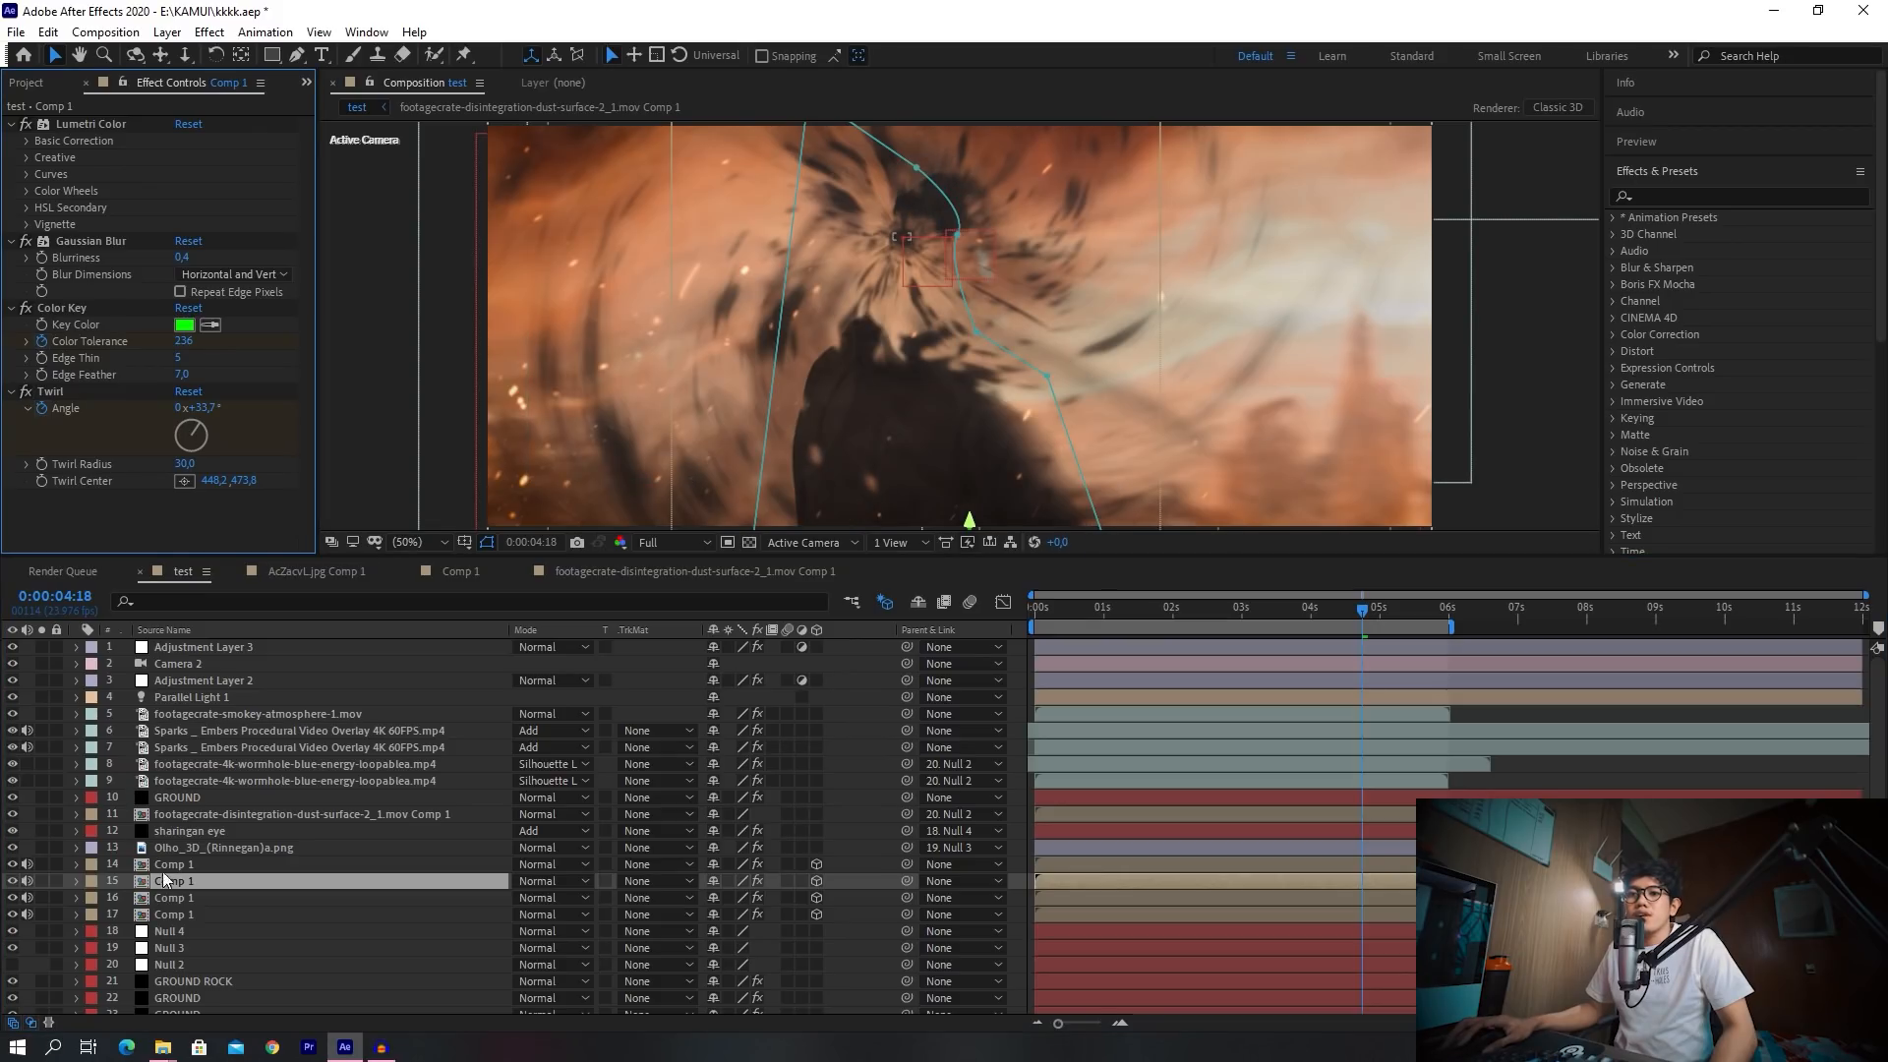
{"action": "left_click", "coordinate": [170, 898]}
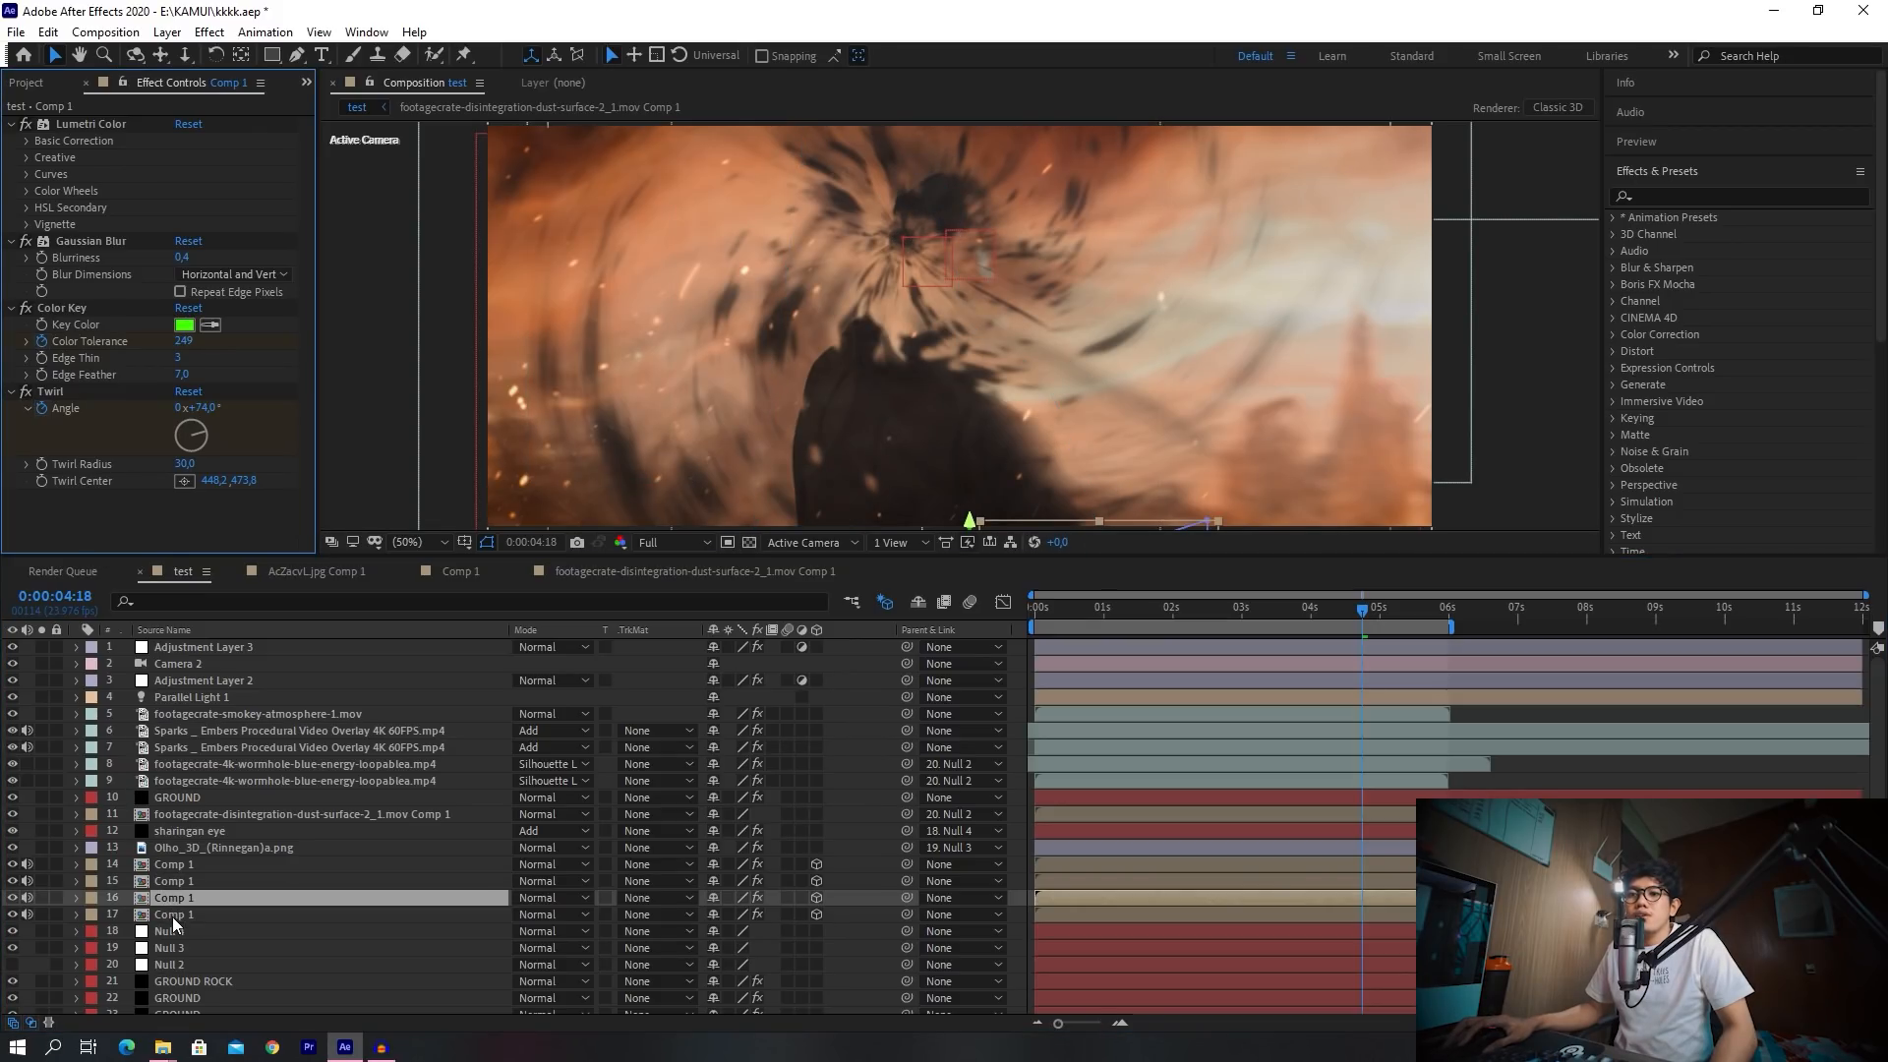
{"action": "left_click", "coordinate": [173, 915]}
{"action": "left_click", "coordinate": [30, 399]}
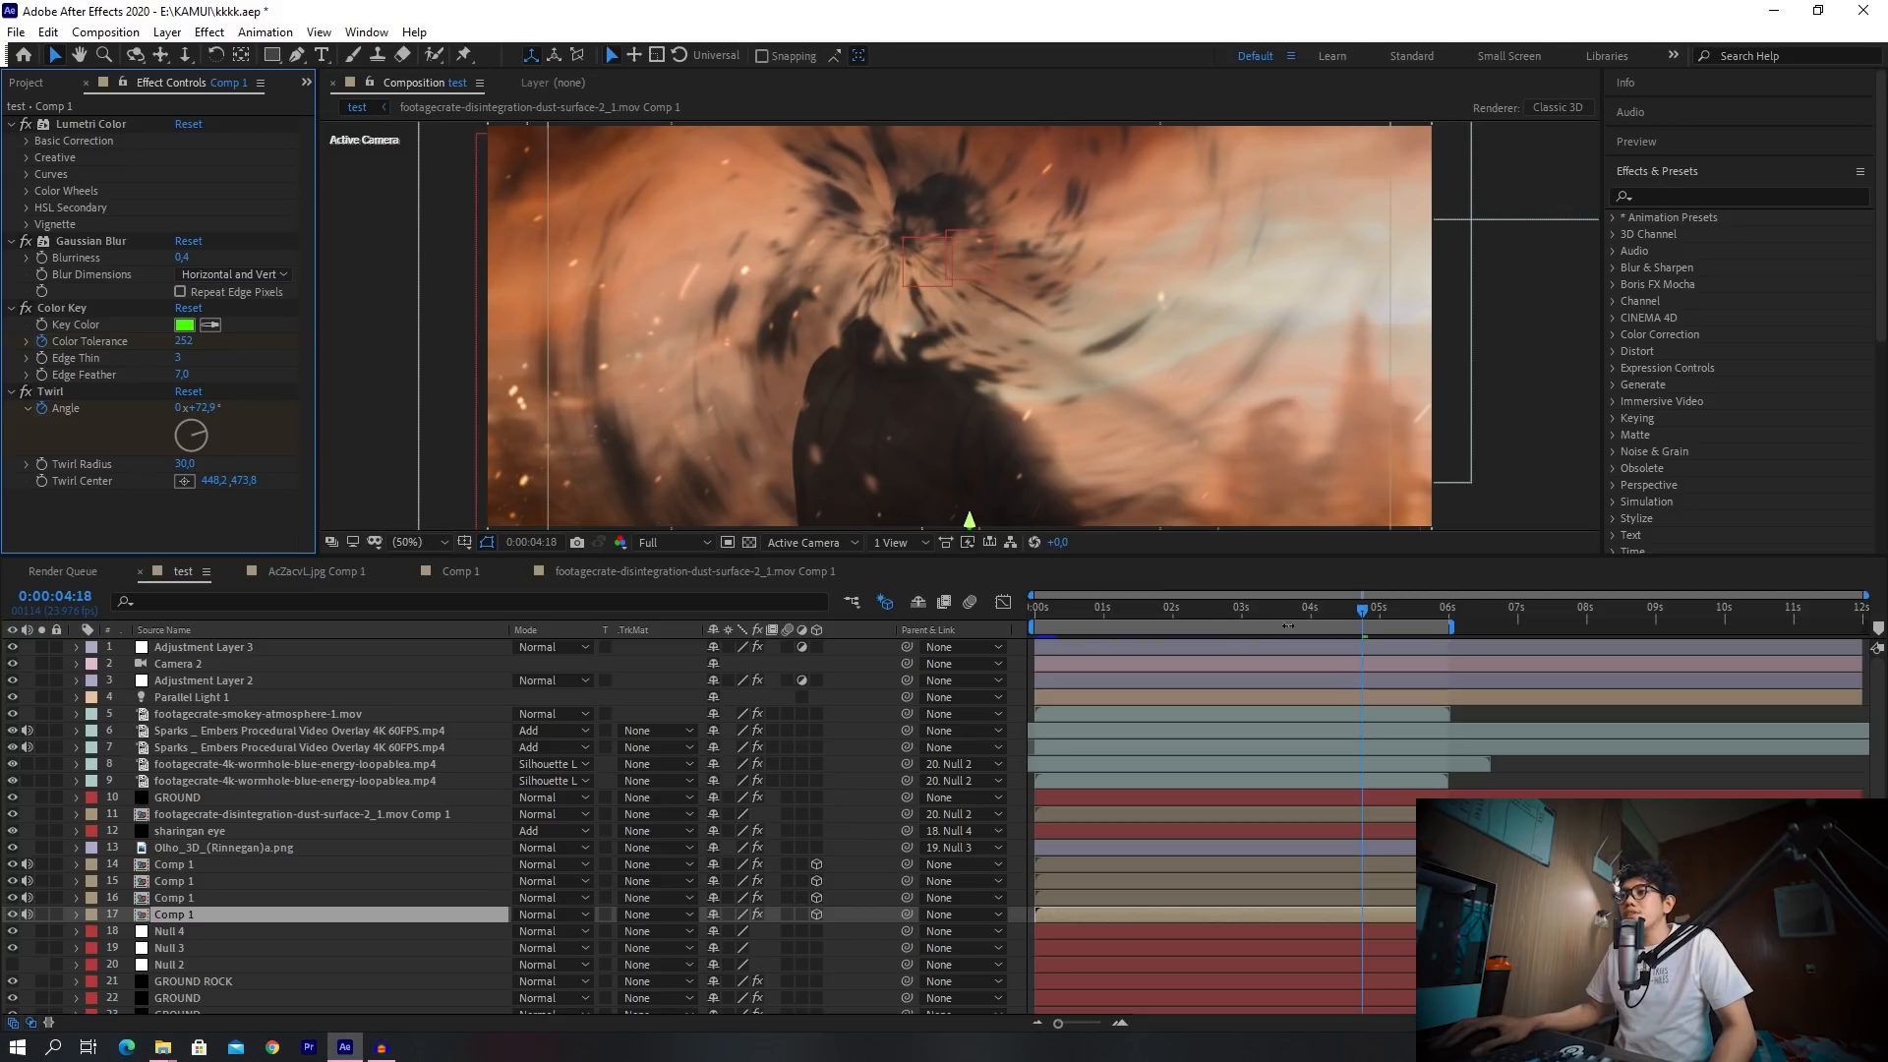
Scrub the test composition from 0:00:04:20 back to 0:00:04:11 and on towards its beginning to examine the finished vortex effect
{"action": "left_click", "coordinate": [1368, 610]}
{"action": "key", "text": "Page_Up"}
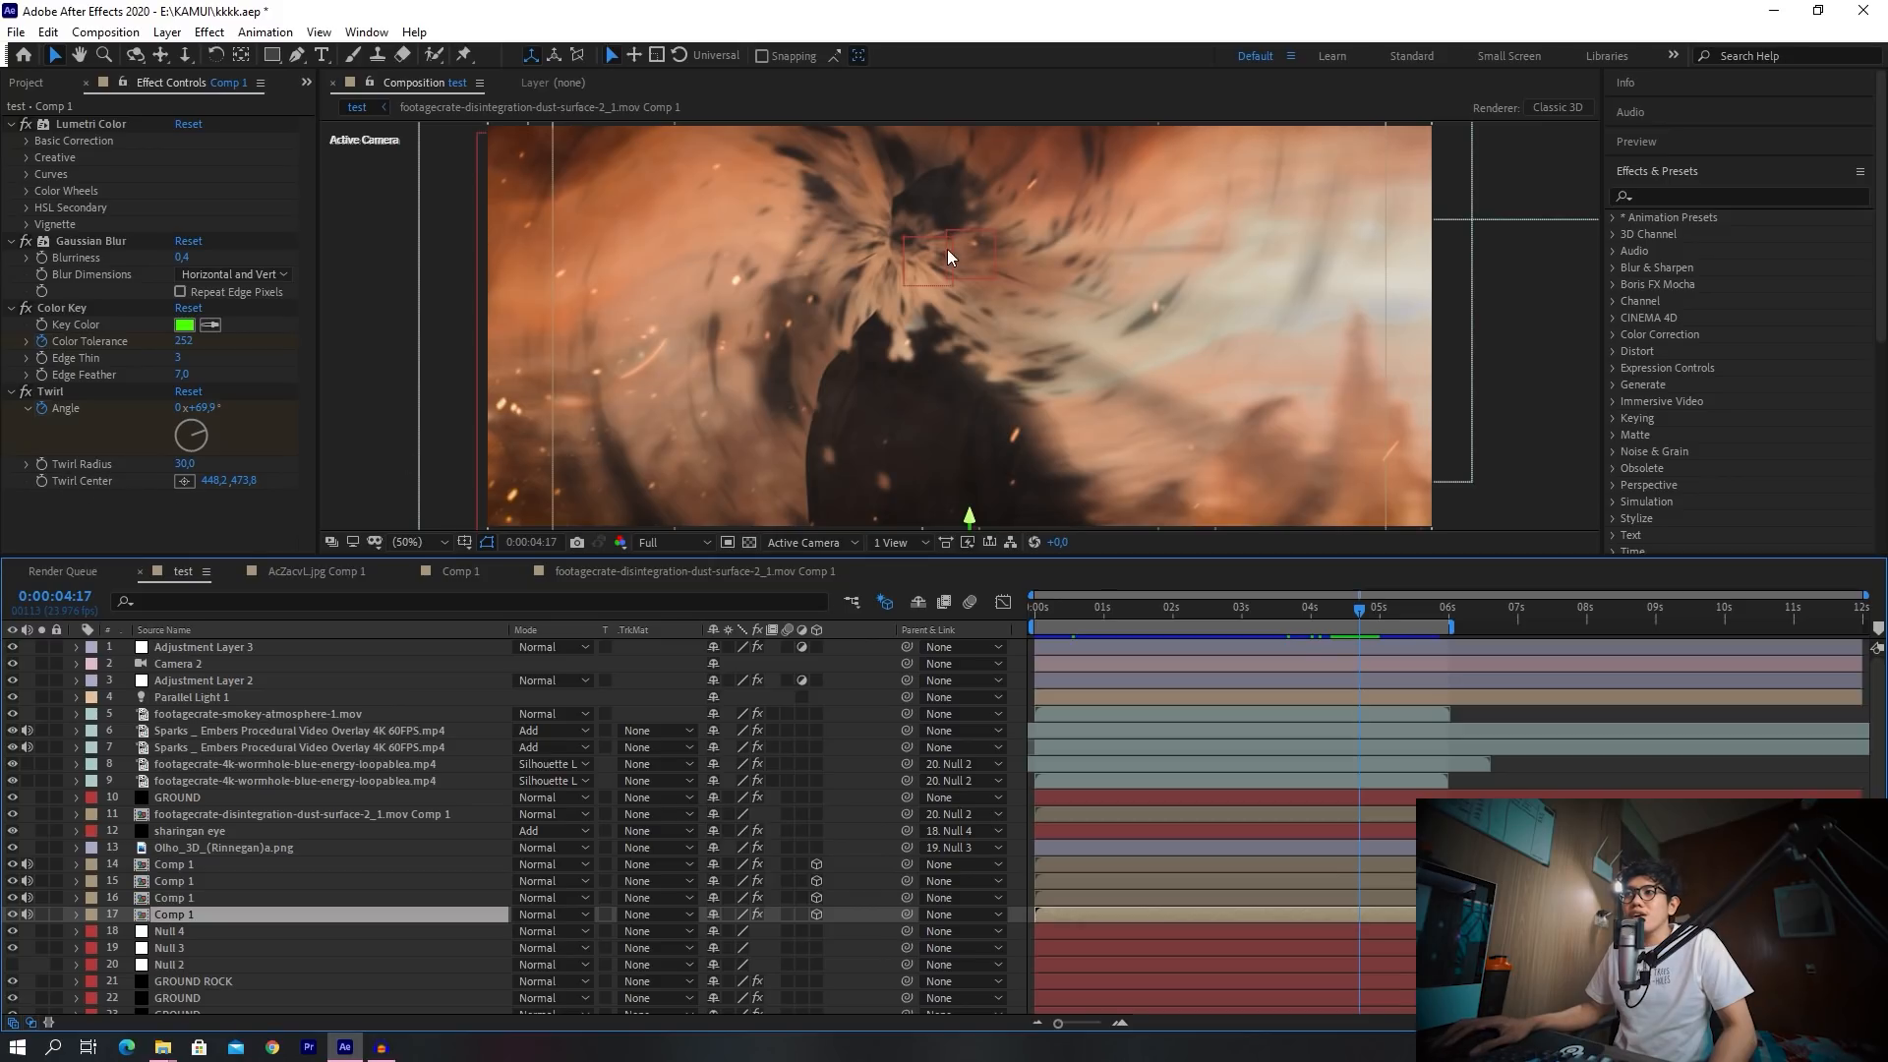
{"action": "left_click", "coordinate": [1369, 615]}
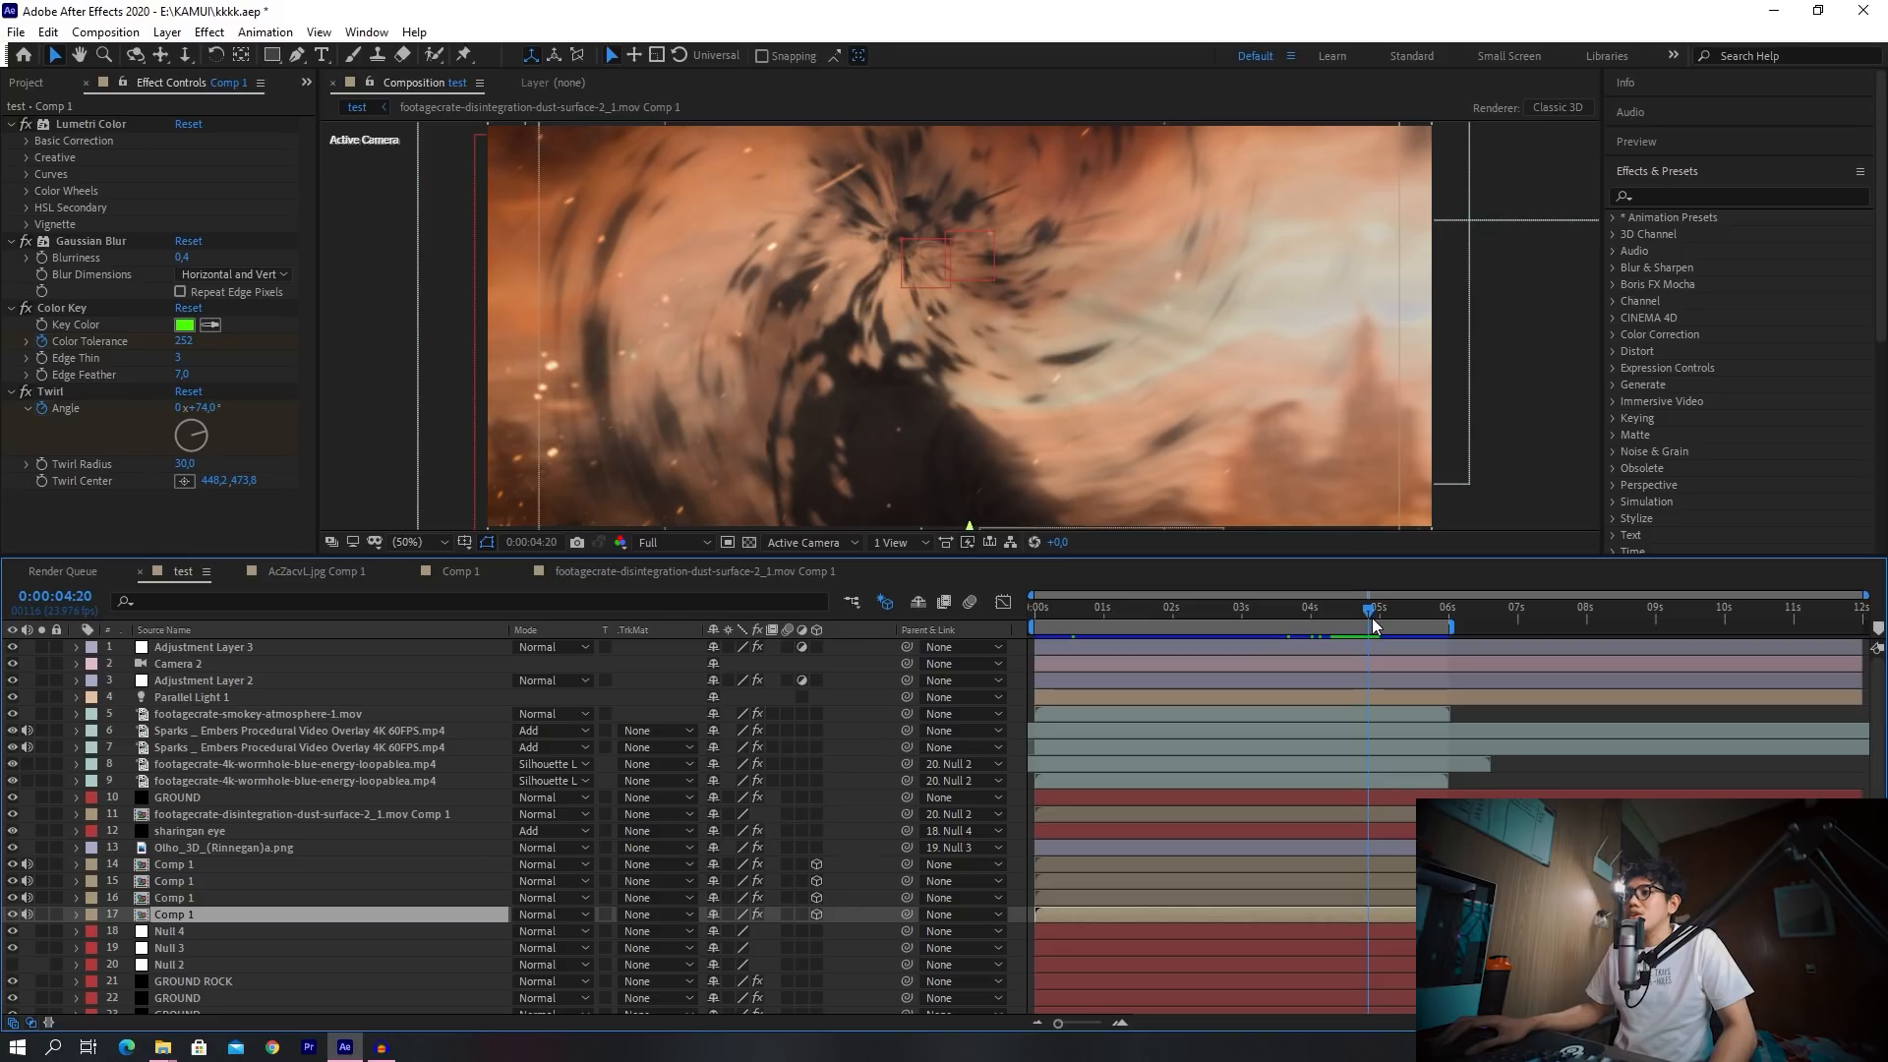
{"action": "left_click_drag", "start_coordinate": [1371, 618], "coordinate": [1347, 608]}
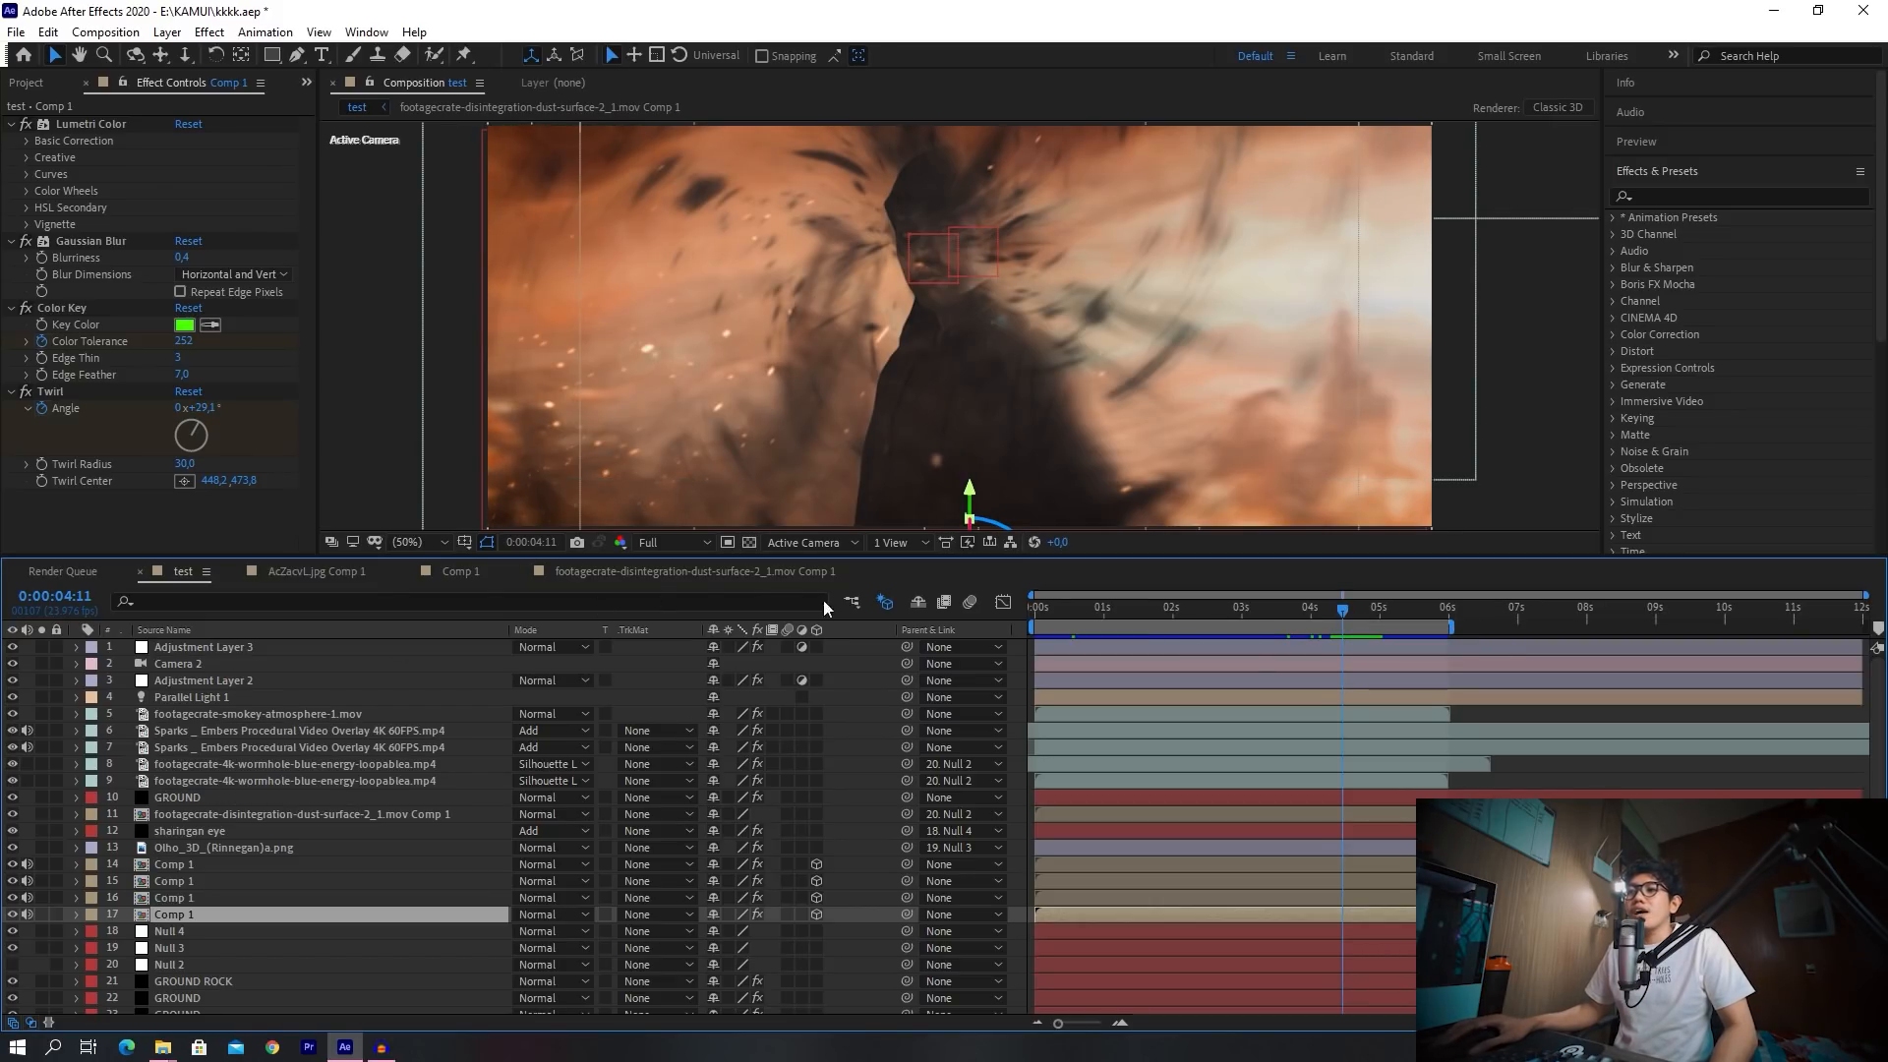
{"action": "left_click", "coordinate": [1074, 615]}
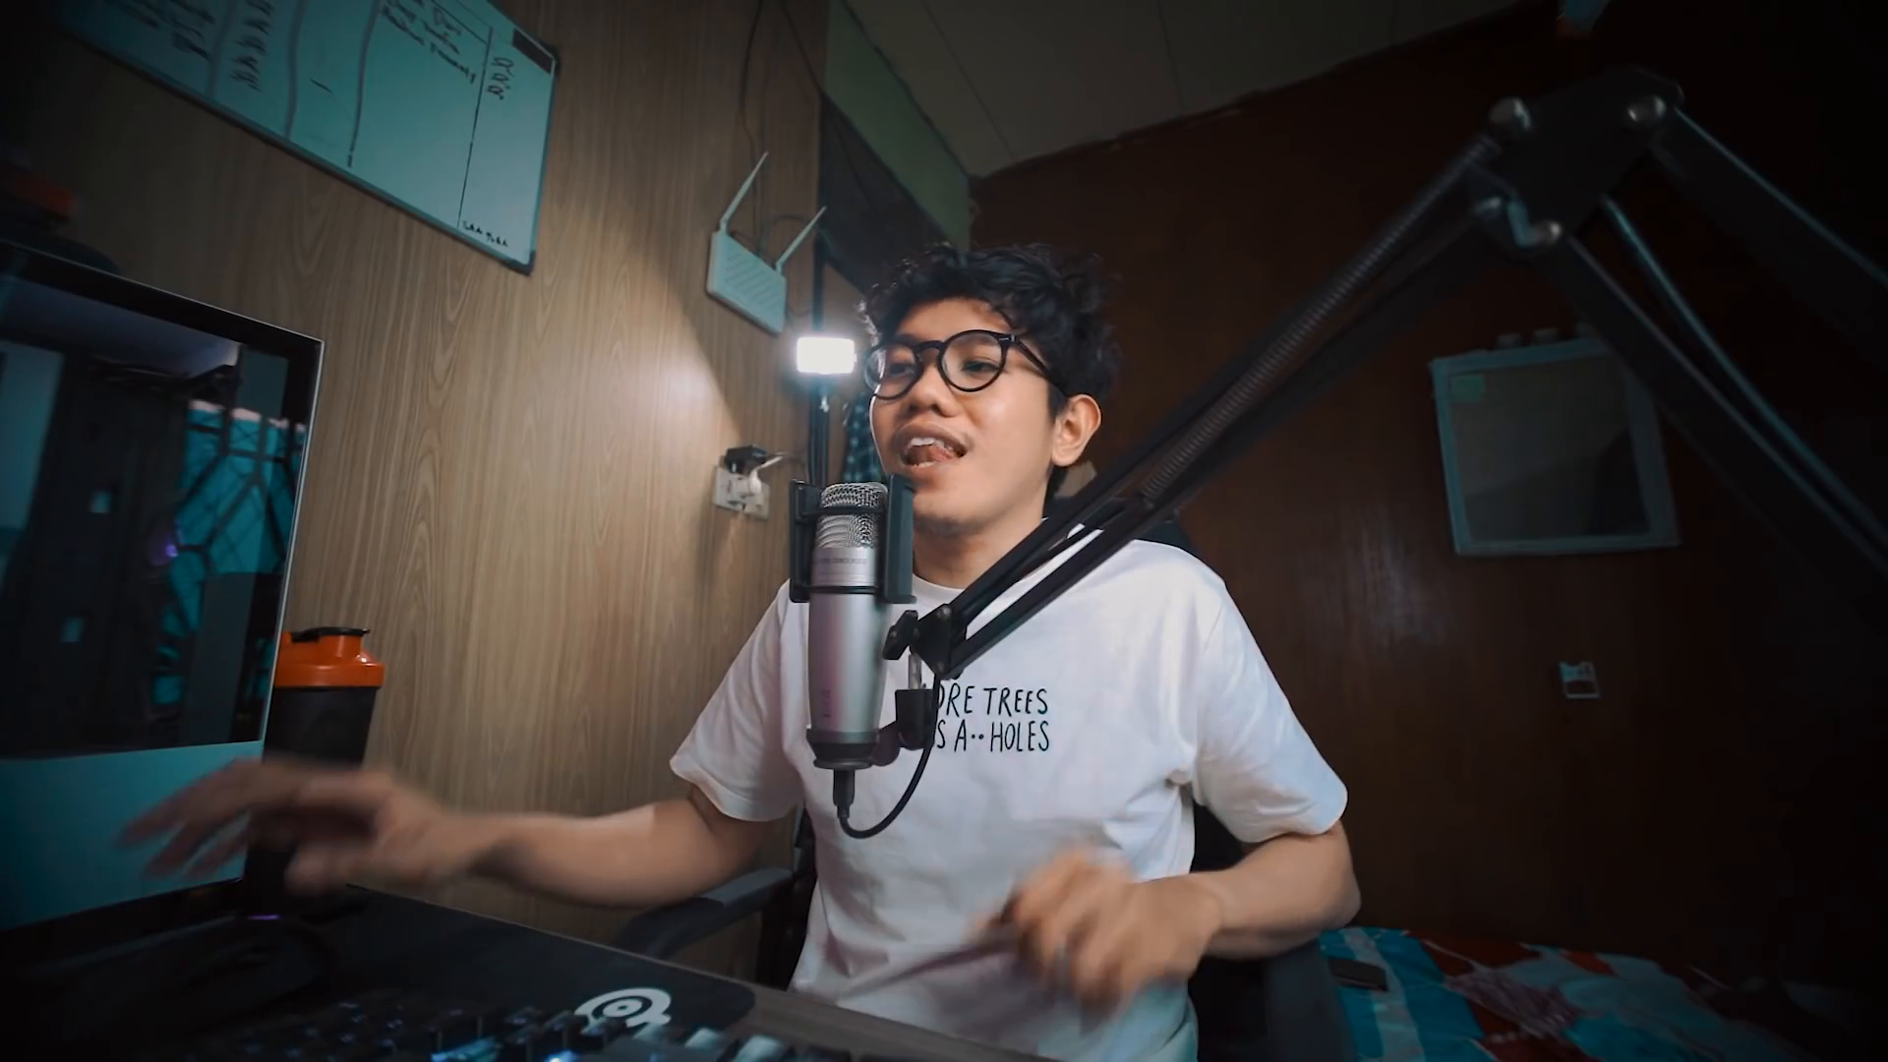